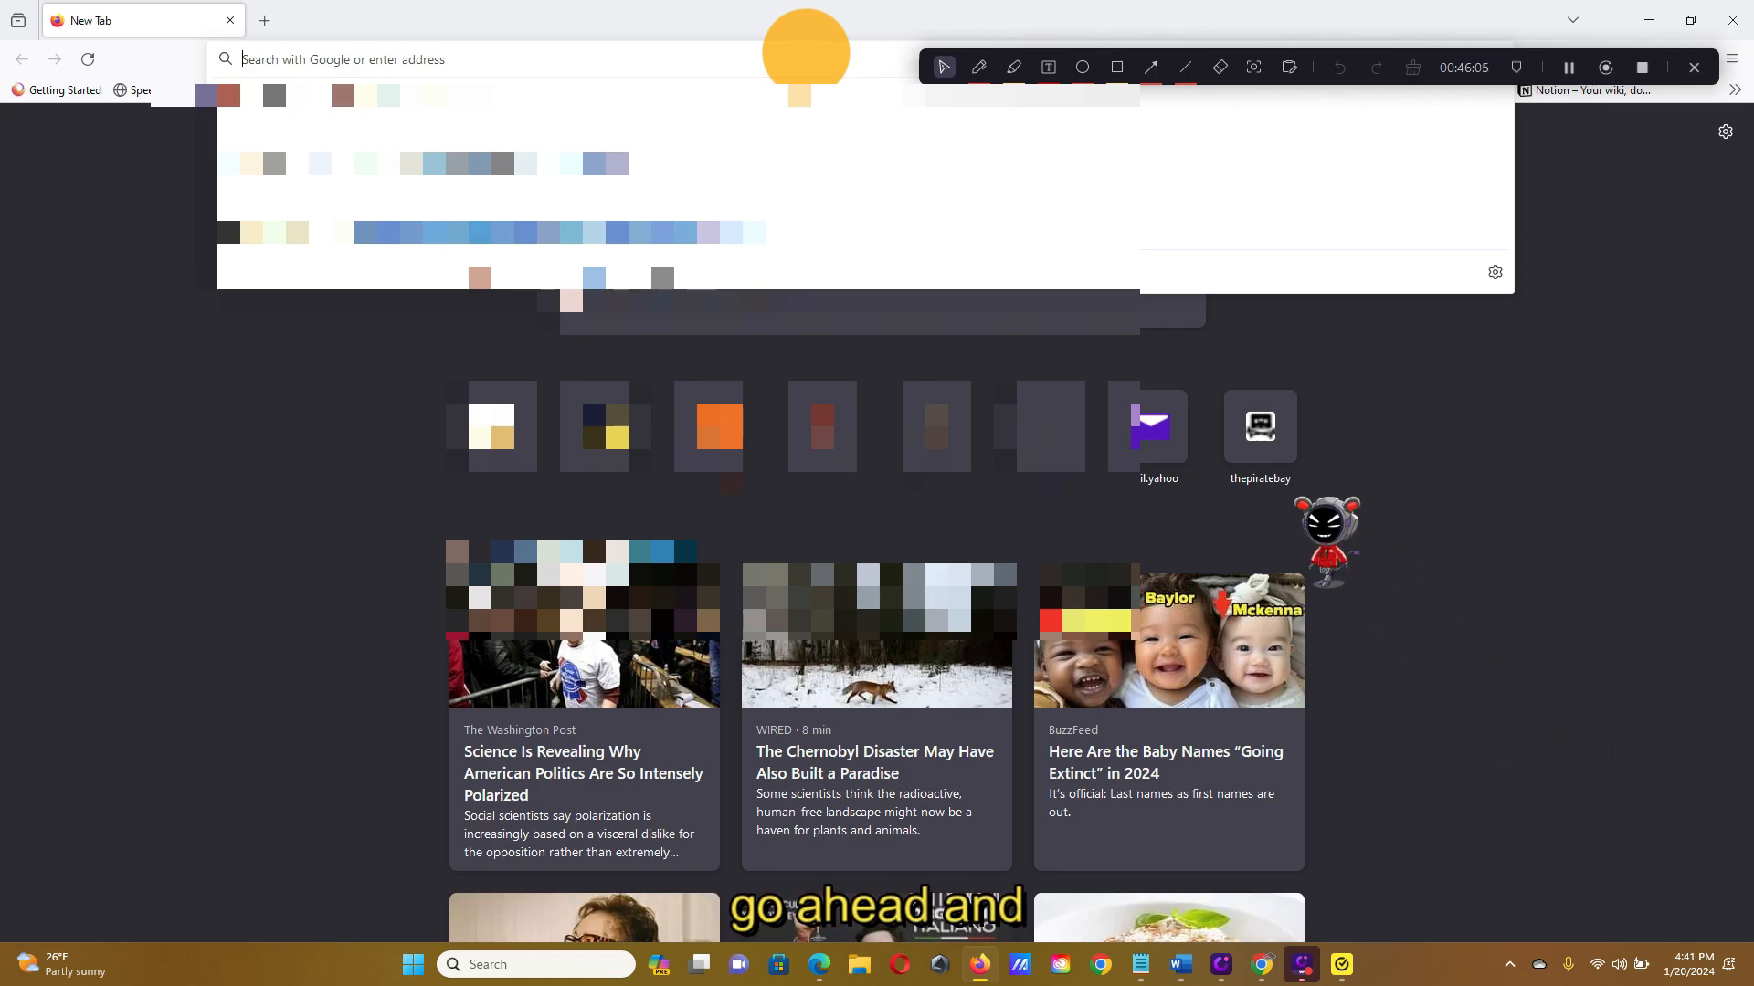
Go to stonerbyrd.com/wp-admin in Firefox to reach the WordPress login page
{"action": "left_click", "coordinate": [650, 9]}
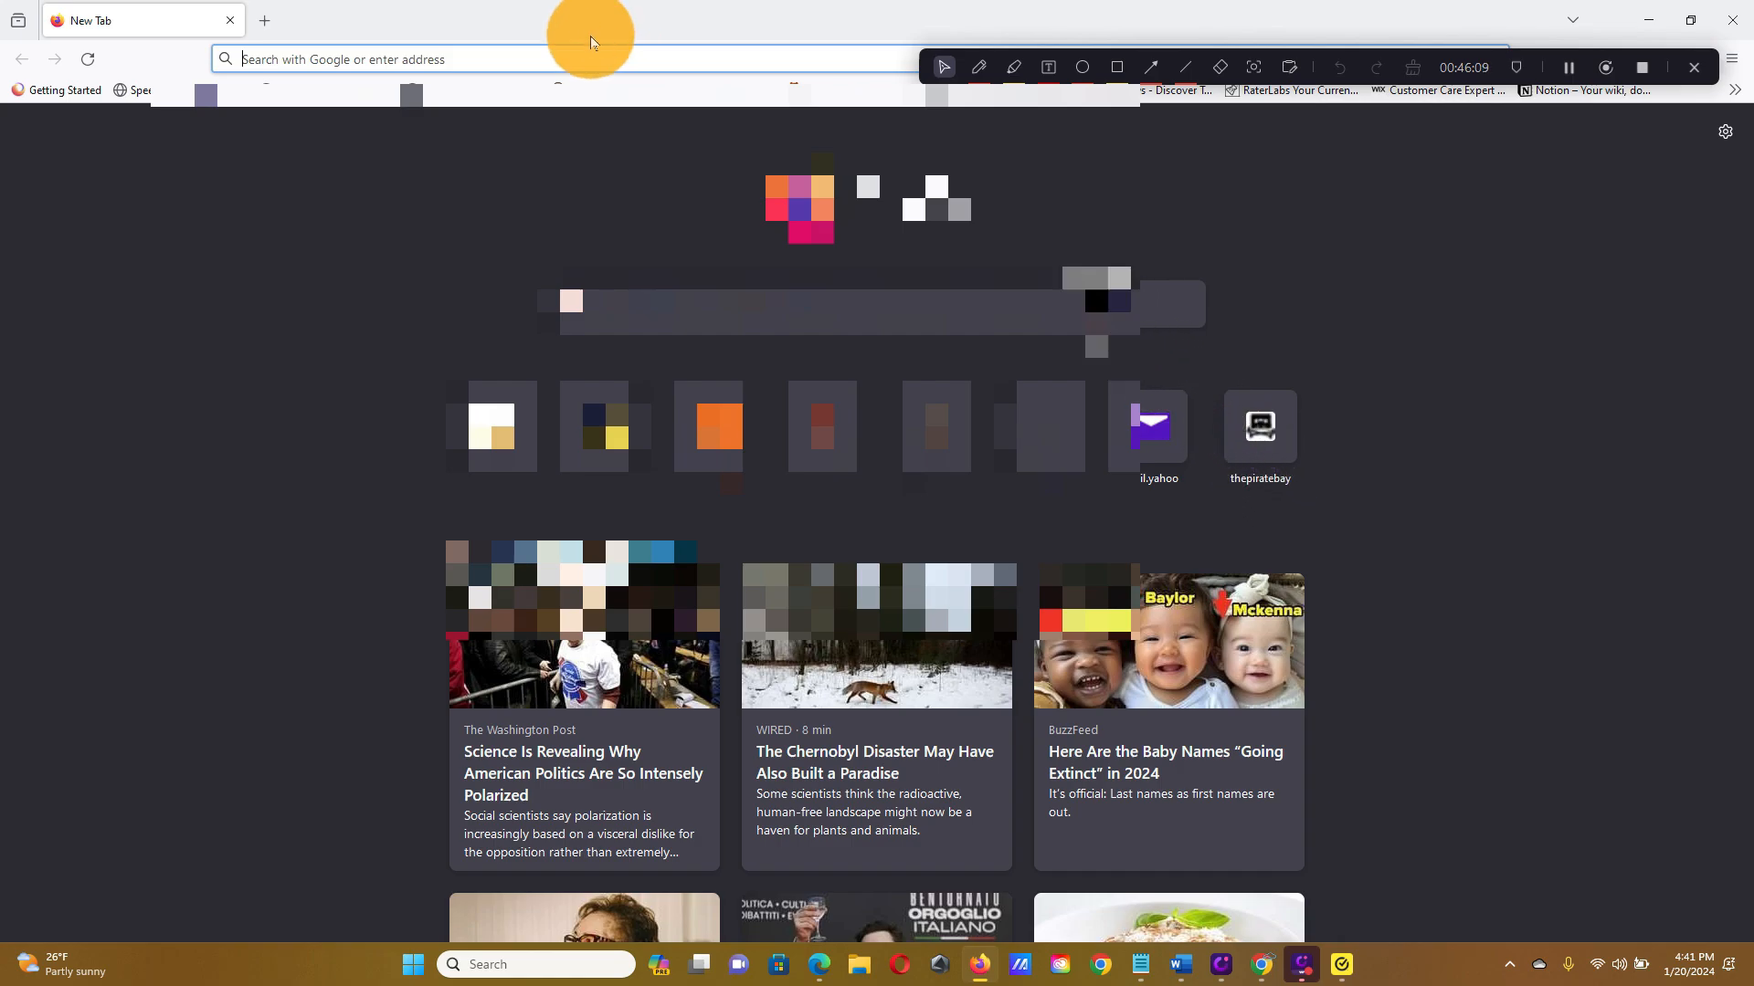
{"action": "type", "text": "stoner"}
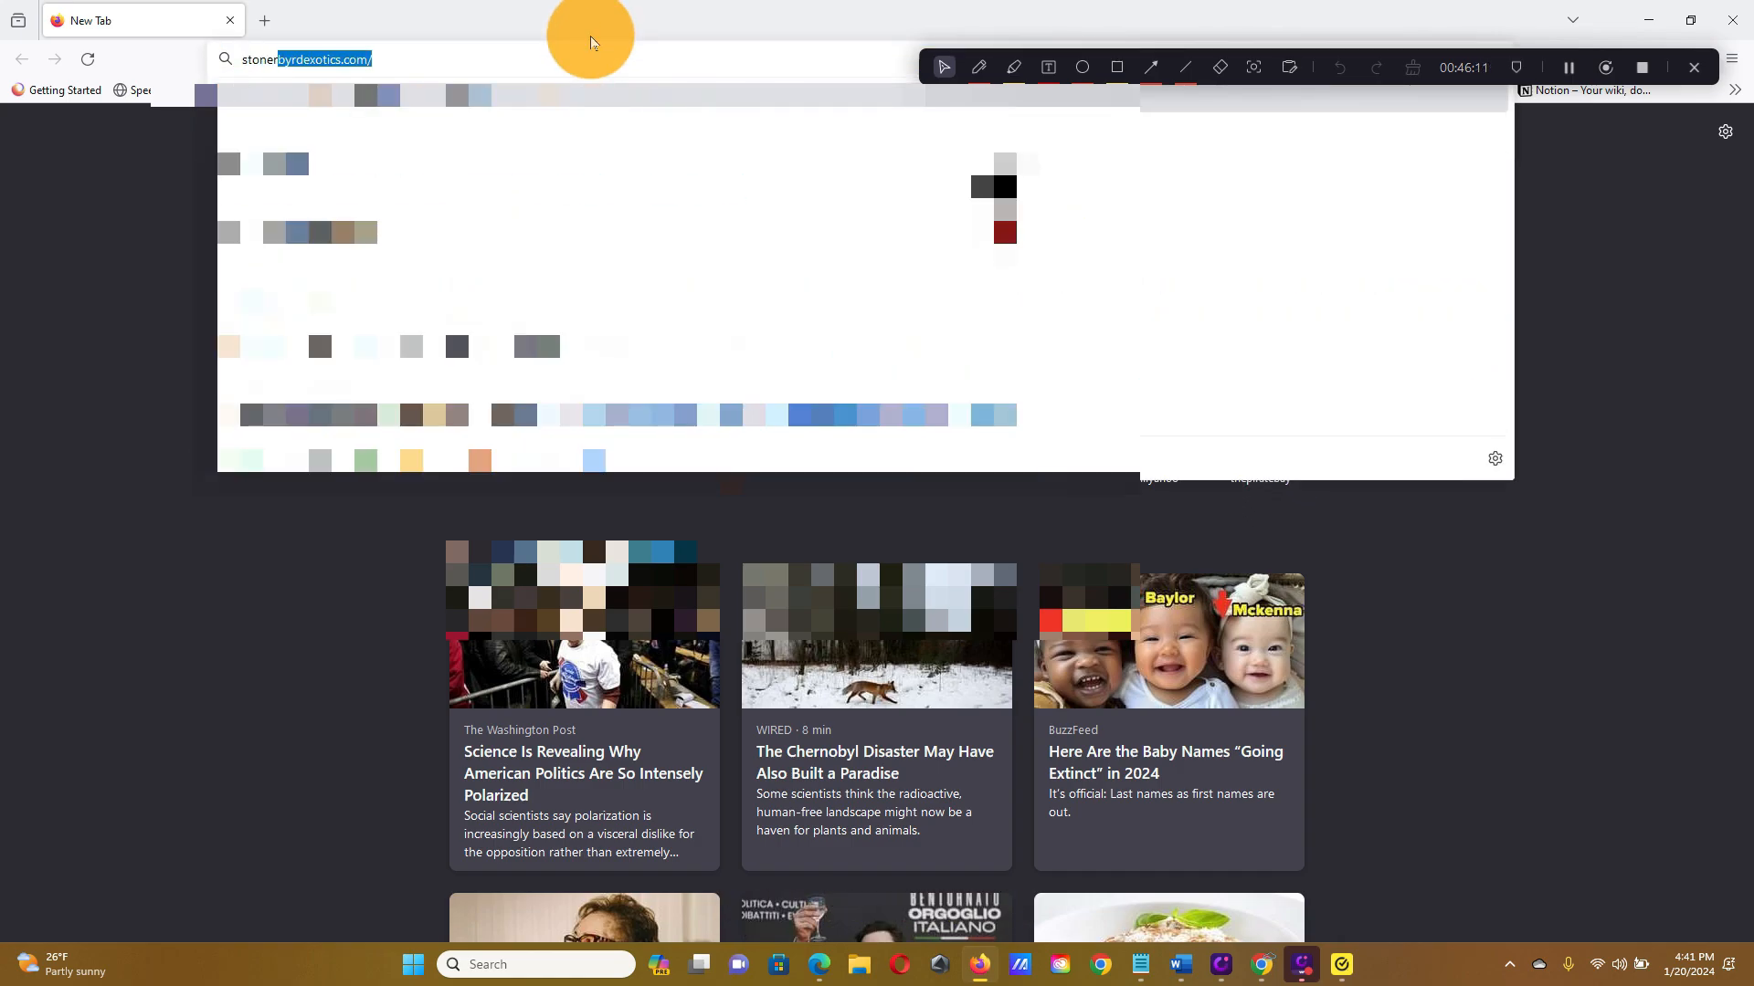
{"action": "type", "text": "byrd.com"}
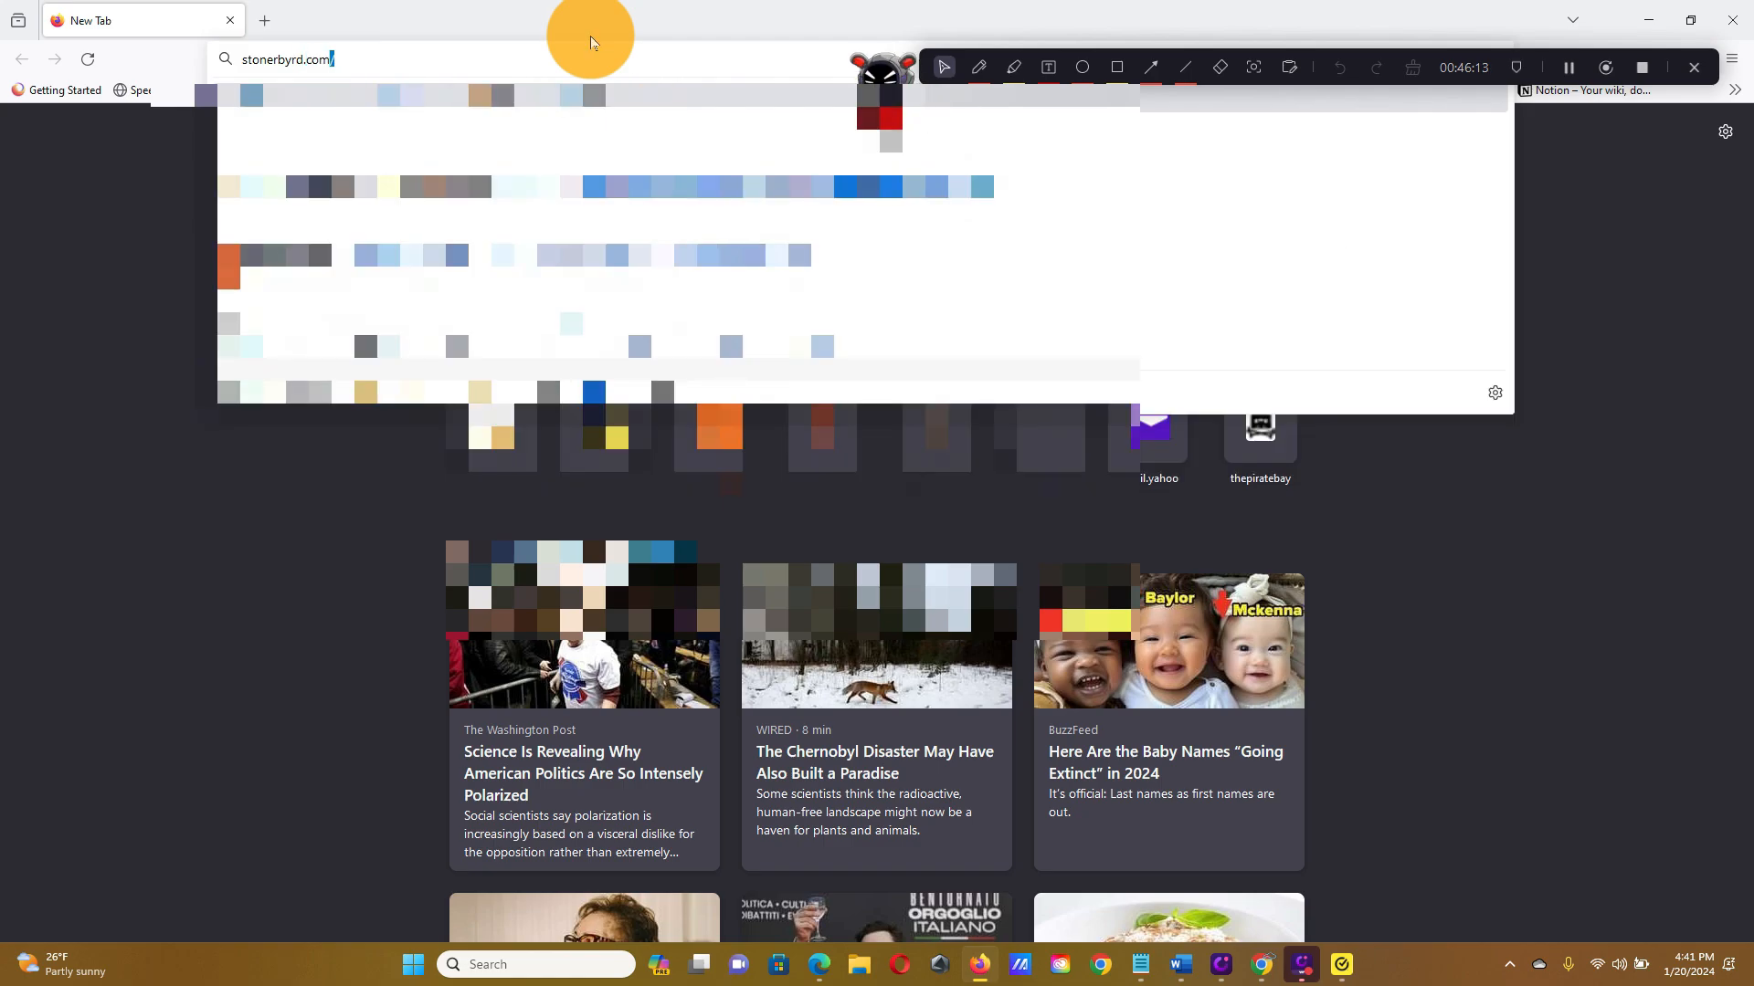
{"action": "type", "text": ".c"}
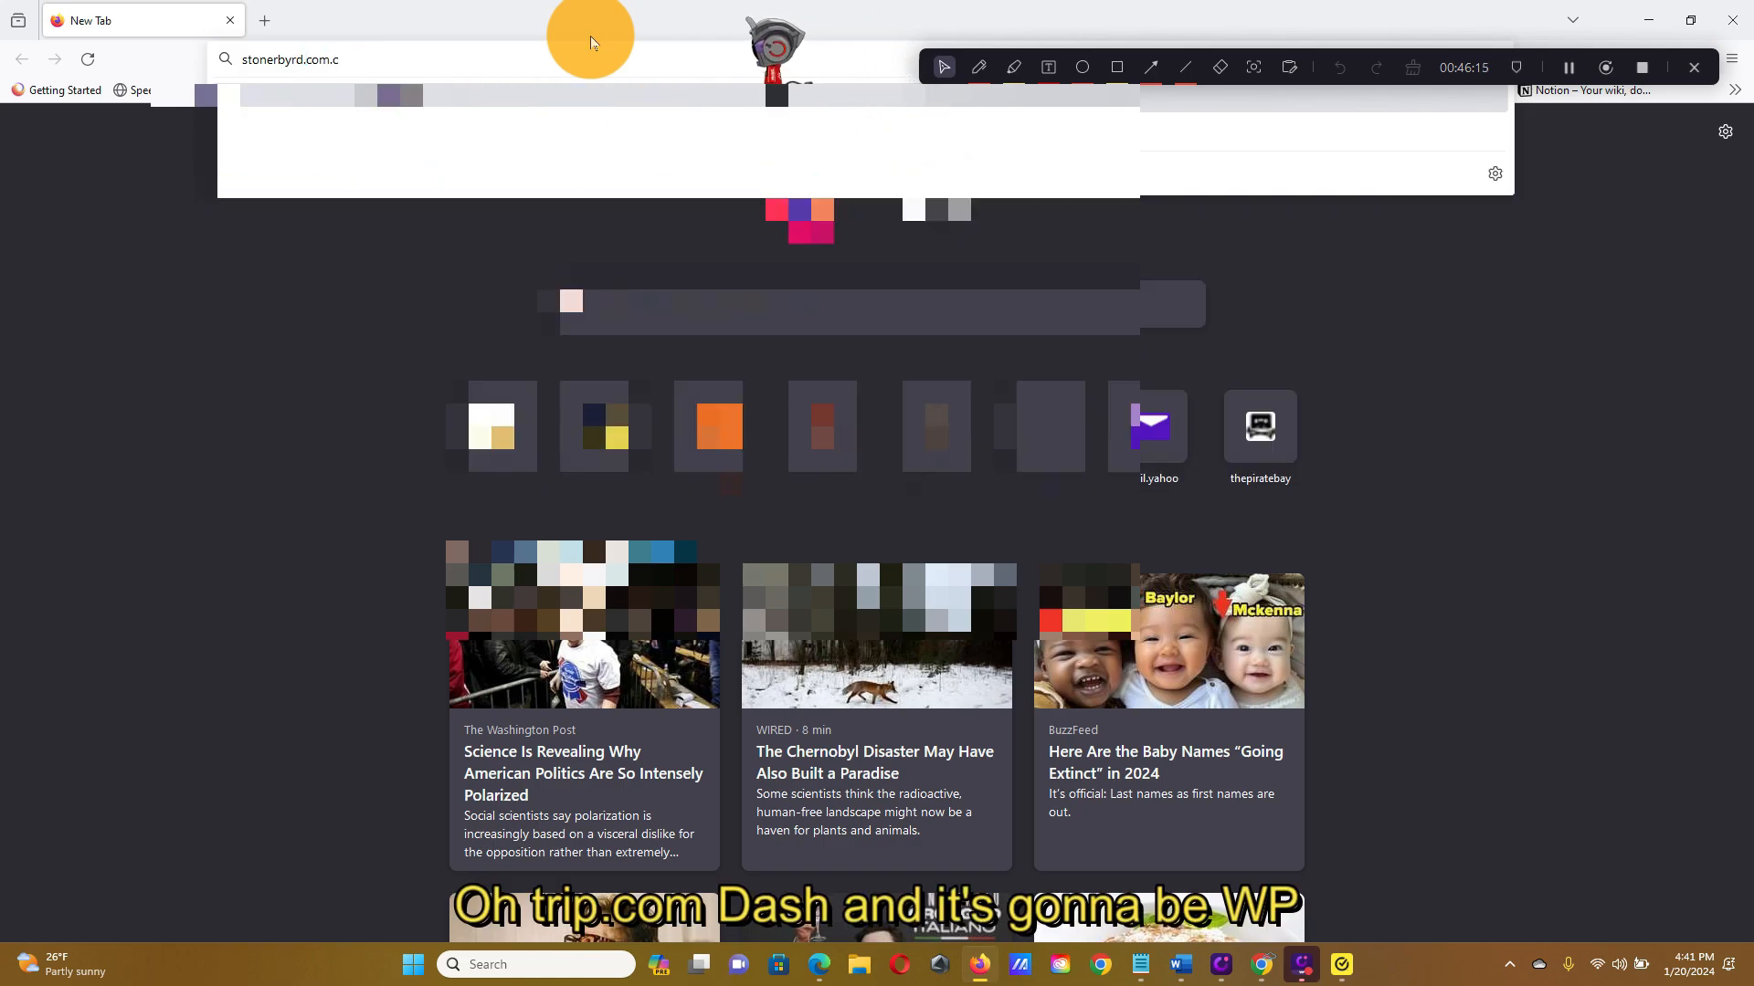
{"action": "key", "text": "BackSpace"}
{"action": "key", "text": "BackSpace"}
{"action": "type", "text": "/"}
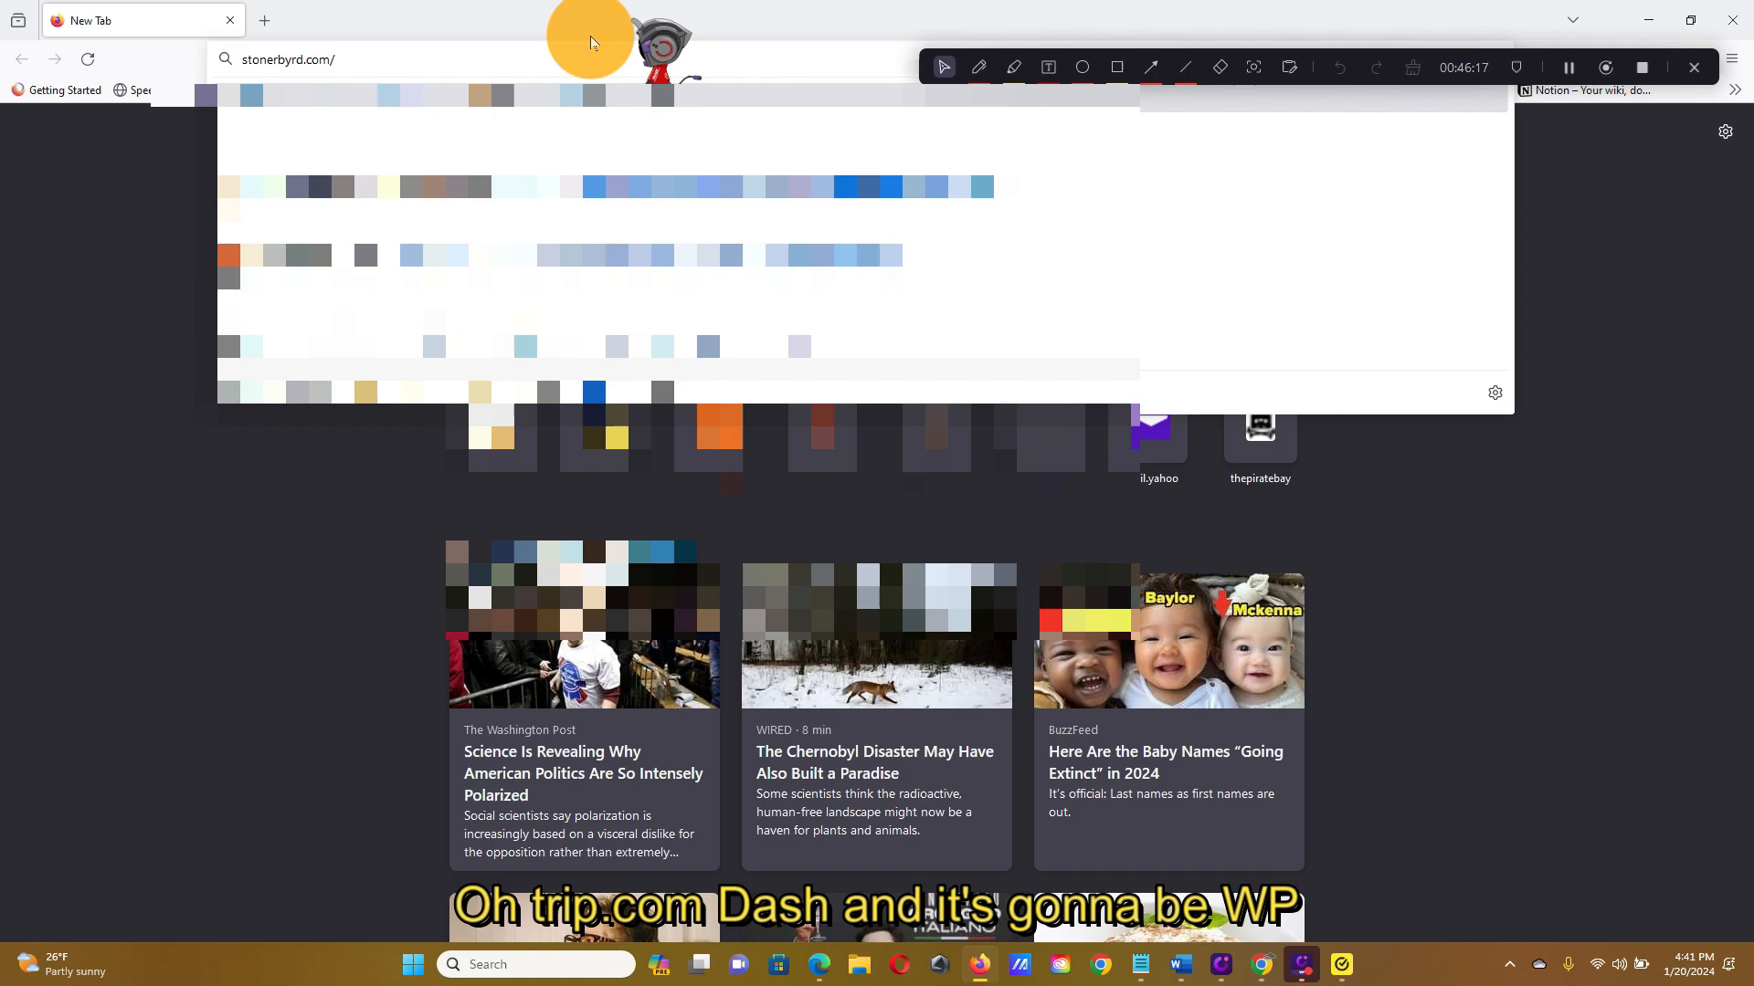
{"action": "type", "text": "w"}
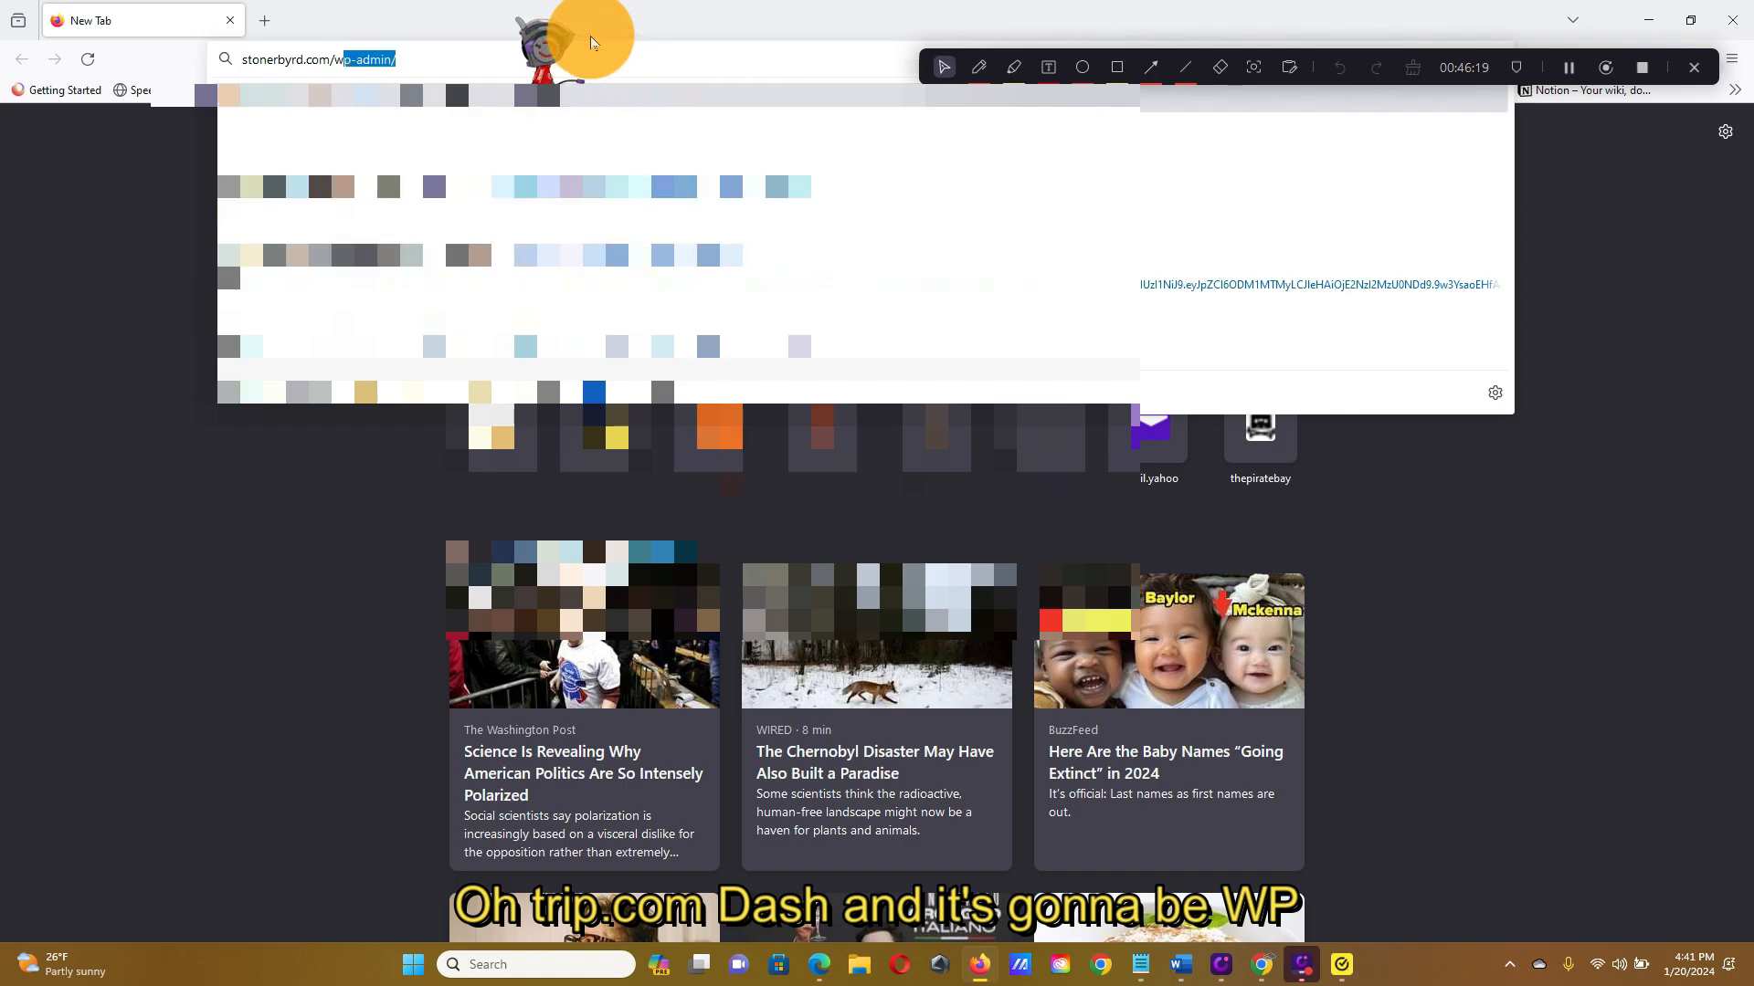
{"action": "type", "text": "p-admin"}
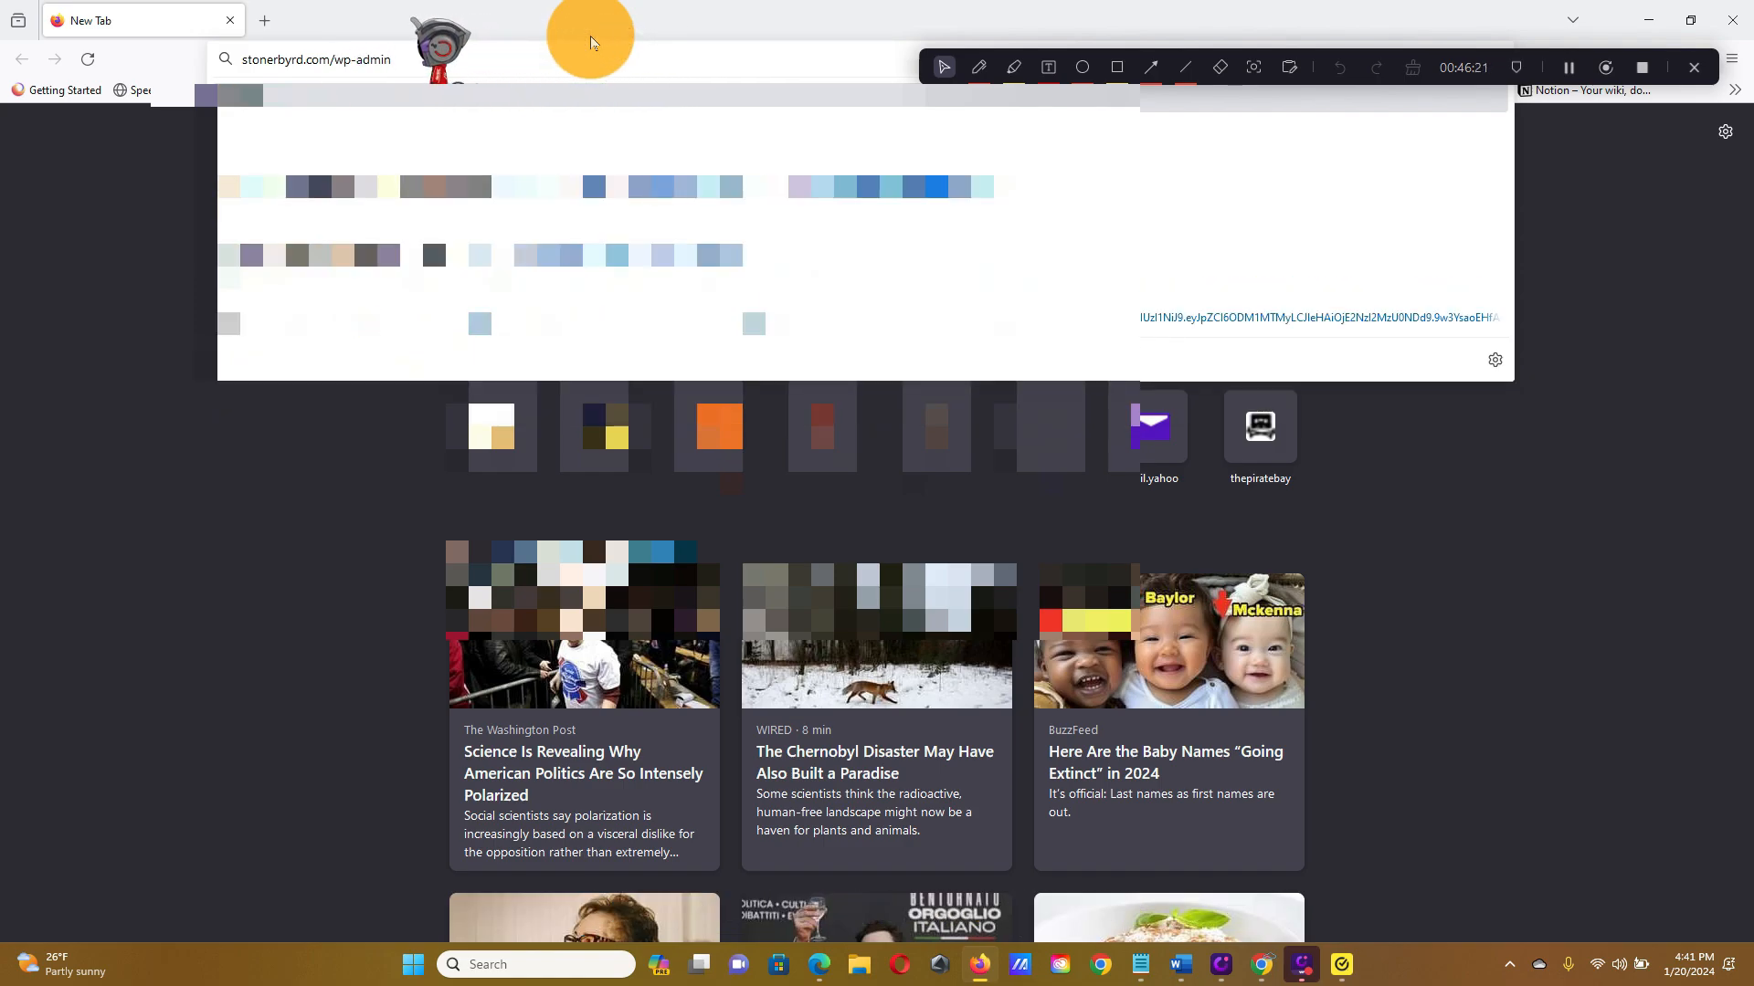
{"action": "key", "text": "Return"}
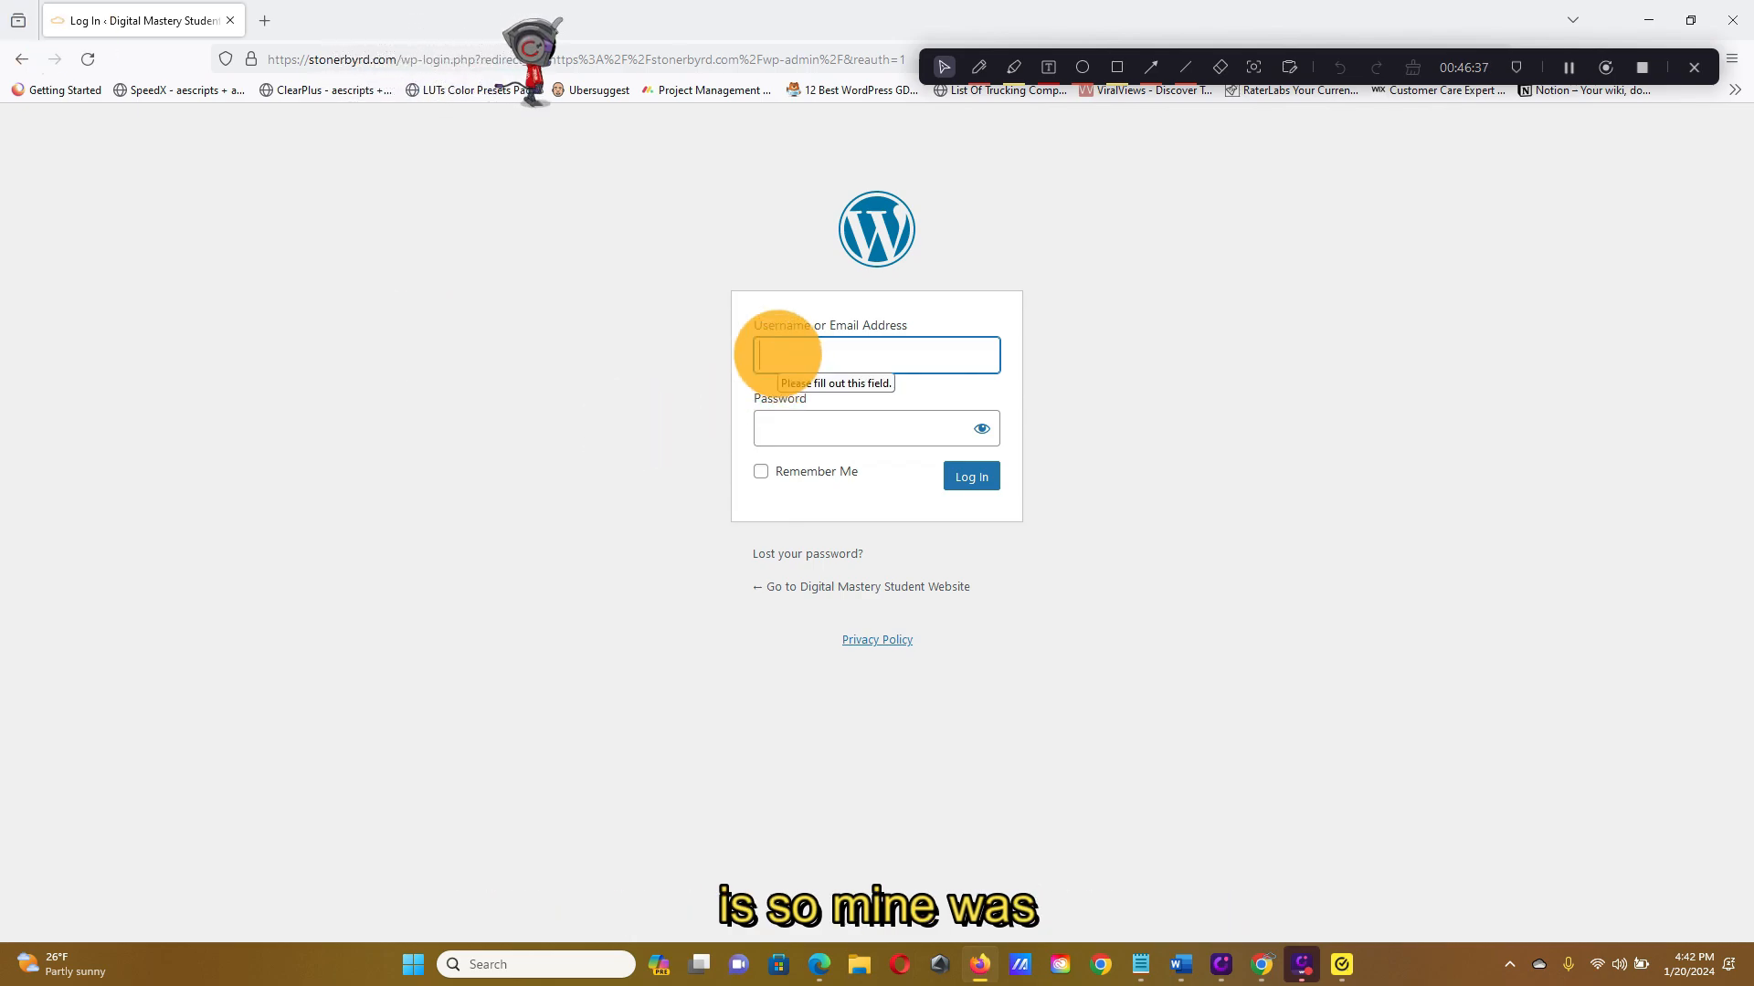
Log in with the admin username and password, declining Firefox's offer to save the login
{"action": "type", "text": "st"}
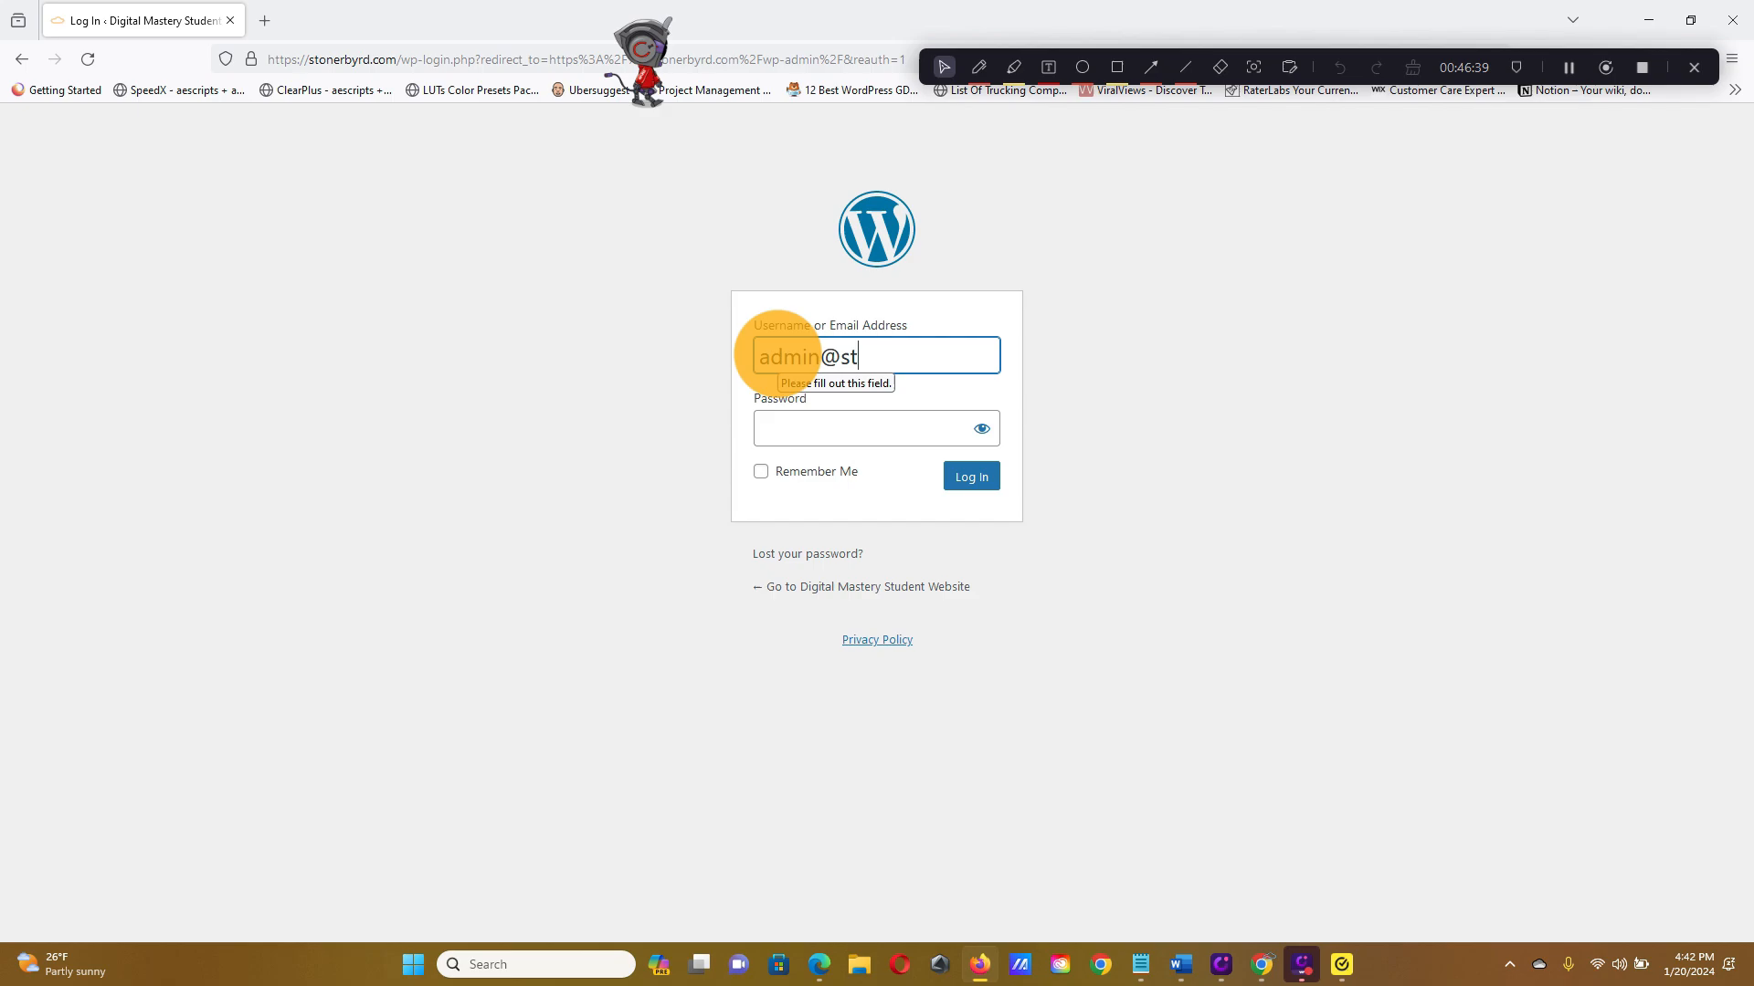
{"action": "type", "text": "onerbyrde.com"}
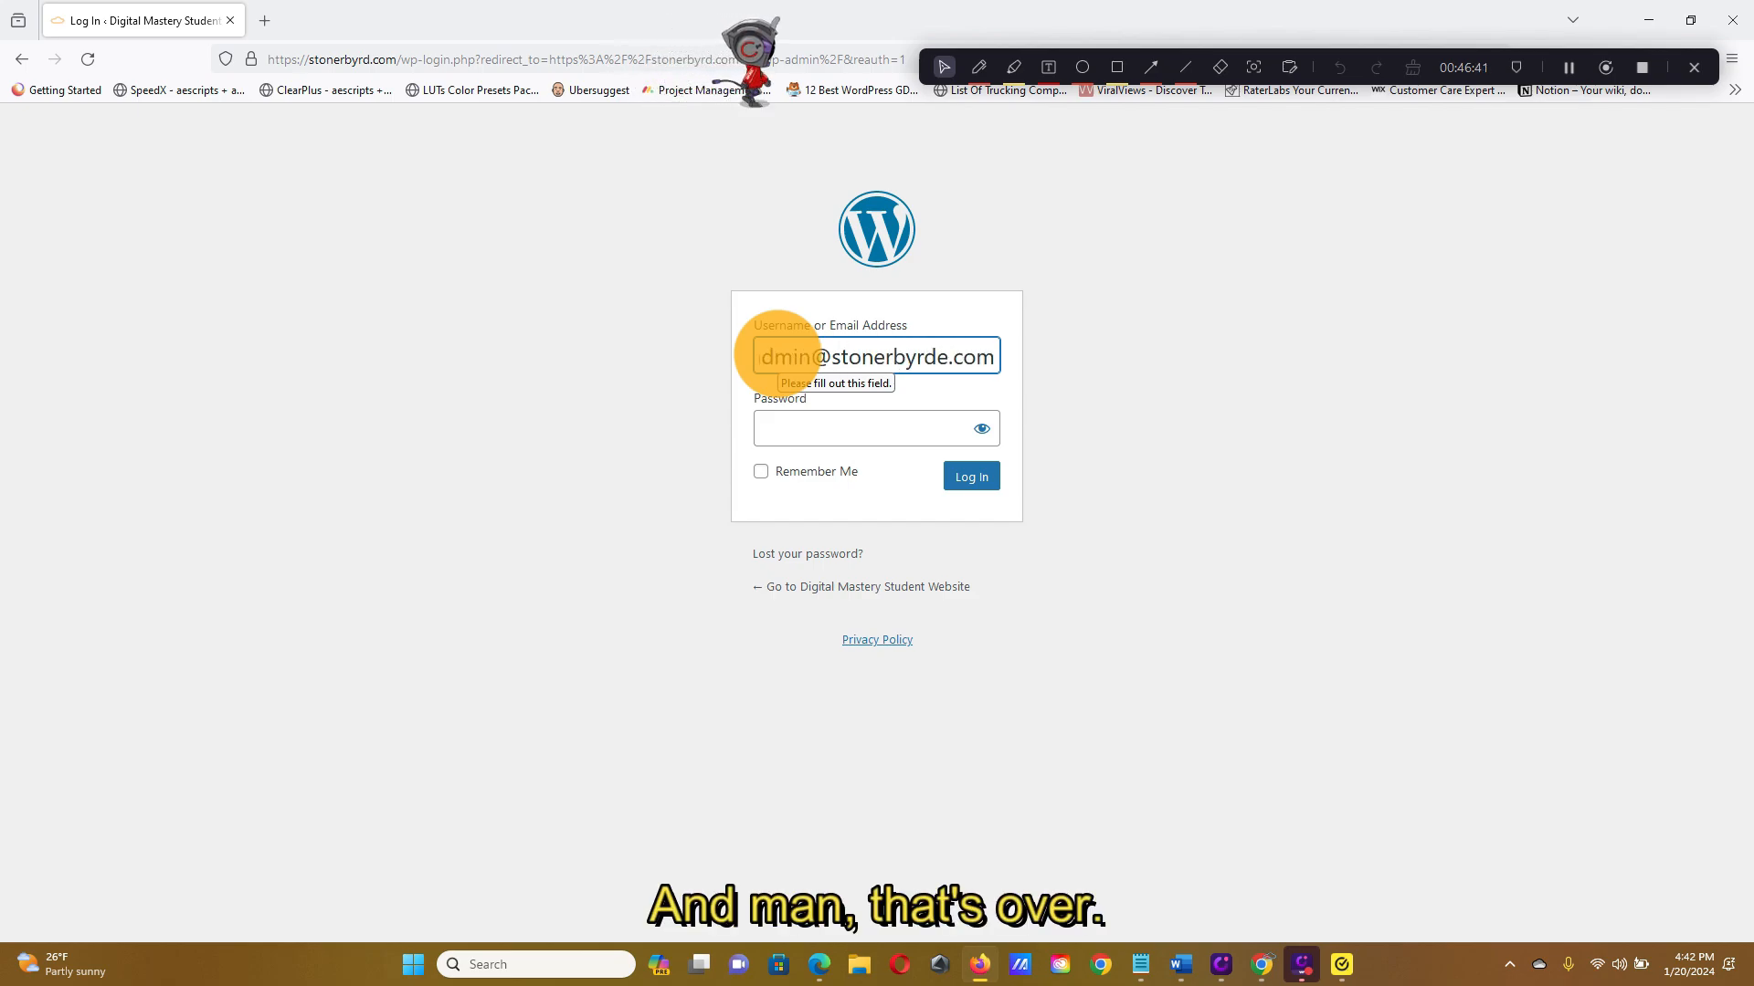
{"action": "type", "text": ".com"}
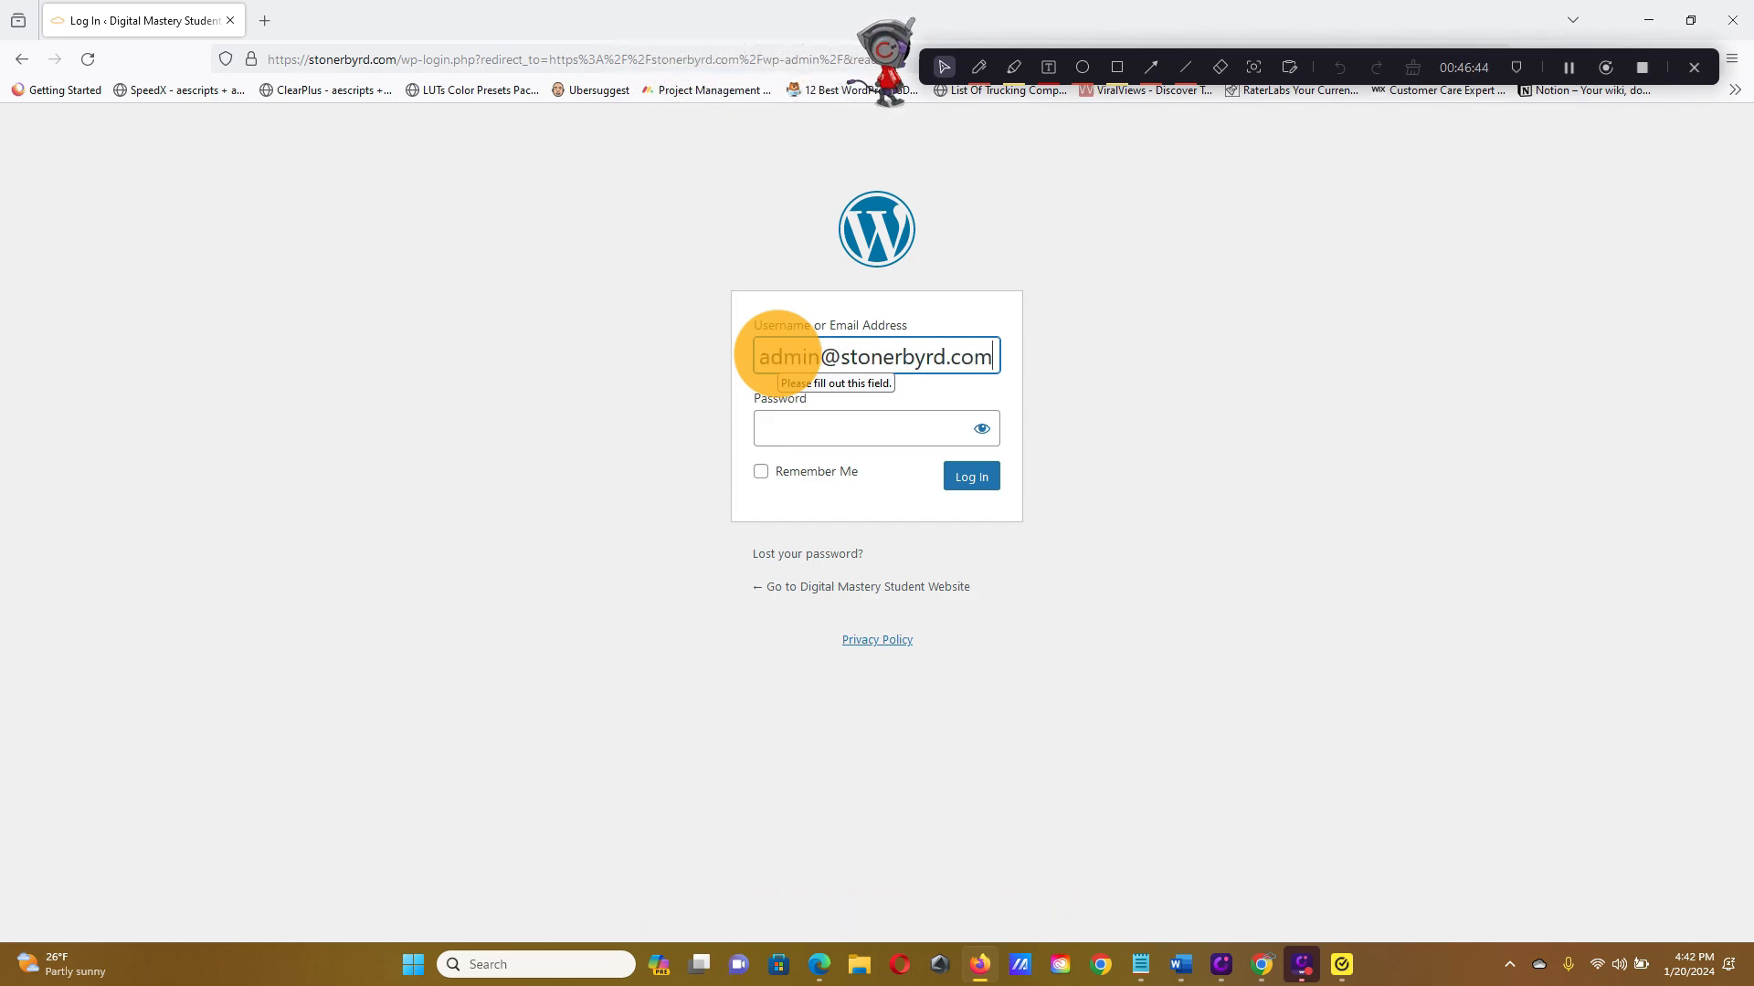
{"action": "key", "text": "Tab"}
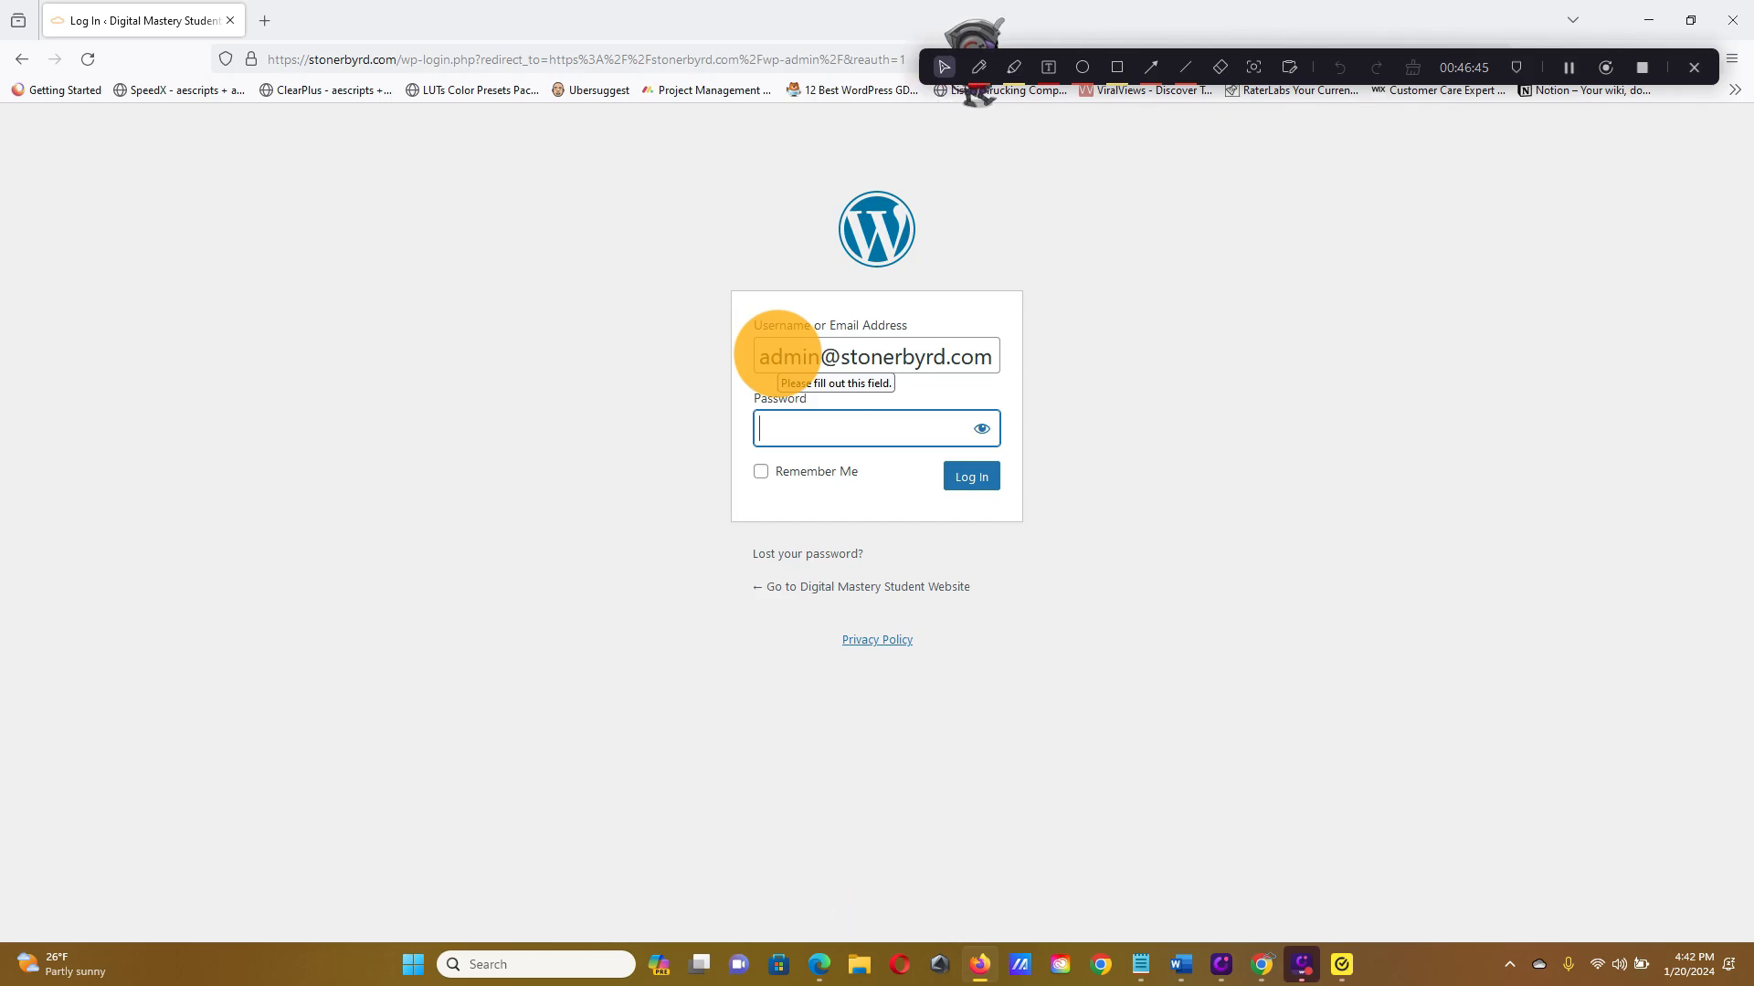
{"action": "type", "text": "*******"}
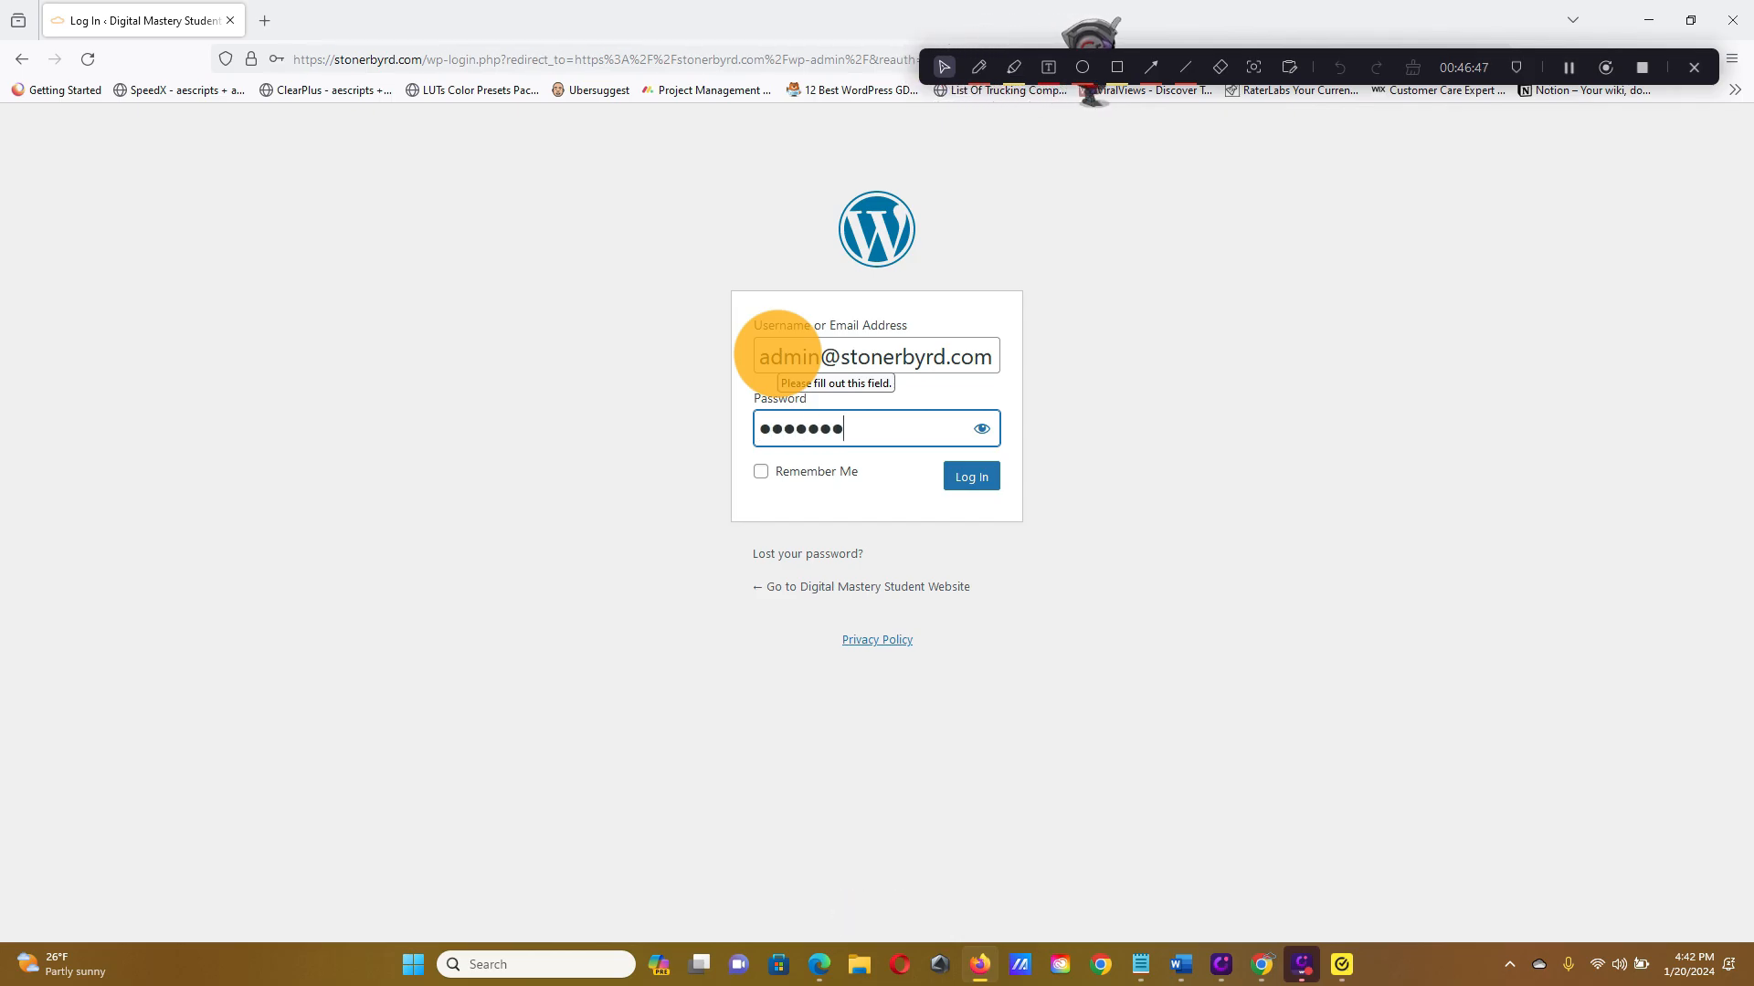
{"action": "type", "text": "***"}
{"action": "key", "text": "Return"}
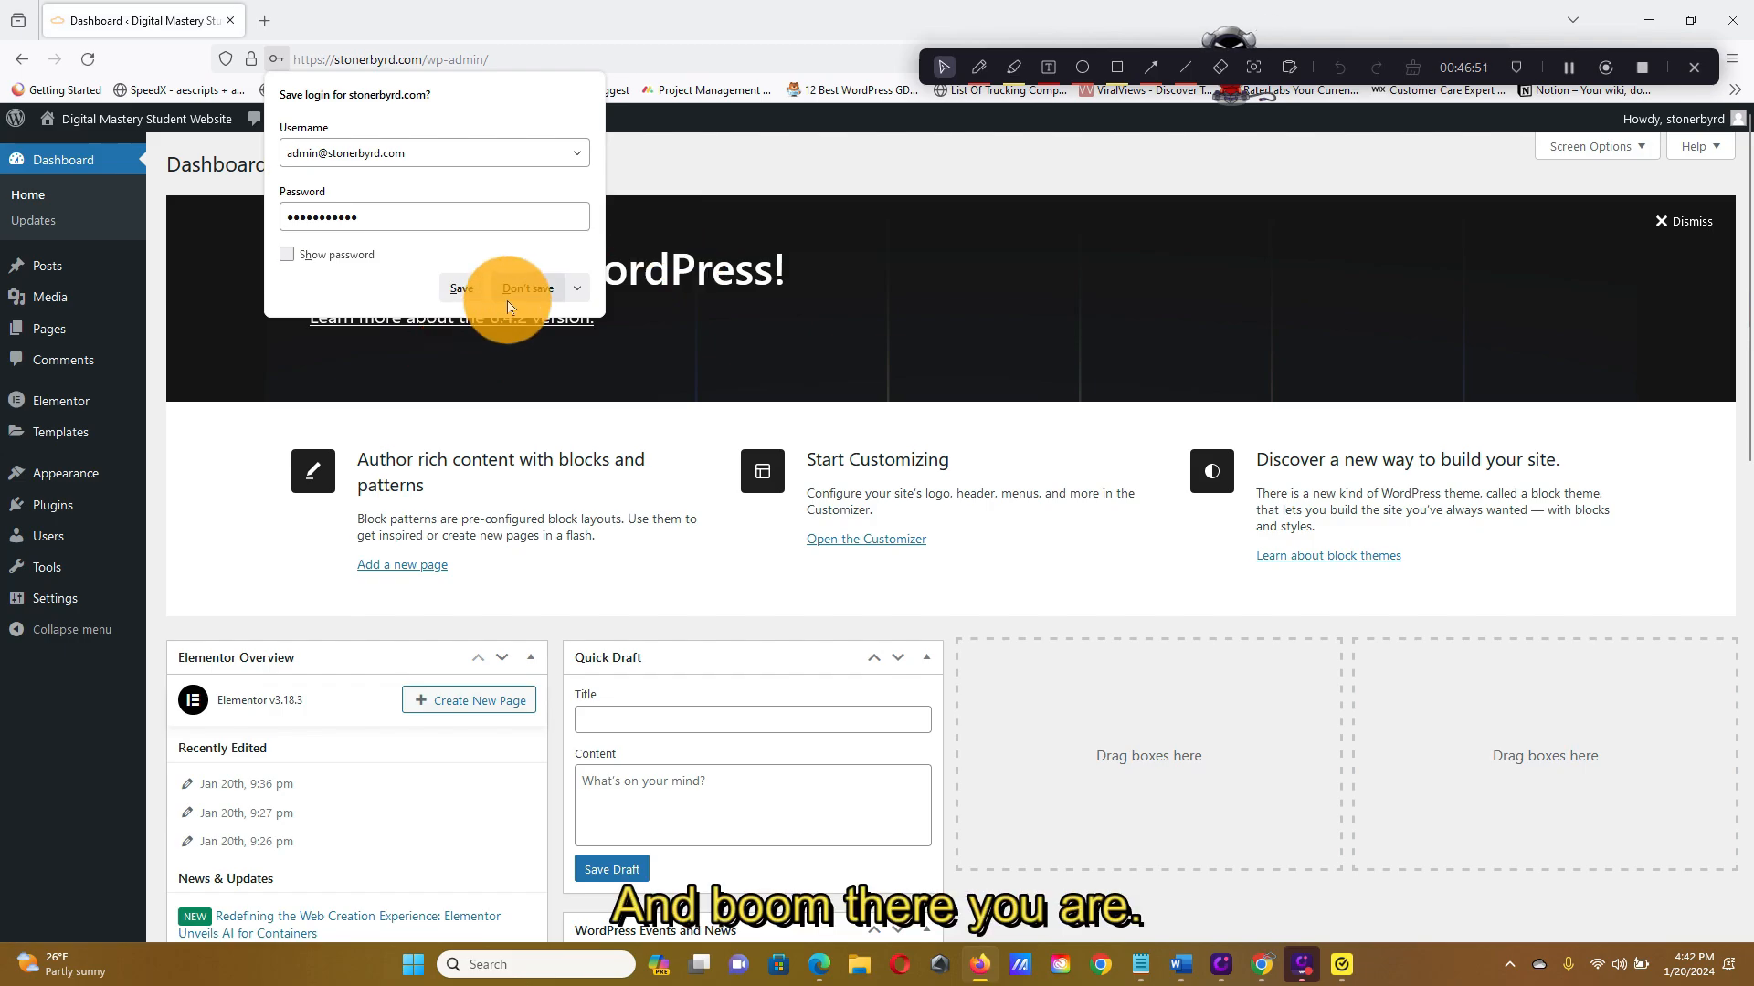
{"action": "left_click", "coordinate": [508, 294]}
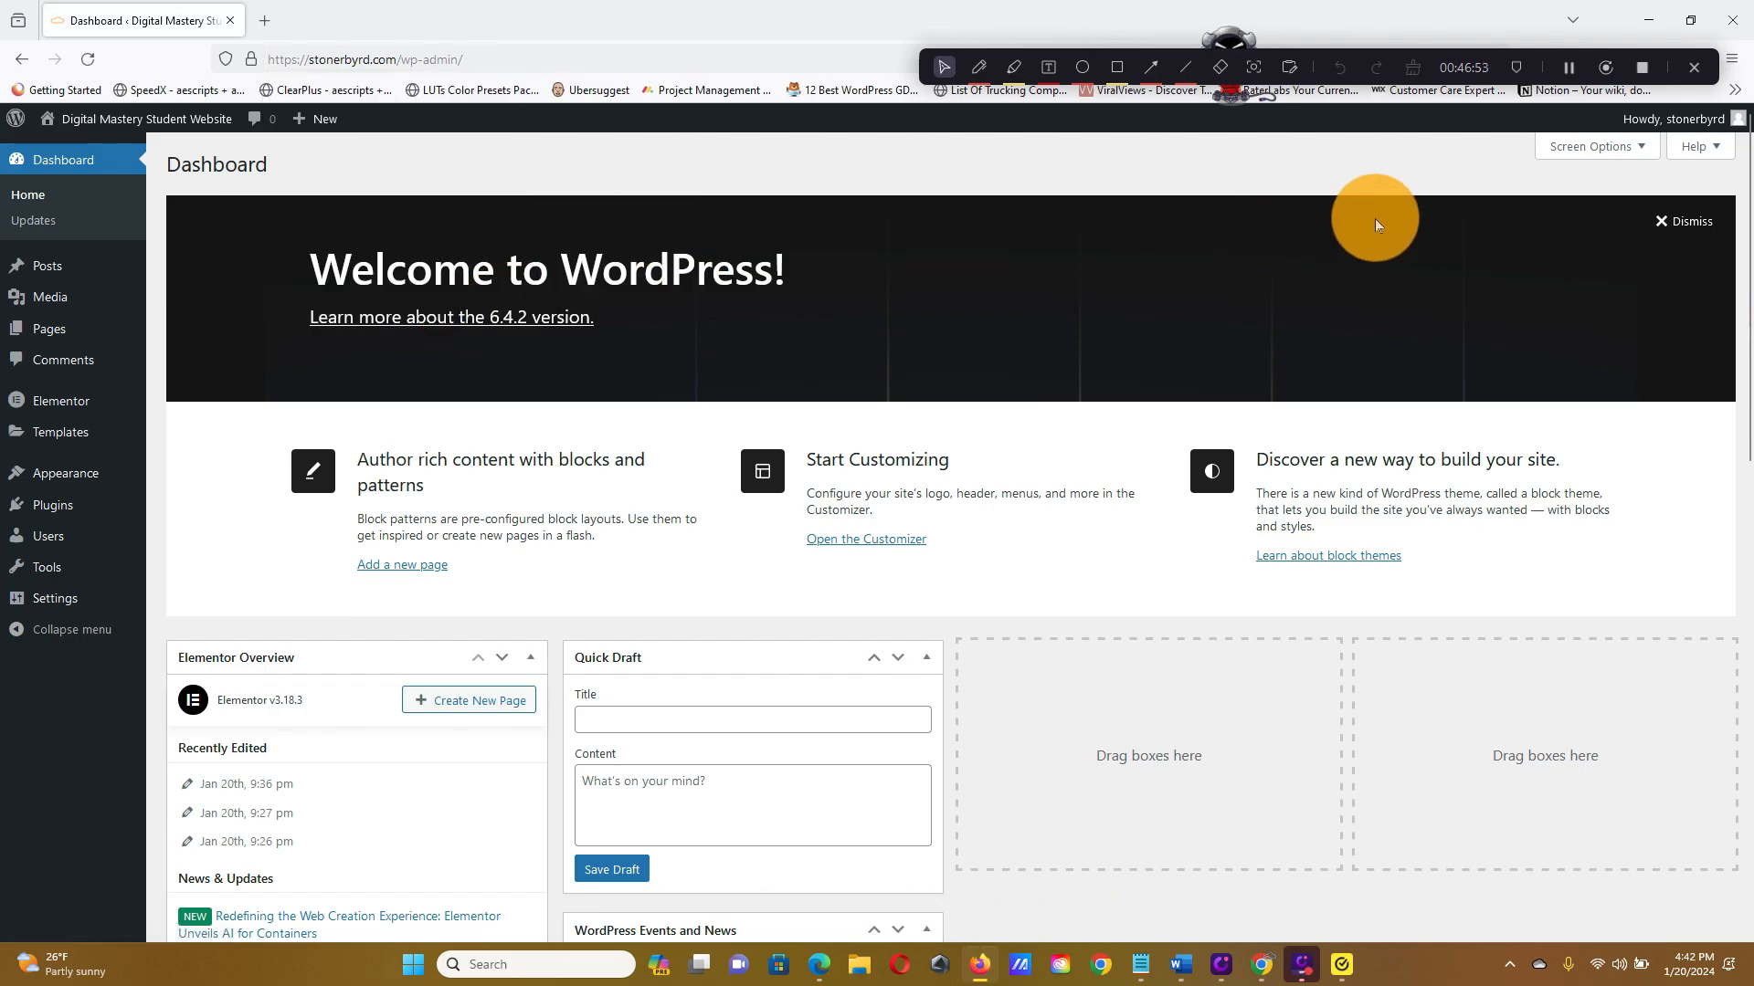
{"action": "left_click", "coordinate": [1723, 16]}
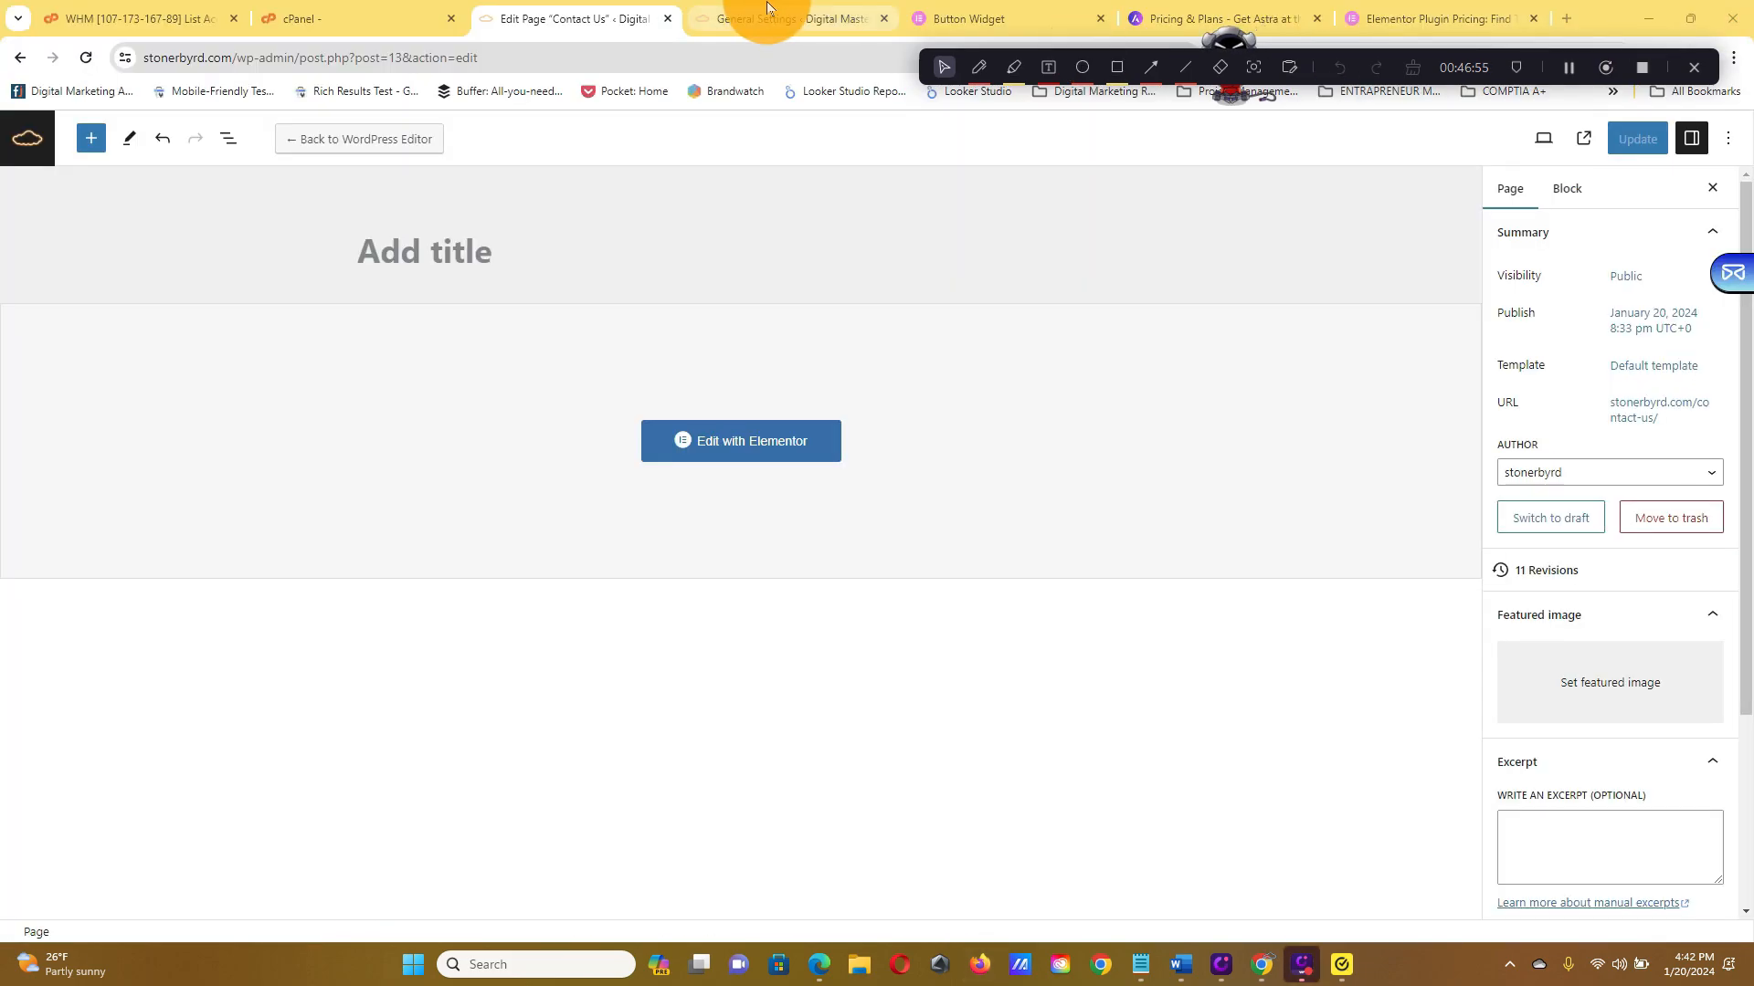
{"action": "left_click", "coordinate": [319, 16]}
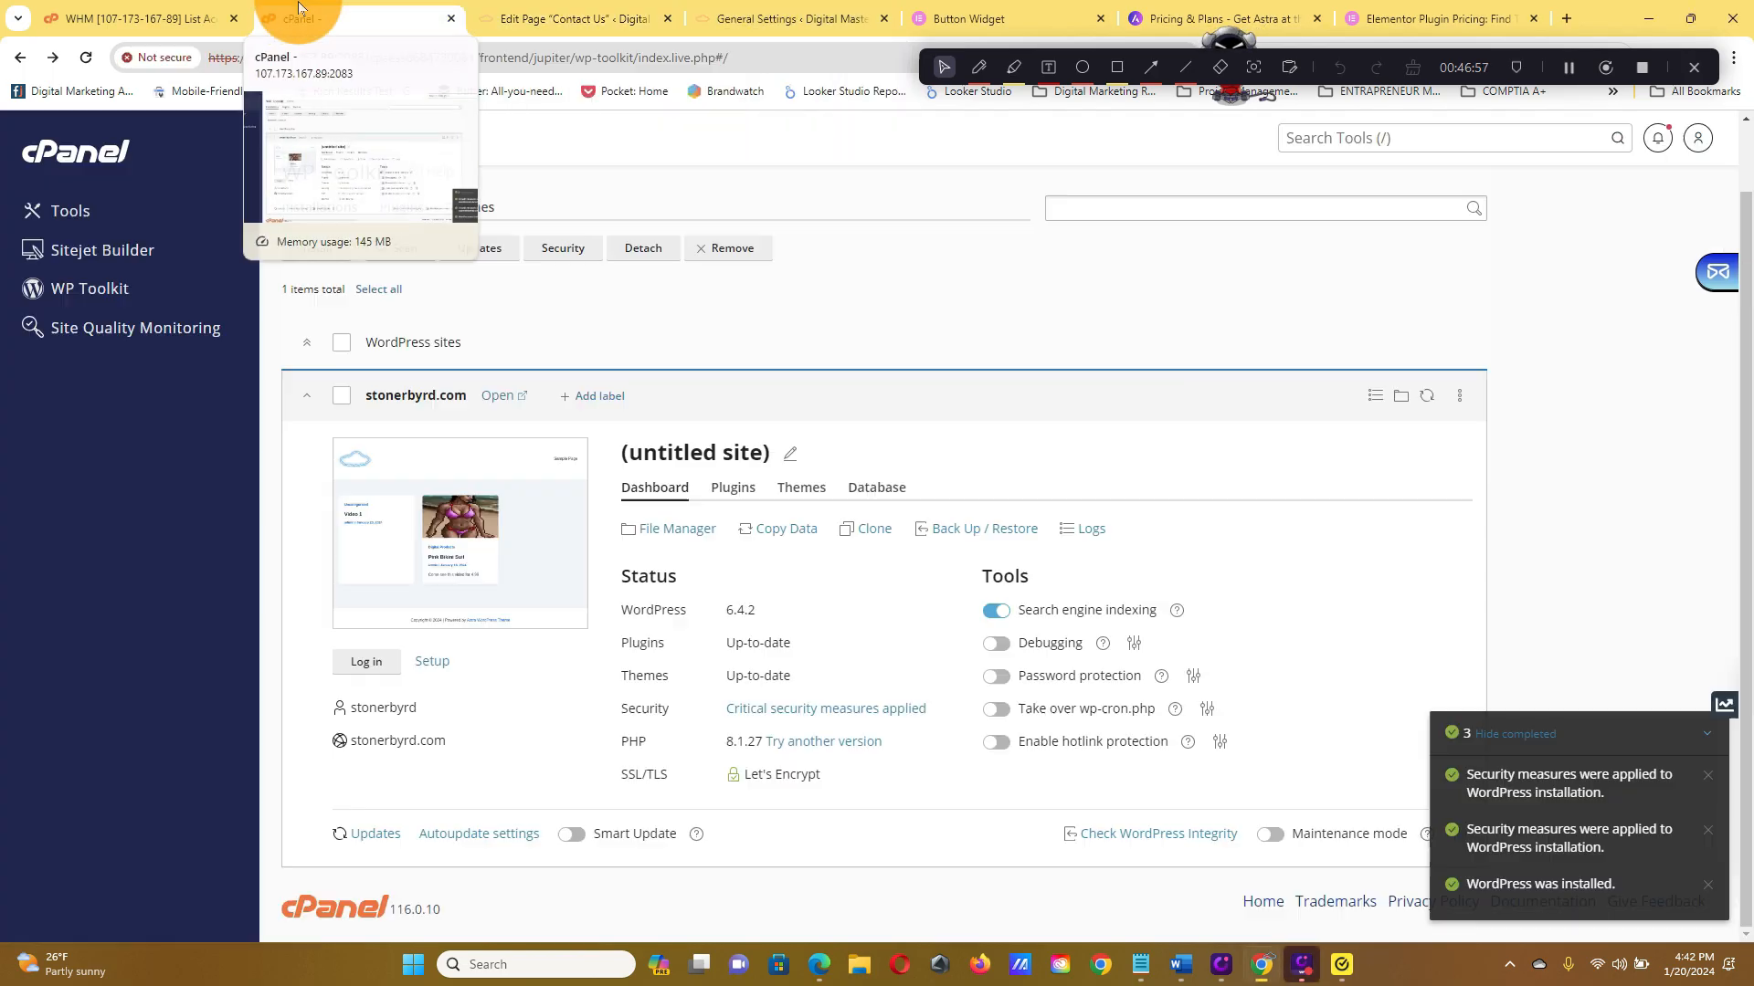
{"action": "left_click", "coordinate": [742, 10]}
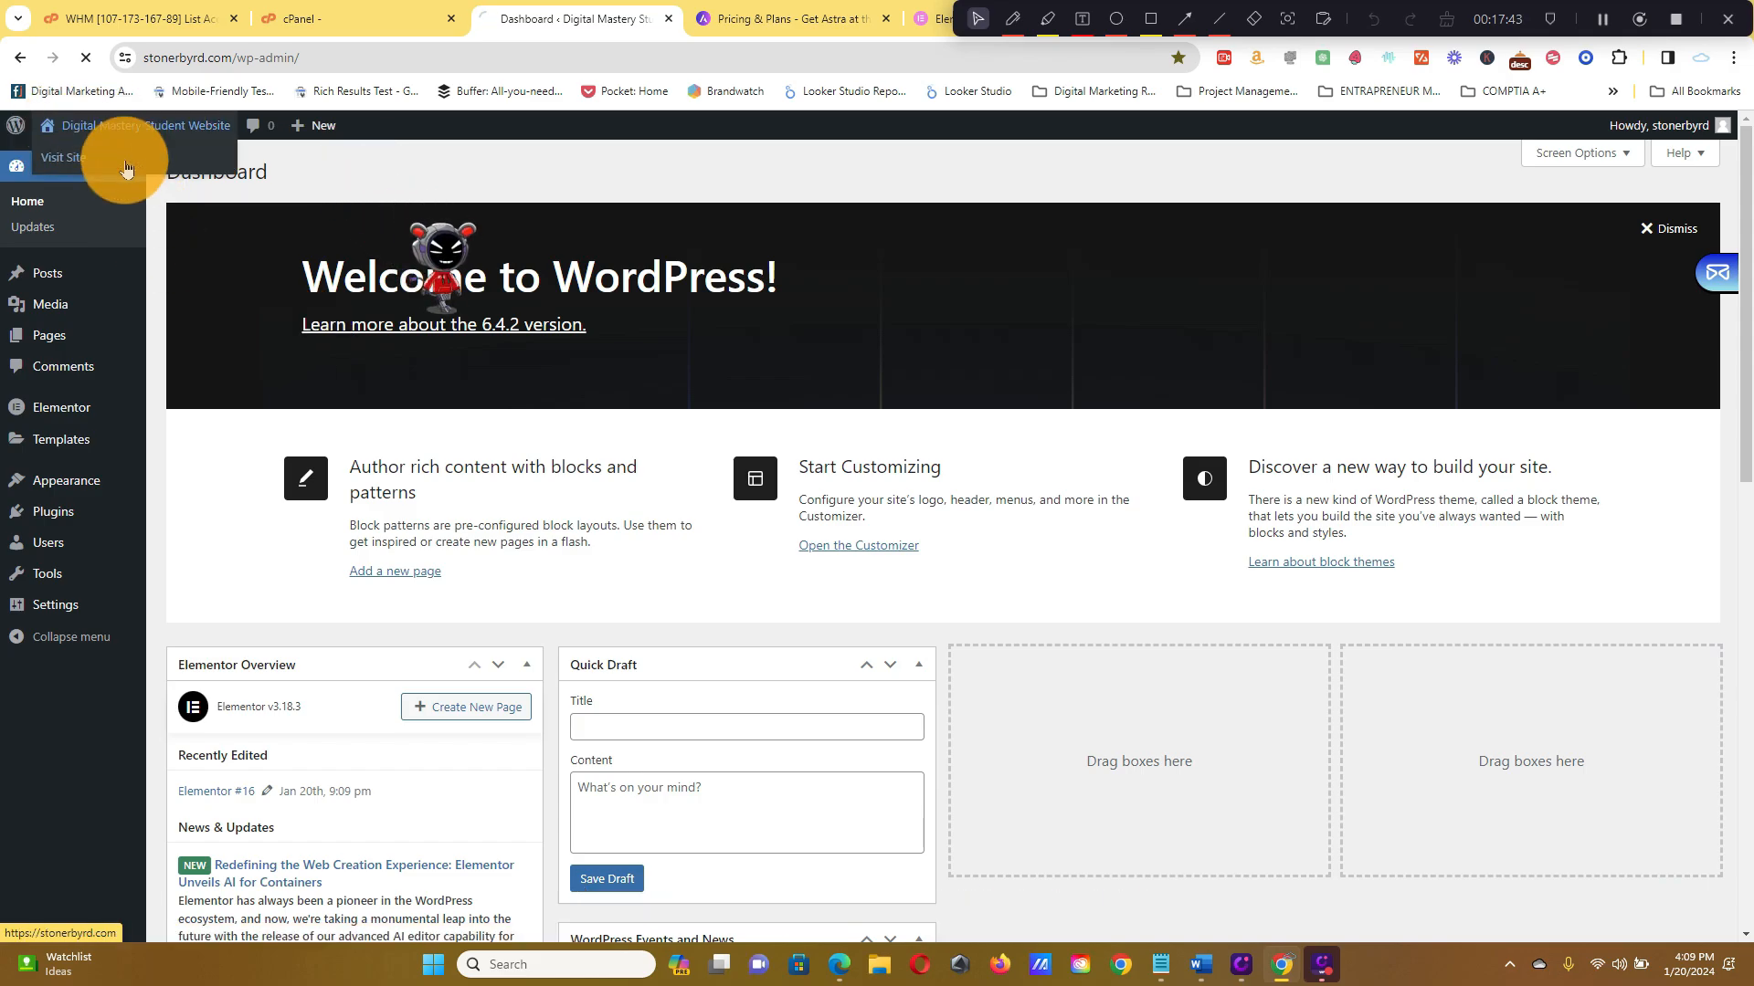
{"action": "left_click", "coordinate": [125, 152]}
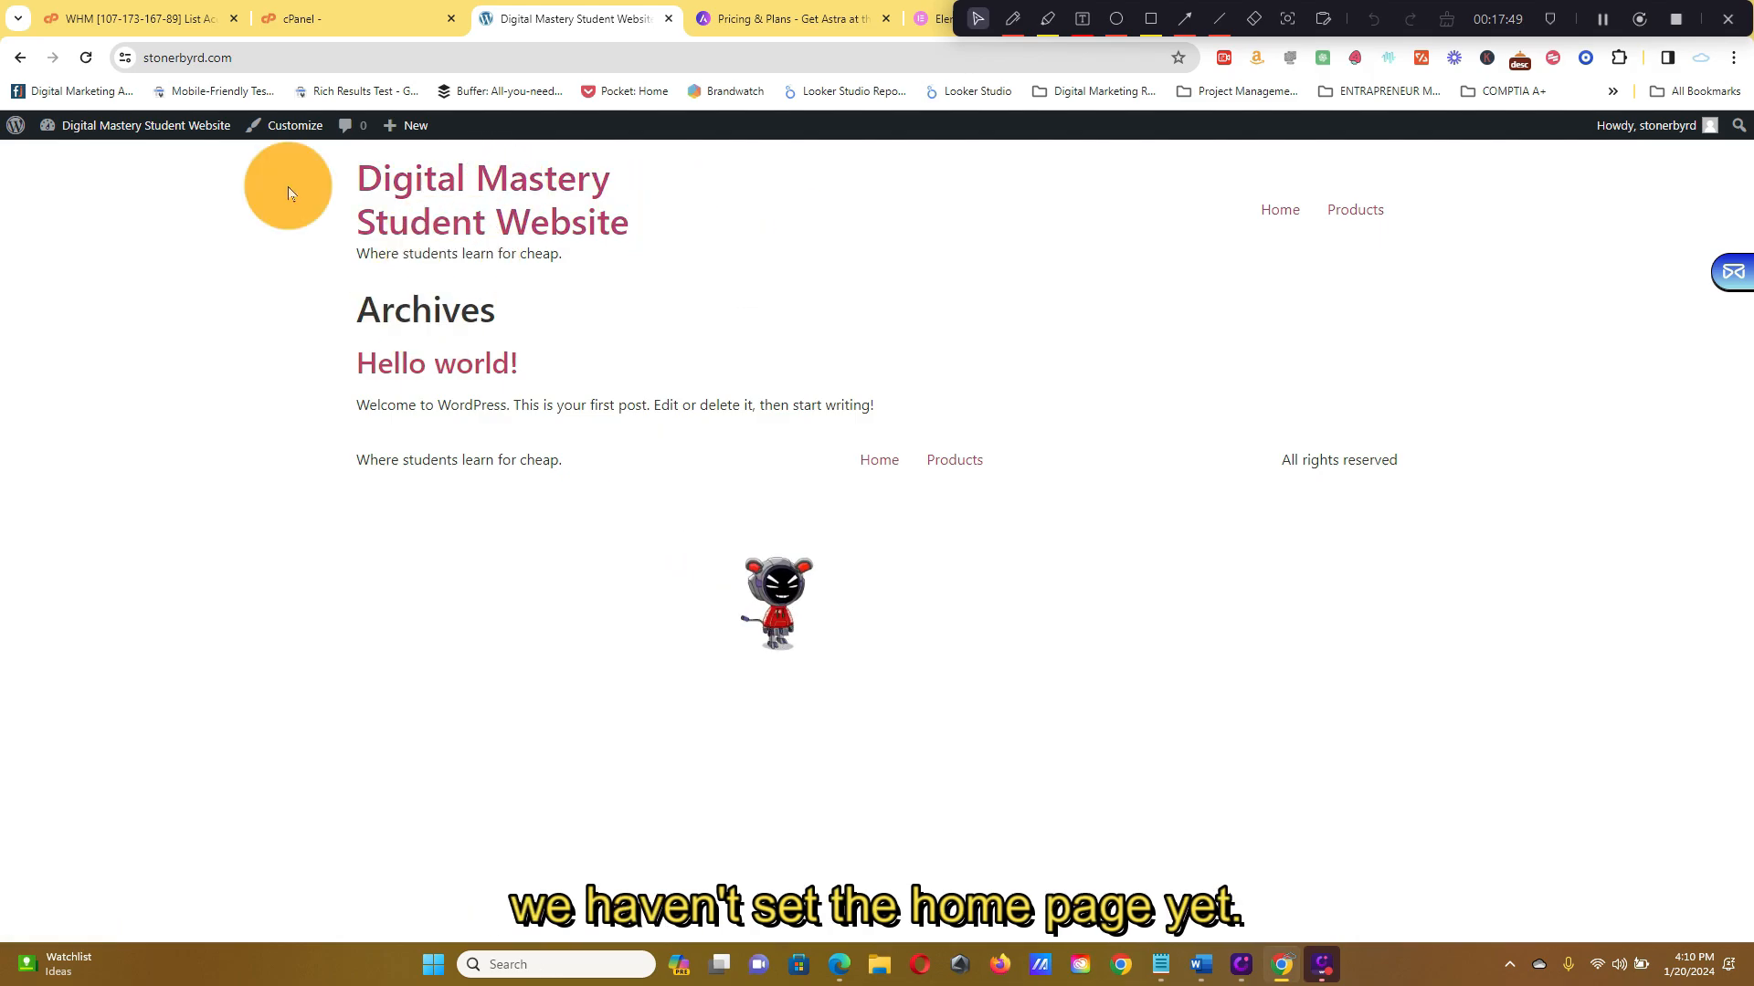
{"action": "mouse_move", "coordinate": [192, 144]}
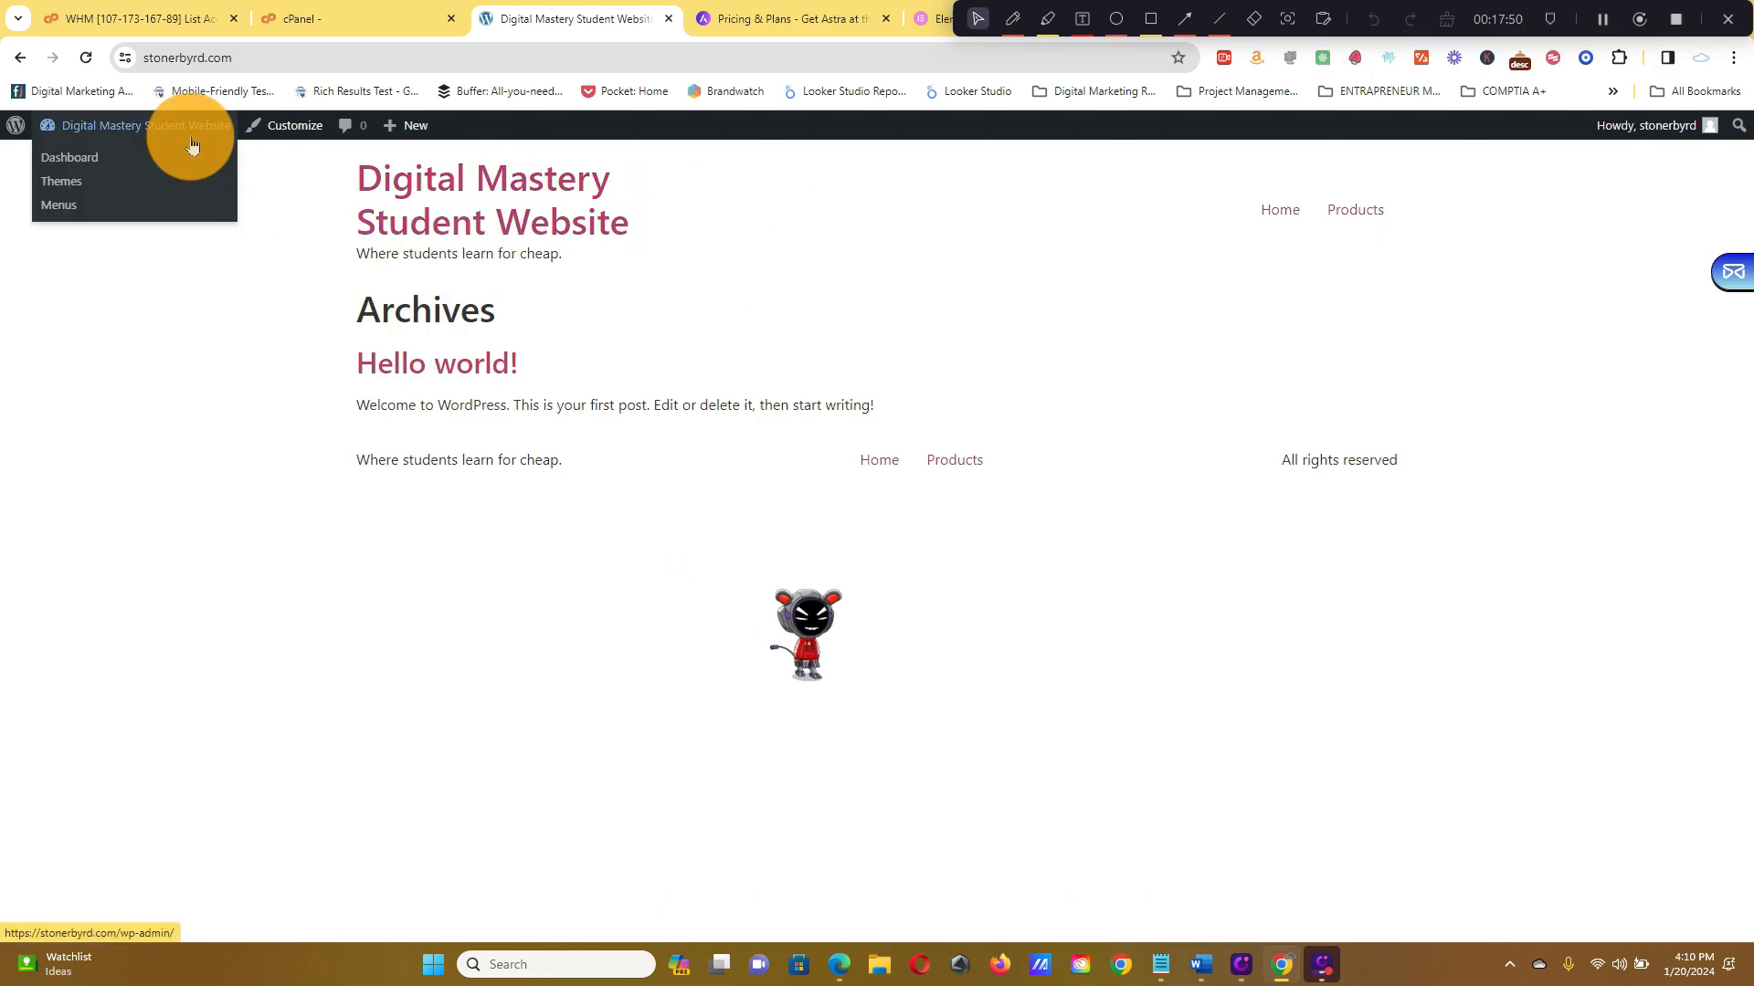
{"action": "left_click", "coordinate": [95, 160]}
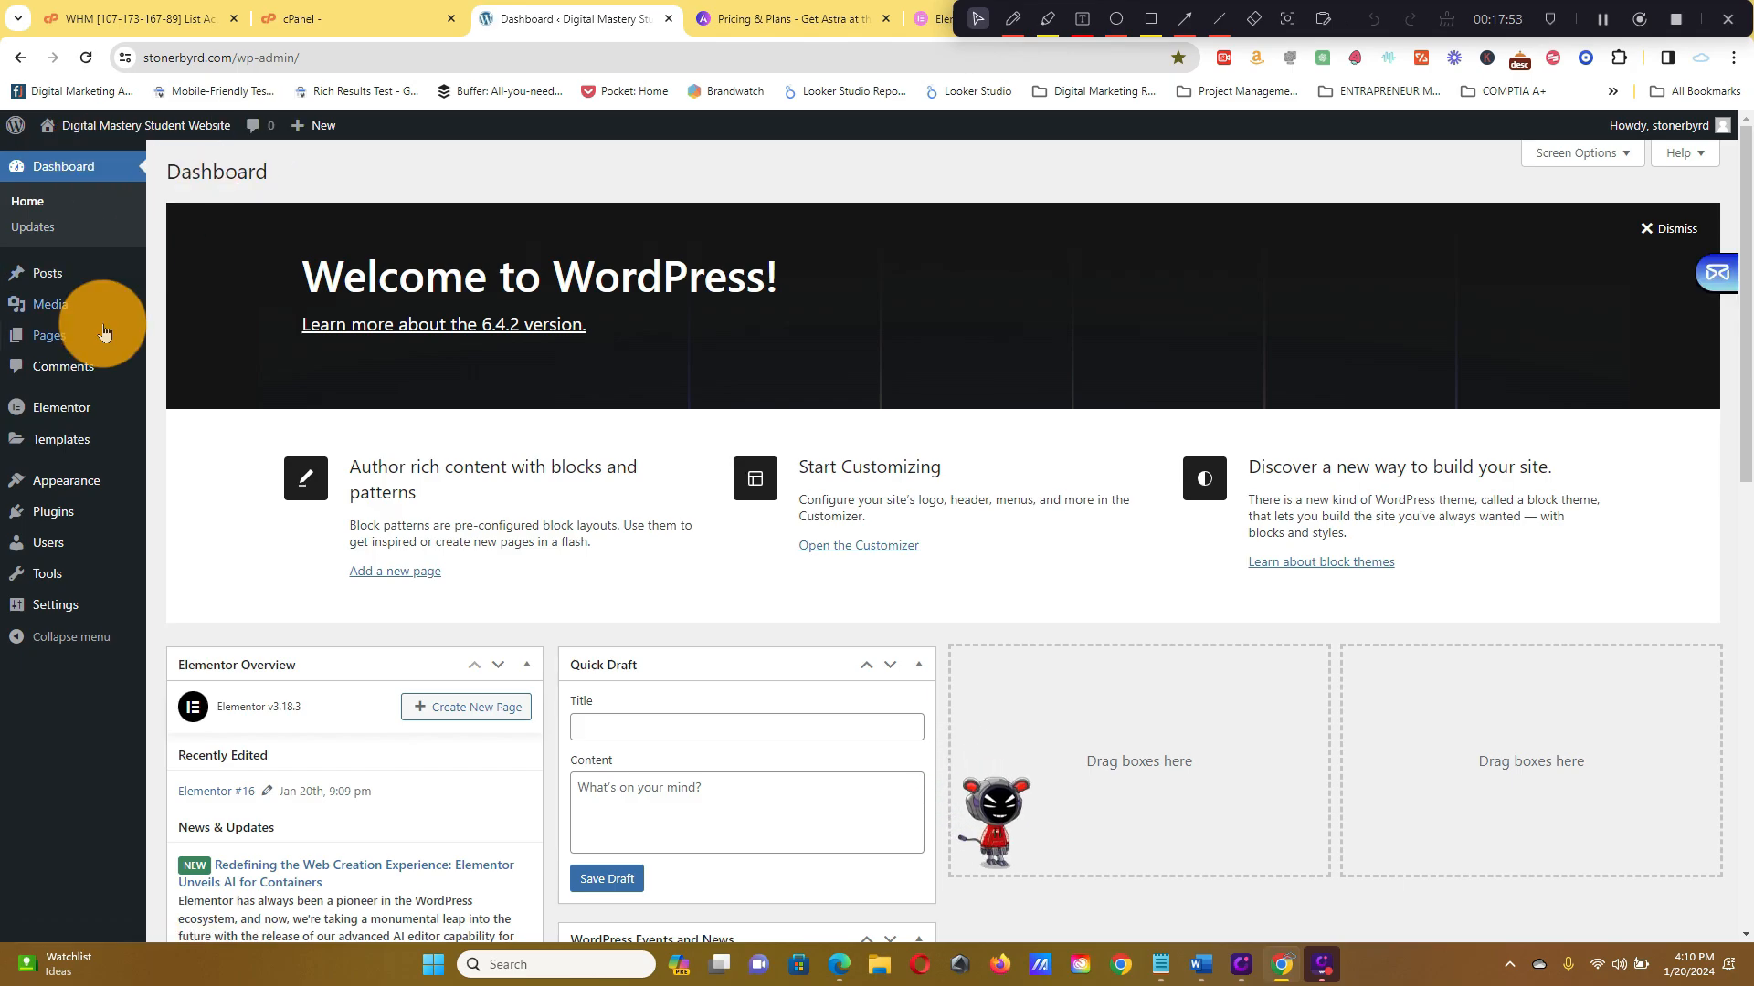
{"action": "mouse_move", "coordinate": [92, 481]}
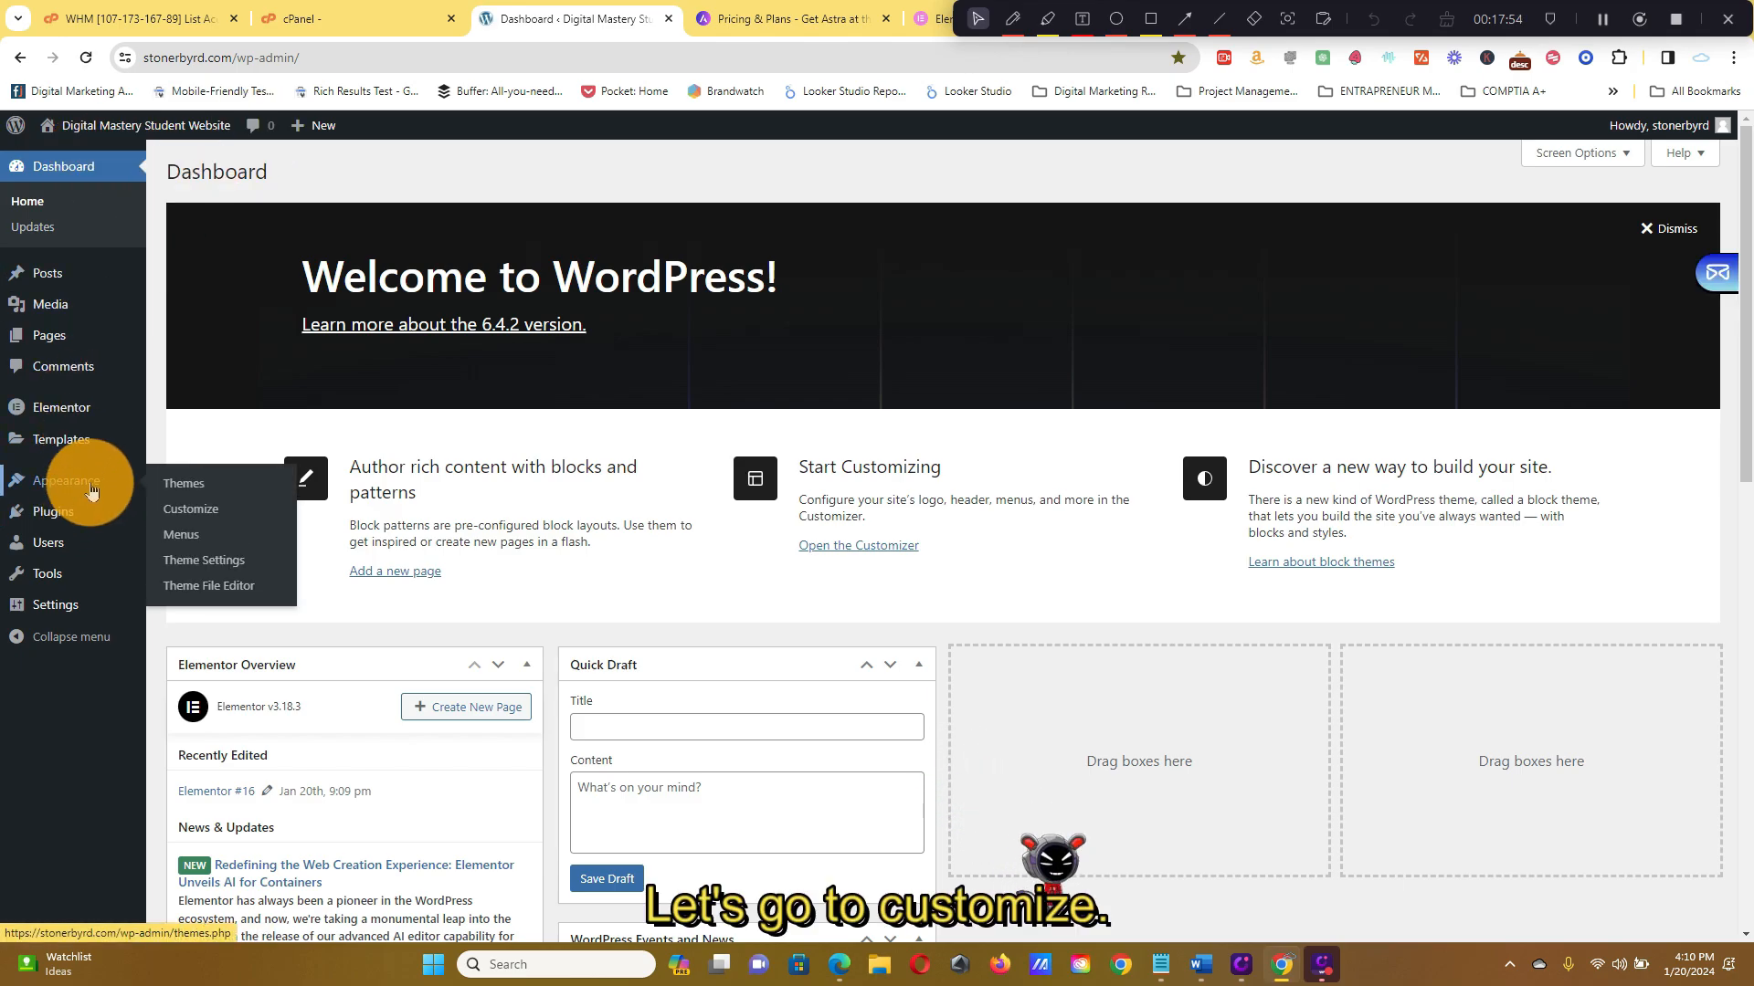
In the Customizer's Homepage Settings, choose to display a static page
{"action": "left_click", "coordinate": [209, 511]}
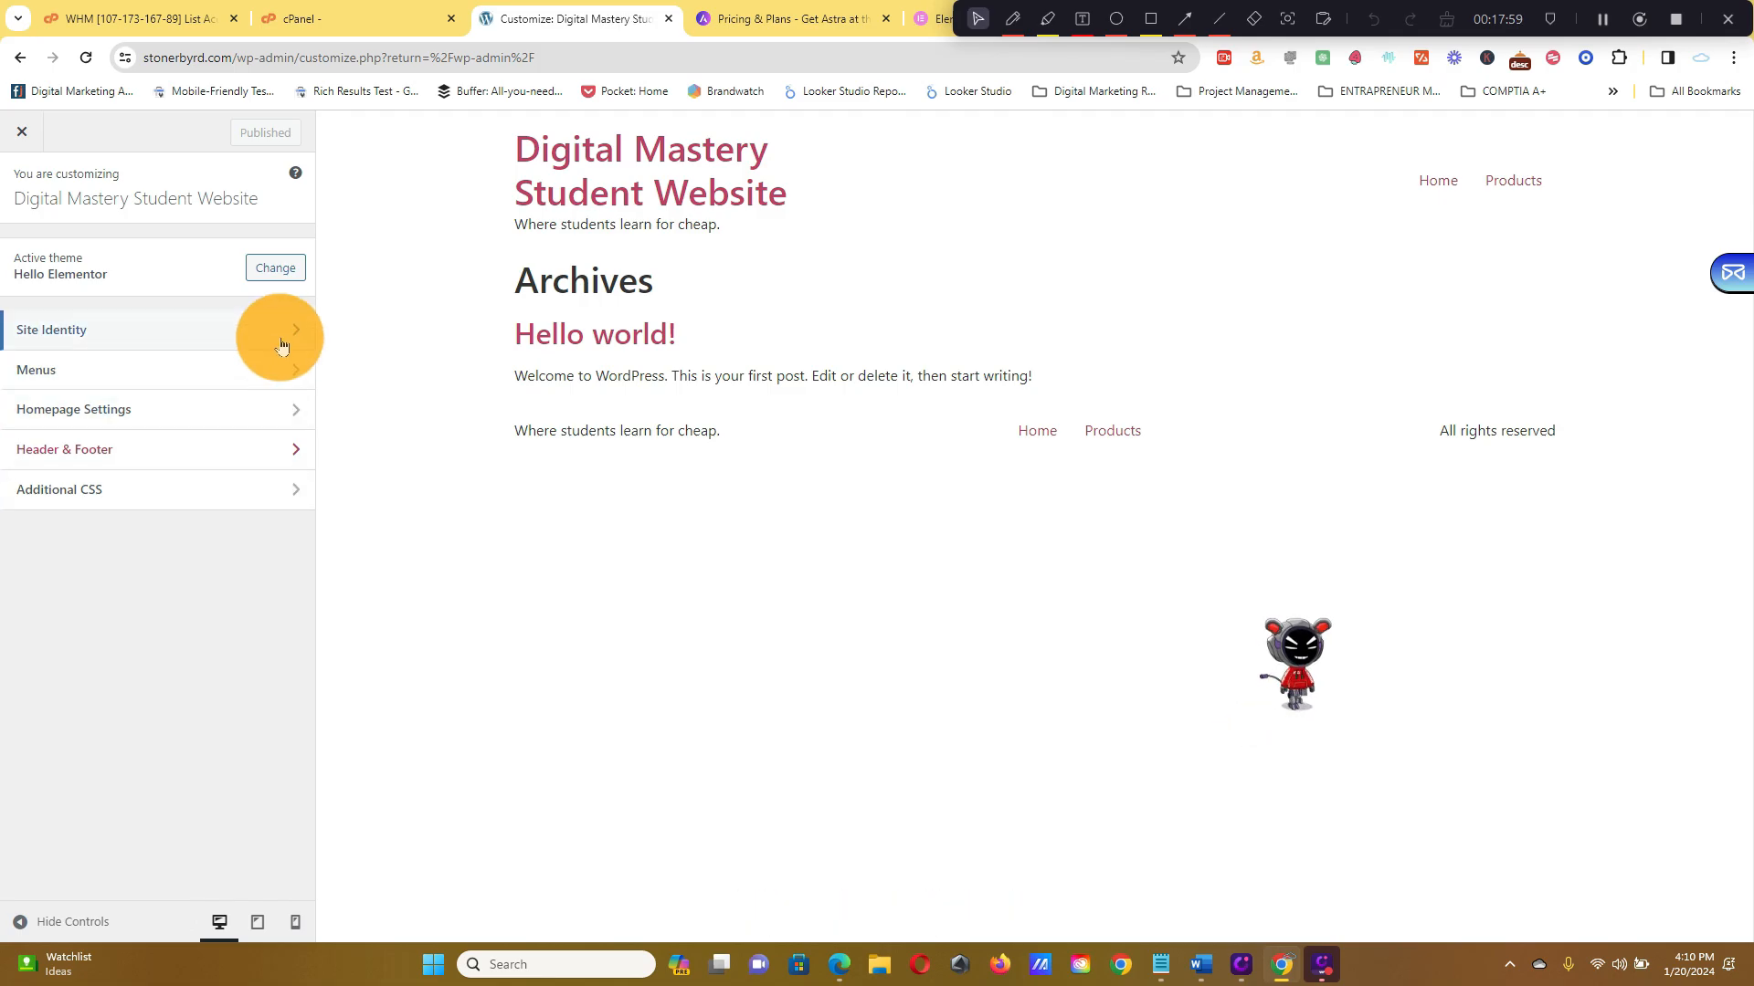
{"action": "left_click", "coordinate": [282, 343]}
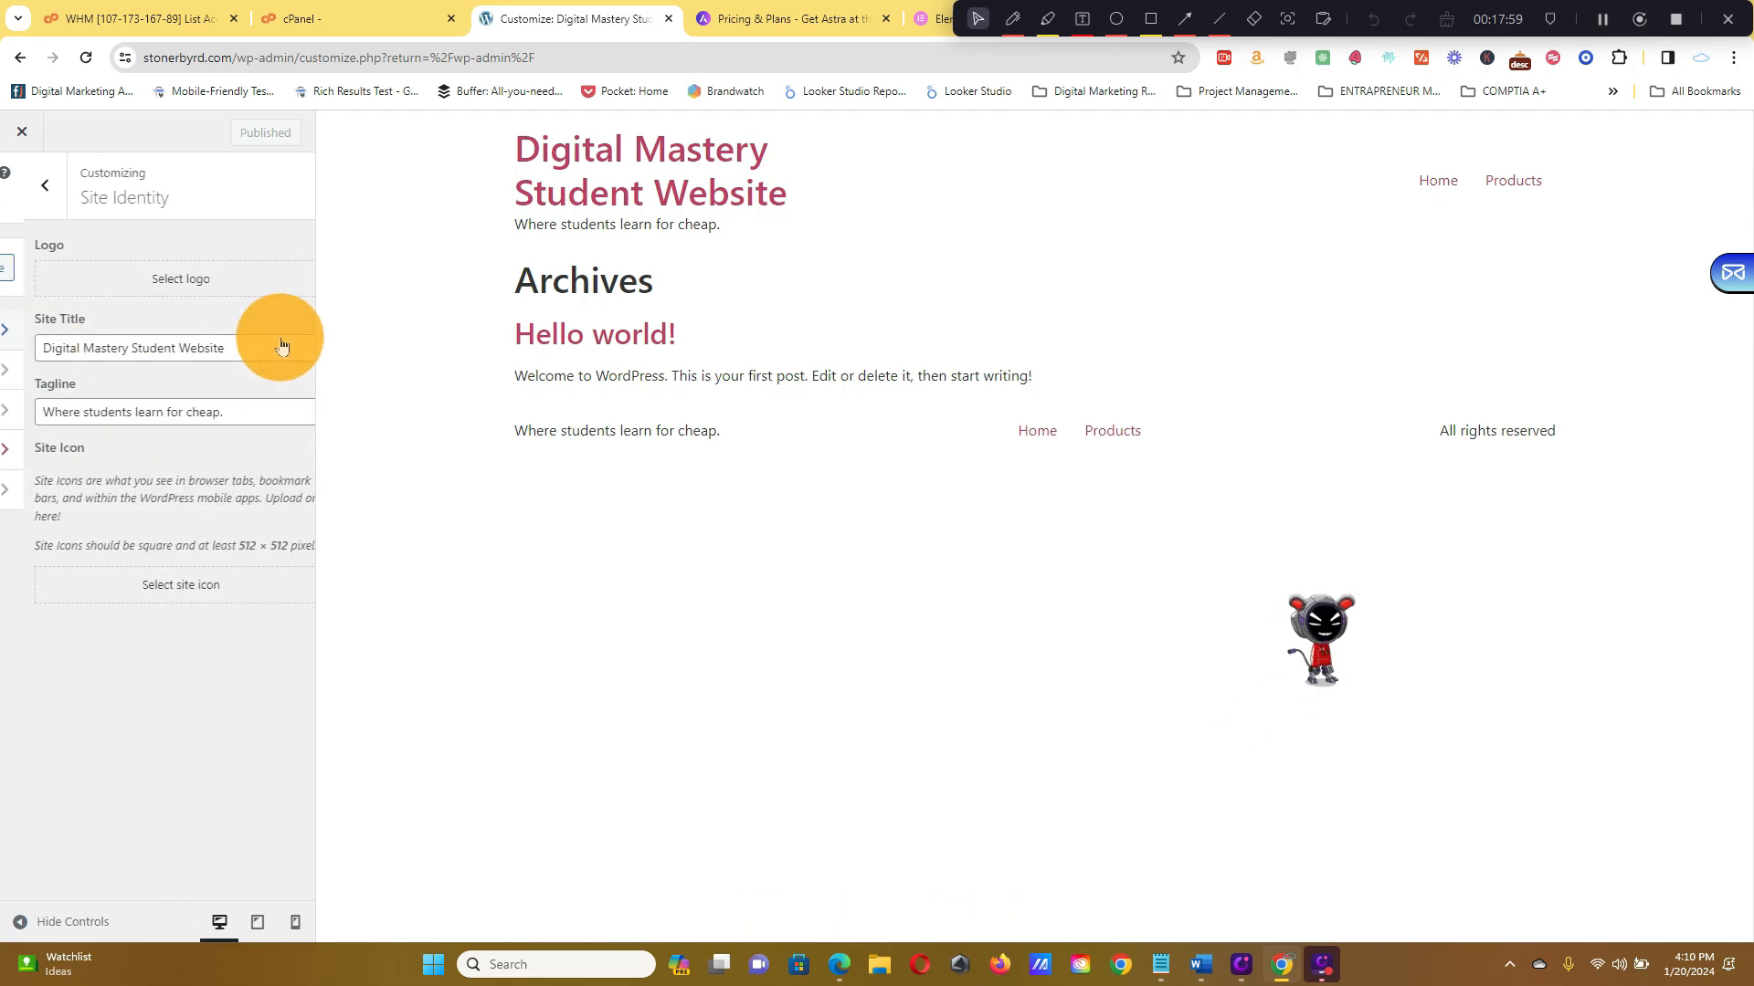
{"action": "left_click", "coordinate": [21, 187]}
{"action": "left_click", "coordinate": [192, 405]}
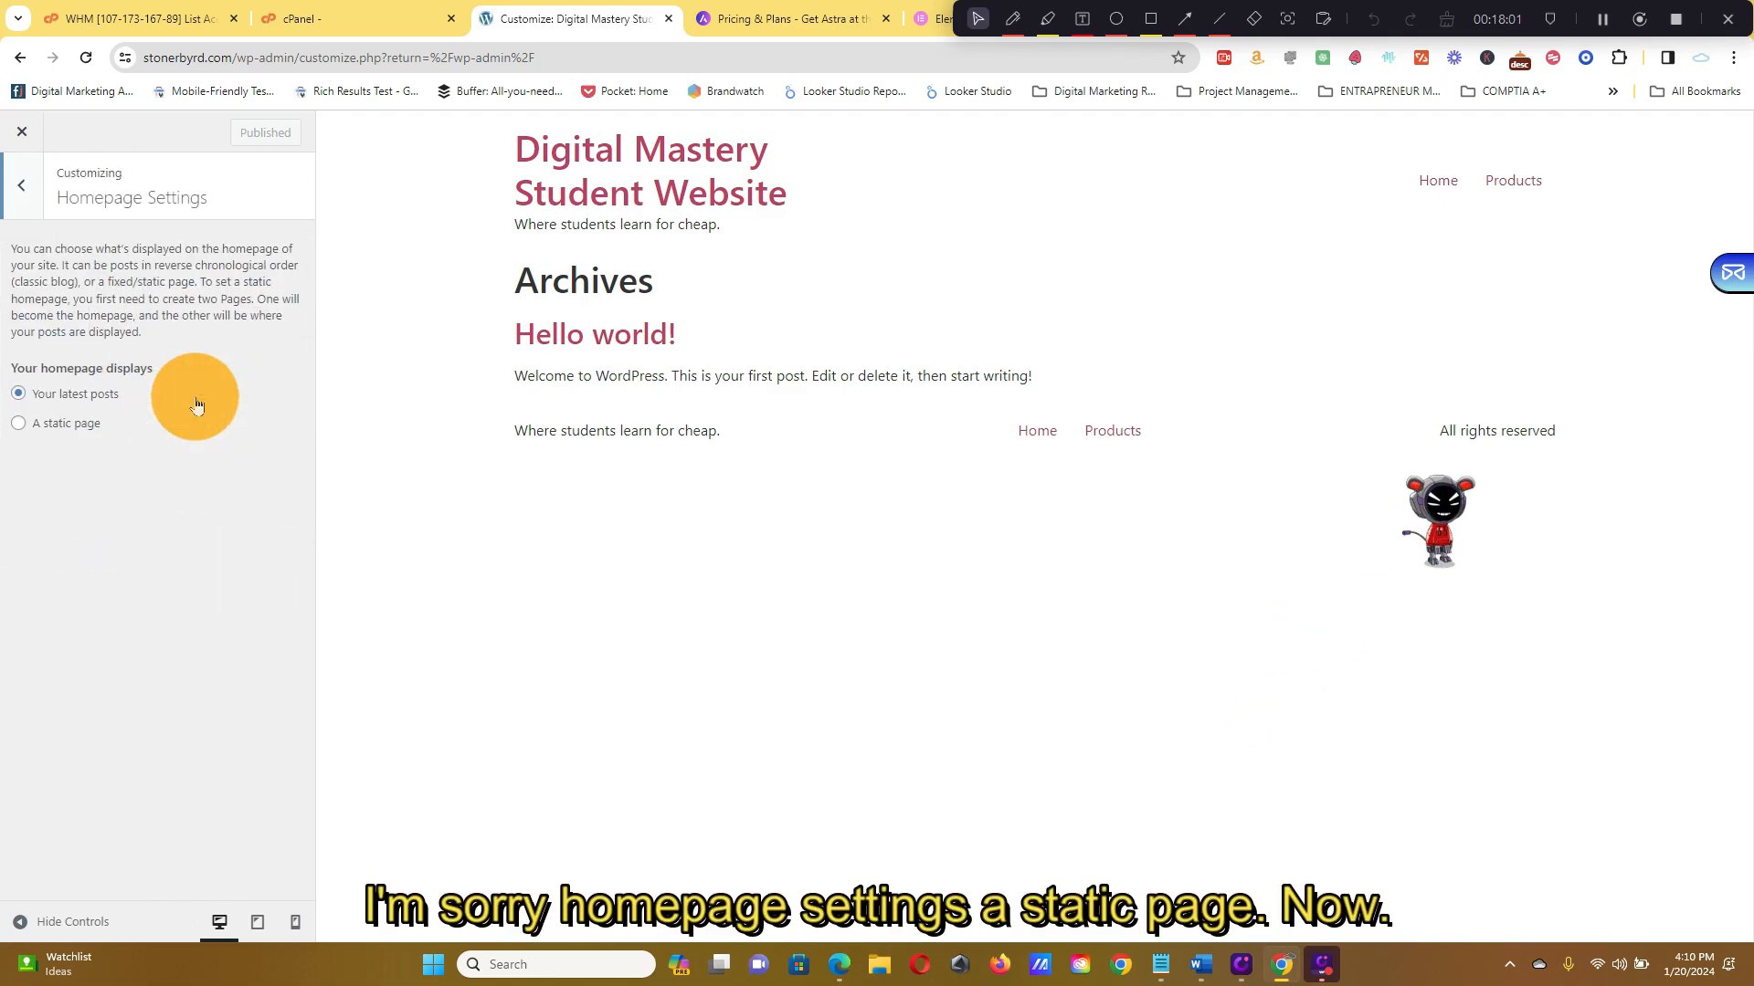
{"action": "left_click", "coordinate": [92, 423]}
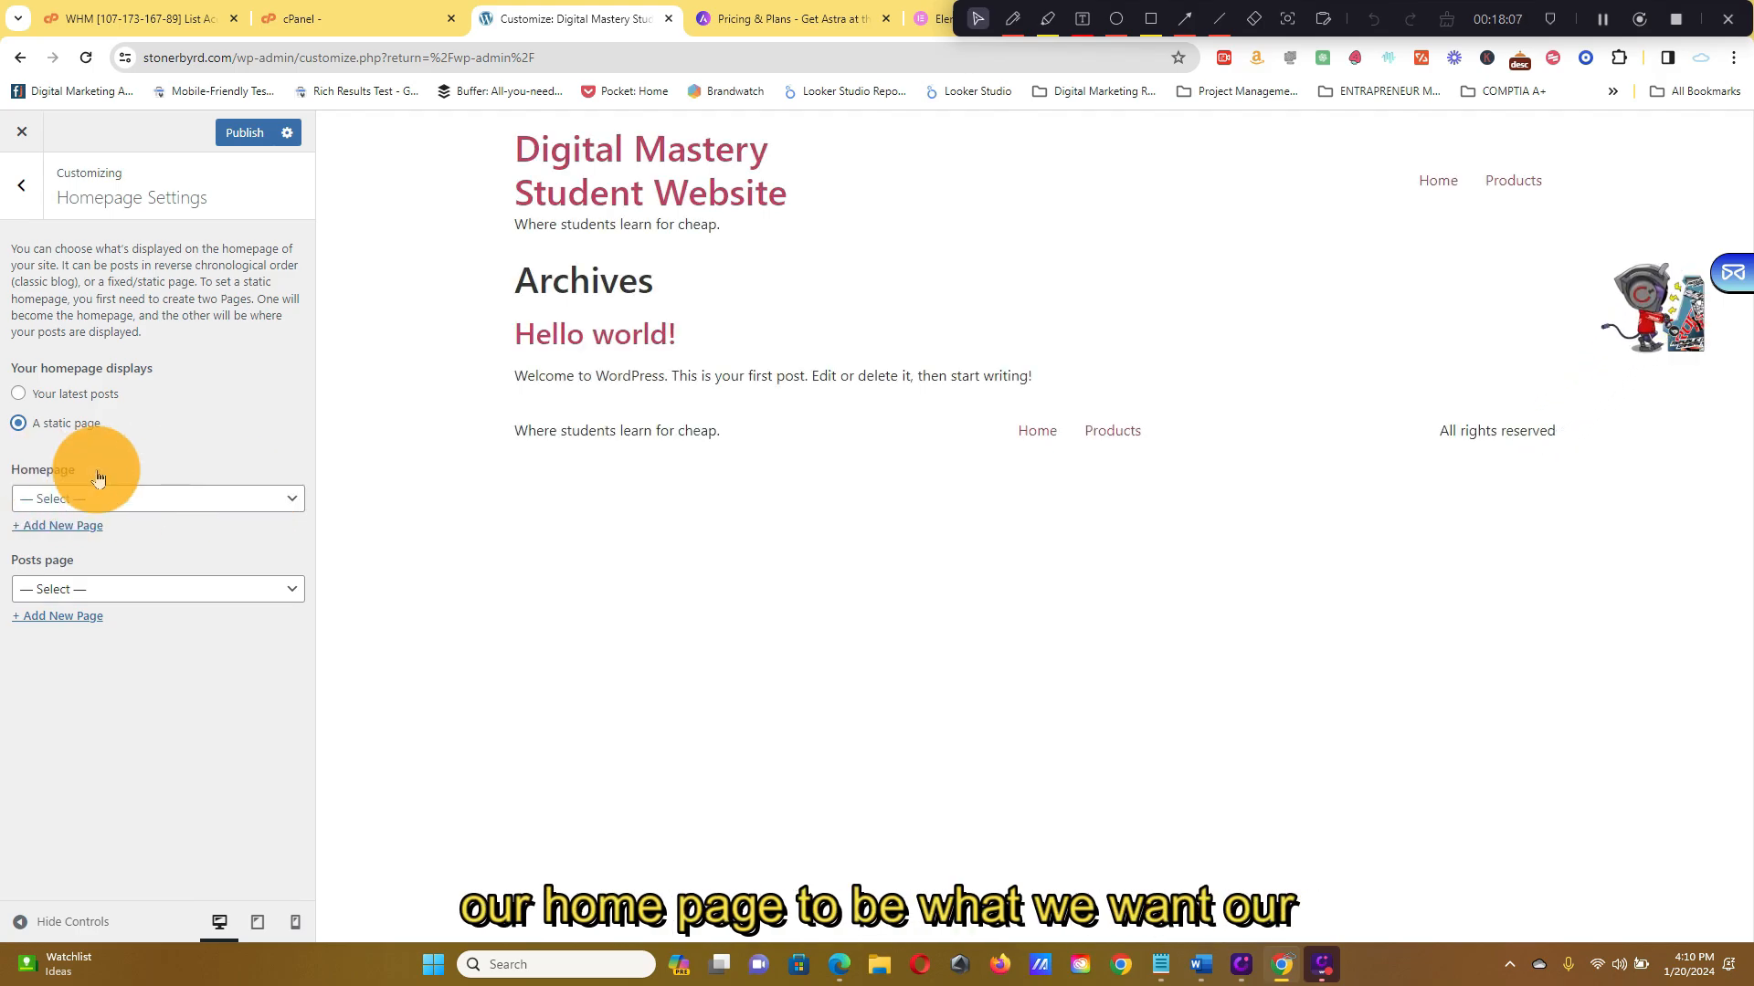
Set Elementor #16 as the homepage and publish the setting
{"action": "left_click", "coordinate": [294, 508]}
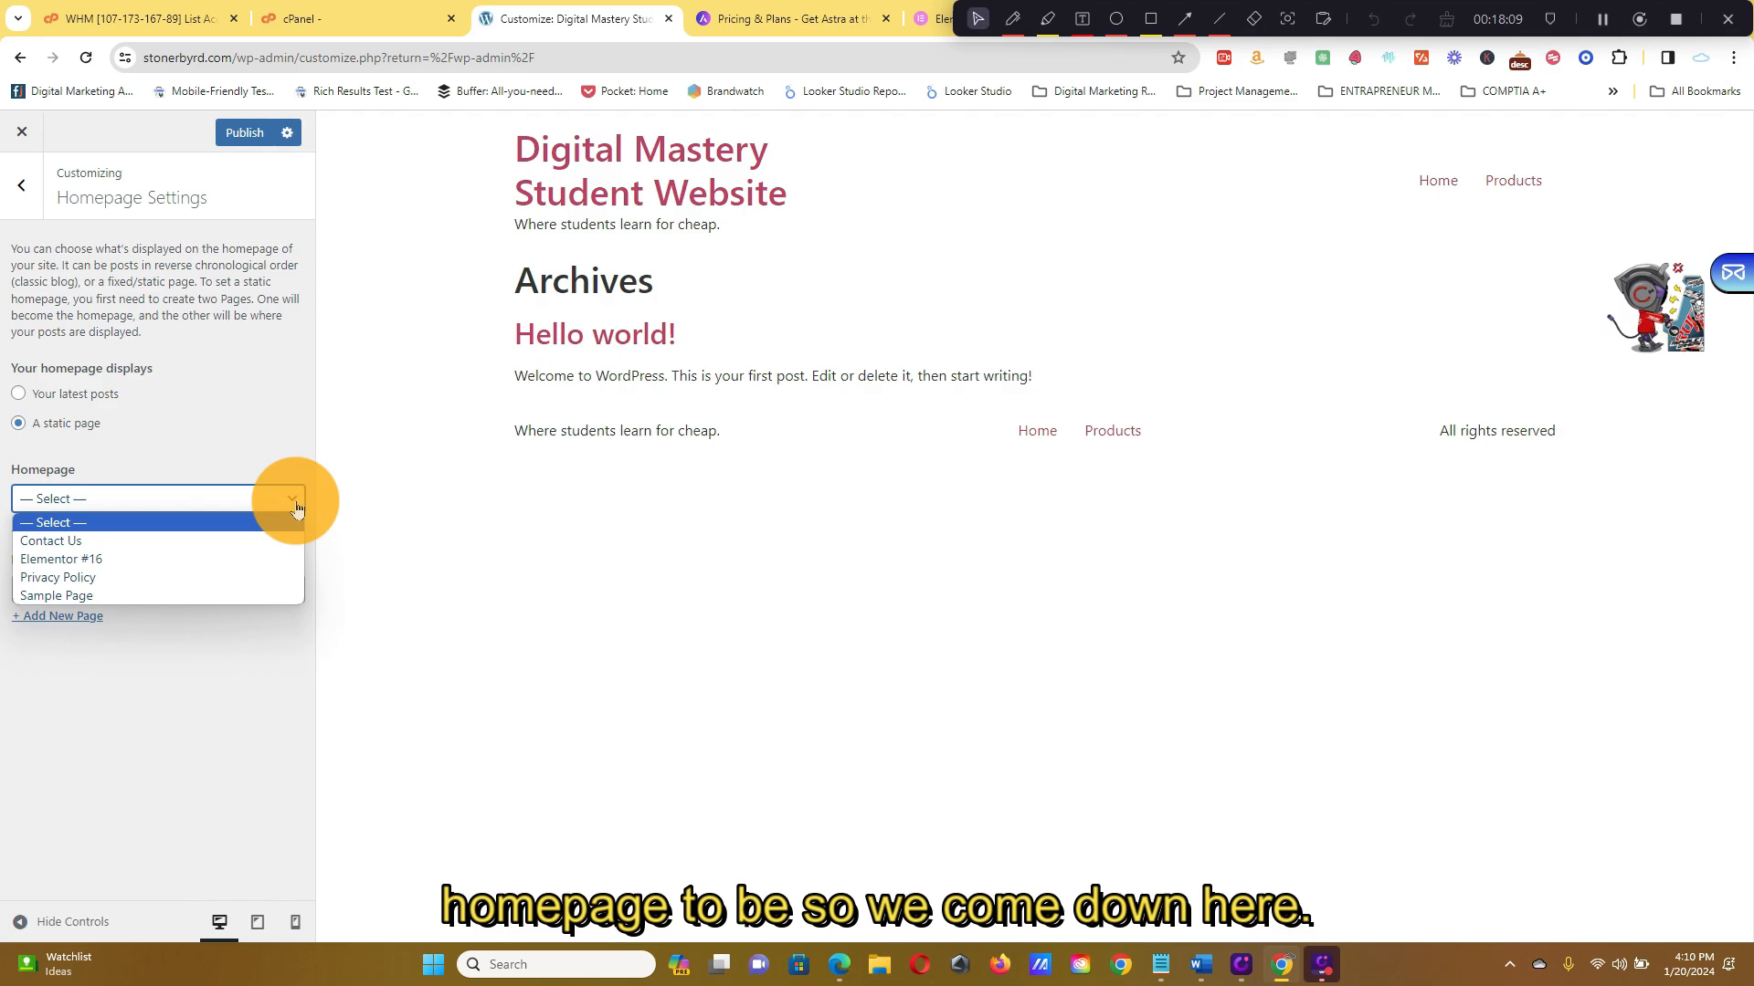
{"action": "left_click", "coordinate": [266, 559]}
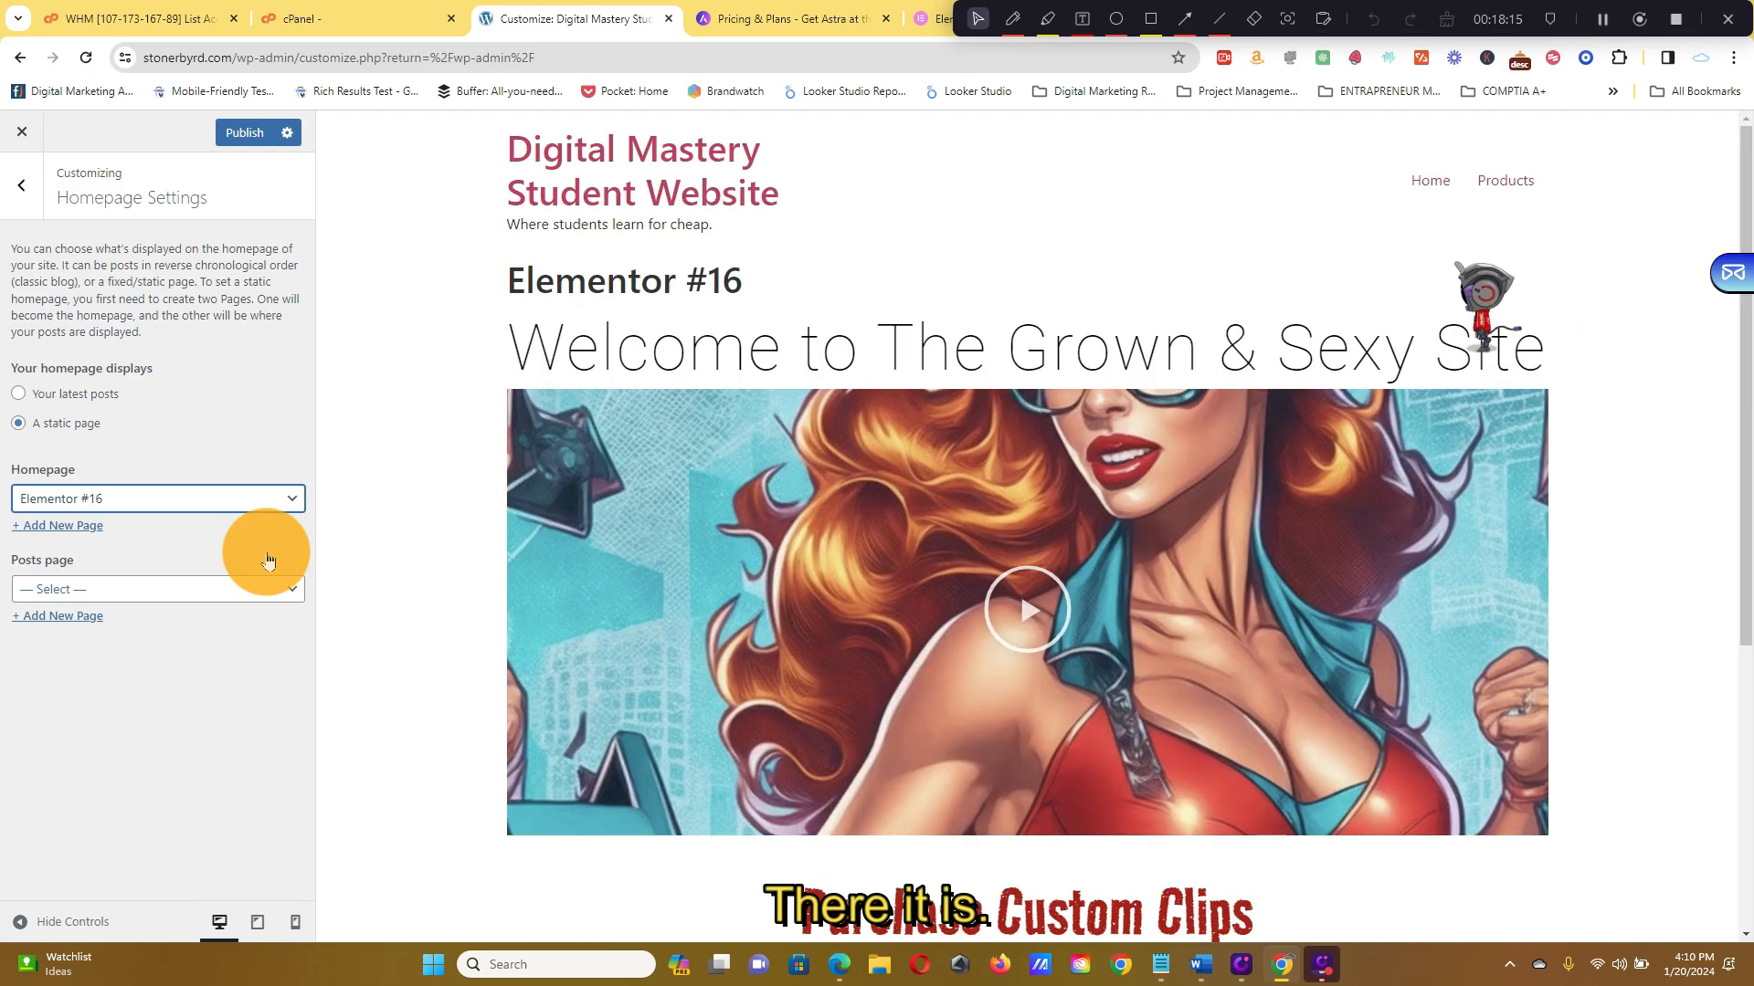
{"action": "scroll", "coordinate": [1346, 471], "scroll_direction": "down", "scroll_amount": 5}
{"action": "scroll", "coordinate": [1359, 490], "scroll_direction": "up", "scroll_amount": 5}
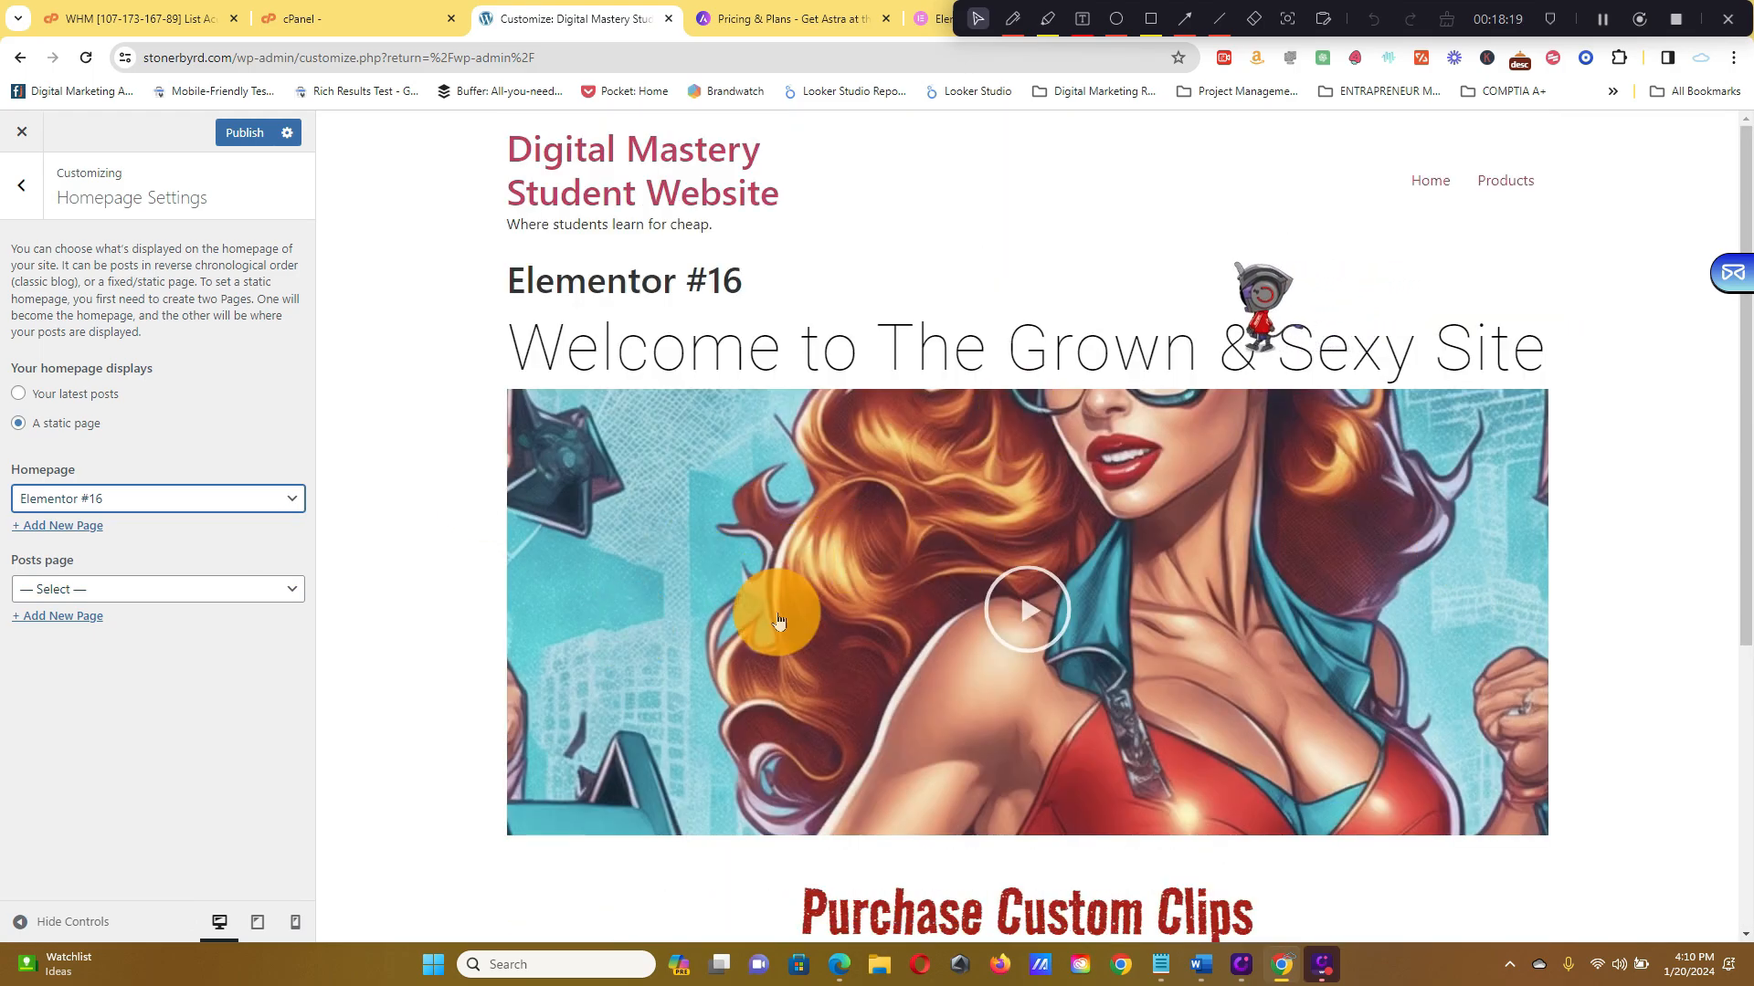
{"action": "left_click", "coordinate": [259, 137]}
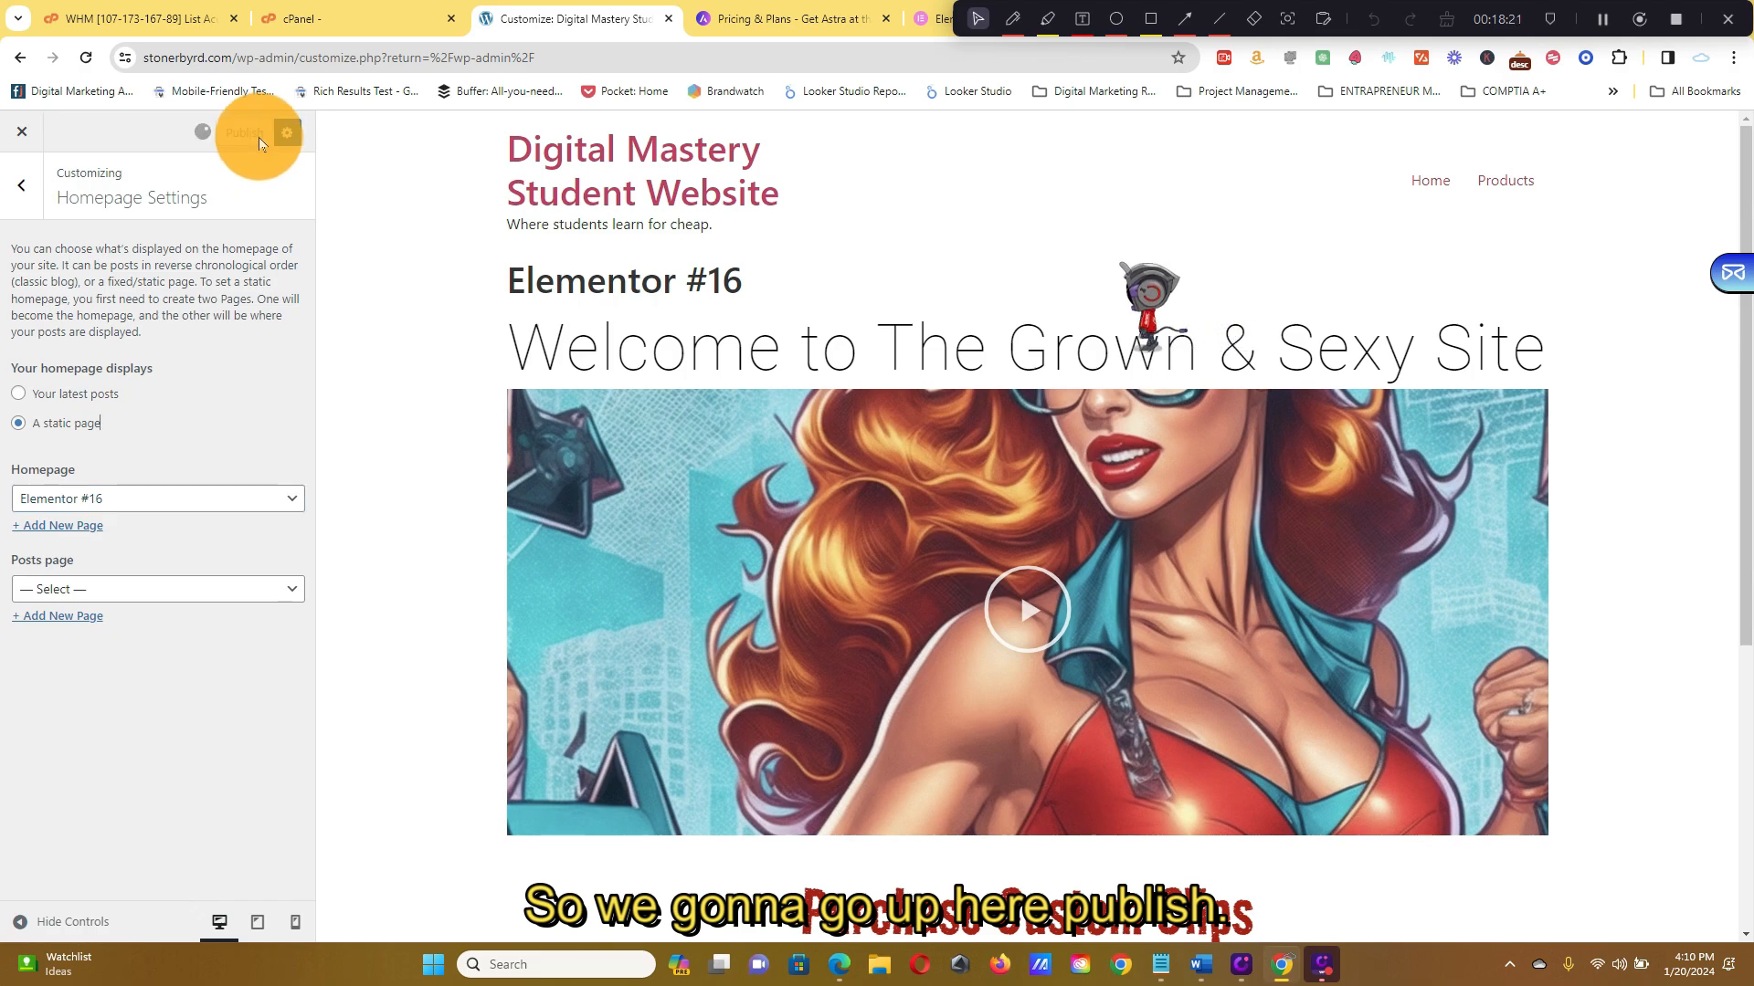
Set the cloud image digital-14.png as the site logo, cropped to its full height
{"action": "left_click", "coordinate": [28, 187]}
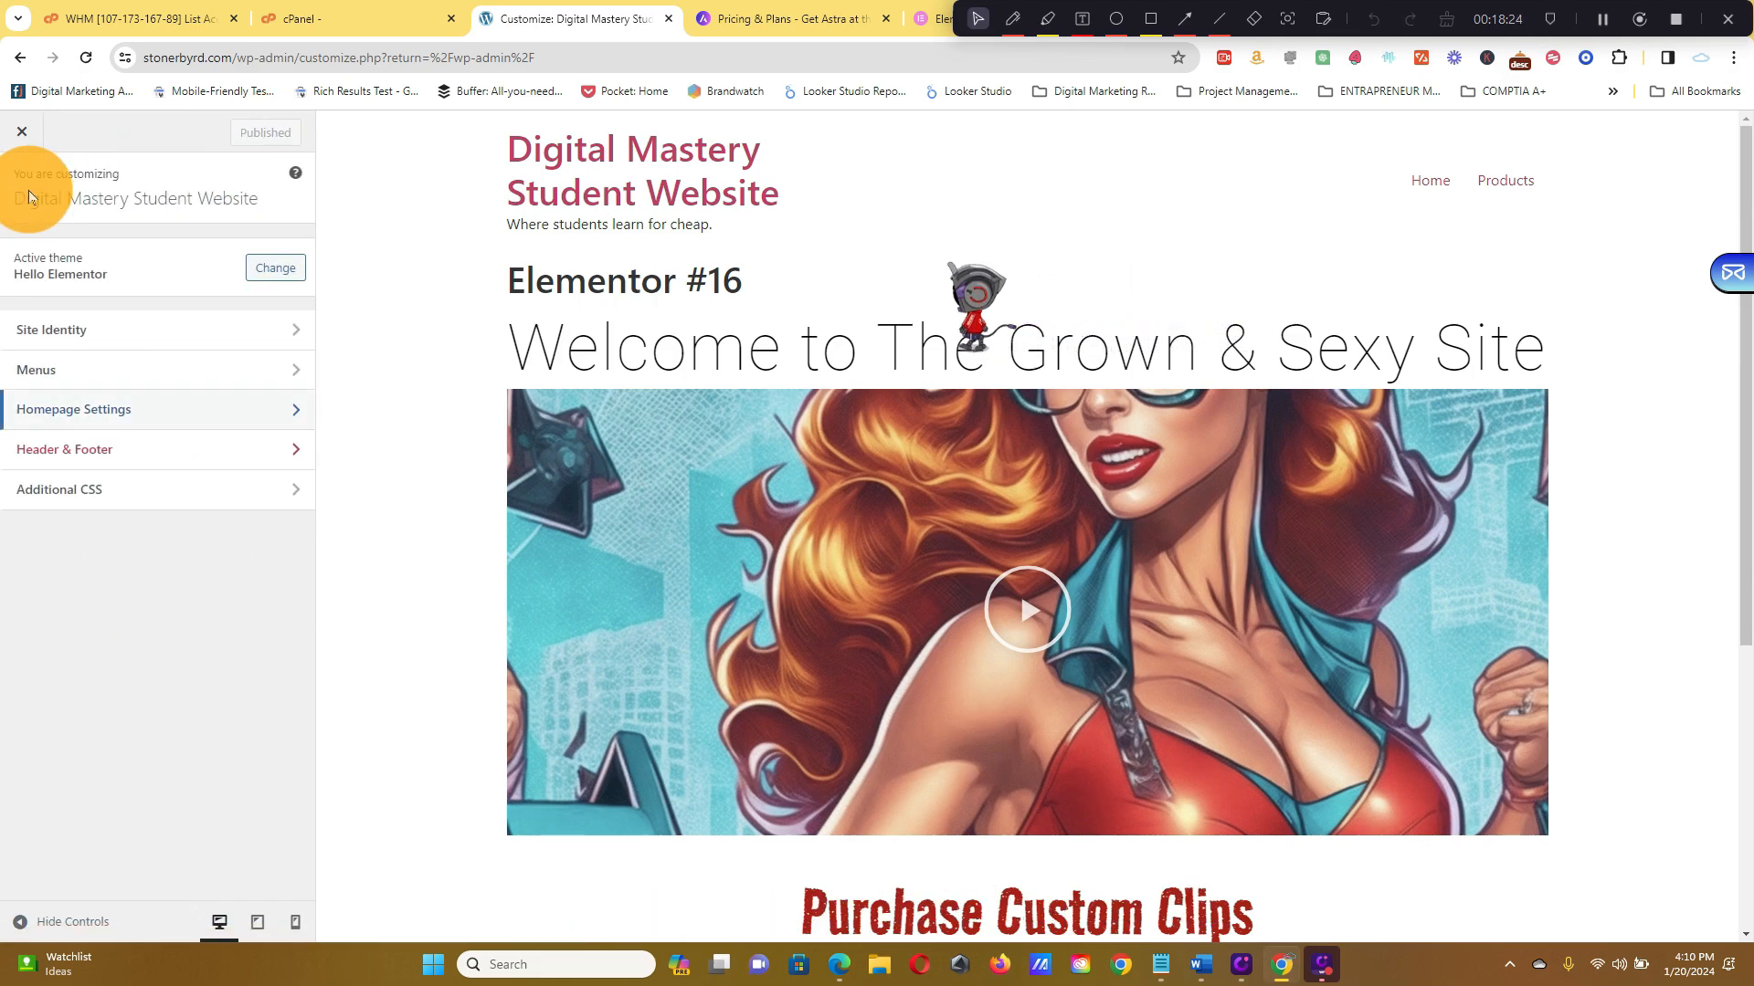
{"action": "left_click", "coordinate": [172, 329]}
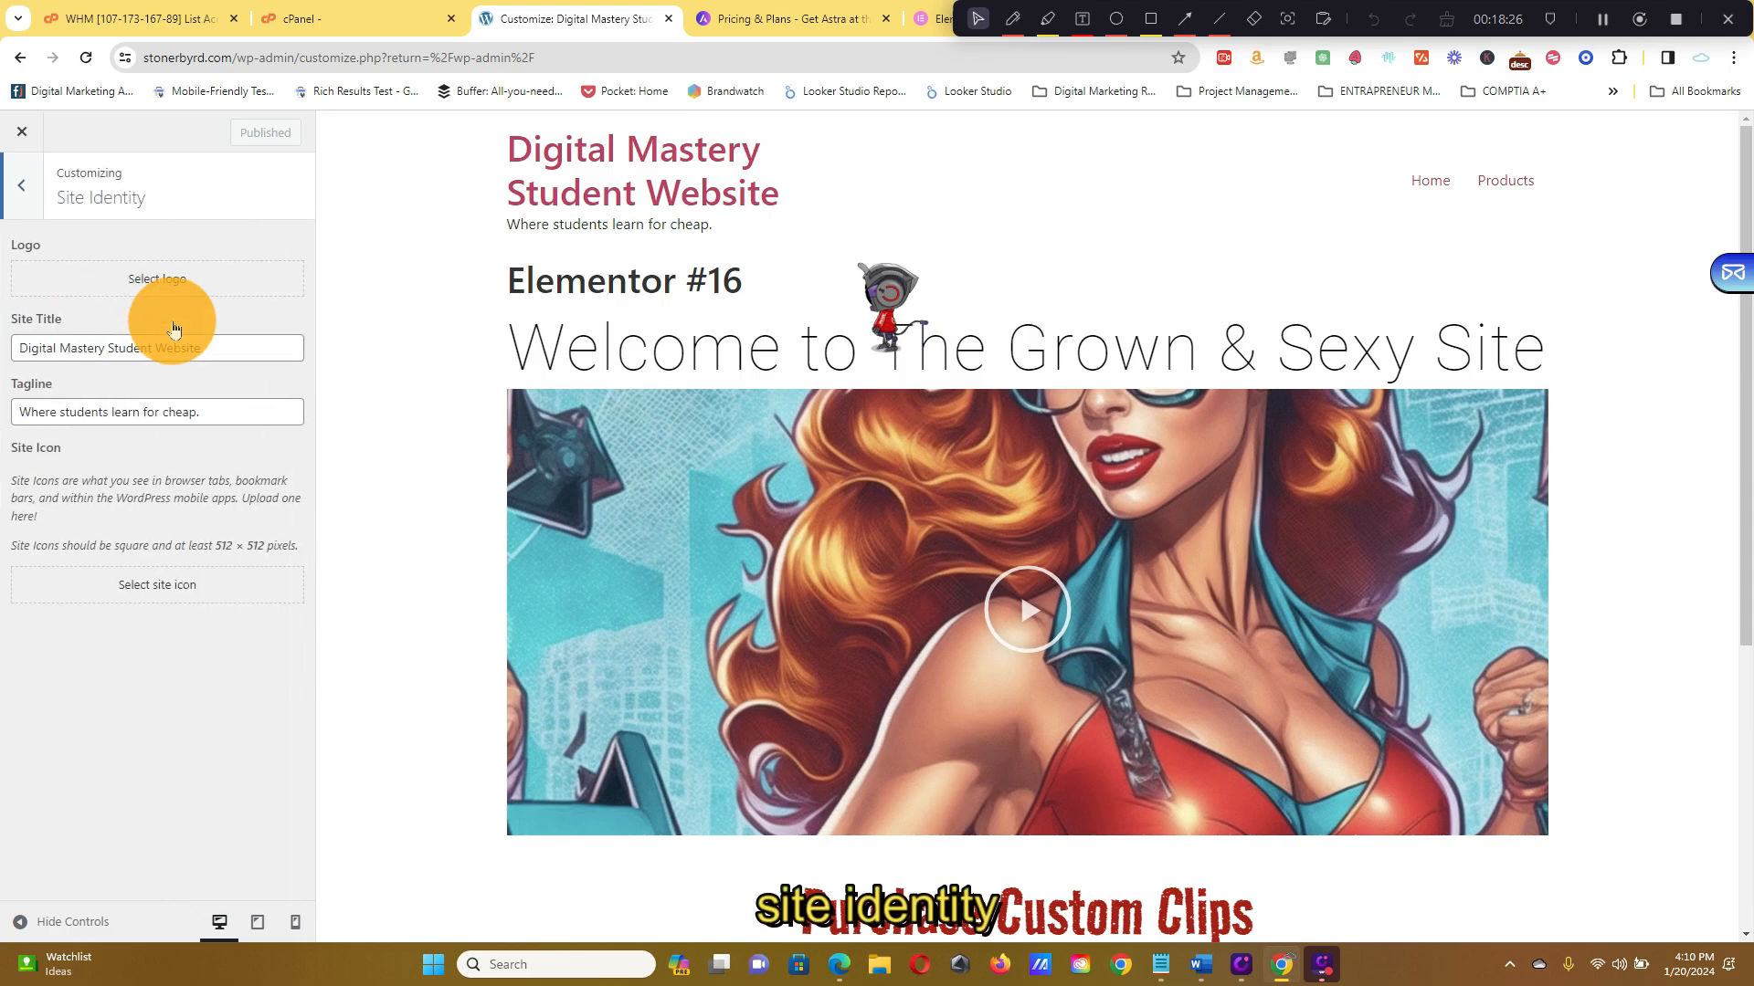
{"action": "left_click", "coordinate": [146, 282]}
{"action": "left_click", "coordinate": [754, 391]}
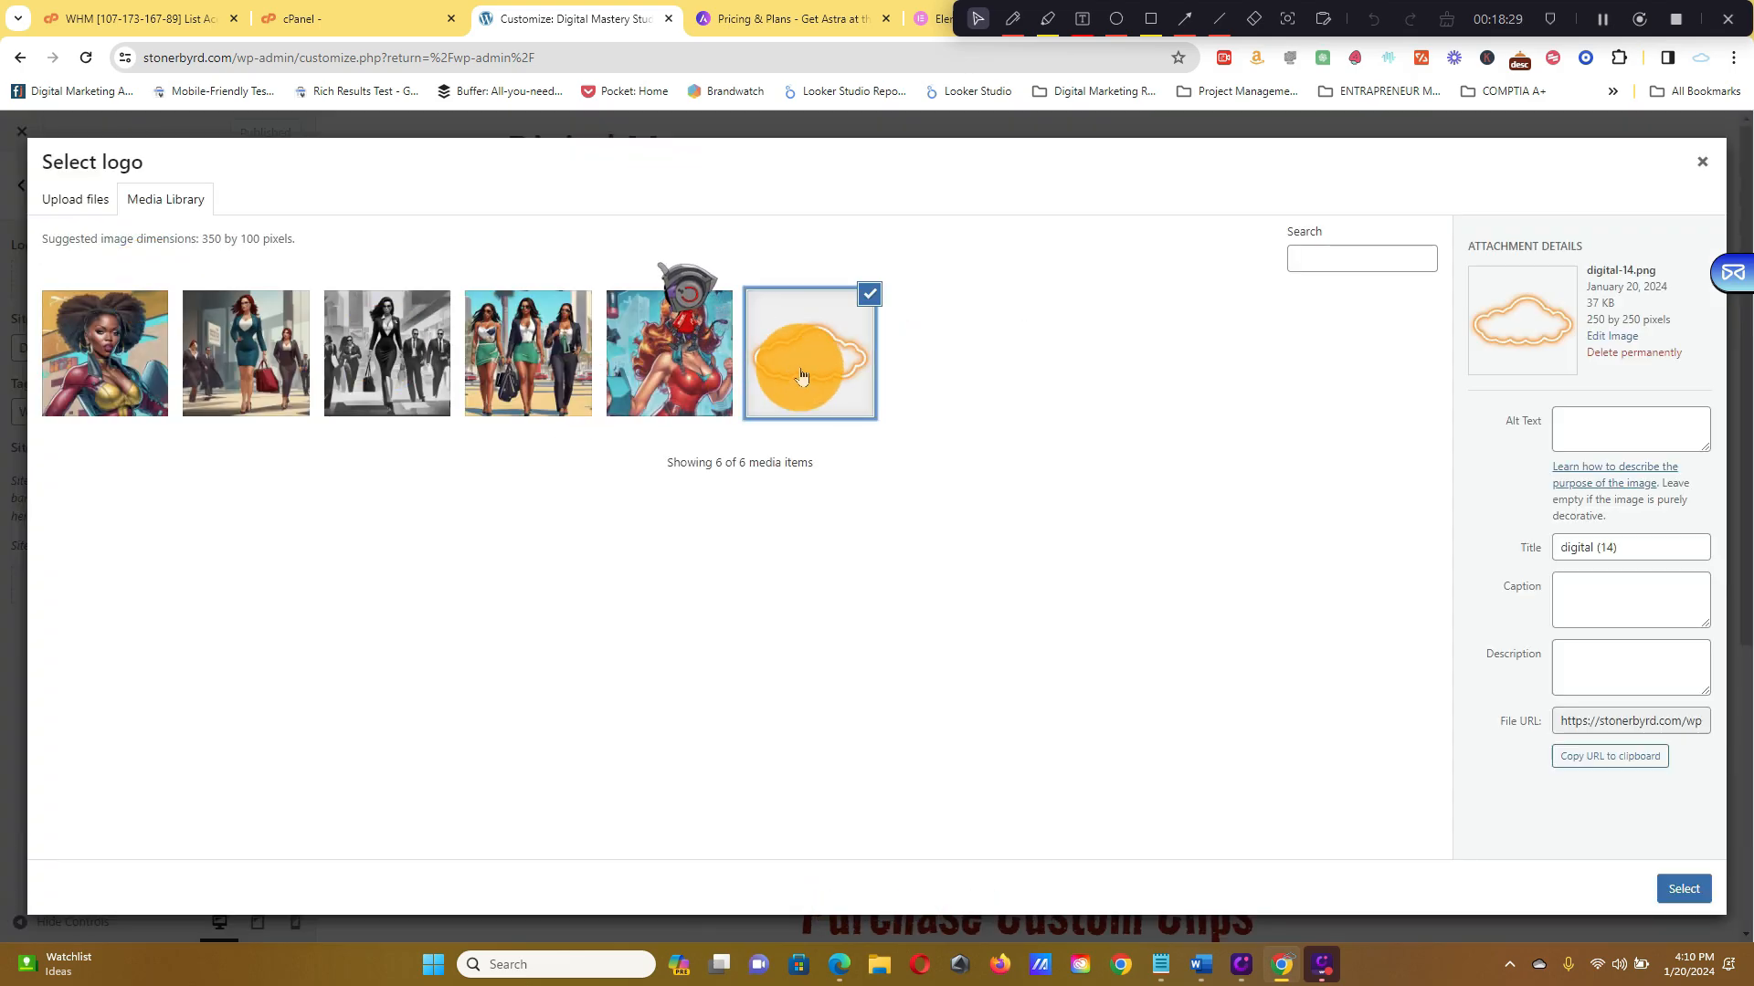
{"action": "left_click", "coordinate": [1699, 891]}
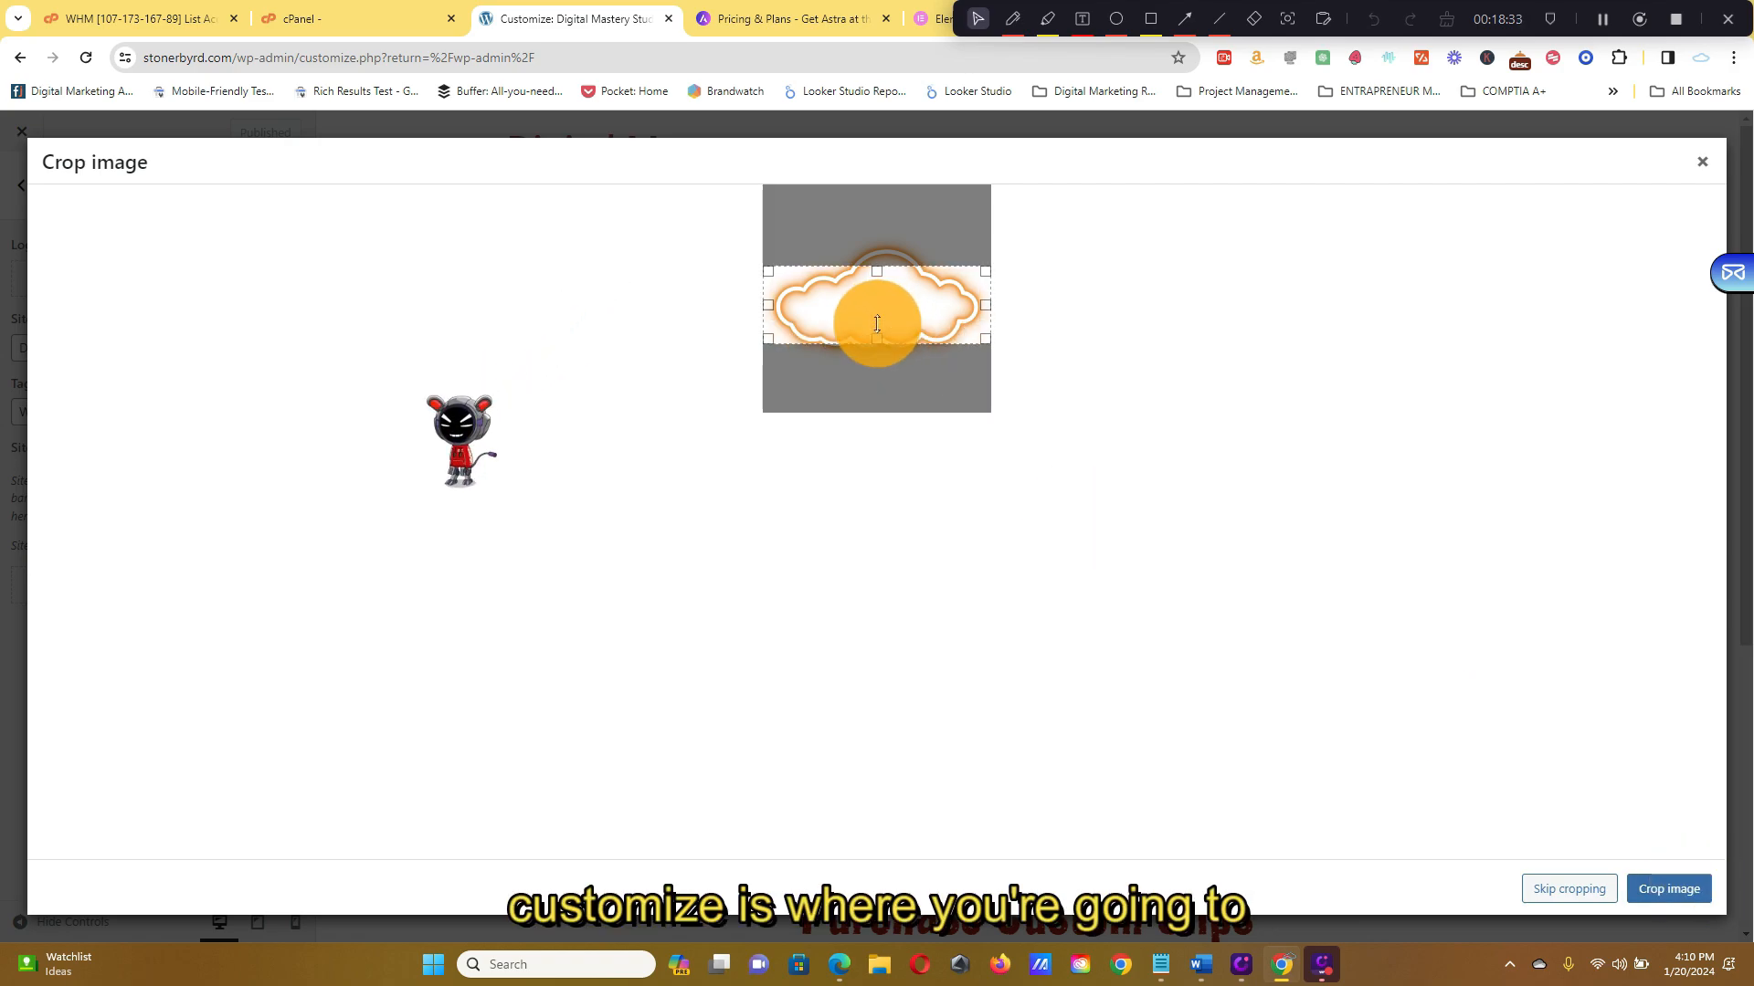
{"action": "left_click_drag", "start_coordinate": [878, 318], "coordinate": [869, 442]}
{"action": "left_click_drag", "start_coordinate": [883, 285], "coordinate": [885, 160]}
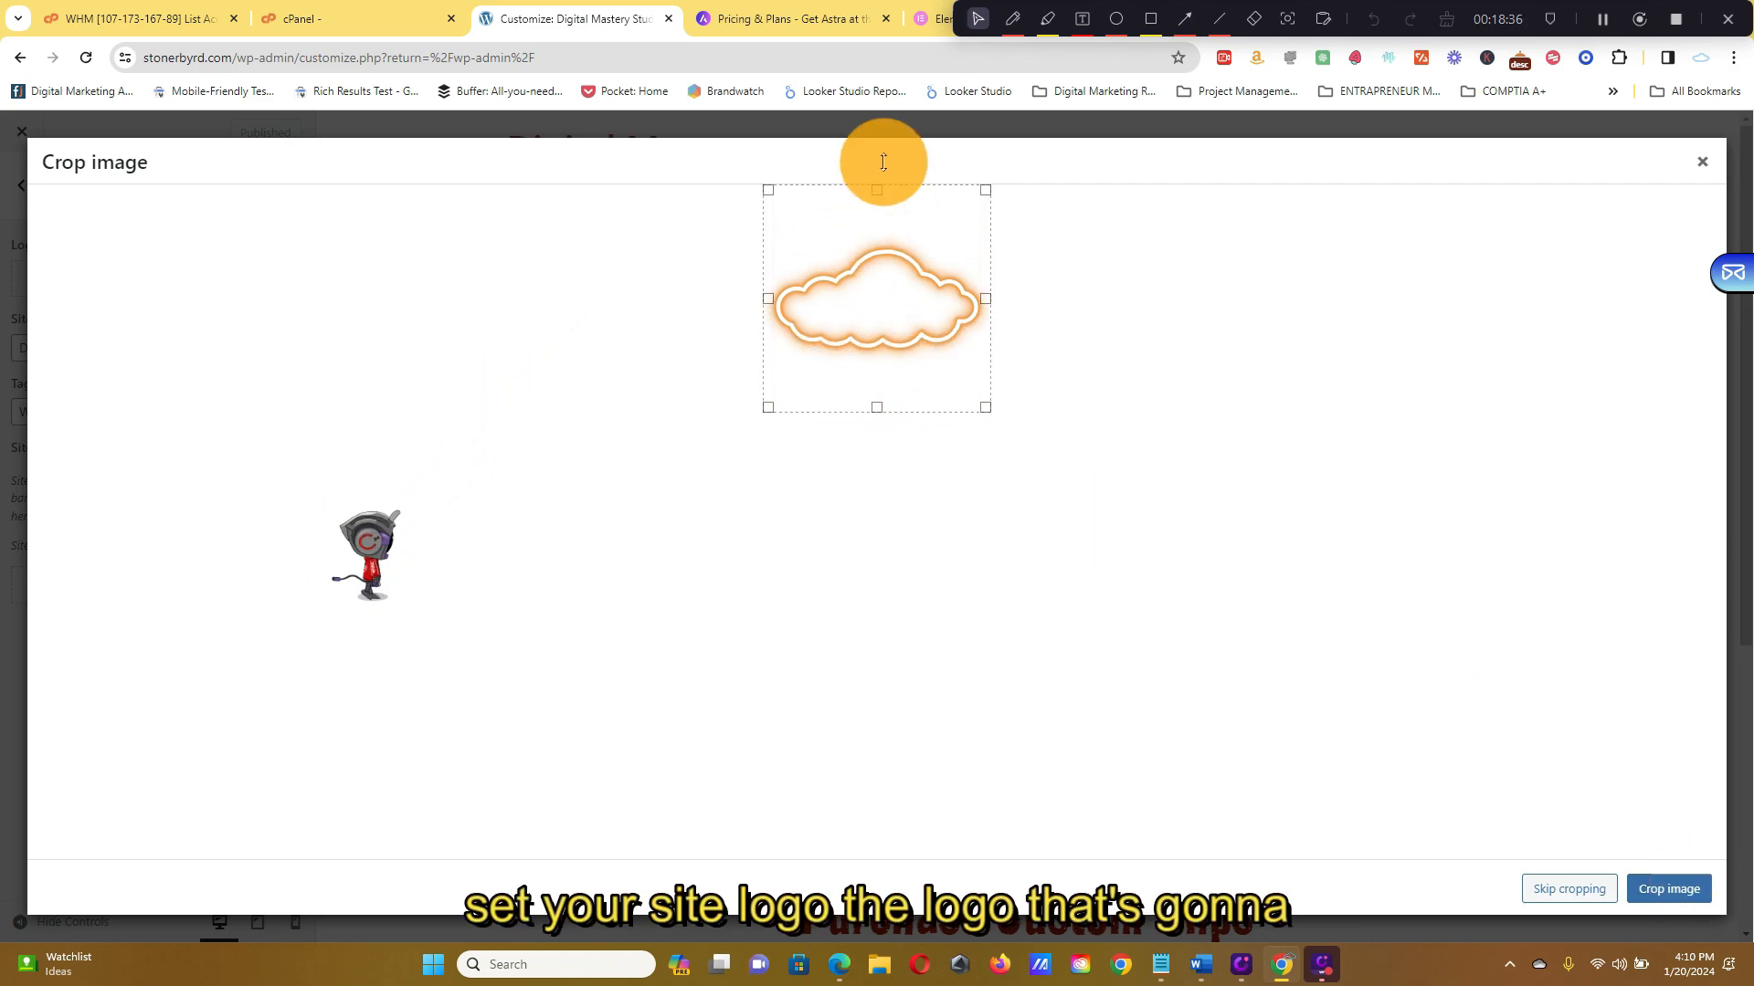
{"action": "left_click", "coordinate": [1691, 880]}
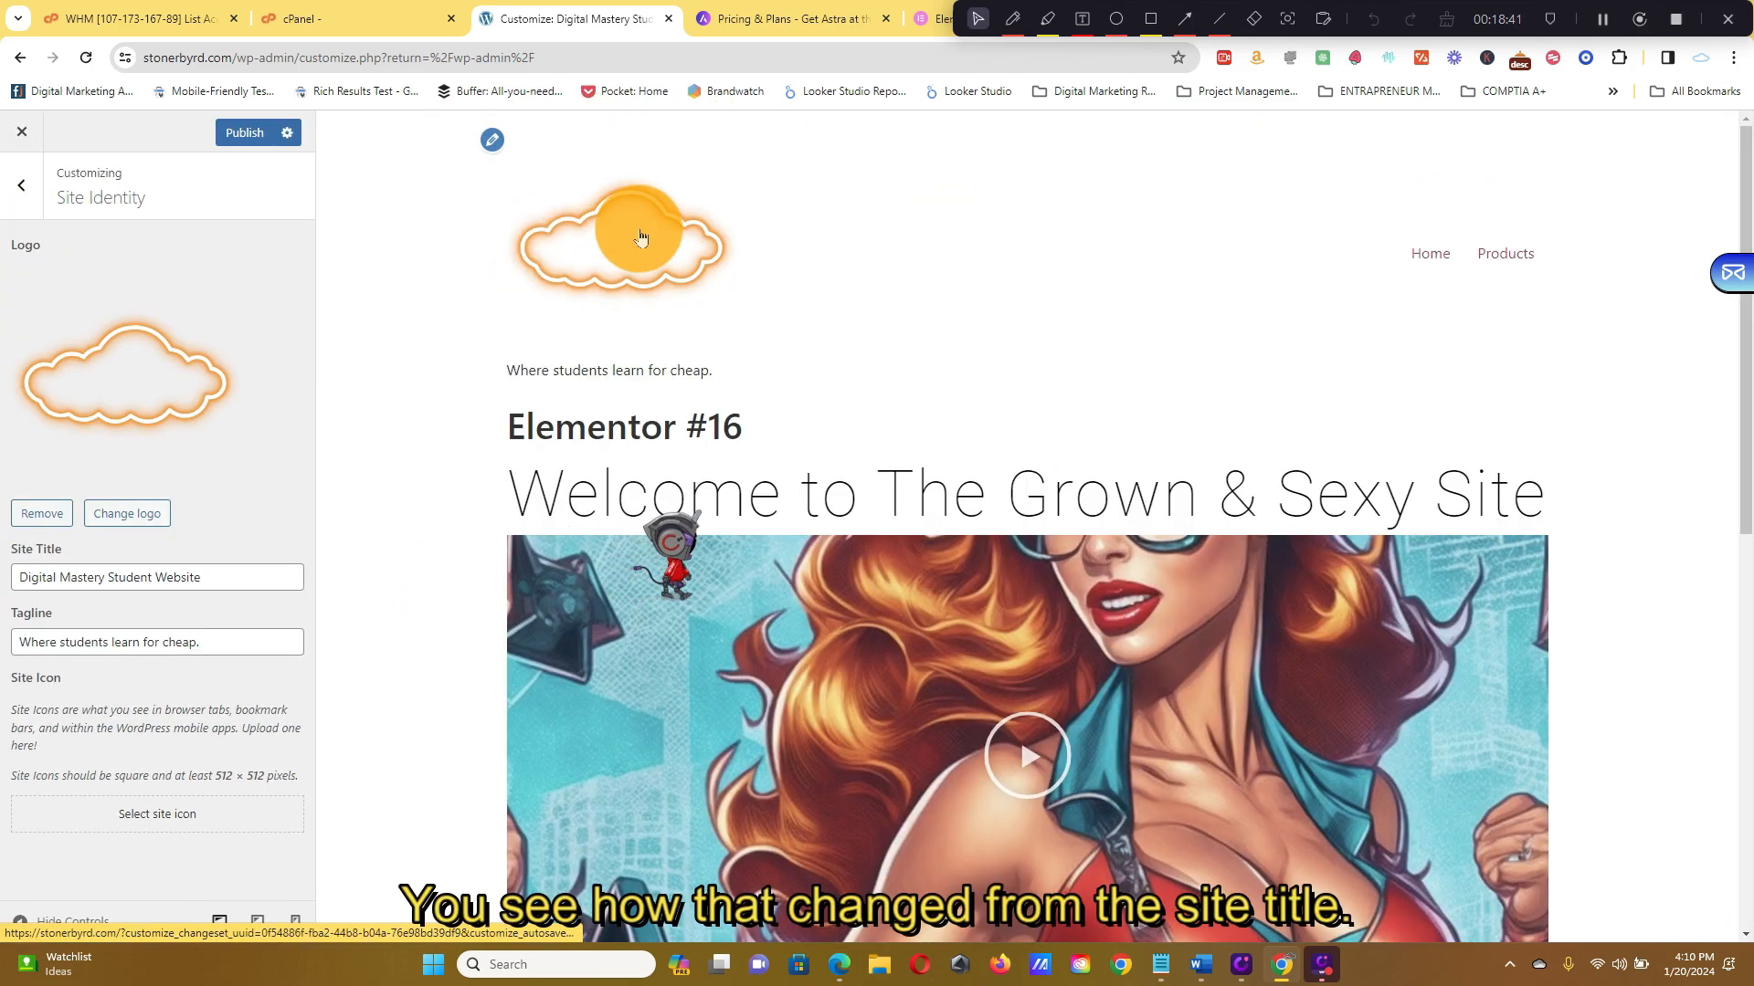
Delete the tagline 'Where students learn for cheap.' from Site Identity
{"action": "double_click", "coordinate": [173, 578]}
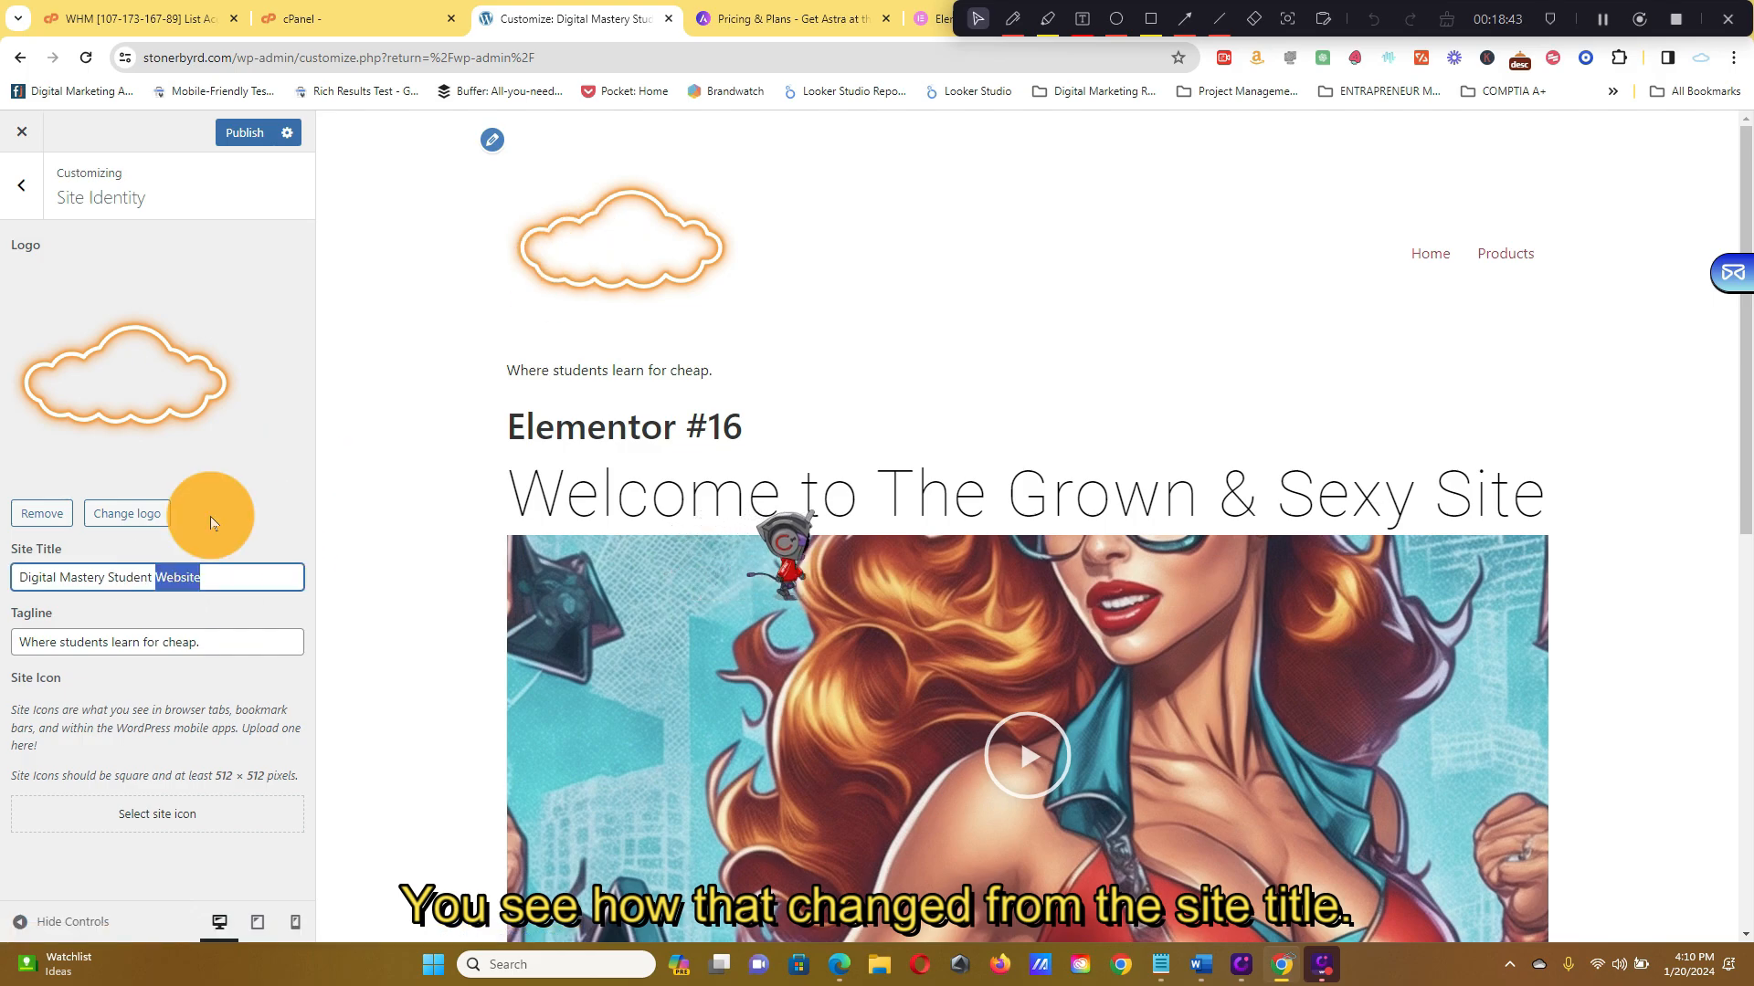
{"action": "left_click", "coordinate": [241, 712]}
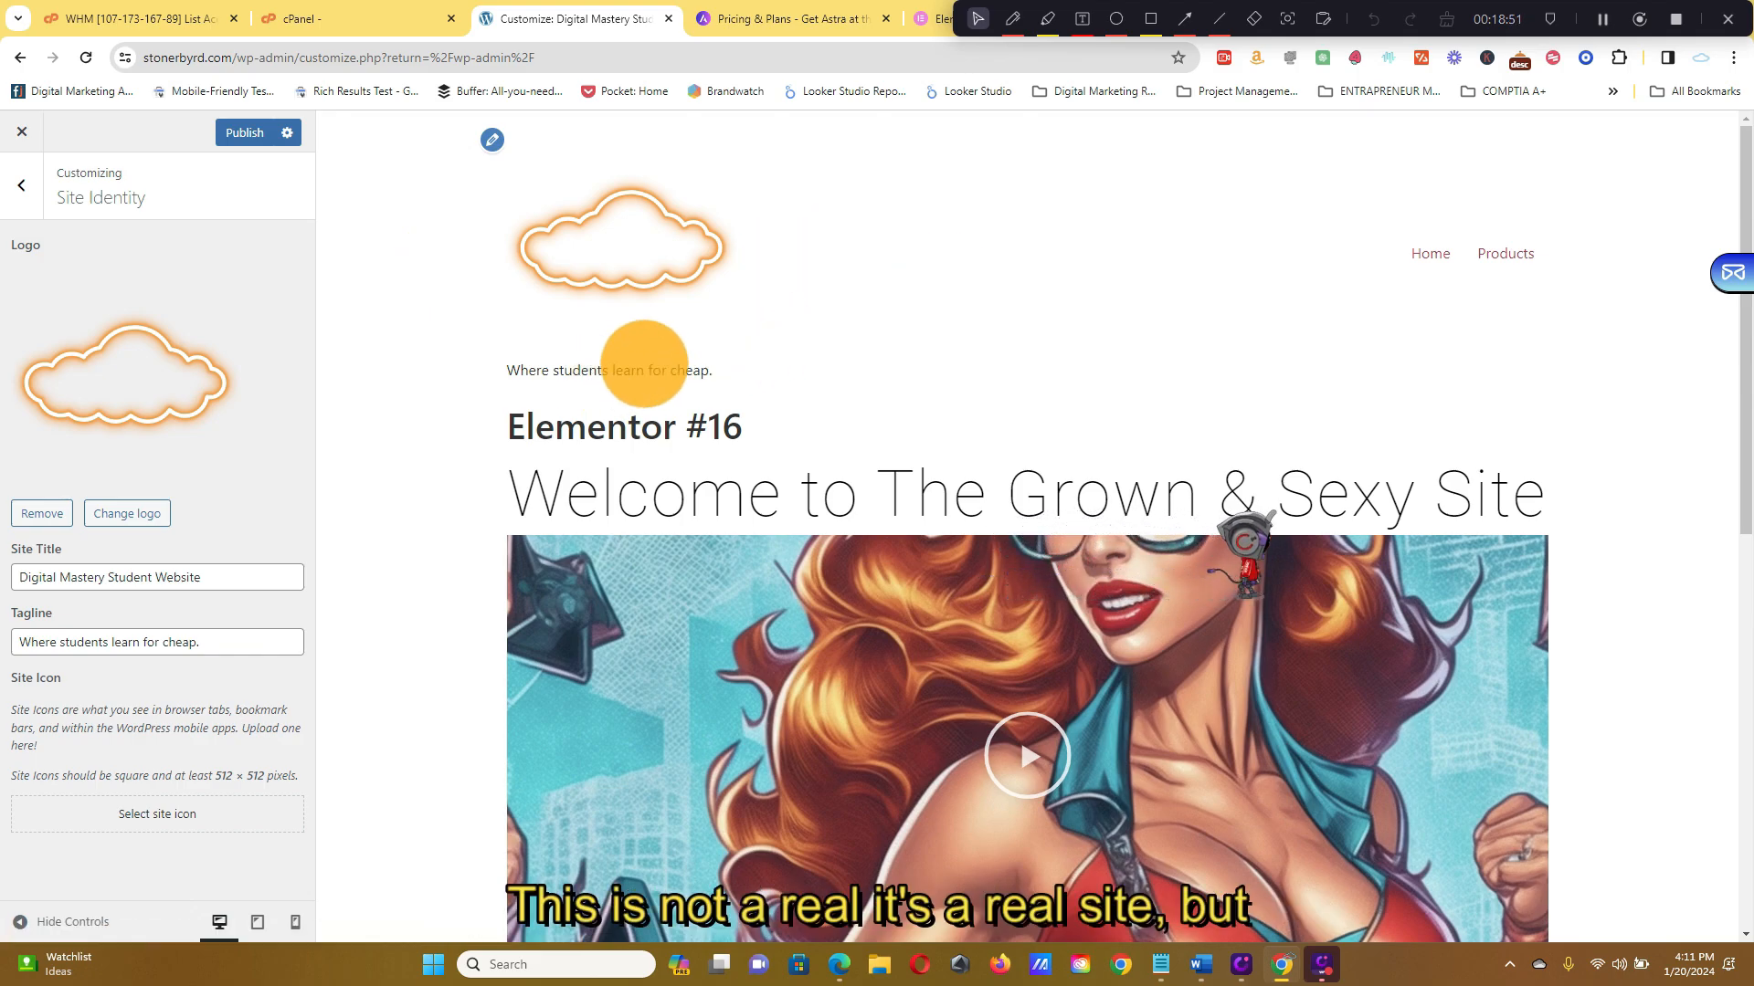
{"action": "scroll", "coordinate": [1139, 320], "scroll_direction": "down", "scroll_amount": 10}
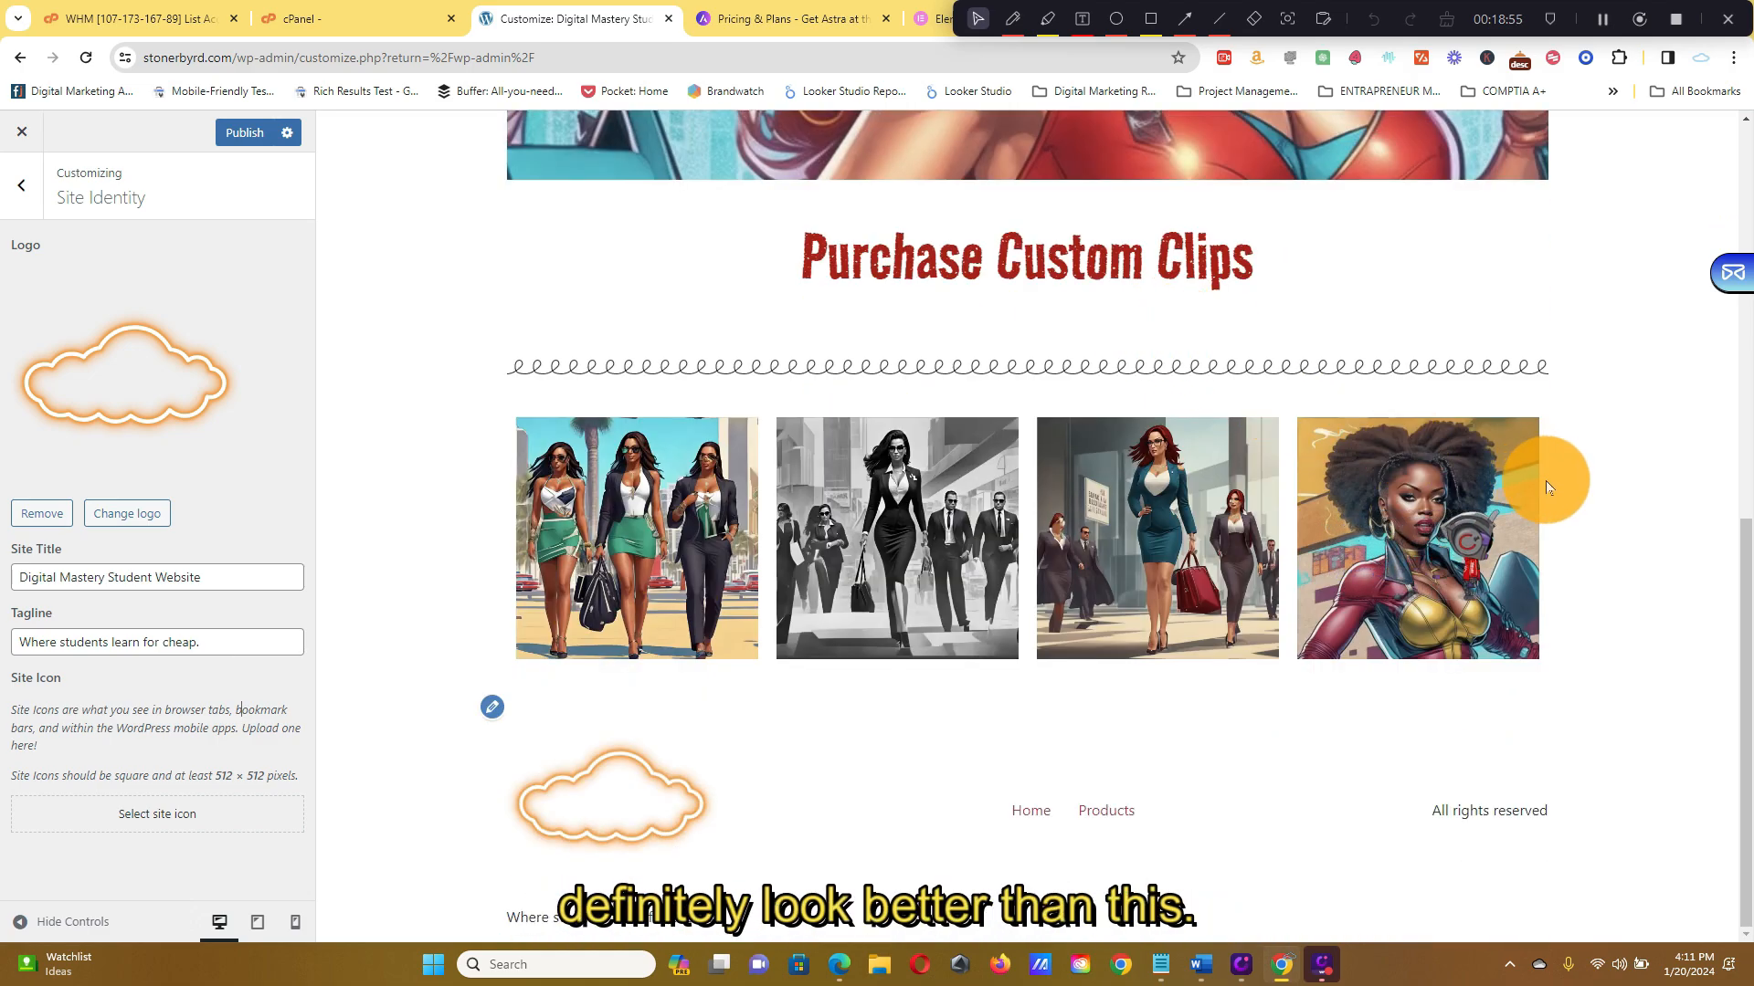
{"action": "scroll", "coordinate": [1554, 480], "scroll_direction": "up", "scroll_amount": 10}
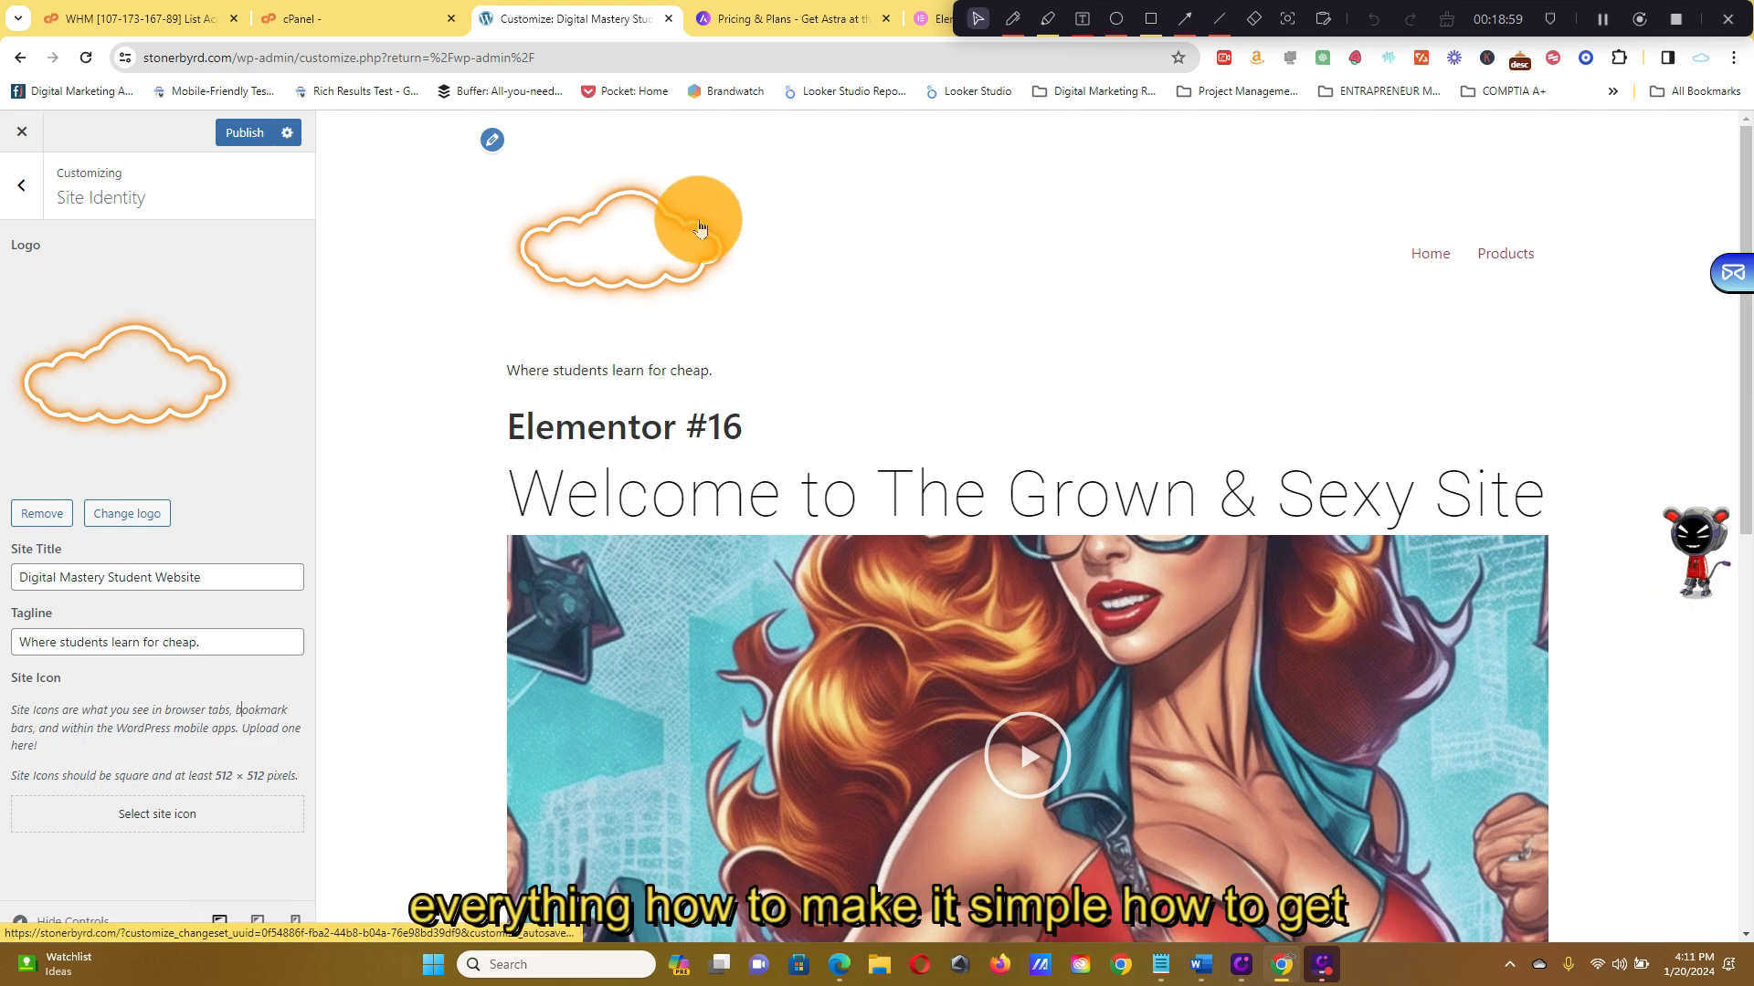
{"action": "scroll", "coordinate": [1578, 266], "scroll_direction": "down", "scroll_amount": 4}
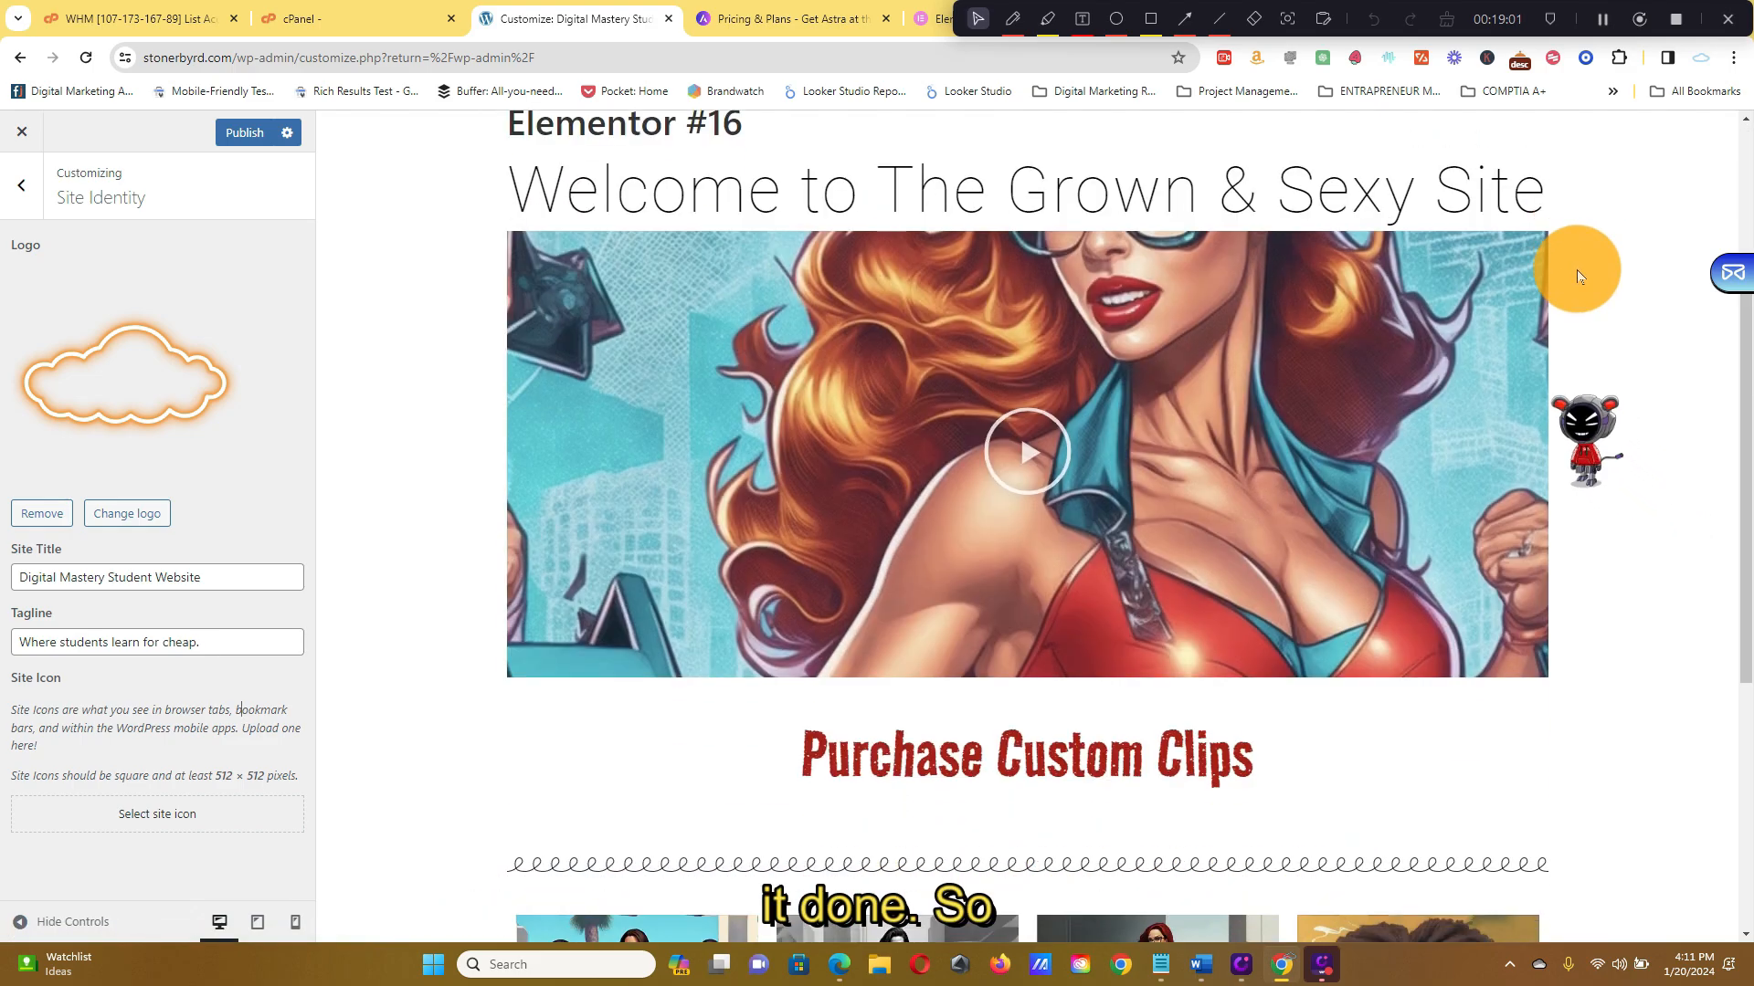
{"action": "scroll", "coordinate": [1331, 306], "scroll_direction": "up", "scroll_amount": 4}
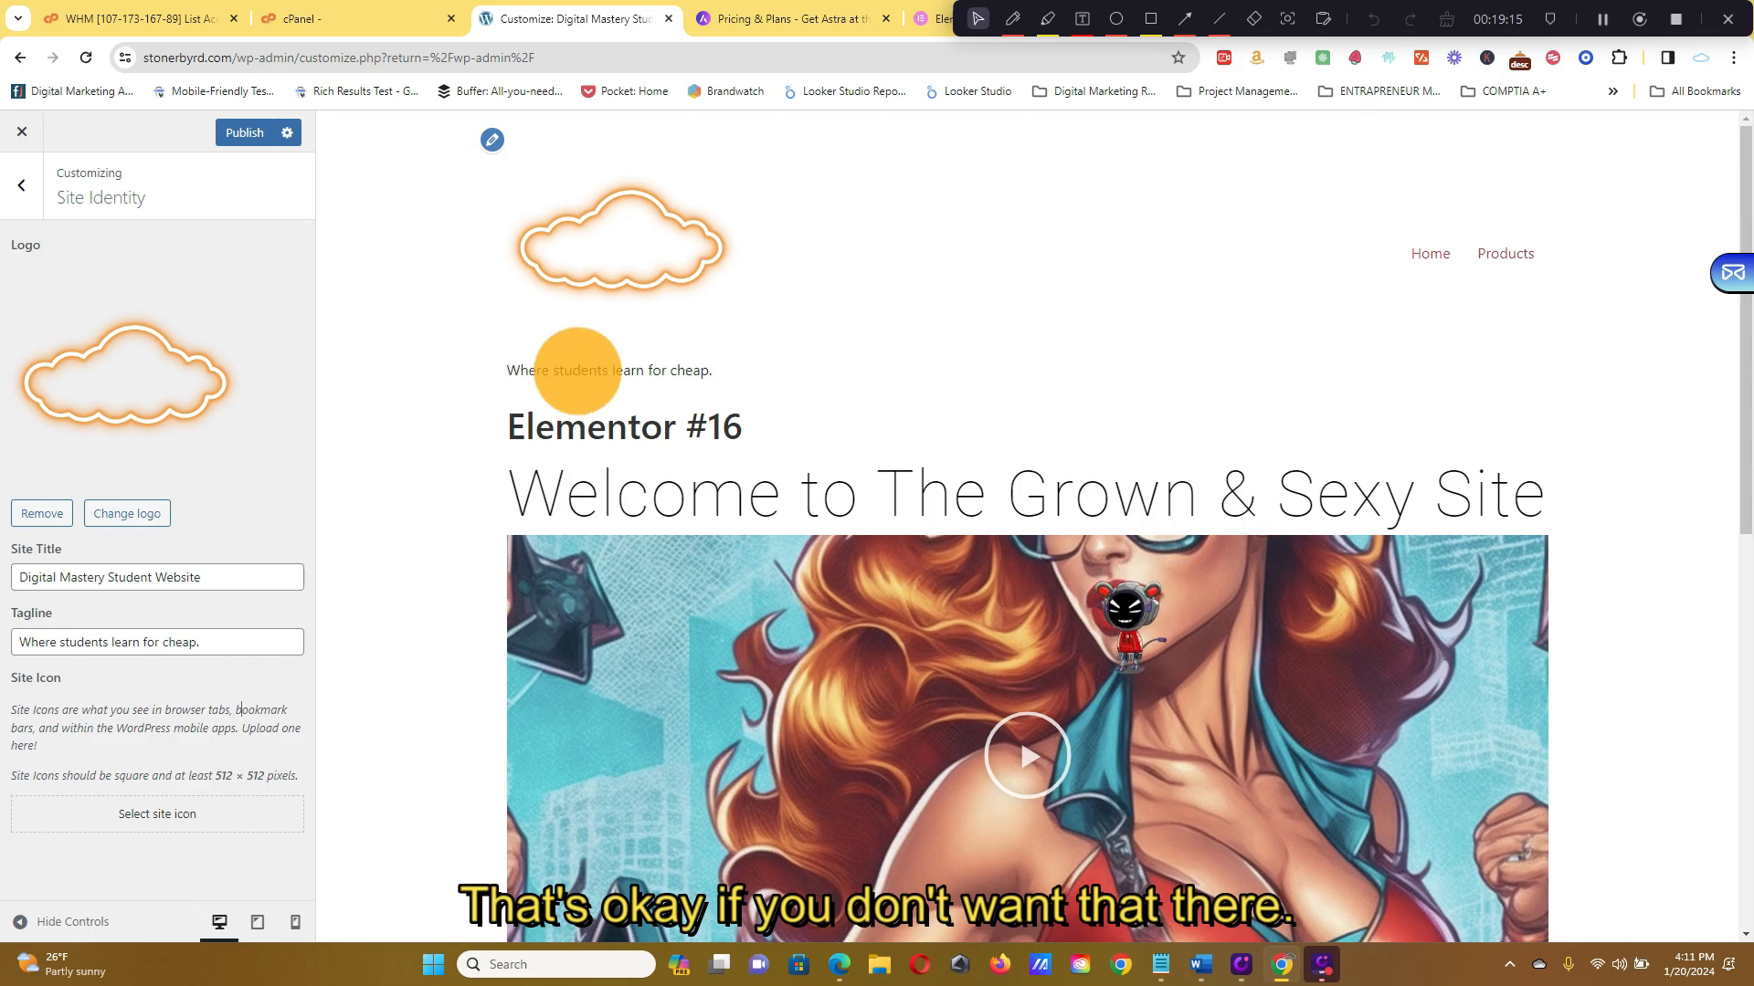
{"action": "triple_click", "coordinate": [234, 649]}
{"action": "key", "text": "BackSpace"}
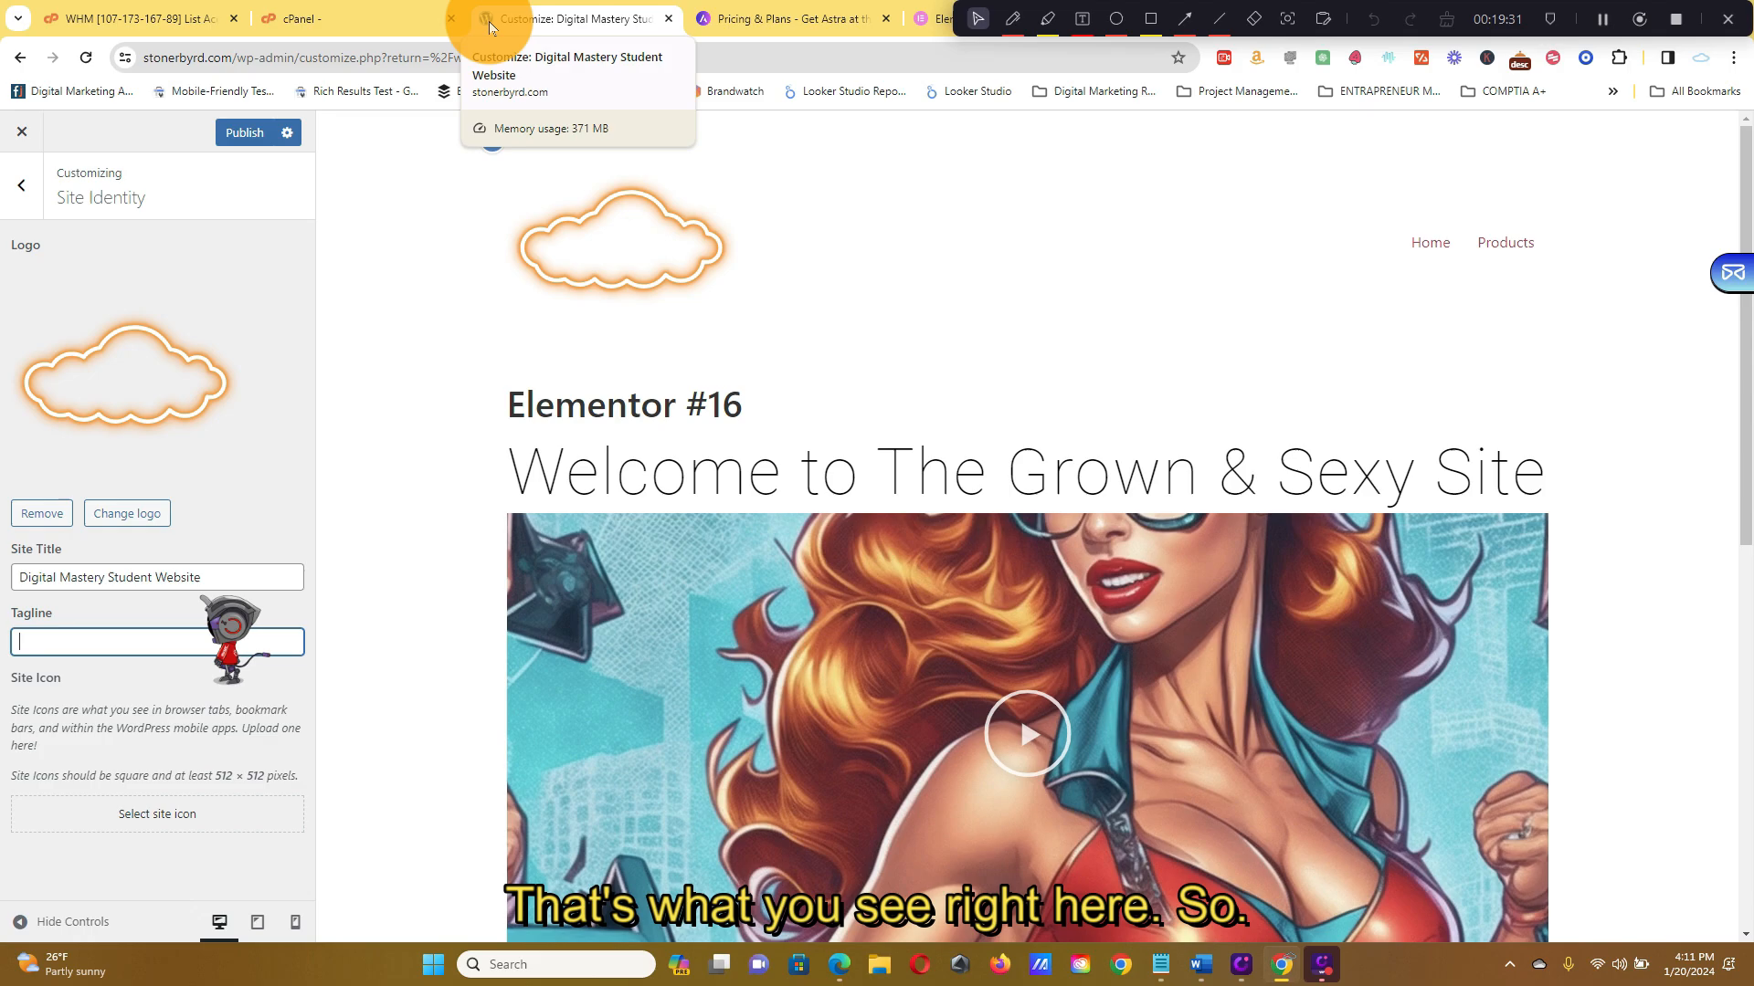
Set the cropped cloud image as the site icon
{"action": "left_click", "coordinate": [144, 812]}
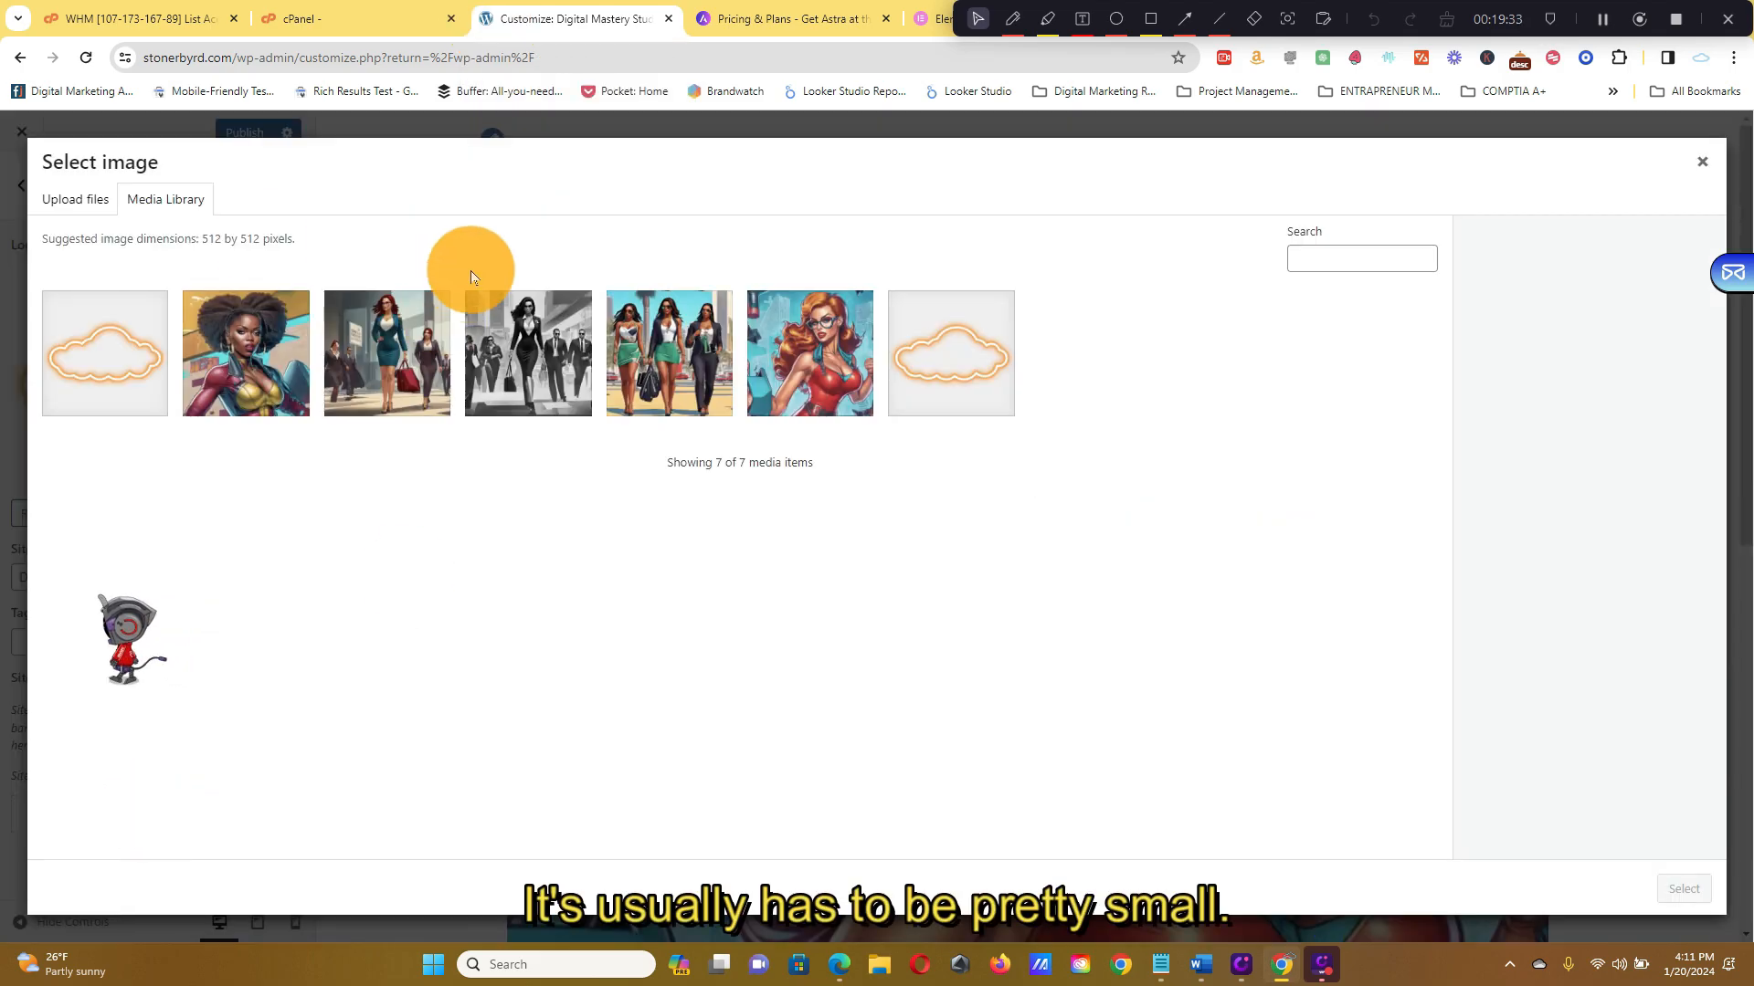
{"action": "left_click", "coordinate": [117, 344]}
{"action": "left_click", "coordinate": [1677, 891]}
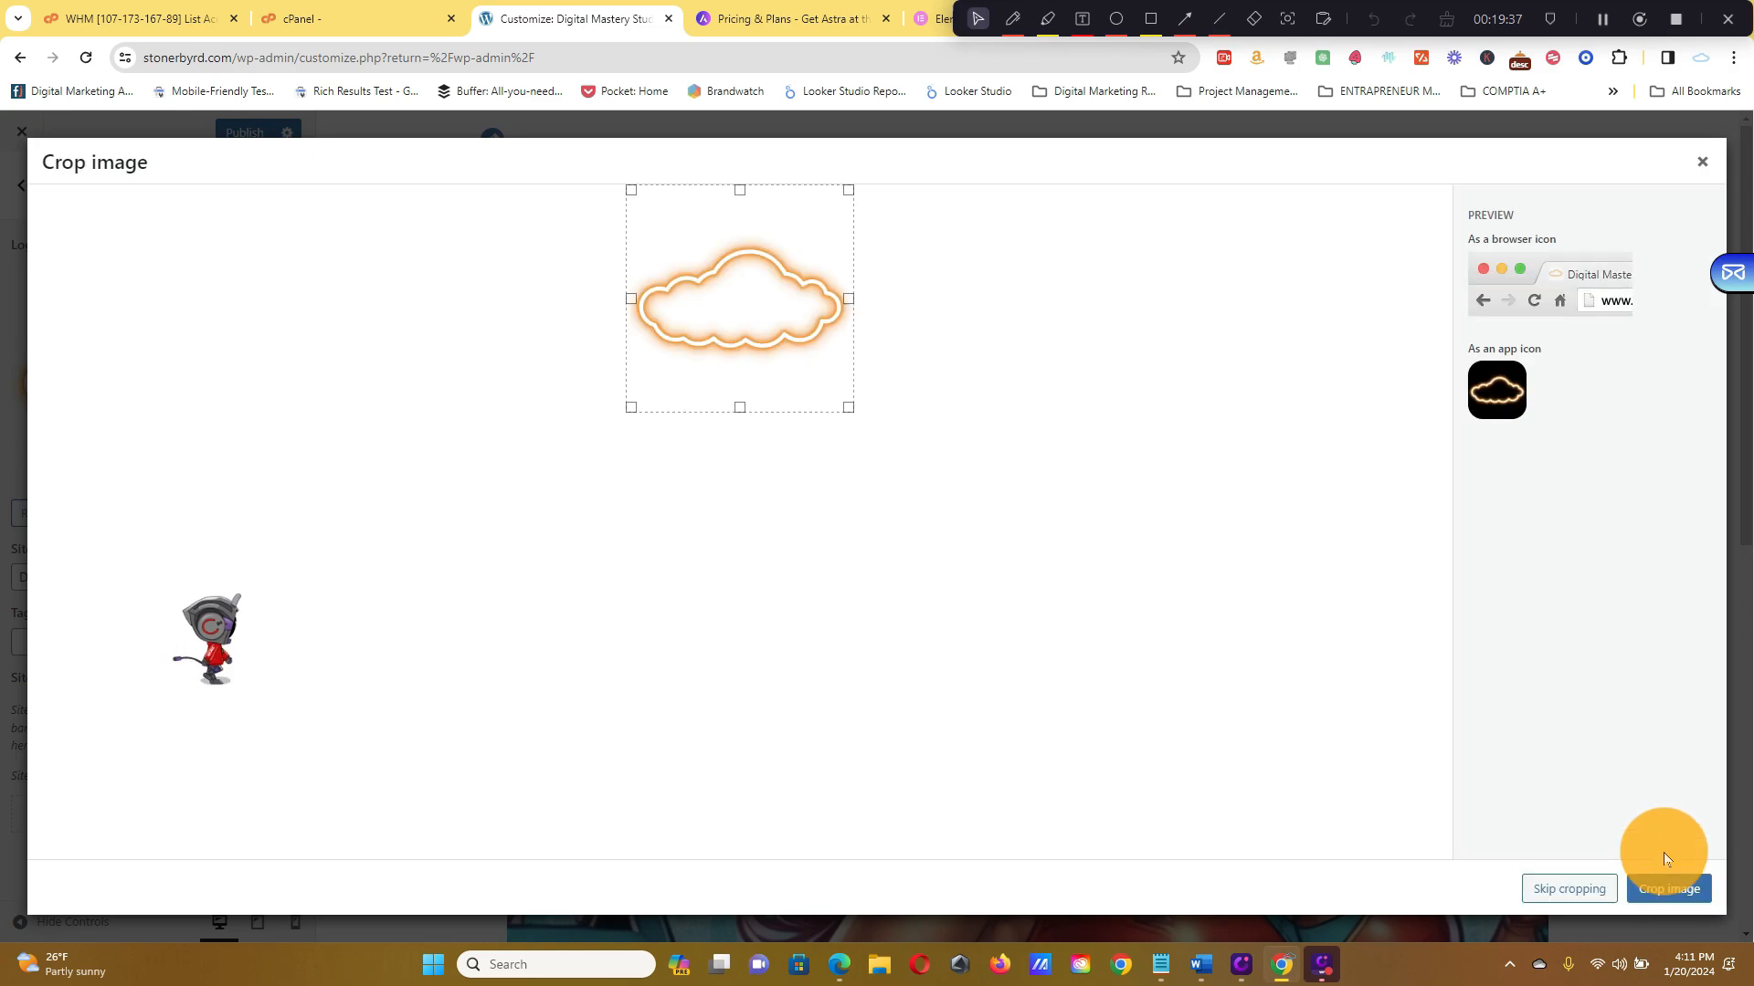
{"action": "left_click", "coordinate": [1643, 891]}
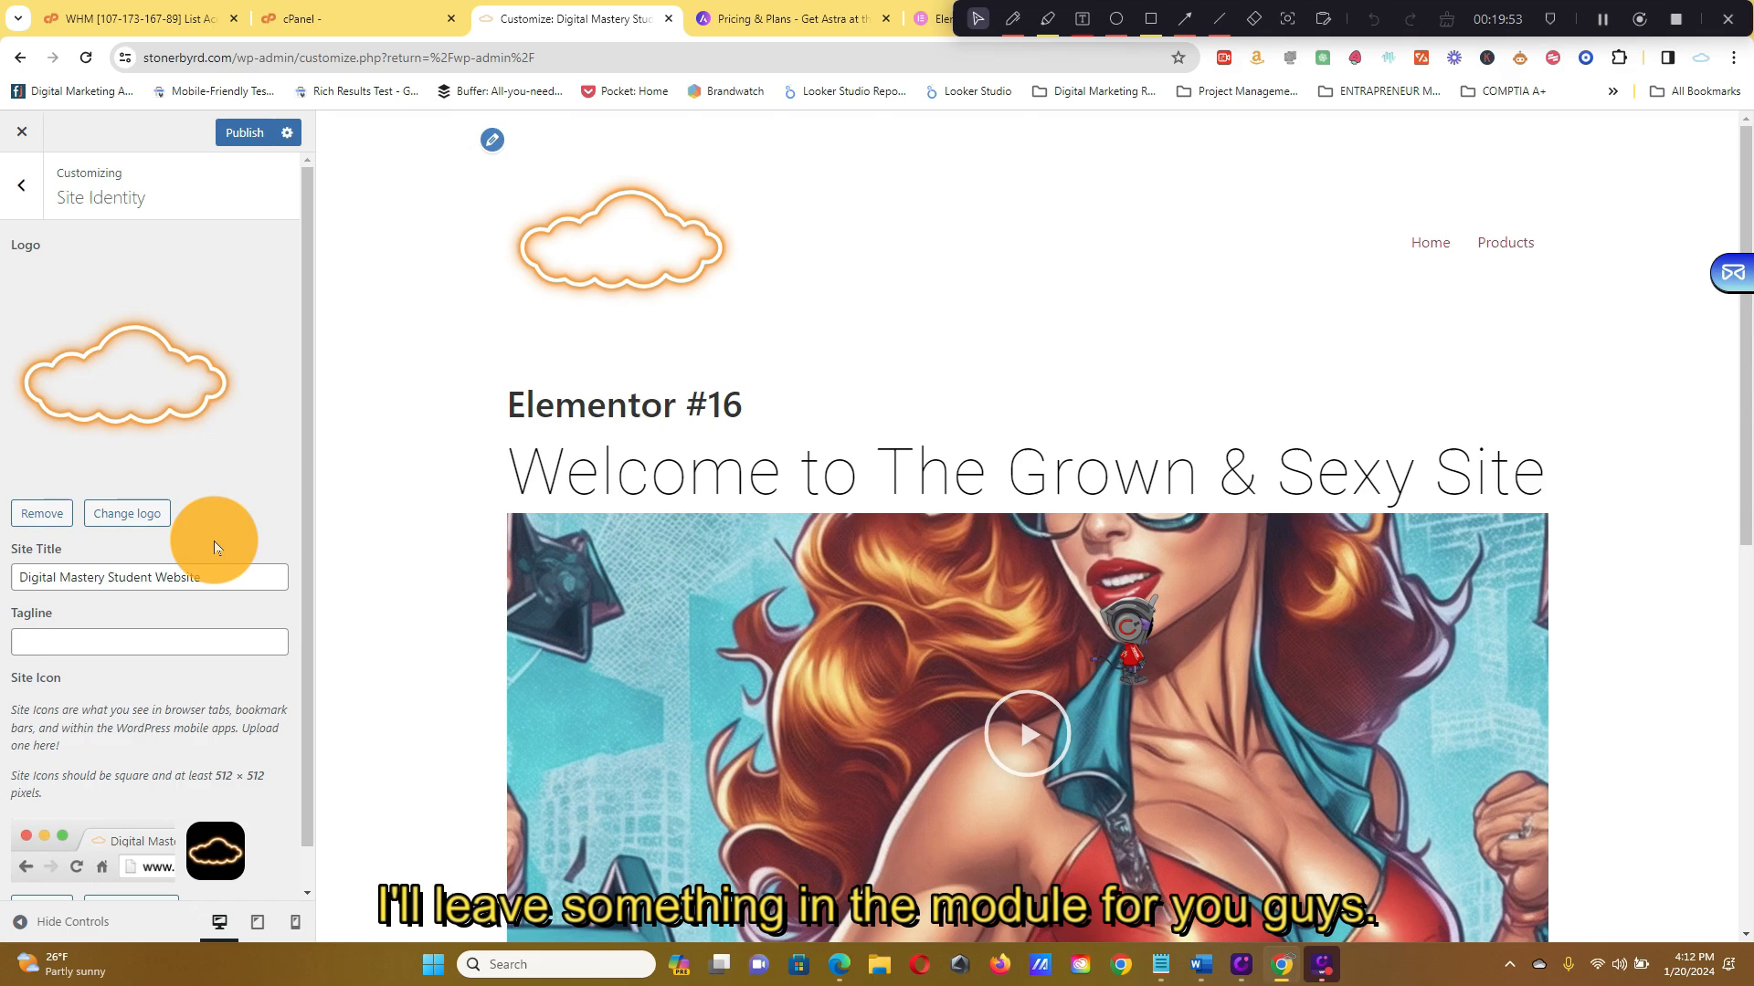
{"action": "scroll", "coordinate": [255, 631], "scroll_direction": "down", "scroll_amount": 1}
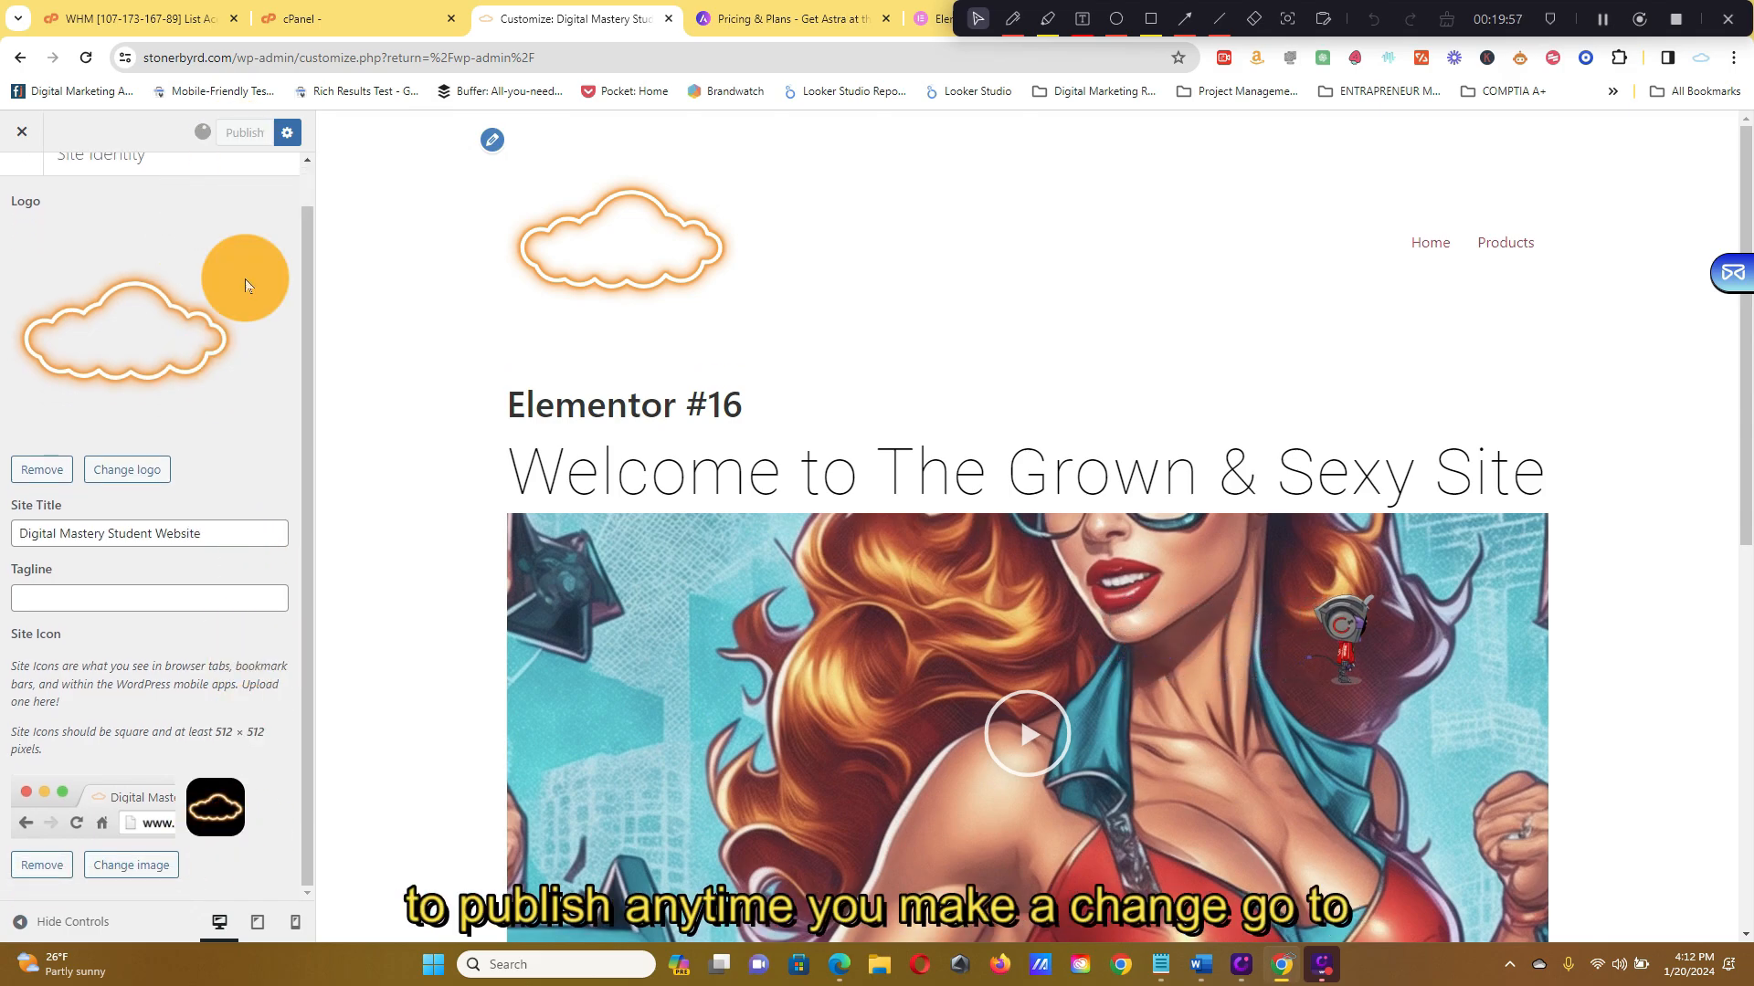
{"action": "scroll", "coordinate": [261, 291], "scroll_direction": "up", "scroll_amount": 1}
{"action": "scroll", "coordinate": [1250, 437], "scroll_direction": "down", "scroll_amount": 10}
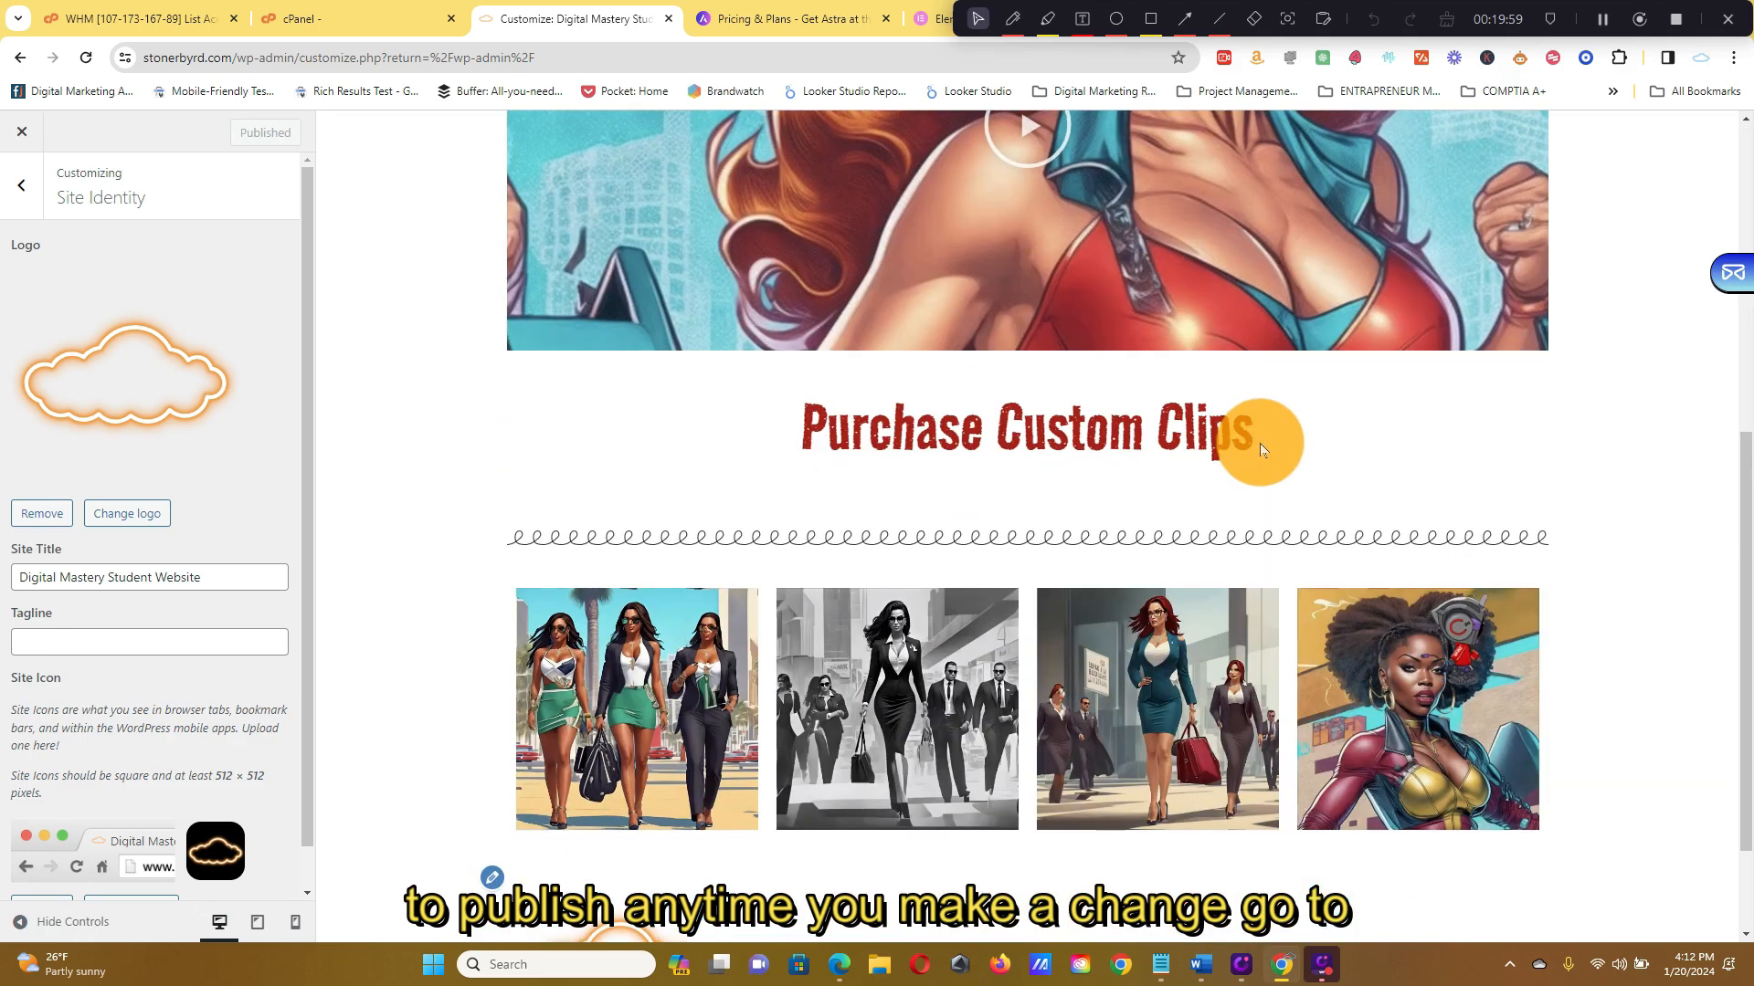
{"action": "scroll", "coordinate": [1586, 550], "scroll_direction": "up", "scroll_amount": 10}
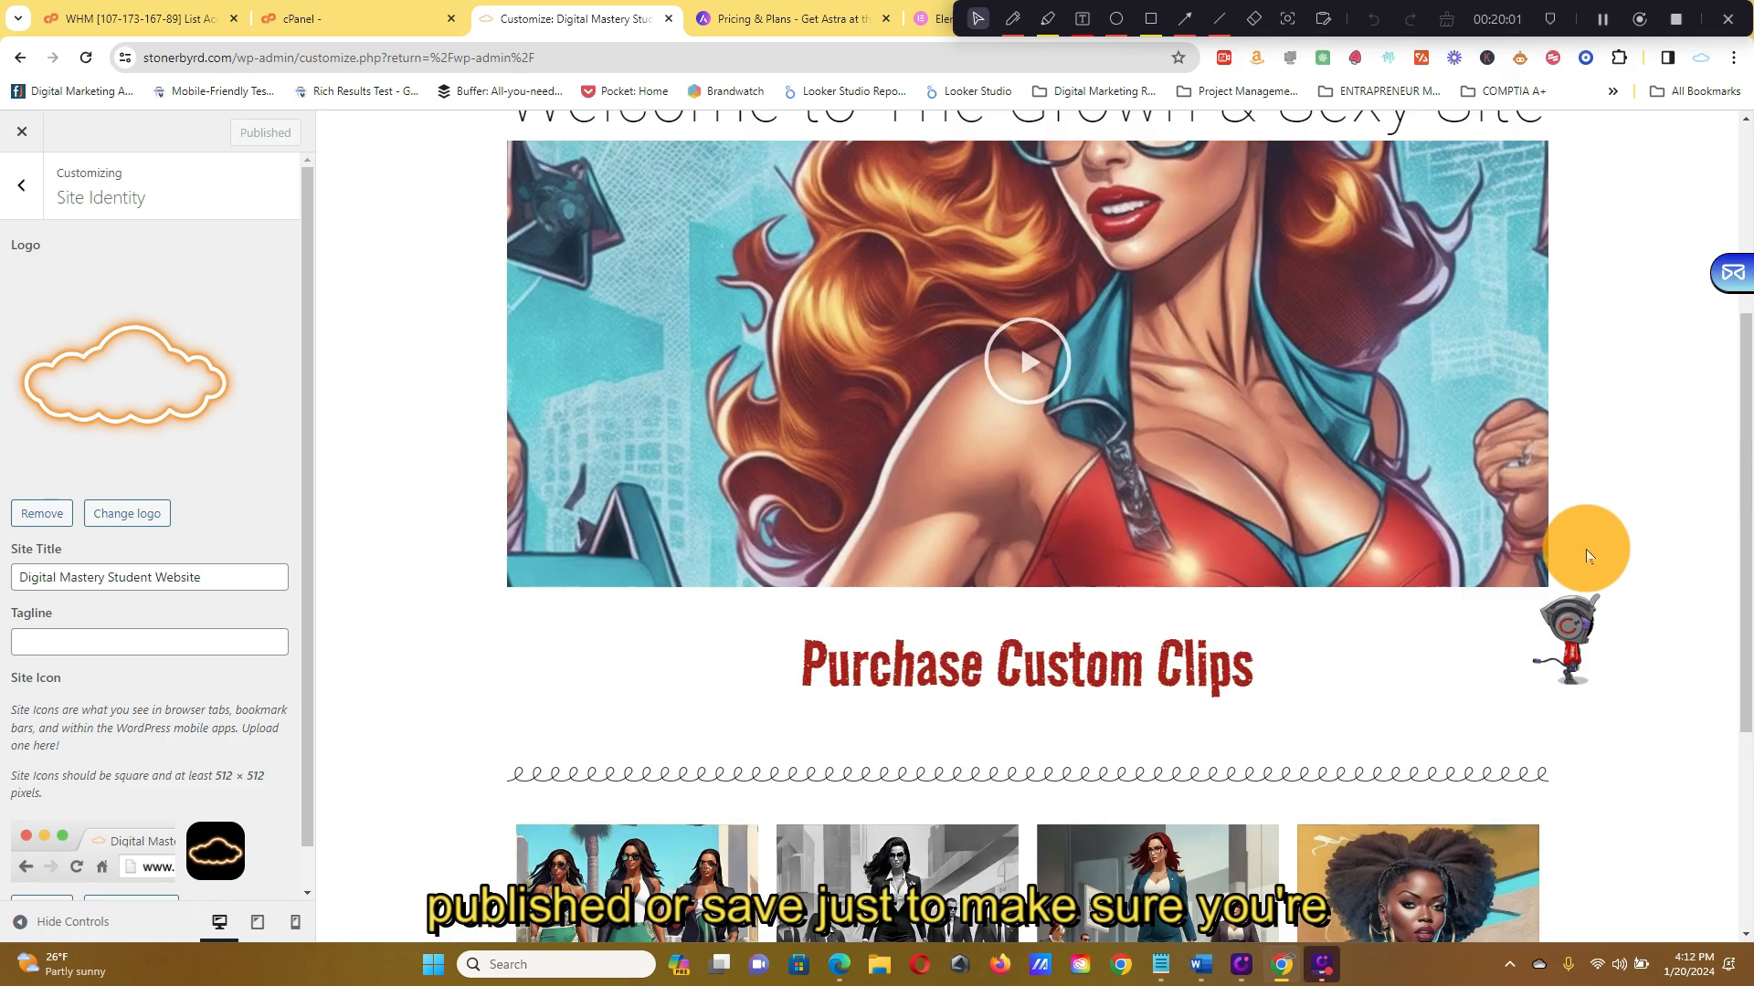
Open Top Menu under Menus, showing its Home and Products items
{"action": "left_click", "coordinate": [21, 185]}
{"action": "left_click", "coordinate": [155, 367]}
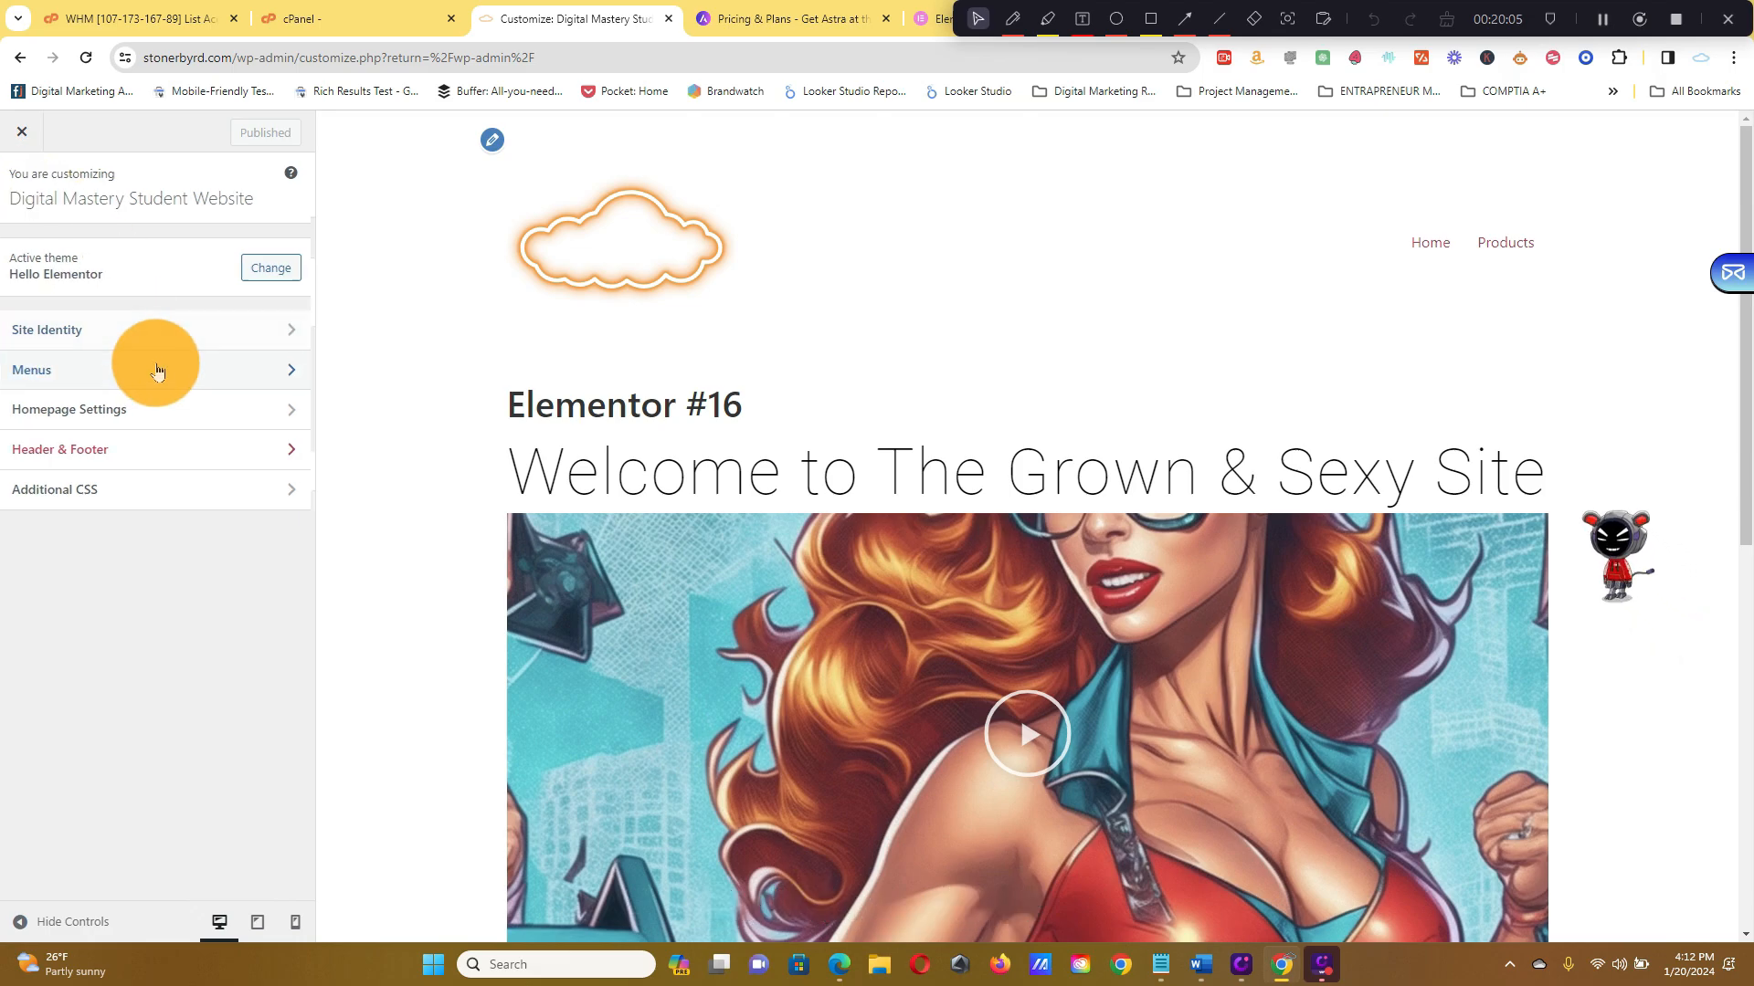
{"action": "left_click", "coordinate": [266, 320]}
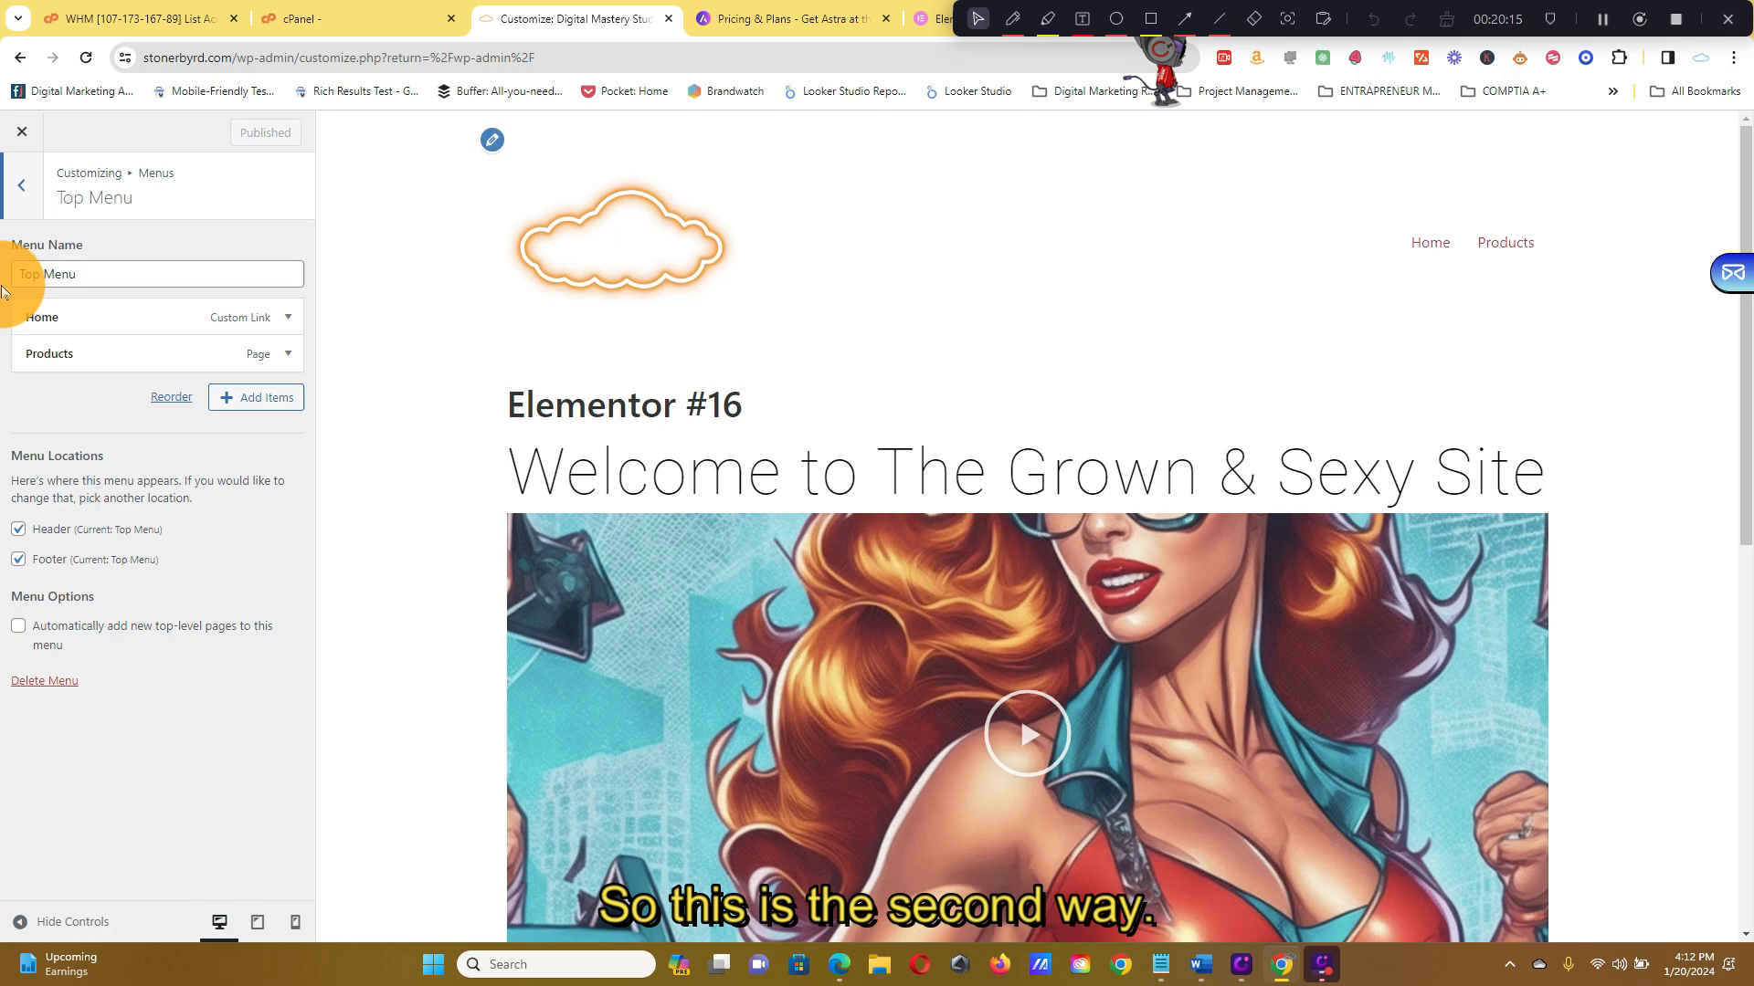
Add the Elementor #16 page to the Top Menu and remove the Home custom link
{"action": "left_click", "coordinate": [273, 399]}
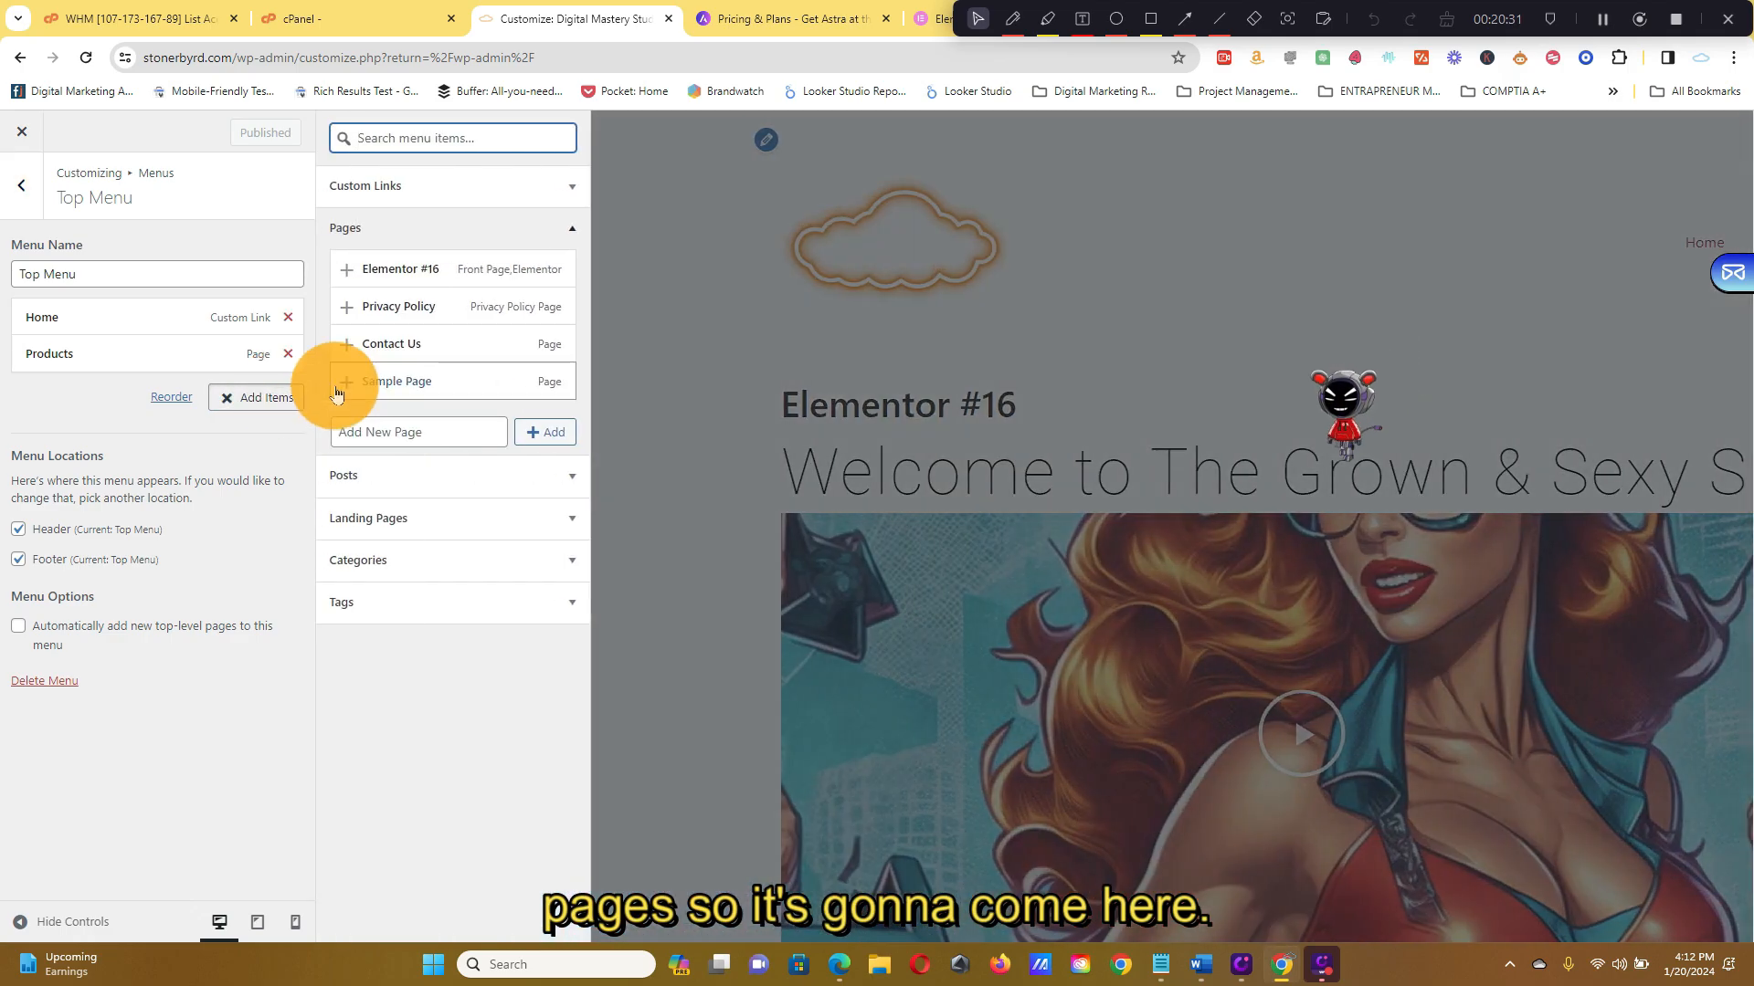
{"action": "left_click", "coordinate": [552, 433]}
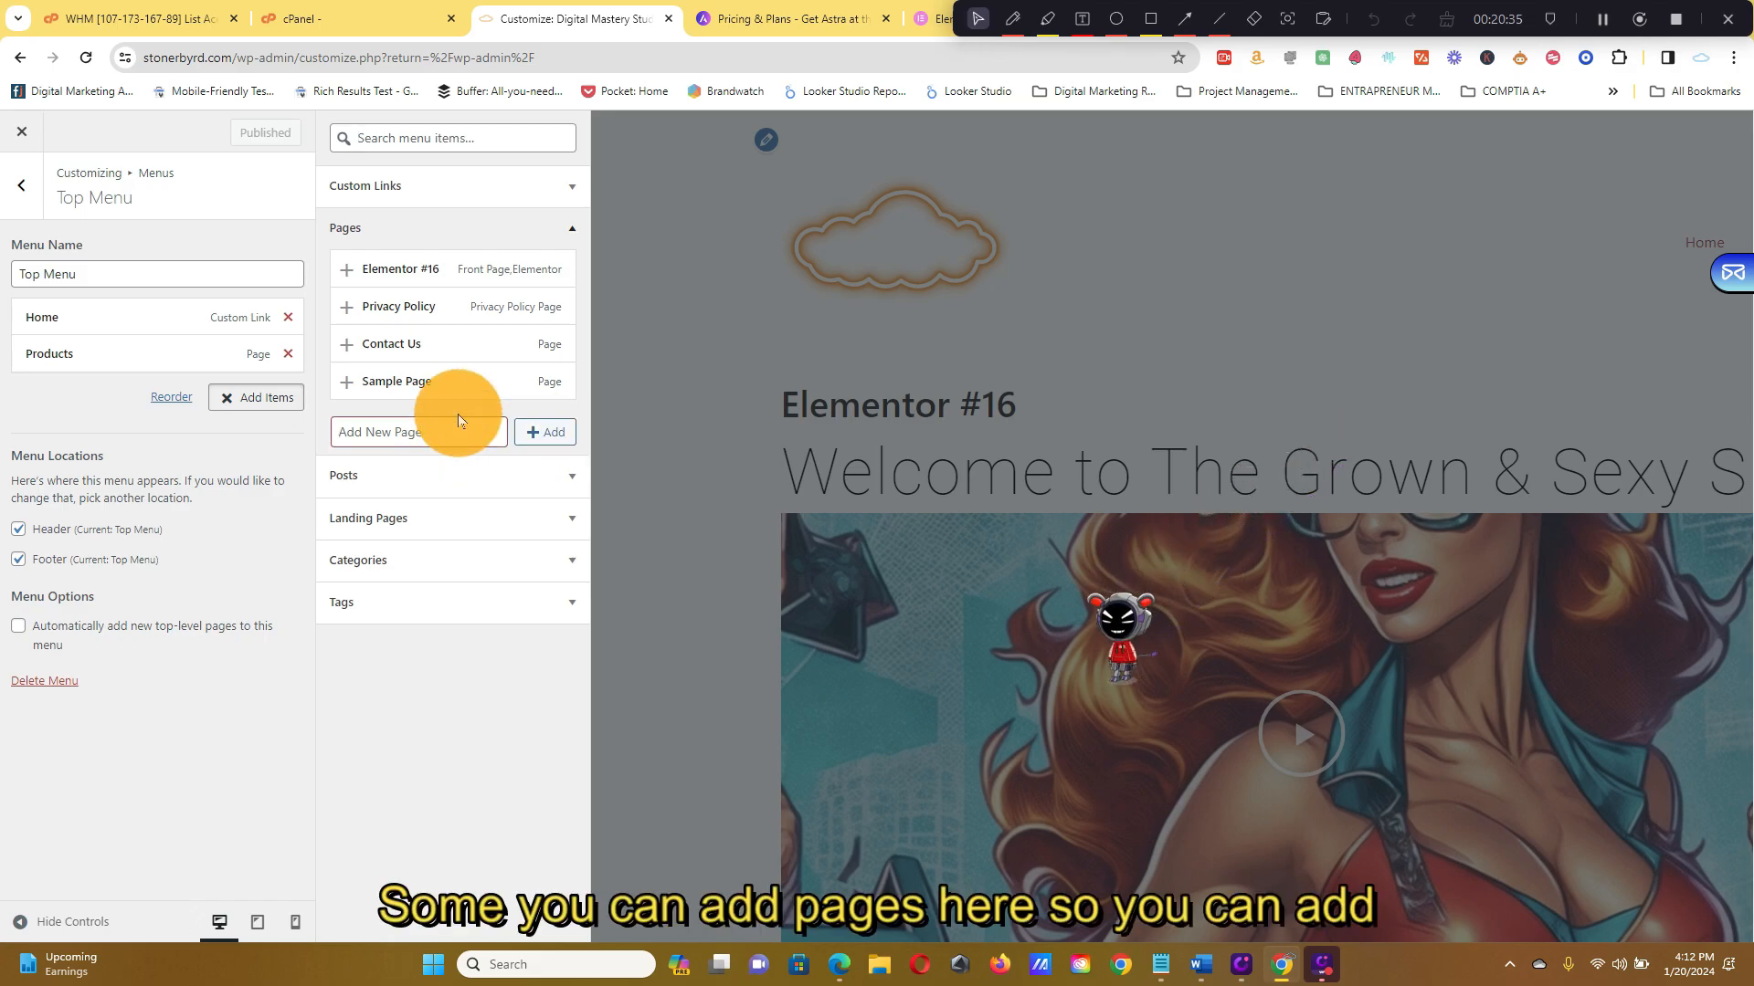
{"action": "left_click", "coordinate": [358, 441]}
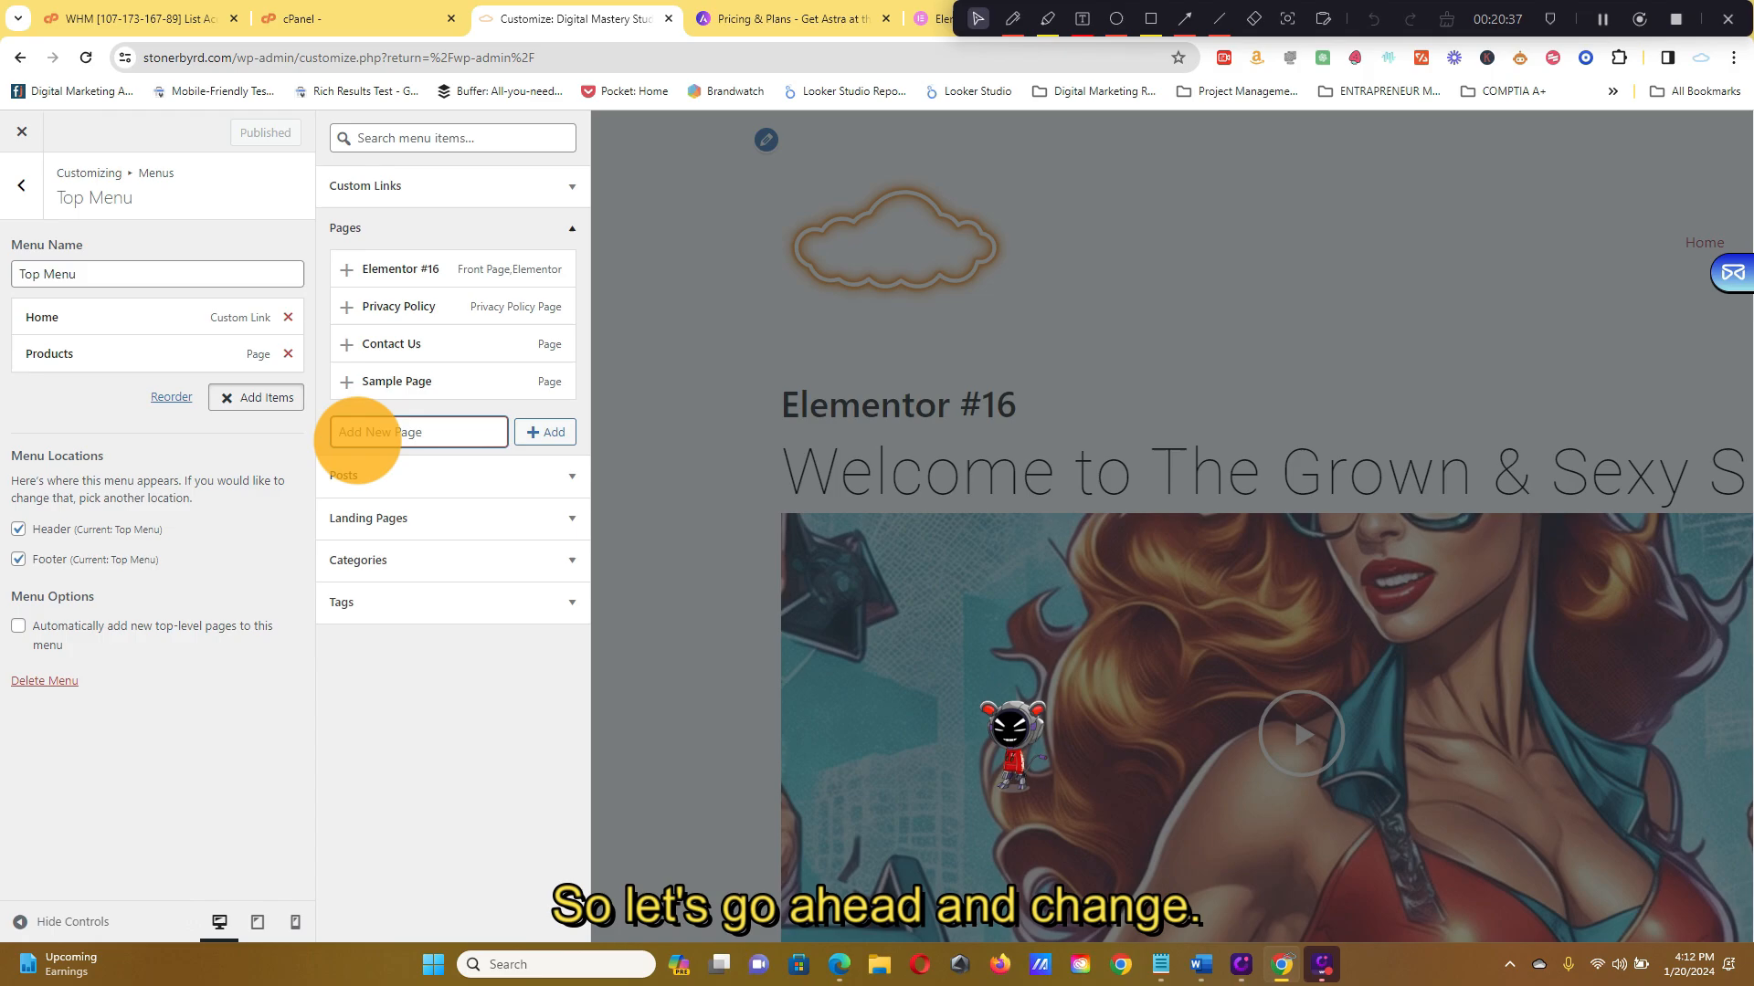
{"action": "left_click", "coordinate": [442, 269]}
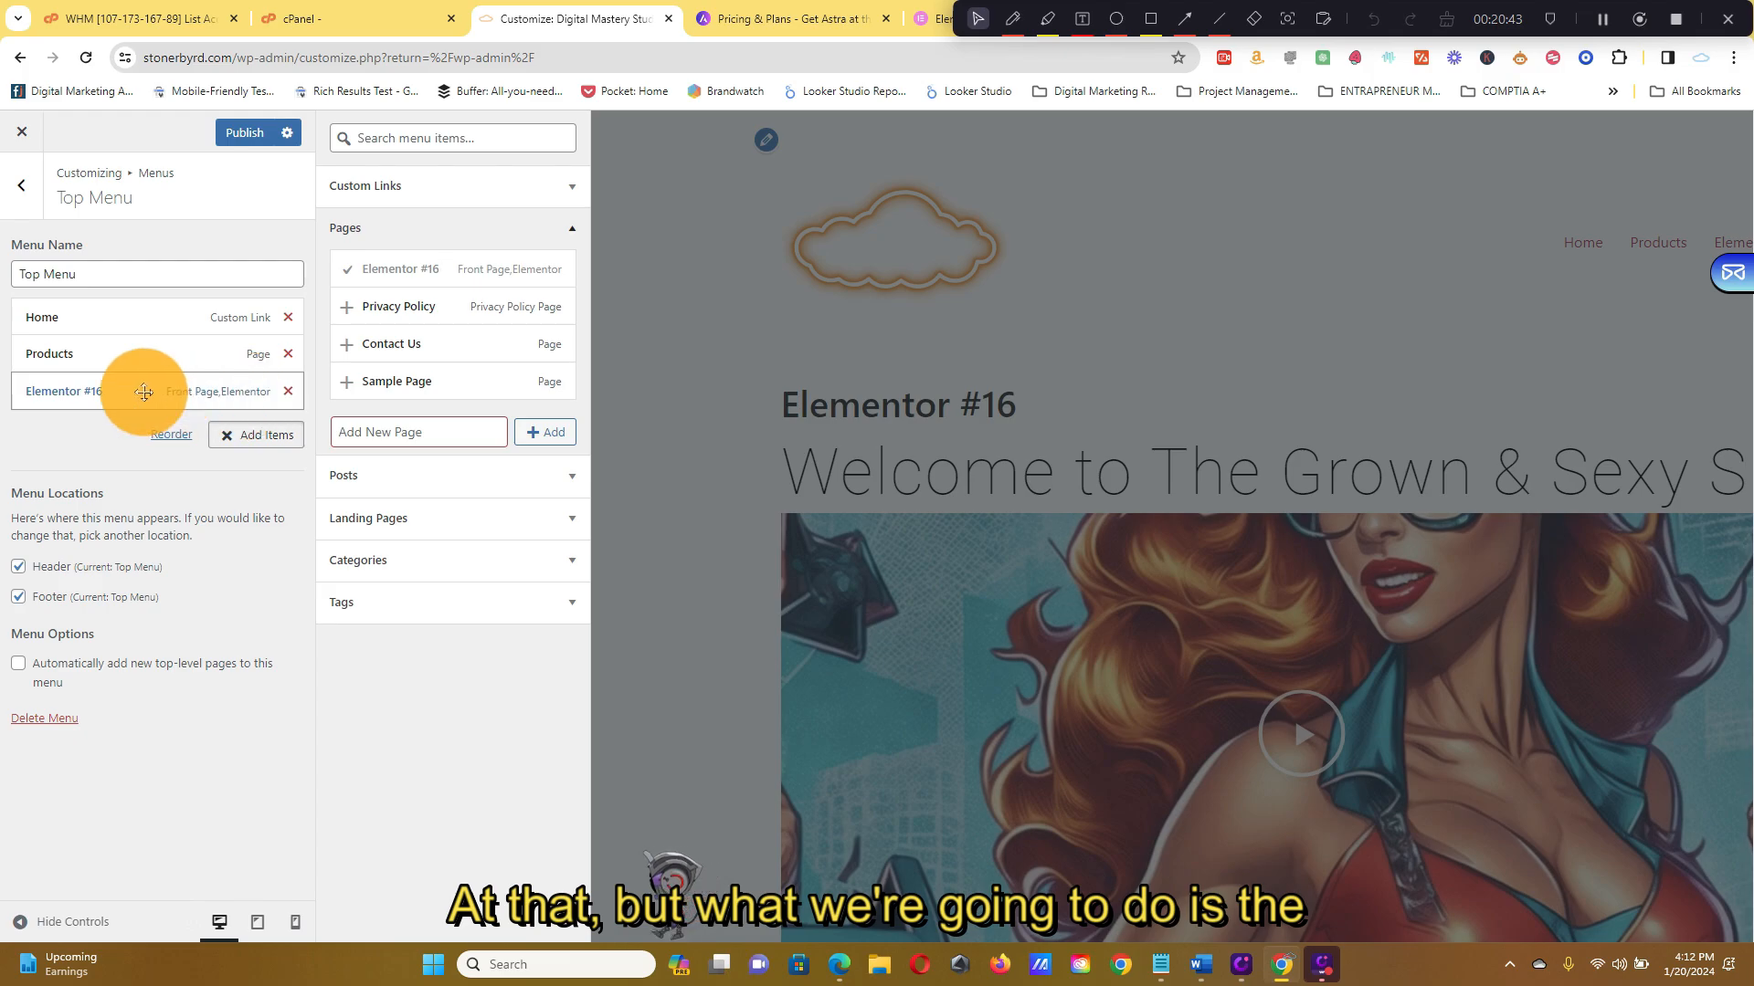
{"action": "left_click", "coordinate": [214, 314]}
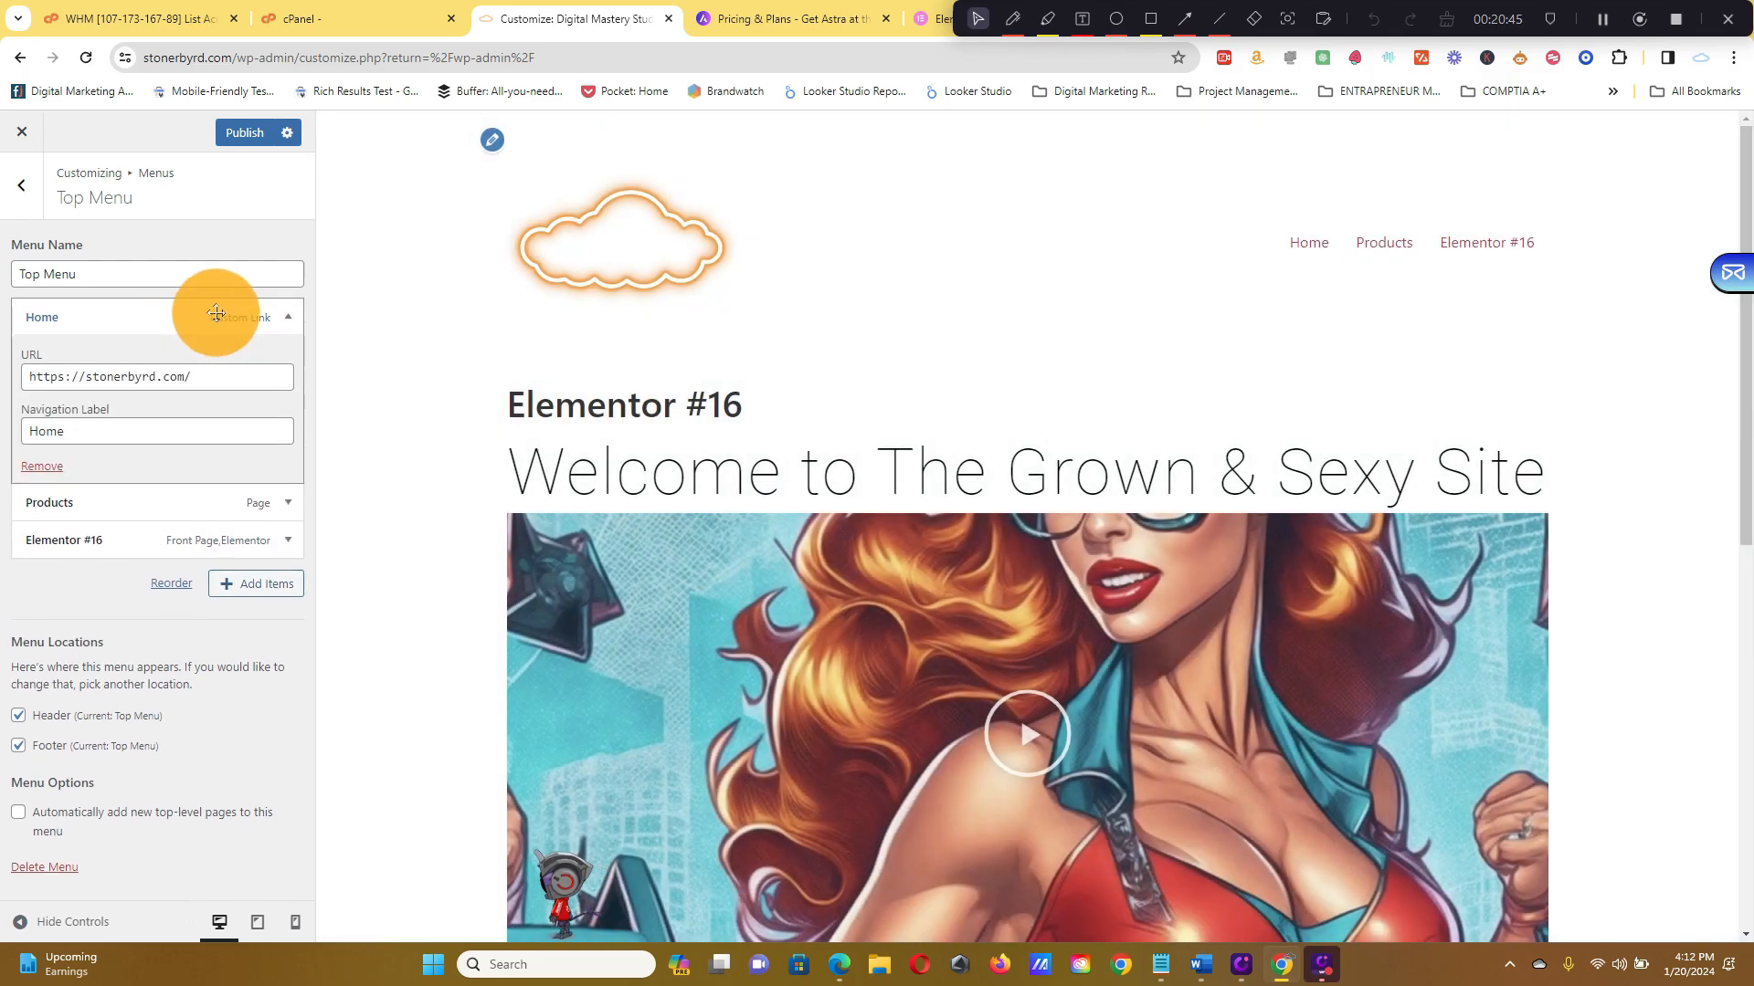
{"action": "left_click", "coordinate": [42, 466]}
Relabel the Elementor #16 item 'Home' and drag it above Products
{"action": "left_click", "coordinate": [274, 355]}
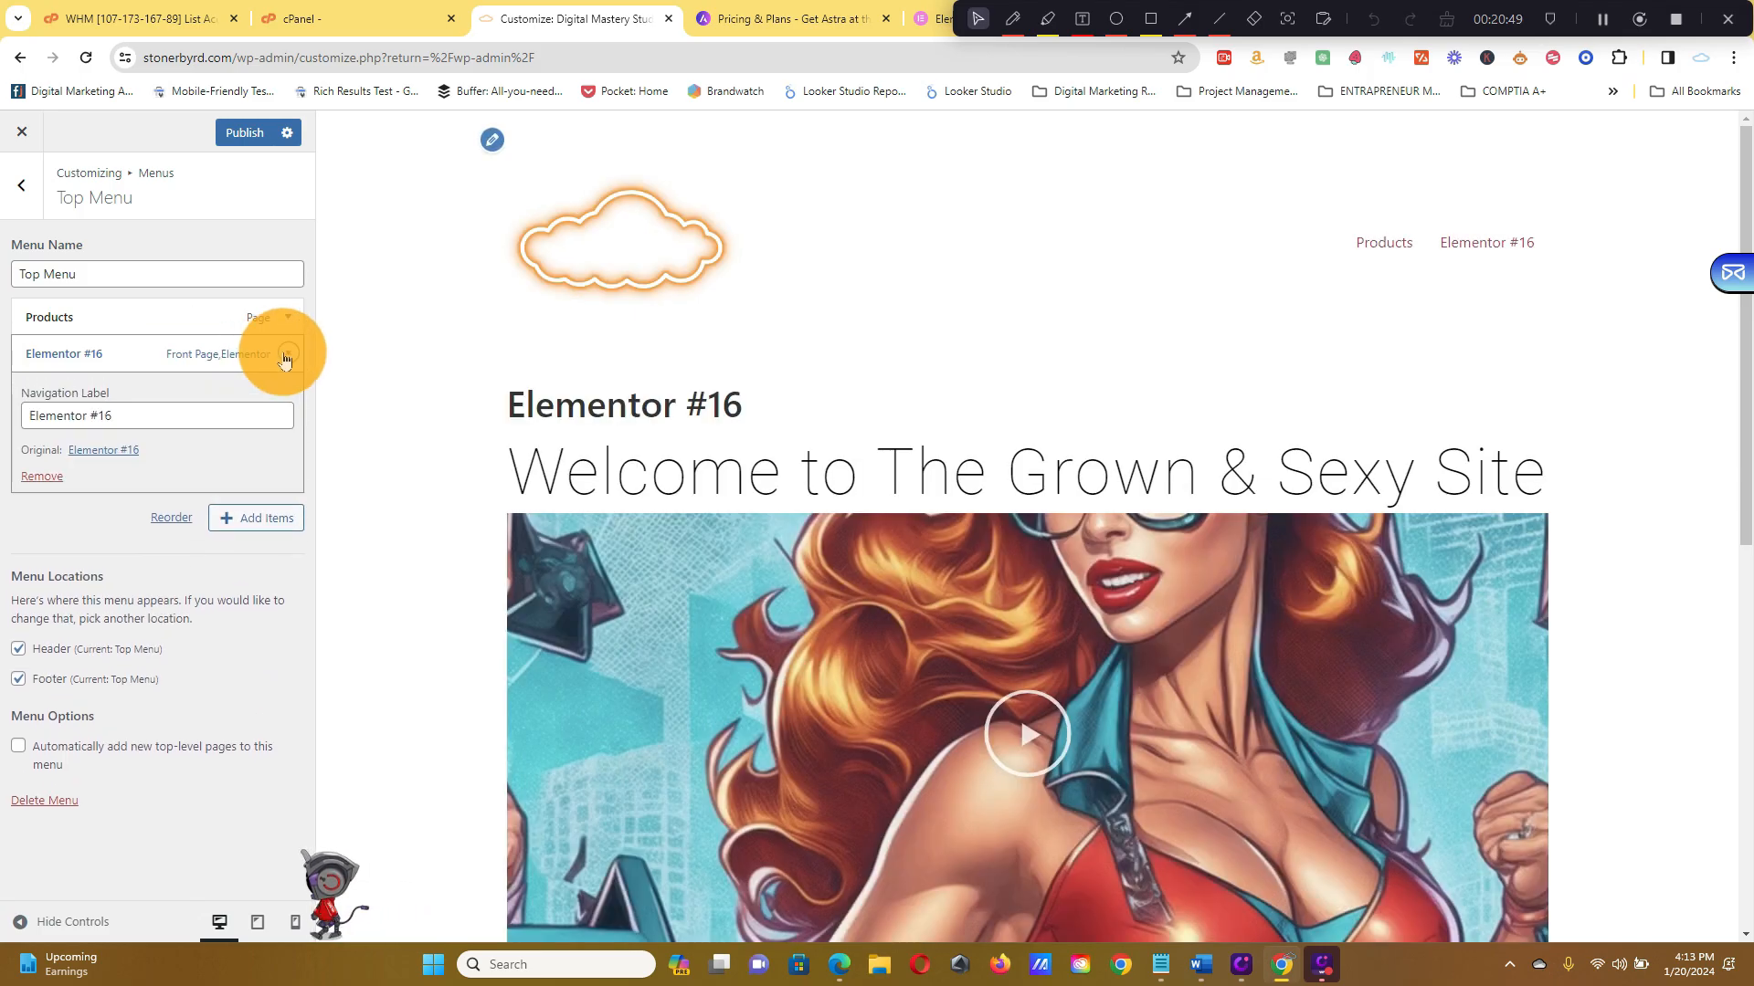
{"action": "left_click", "coordinate": [131, 415]}
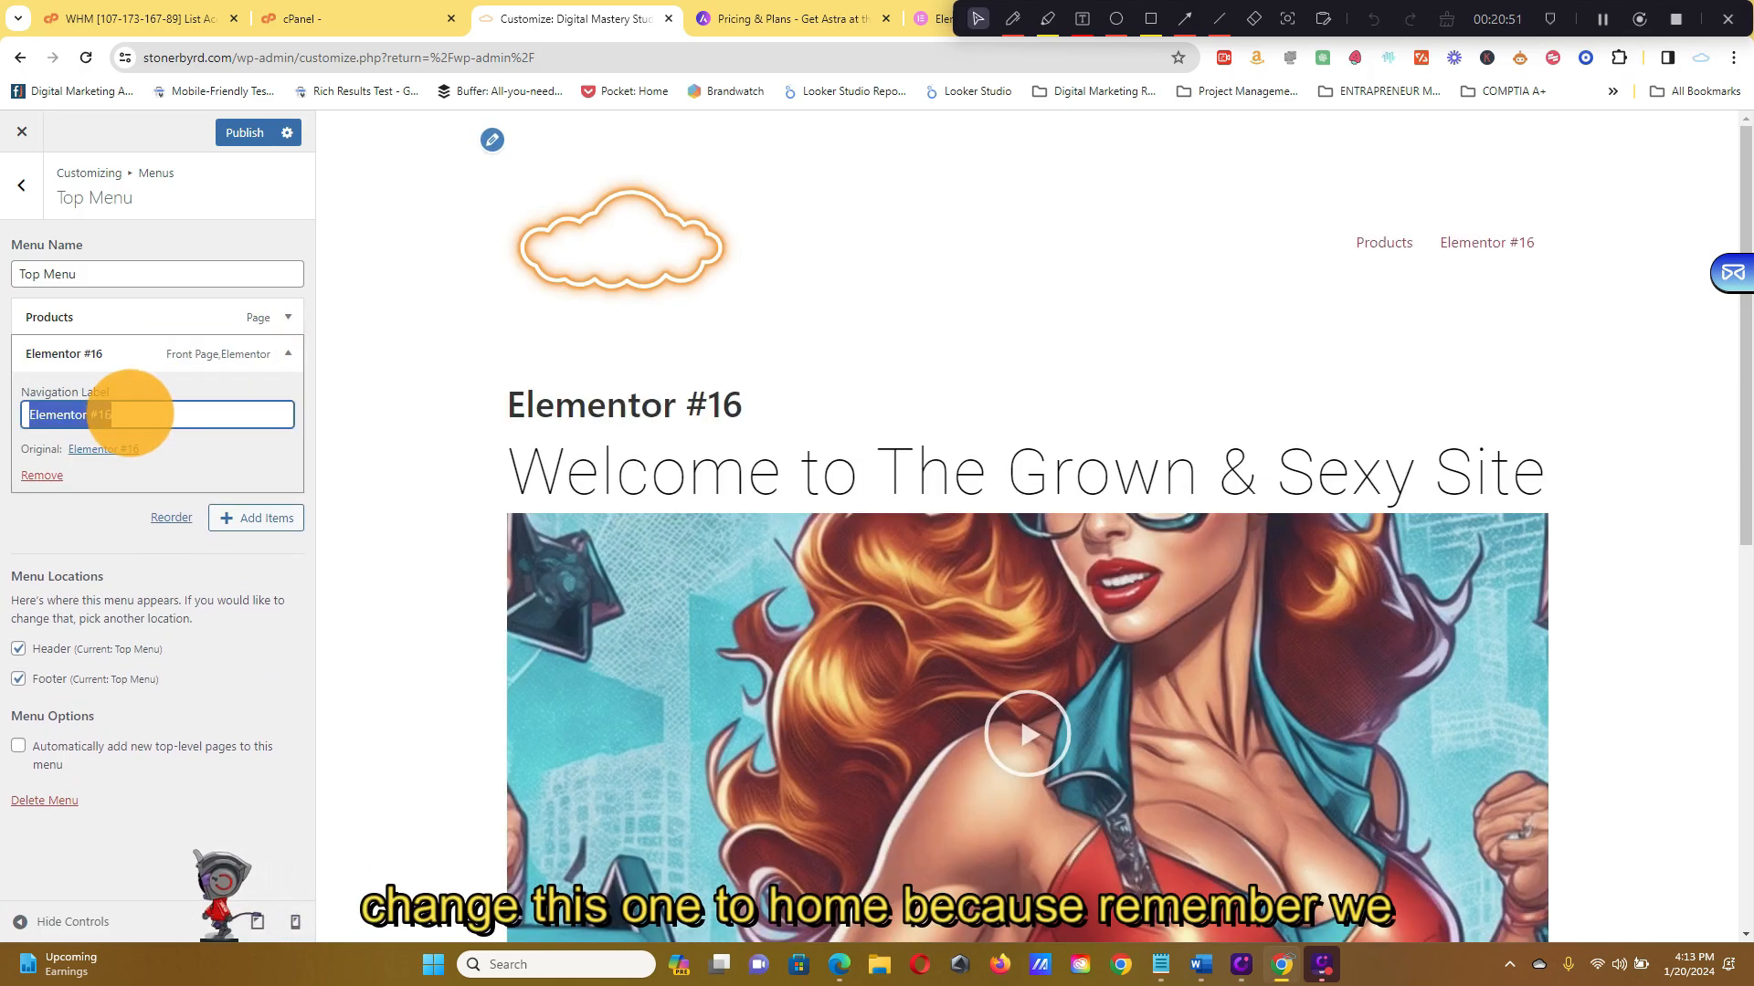
{"action": "type", "text": "Home"}
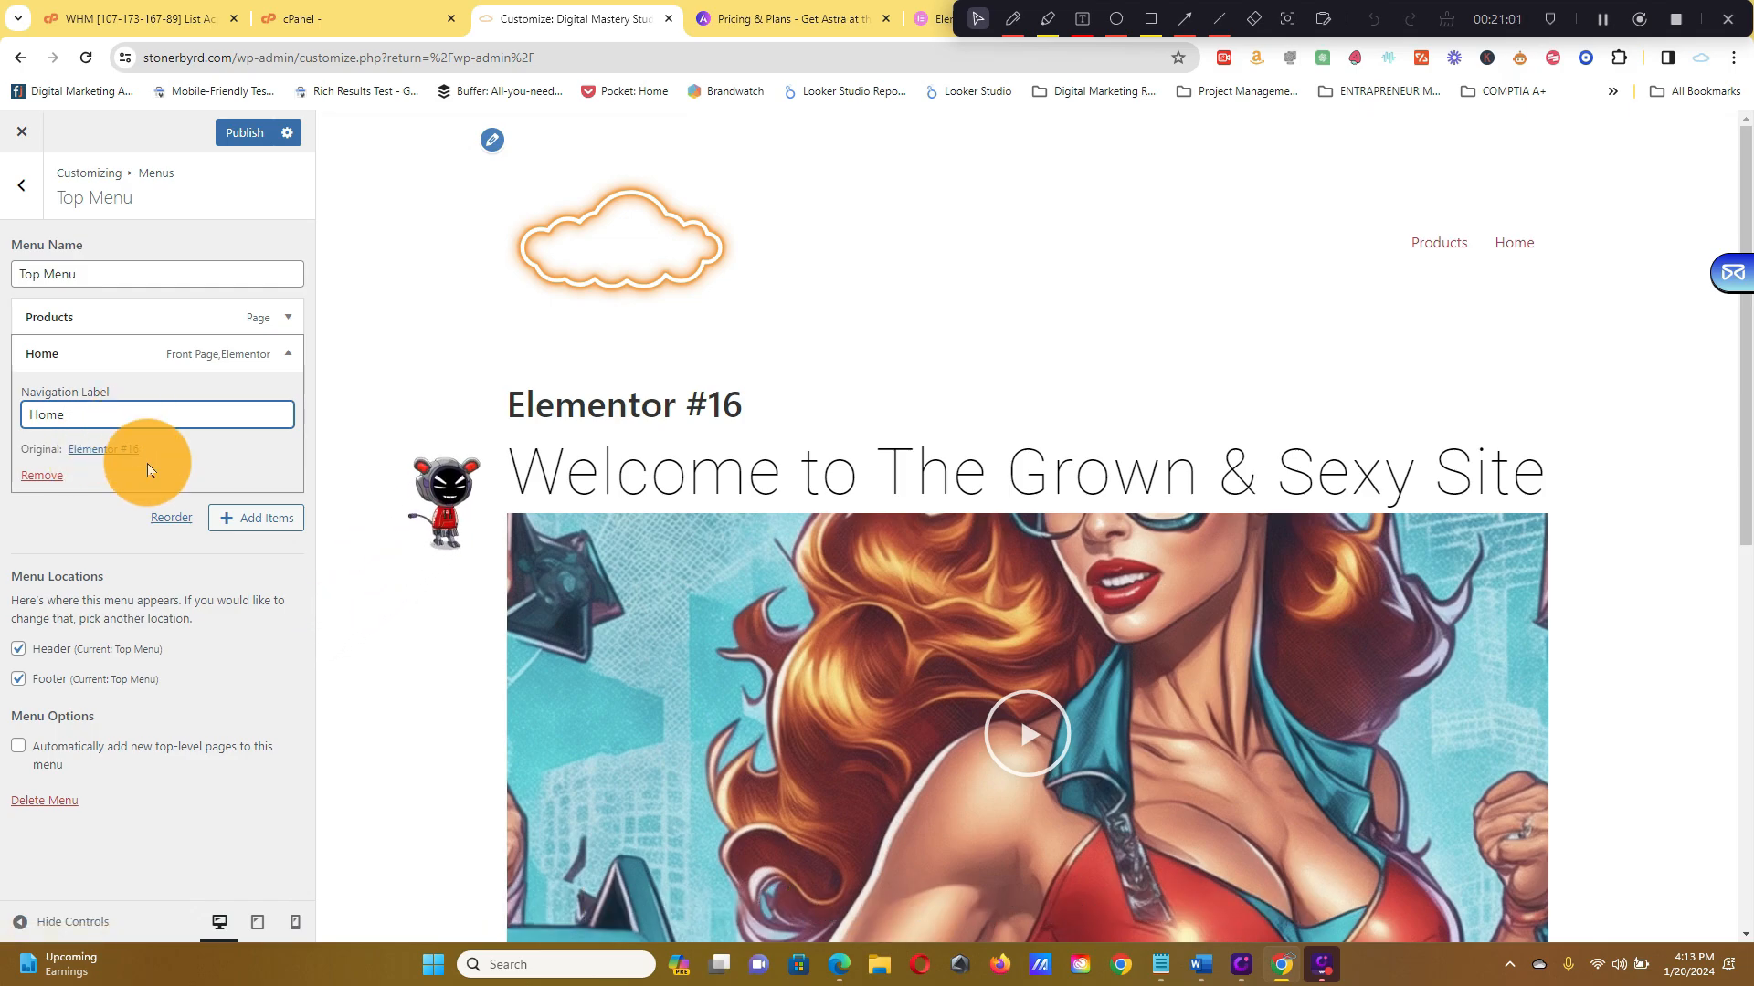
{"action": "left_click", "coordinate": [97, 535]}
{"action": "left_click", "coordinate": [249, 419]}
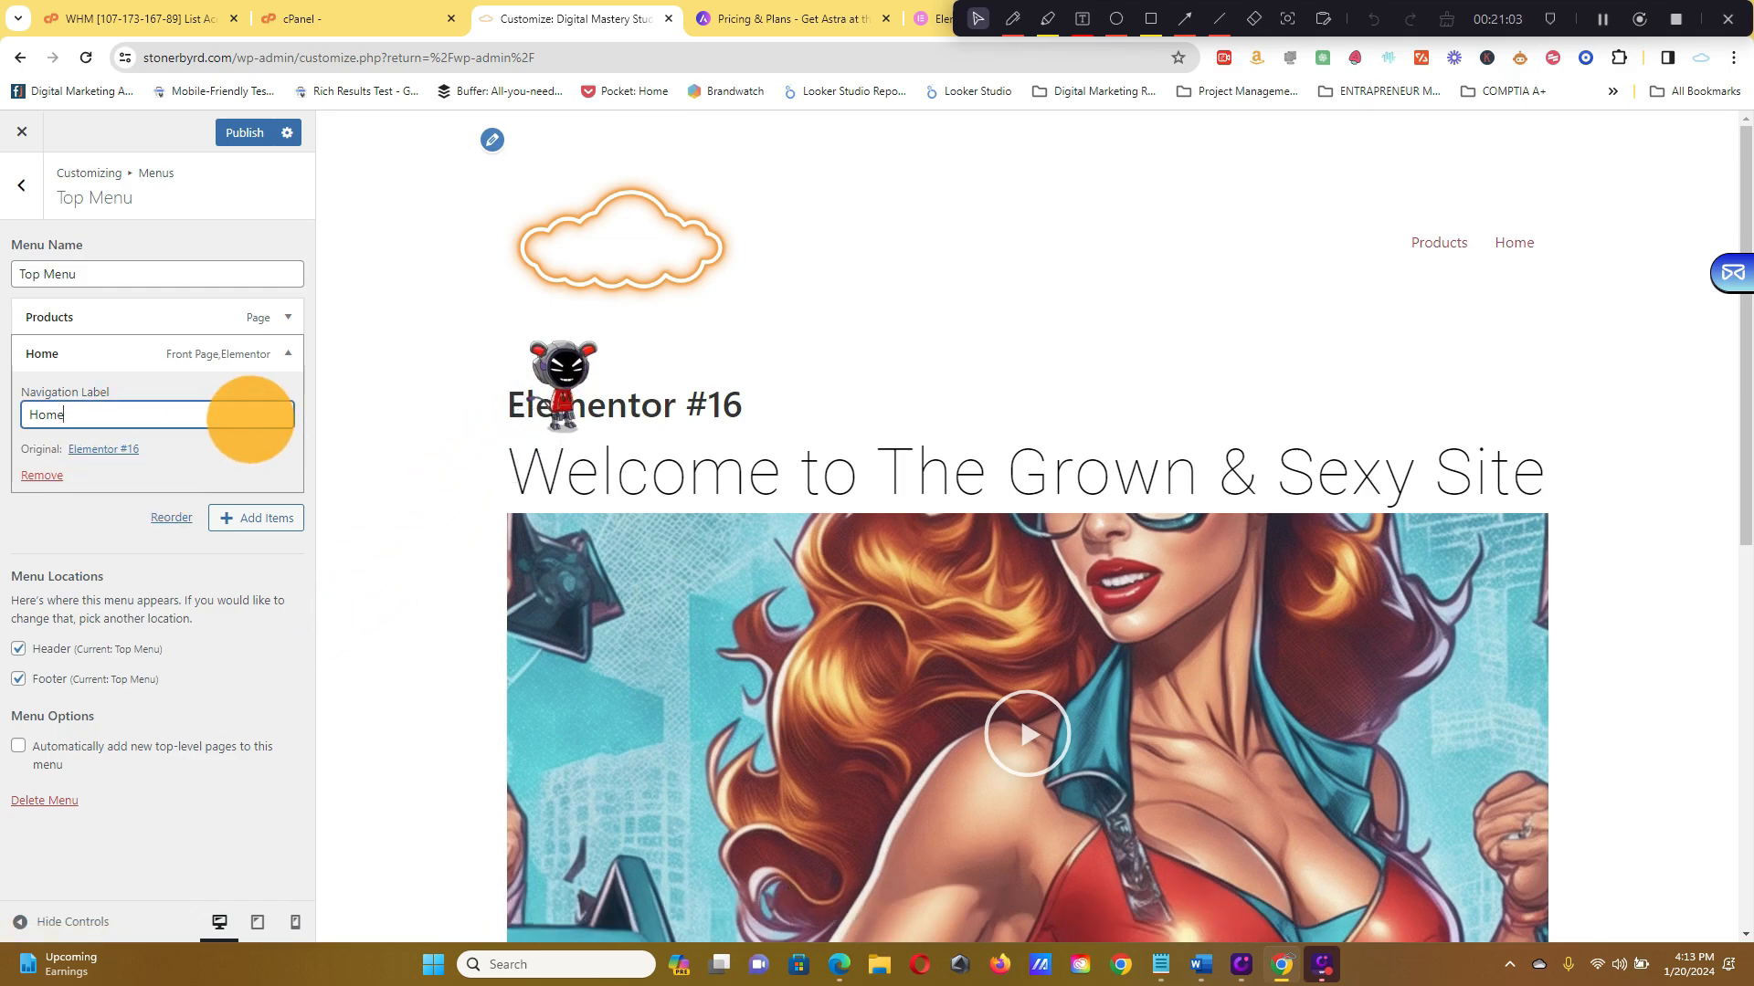
{"action": "left_click", "coordinate": [285, 358]}
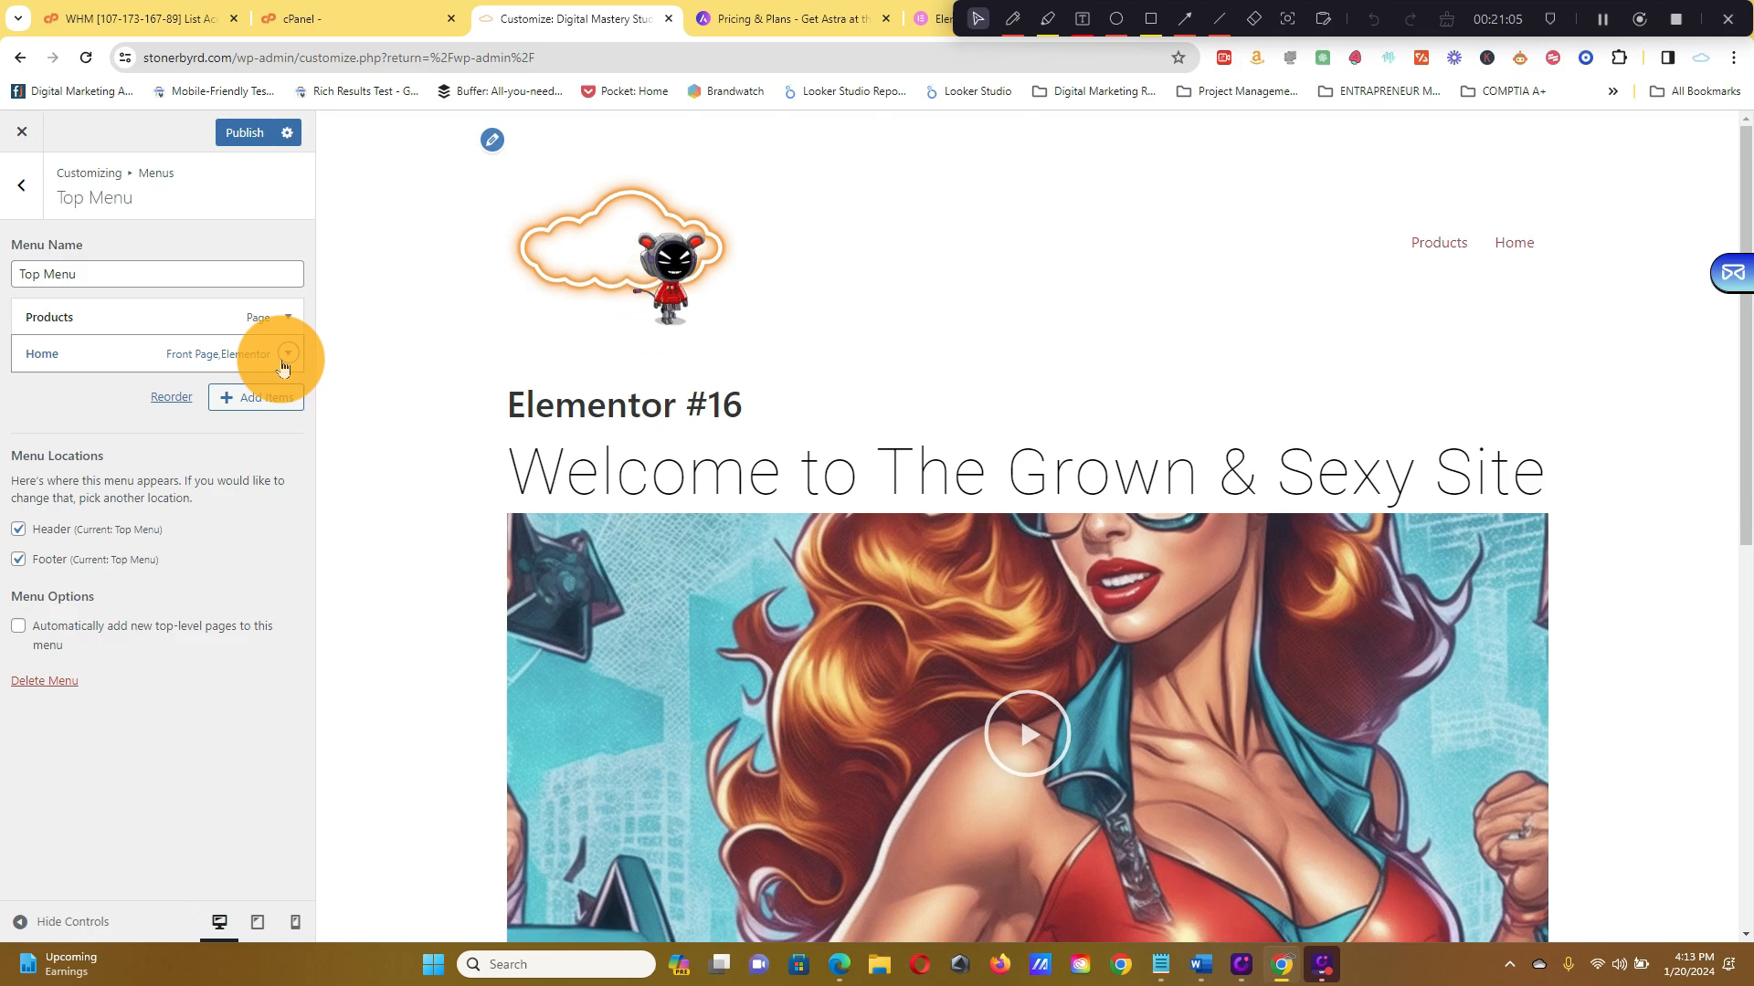
{"action": "left_click_drag", "start_coordinate": [283, 364], "coordinate": [79, 321]}
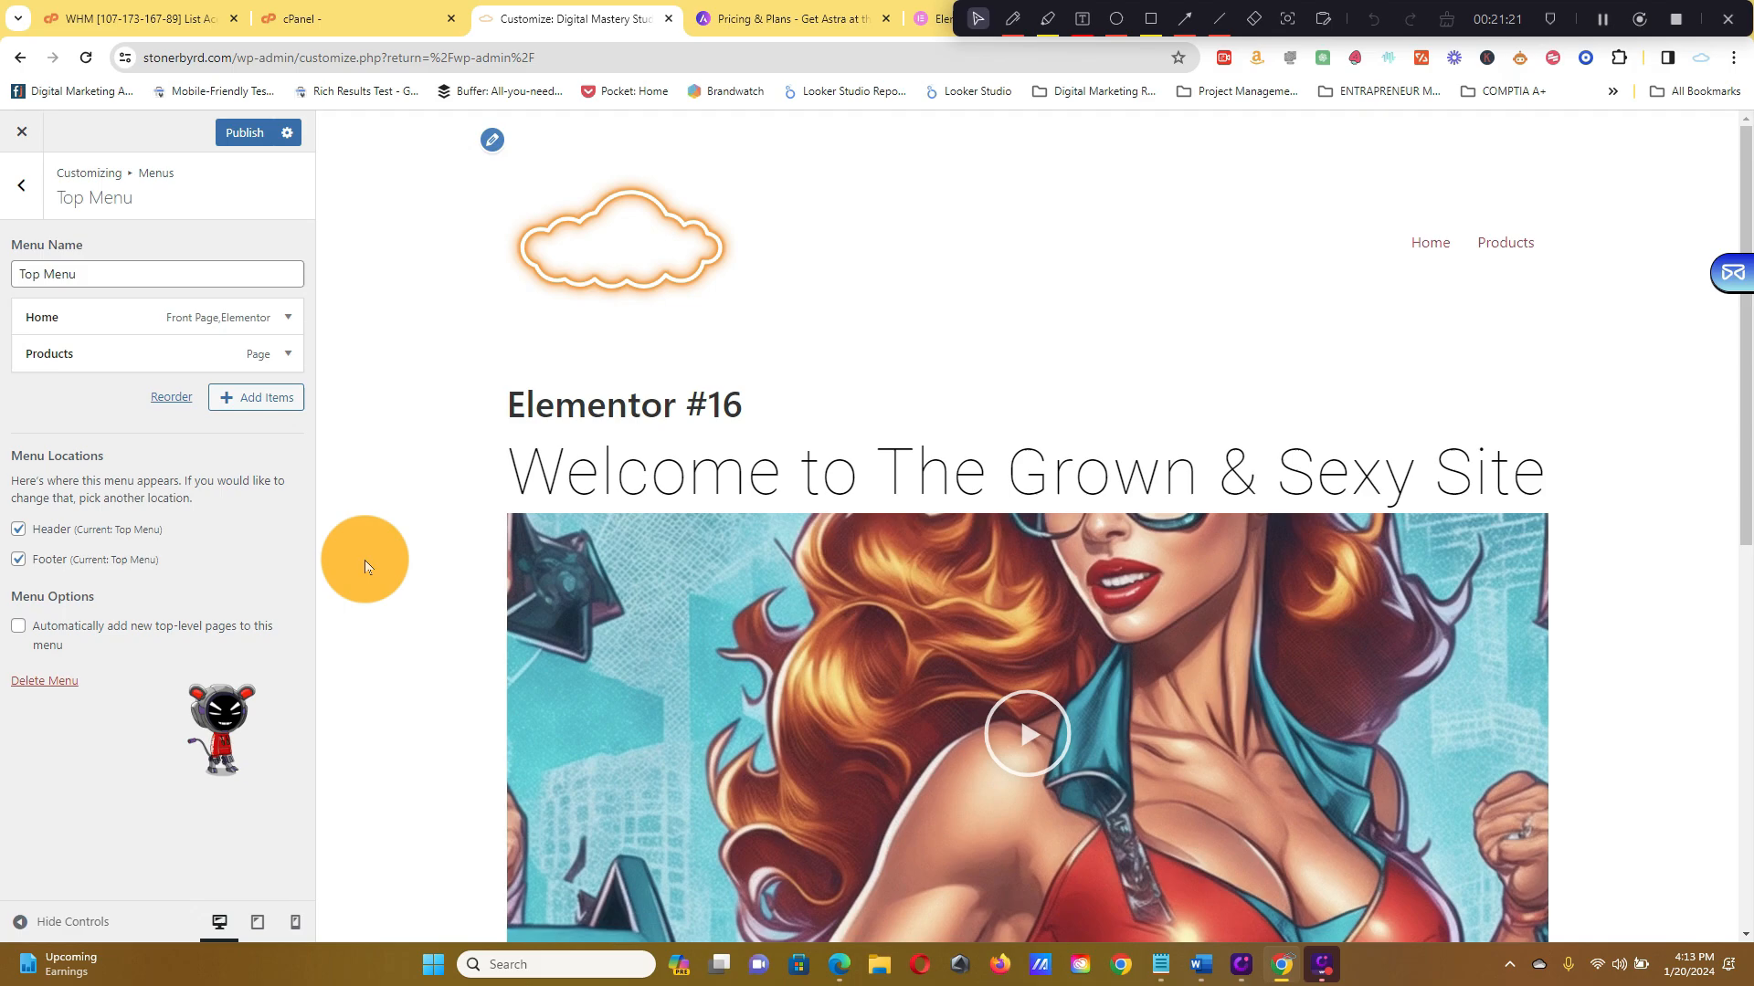
Add the Contact Us, Sample Page and Privacy Policy pages to the Top Menu, then publish
{"action": "left_click", "coordinate": [253, 400]}
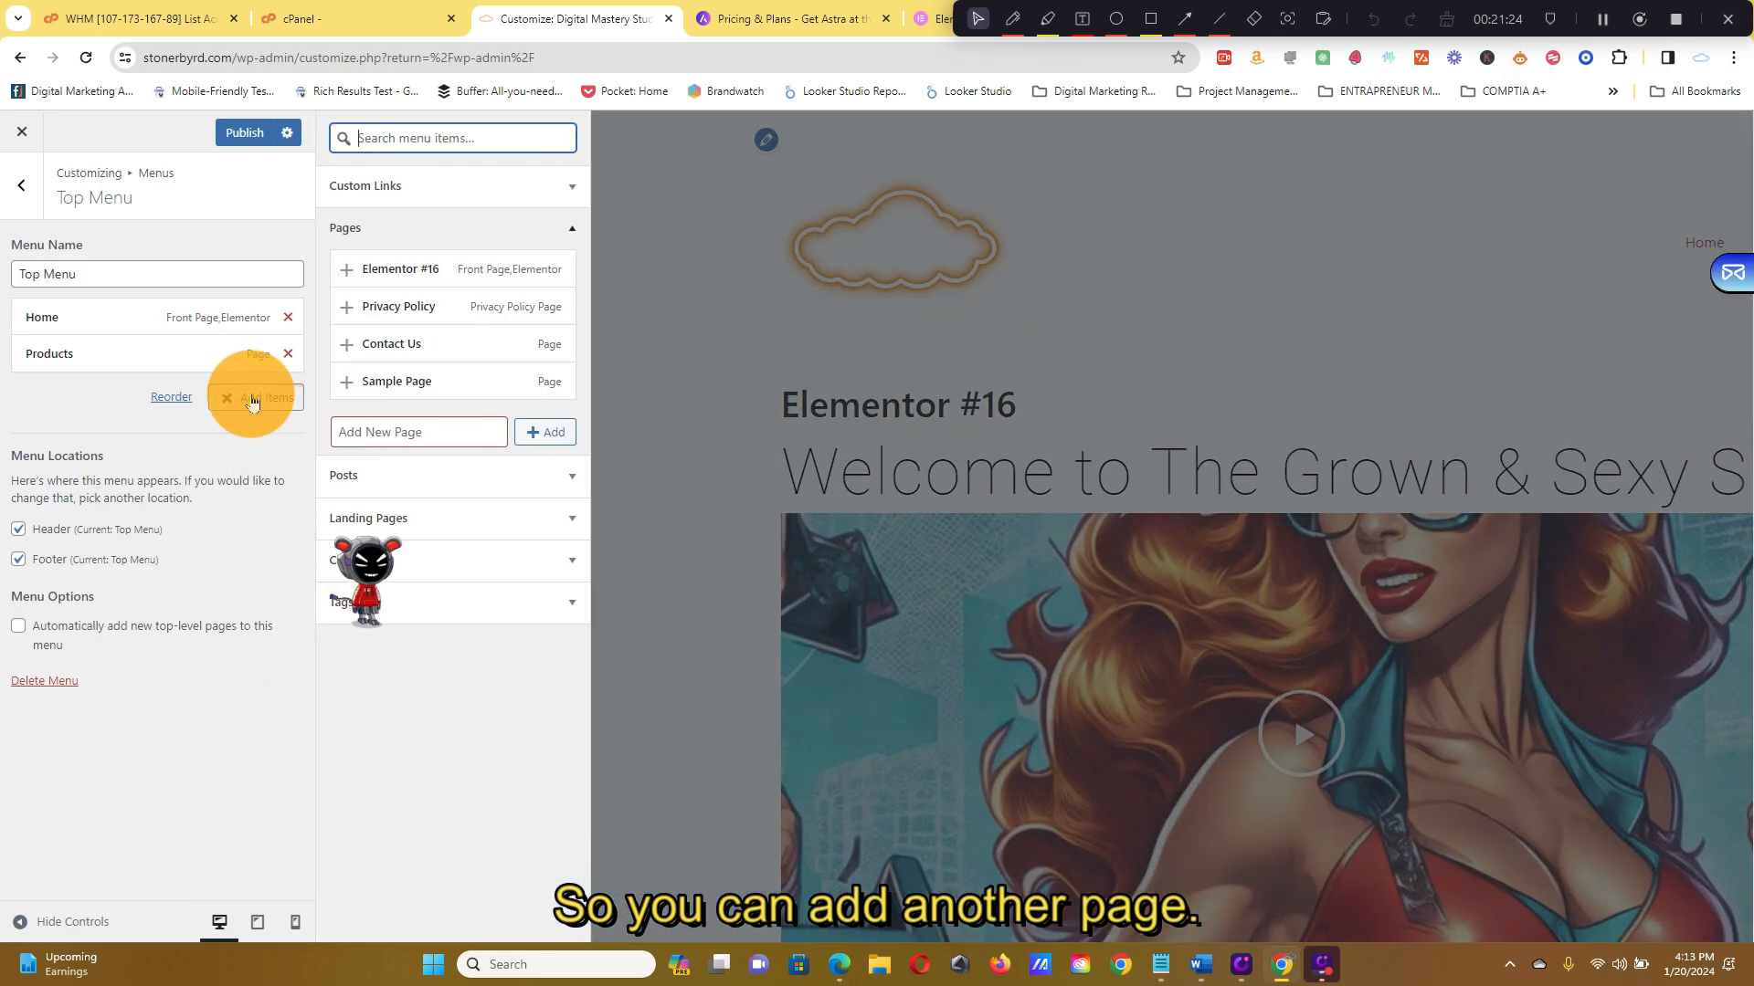
{"action": "left_click", "coordinate": [350, 352]}
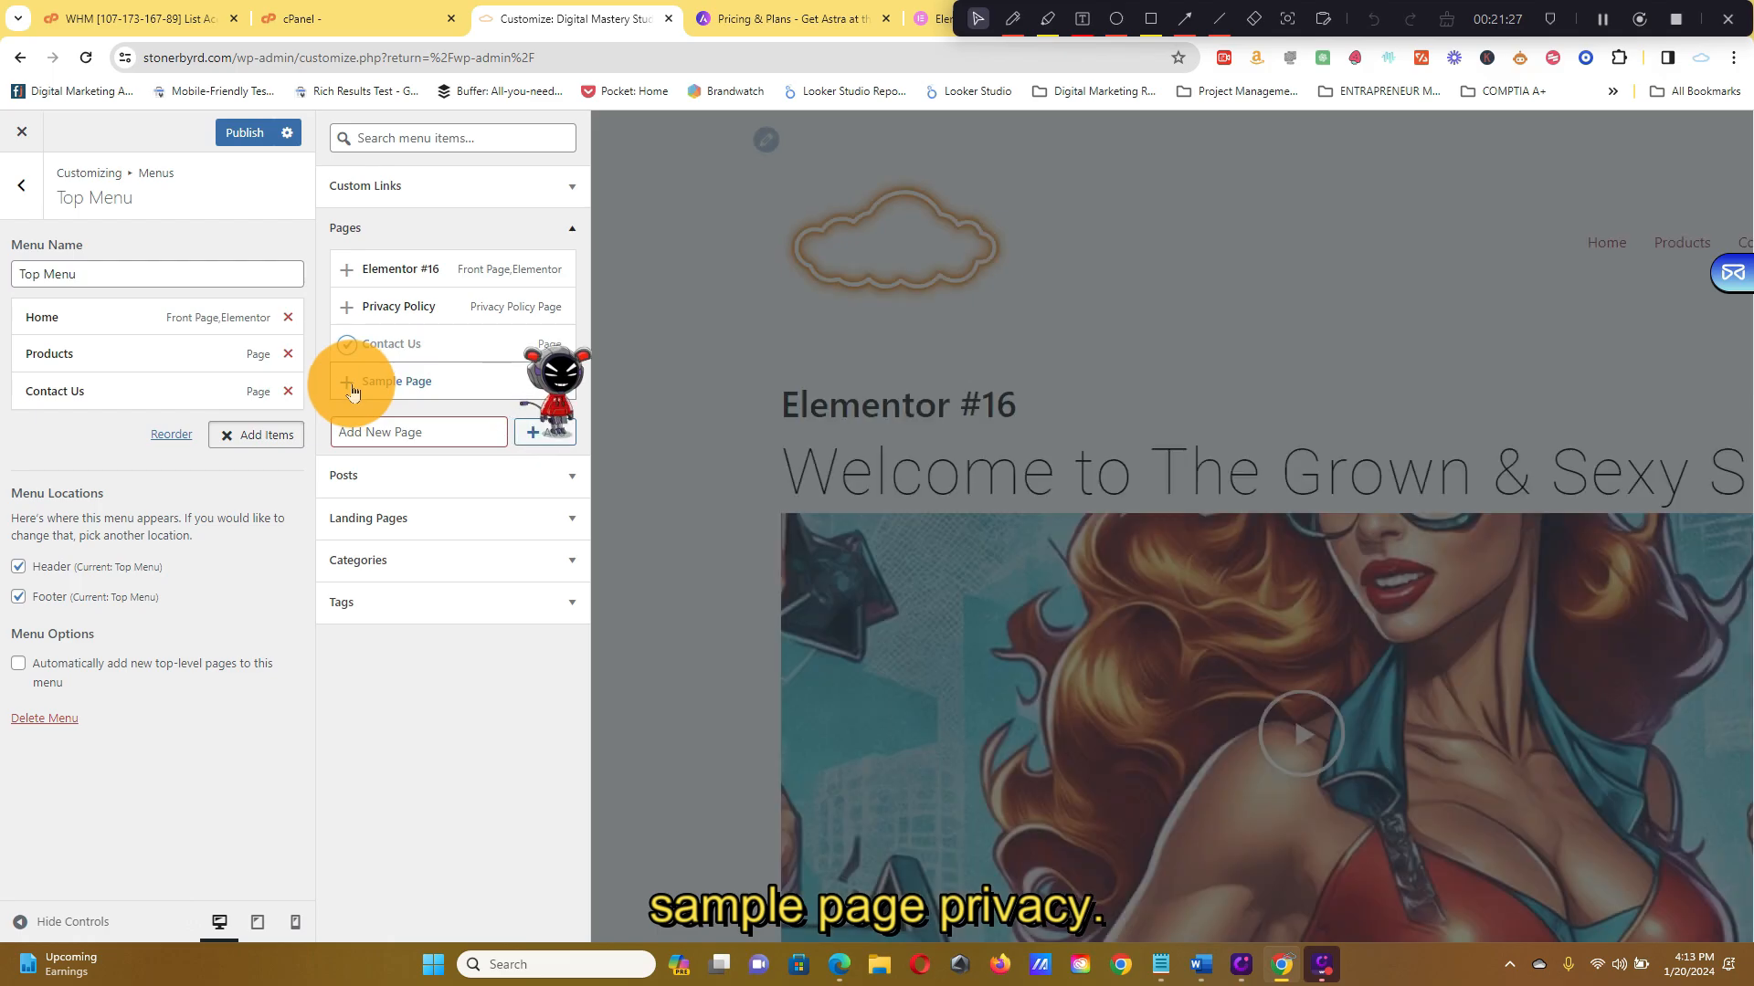
{"action": "left_click", "coordinate": [353, 386]}
{"action": "left_click", "coordinate": [346, 309]}
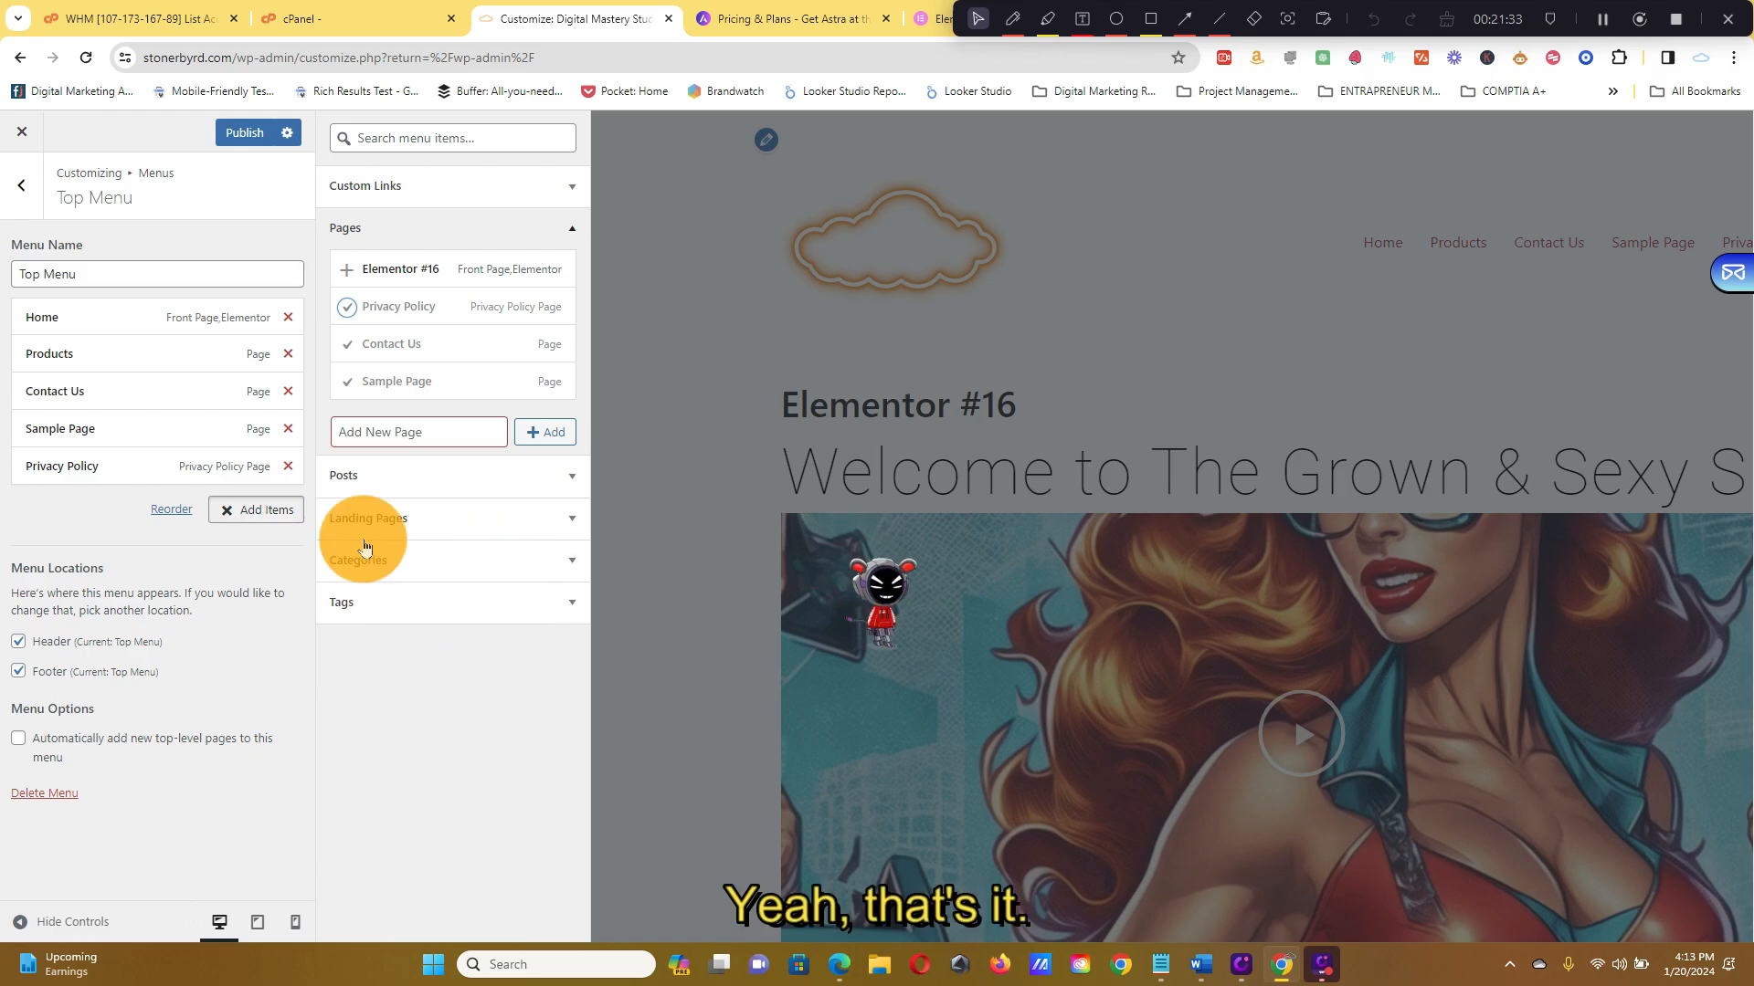
{"action": "left_click", "coordinate": [222, 133]}
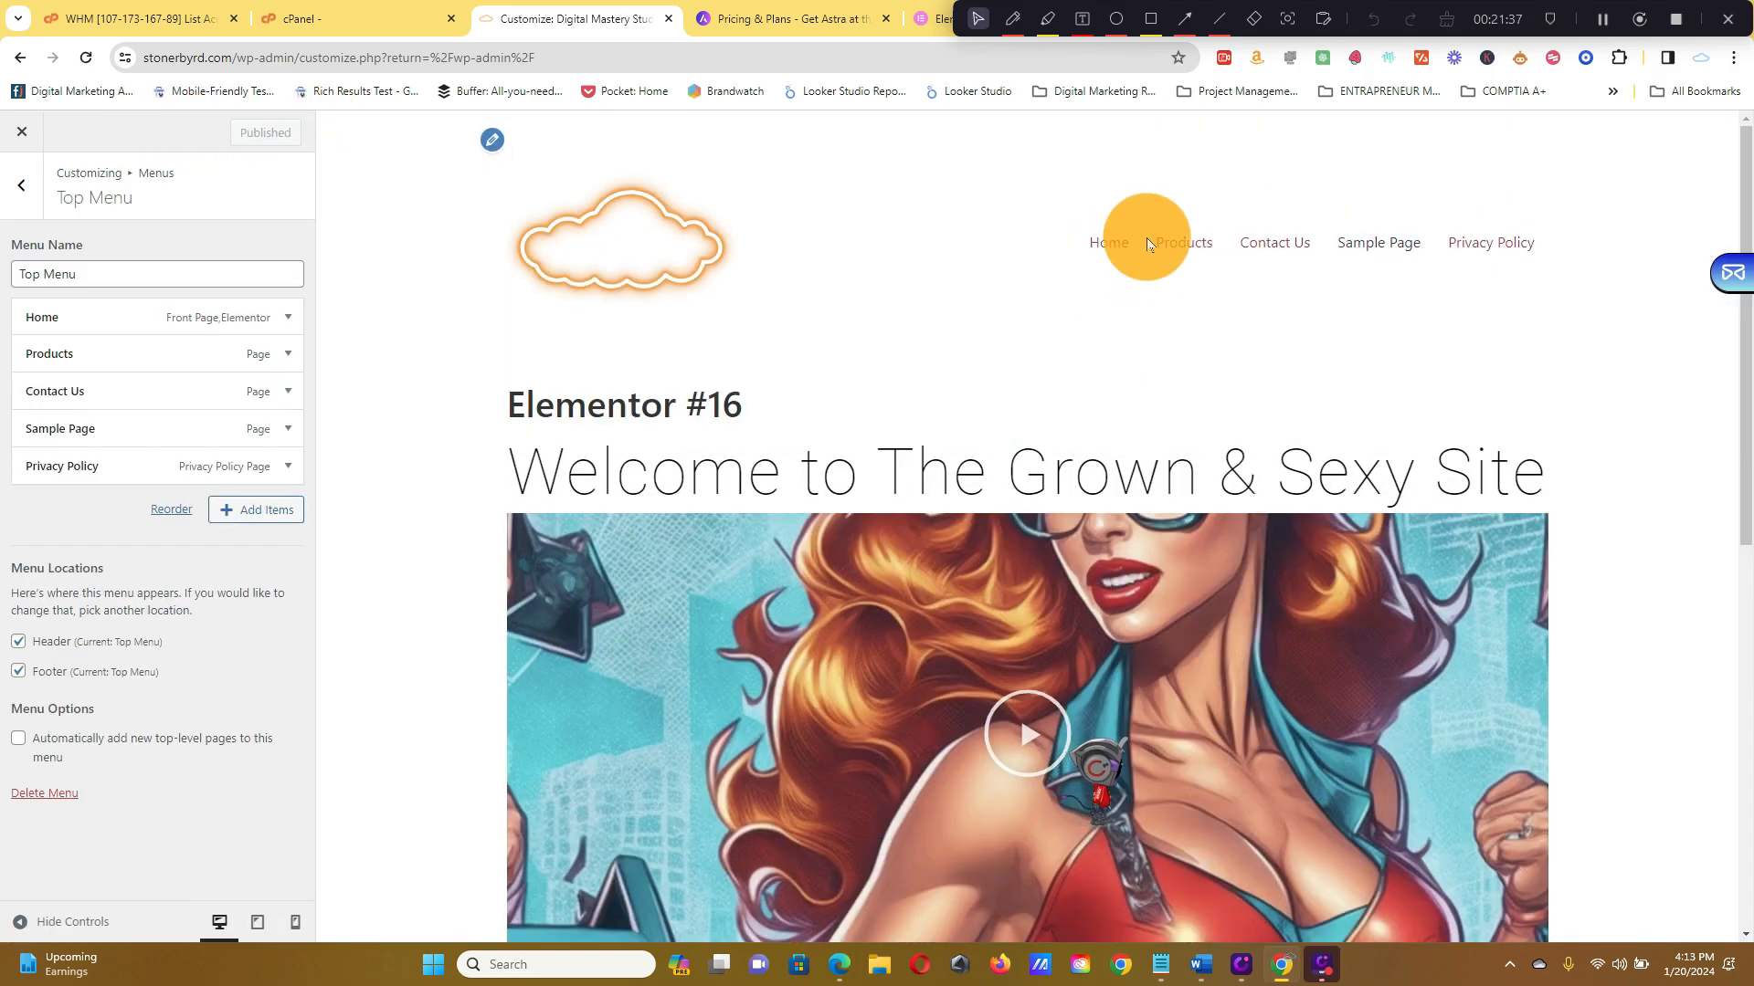
{"action": "left_click", "coordinate": [20, 186]}
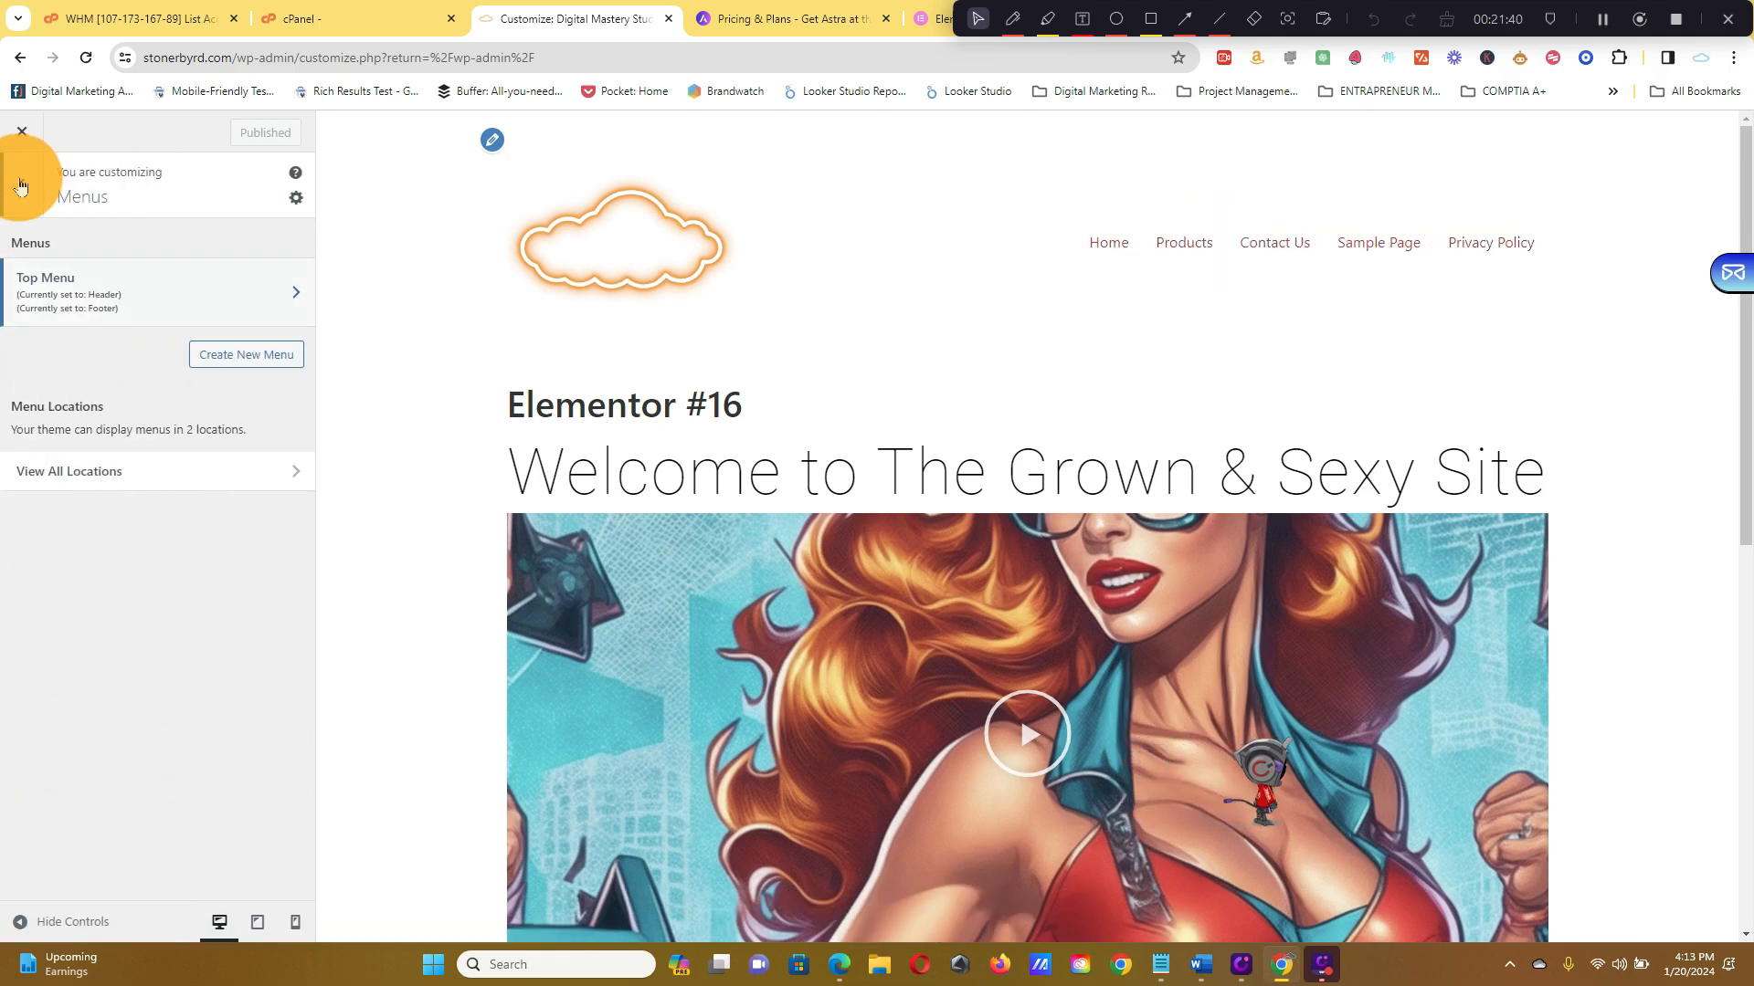
{"action": "left_click", "coordinate": [173, 467]}
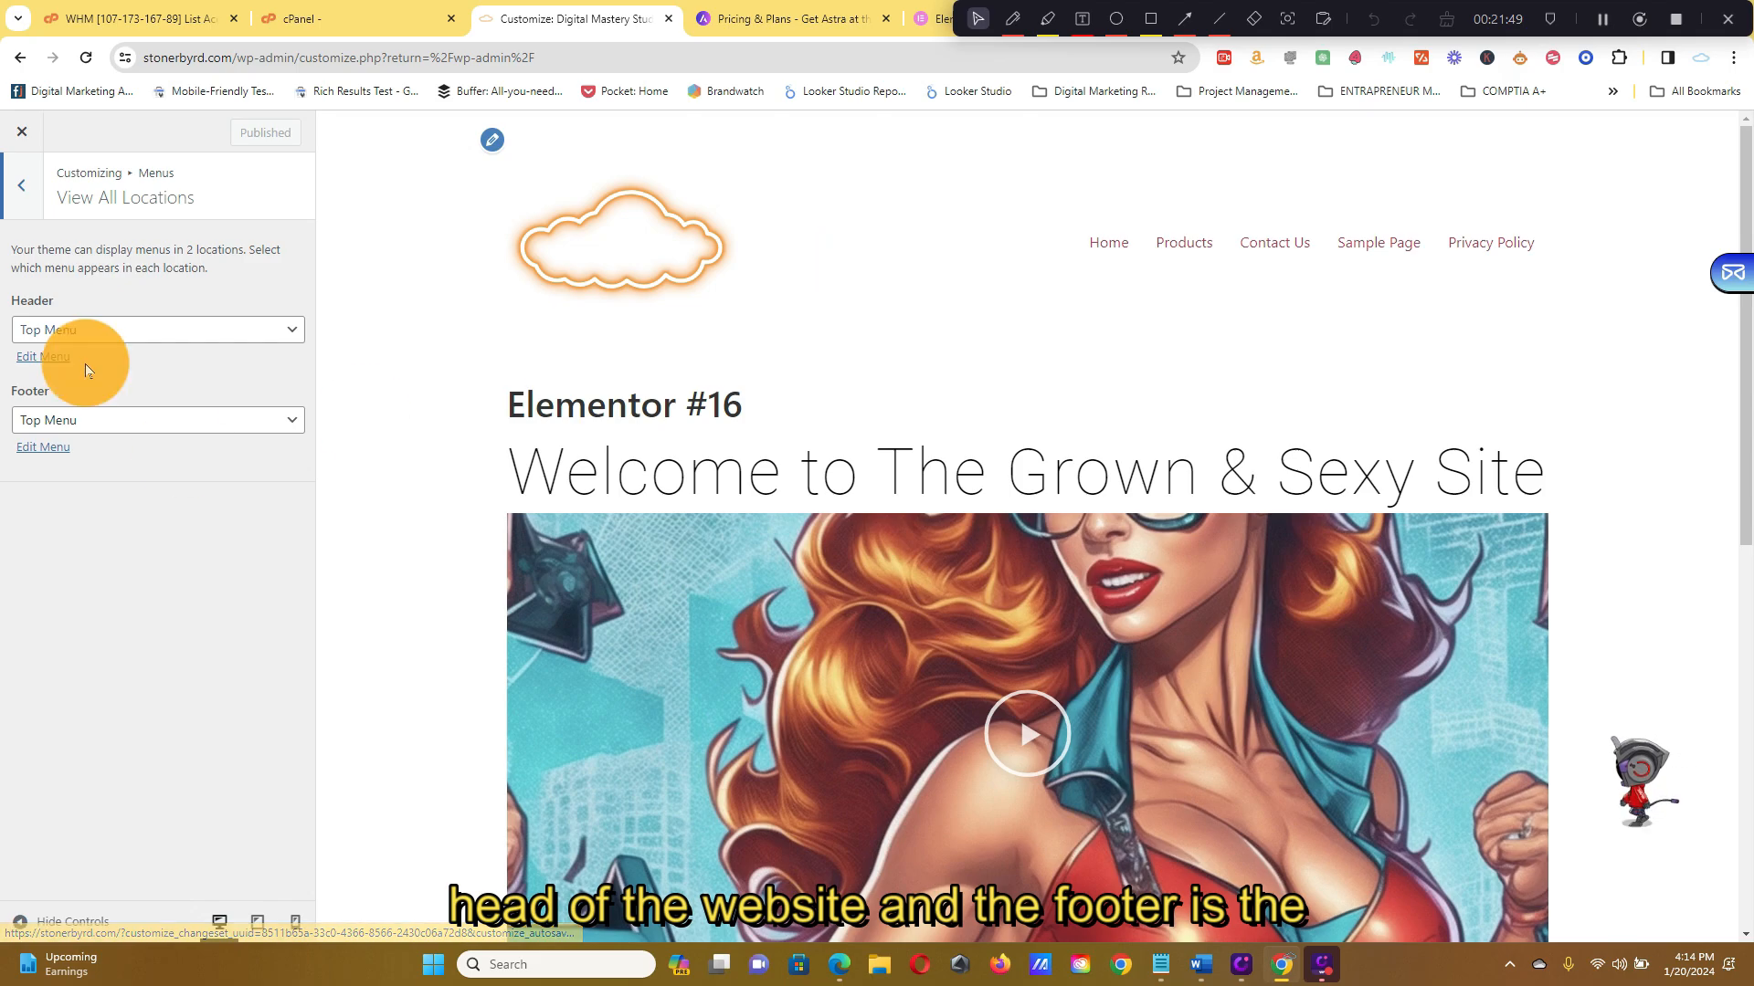
{"action": "scroll", "coordinate": [1416, 621], "scroll_direction": "down", "scroll_amount": 8}
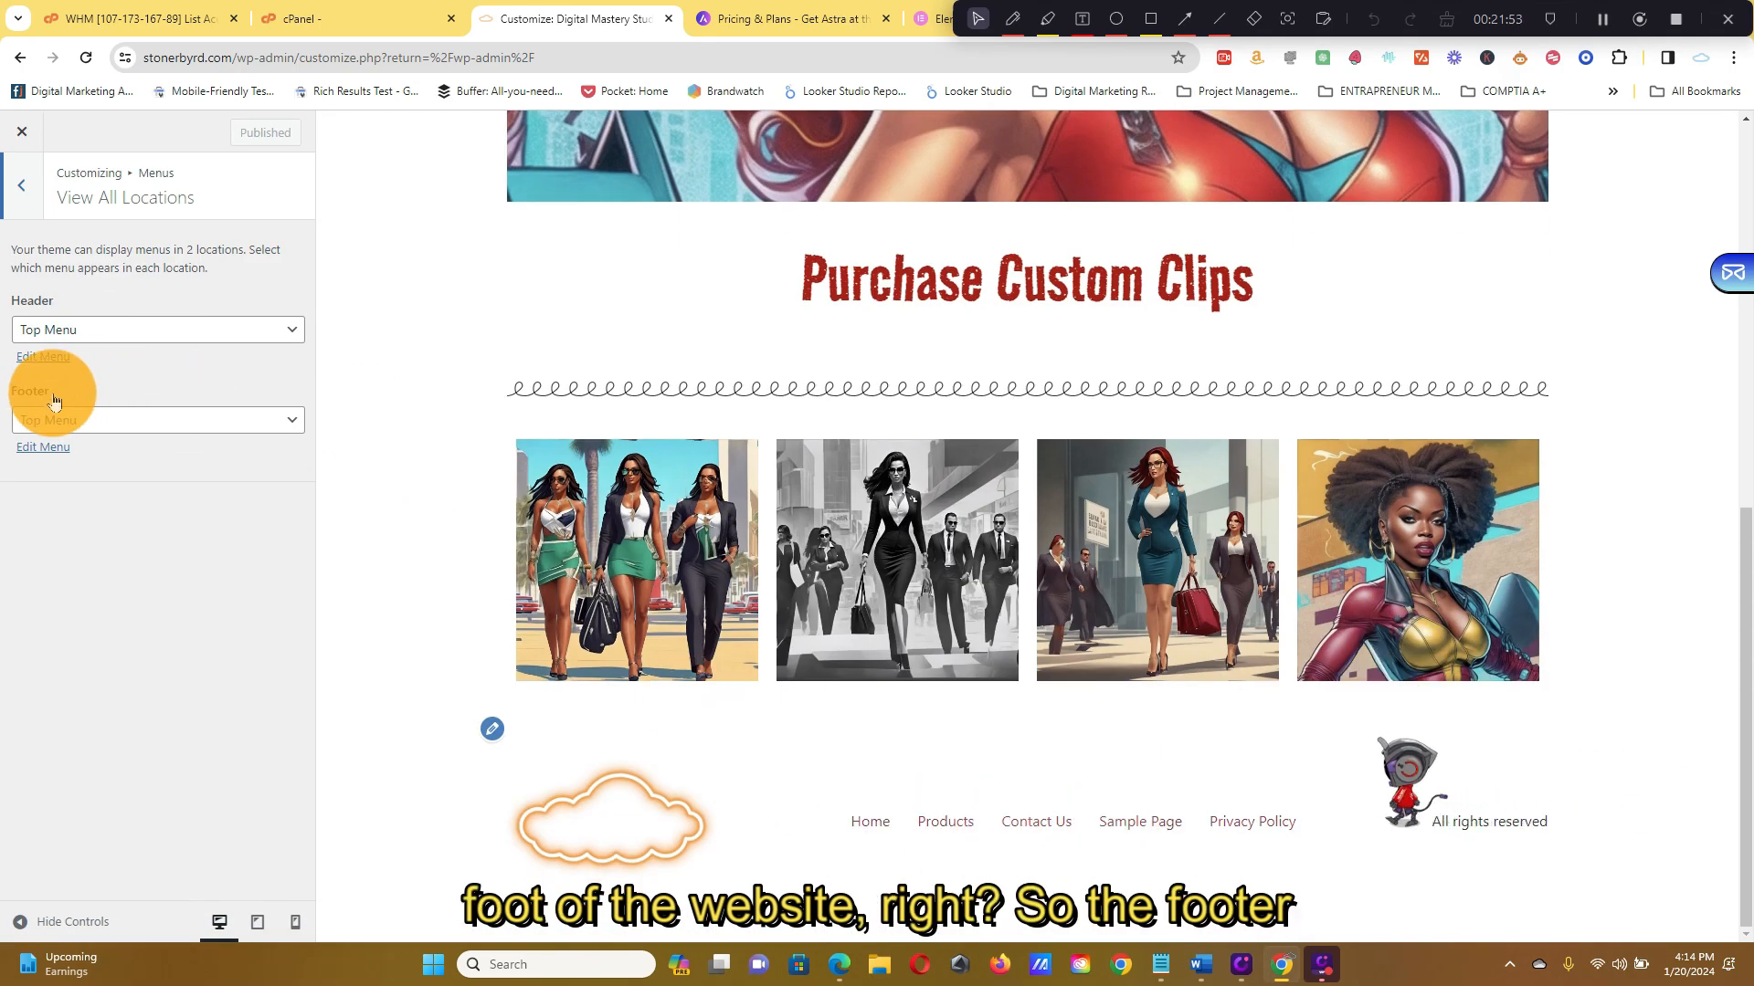
{"action": "left_click", "coordinate": [291, 422]}
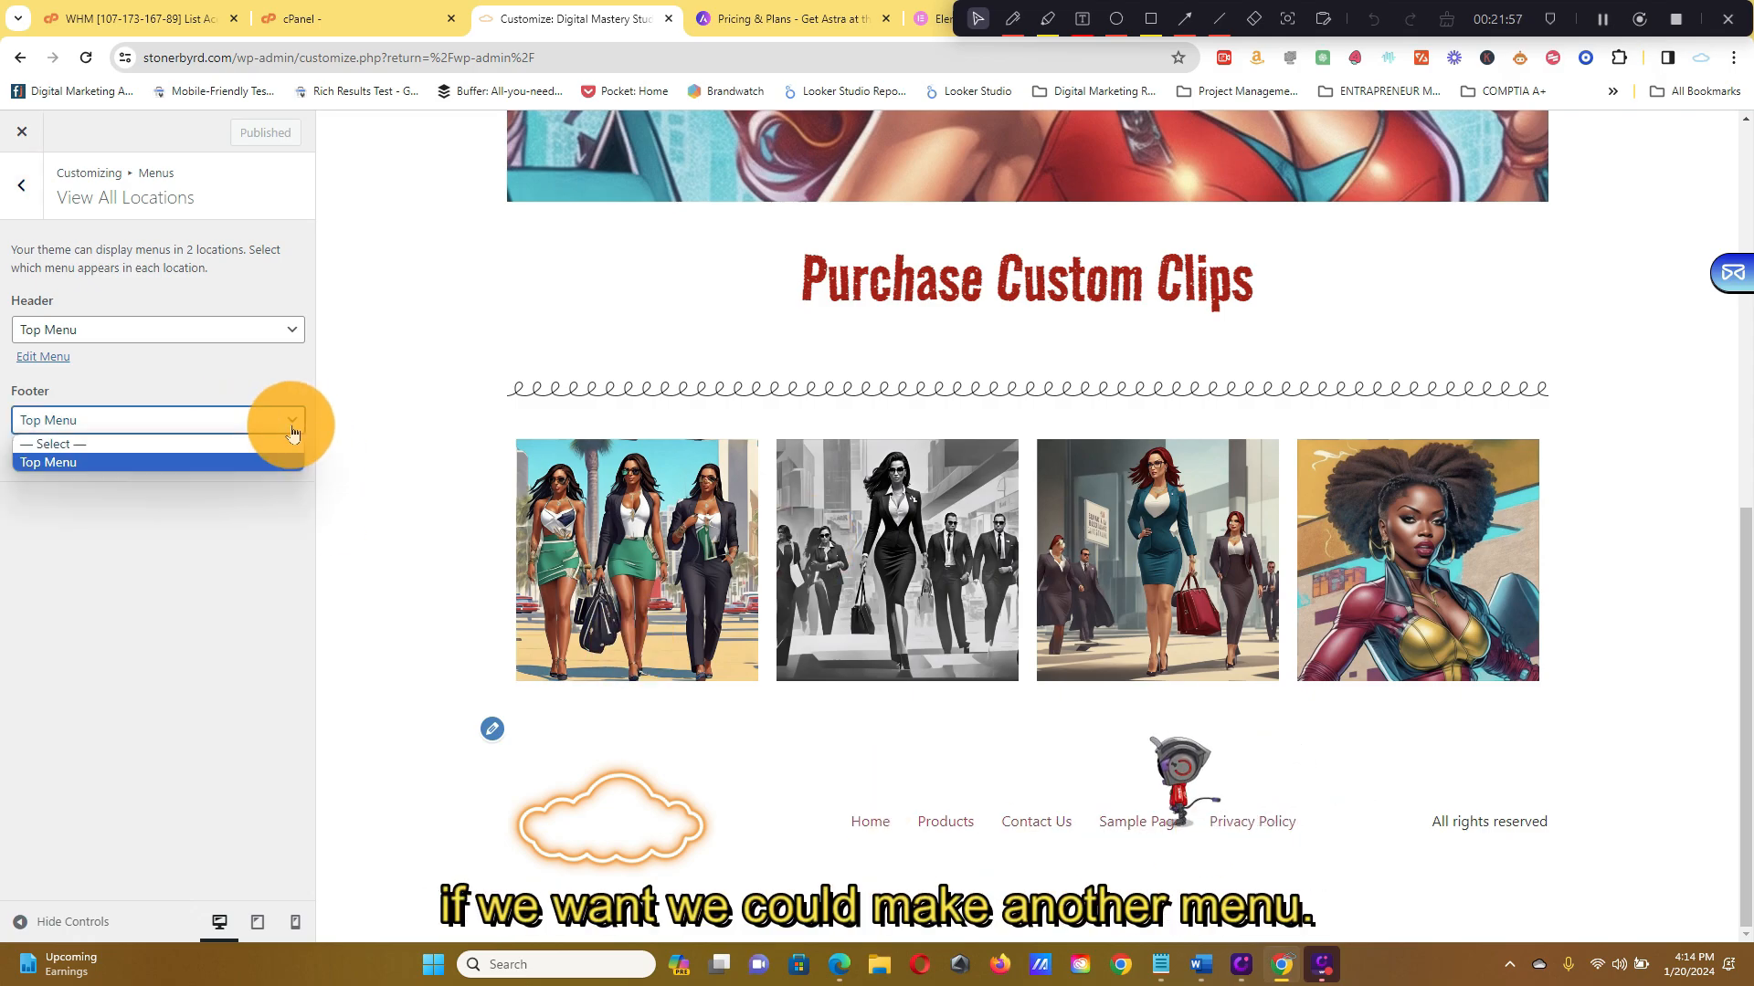
{"action": "left_click", "coordinate": [293, 432]}
{"action": "left_click", "coordinate": [44, 447]}
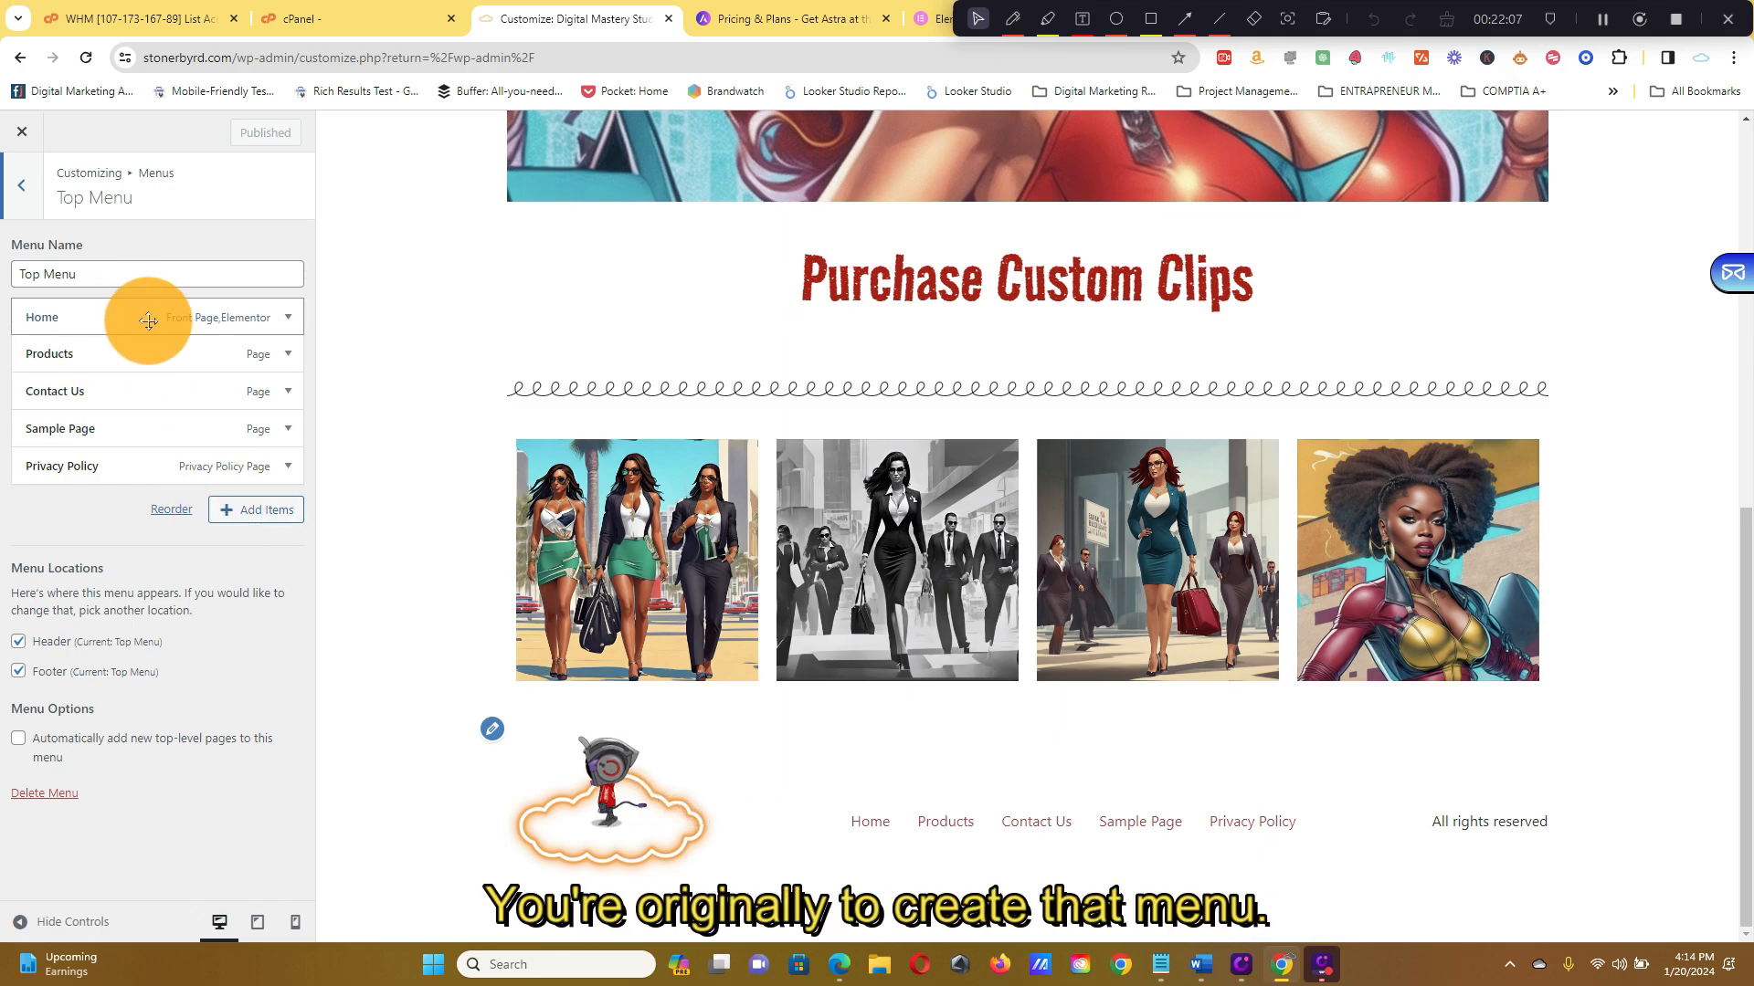
Return to the Menus list and open the blank Create New Menu form
{"action": "left_click", "coordinate": [39, 201]}
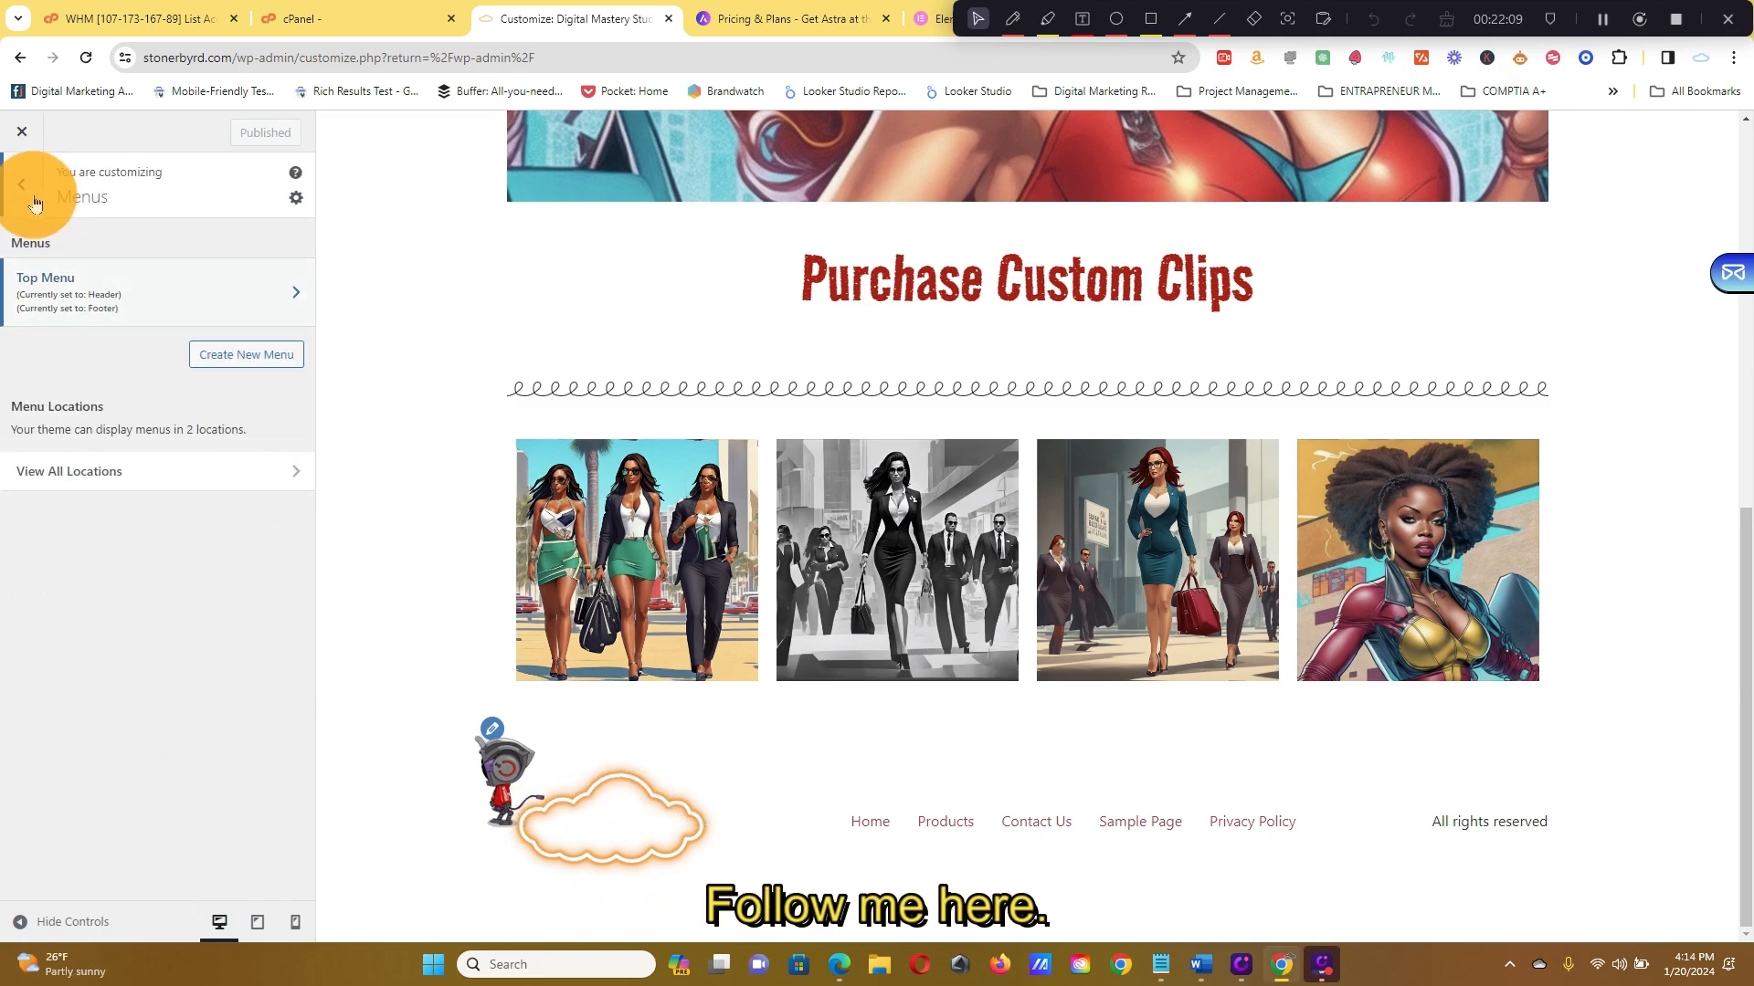
{"action": "left_click", "coordinate": [248, 355]}
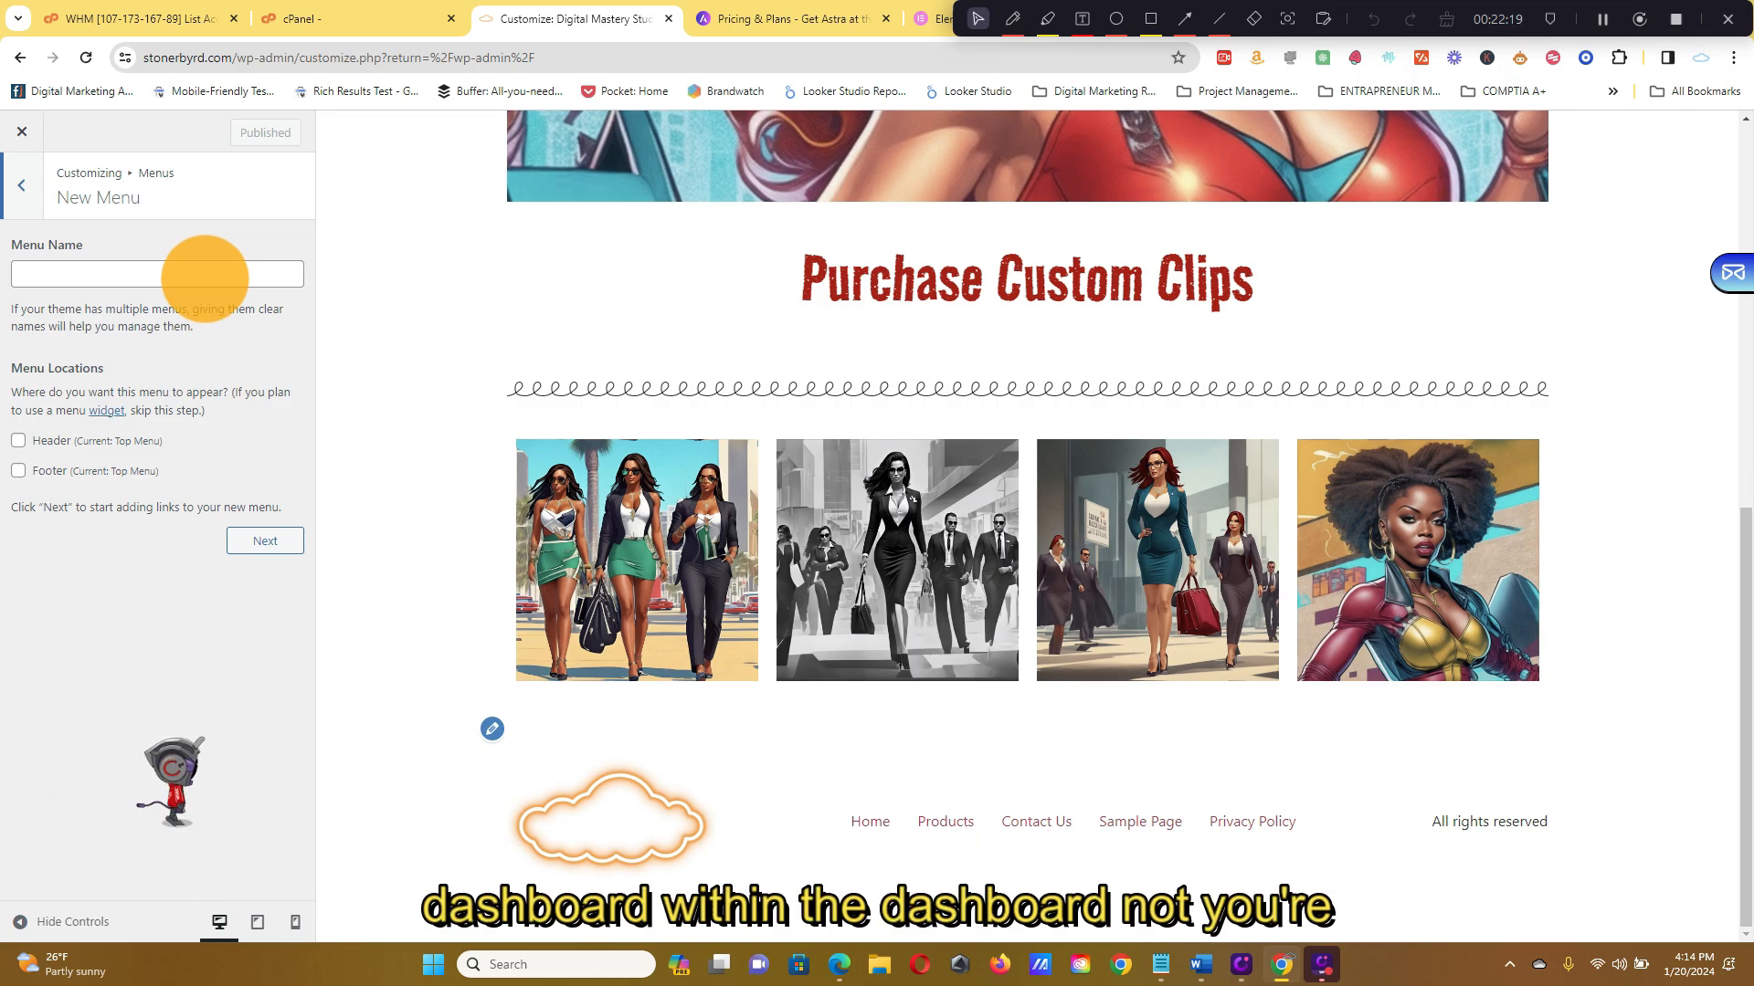
{"action": "scroll", "coordinate": [795, 560], "scroll_direction": "up", "scroll_amount": 20}
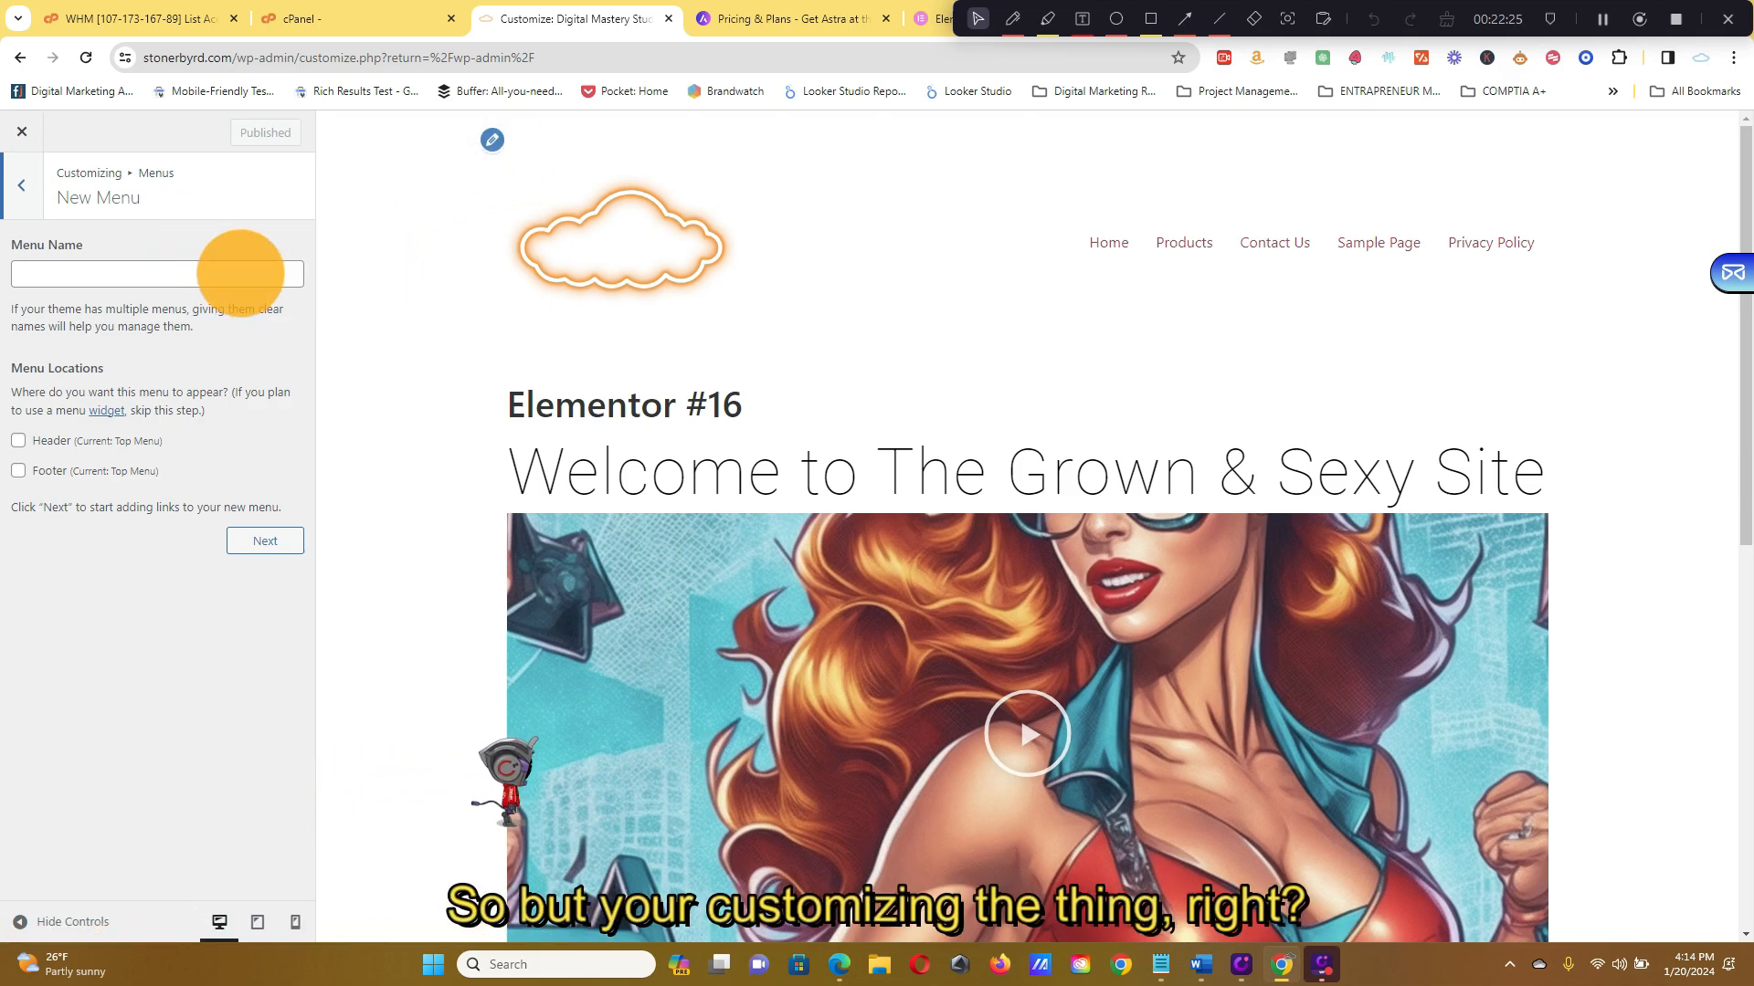
{"action": "scroll", "coordinate": [427, 461], "scroll_direction": "down", "scroll_amount": 8}
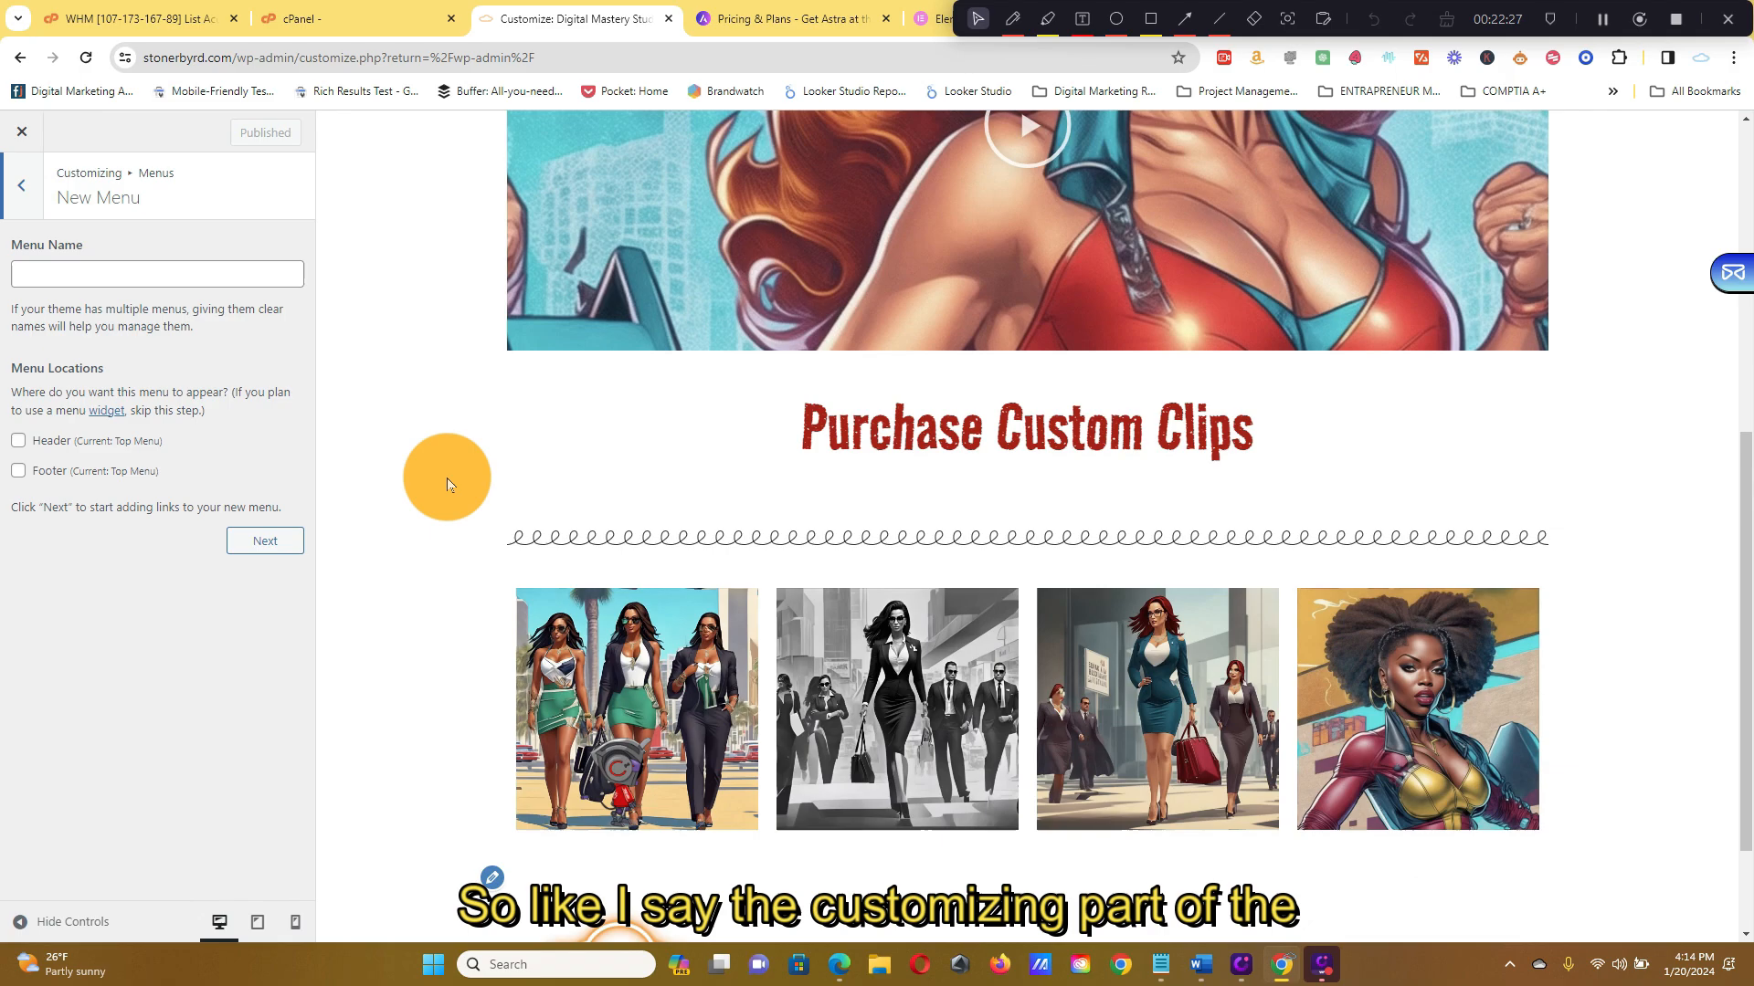
{"action": "scroll", "coordinate": [447, 478], "scroll_direction": "up", "scroll_amount": 8}
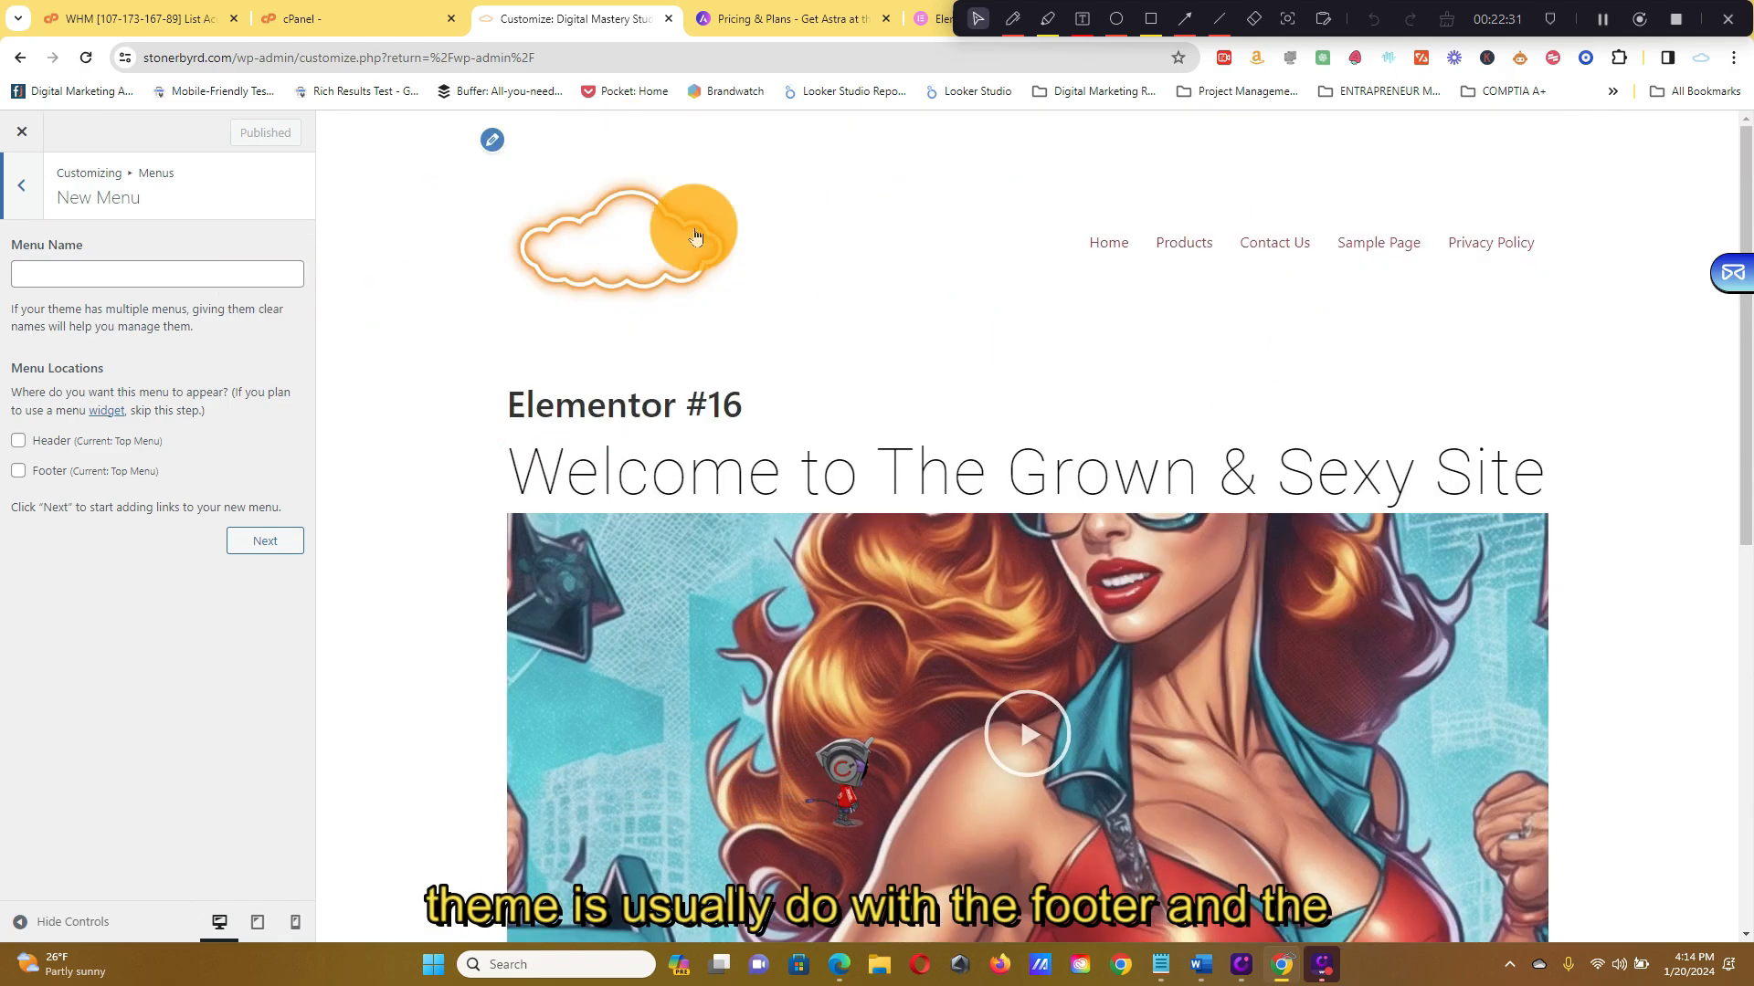
{"action": "scroll", "coordinate": [696, 827], "scroll_direction": "down", "scroll_amount": 10}
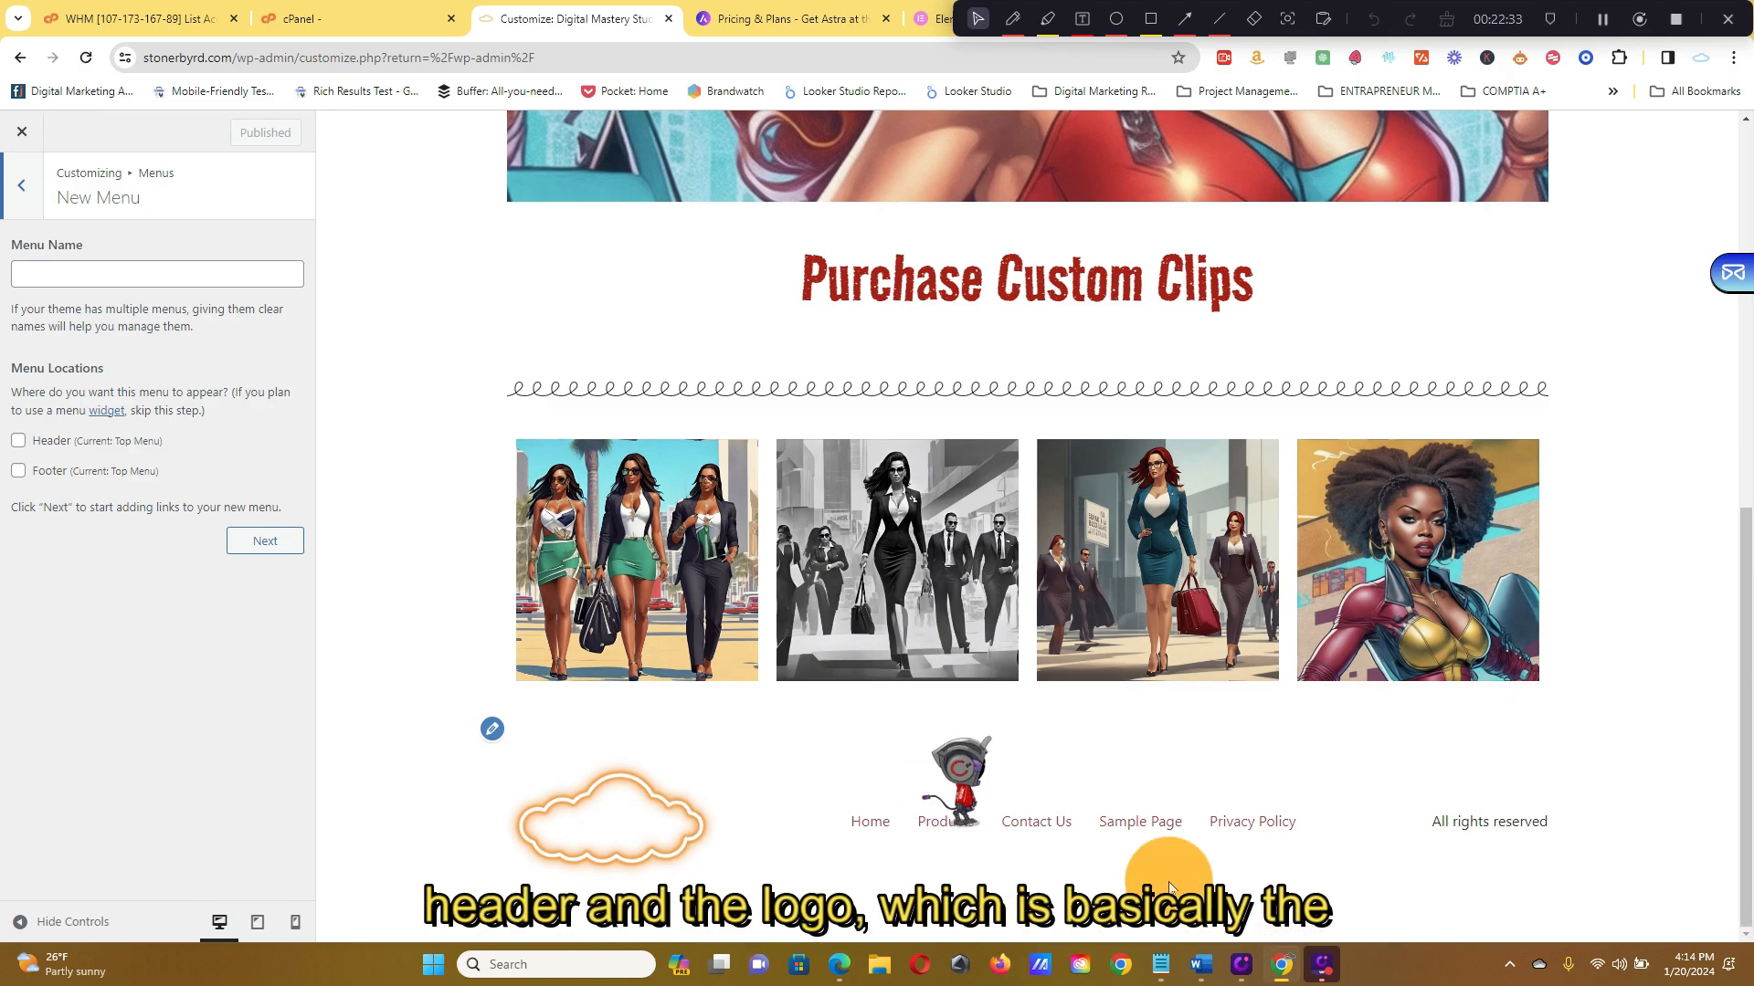
{"action": "scroll", "coordinate": [974, 380], "scroll_direction": "up", "scroll_amount": 10}
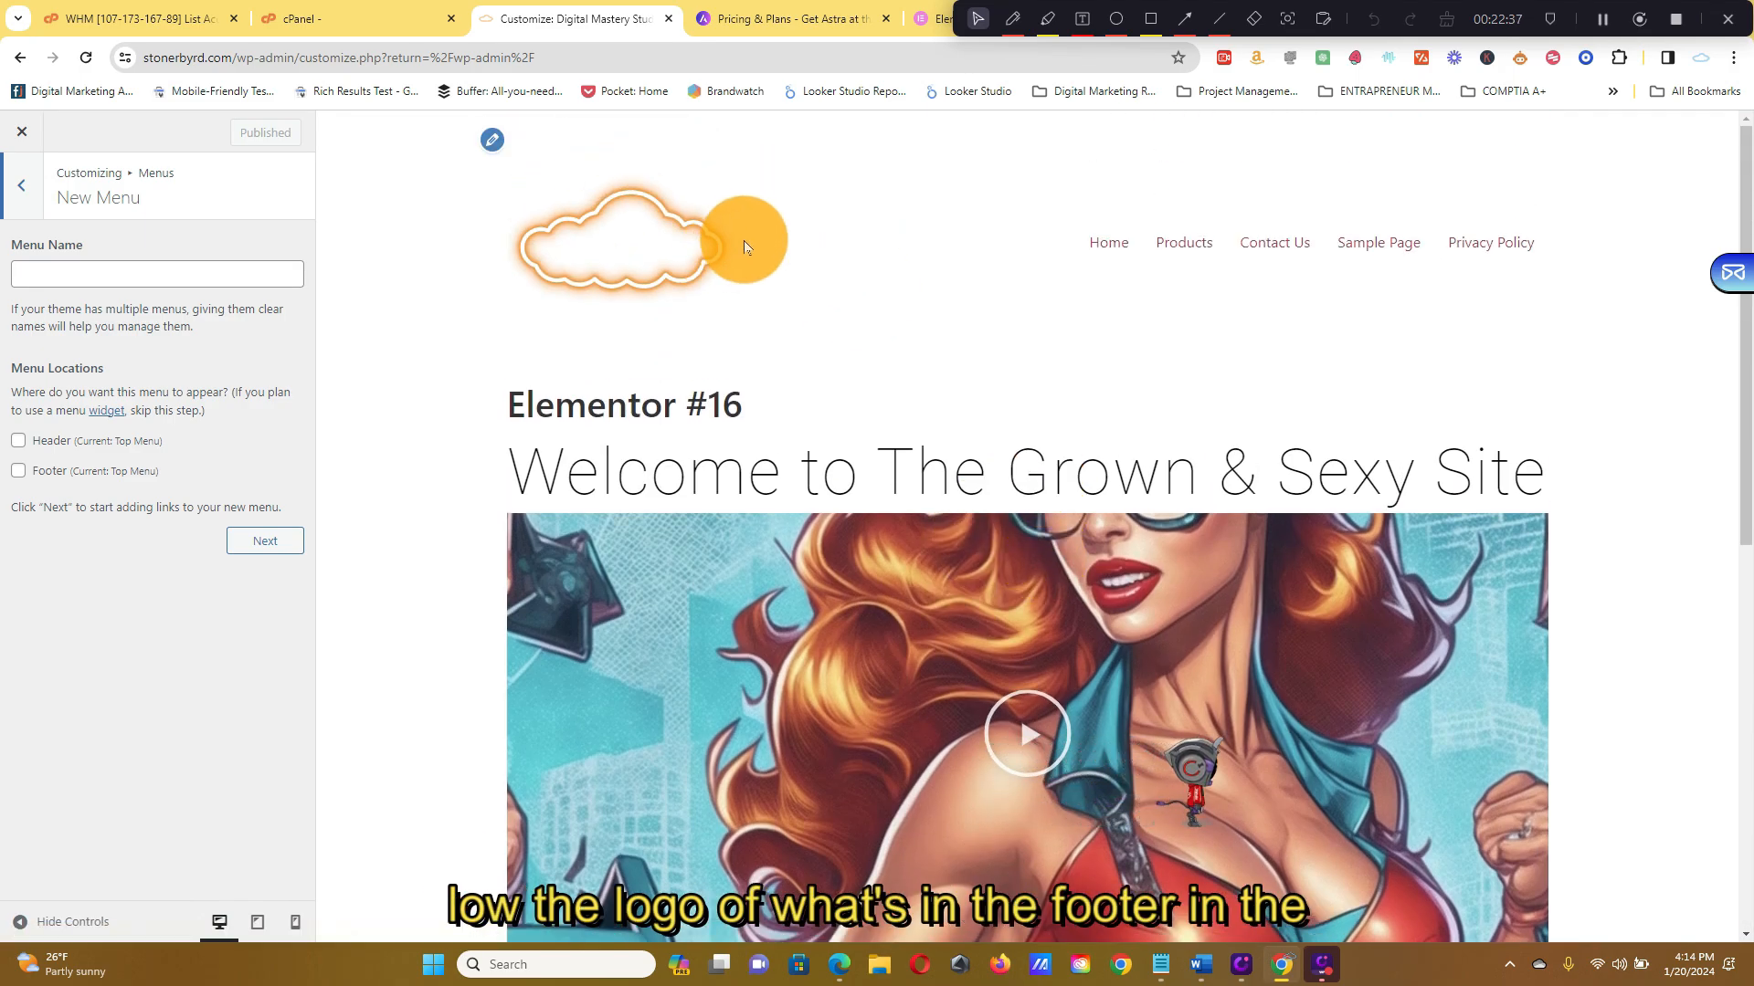
{"action": "scroll", "coordinate": [736, 246], "scroll_direction": "down", "scroll_amount": 6}
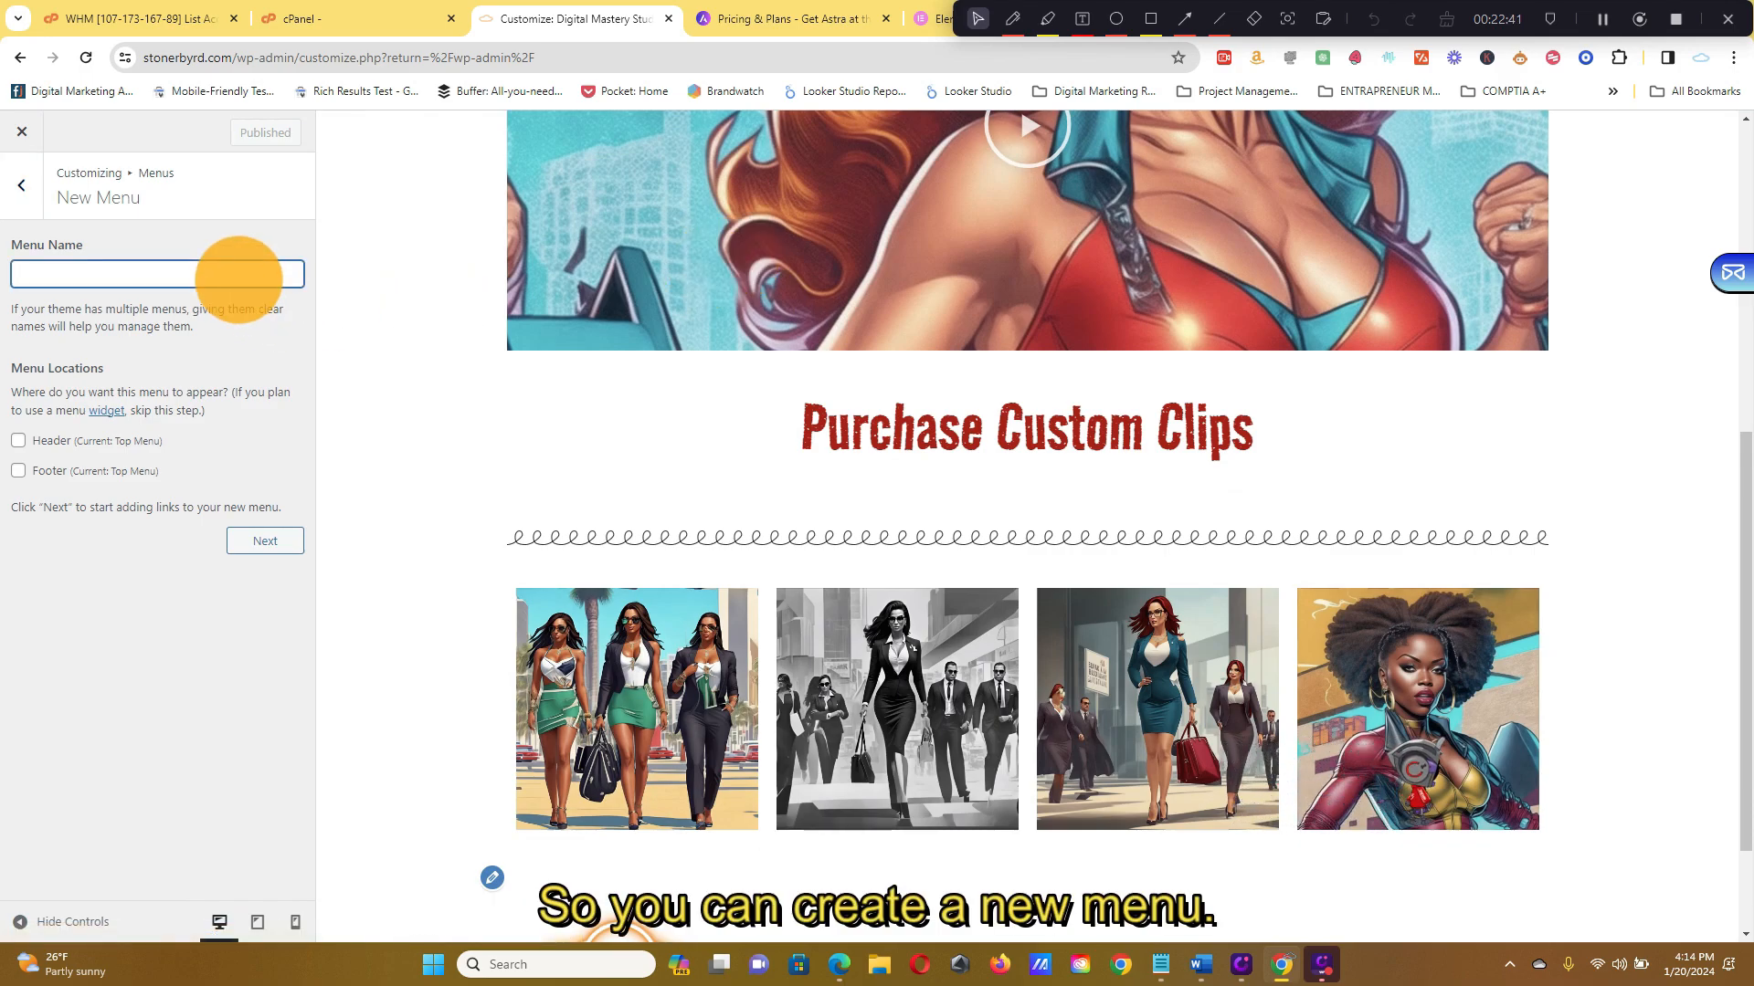
Create a new menu named 'footer' and leave it unassigned from the Footer location
{"action": "type", "text": "ter"}
{"action": "key", "text": "Return"}
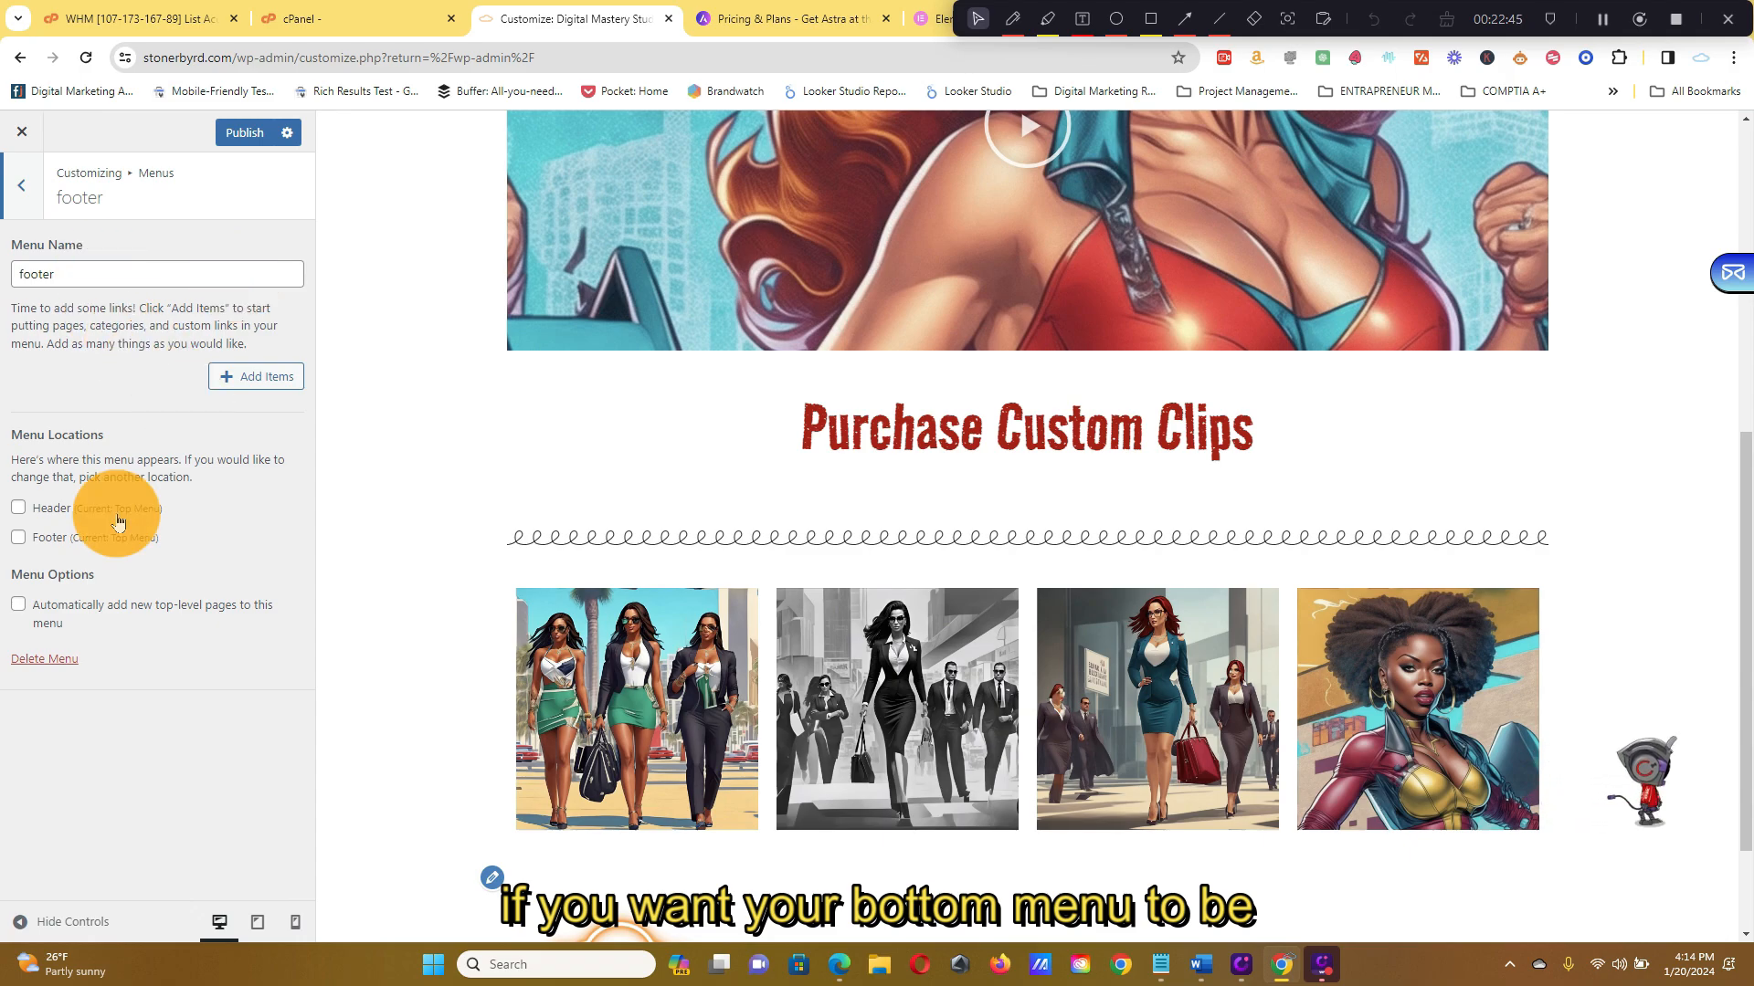
{"action": "left_click", "coordinate": [63, 542]}
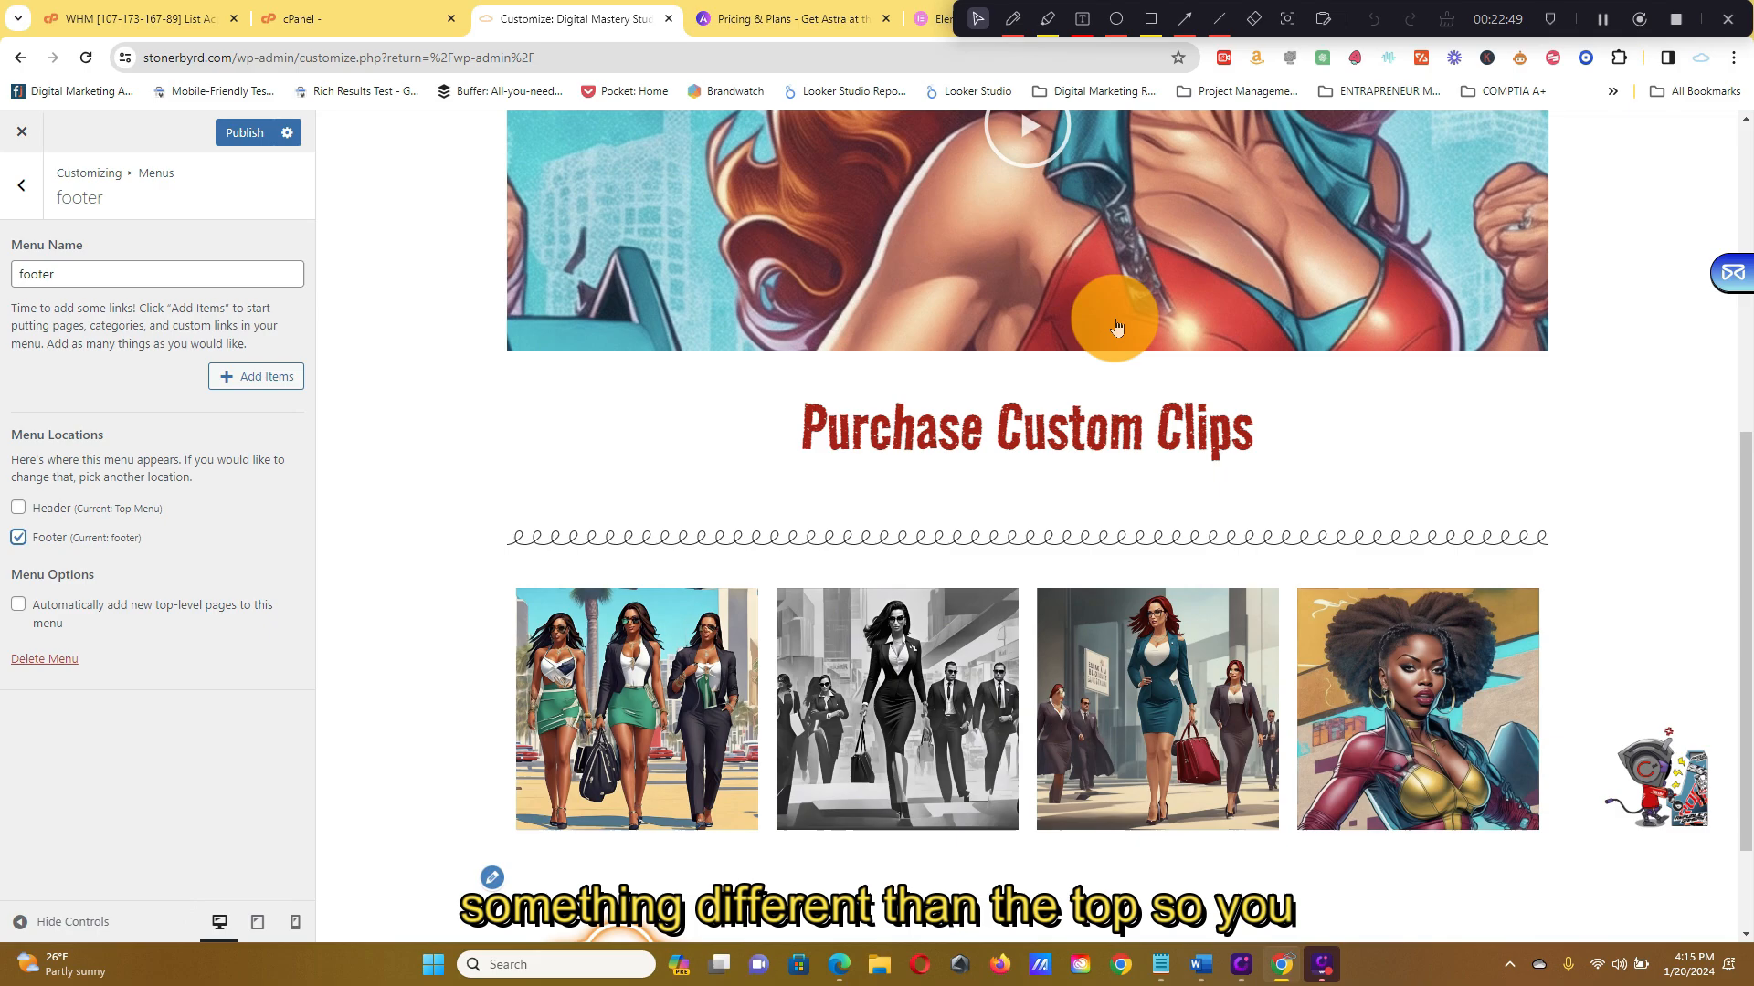
{"action": "scroll", "coordinate": [1160, 338], "scroll_direction": "up", "scroll_amount": 7}
{"action": "scroll", "coordinate": [1484, 310], "scroll_direction": "down", "scroll_amount": 8}
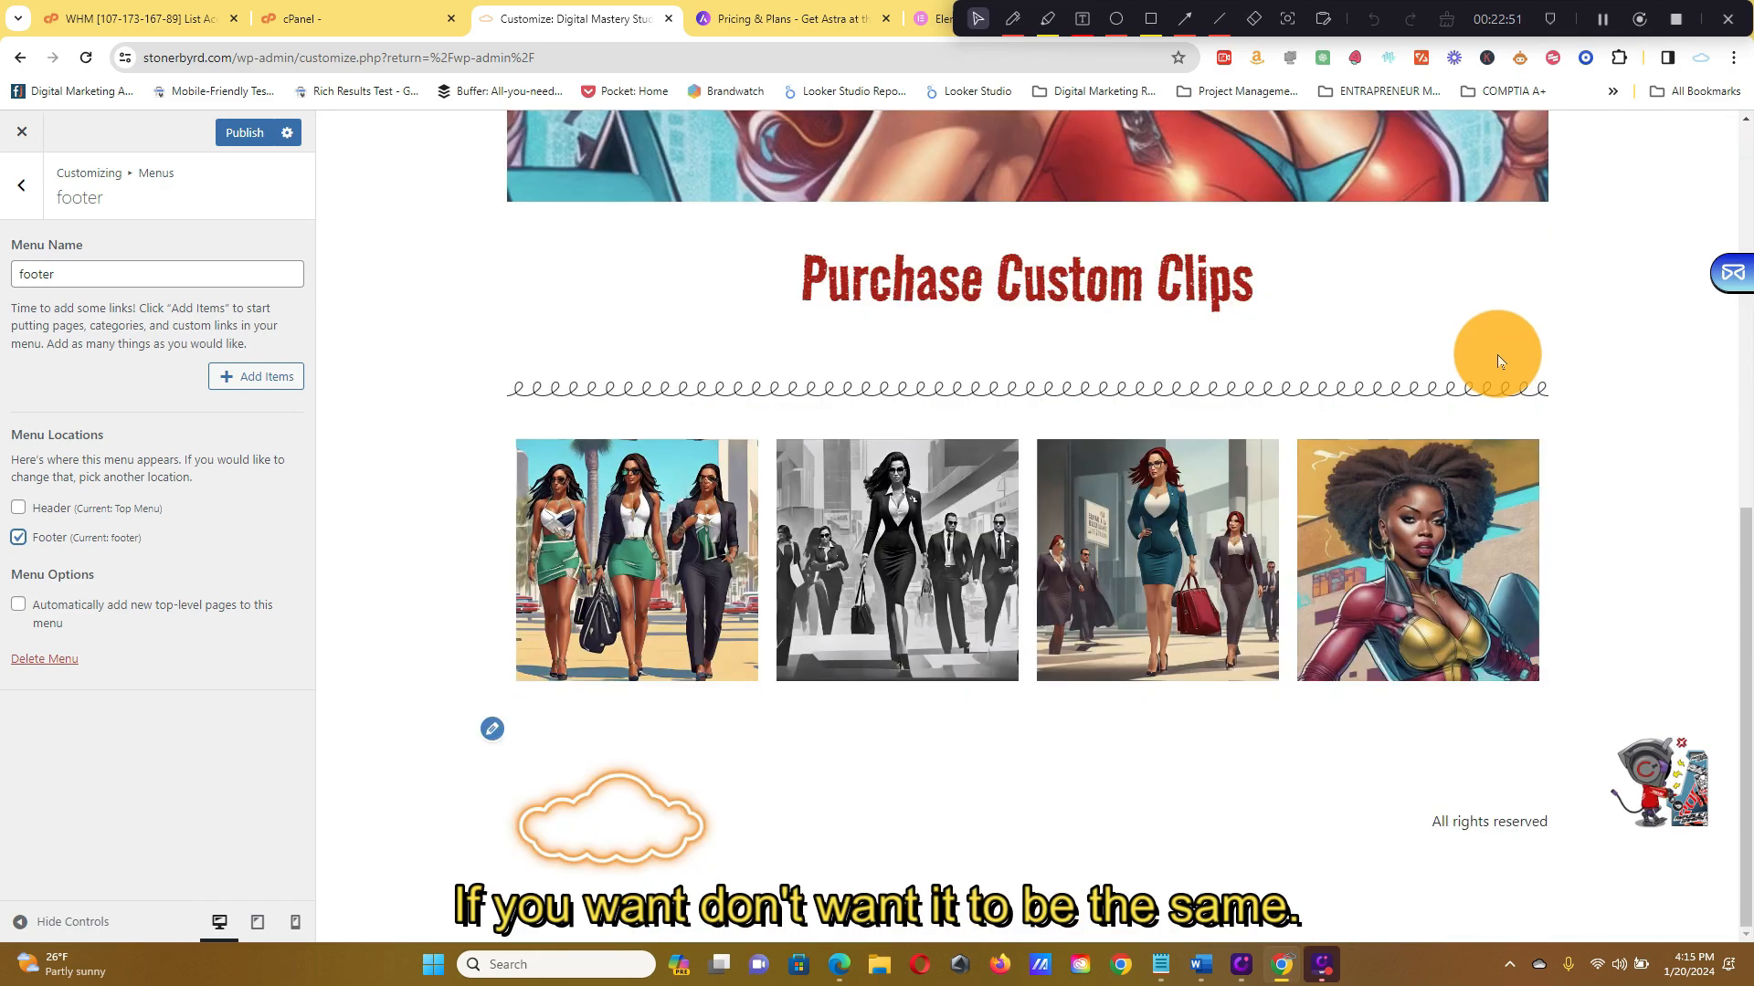
{"action": "scroll", "coordinate": [1527, 403], "scroll_direction": "up", "scroll_amount": 8}
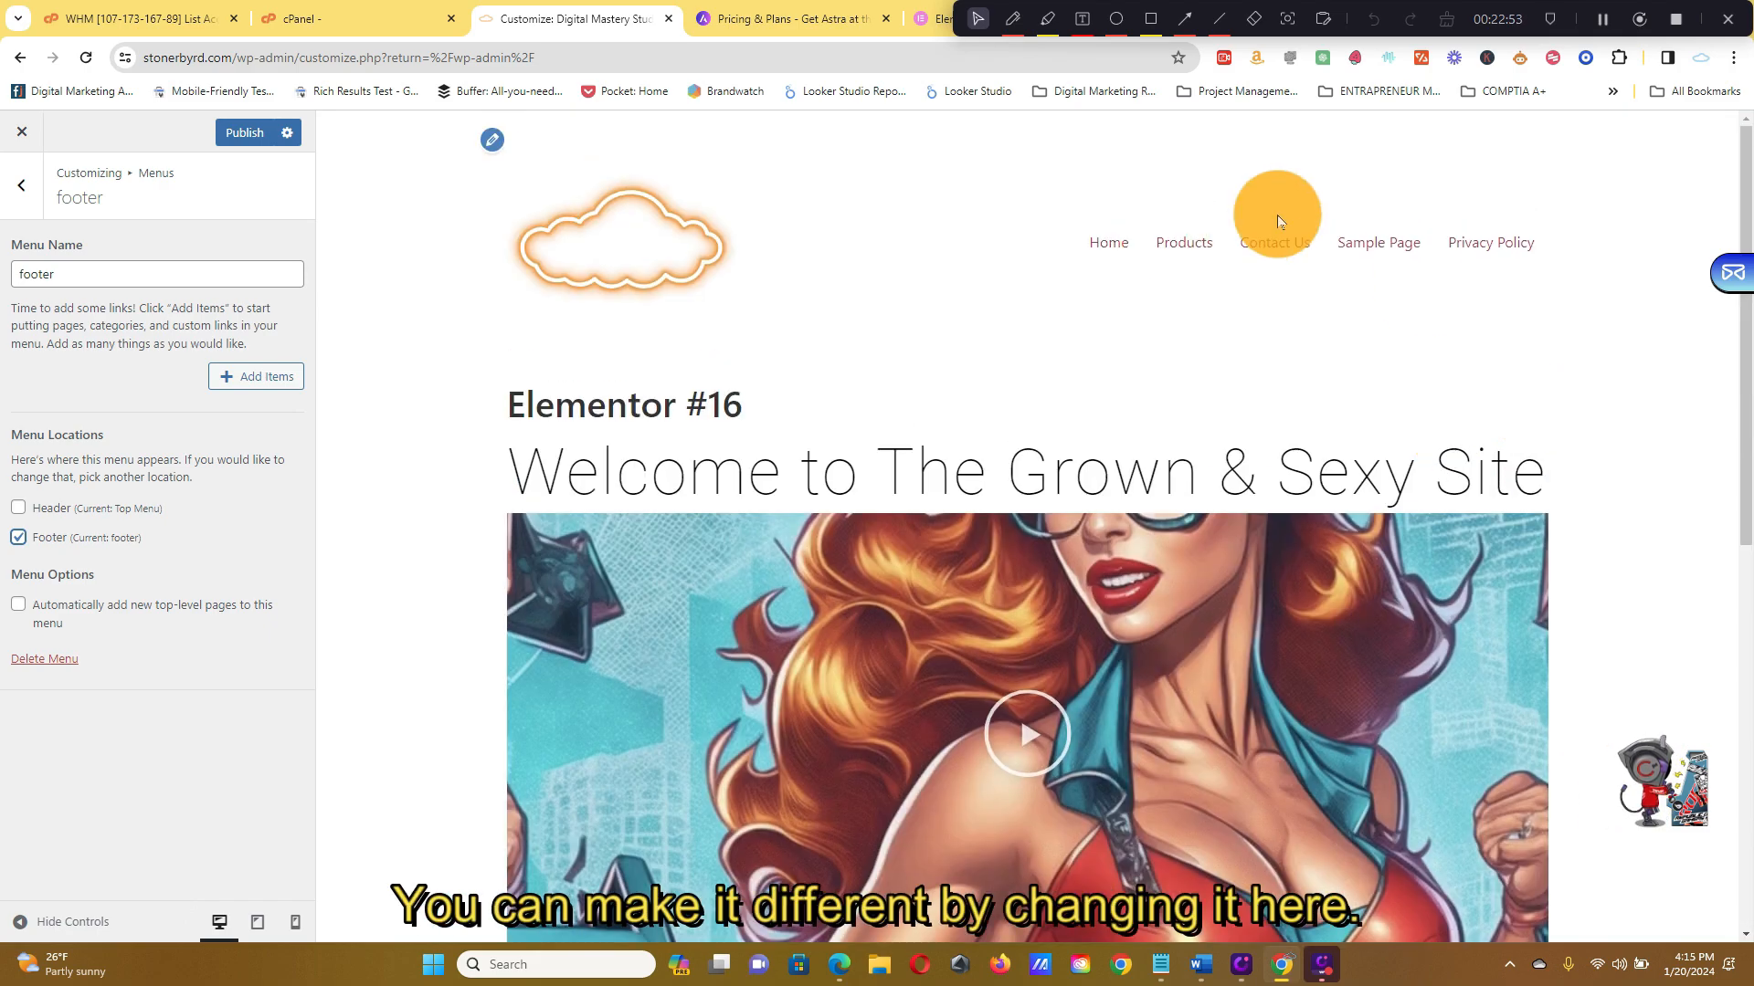
{"action": "scroll", "coordinate": [1438, 284], "scroll_direction": "down", "scroll_amount": 8}
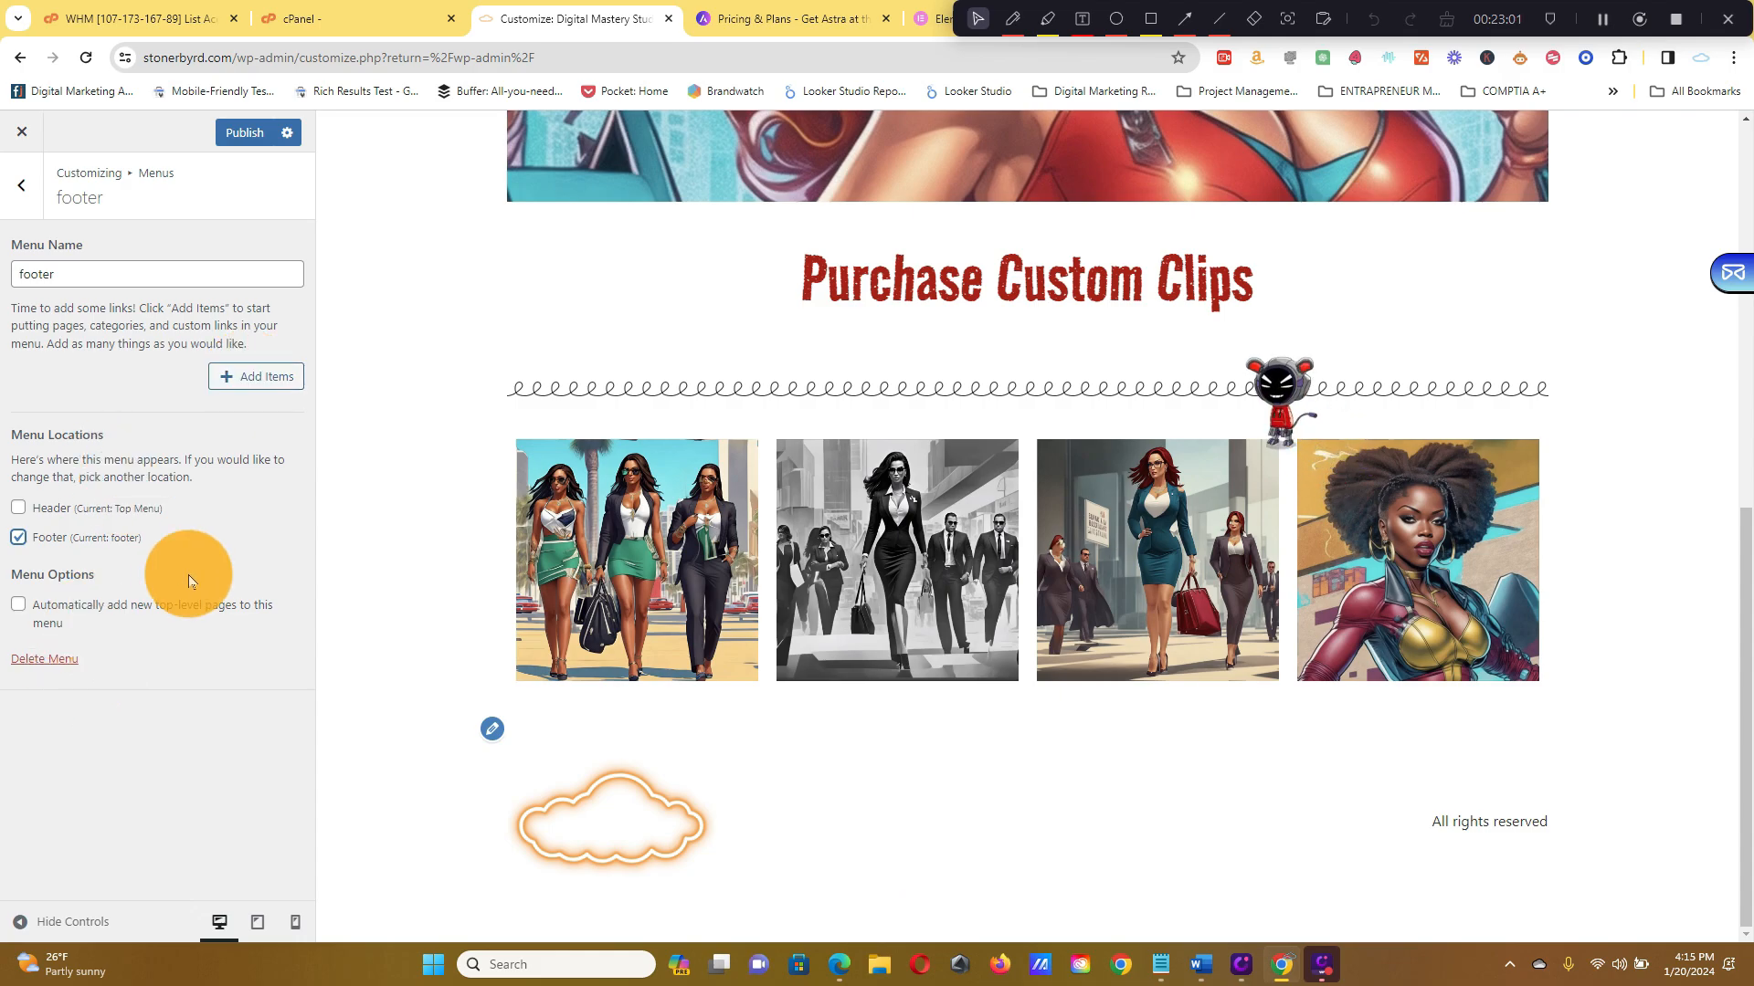
{"action": "left_click", "coordinate": [41, 532]}
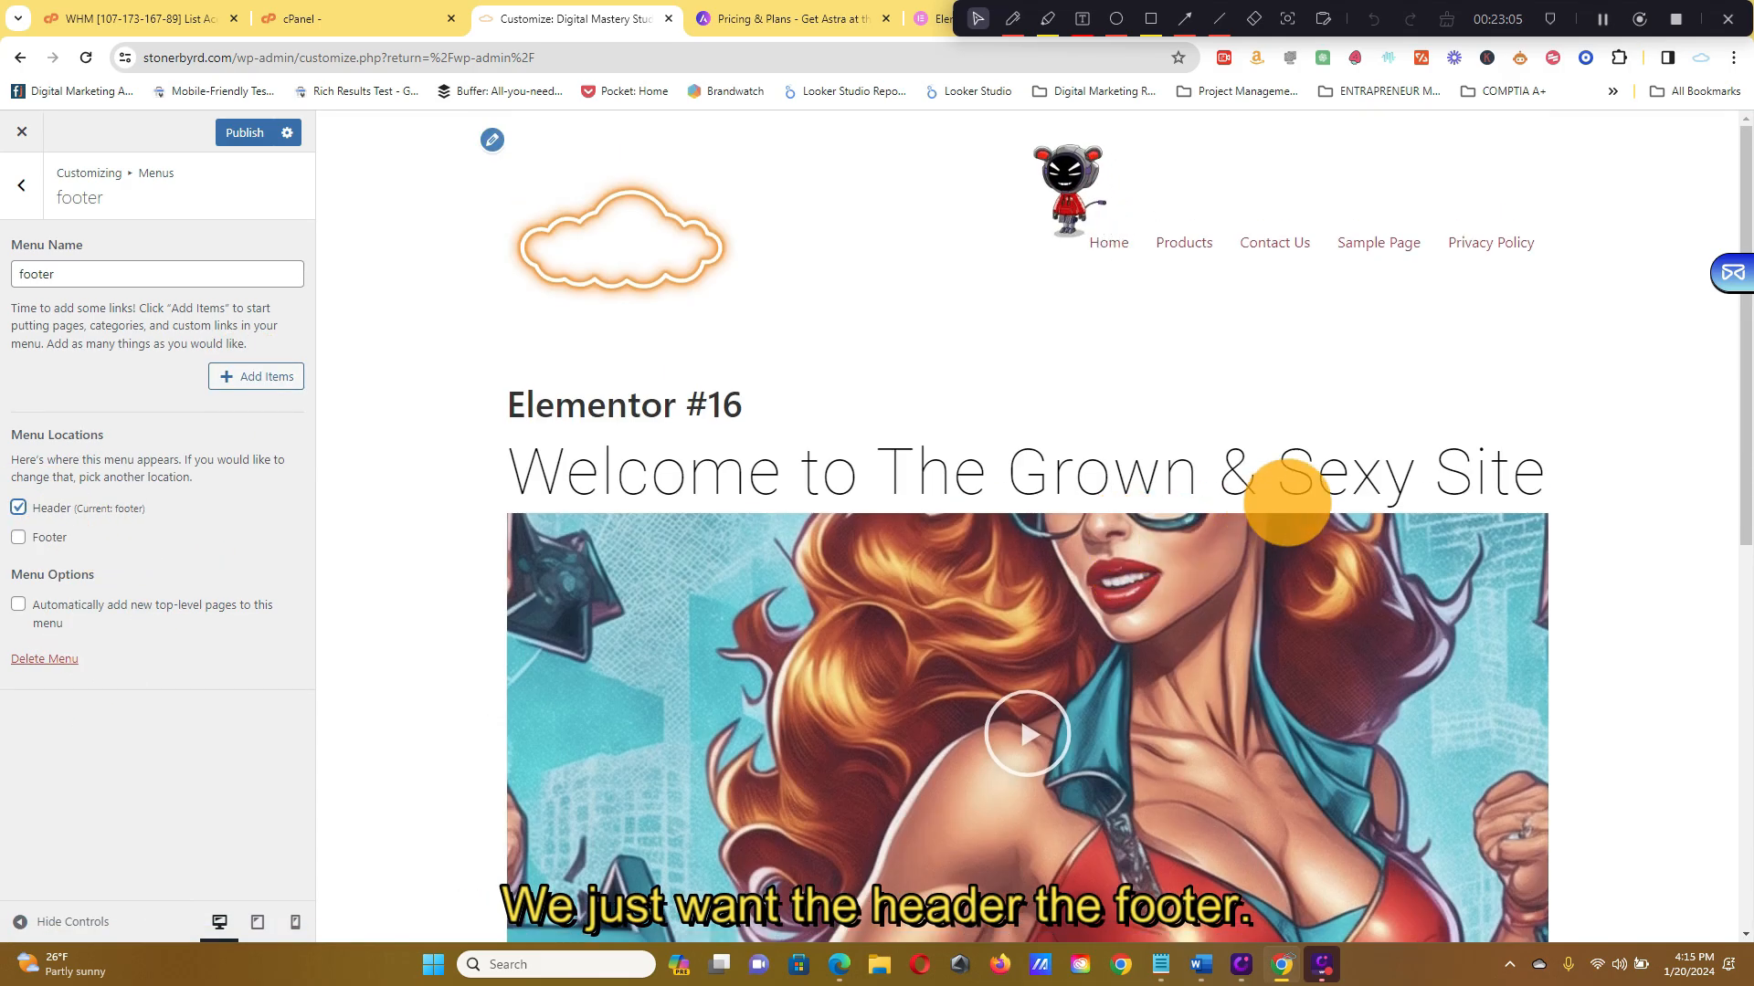
{"action": "left_click", "coordinate": [28, 539]}
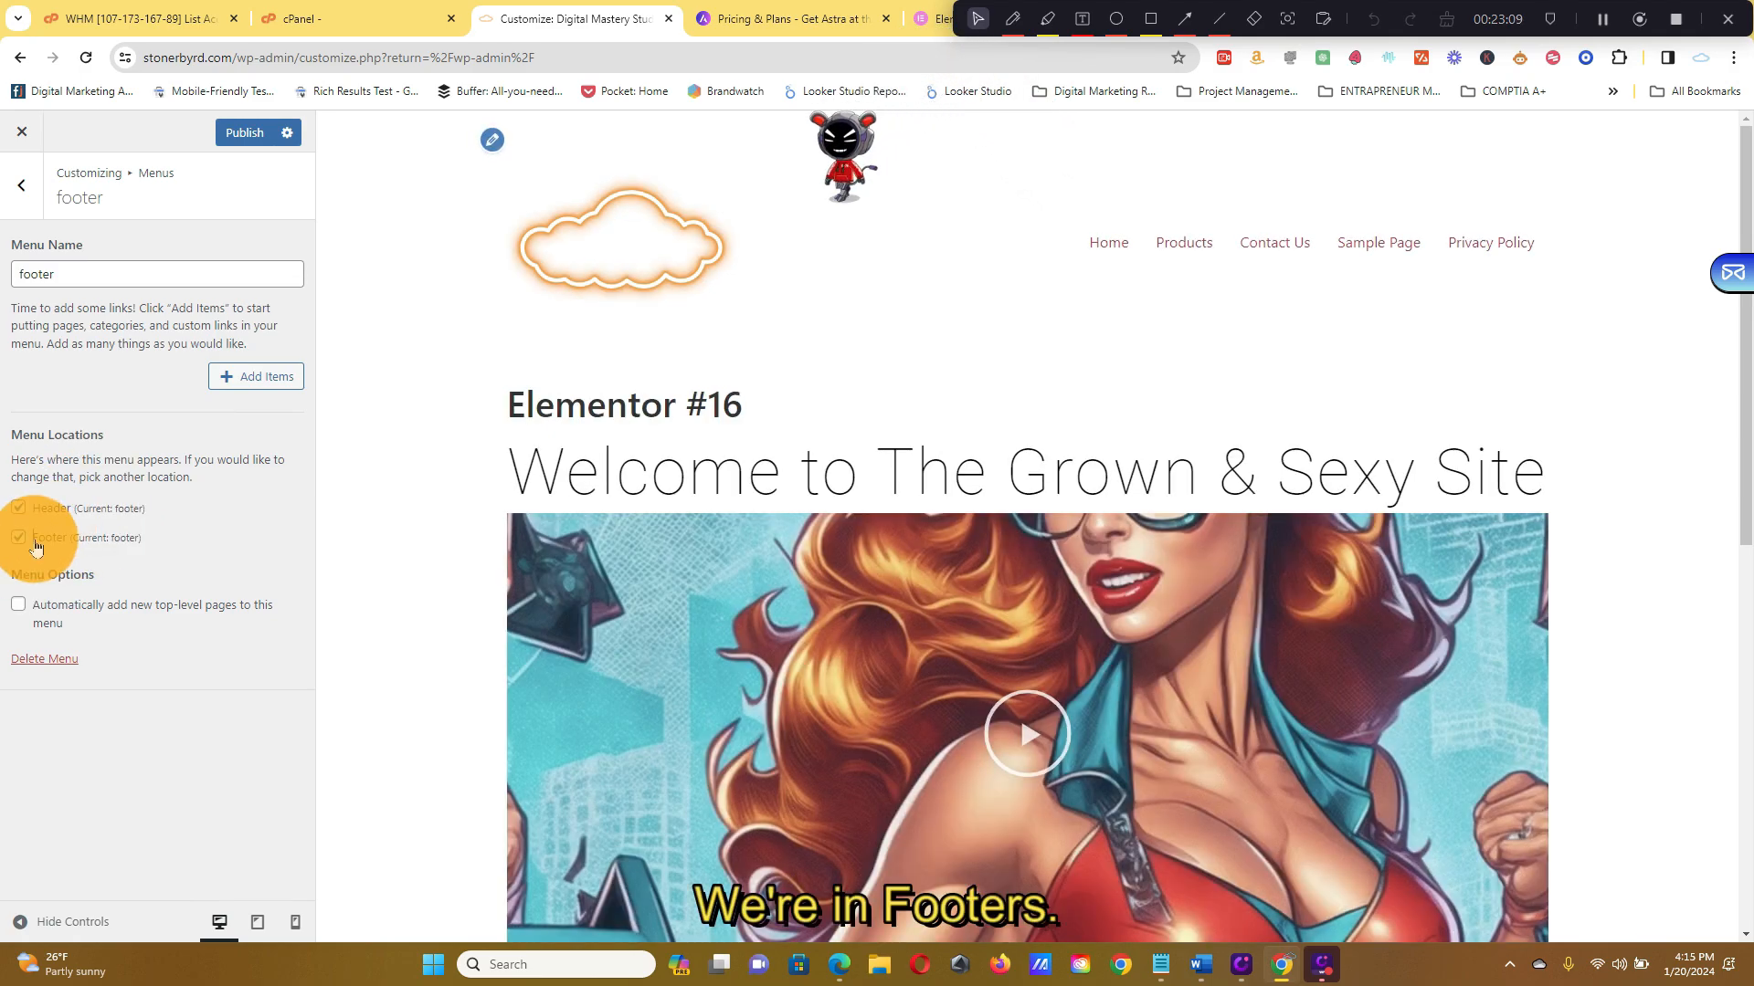
{"action": "left_click", "coordinate": [27, 538]}
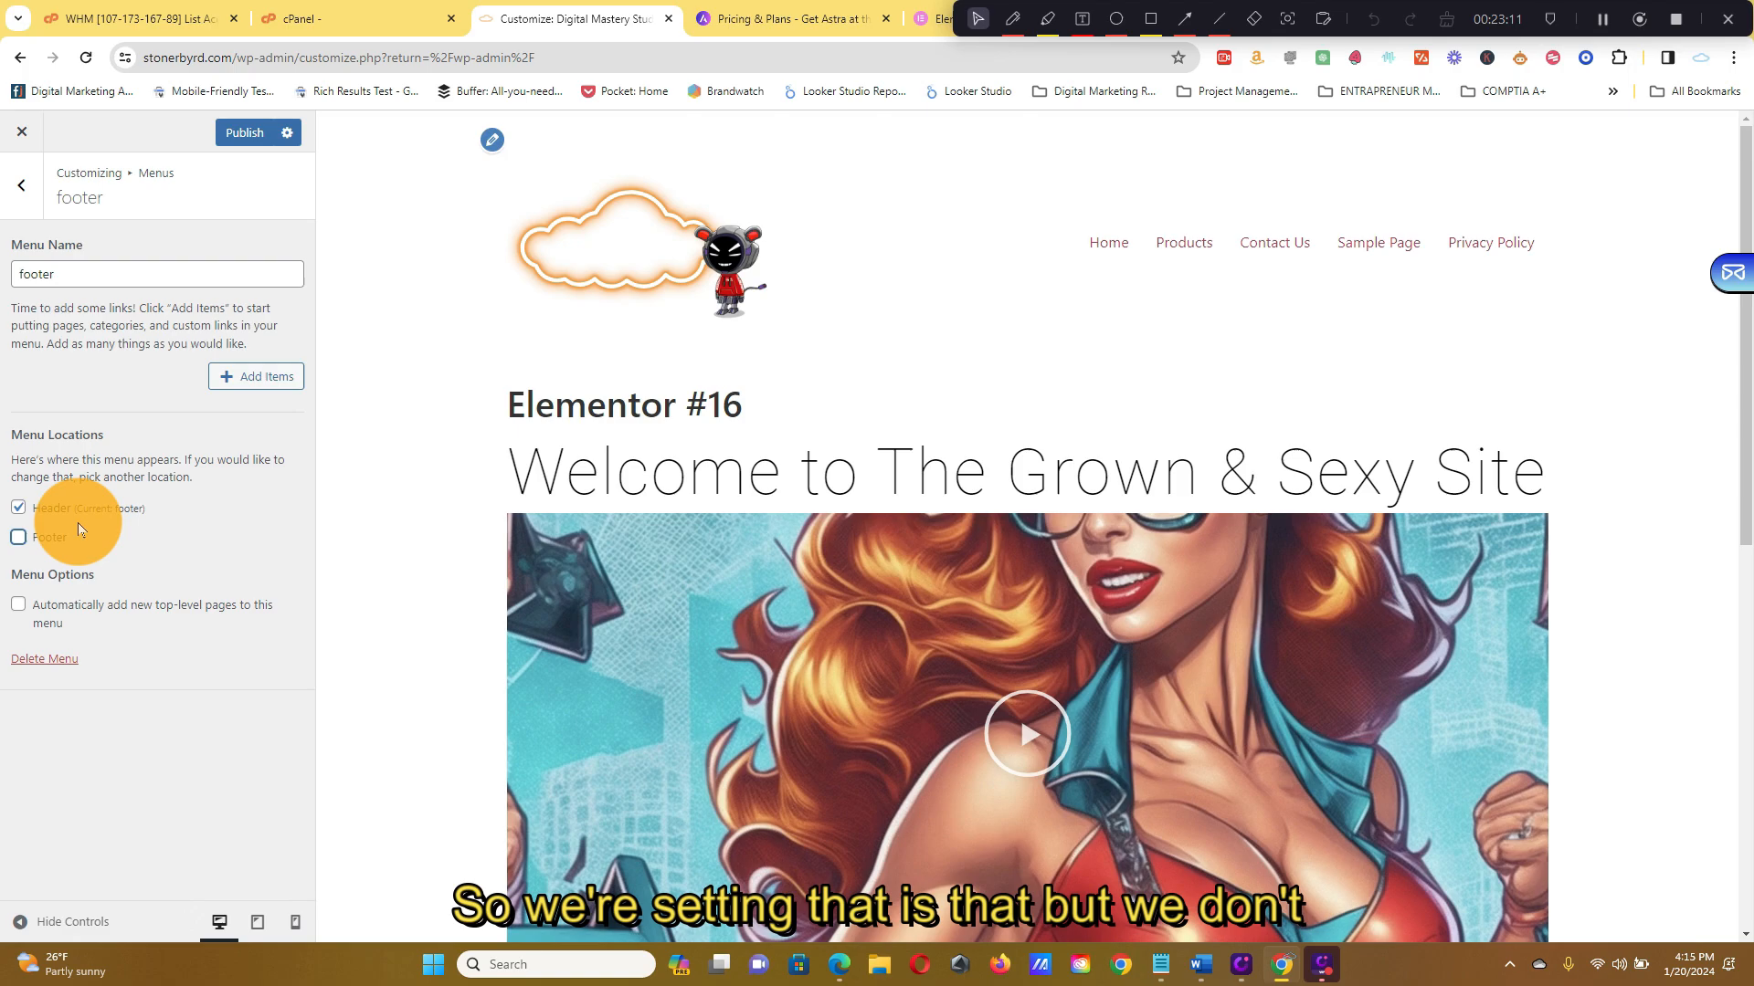
Review the Top Menu items, then return to the Customizer's main section list
{"action": "left_click", "coordinate": [21, 186]}
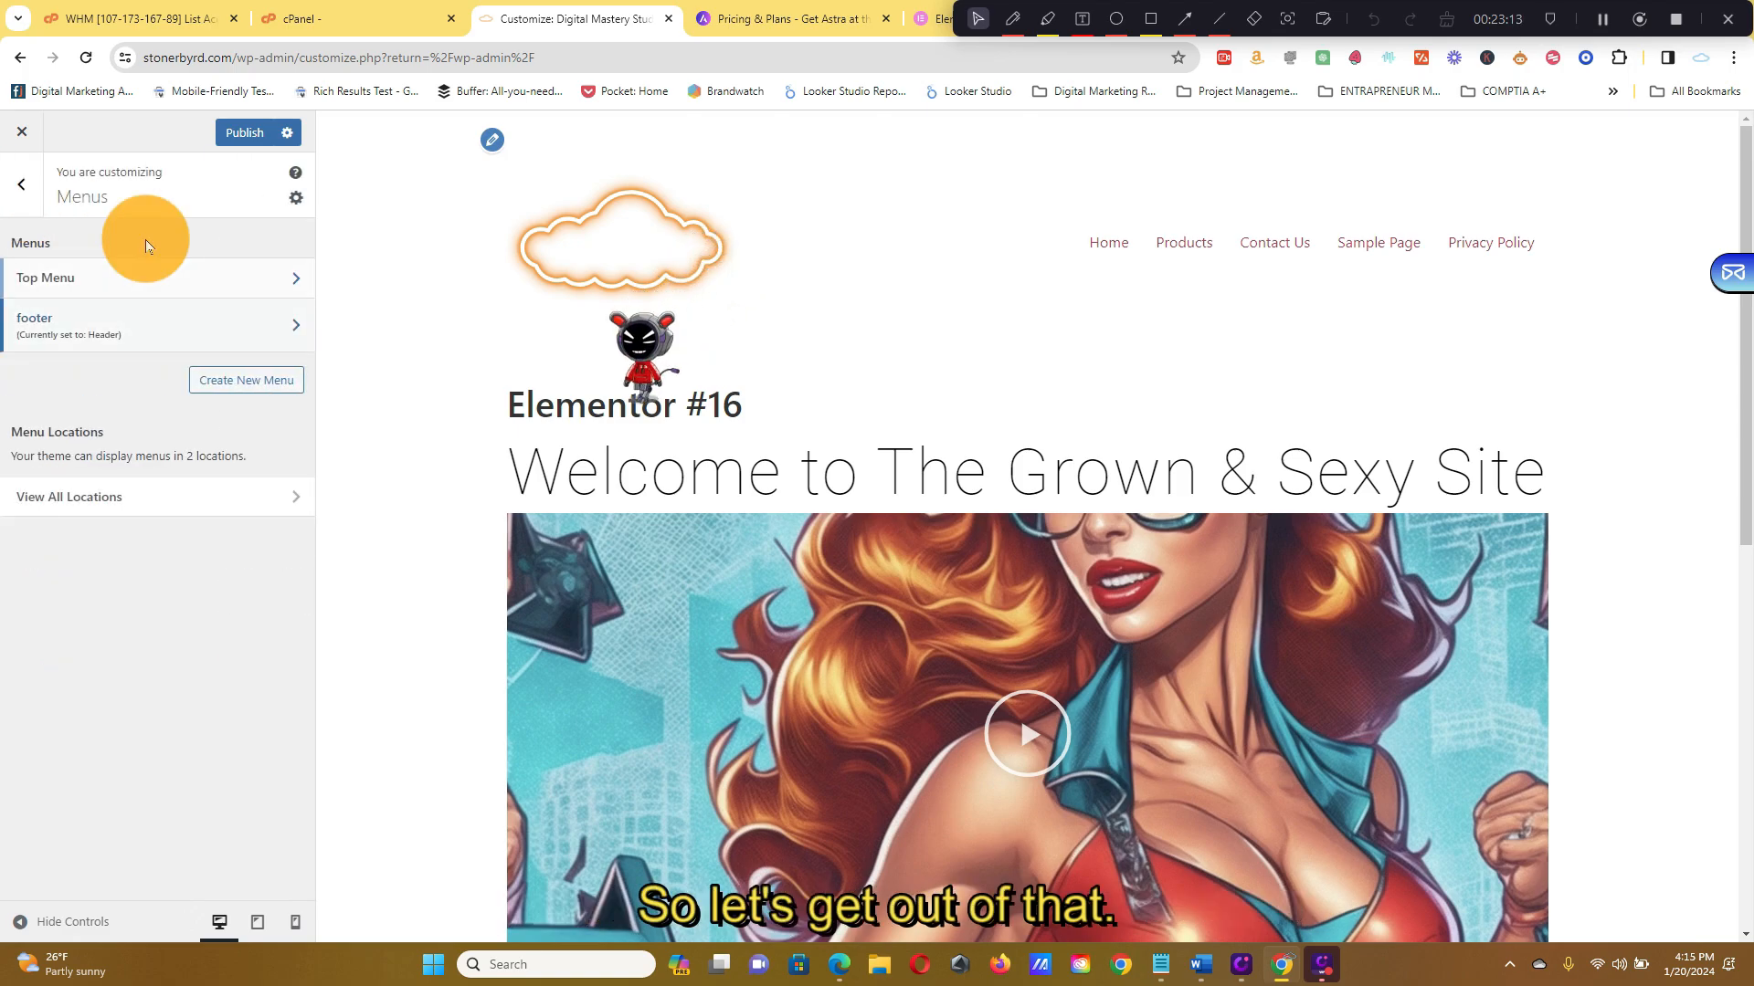
{"action": "left_click", "coordinate": [182, 286]}
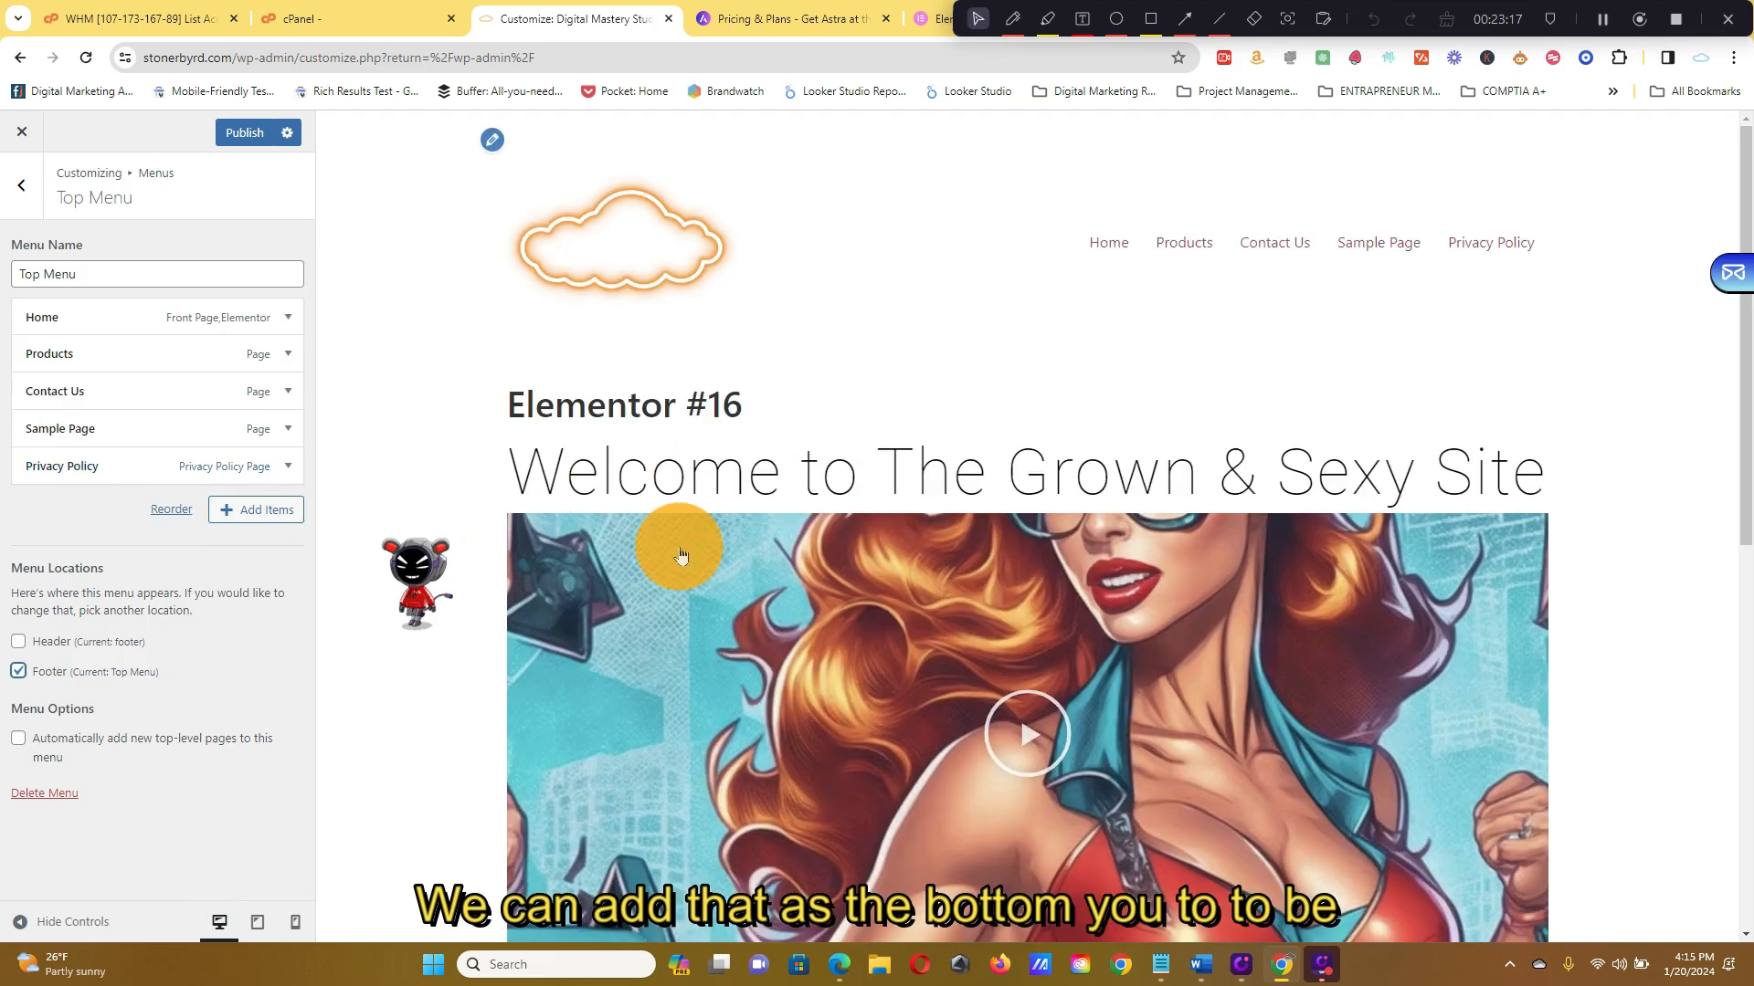
{"action": "scroll", "coordinate": [945, 440], "scroll_direction": "down", "scroll_amount": 10}
{"action": "scroll", "coordinate": [1208, 838], "scroll_direction": "up", "scroll_amount": 10}
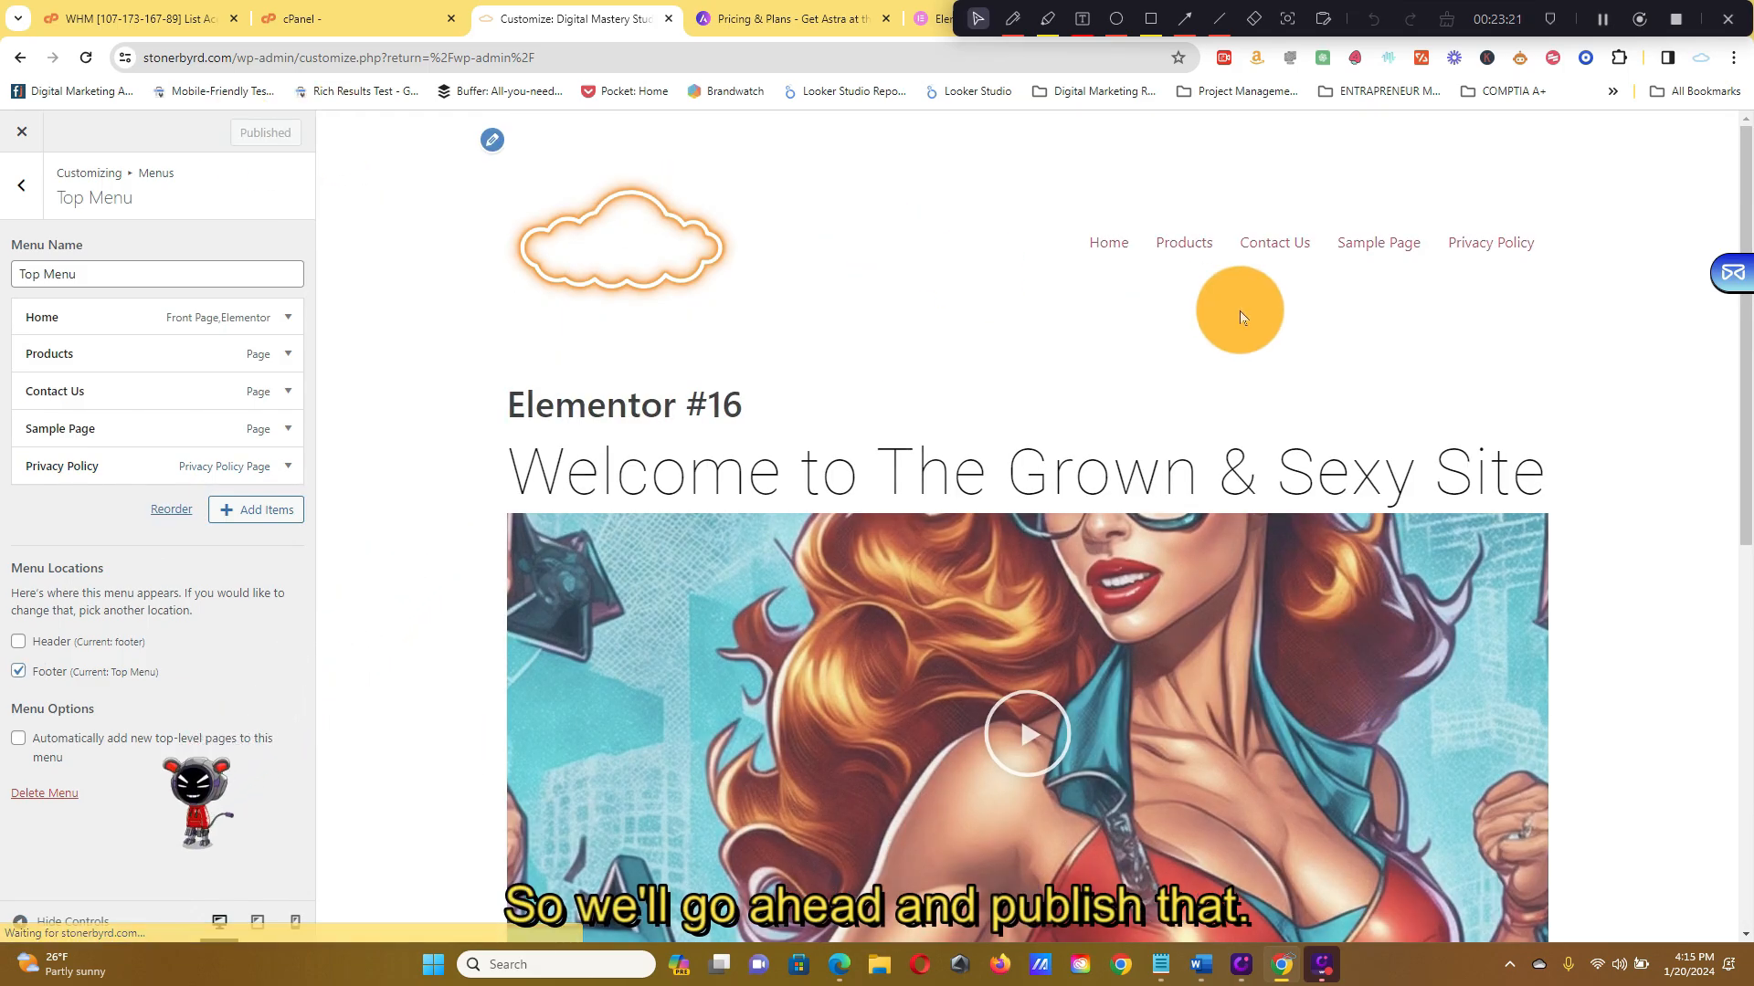
{"action": "left_click", "coordinate": [18, 187]}
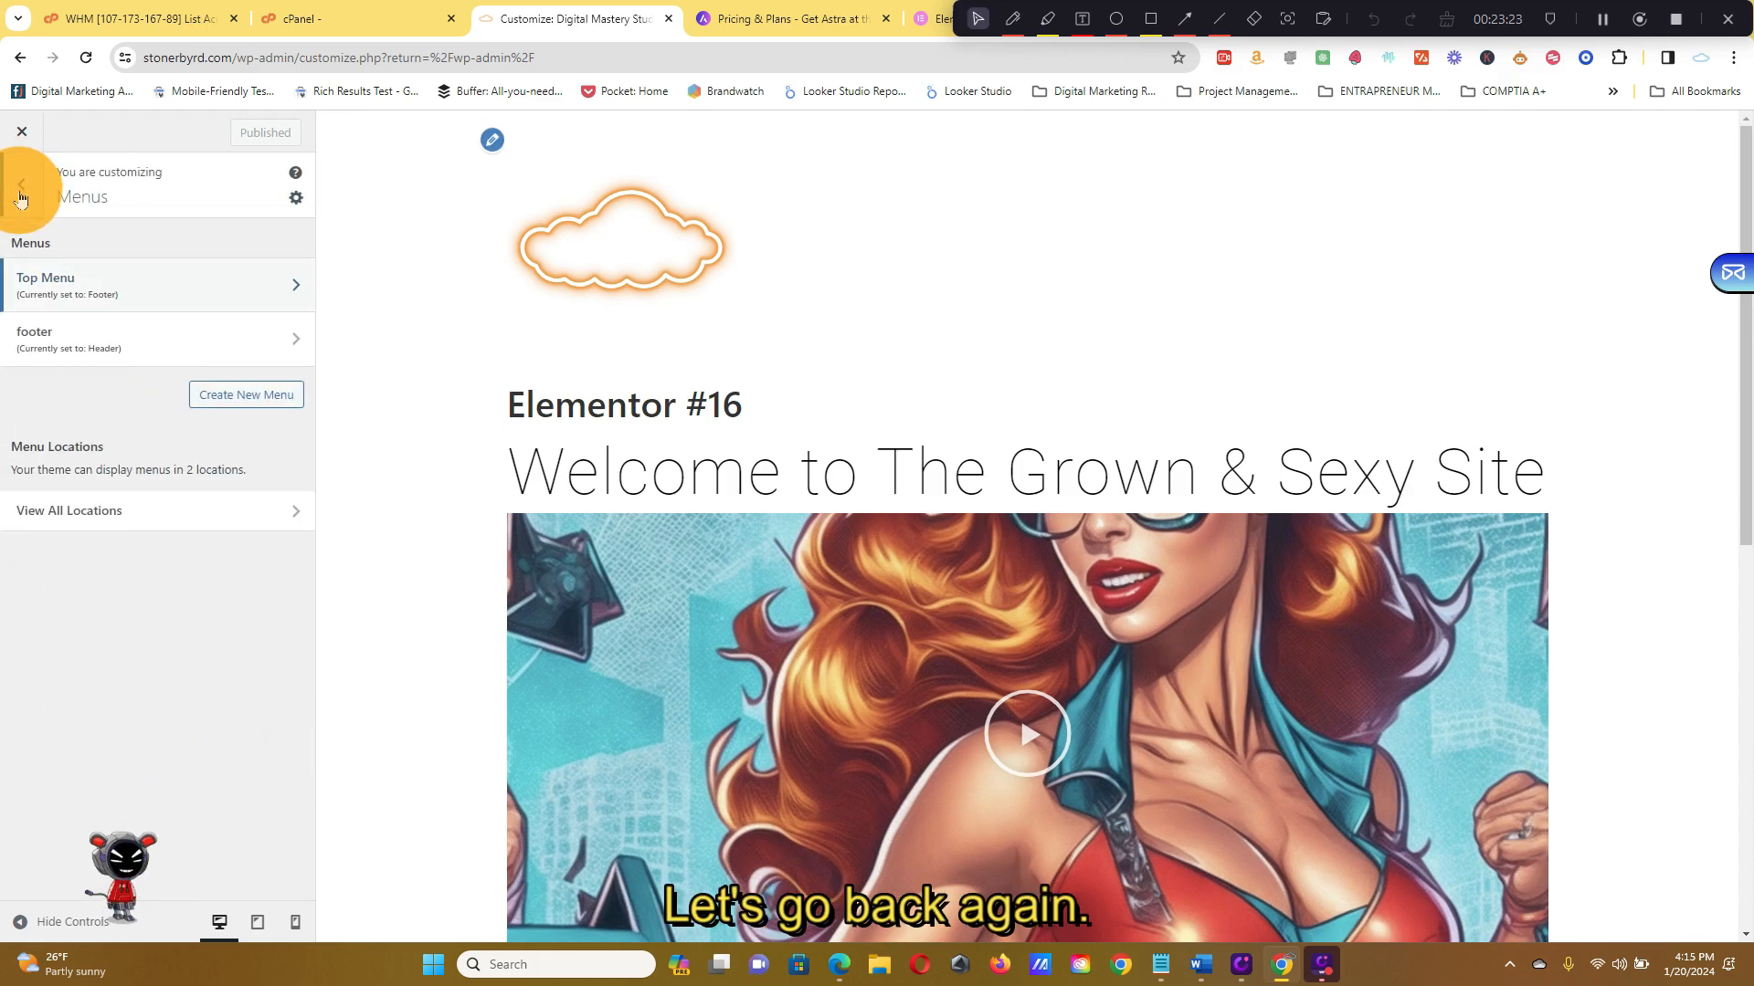
{"action": "left_click", "coordinate": [19, 187]}
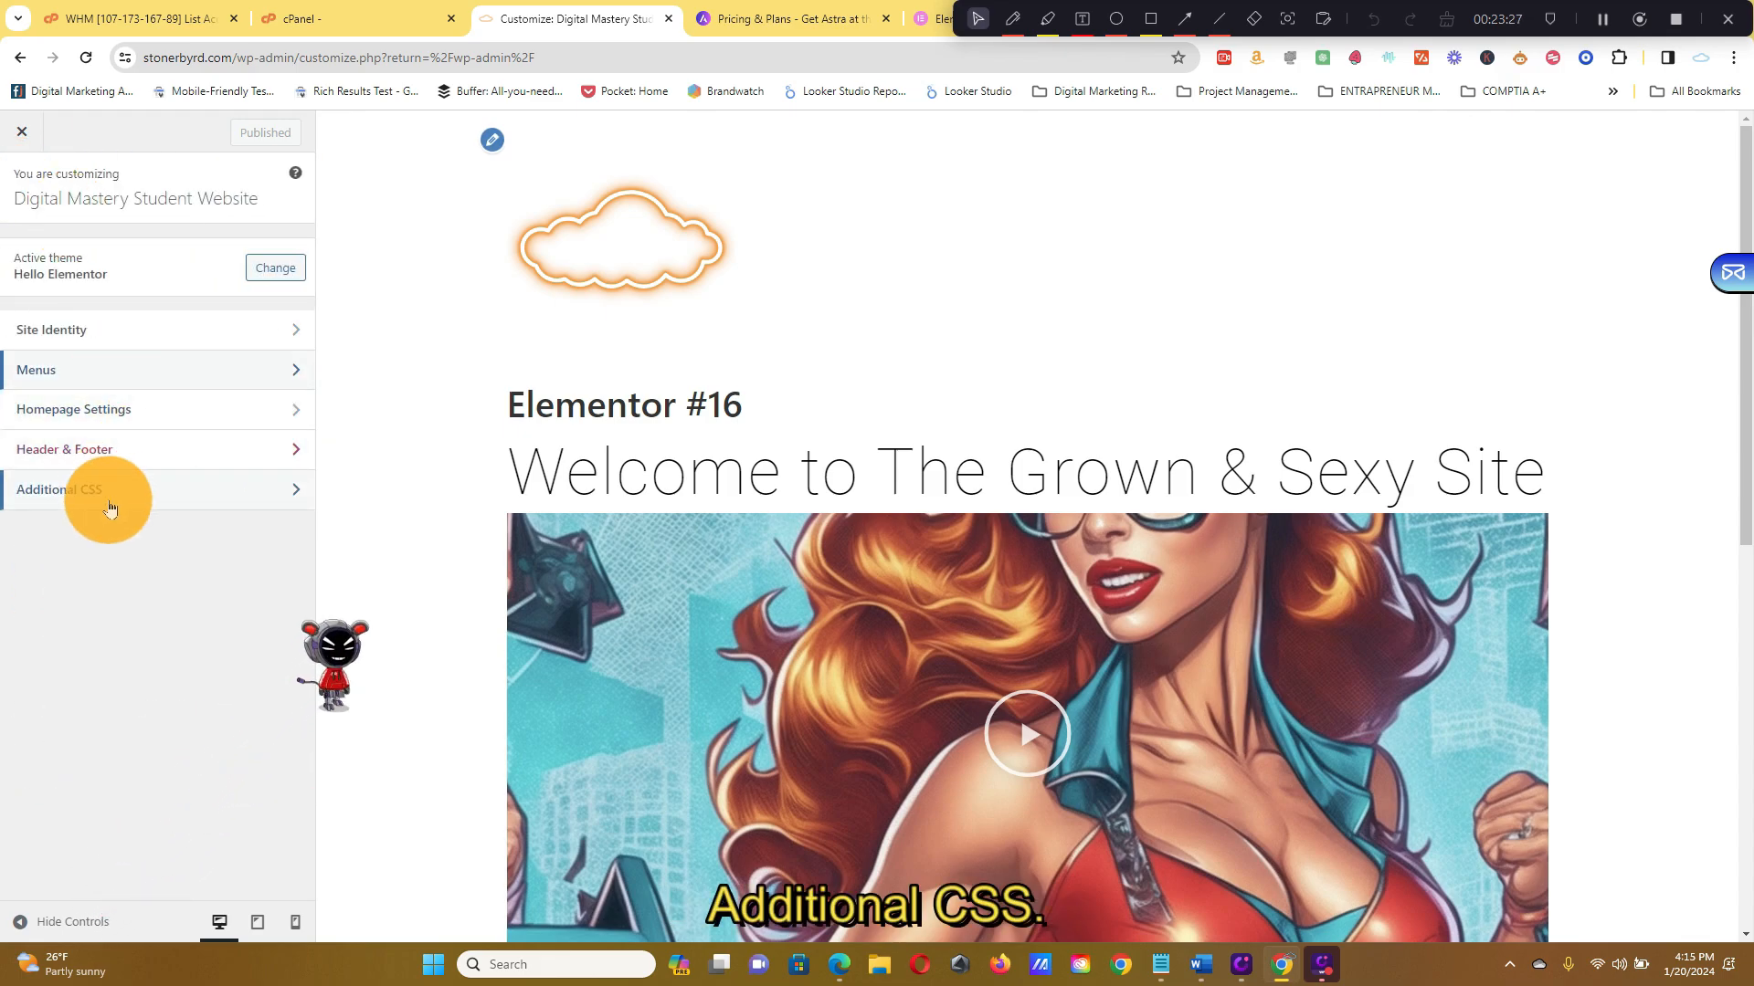
Open Homepage Settings and look over the posts page choices
{"action": "left_click", "coordinate": [144, 339]}
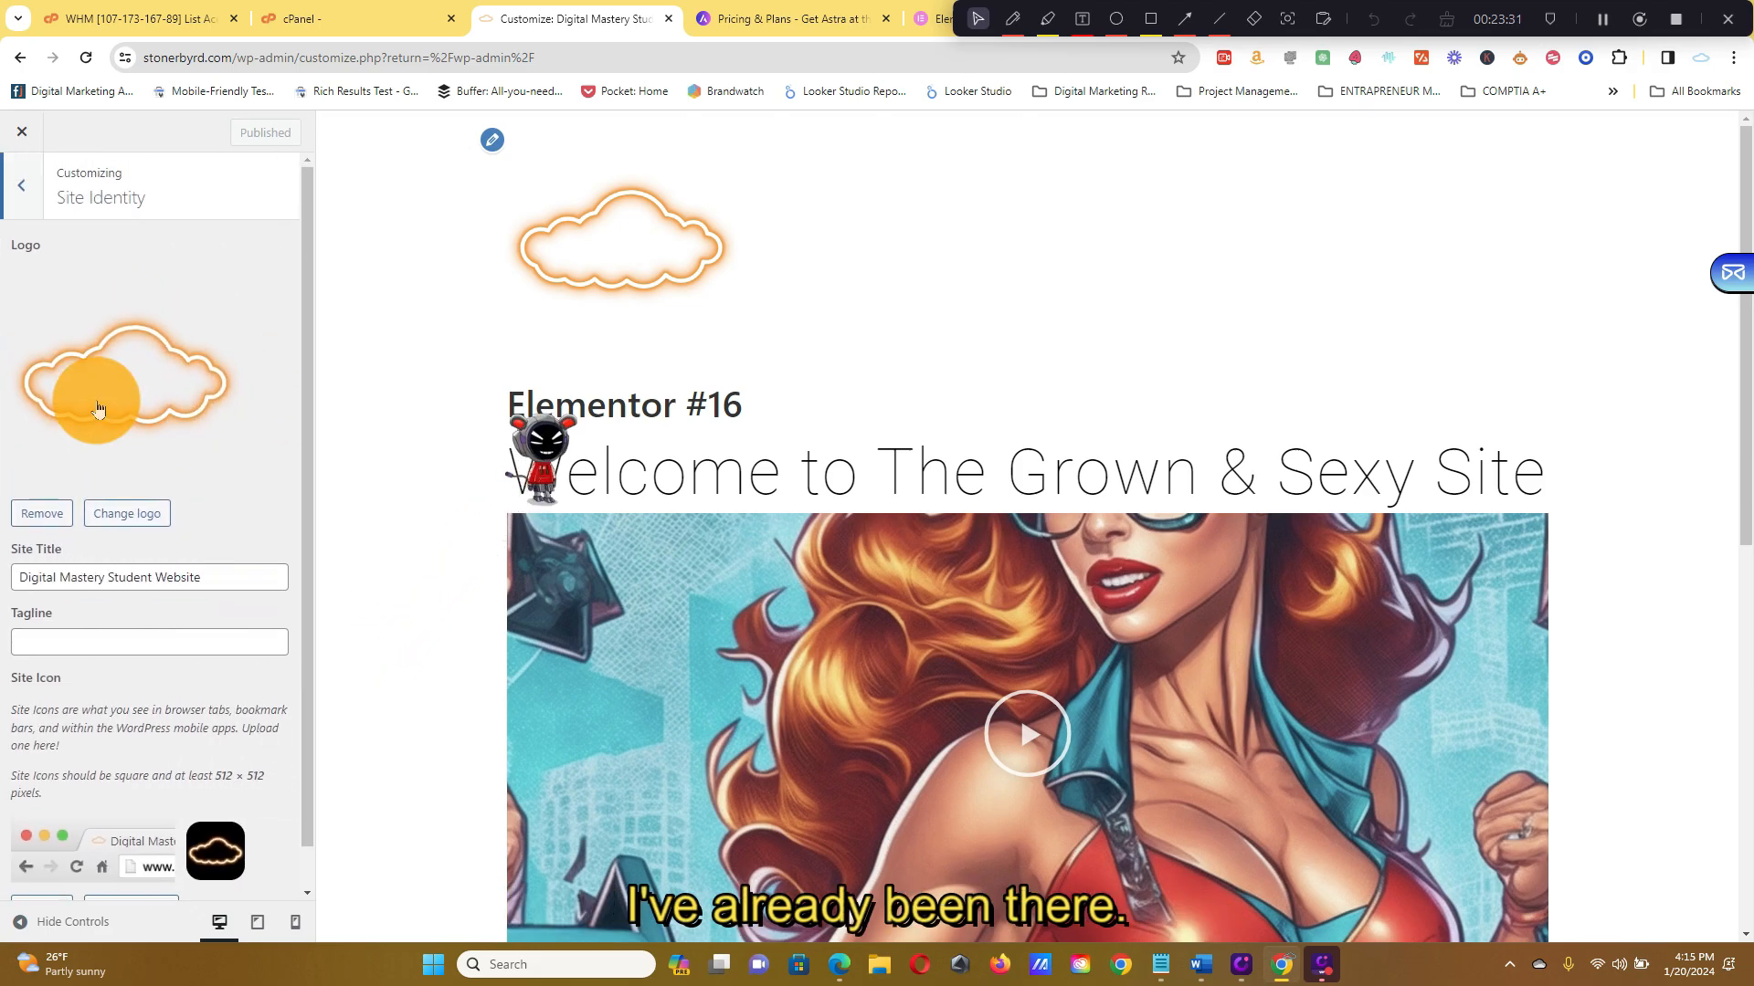
{"action": "left_click", "coordinate": [21, 185]}
{"action": "left_click", "coordinate": [137, 407]}
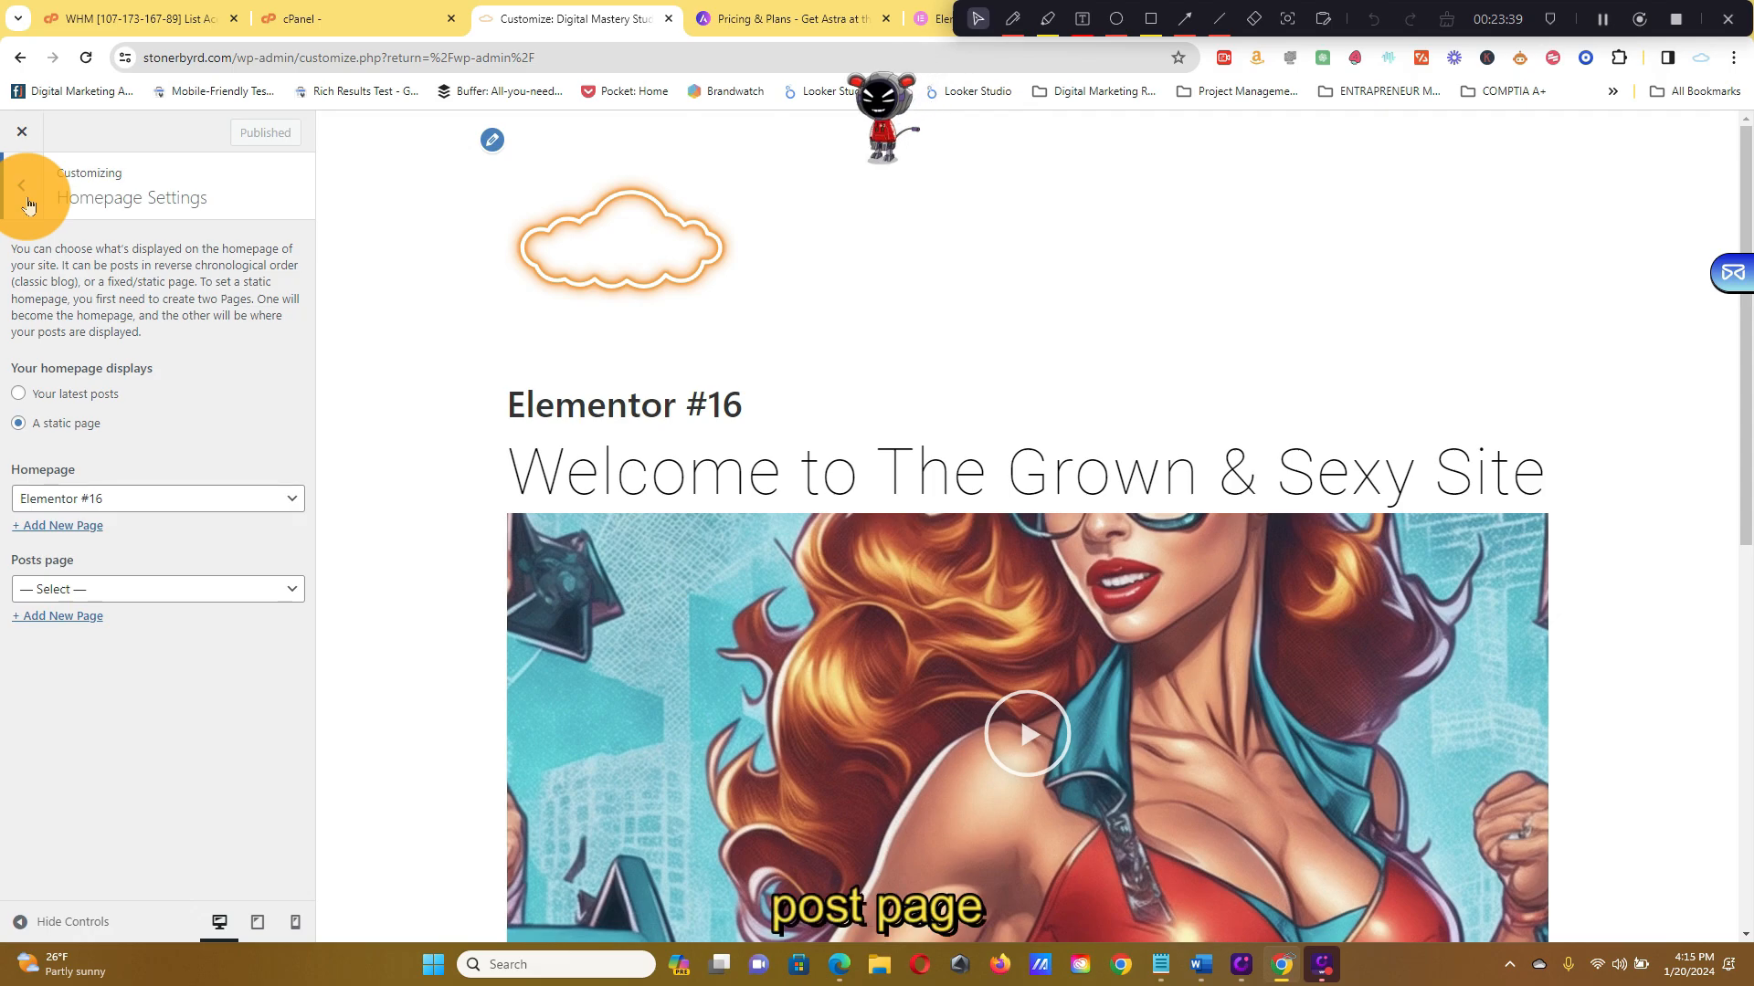
{"action": "left_click", "coordinate": [213, 594]}
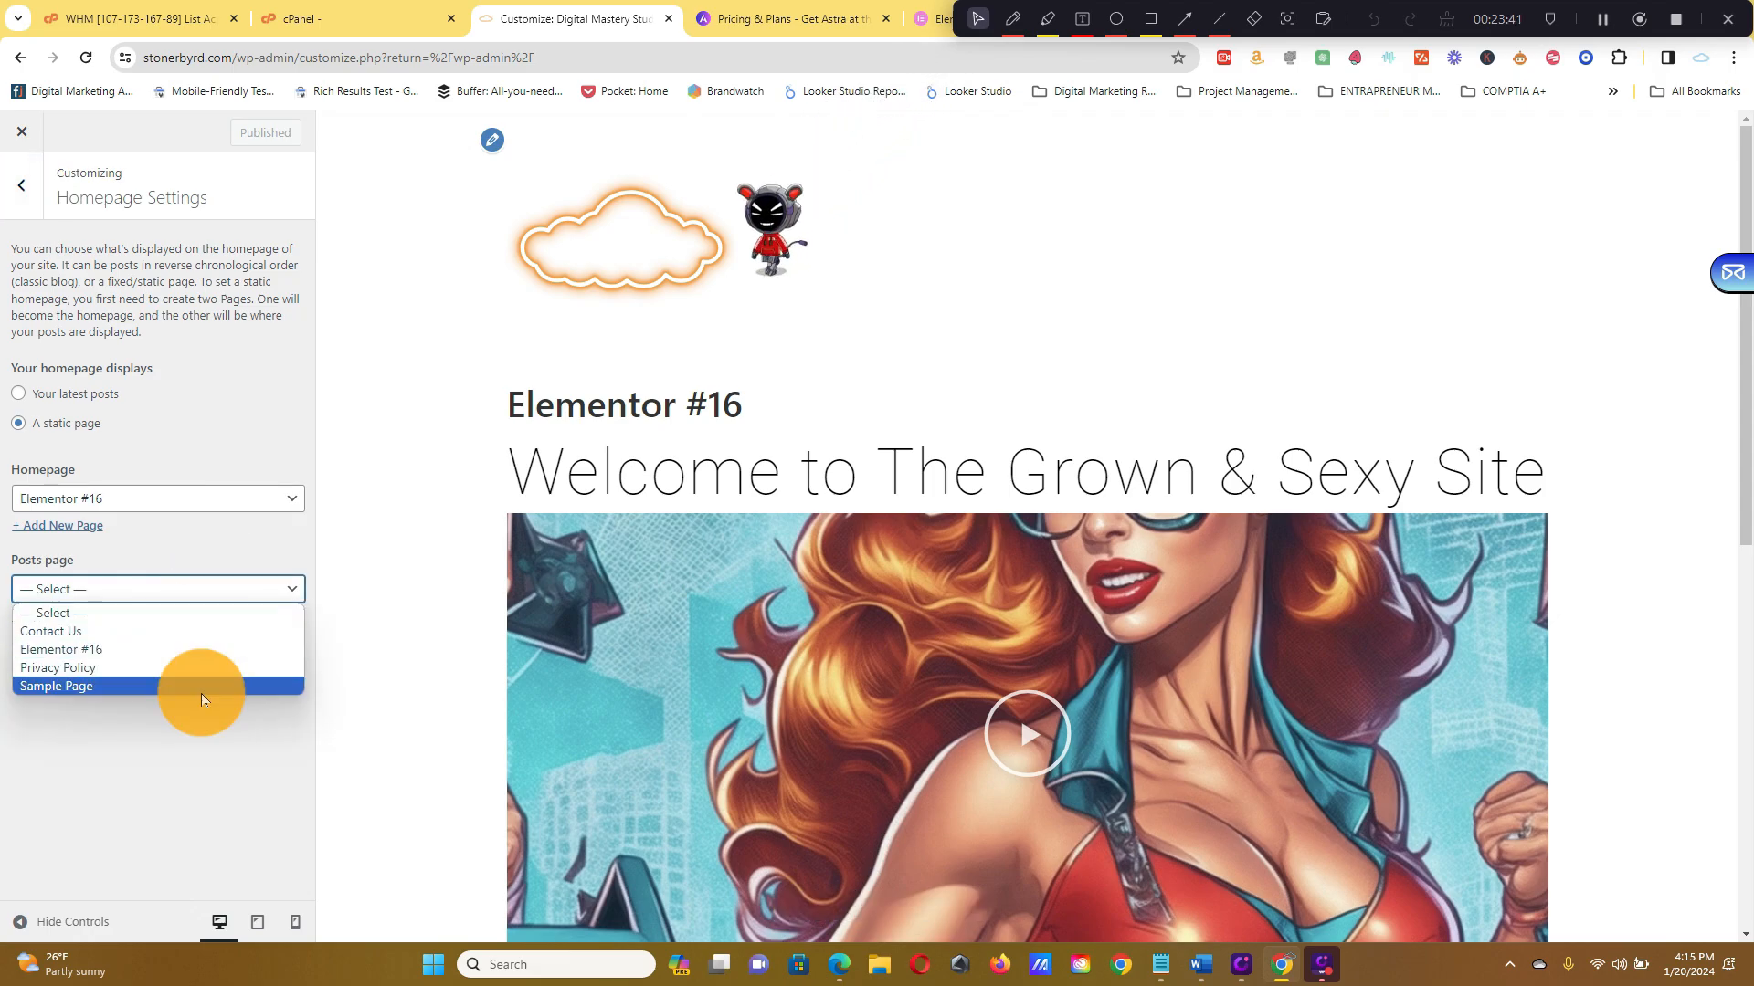
{"action": "left_click", "coordinate": [201, 758]}
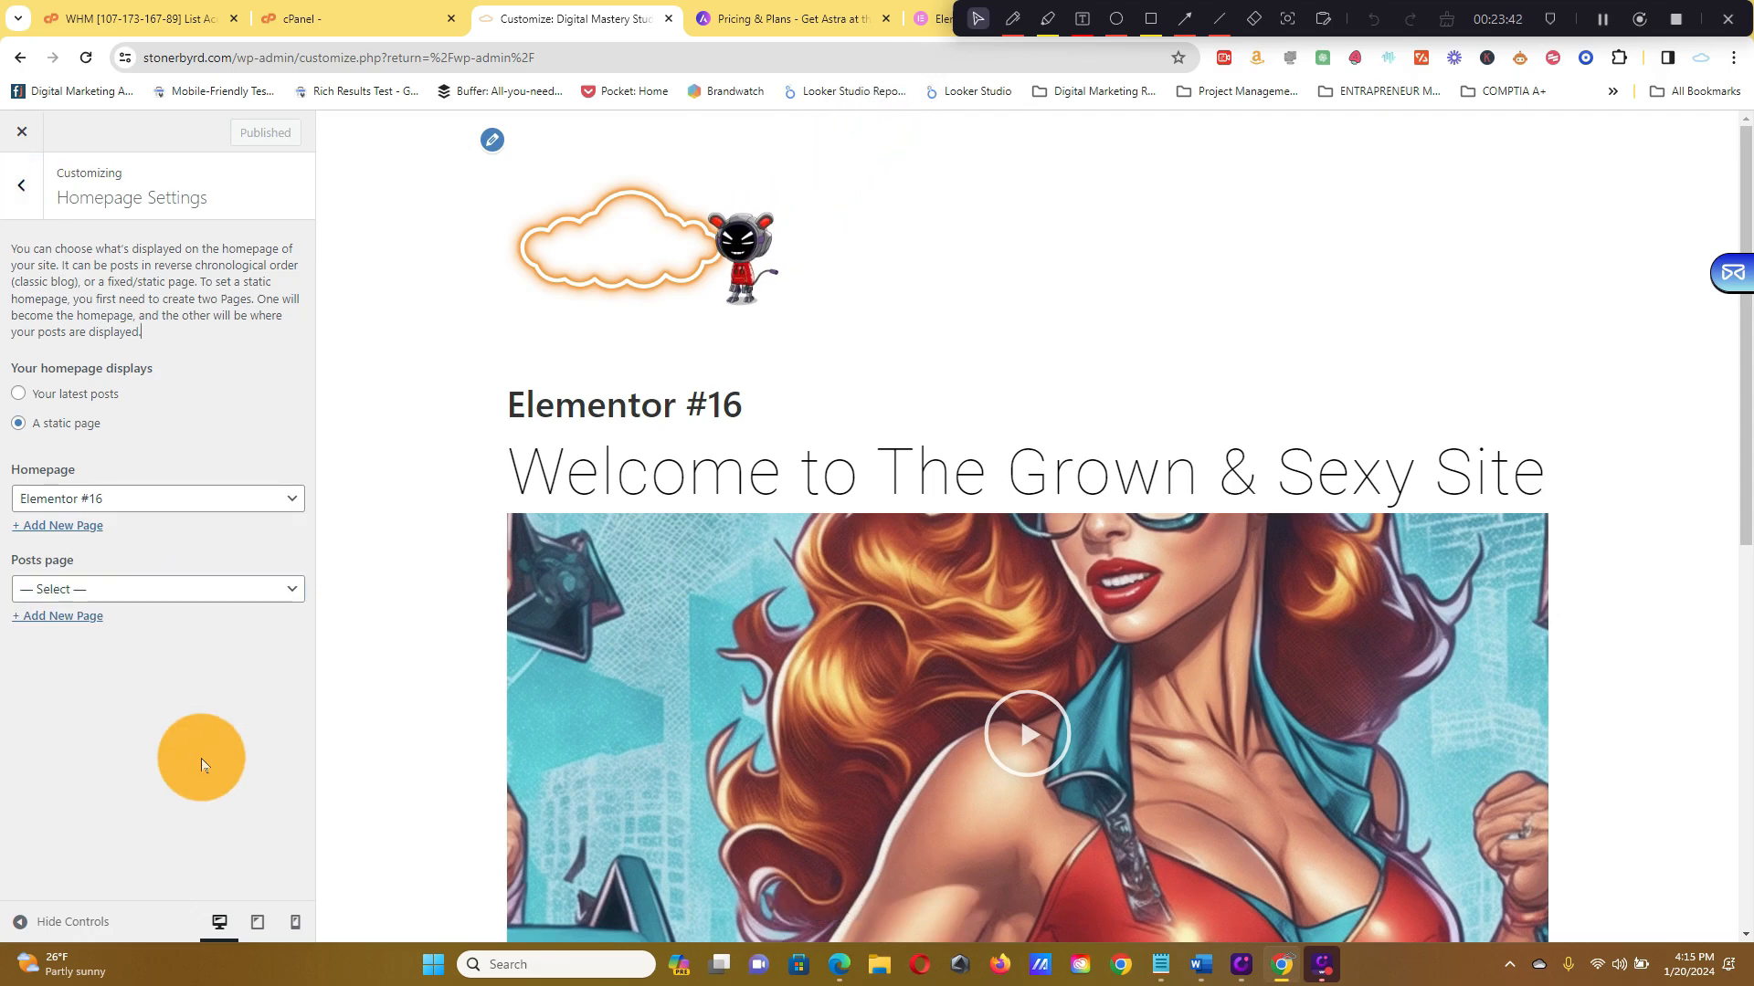
Add a new page titled 'Products' from the posts page setting
{"action": "left_click", "coordinate": [94, 618]}
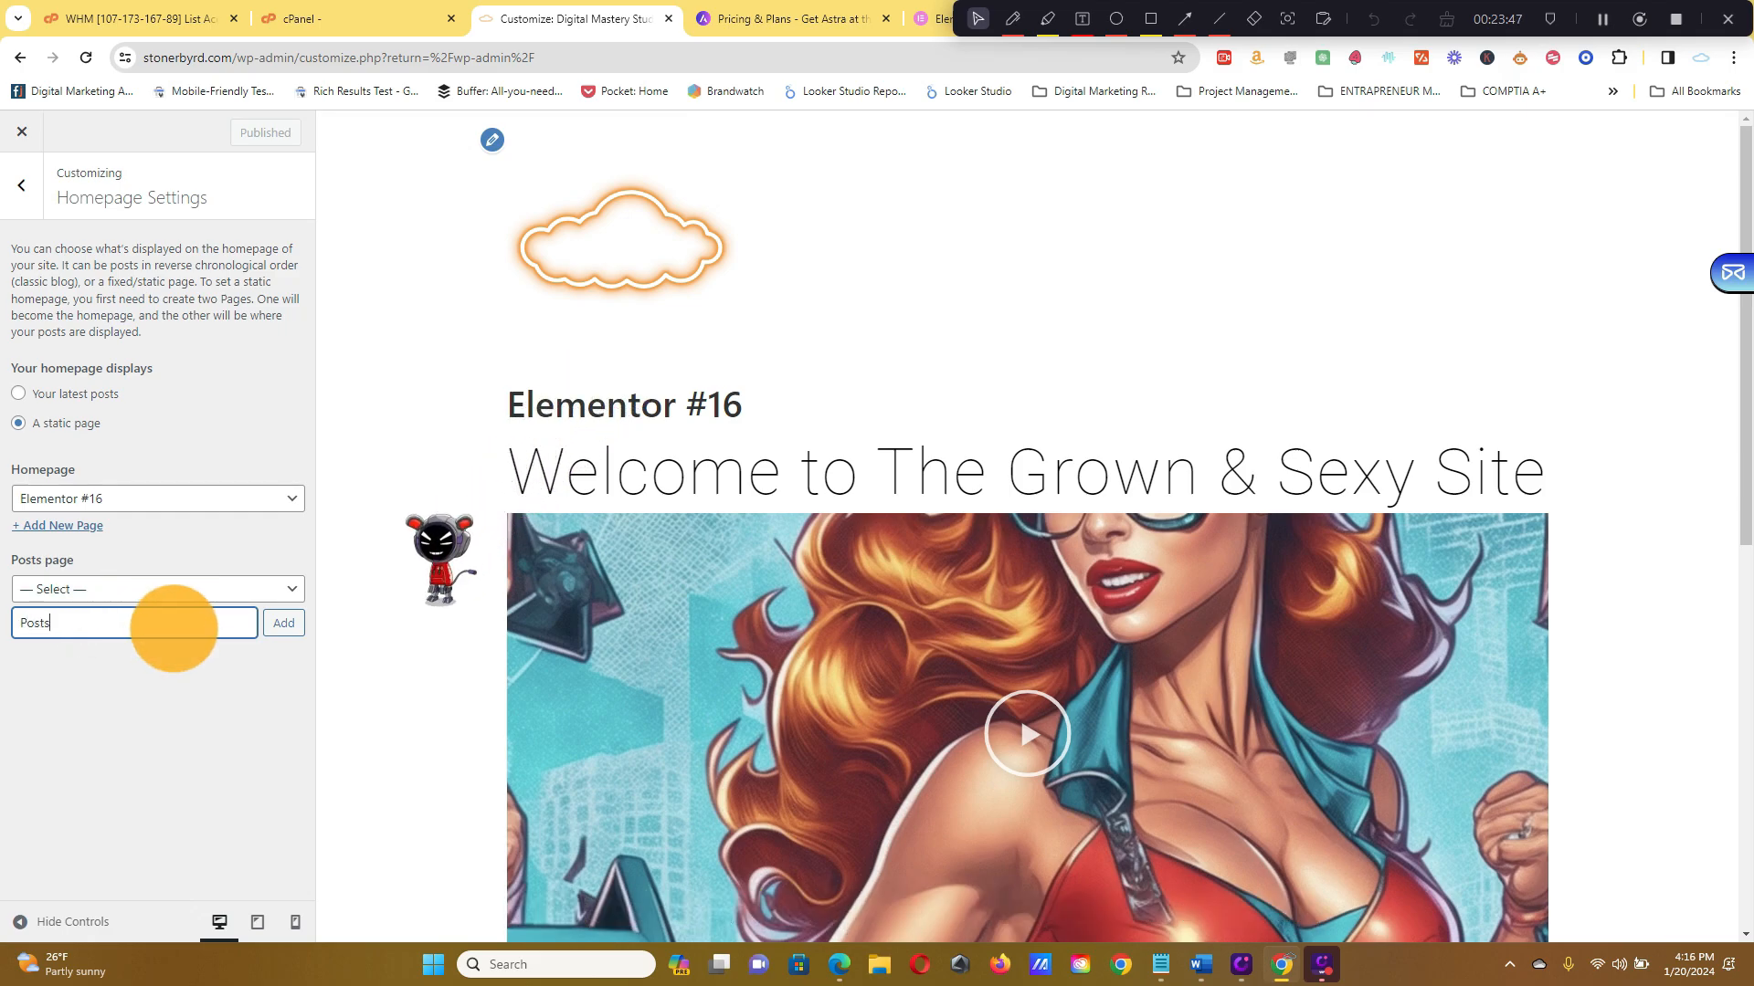
{"action": "type", "text": "Posts"}
{"action": "key", "text": "BackSpace"}
{"action": "key", "text": "BackSpace"}
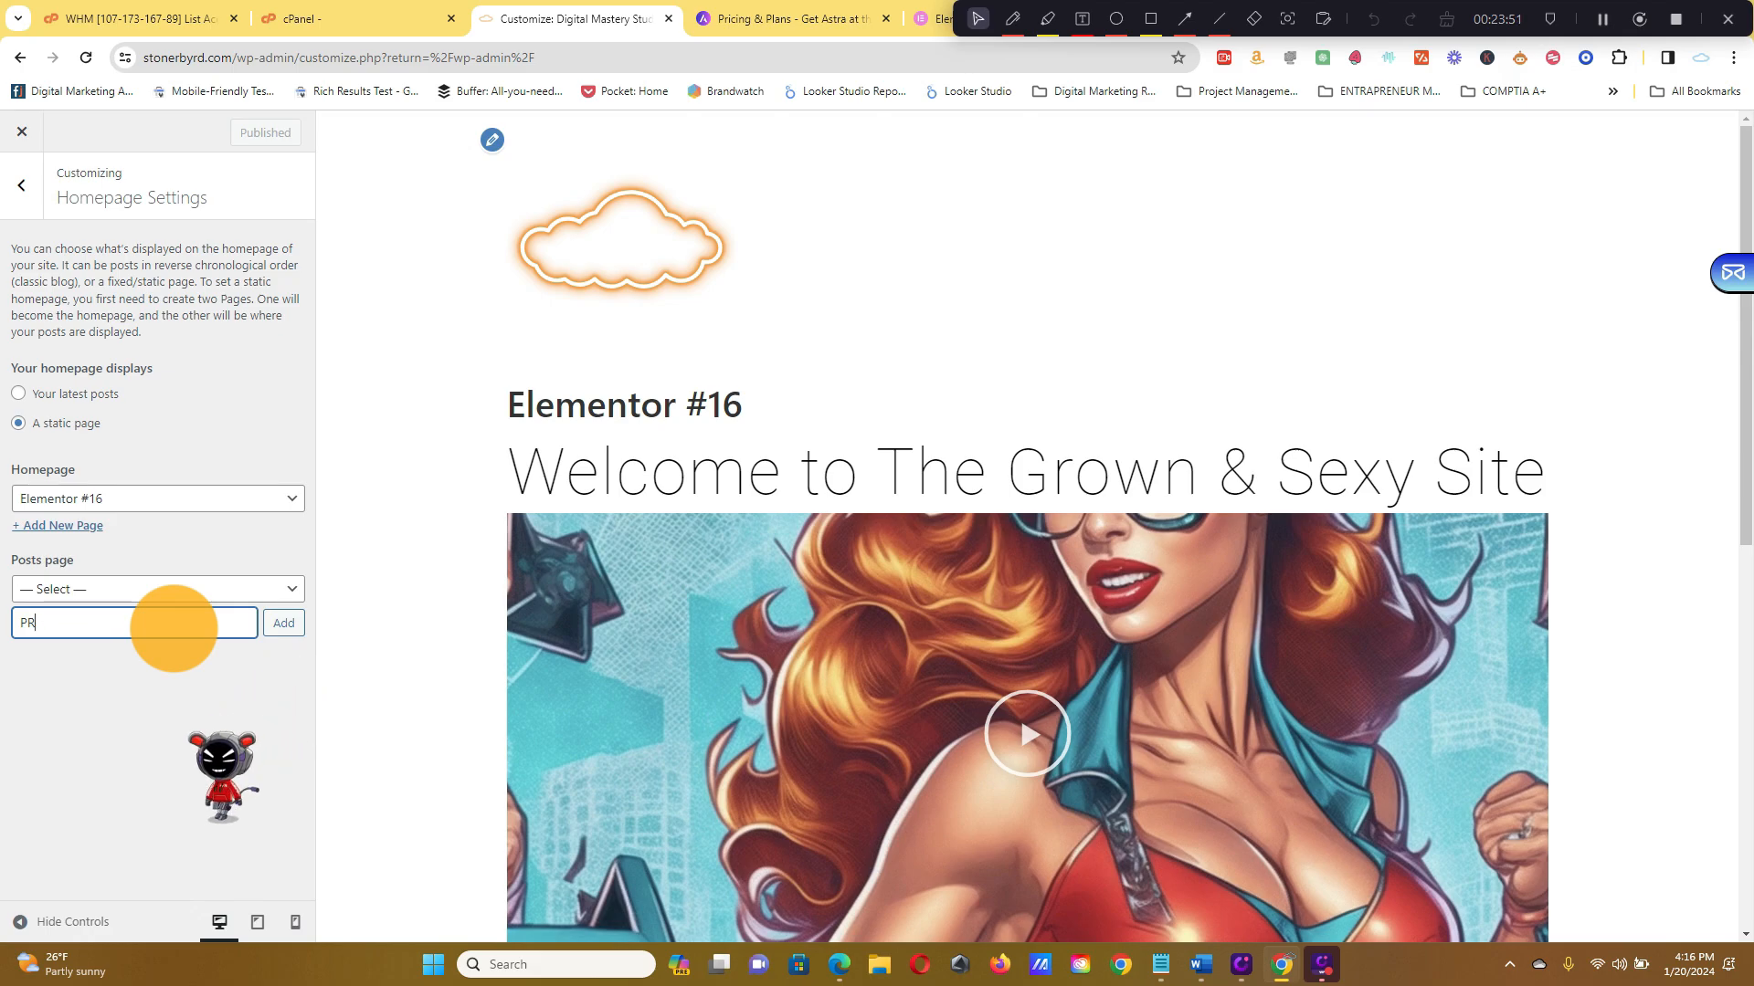
{"action": "type", "text": "roducts"}
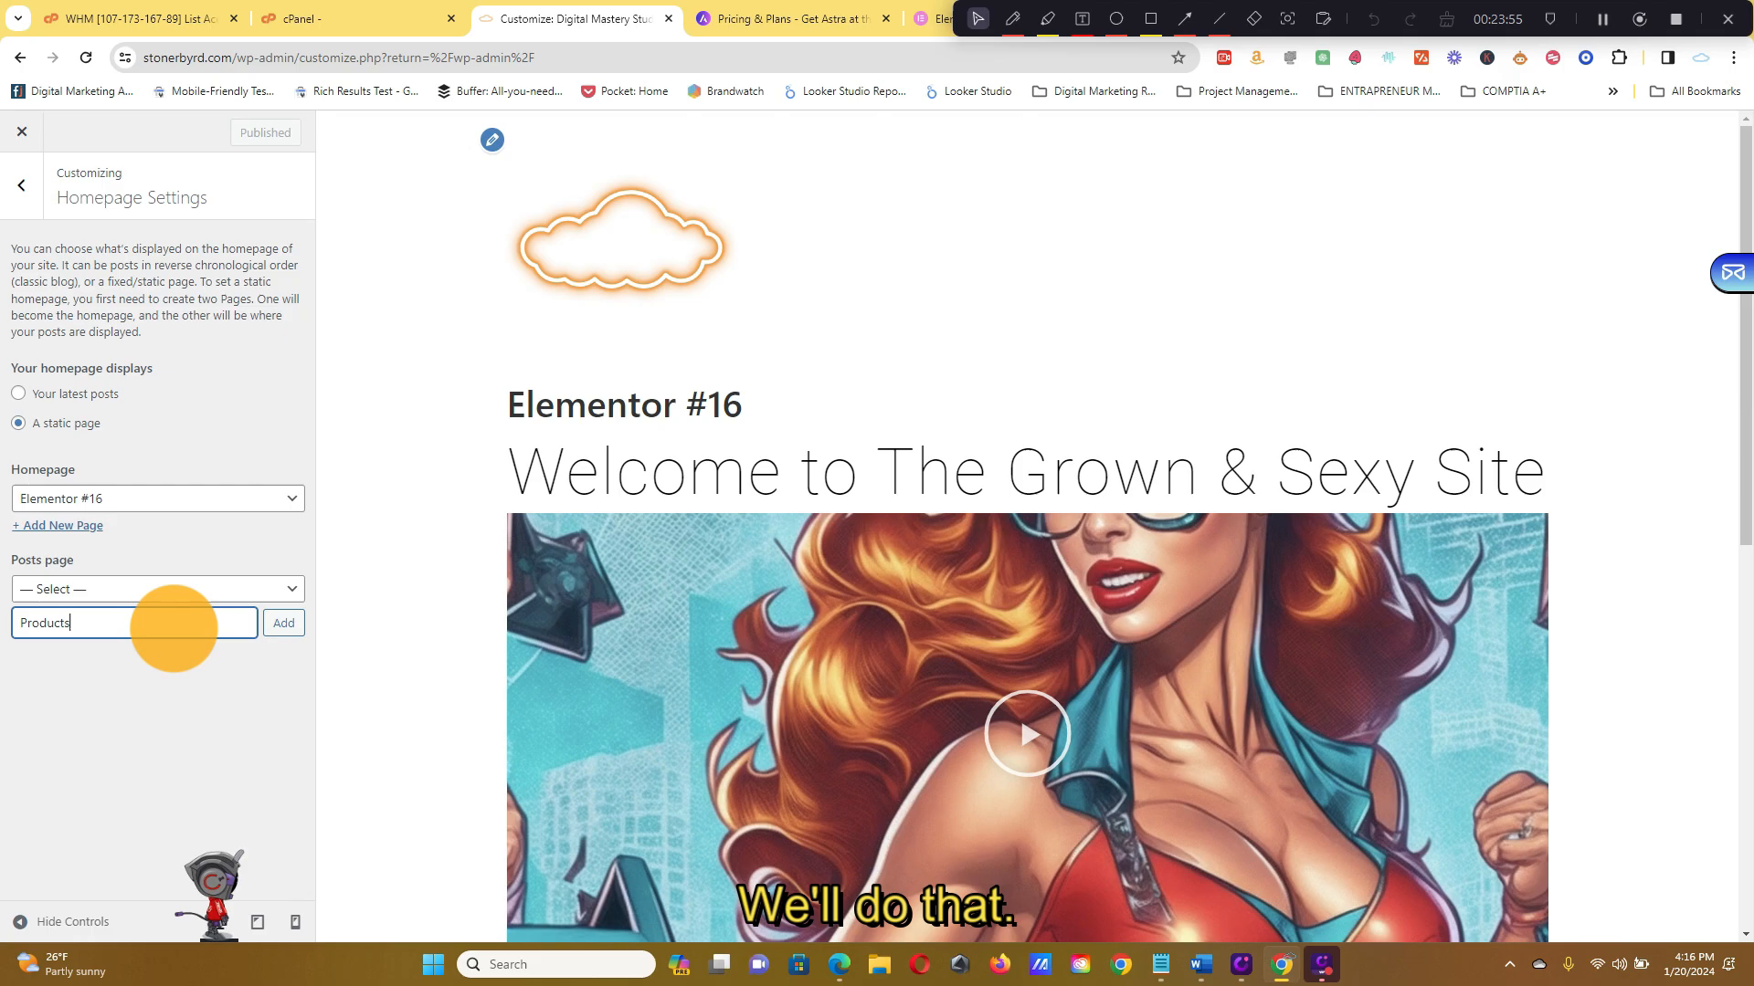
{"action": "left_click", "coordinate": [274, 632]}
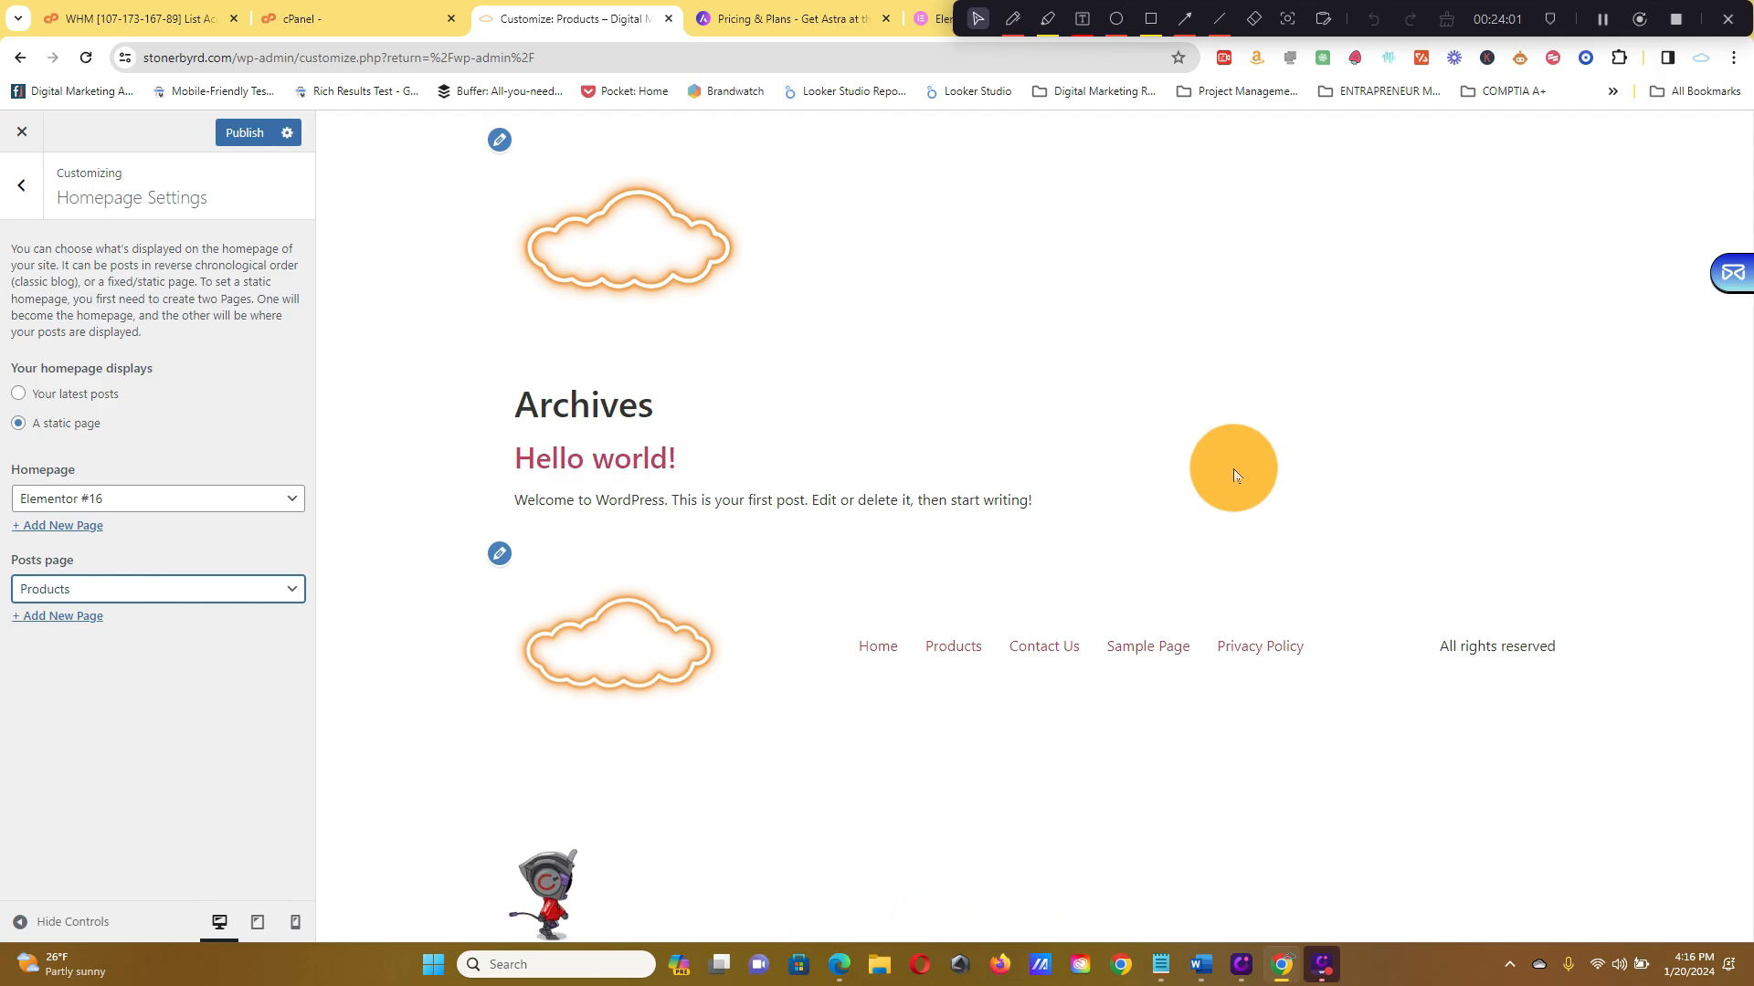
Select Products as the posts page and publish the homepage settings
{"action": "left_click", "coordinate": [235, 587]}
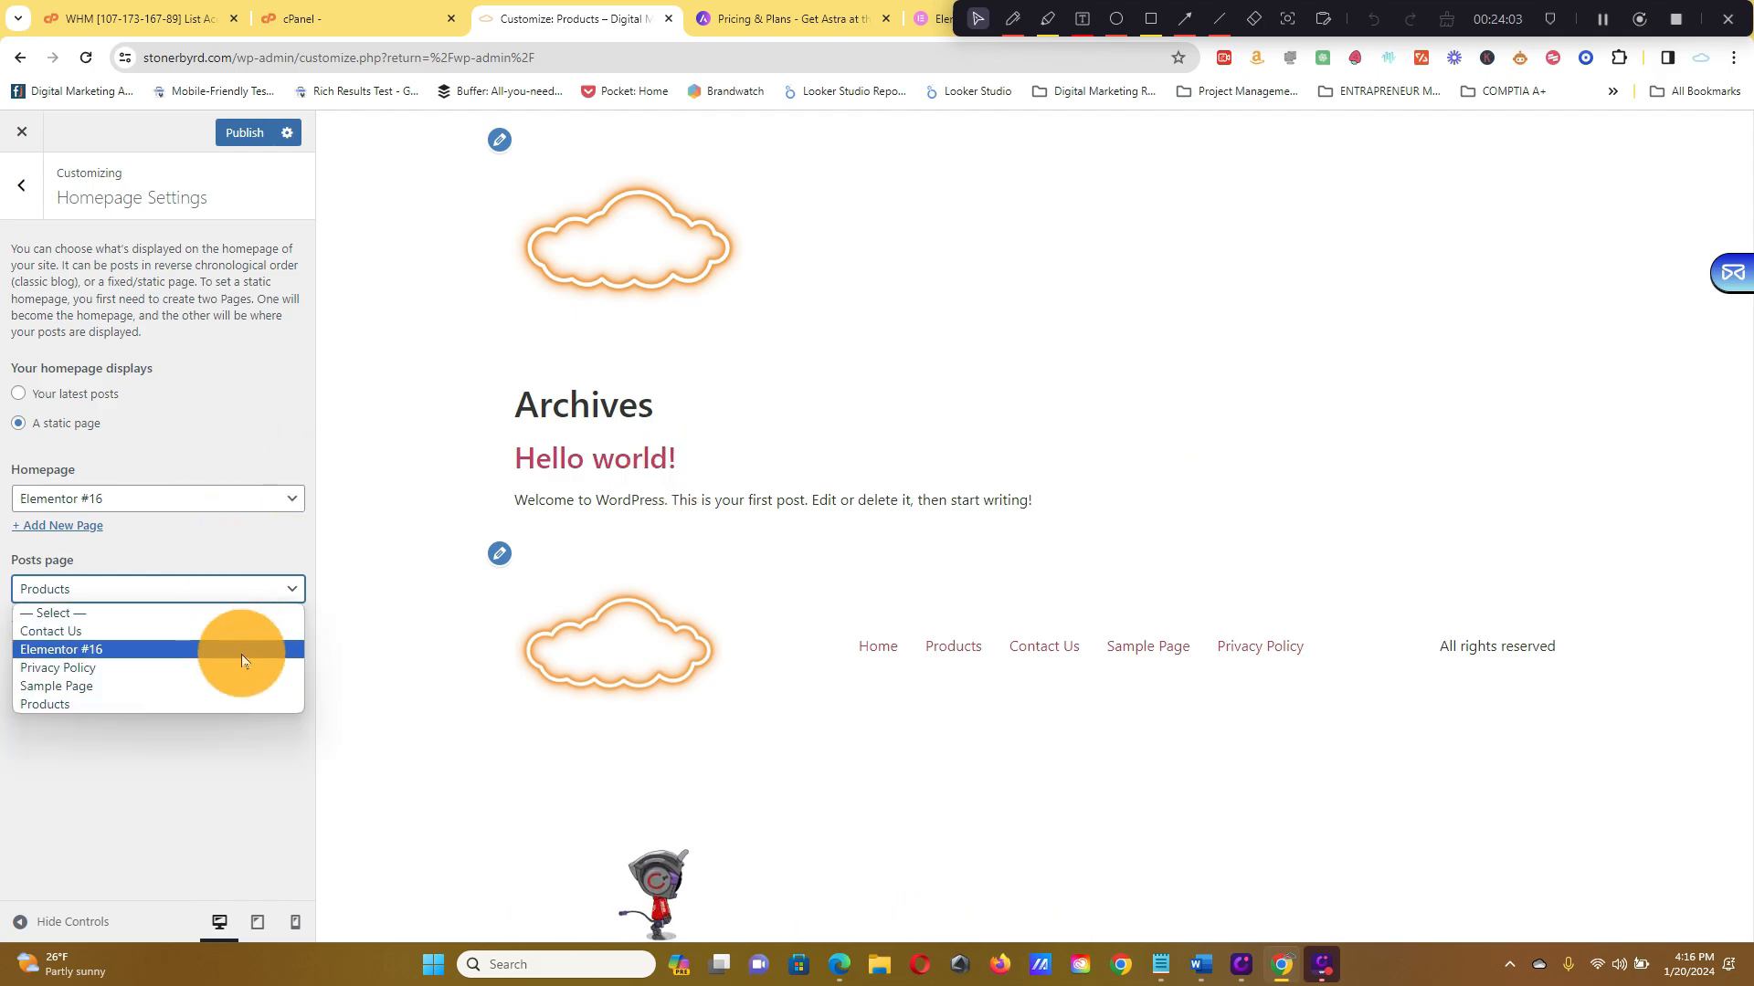
{"action": "left_click", "coordinate": [241, 613]}
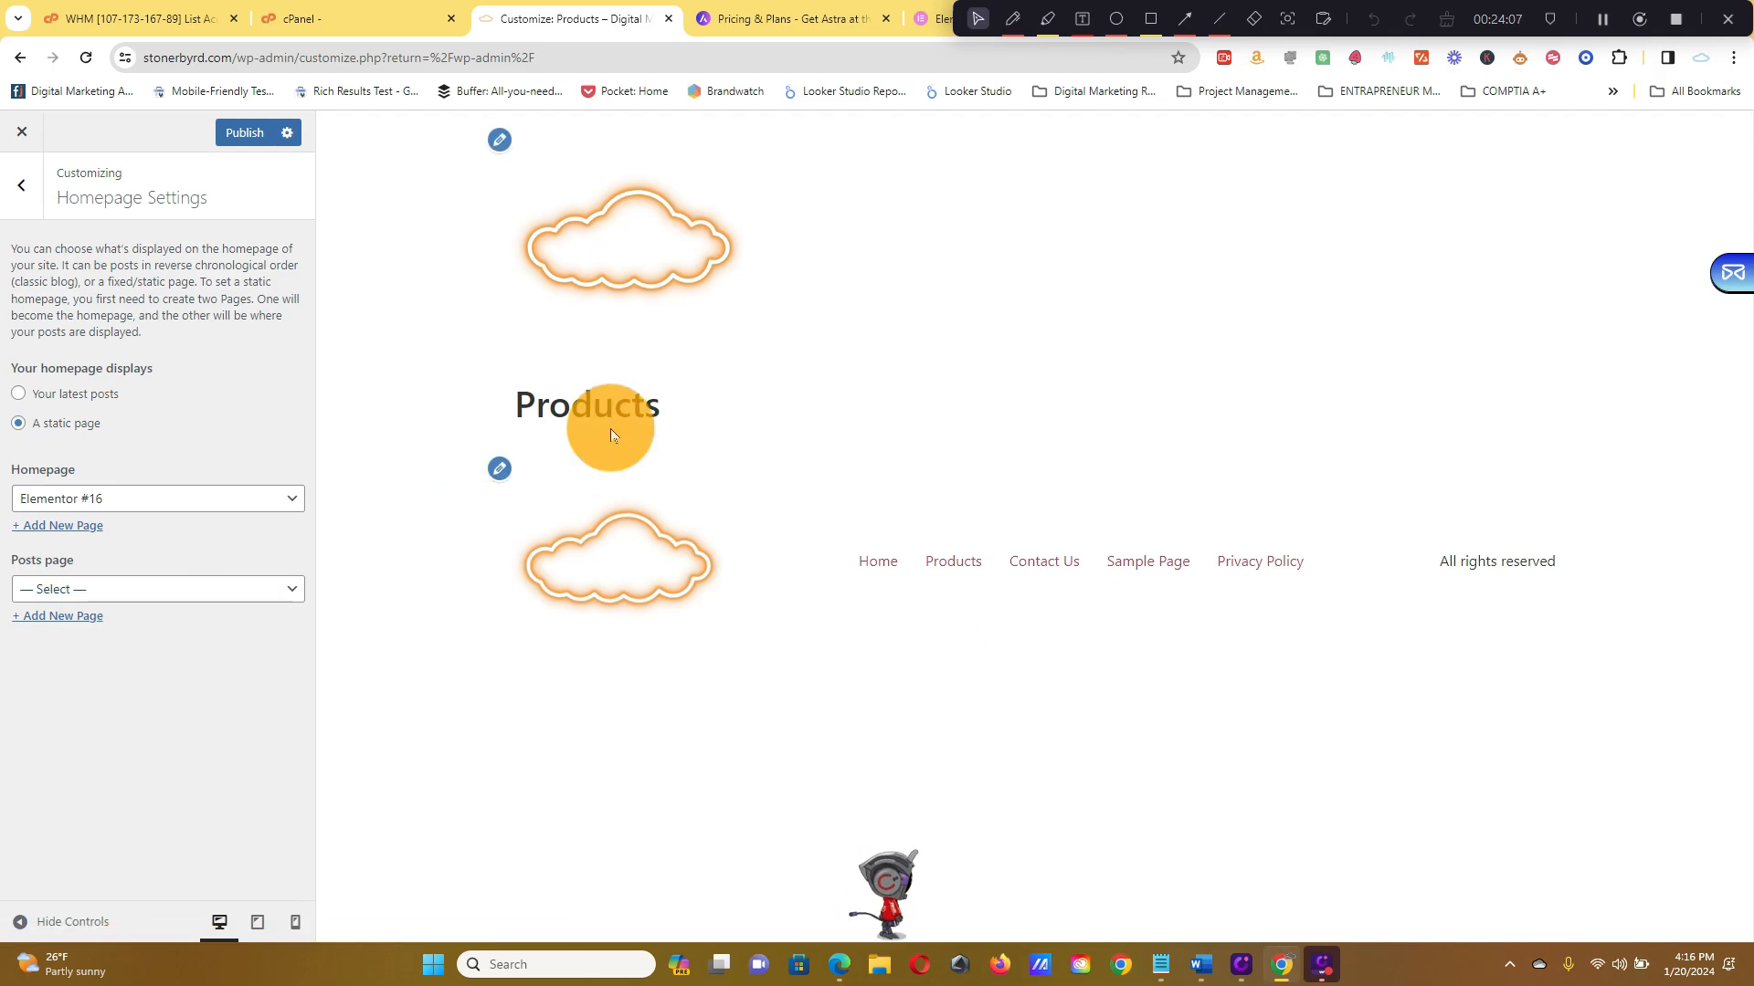
{"action": "left_click", "coordinate": [193, 588]}
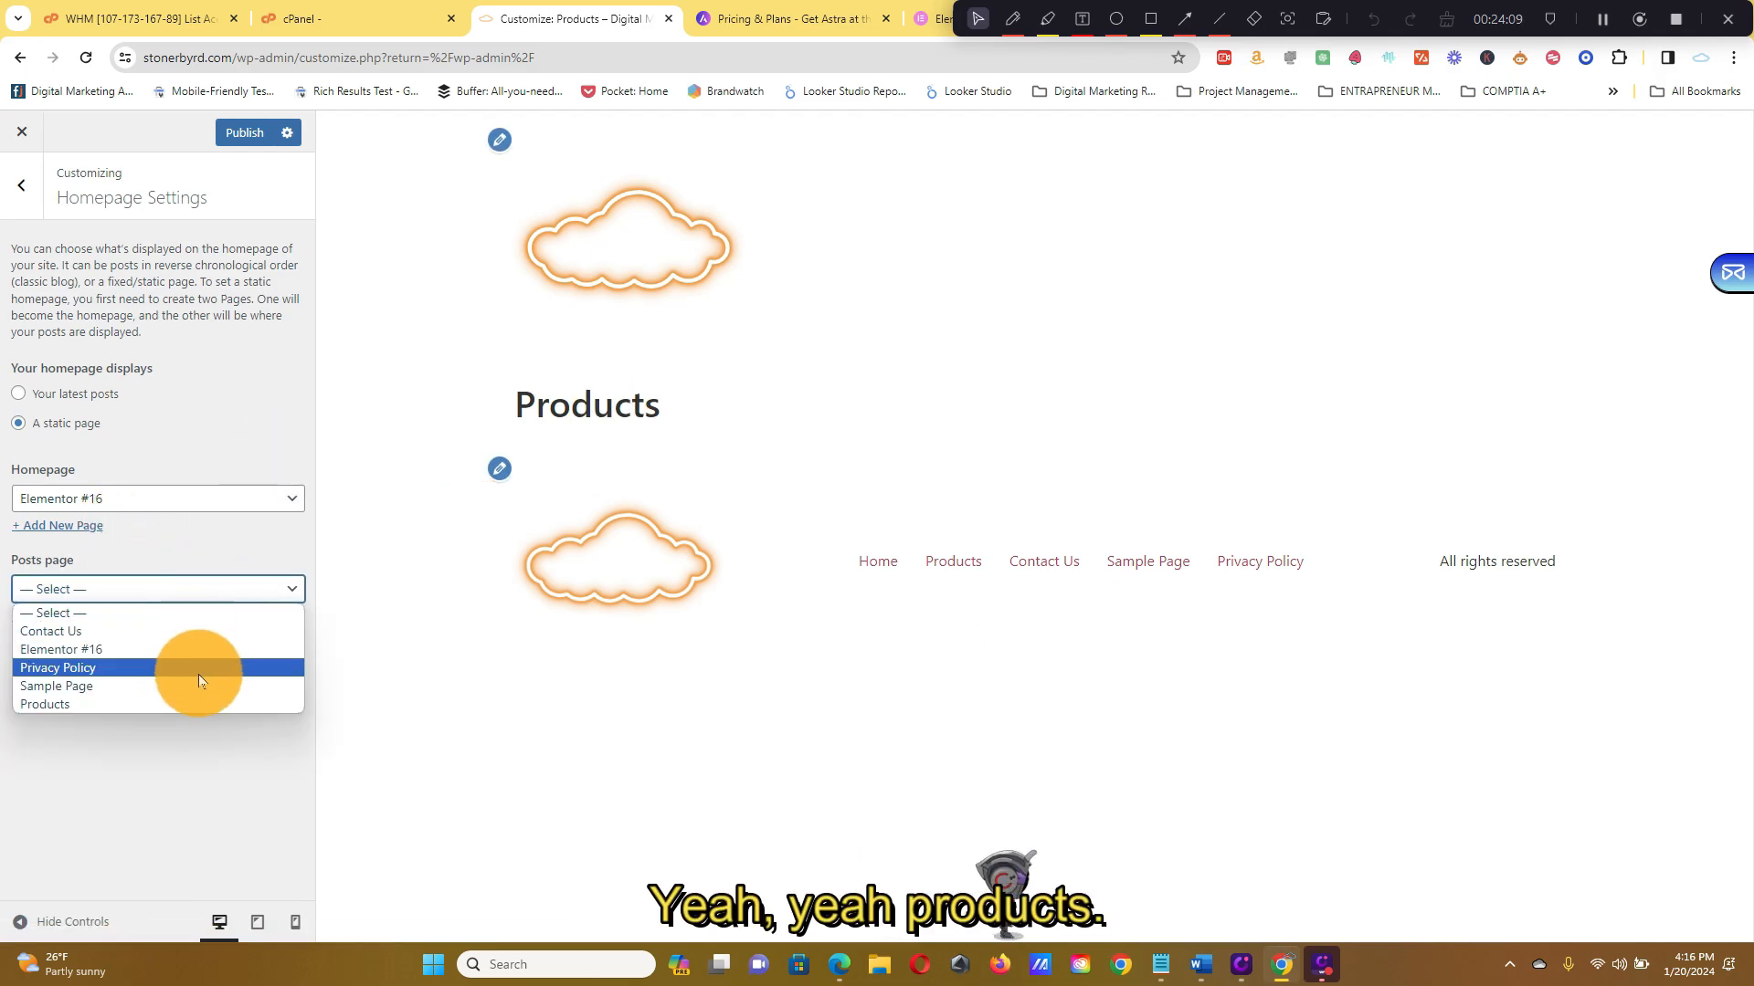
{"action": "left_click", "coordinate": [197, 700]}
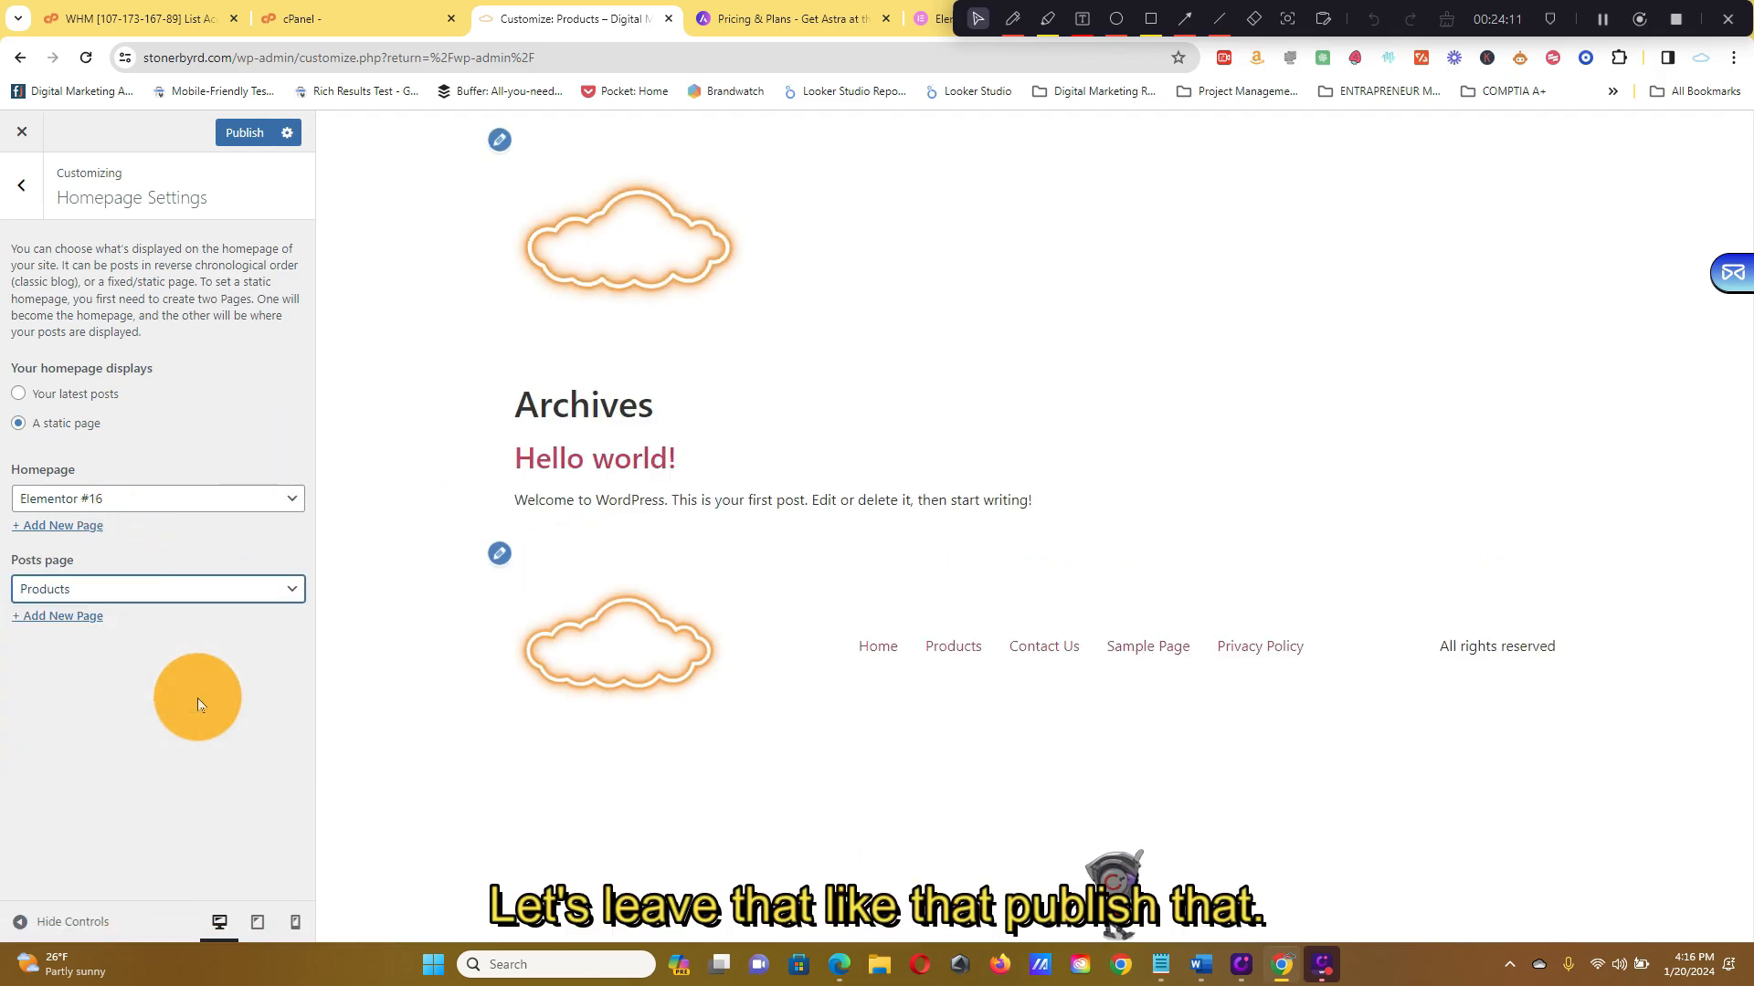
{"action": "left_click", "coordinate": [230, 133]}
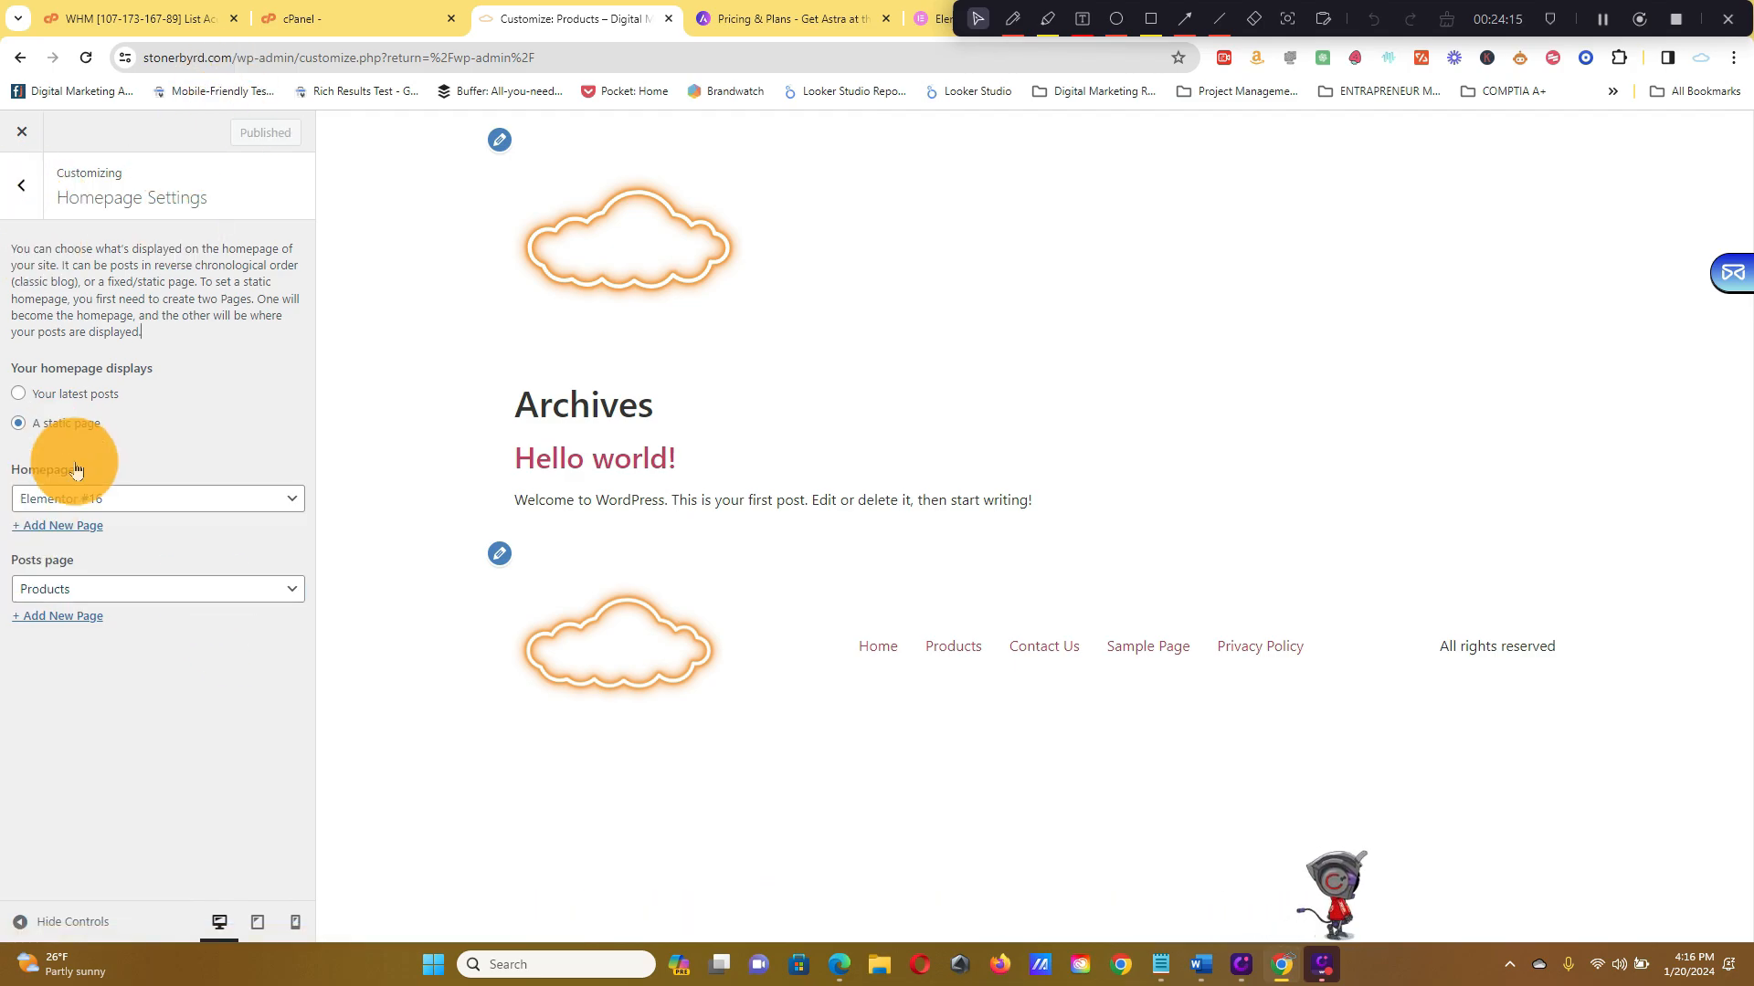
Close the Customizer and view the live homepage, scrolling through it
{"action": "left_click", "coordinate": [22, 185]}
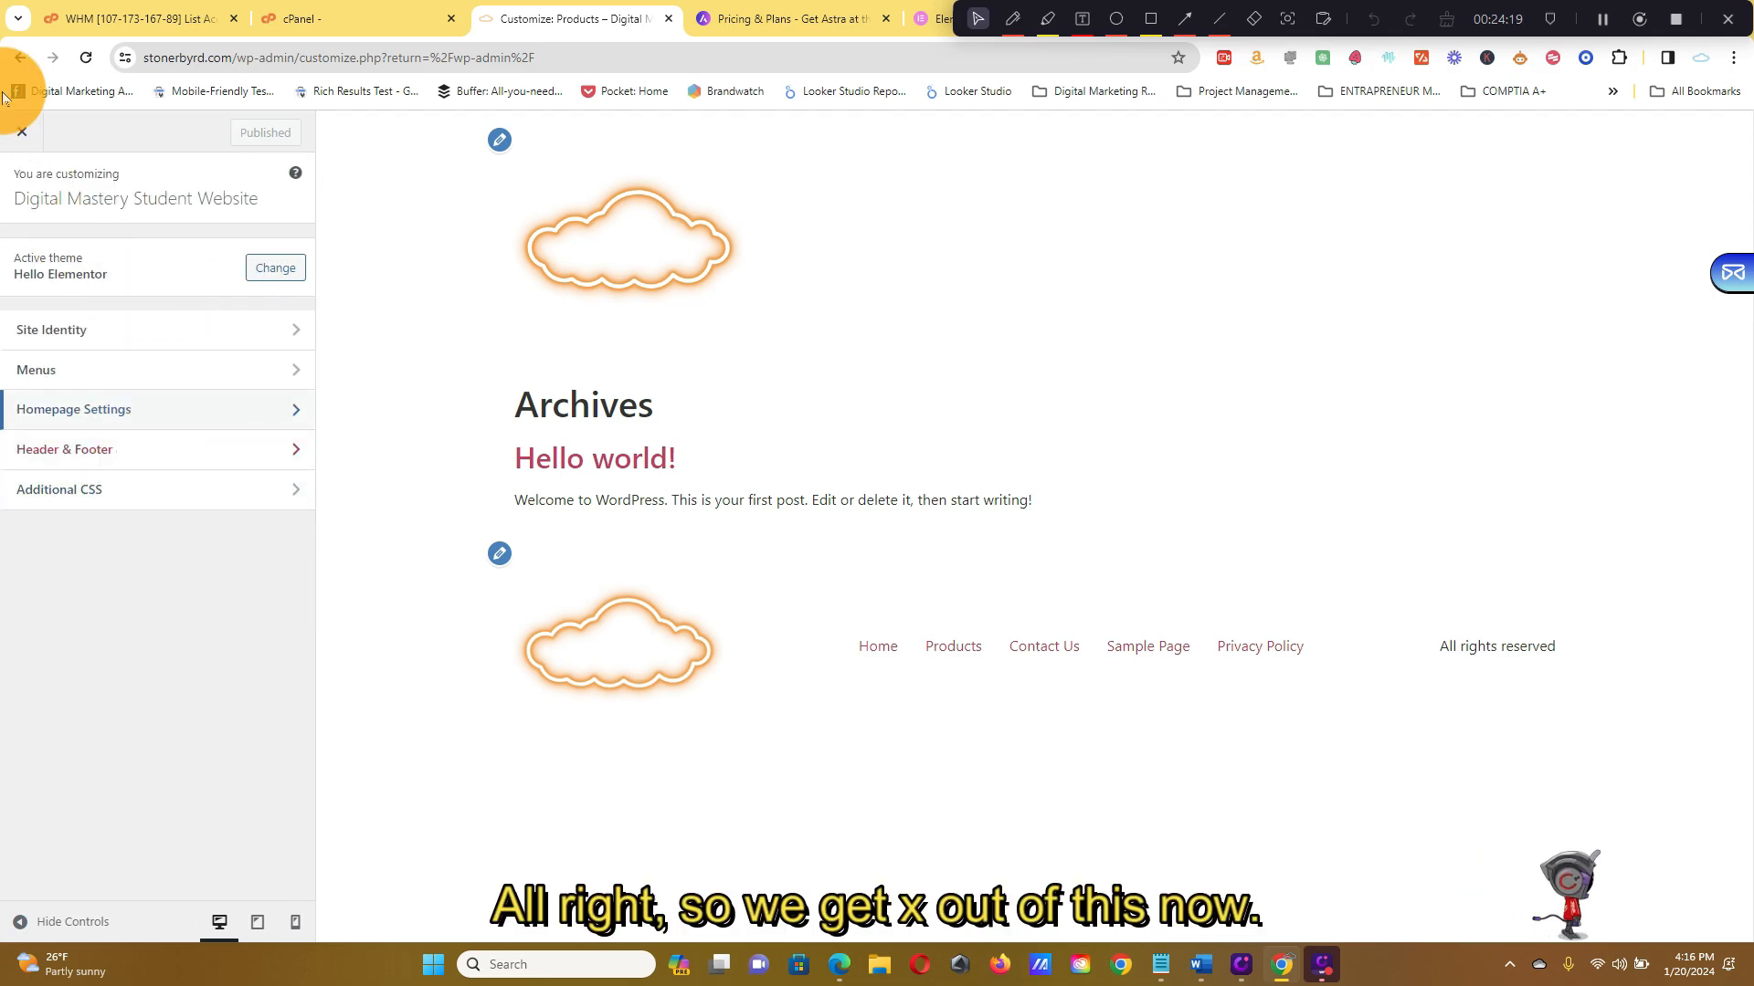
{"action": "left_click", "coordinate": [5, 137]}
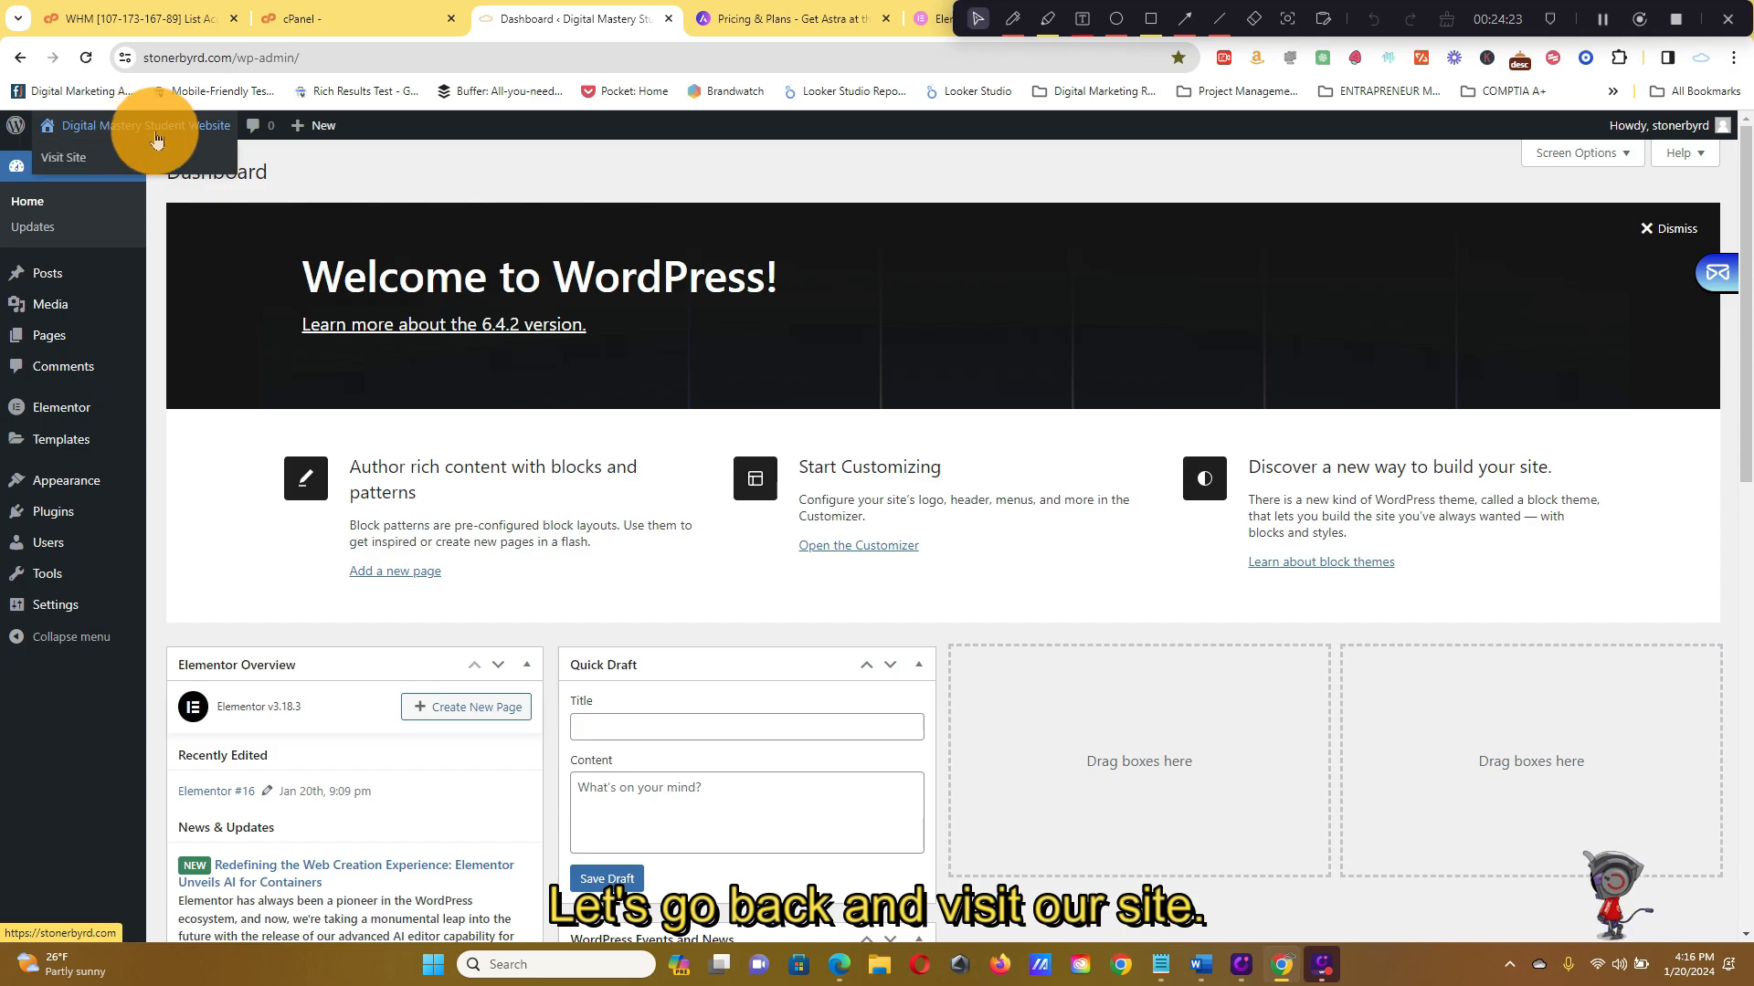
{"action": "left_click", "coordinate": [152, 159]}
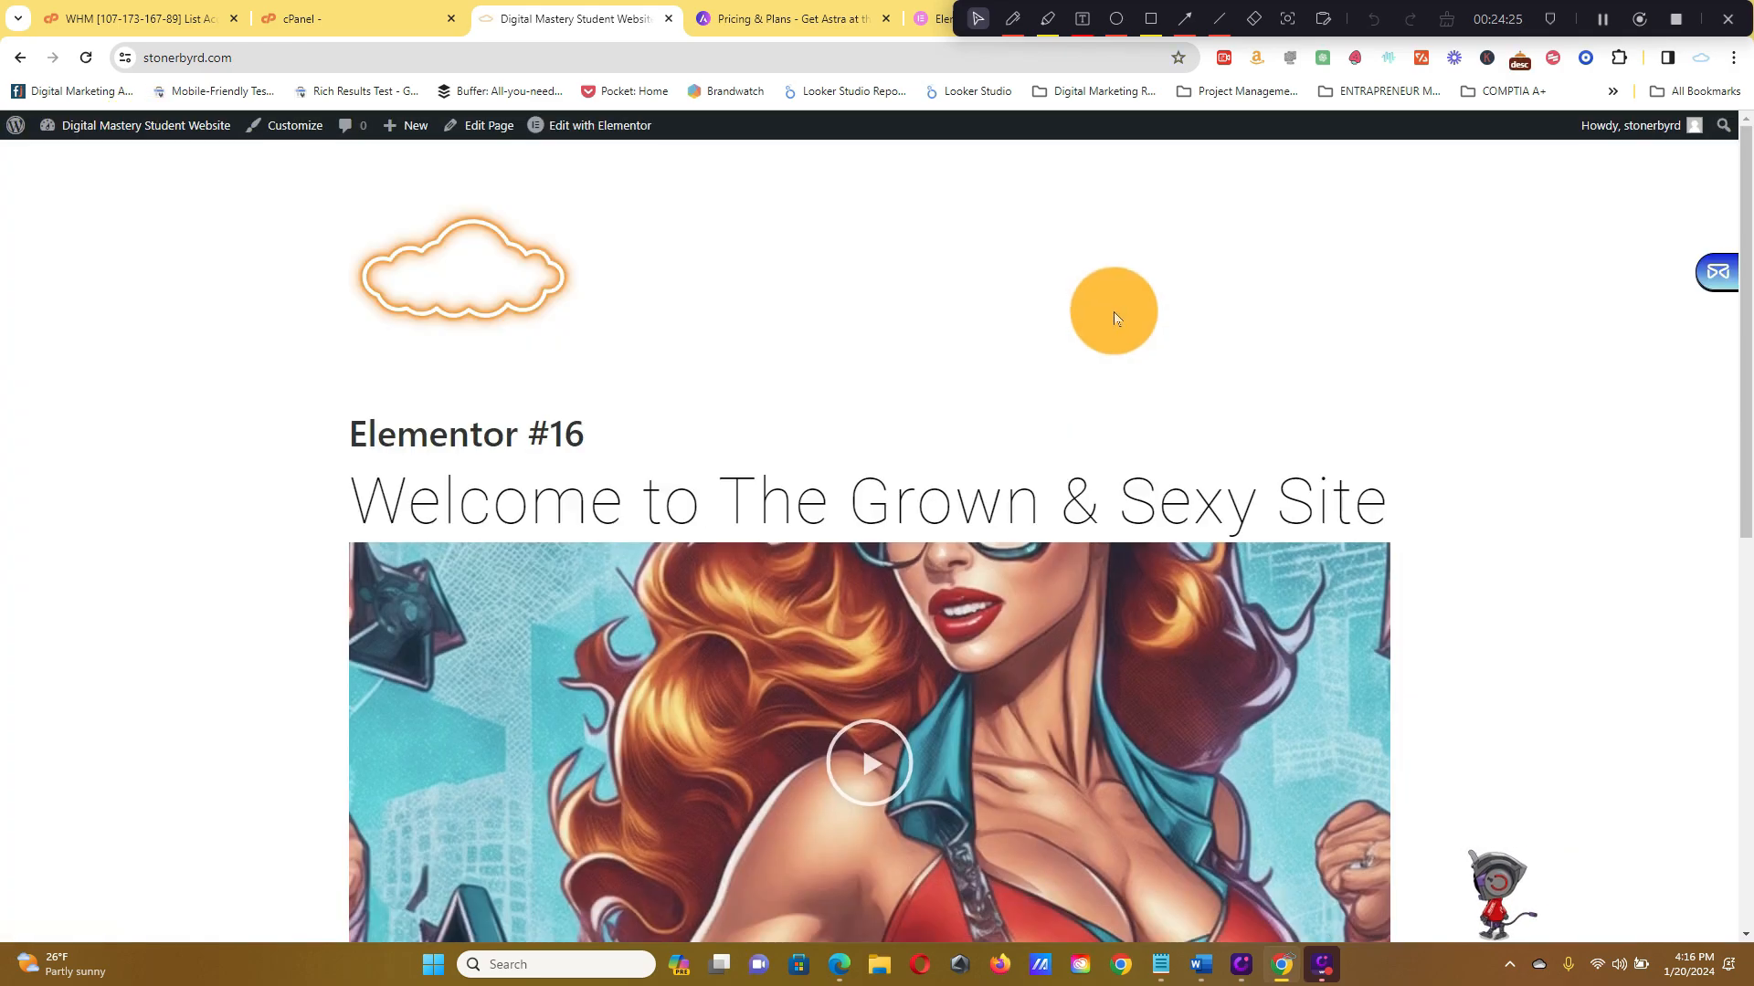
{"action": "scroll", "coordinate": [1074, 438], "scroll_direction": "down", "scroll_amount": 6}
{"action": "scroll", "coordinate": [1073, 438], "scroll_direction": "down", "scroll_amount": 2}
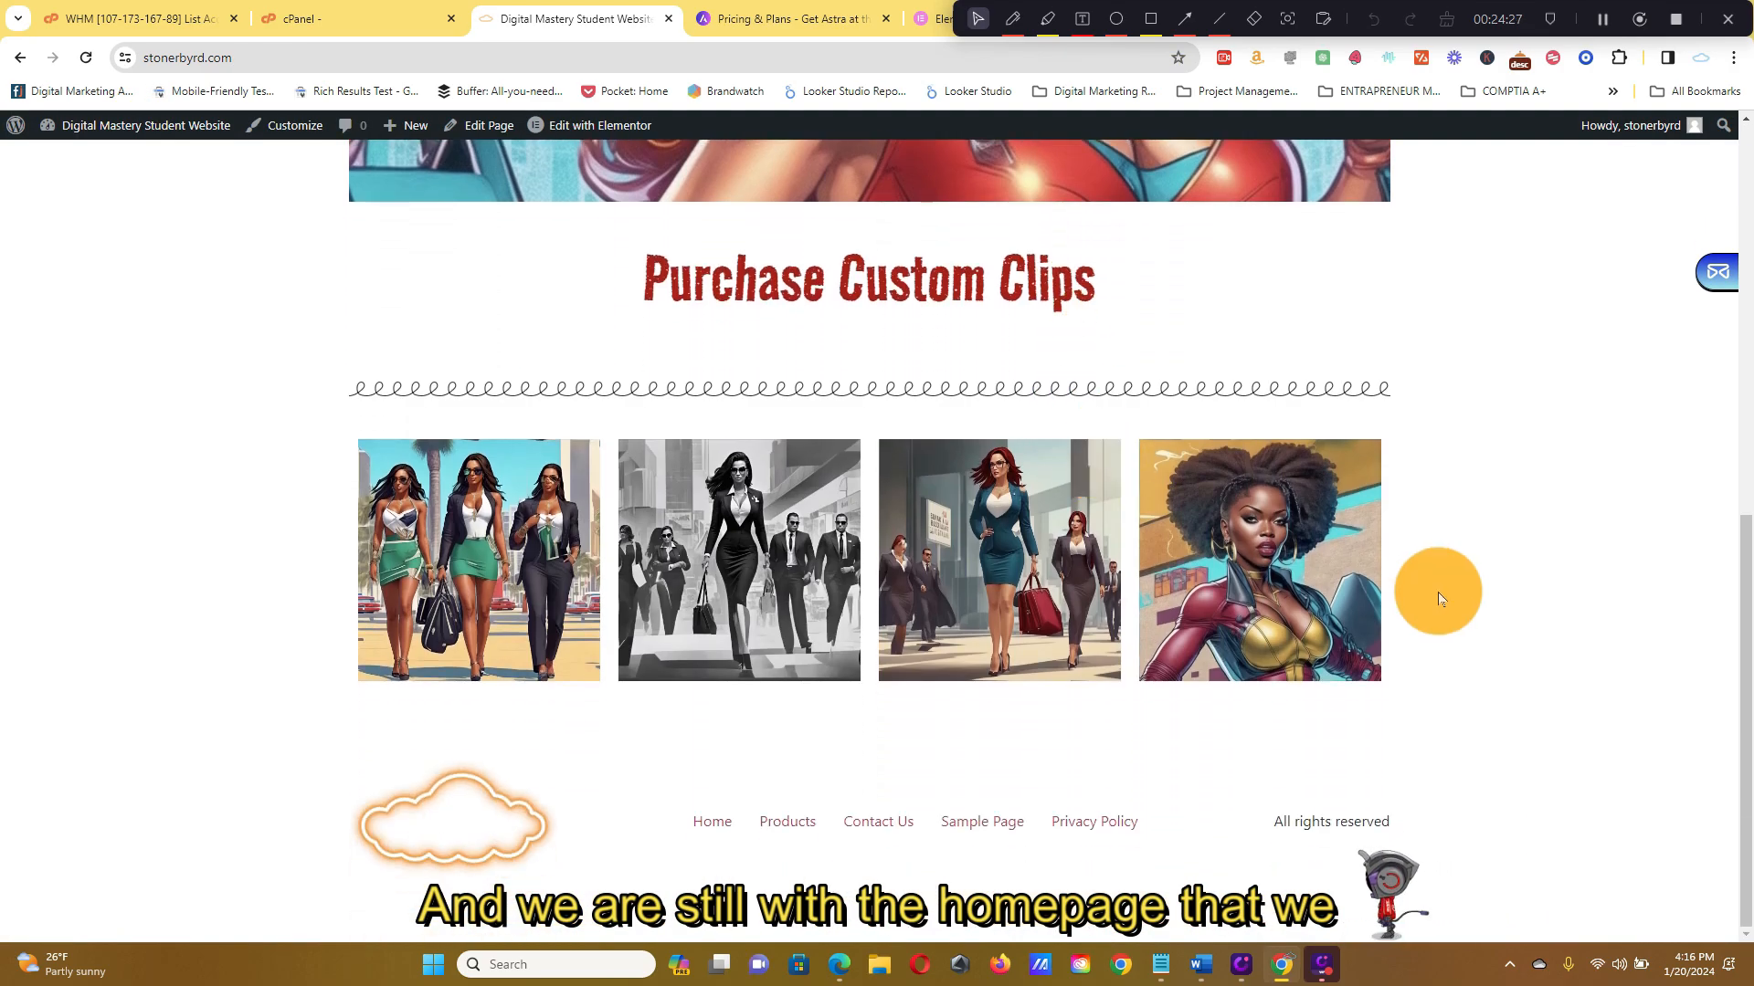
{"action": "scroll", "coordinate": [1359, 831], "scroll_direction": "up", "scroll_amount": 7}
{"action": "scroll", "coordinate": [1359, 831], "scroll_direction": "up", "scroll_amount": 2}
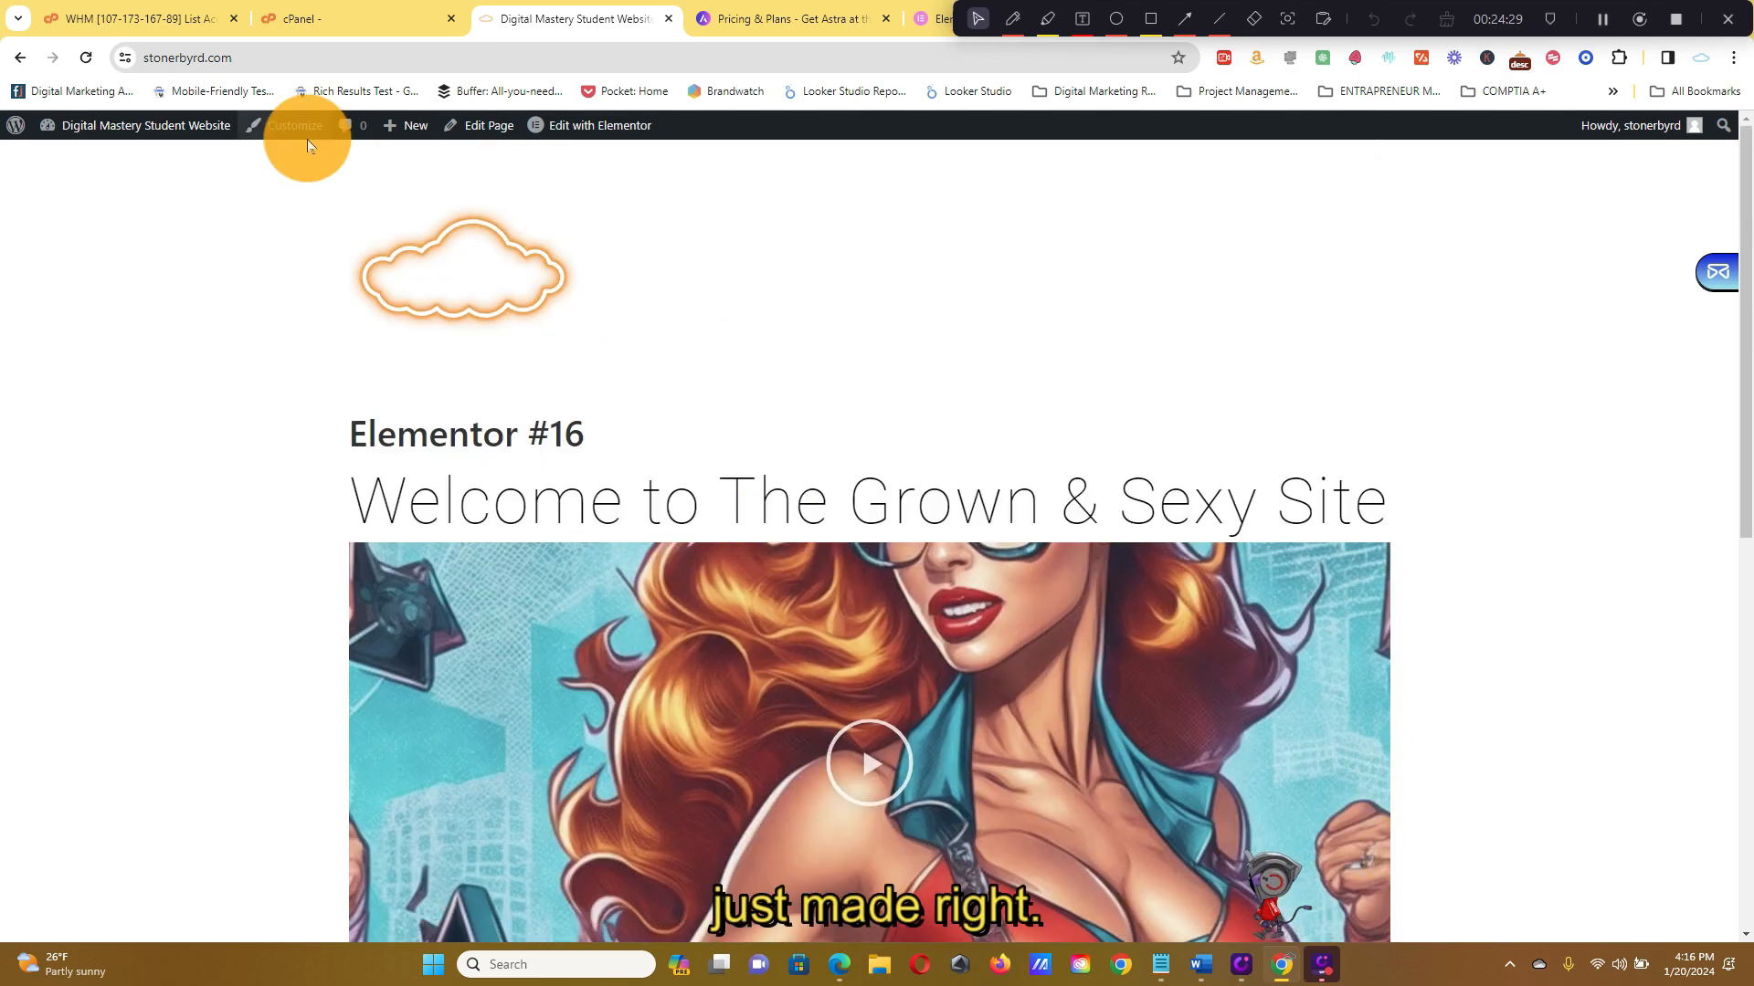
Go back from the page editor to the site and look over the homepage again
{"action": "mouse_move", "coordinate": [135, 133]}
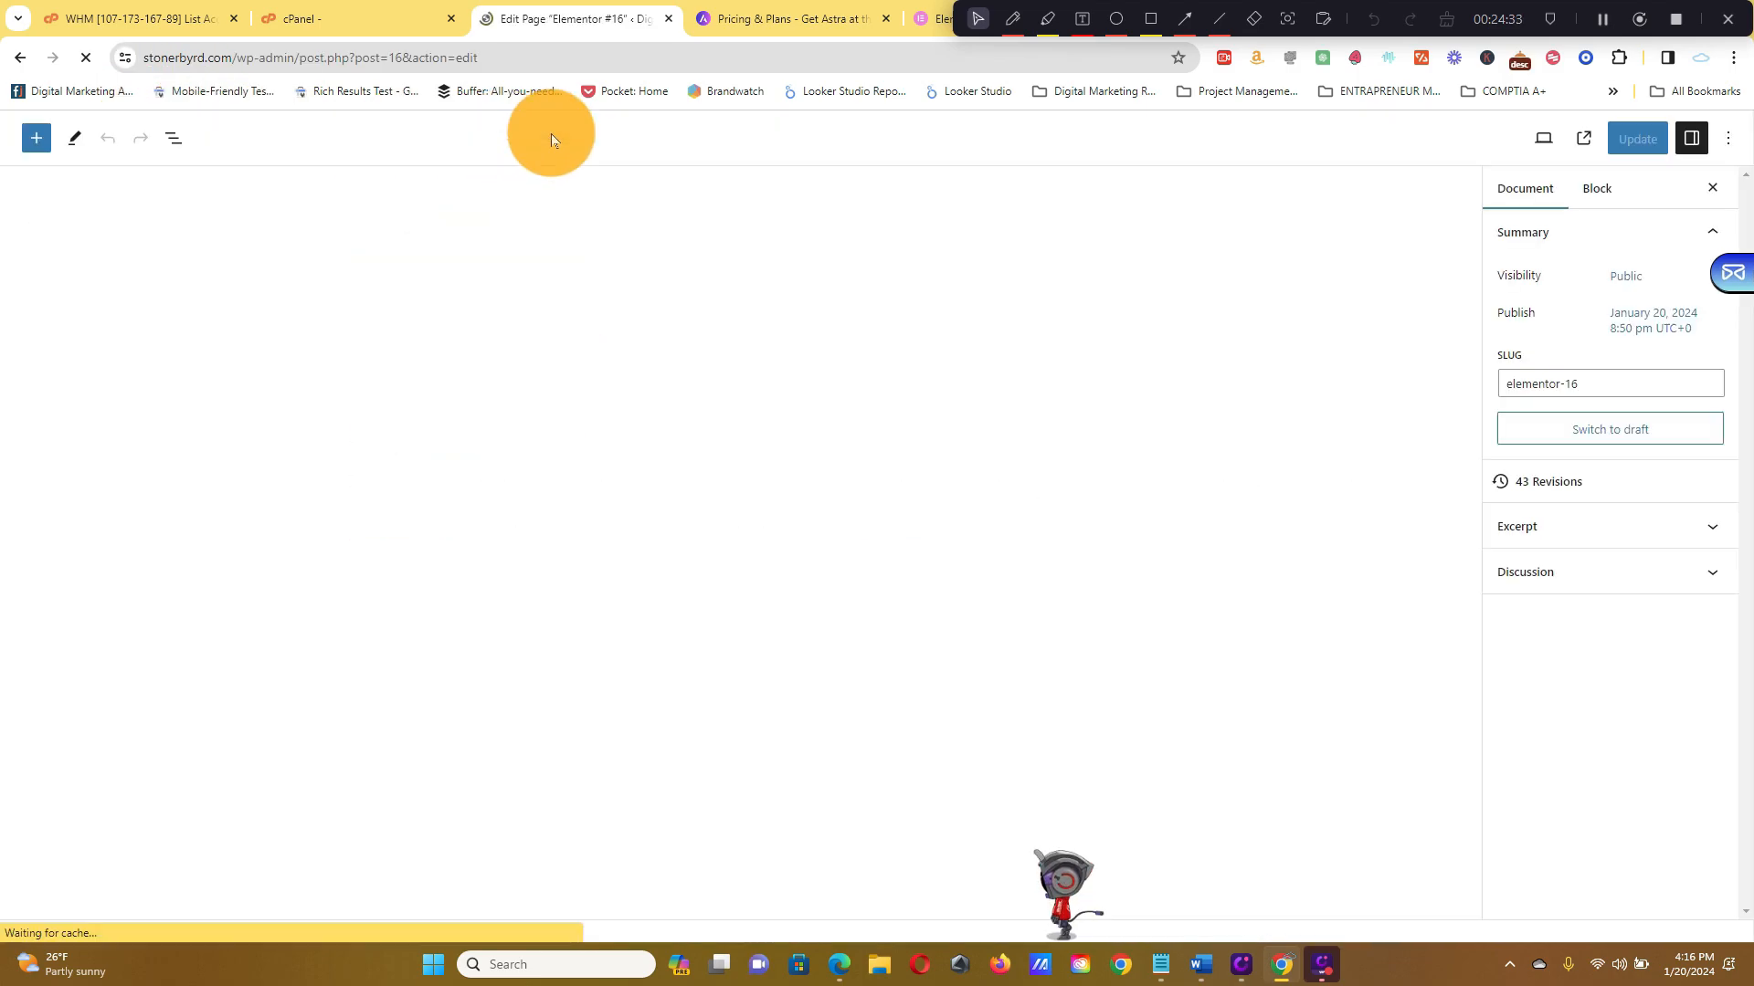
{"action": "left_click", "coordinate": [20, 58]}
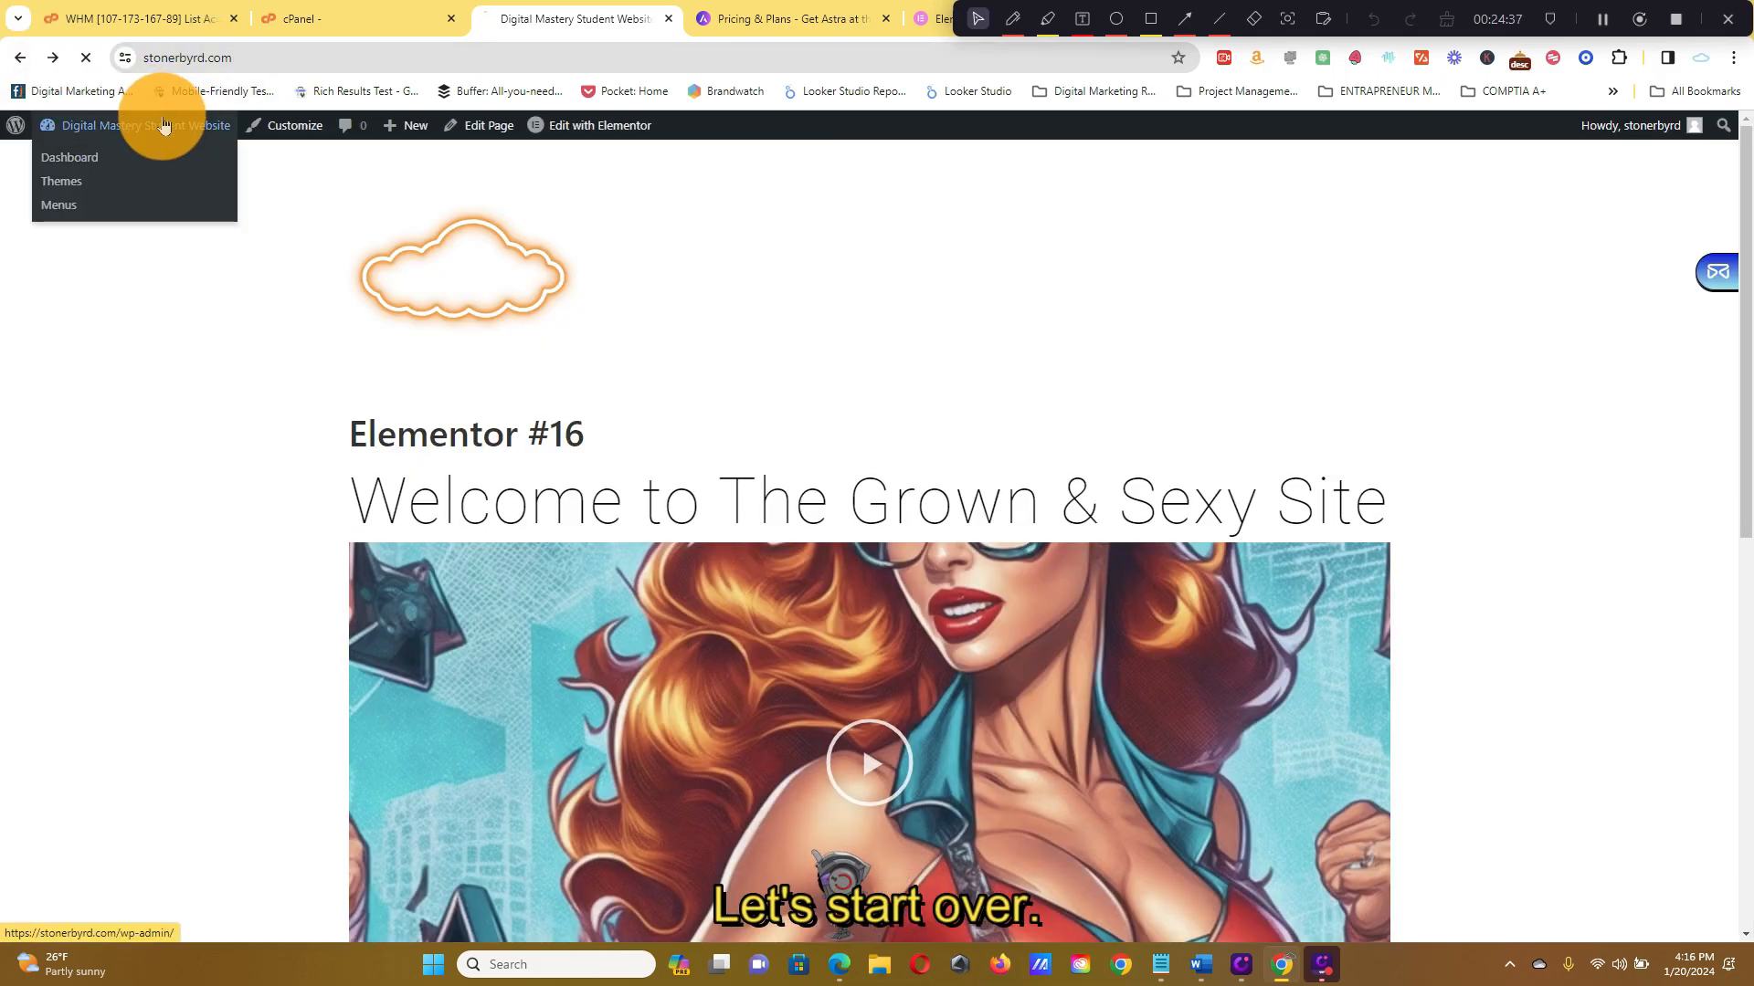
{"action": "left_click", "coordinate": [163, 125]}
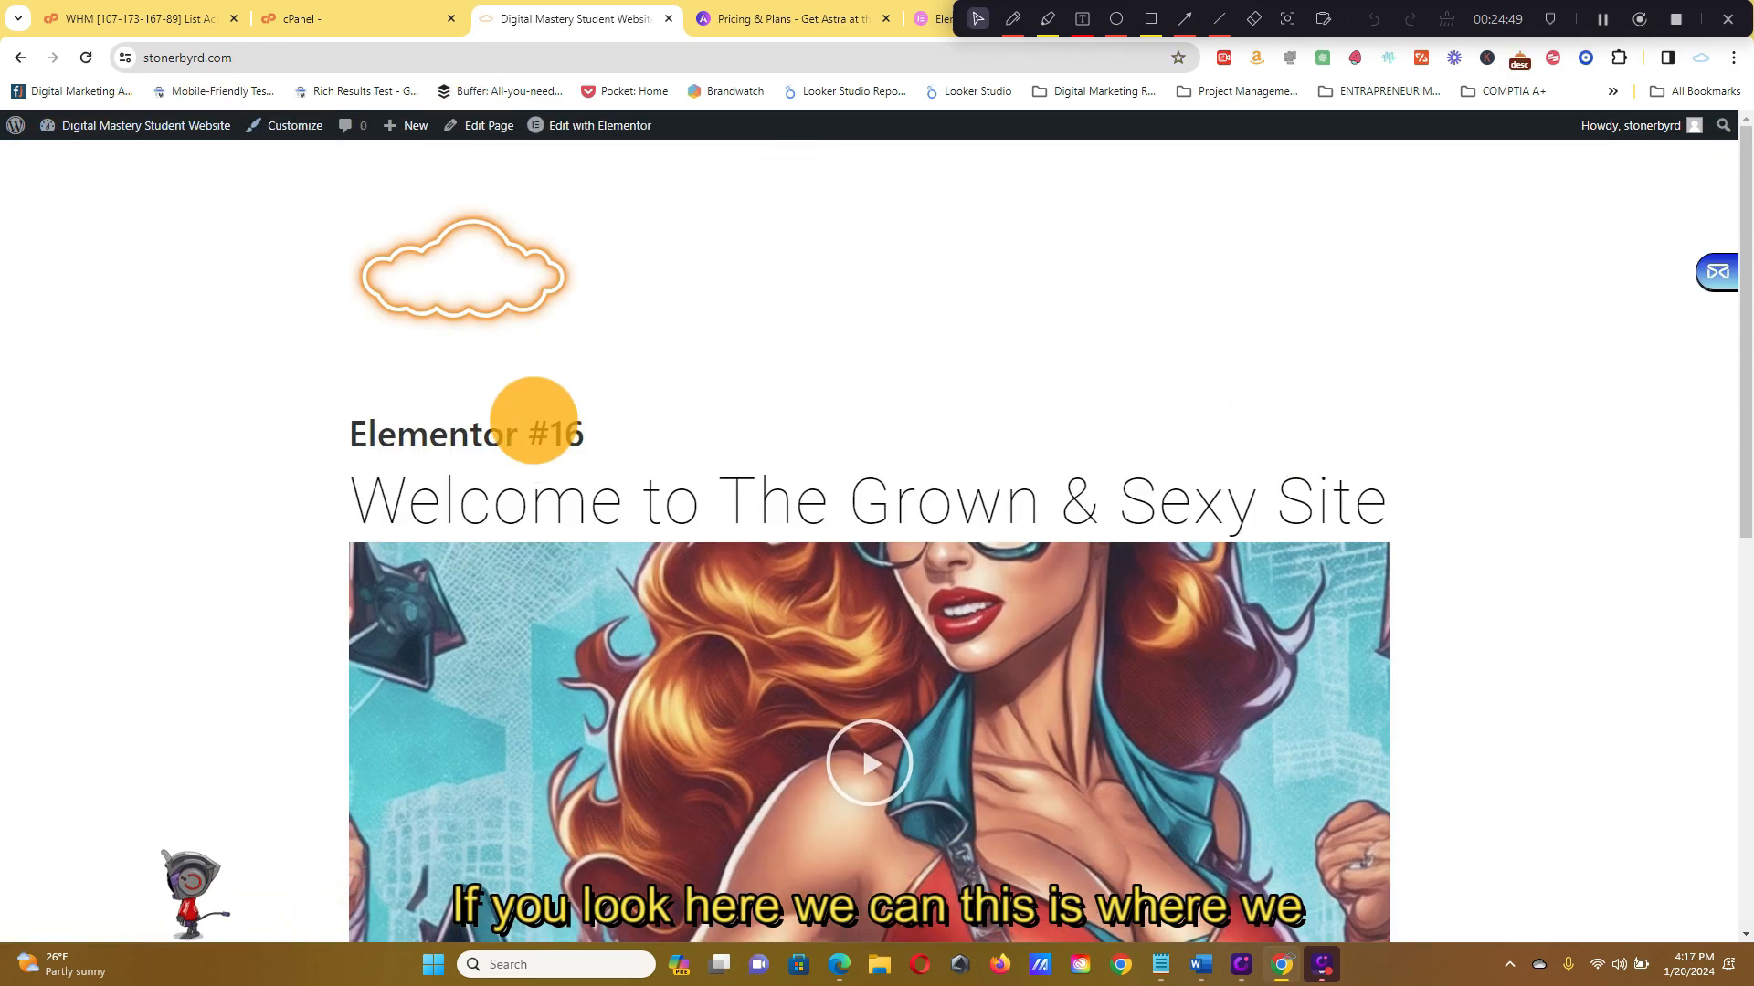
{"action": "scroll", "coordinate": [1564, 480], "scroll_direction": "down", "scroll_amount": 10}
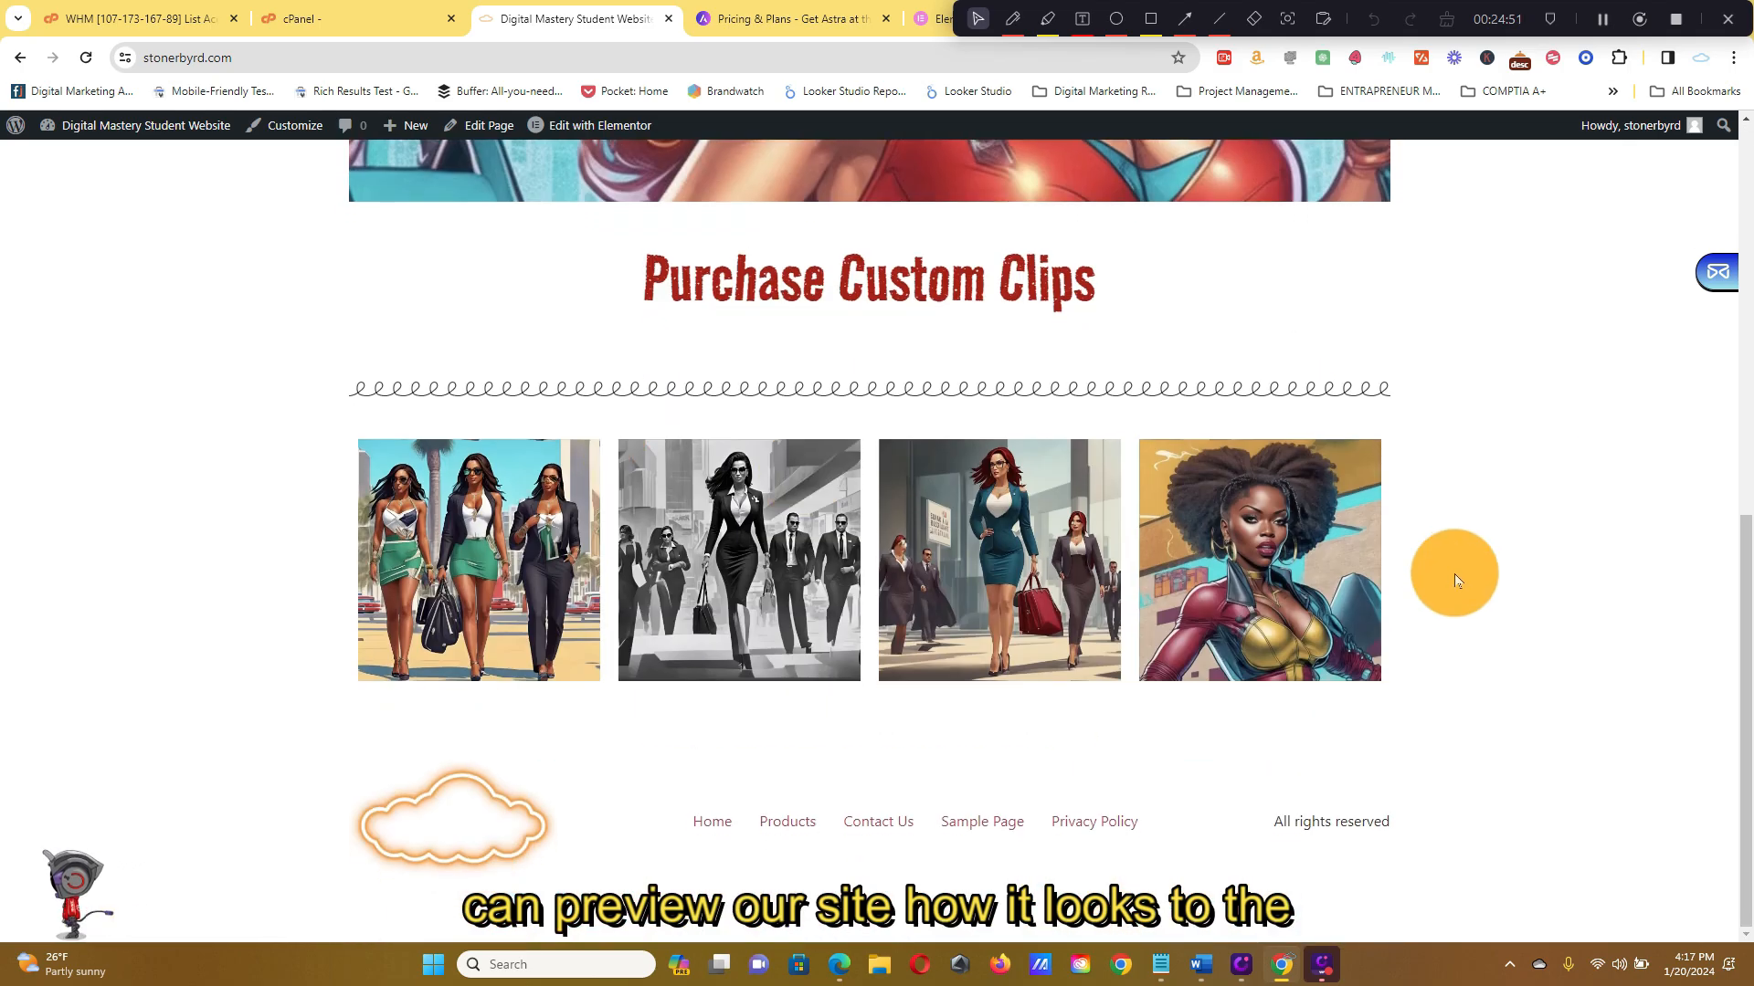
{"action": "scroll", "coordinate": [1455, 580], "scroll_direction": "up", "scroll_amount": 15}
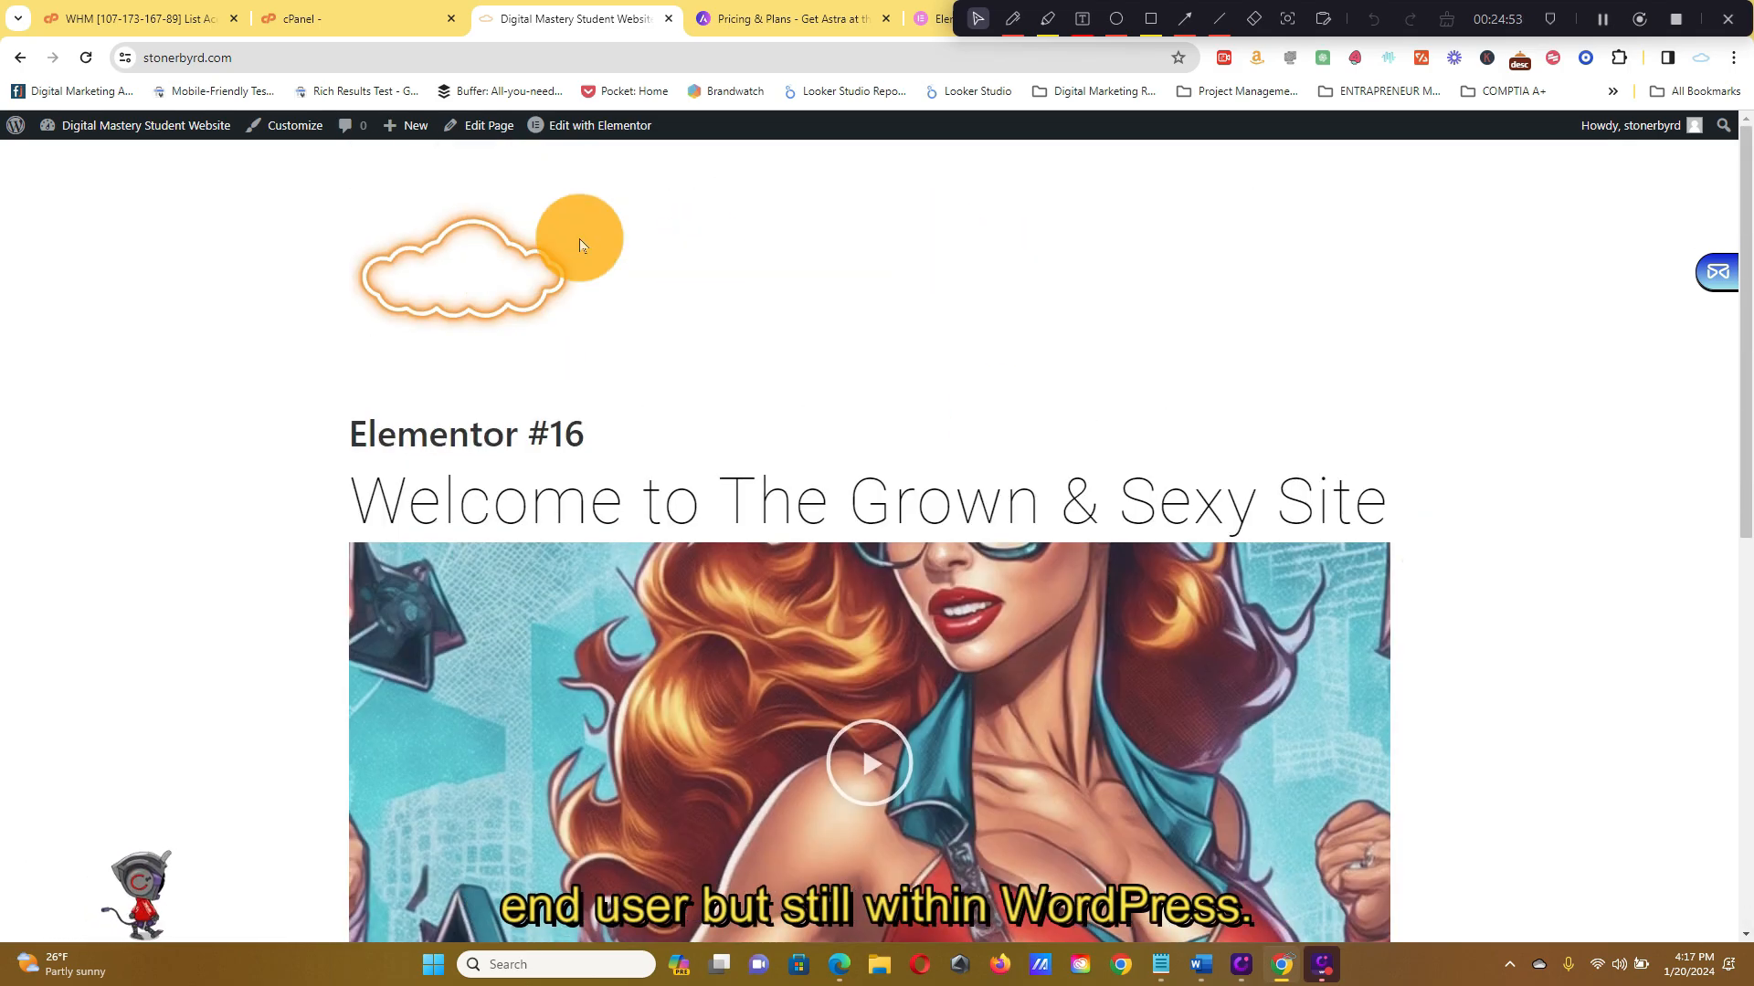
{"action": "mouse_move", "coordinate": [594, 131]}
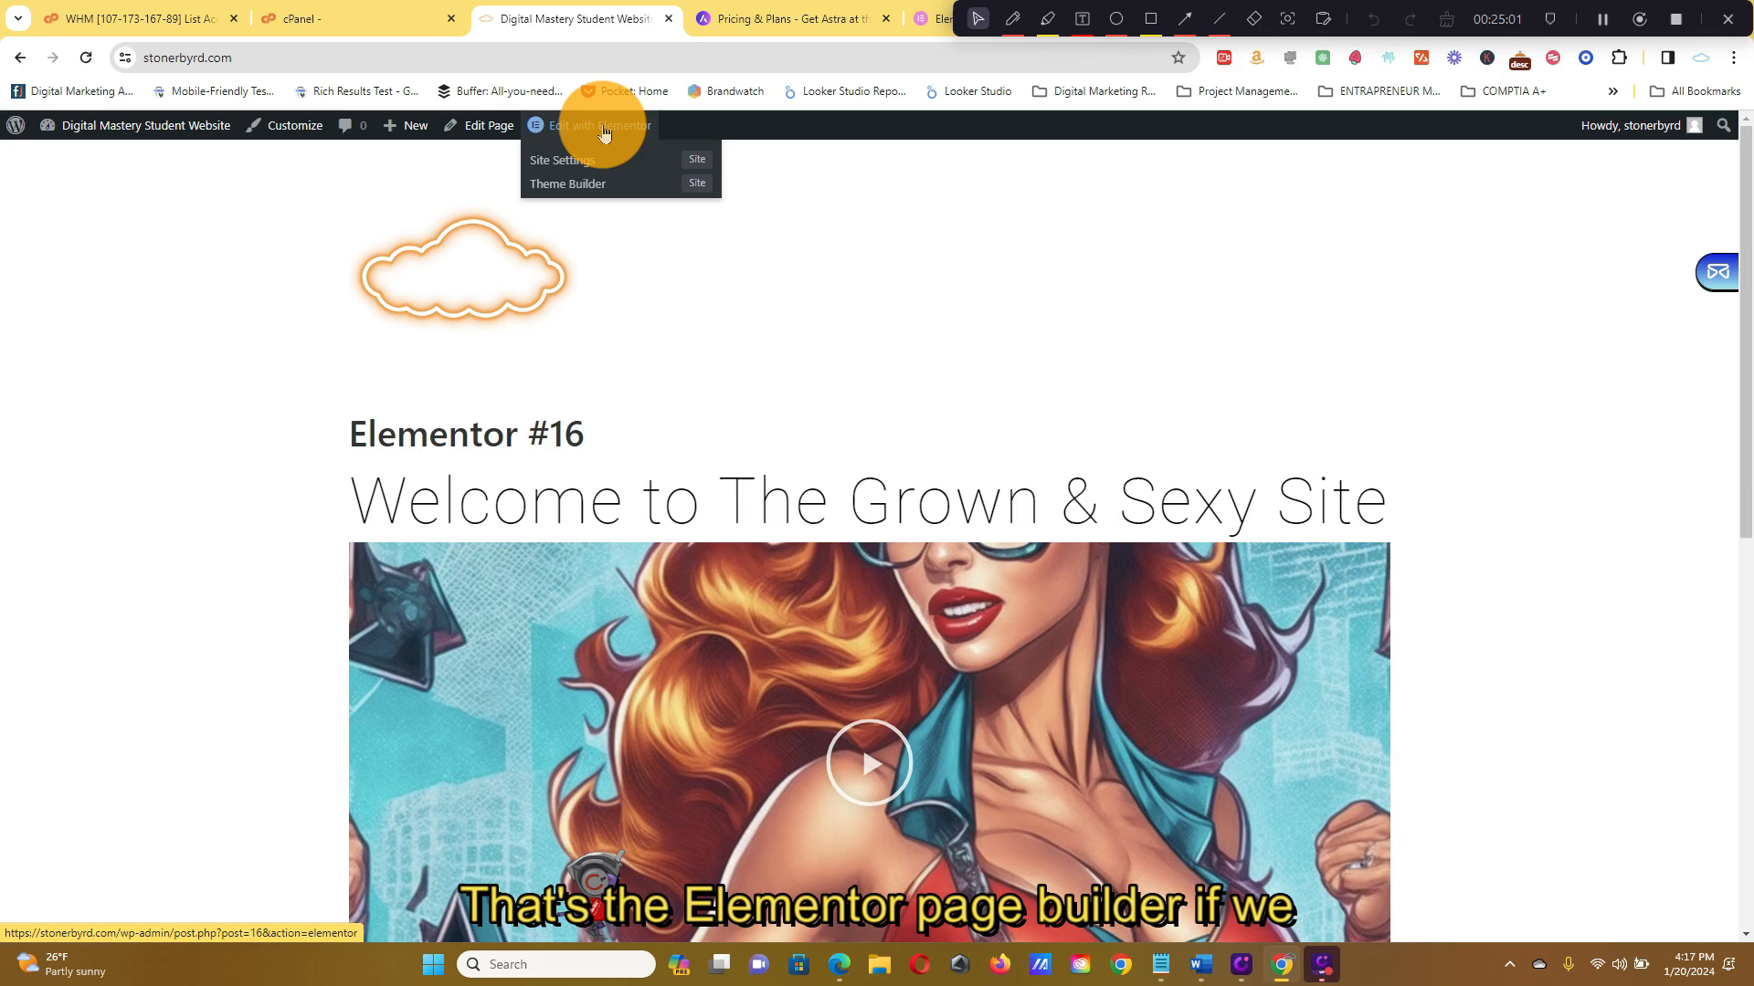
Open the homepage in the Elementor editor and browse the Elements panel
{"action": "left_click", "coordinate": [602, 130]}
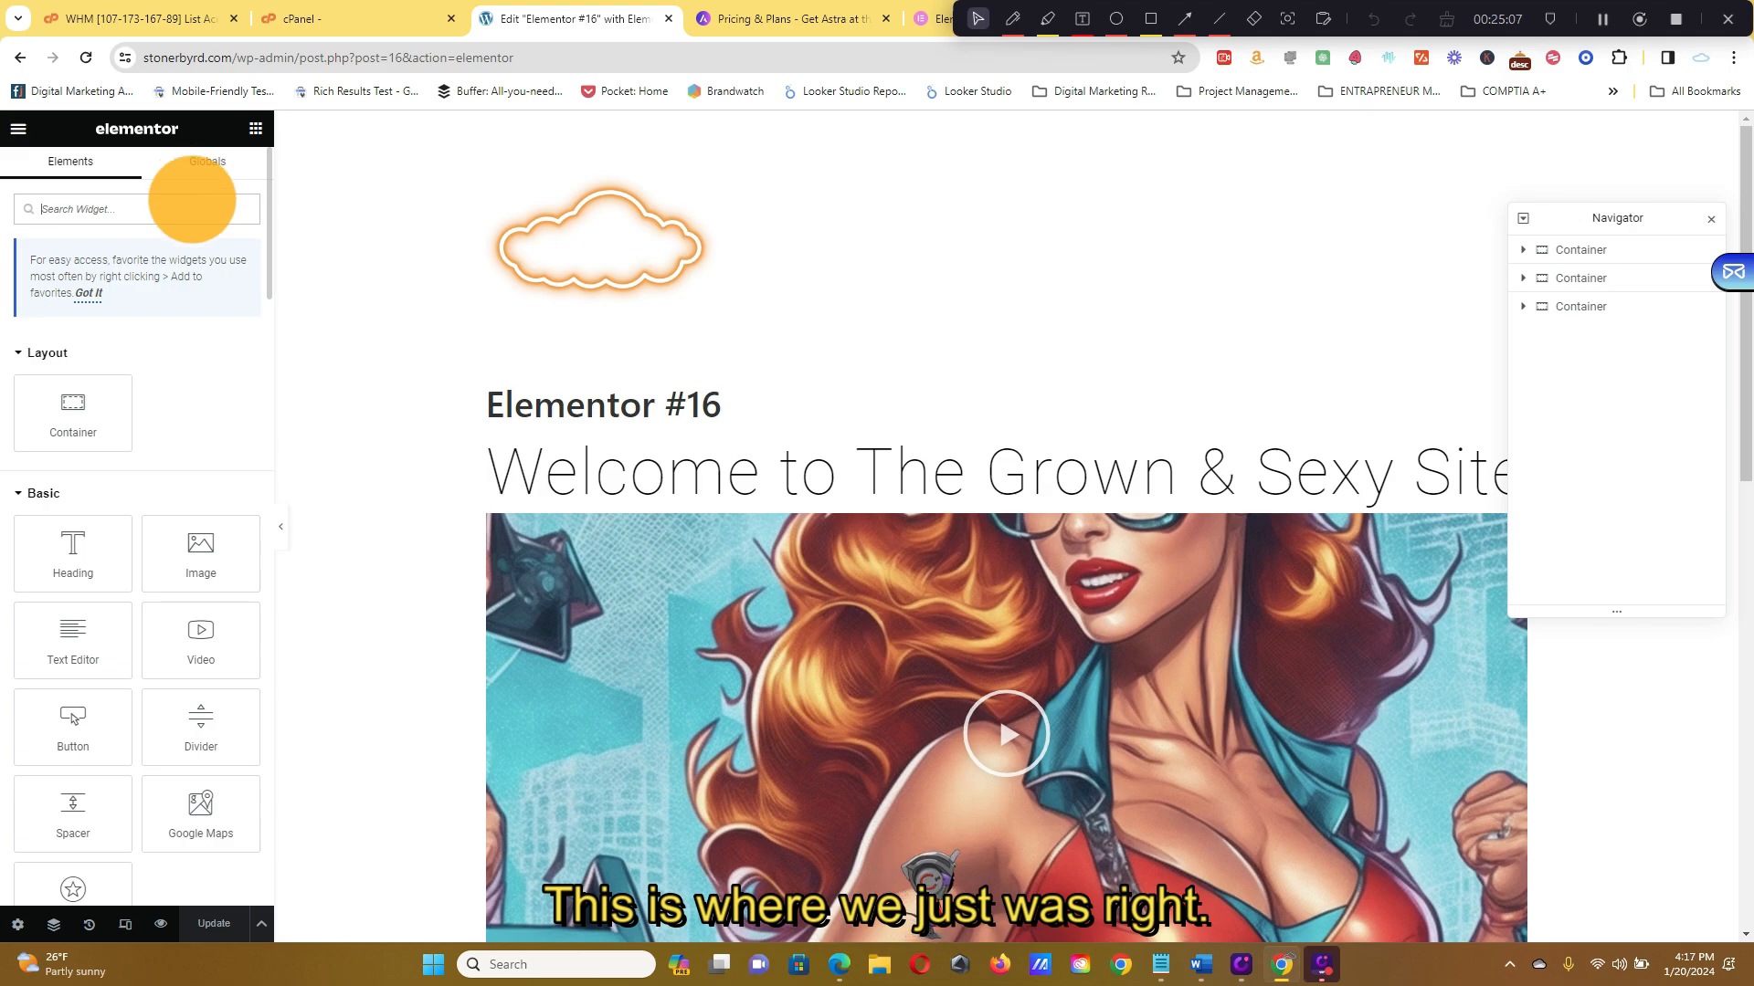
{"action": "scroll", "coordinate": [188, 265], "scroll_direction": "down", "scroll_amount": 15}
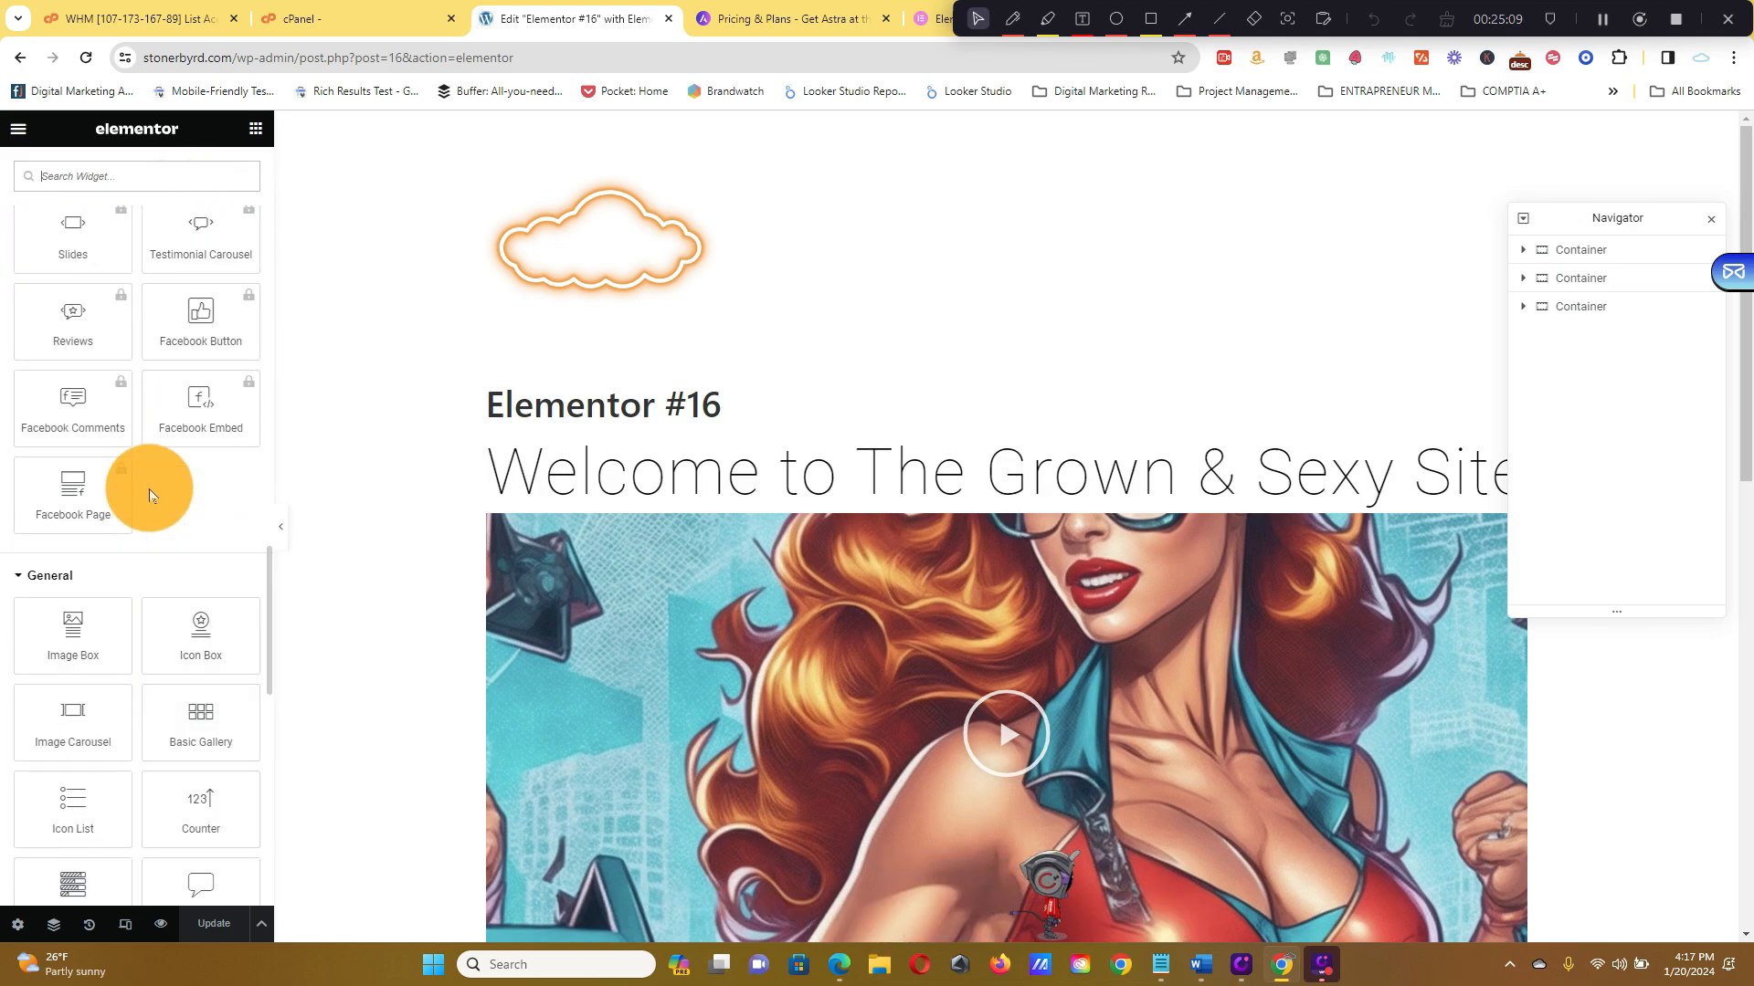
{"action": "scroll", "coordinate": [151, 496], "scroll_direction": "down", "scroll_amount": 5}
{"action": "scroll", "coordinate": [833, 391], "scroll_direction": "down", "scroll_amount": 15}
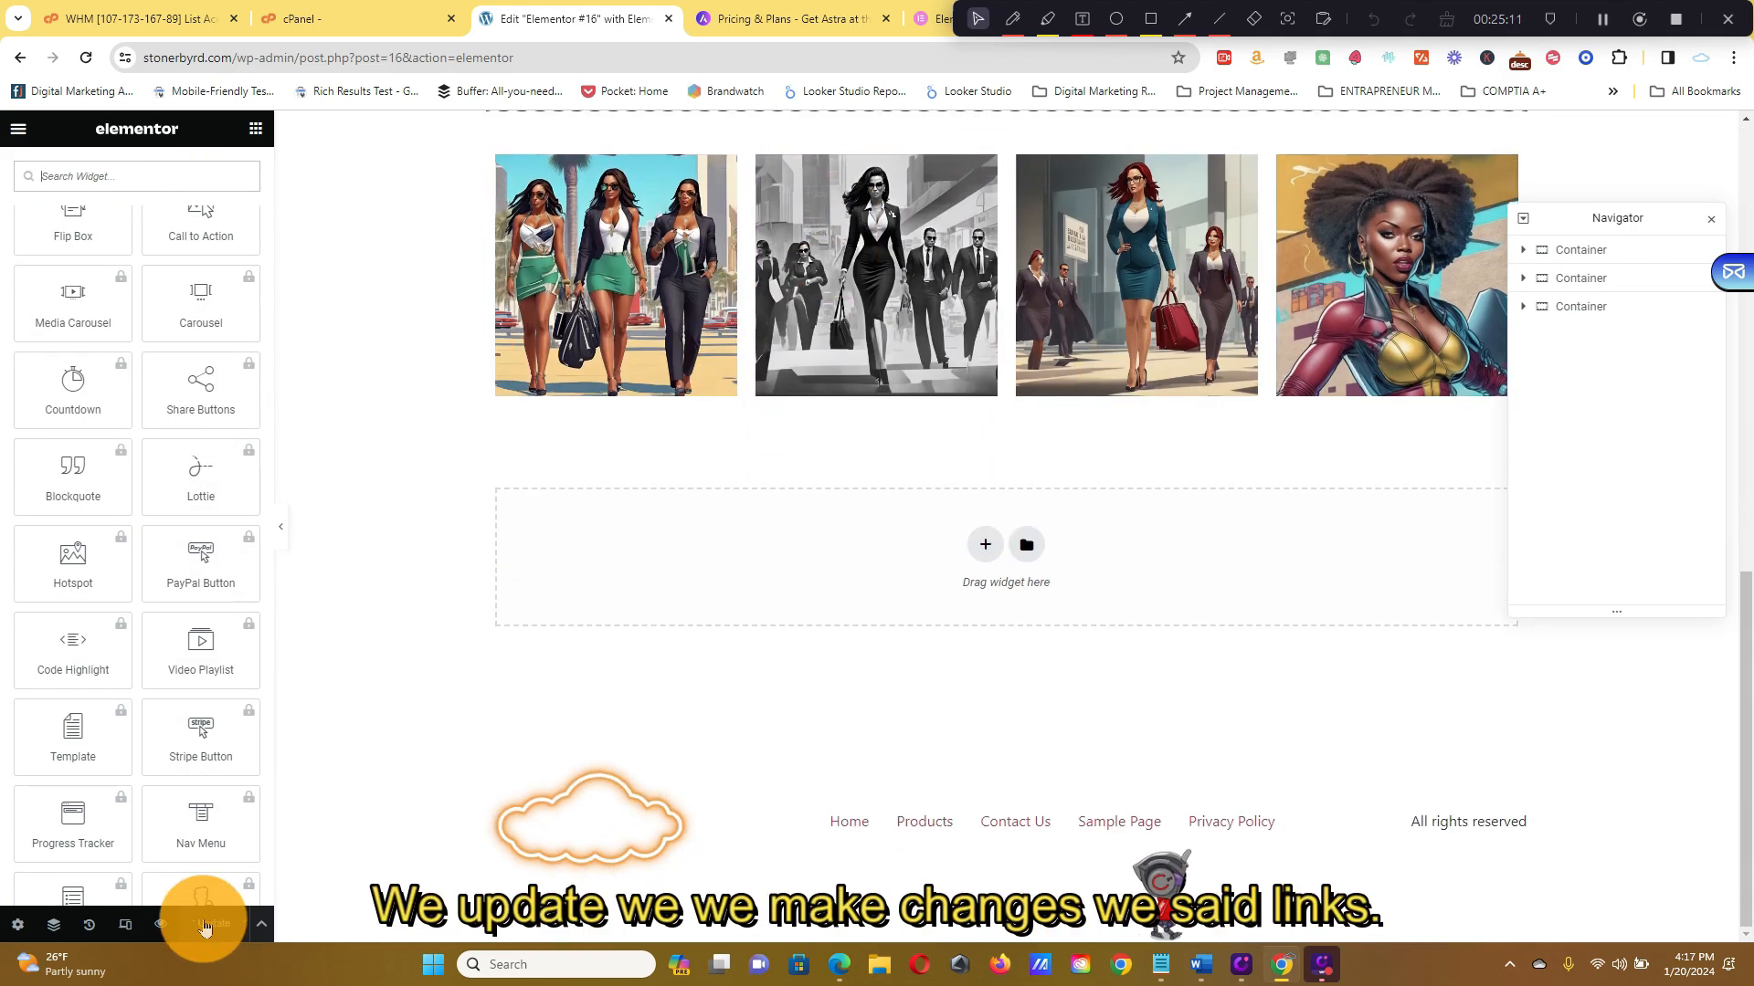
{"action": "scroll", "coordinate": [693, 521], "scroll_direction": "up", "scroll_amount": 5}
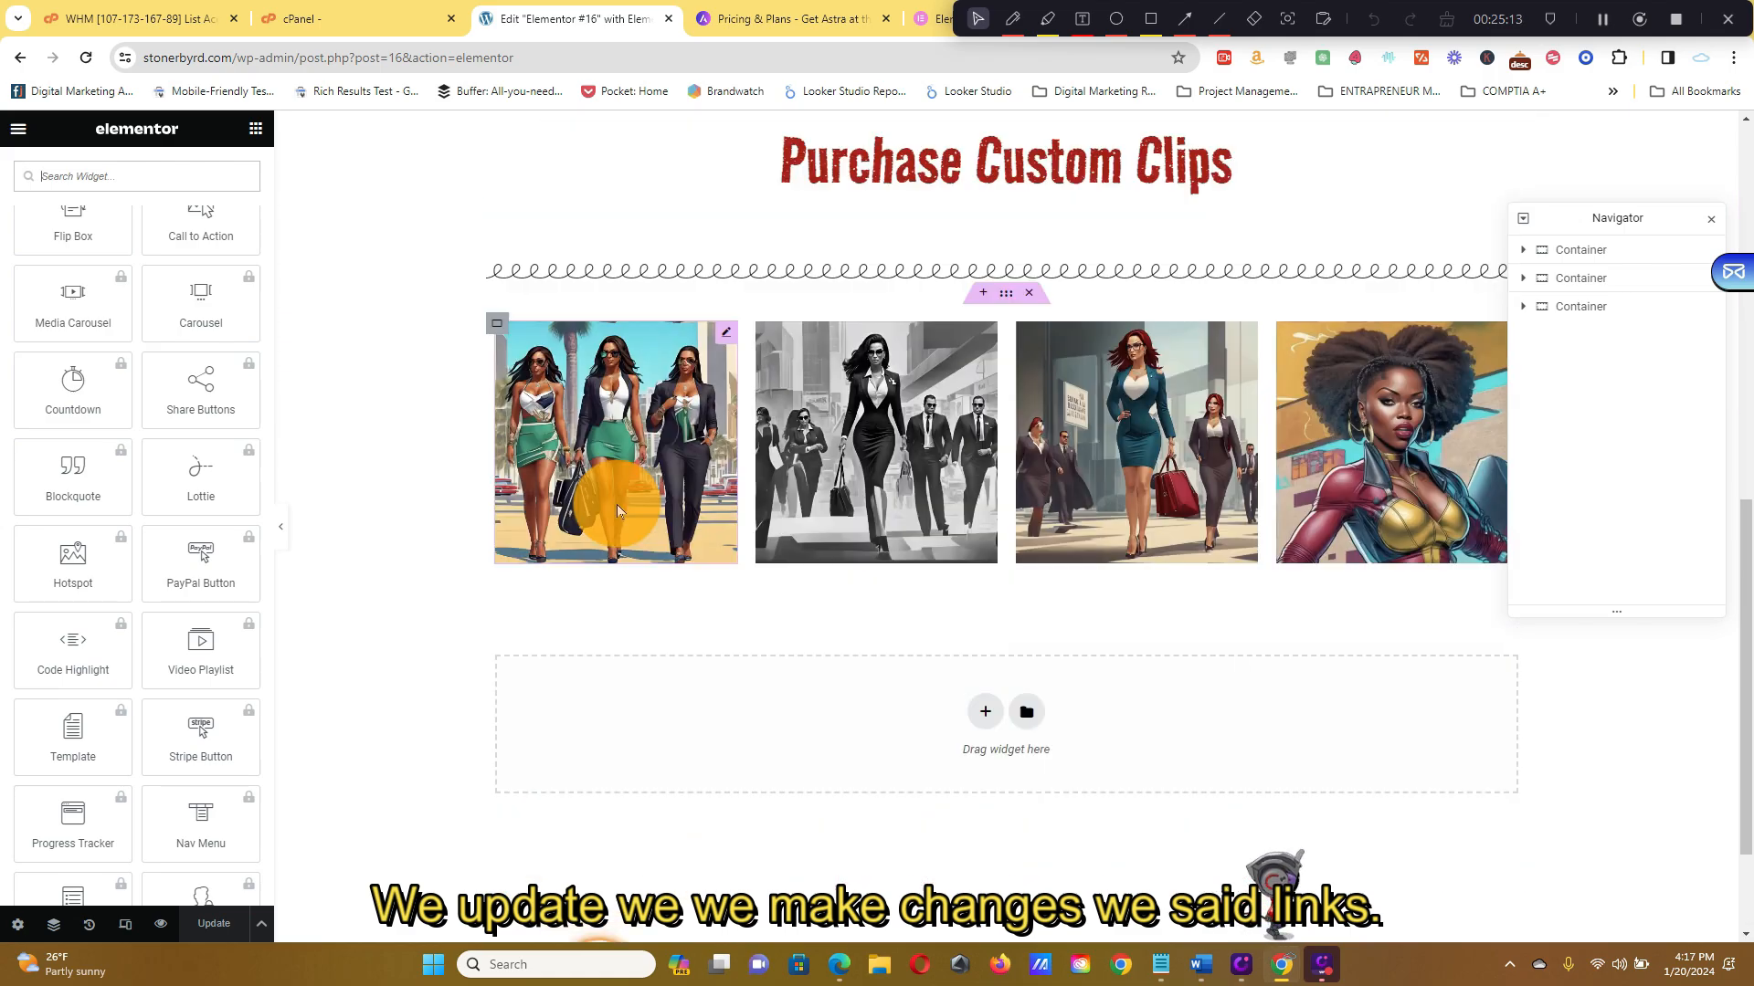
{"action": "scroll", "coordinate": [1049, 457], "scroll_direction": "down", "scroll_amount": 5}
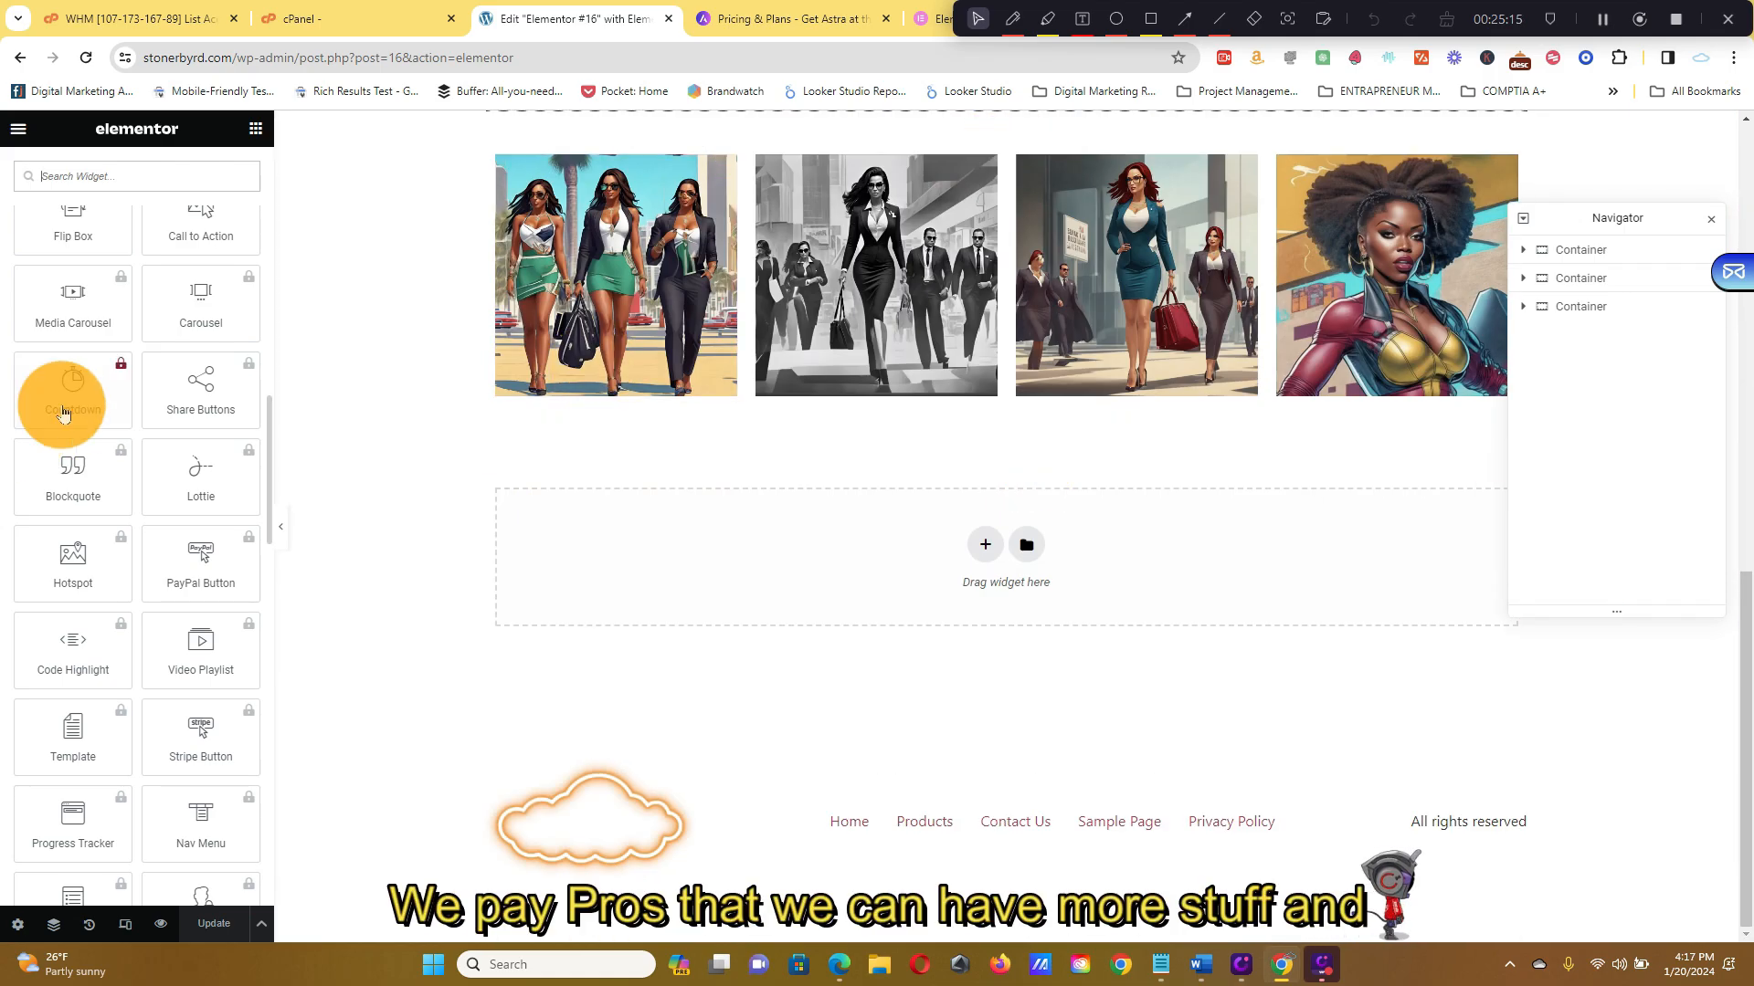
{"action": "scroll", "coordinate": [116, 416], "scroll_direction": "up", "scroll_amount": 3}
{"action": "scroll", "coordinate": [116, 415], "scroll_direction": "up", "scroll_amount": 10}
{"action": "scroll", "coordinate": [52, 658], "scroll_direction": "down", "scroll_amount": 3}
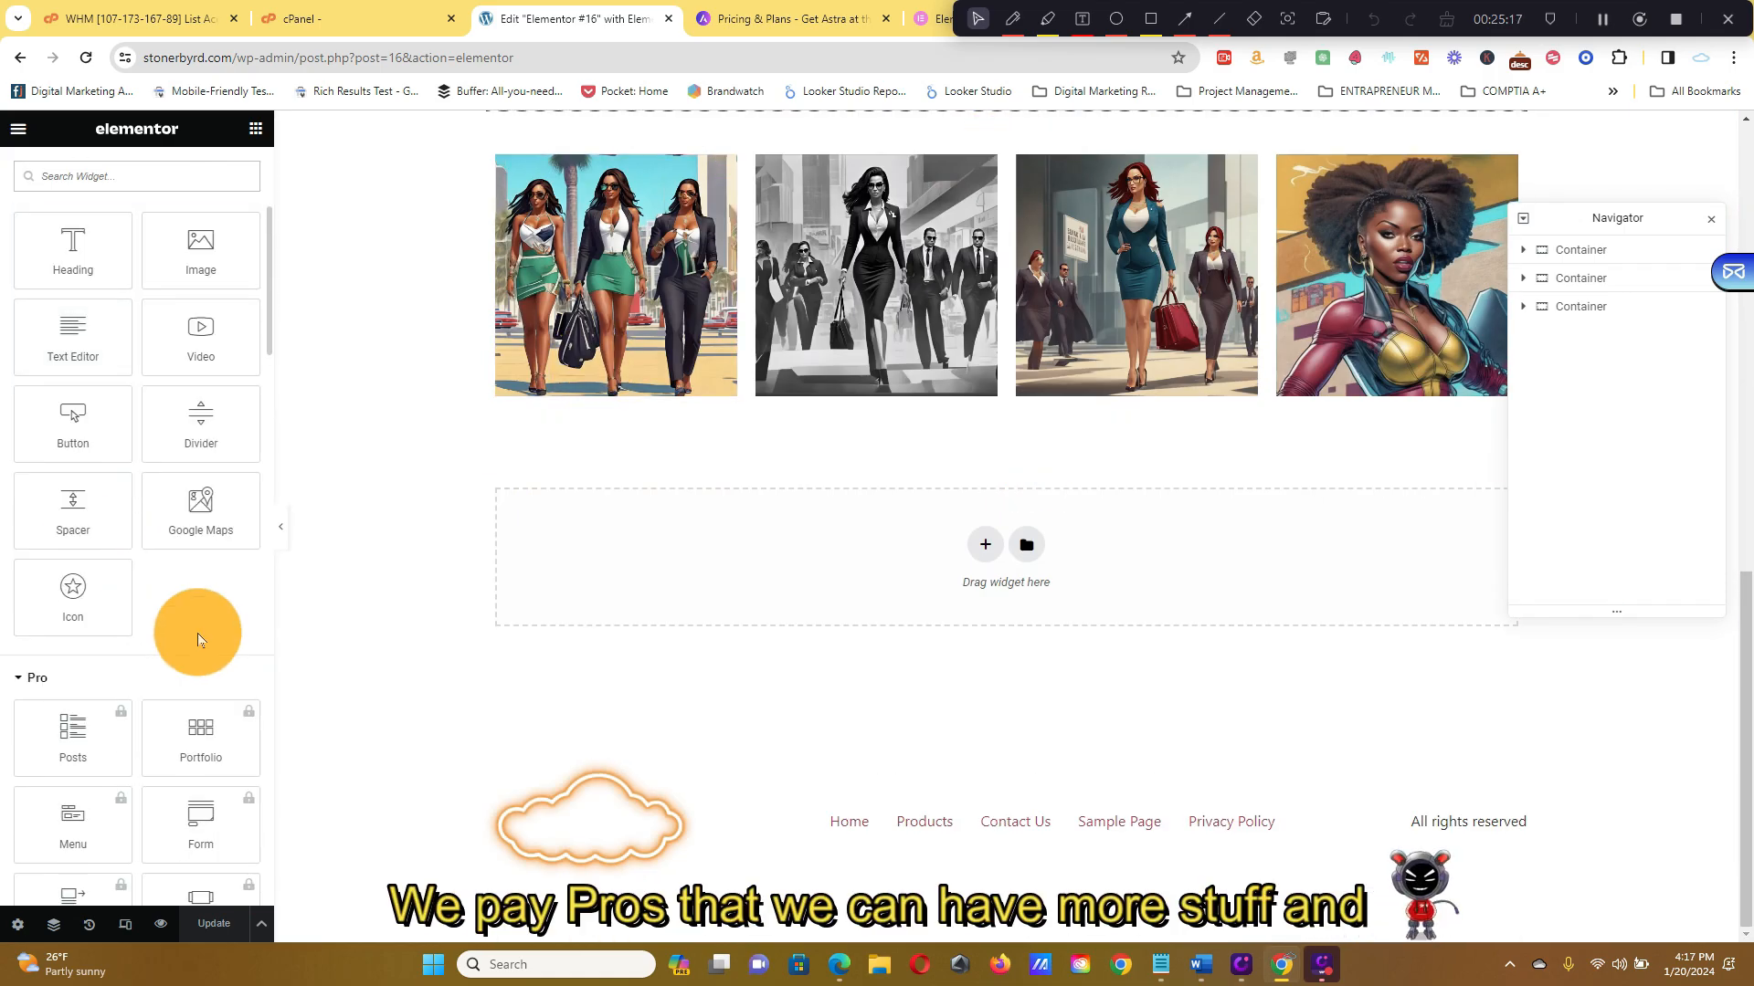
{"action": "scroll", "coordinate": [194, 730], "scroll_direction": "down", "scroll_amount": 6}
{"action": "scroll", "coordinate": [172, 584], "scroll_direction": "up", "scroll_amount": 10}
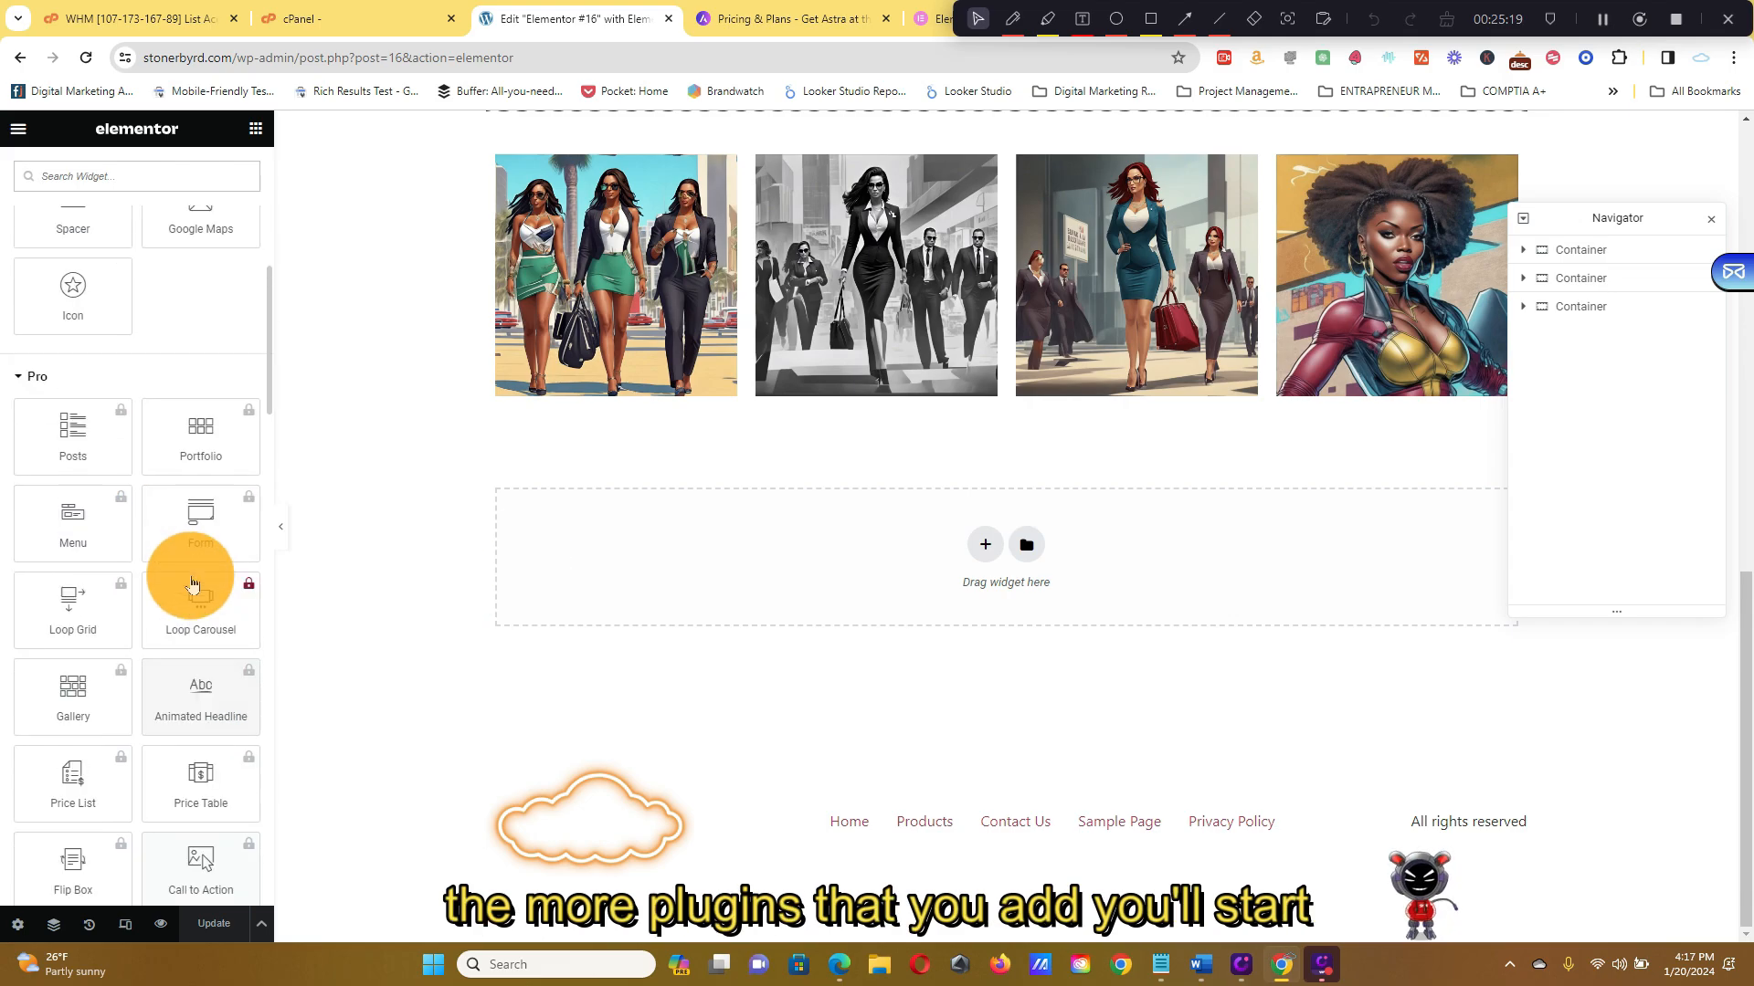
{"action": "scroll", "coordinate": [176, 477], "scroll_direction": "down", "scroll_amount": 2}
{"action": "scroll", "coordinate": [184, 378], "scroll_direction": "down", "scroll_amount": 15}
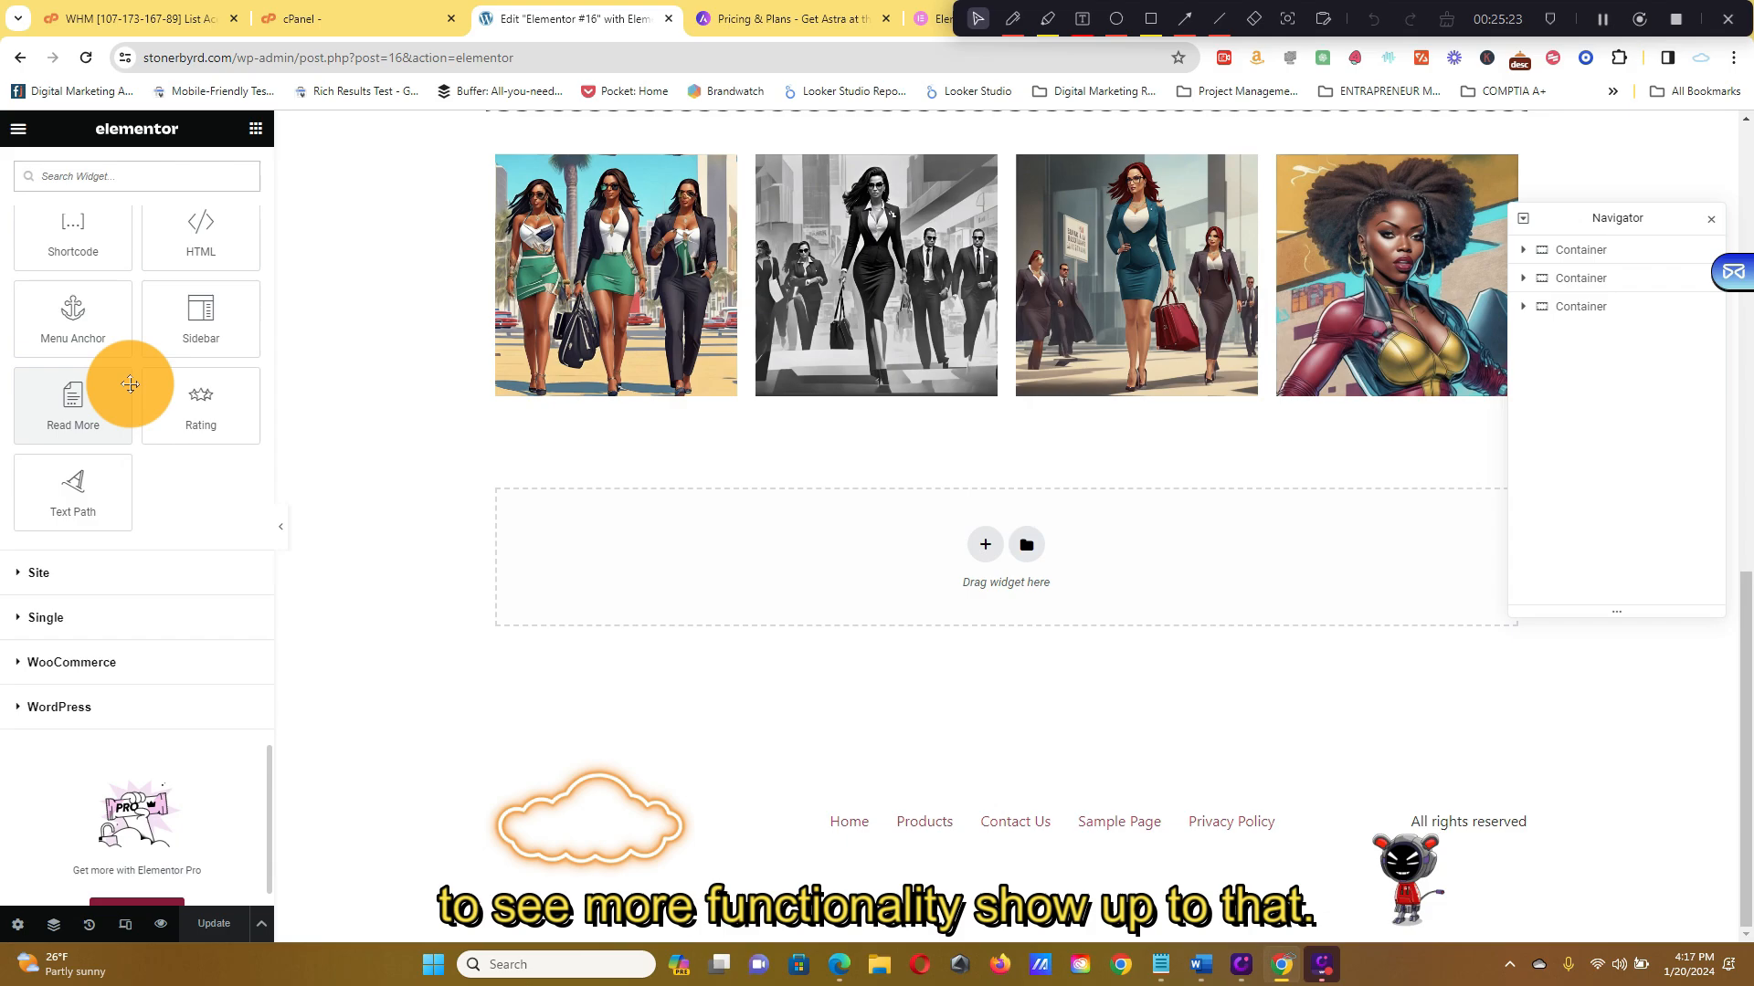
Expand the Site widget category to review its widgets, then bring up Elementor's main menu
{"action": "left_click", "coordinate": [109, 571]}
{"action": "scroll", "coordinate": [190, 434], "scroll_direction": "down", "scroll_amount": 10}
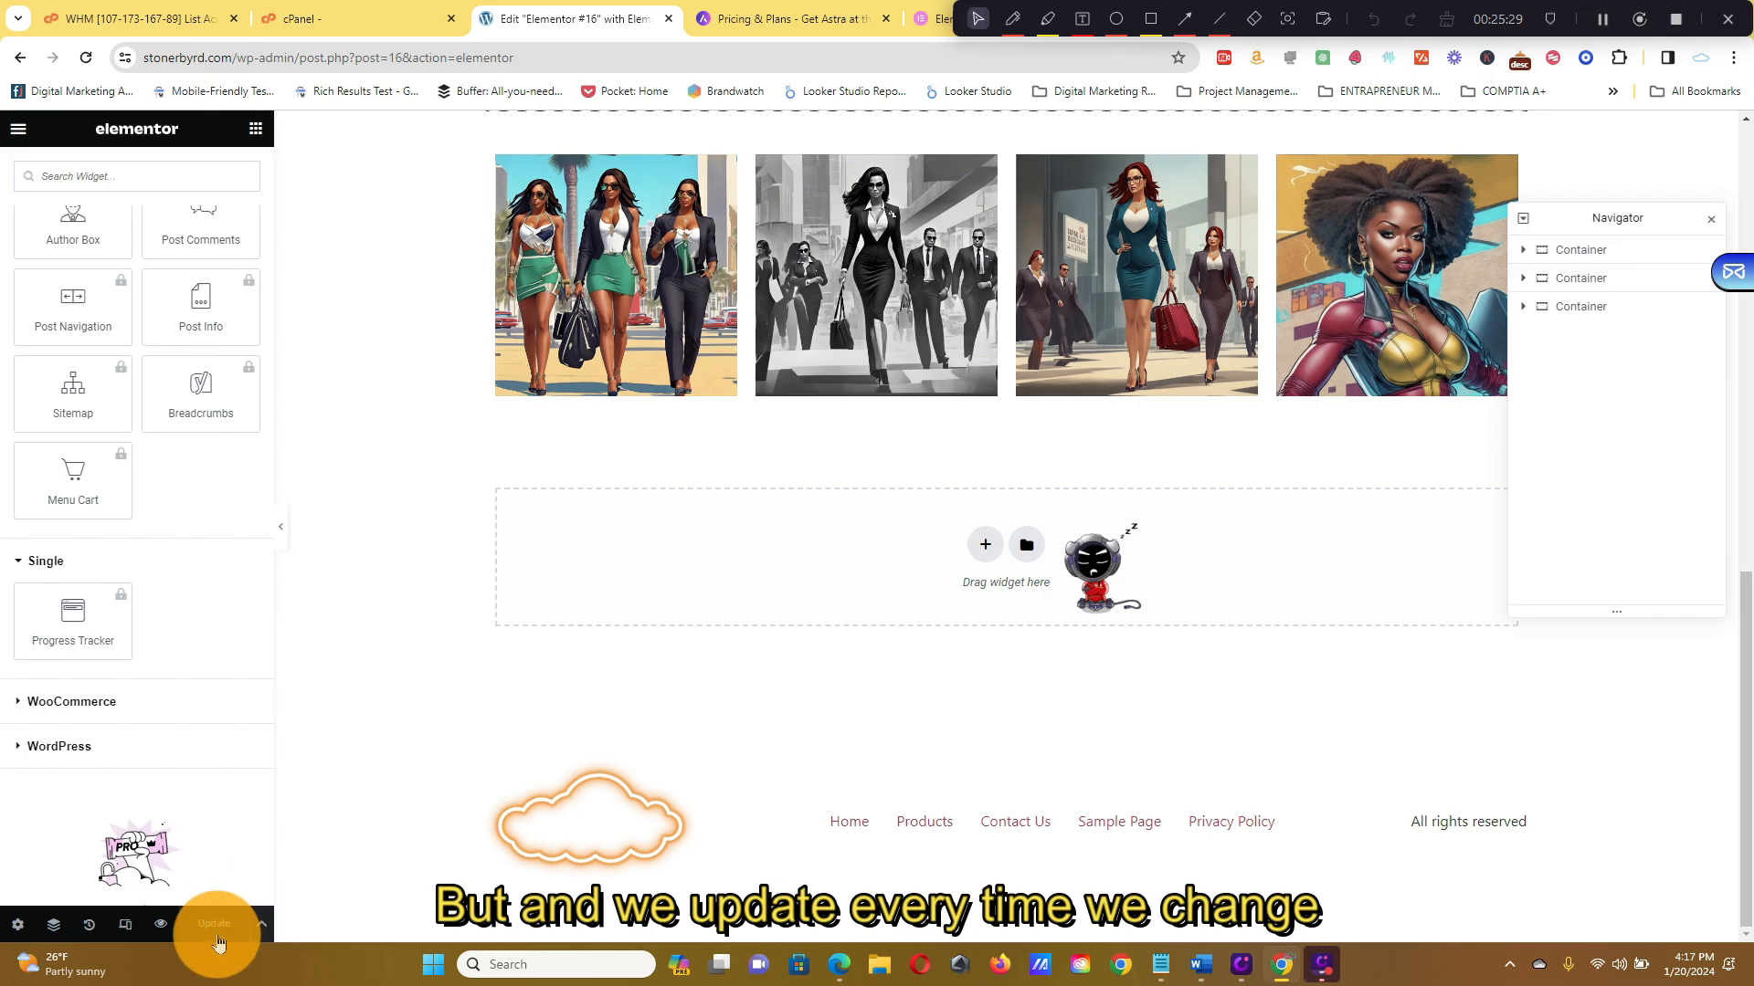
{"action": "scroll", "coordinate": [1038, 392], "scroll_direction": "up", "scroll_amount": 10}
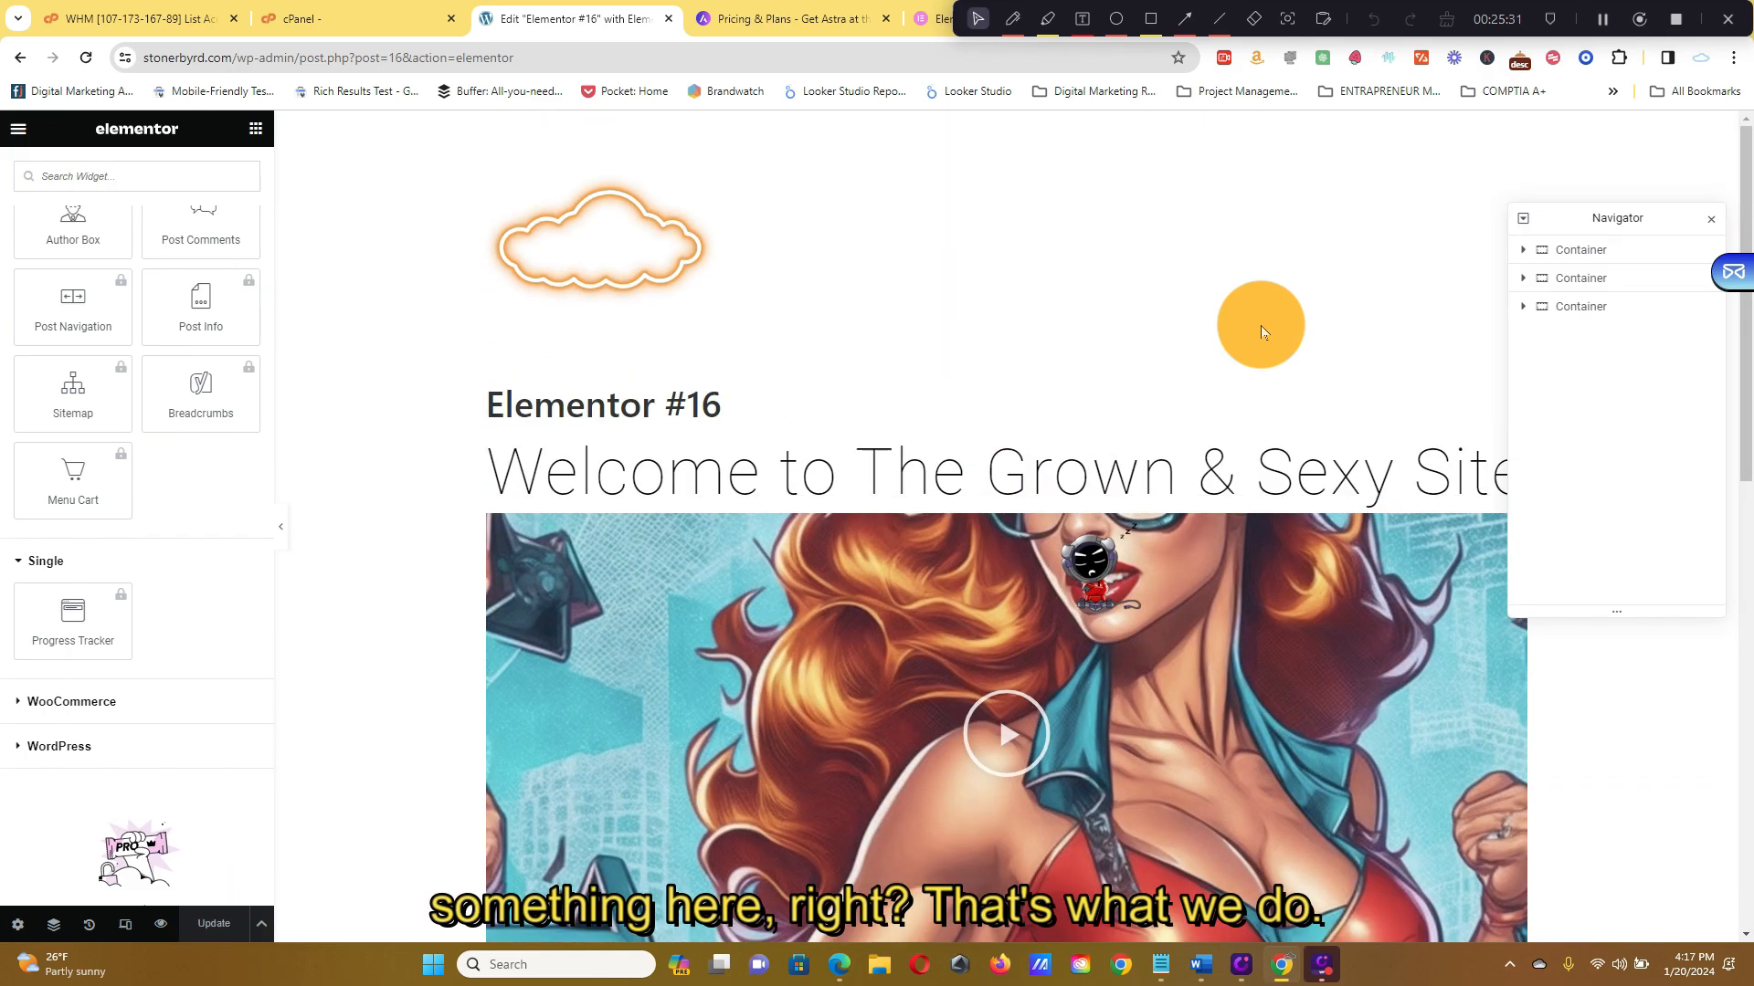
{"action": "scroll", "coordinate": [379, 508], "scroll_direction": "down", "scroll_amount": 5}
{"action": "scroll", "coordinate": [190, 477], "scroll_direction": "up", "scroll_amount": 8}
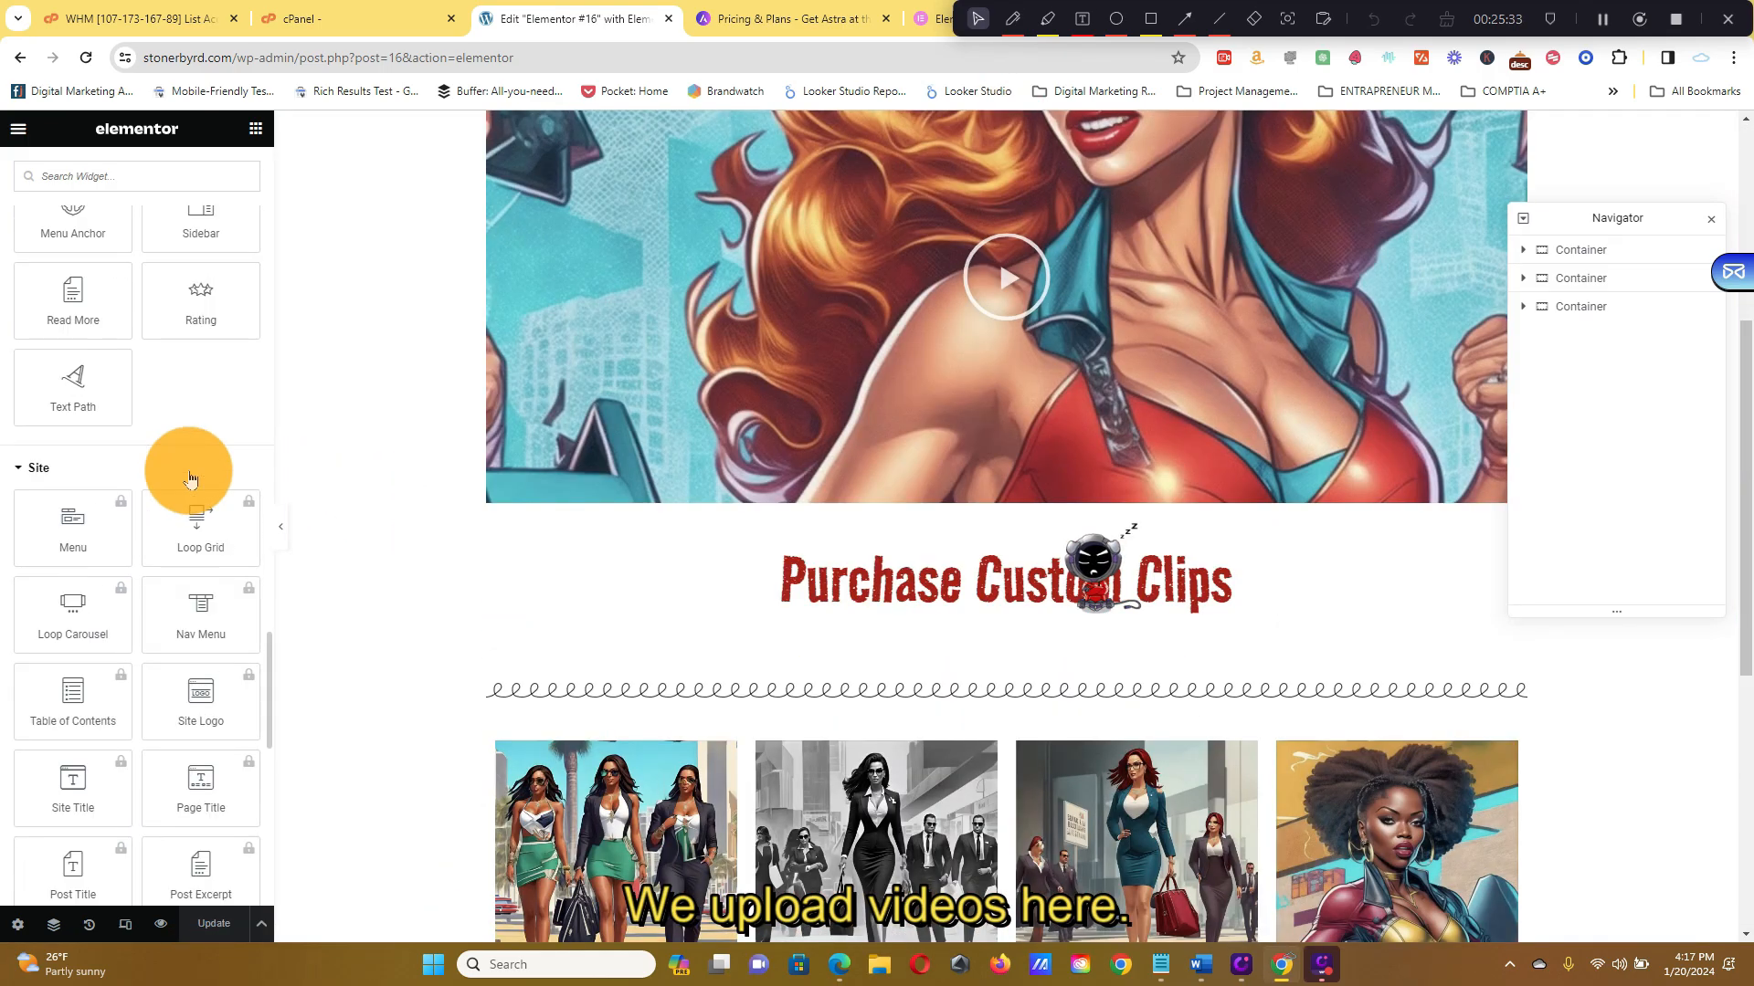
{"action": "scroll", "coordinate": [190, 477], "scroll_direction": "up", "scroll_amount": 10}
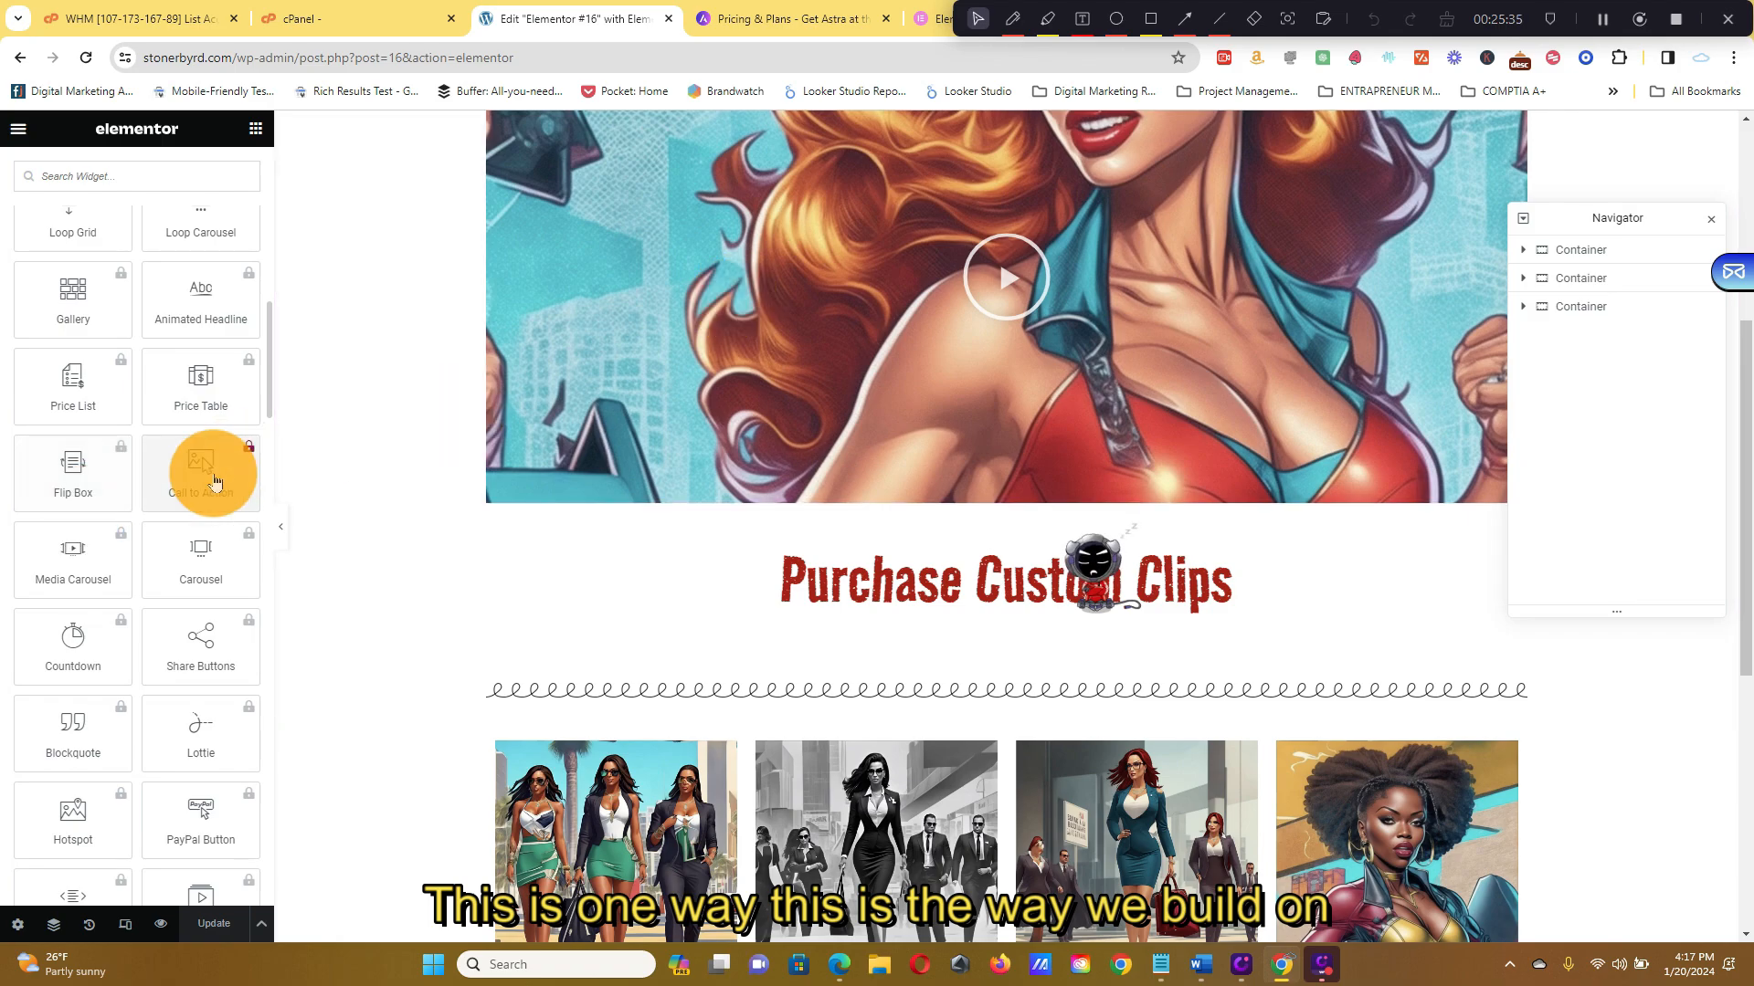
{"action": "scroll", "coordinate": [214, 481], "scroll_direction": "up", "scroll_amount": 10}
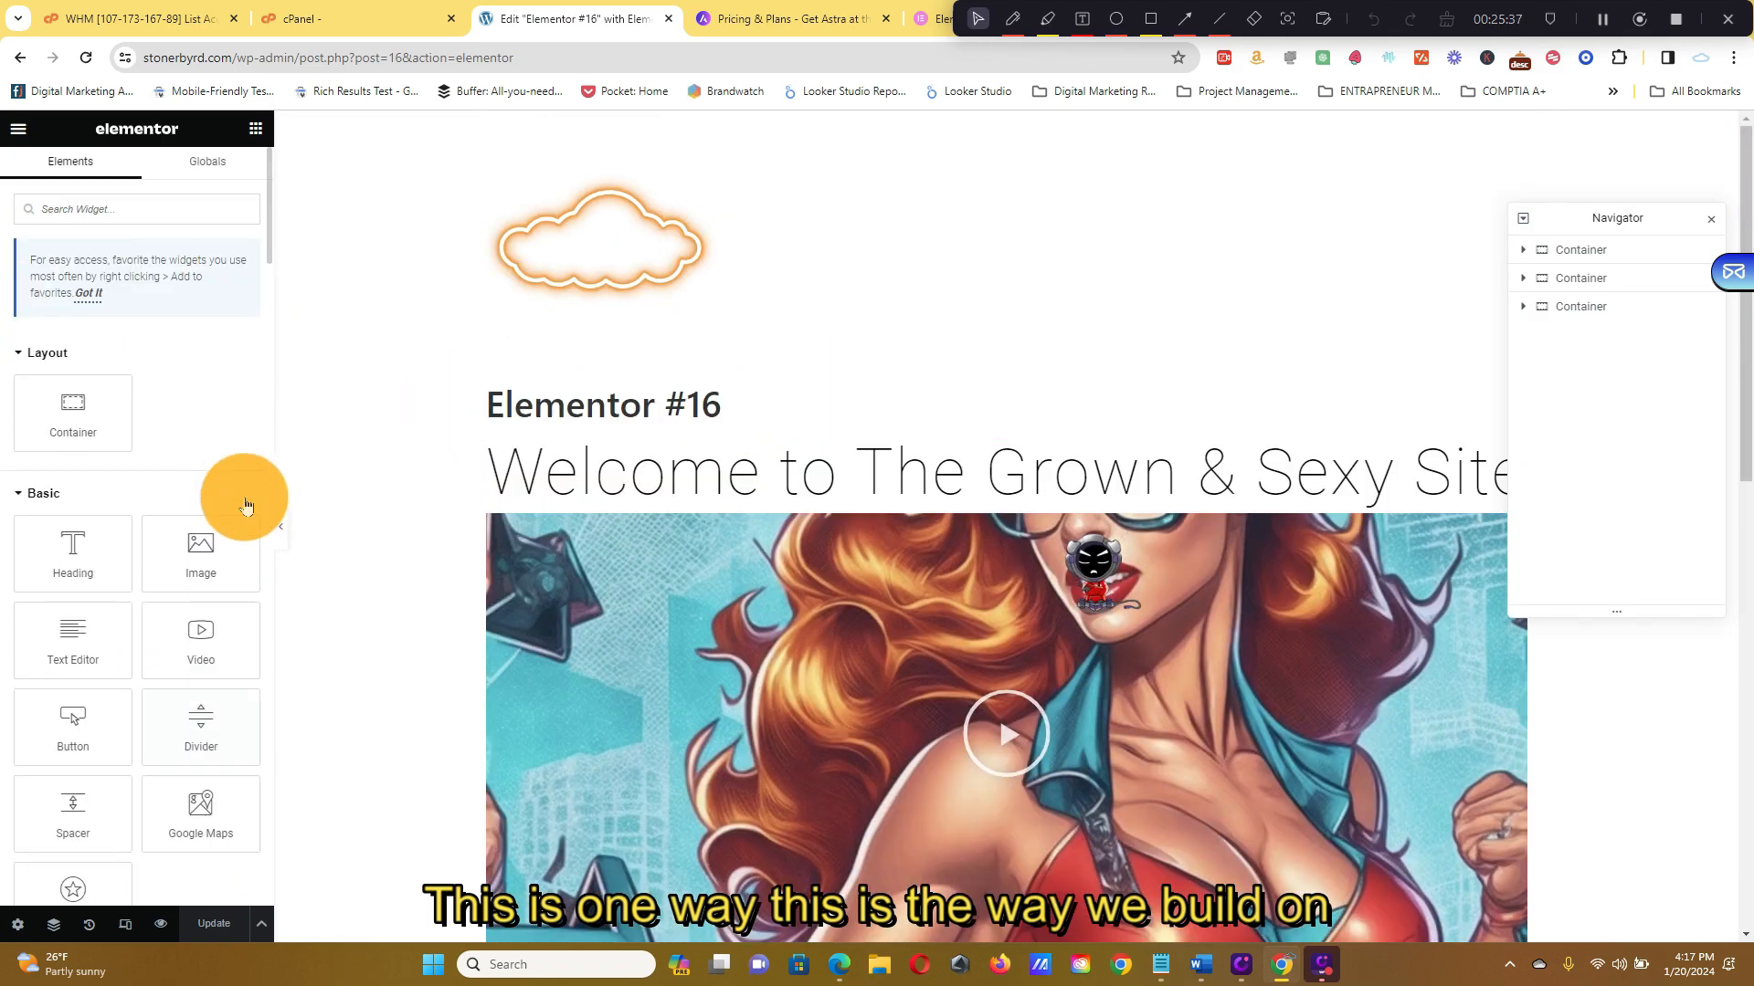
{"action": "scroll", "coordinate": [1010, 469], "scroll_direction": "down", "scroll_amount": 6}
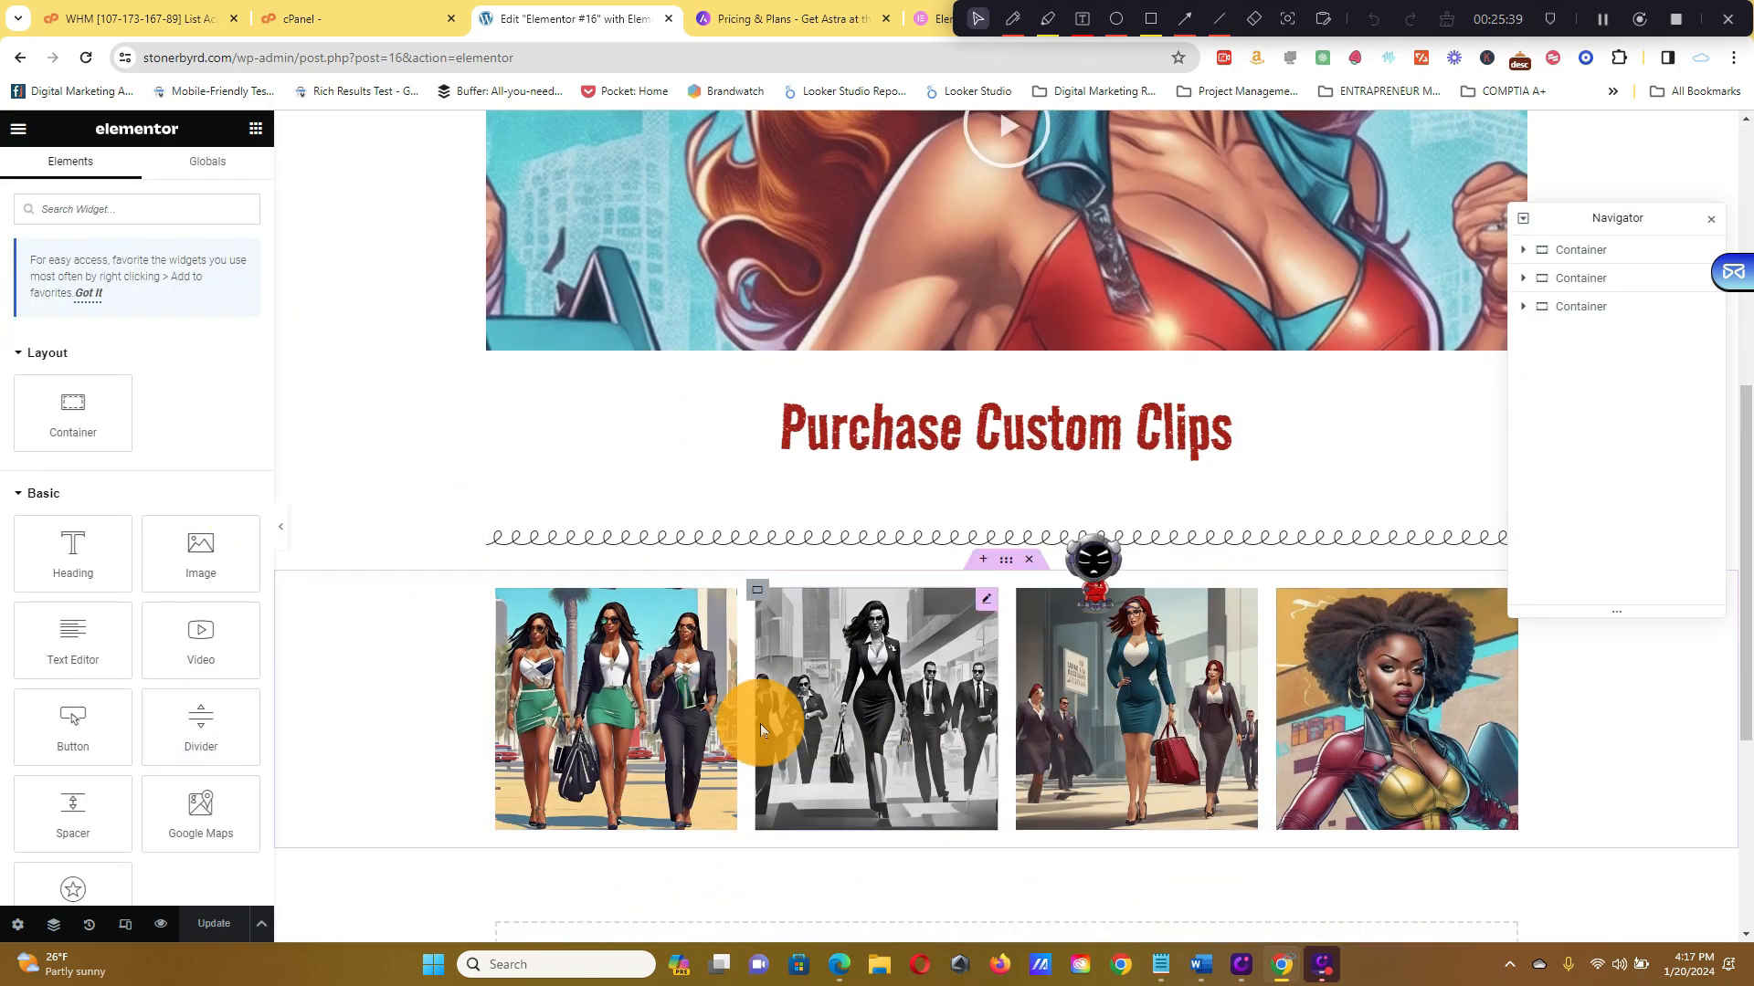
{"action": "scroll", "coordinate": [760, 724], "scroll_direction": "up", "scroll_amount": 4}
{"action": "scroll", "coordinate": [450, 643], "scroll_direction": "up", "scroll_amount": 2}
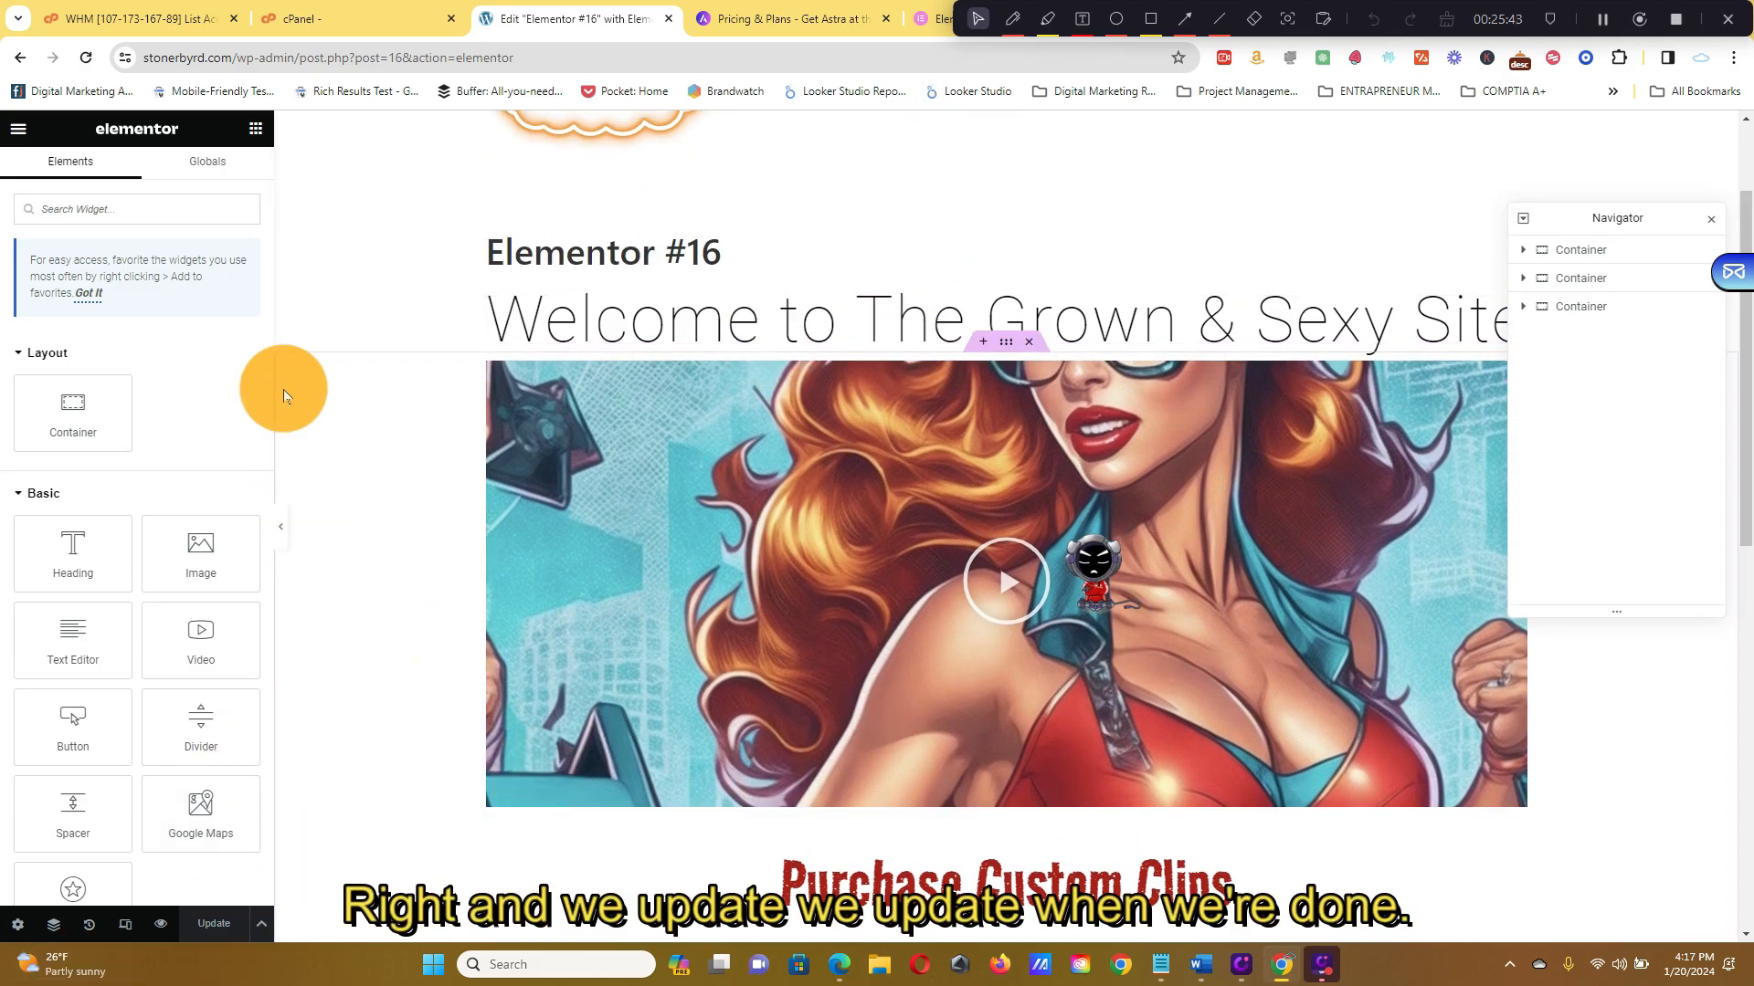
{"action": "left_click", "coordinate": [21, 137]}
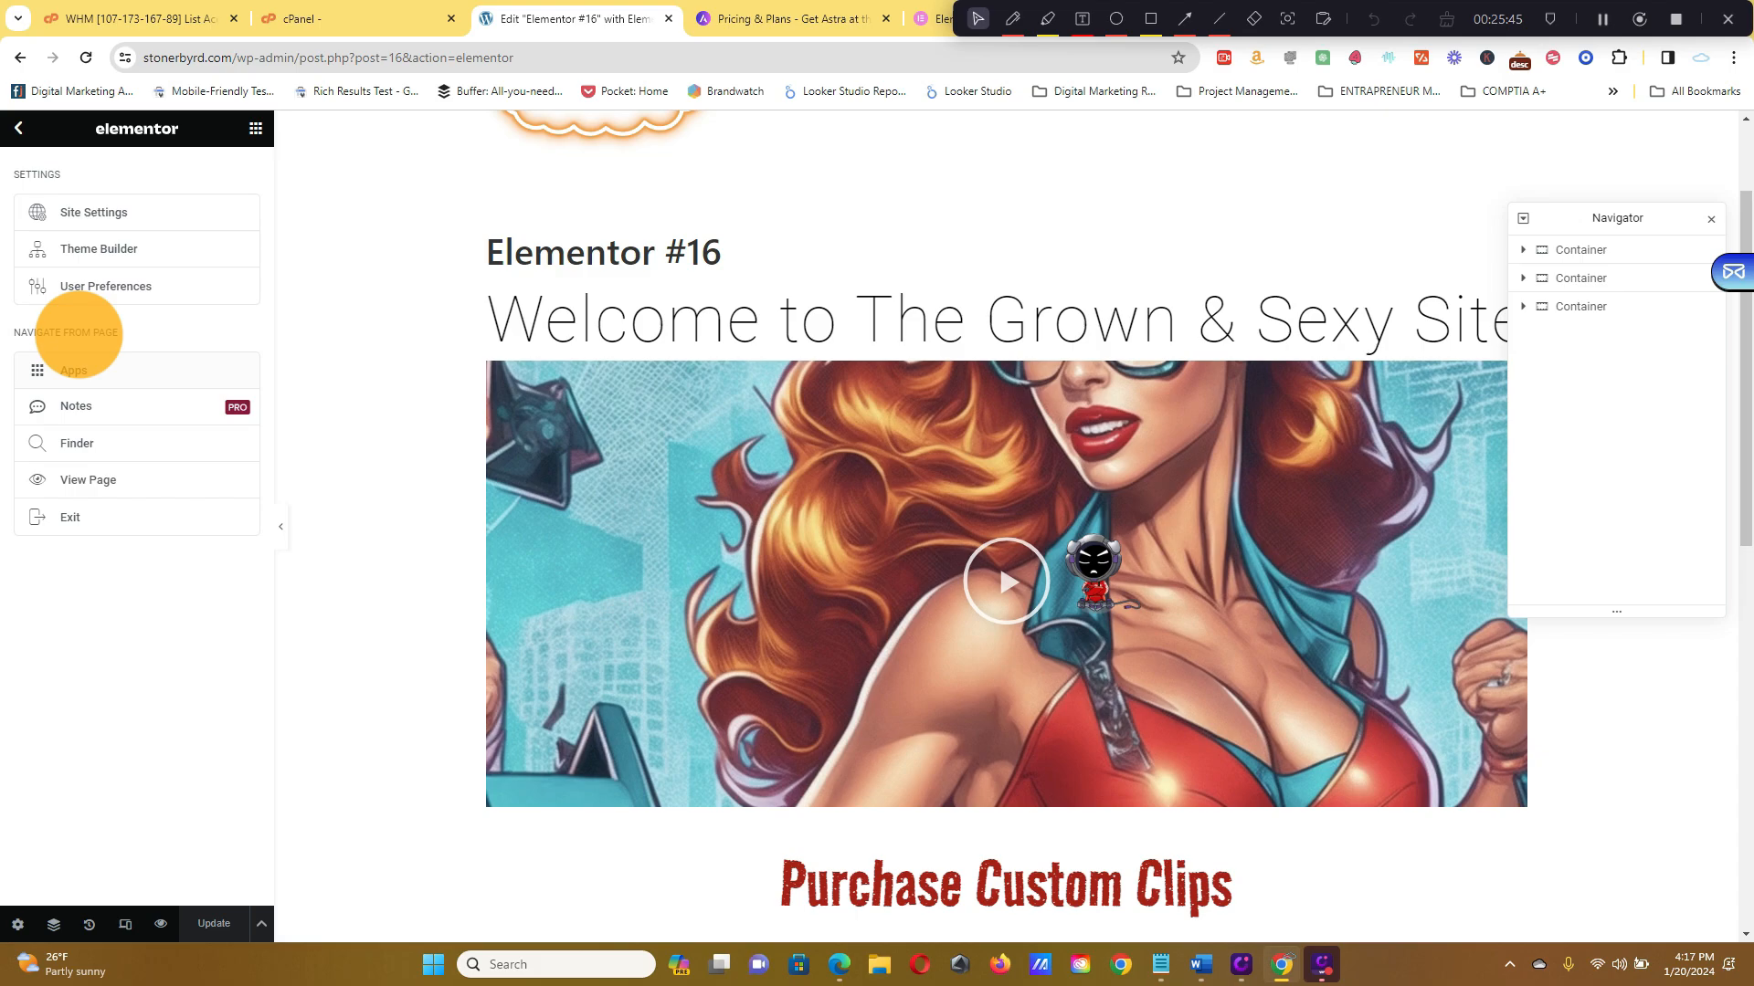
Exit Elementor to the Dashboard and go to the Elementor #16 page's Edit Page screen
{"action": "left_click", "coordinate": [89, 521]}
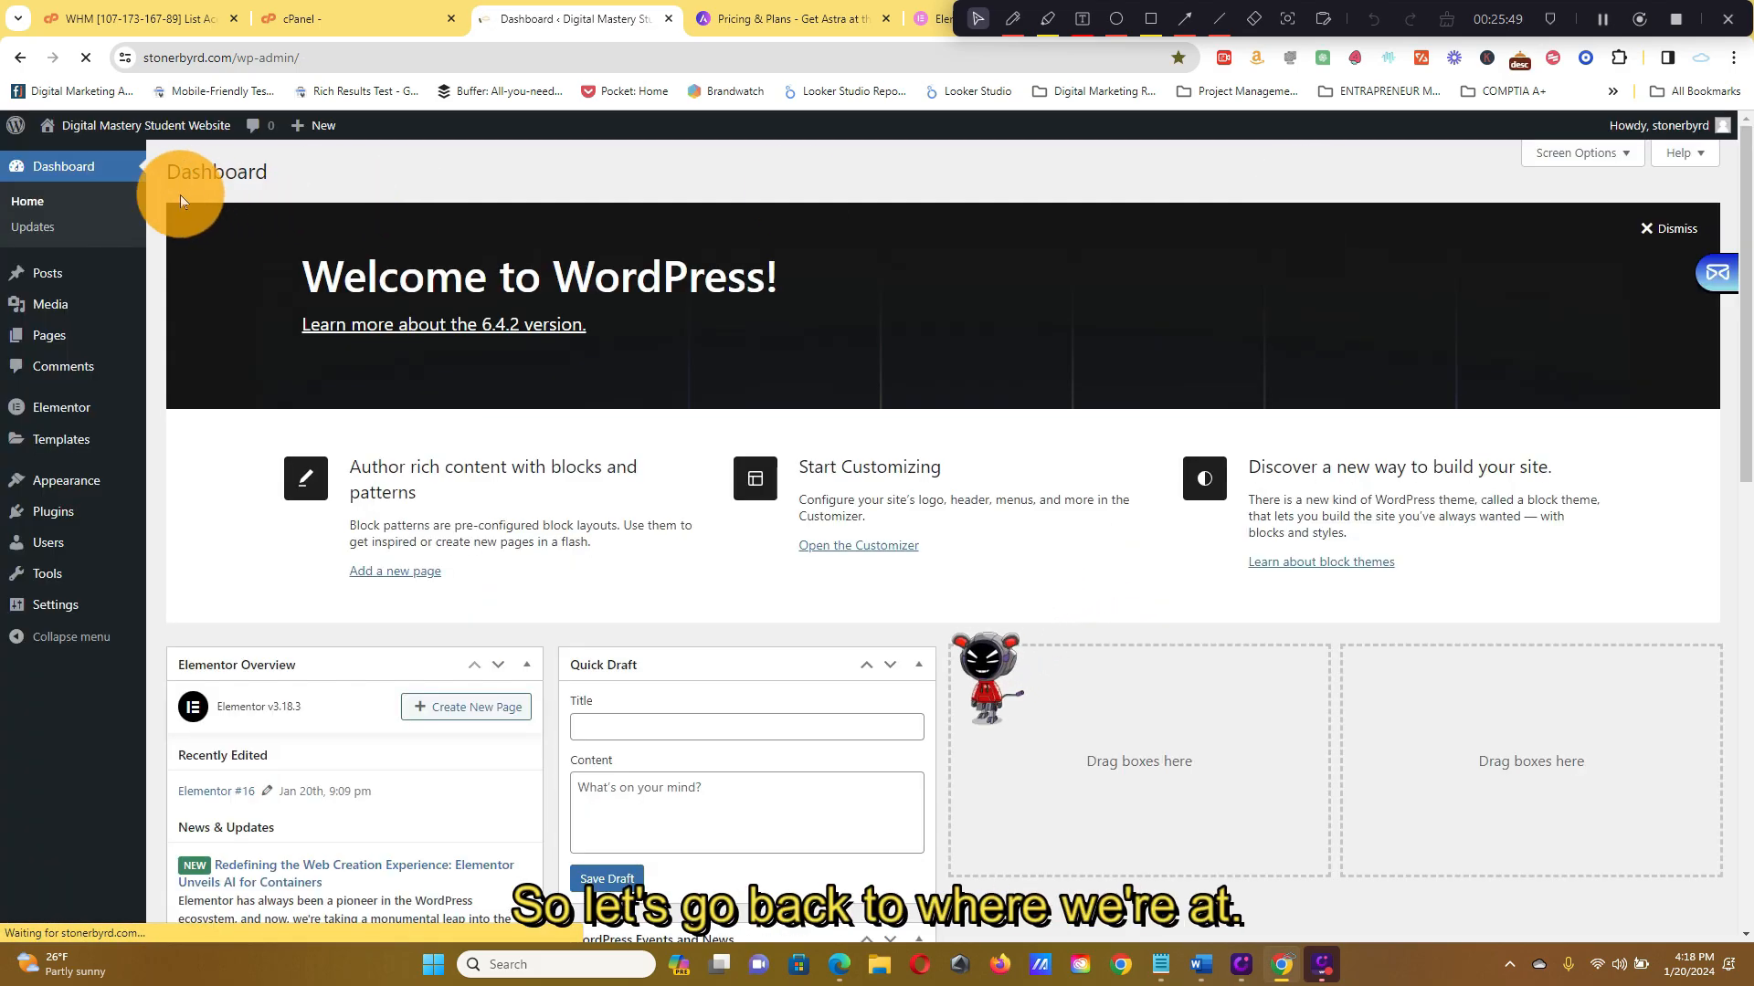
{"action": "mouse_move", "coordinate": [172, 137]}
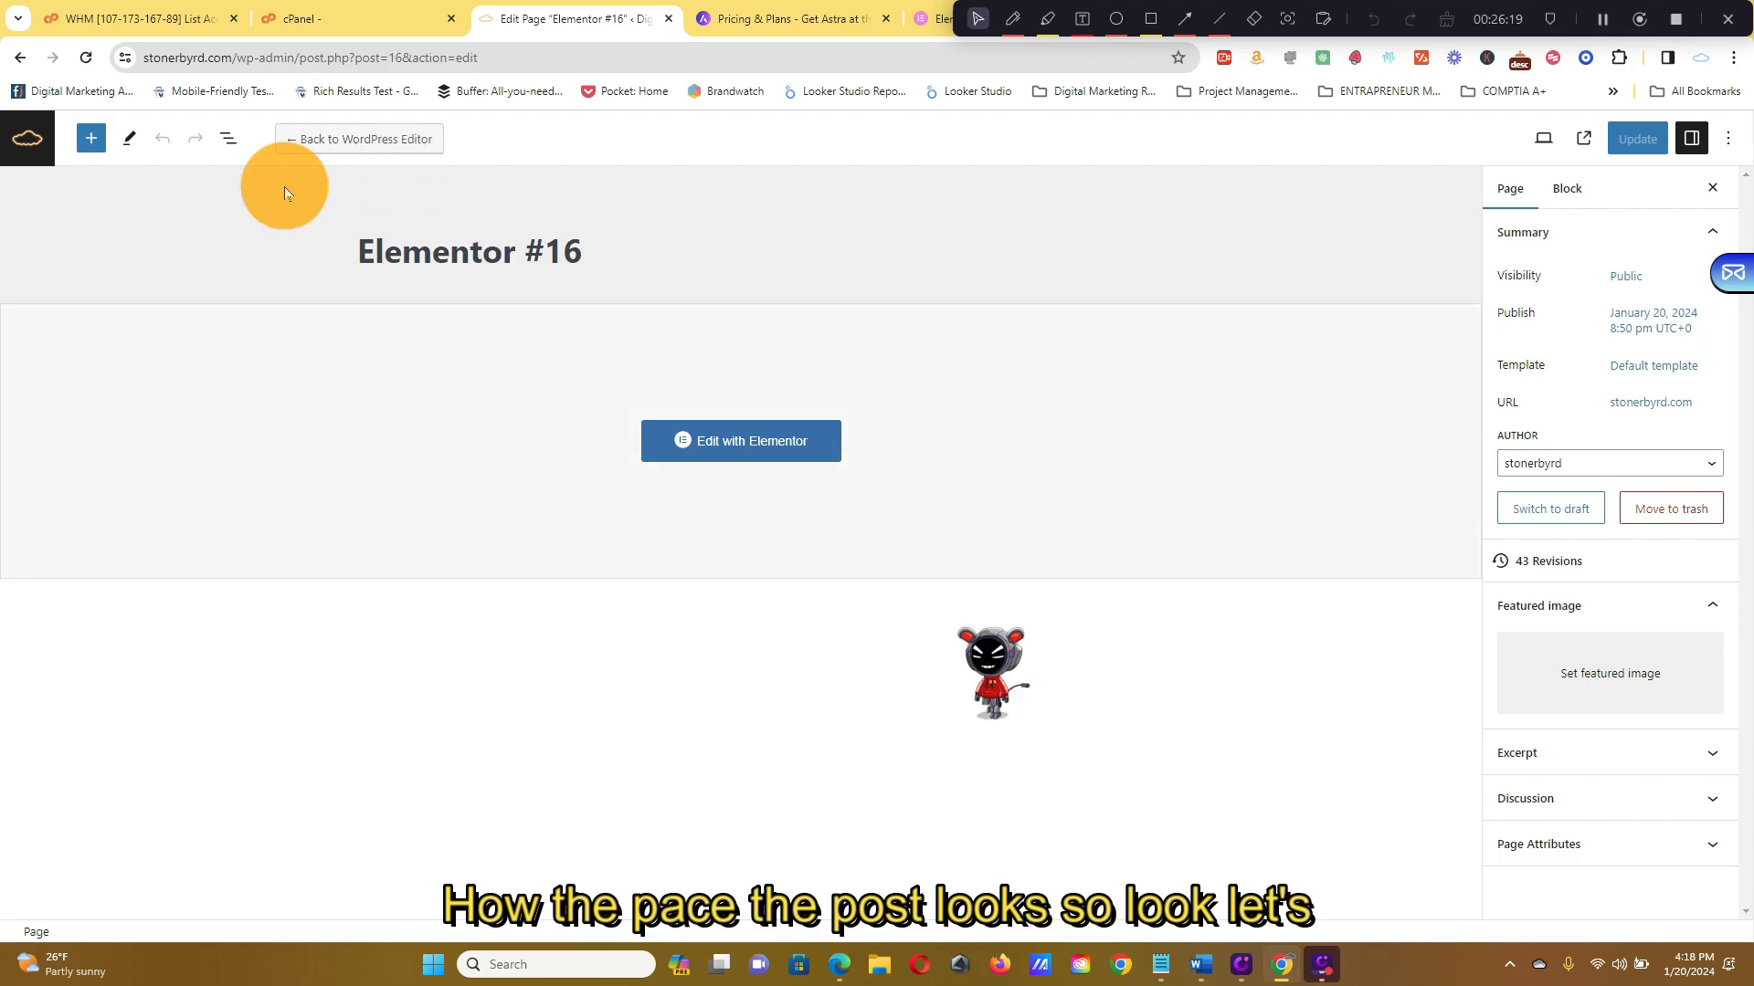
Switch Elementor #16 back to the default WordPress editor, confirming with Continue
{"action": "left_click", "coordinate": [336, 142]}
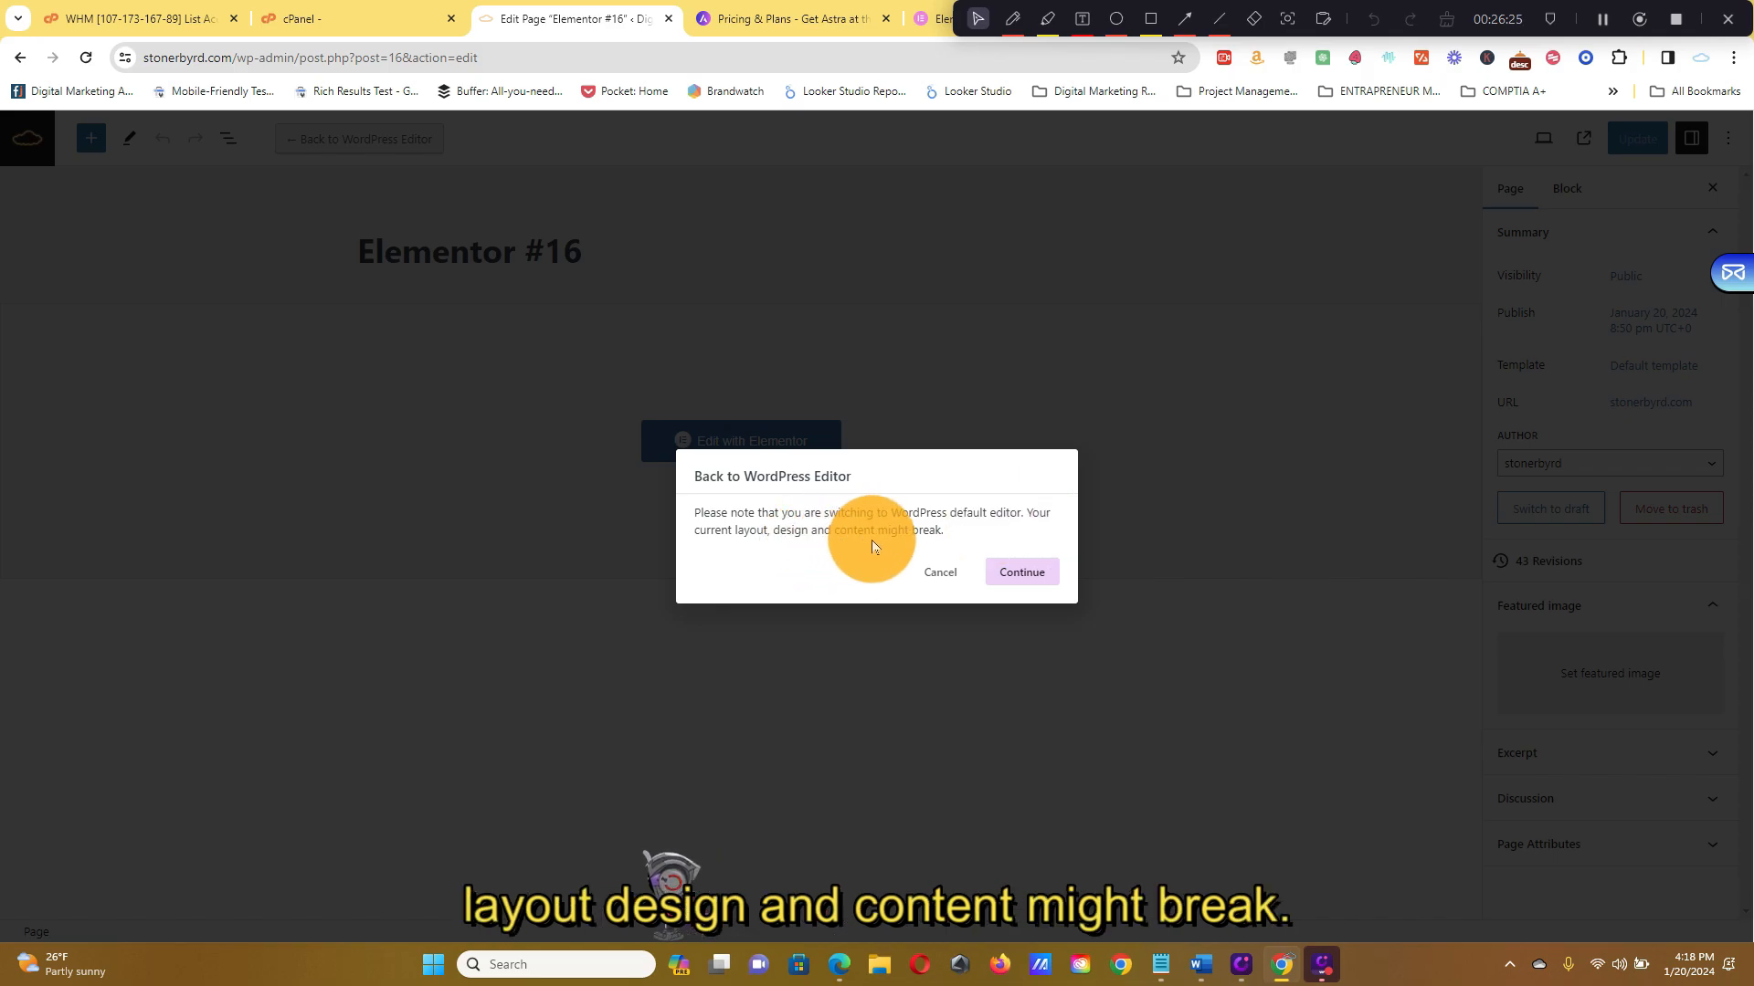
{"action": "left_click", "coordinate": [1022, 573]}
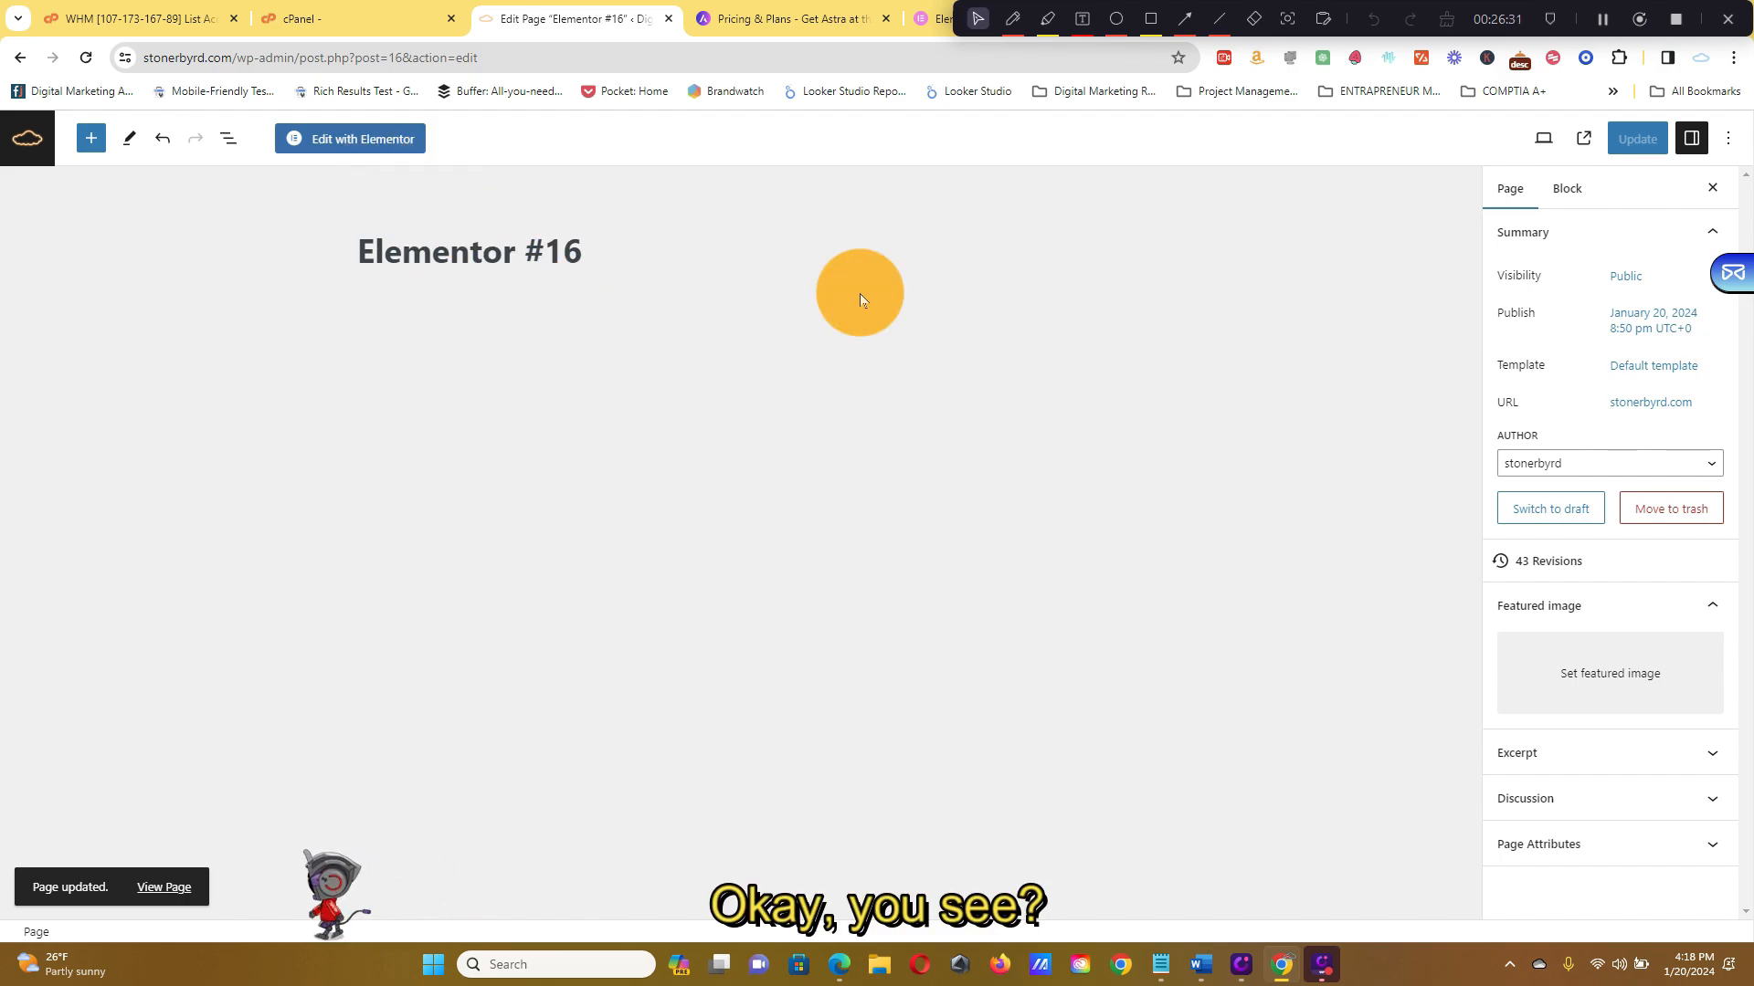
{"action": "left_click", "coordinate": [517, 252]}
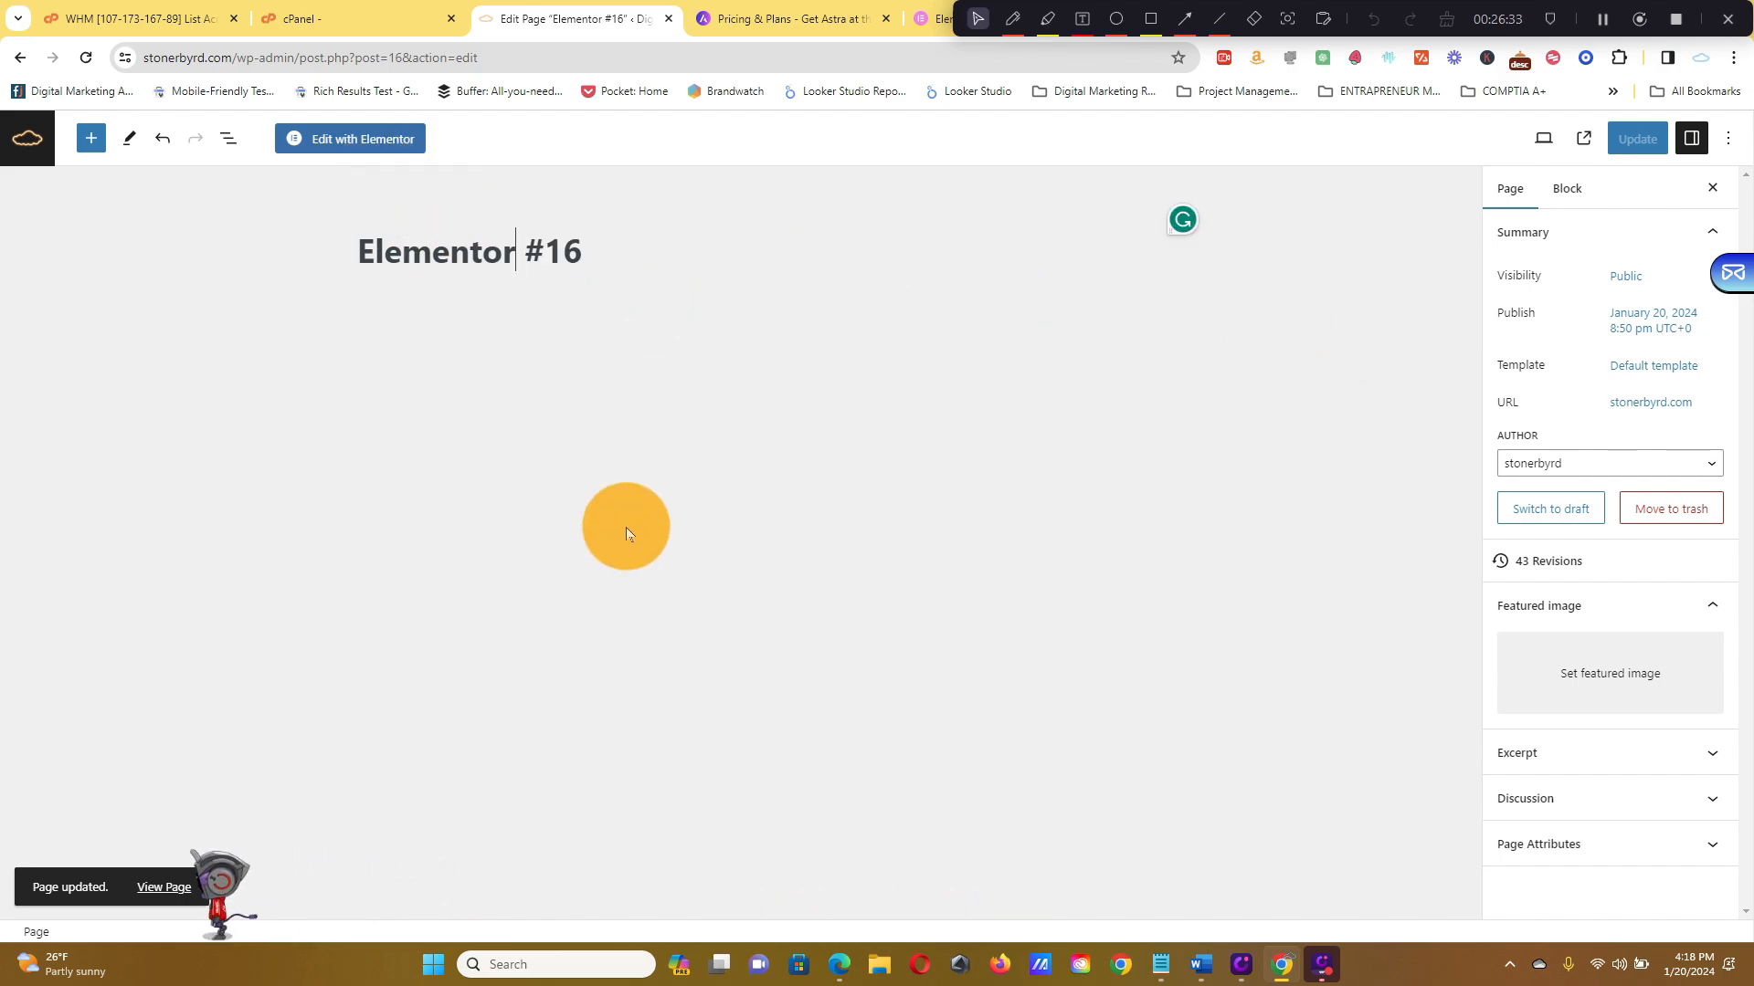
{"action": "left_click", "coordinate": [195, 893]}
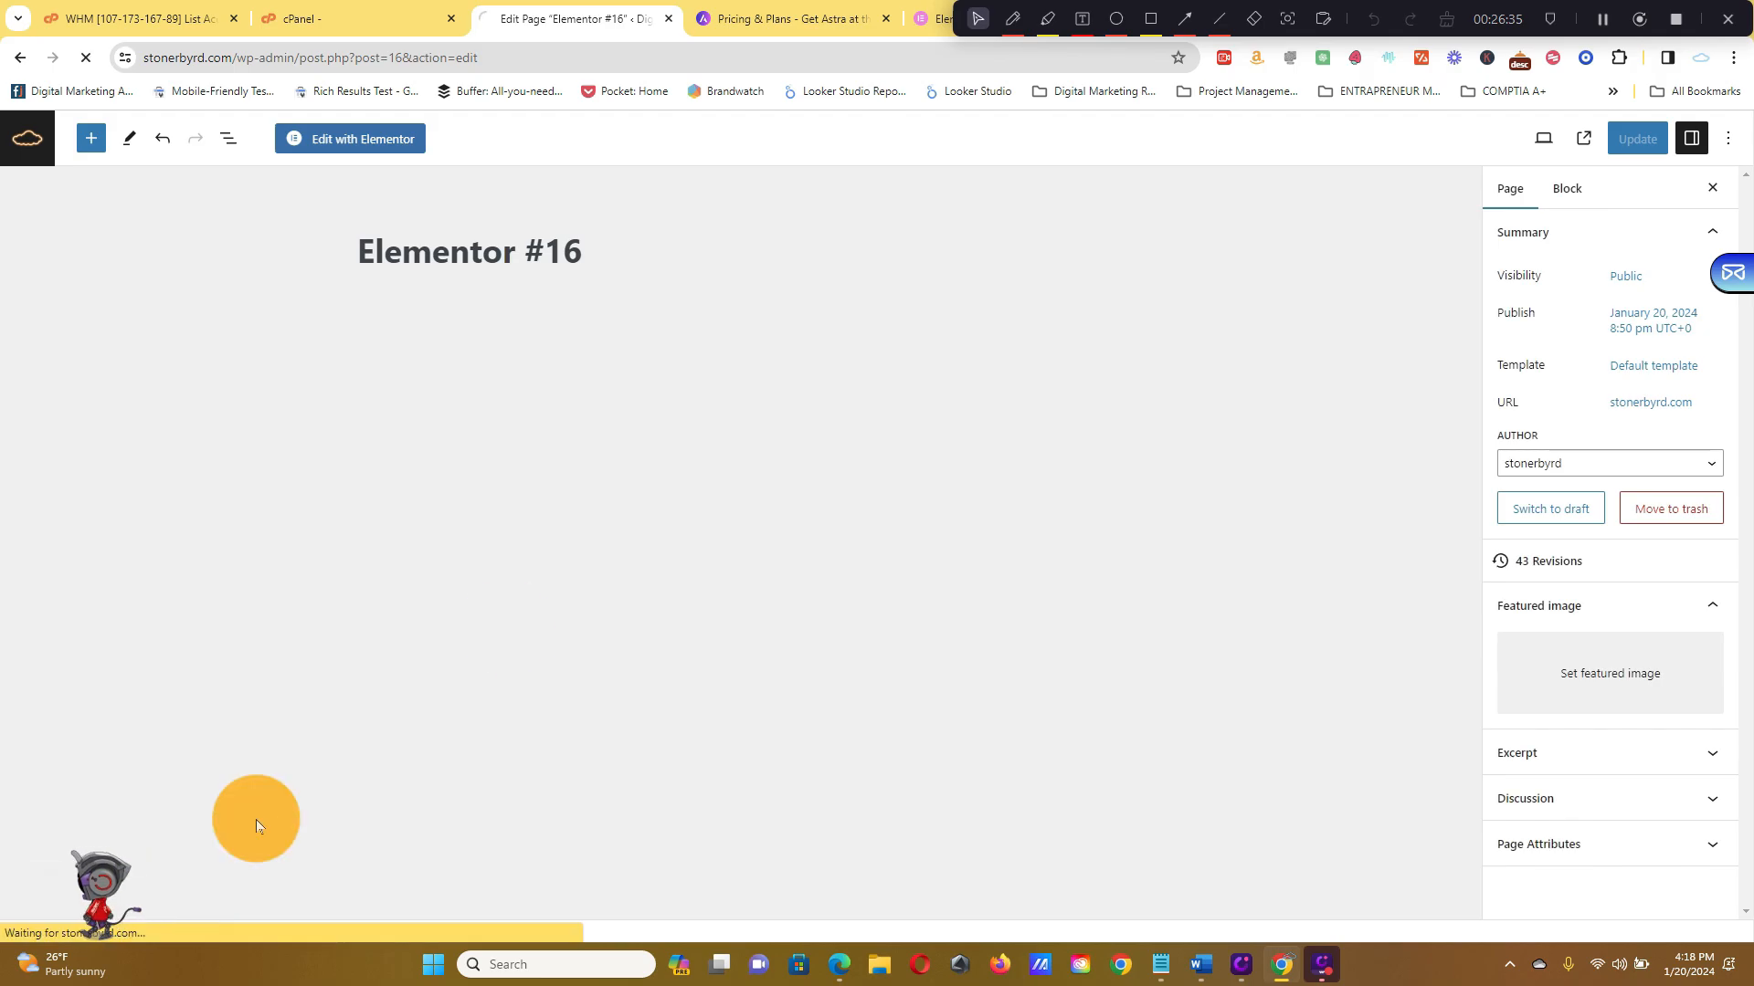
{"action": "scroll", "coordinate": [1160, 457], "scroll_direction": "down", "scroll_amount": 8}
{"action": "scroll", "coordinate": [1158, 456], "scroll_direction": "down", "scroll_amount": 15}
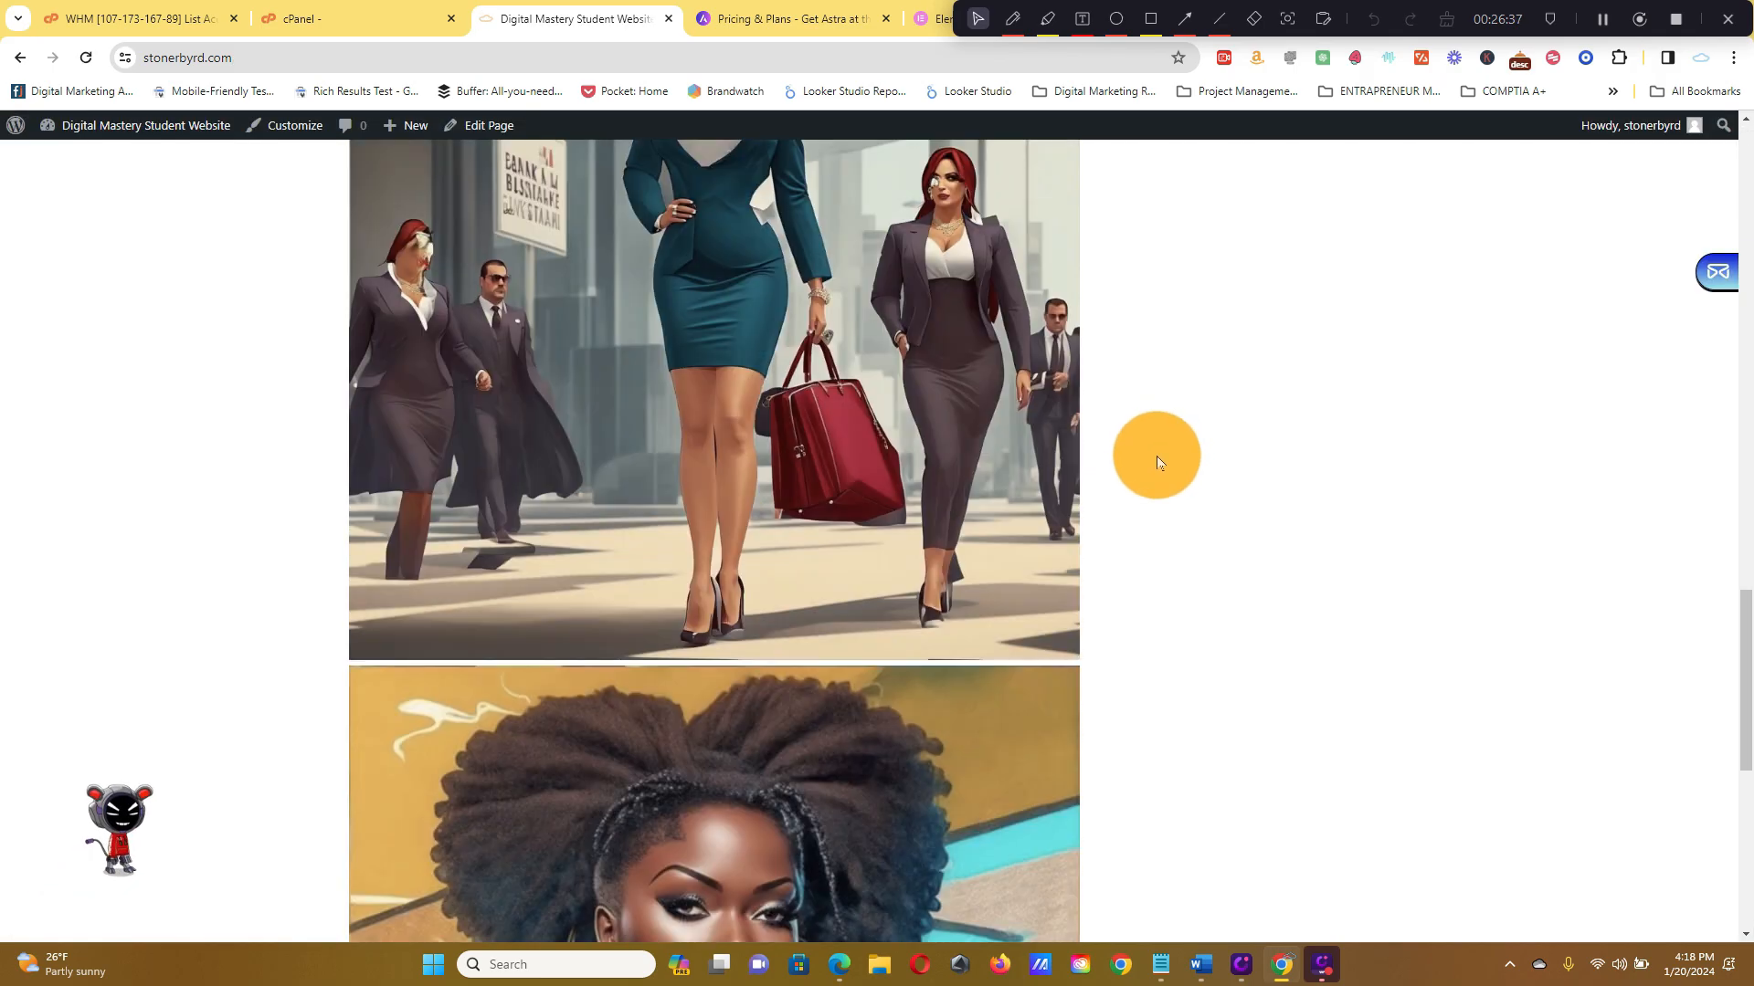
{"action": "scroll", "coordinate": [1133, 411], "scroll_direction": "up", "scroll_amount": 14}
{"action": "scroll", "coordinate": [1080, 445], "scroll_direction": "up", "scroll_amount": 10}
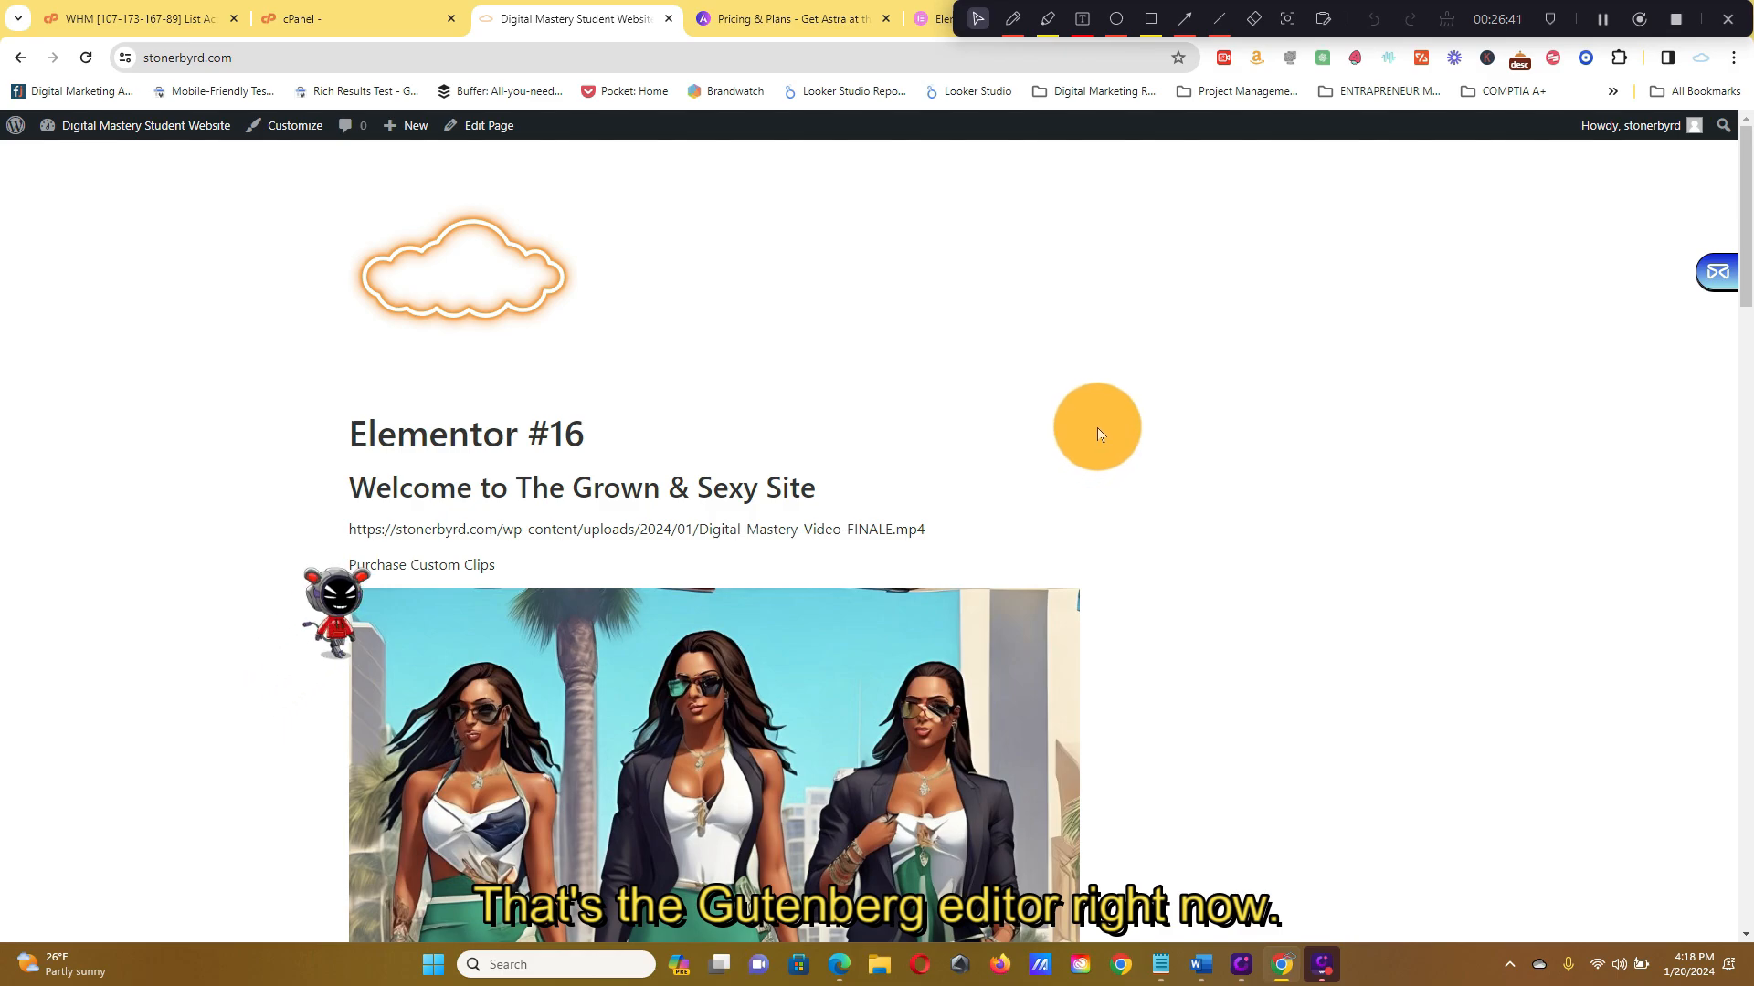
{"action": "scroll", "coordinate": [1098, 426], "scroll_direction": "down", "scroll_amount": 8}
{"action": "scroll", "coordinate": [1105, 417], "scroll_direction": "up", "scroll_amount": 8}
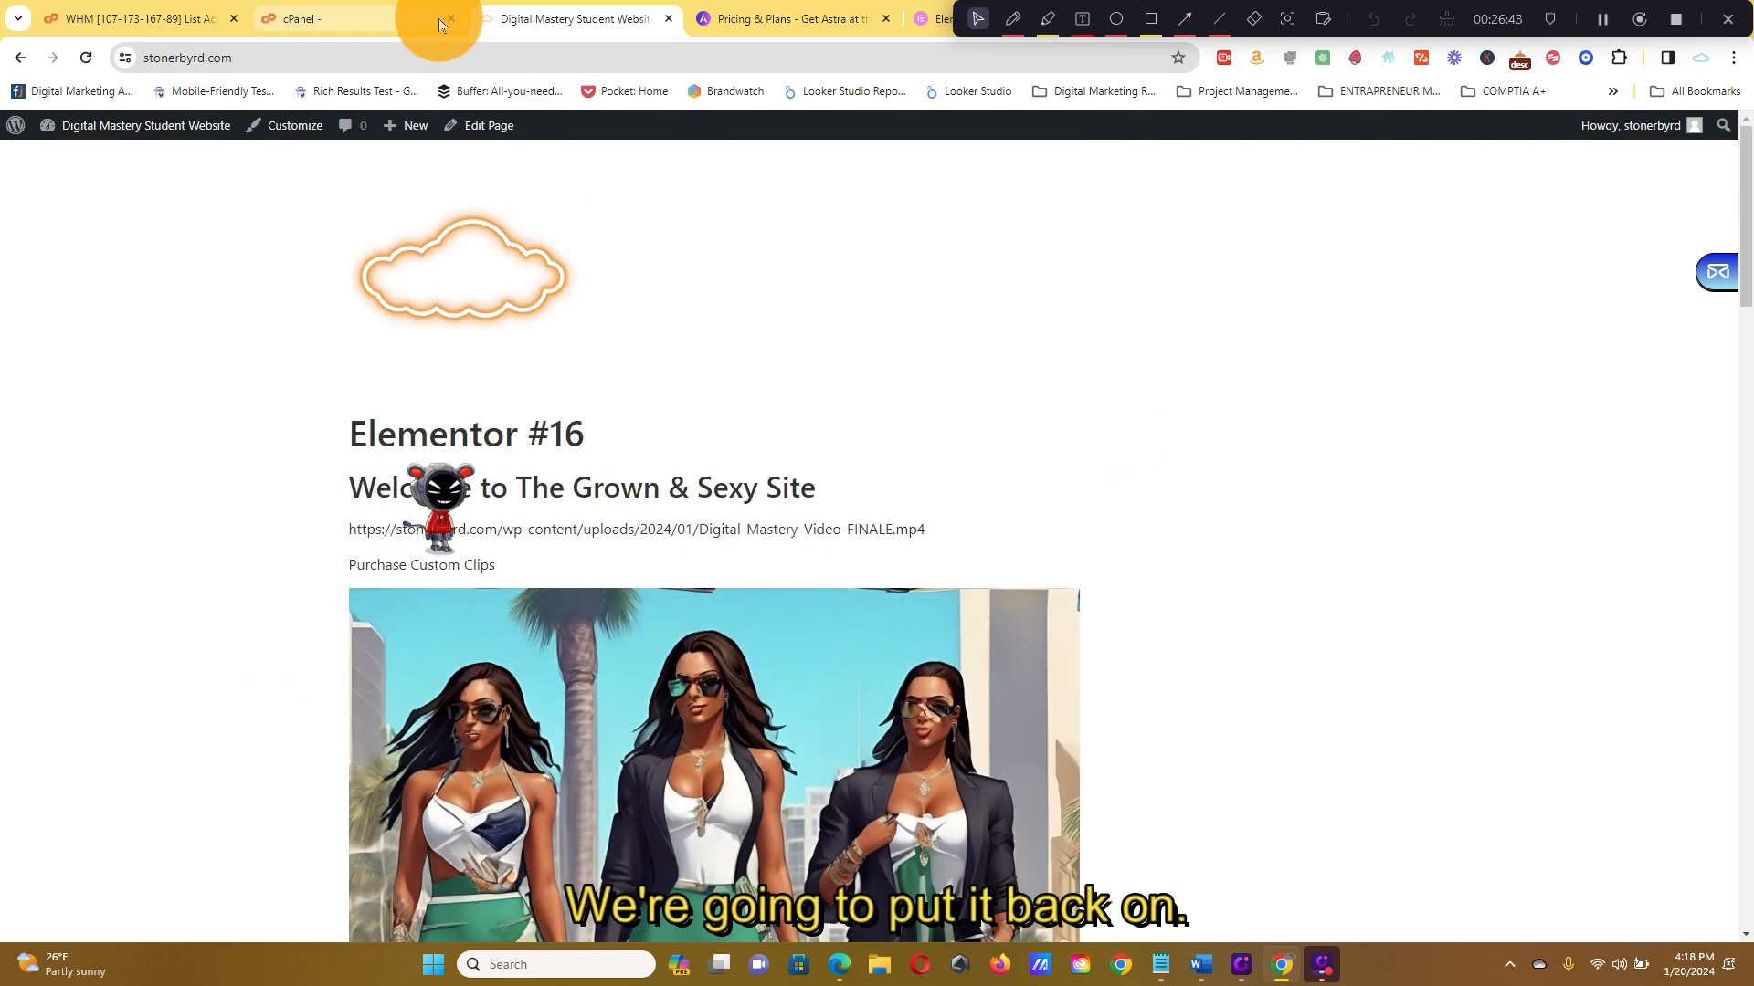
{"action": "left_click", "coordinate": [407, 22]}
{"action": "left_click", "coordinate": [539, 20]}
{"action": "left_click", "coordinate": [22, 62]}
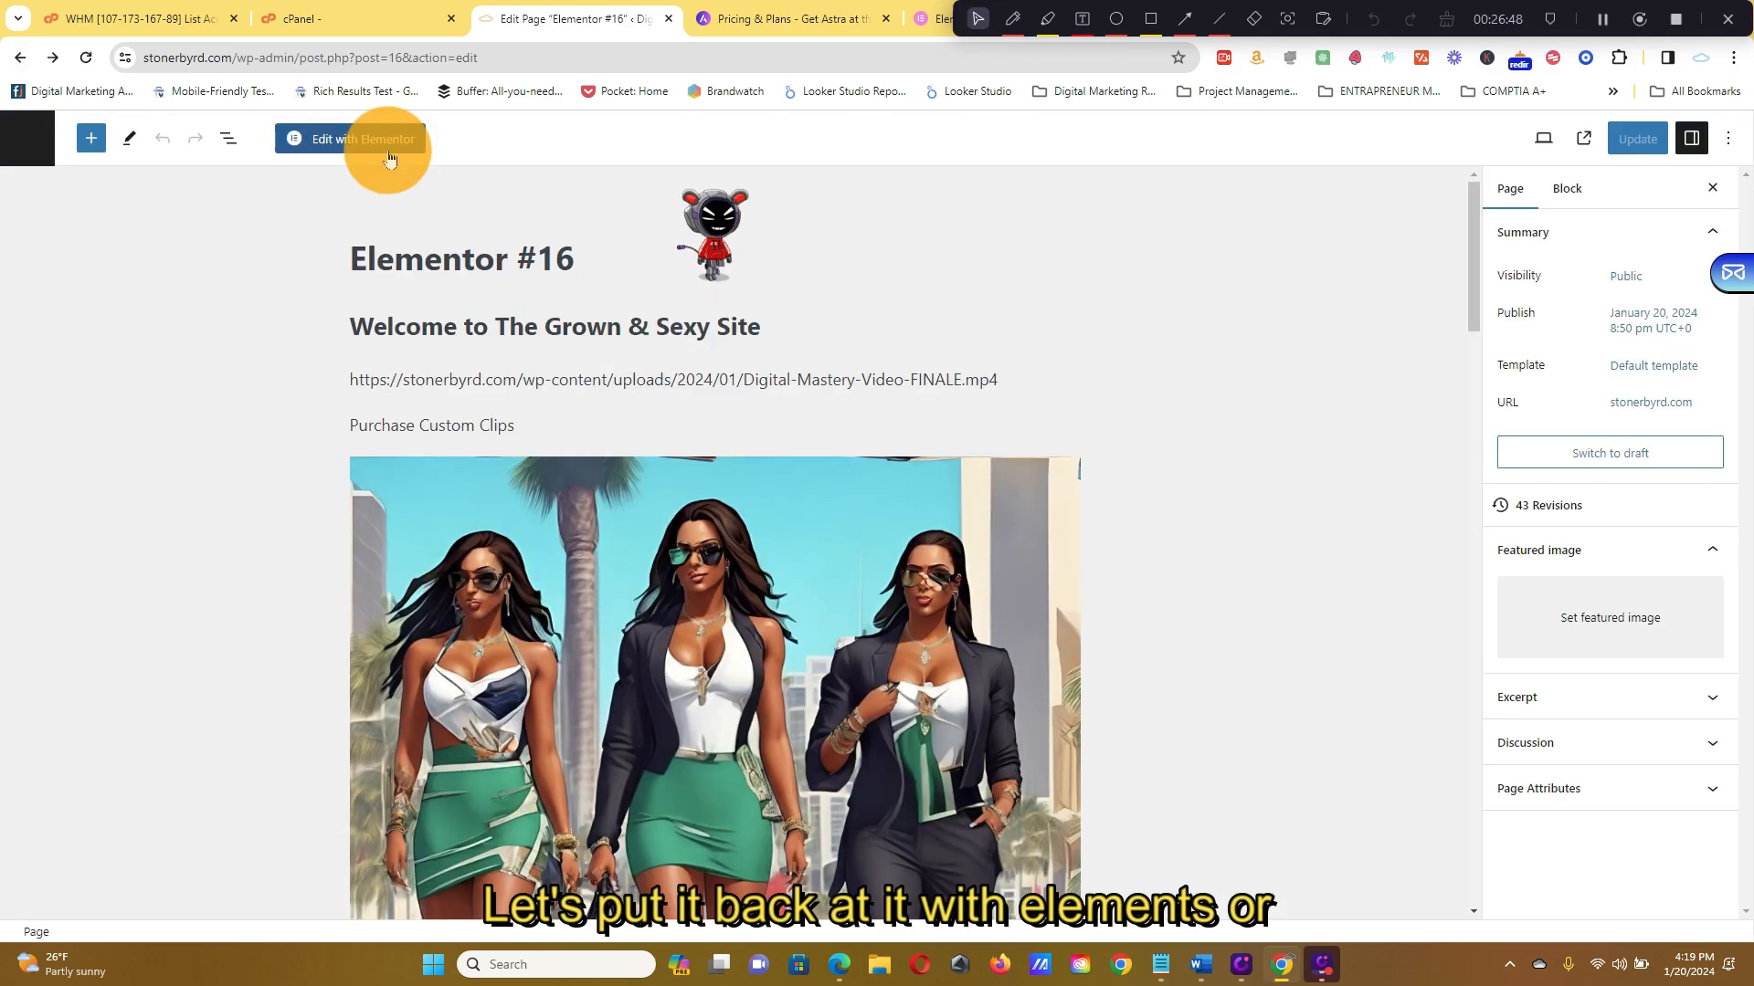
Reopen Elementor #16 with Elementor, exit to the Dashboard, then open it in the WordPress page editor
{"action": "left_click", "coordinate": [388, 147]}
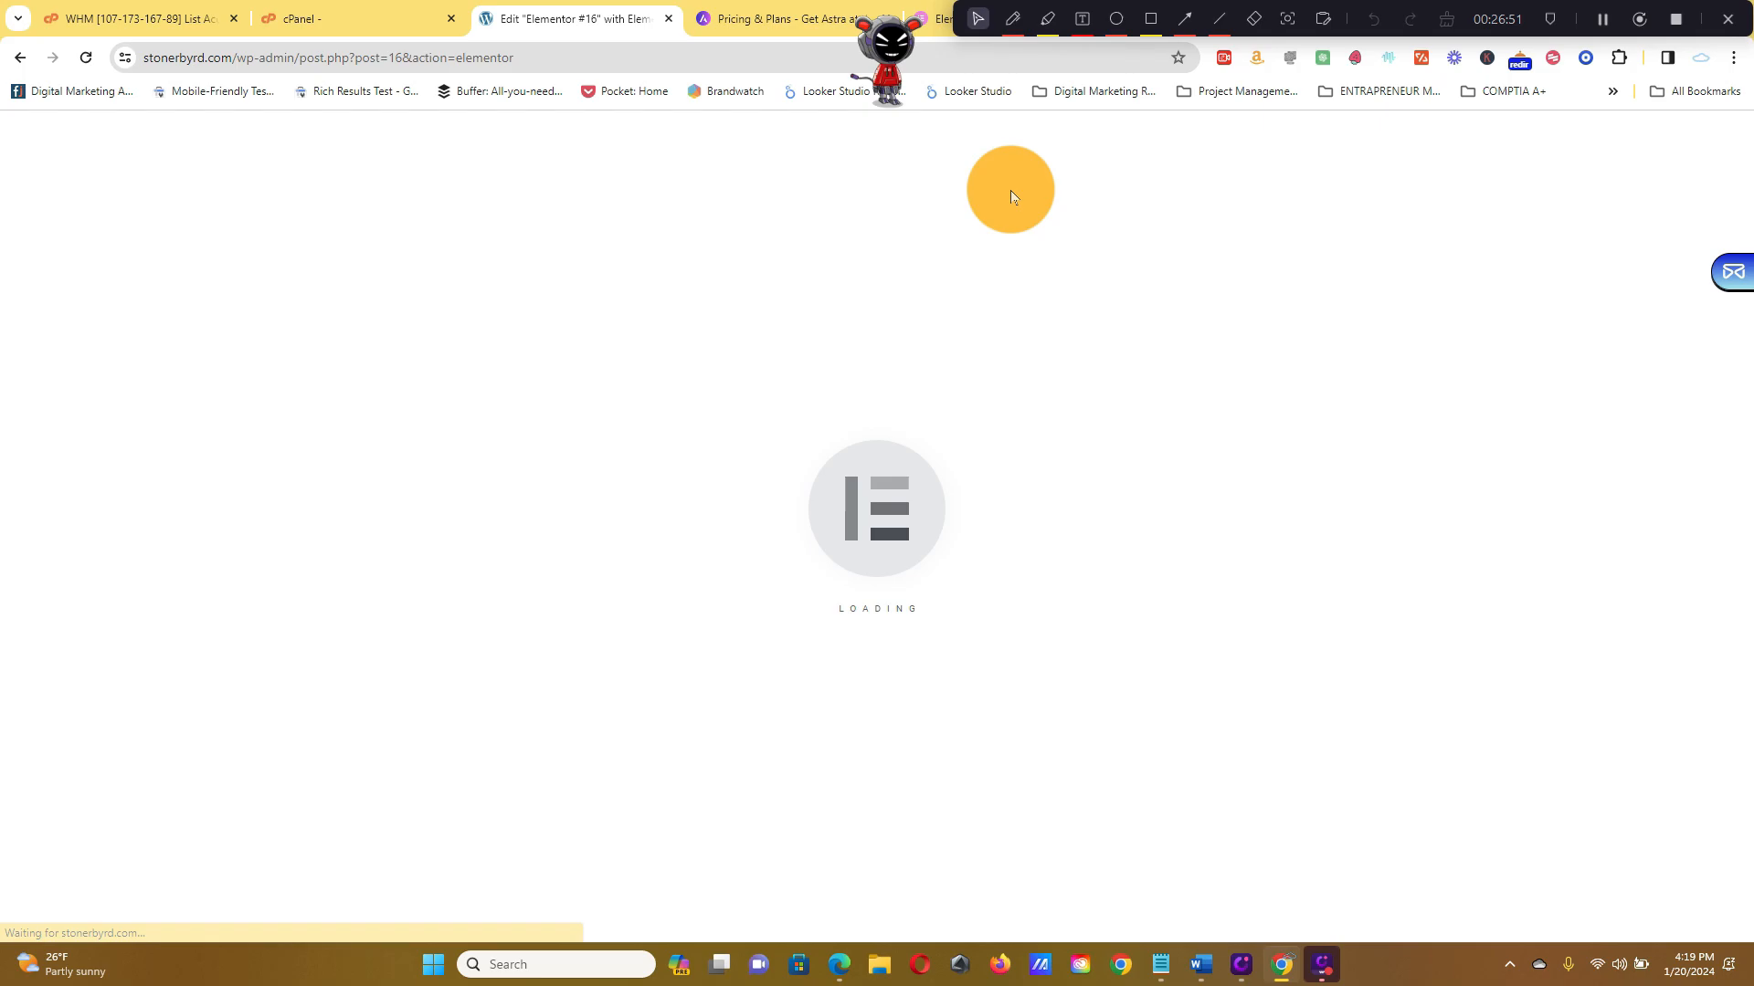
{"action": "scroll", "coordinate": [1010, 190], "scroll_direction": "down", "scroll_amount": 12}
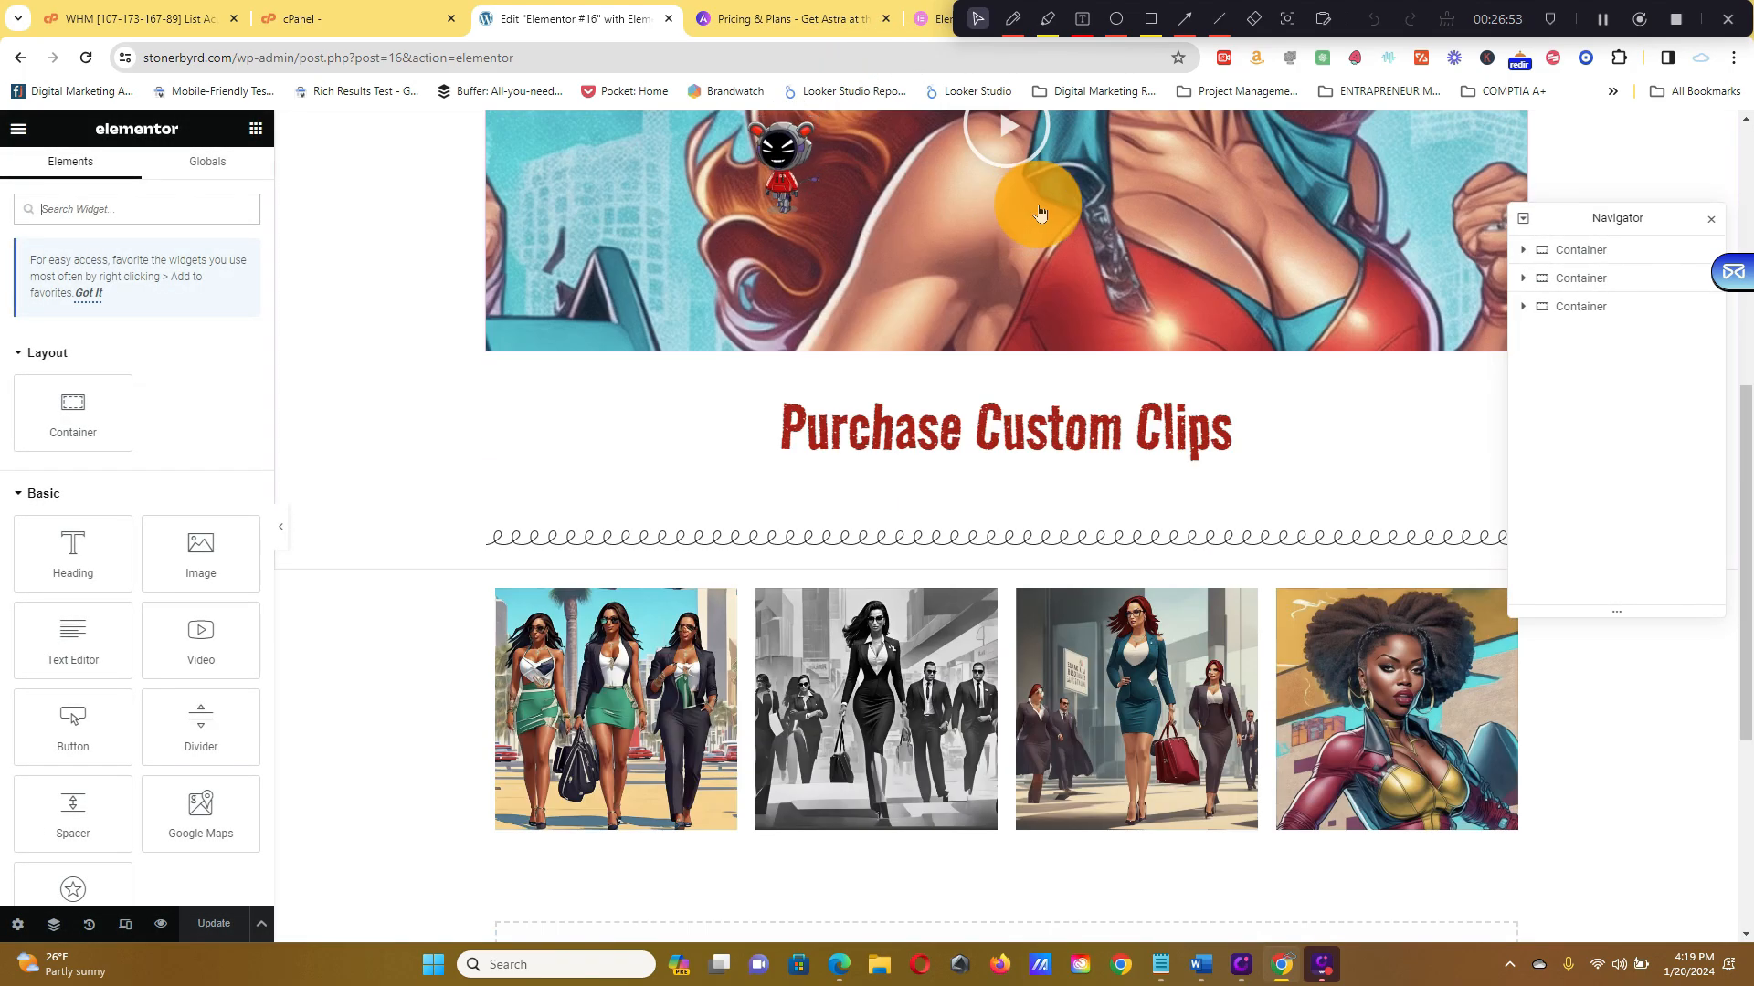
{"action": "scroll", "coordinate": [1095, 260], "scroll_direction": "up", "scroll_amount": 12}
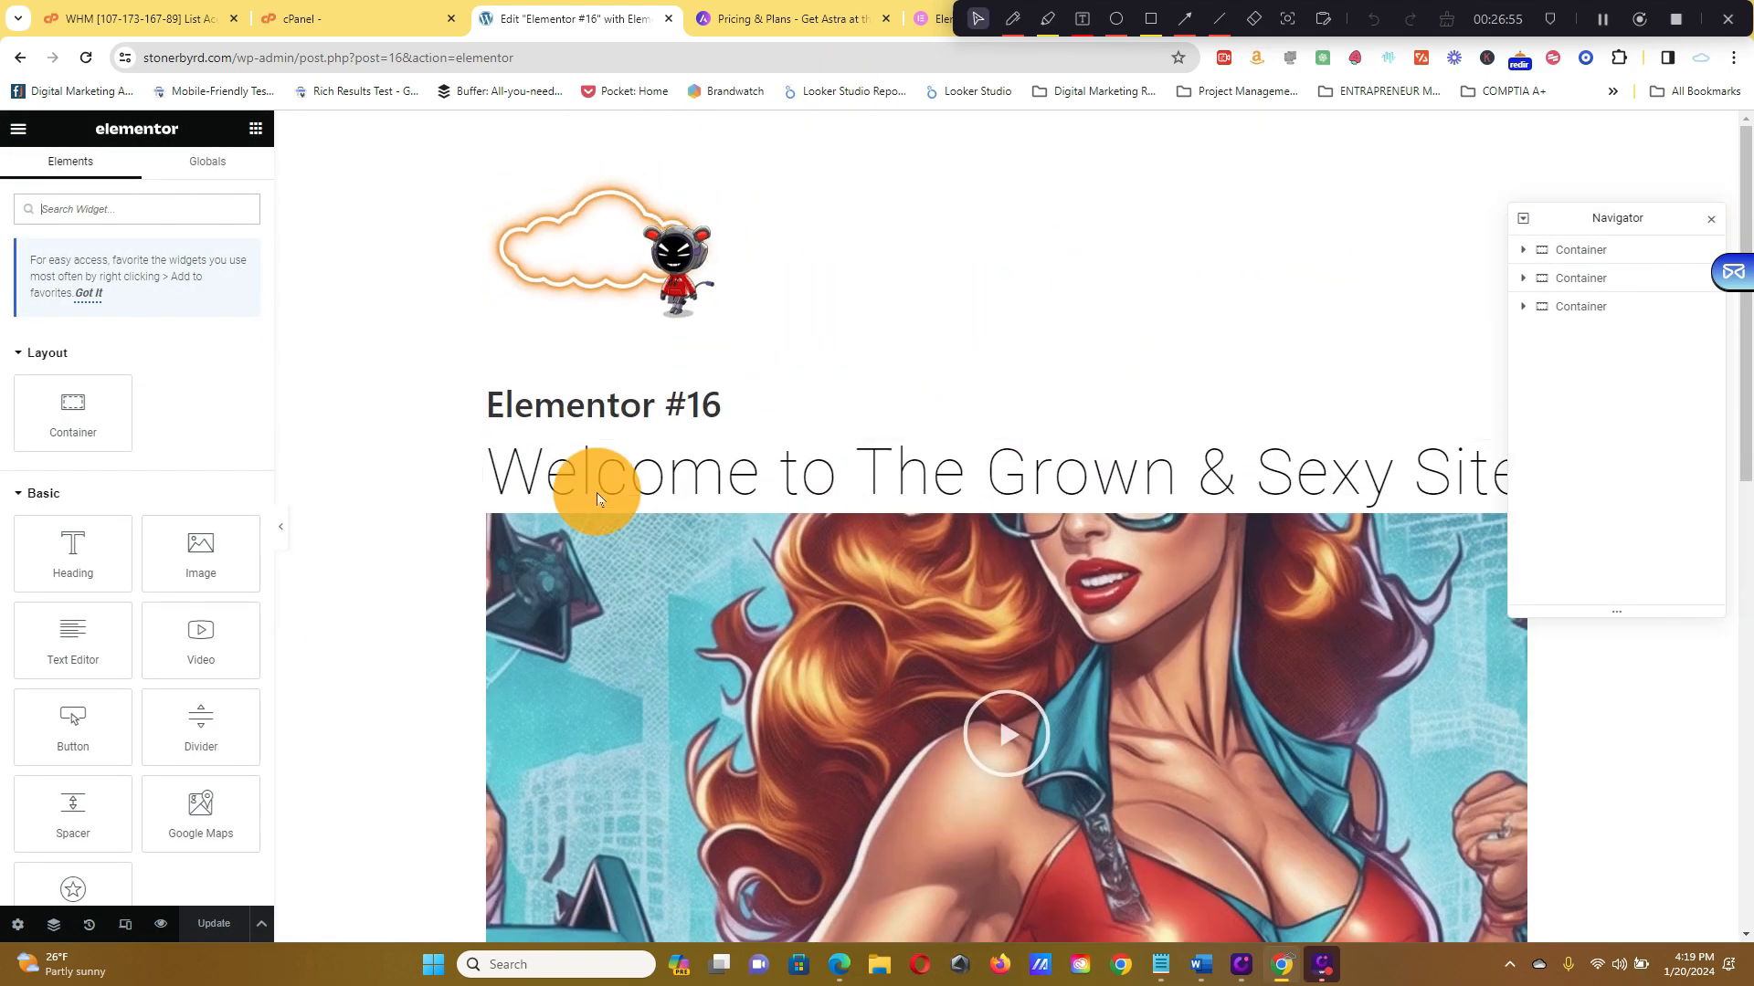
{"action": "left_click", "coordinate": [20, 130]}
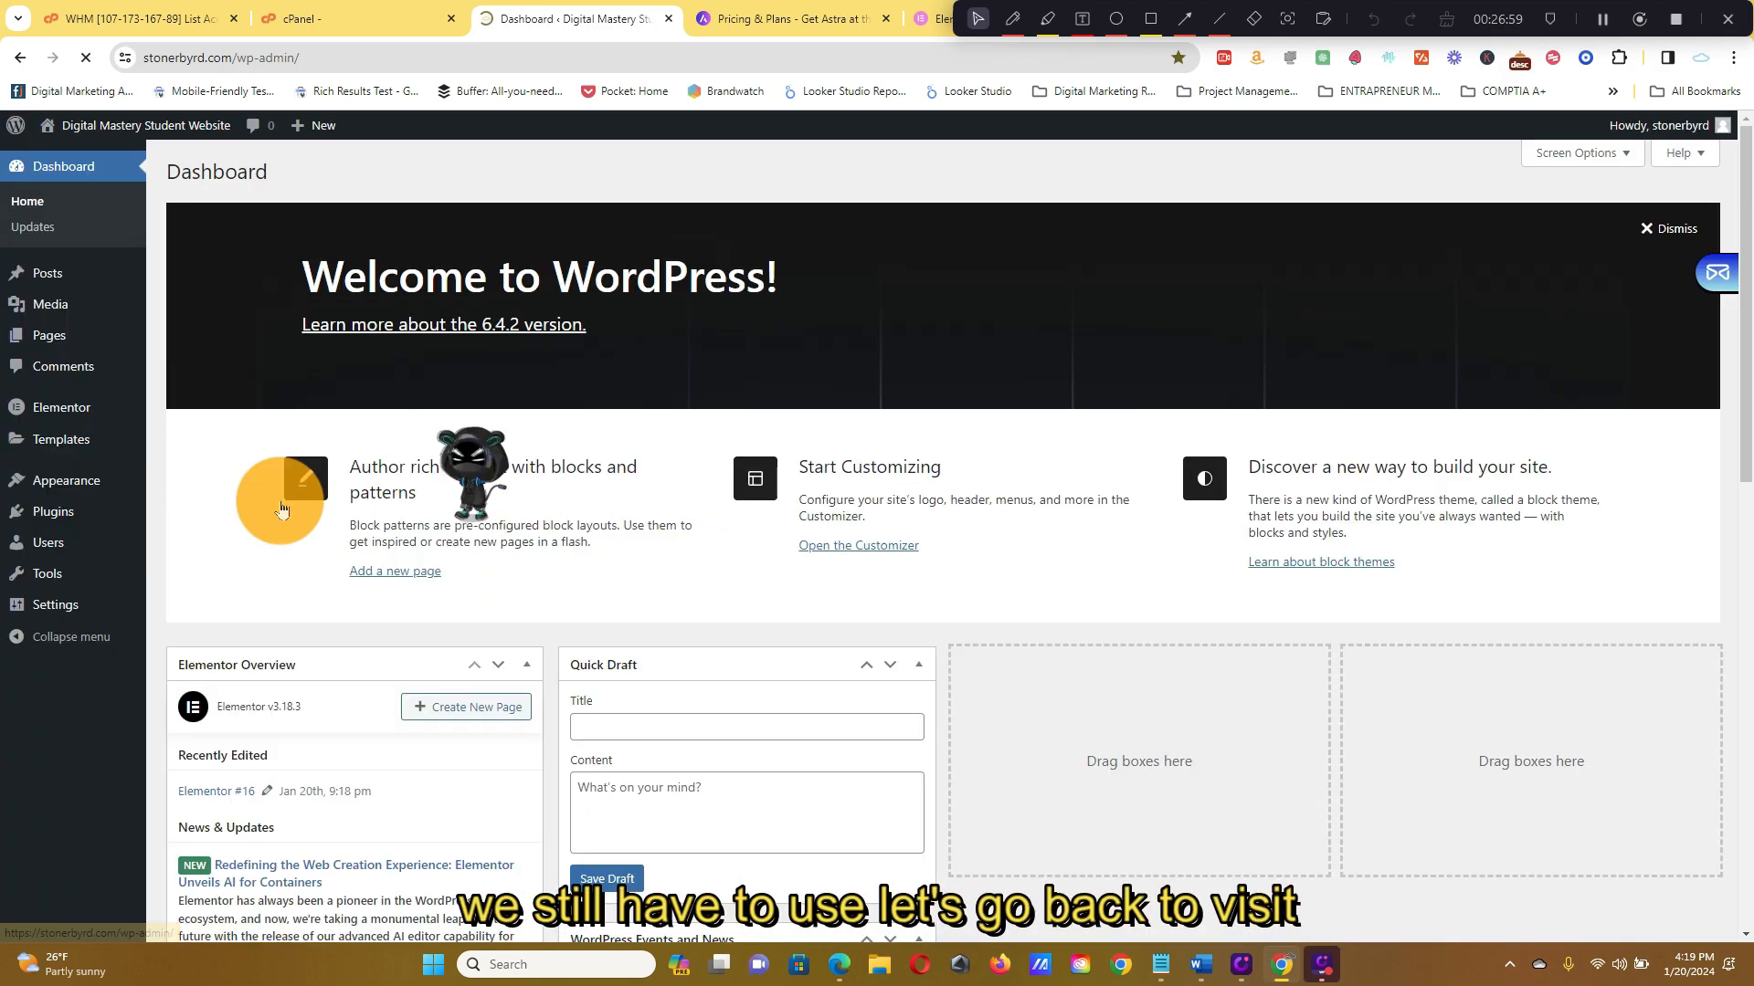
{"action": "mouse_move", "coordinate": [166, 133]}
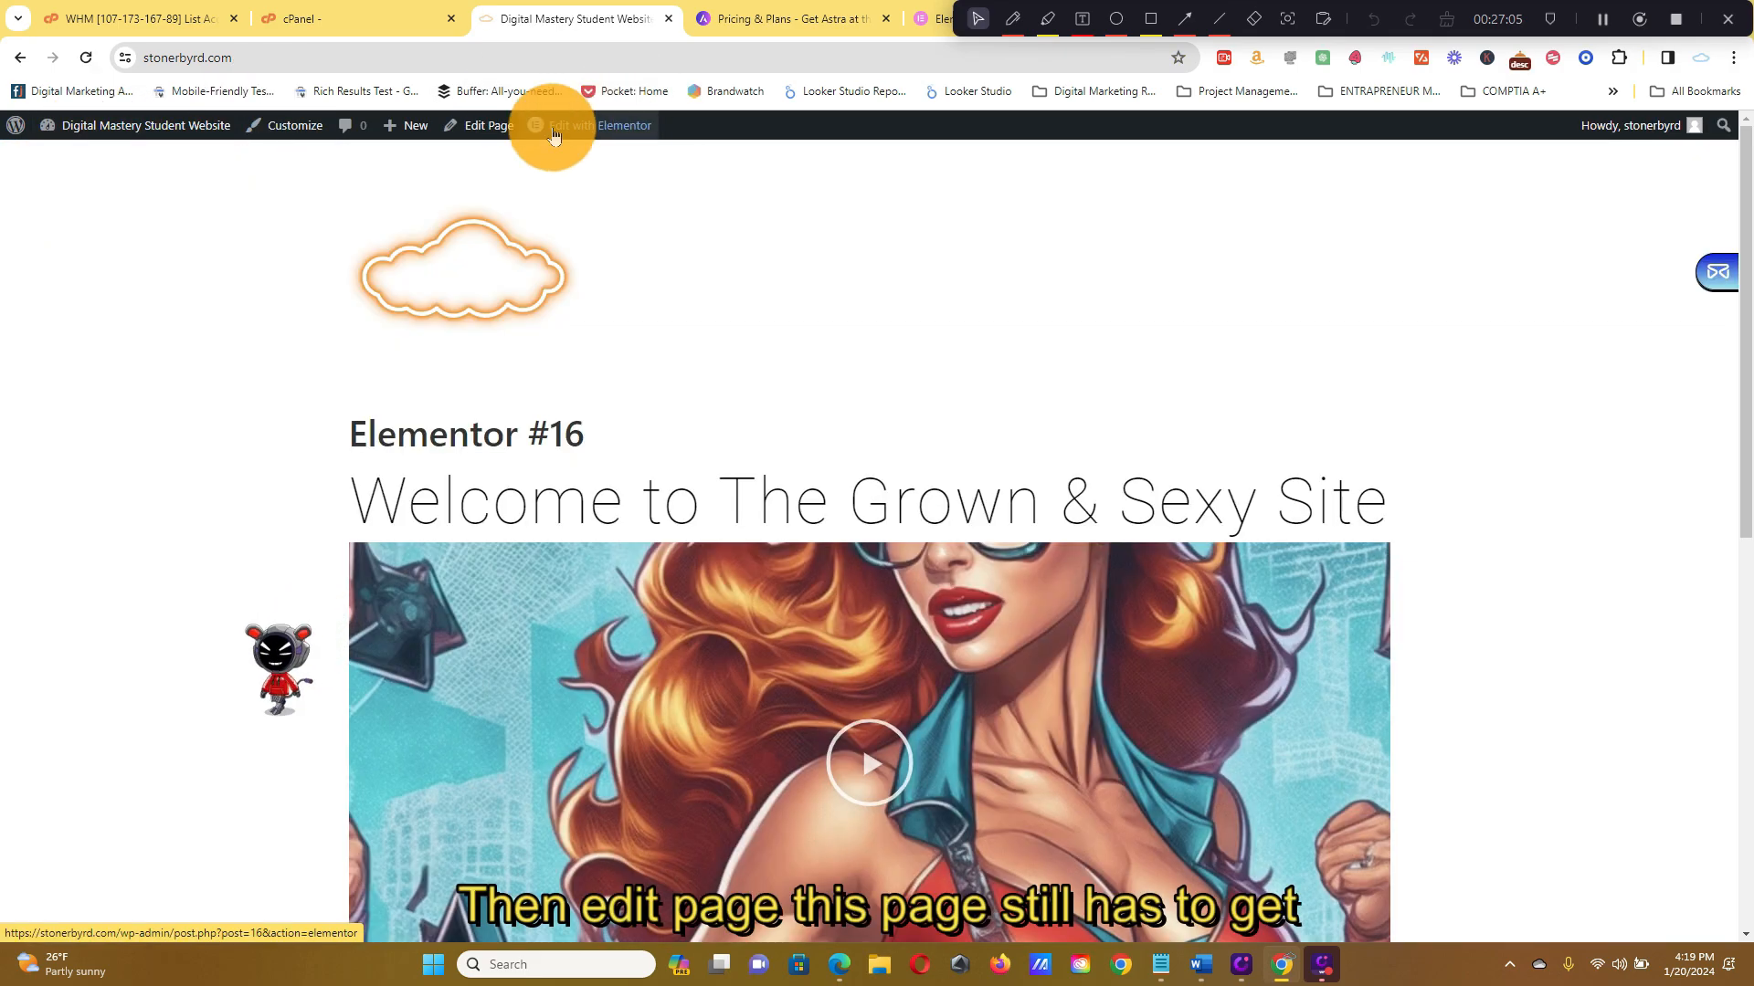
{"action": "left_click", "coordinate": [474, 127]}
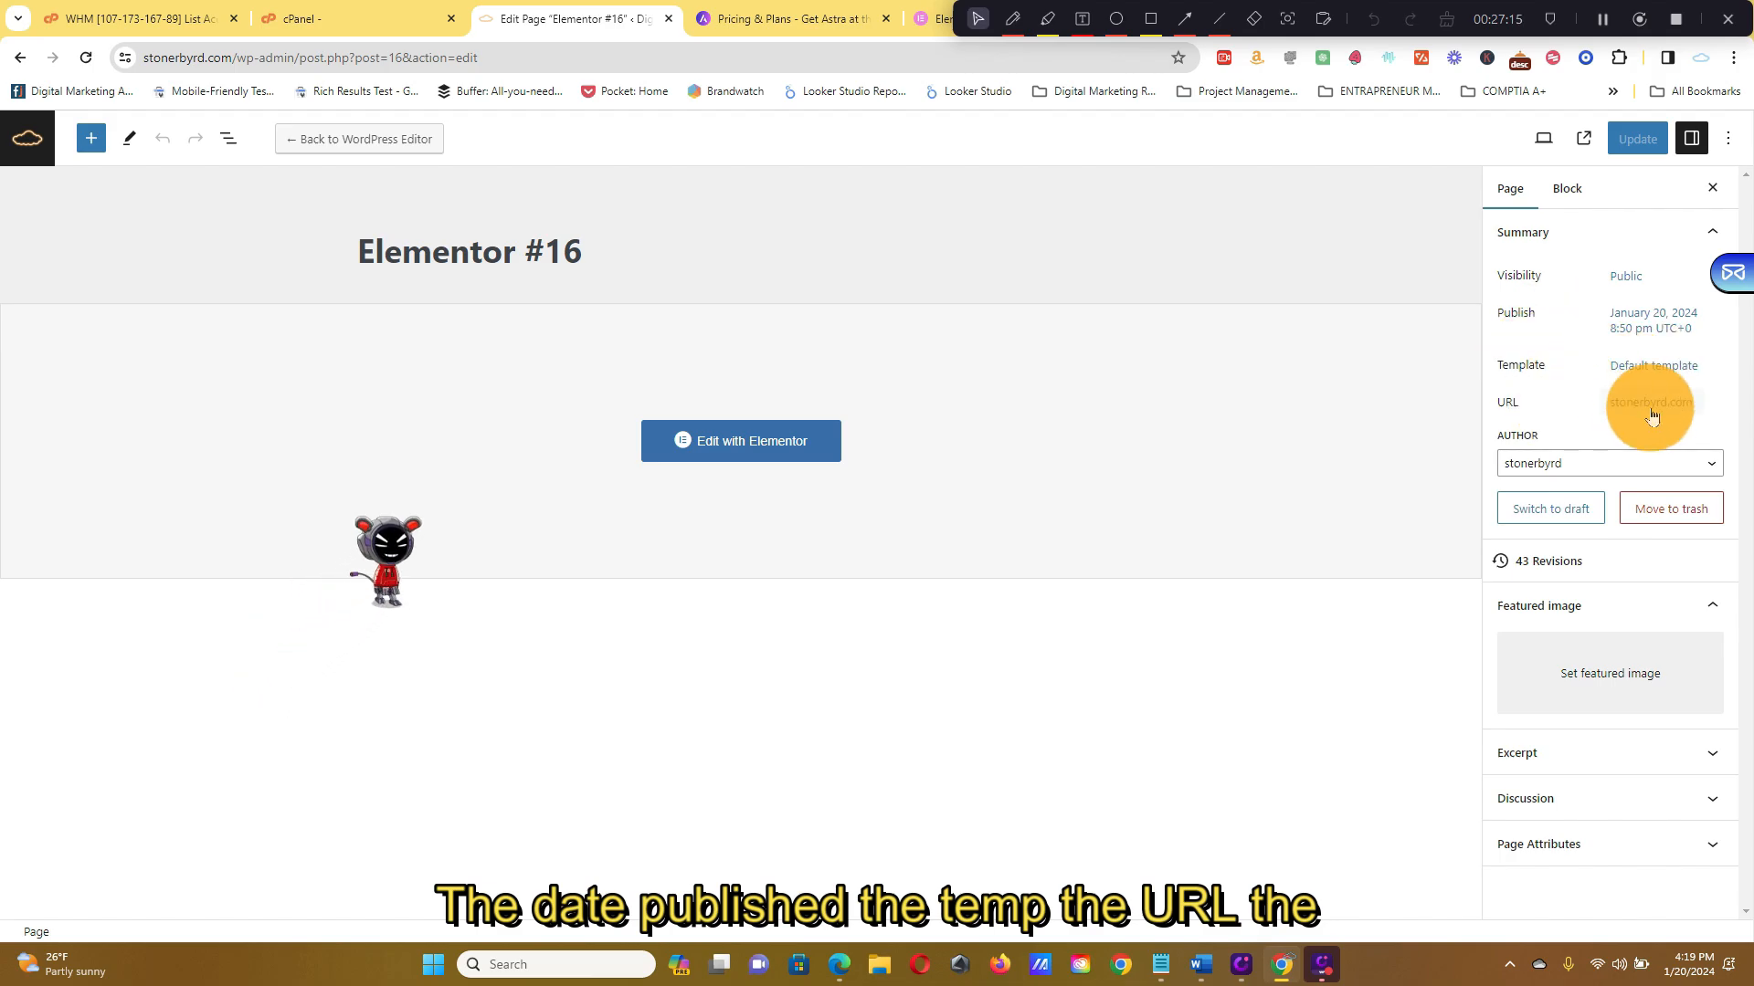
Keep the same page author and expand the Excerpt, Discussion and Page Attributes panels for Elementor #16
{"action": "left_click", "coordinate": [1664, 464]}
{"action": "left_click", "coordinate": [1641, 461]}
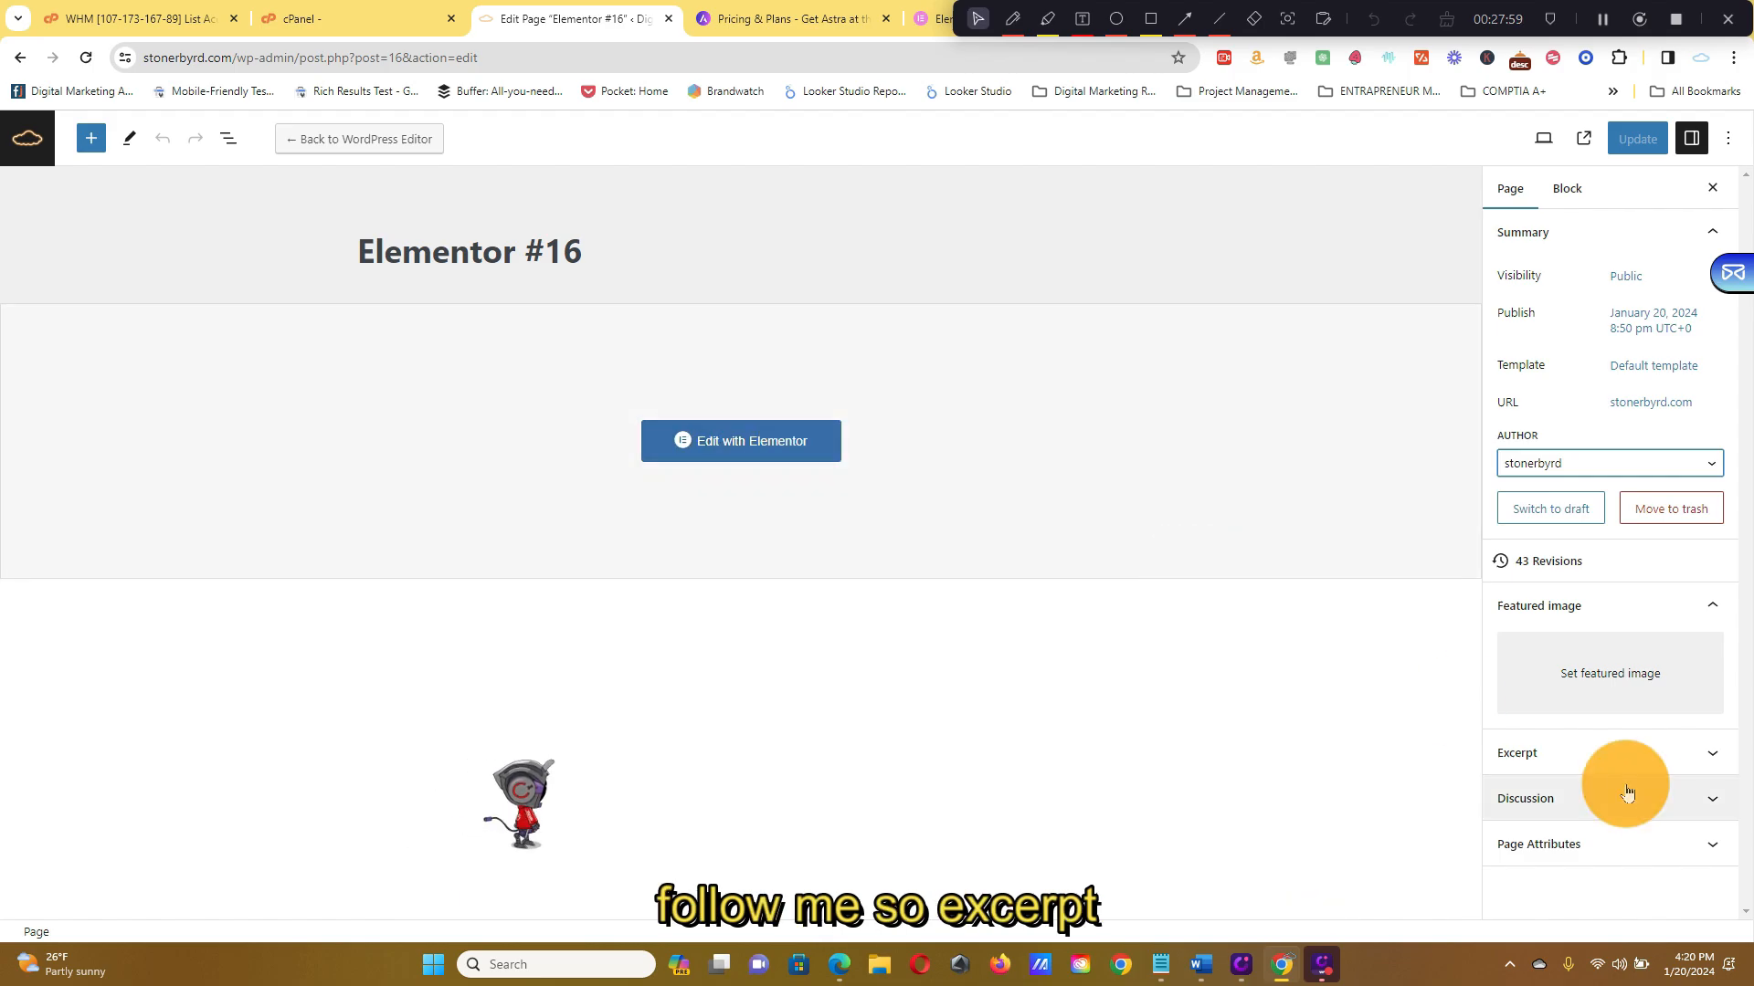
{"action": "left_click", "coordinate": [1685, 753]}
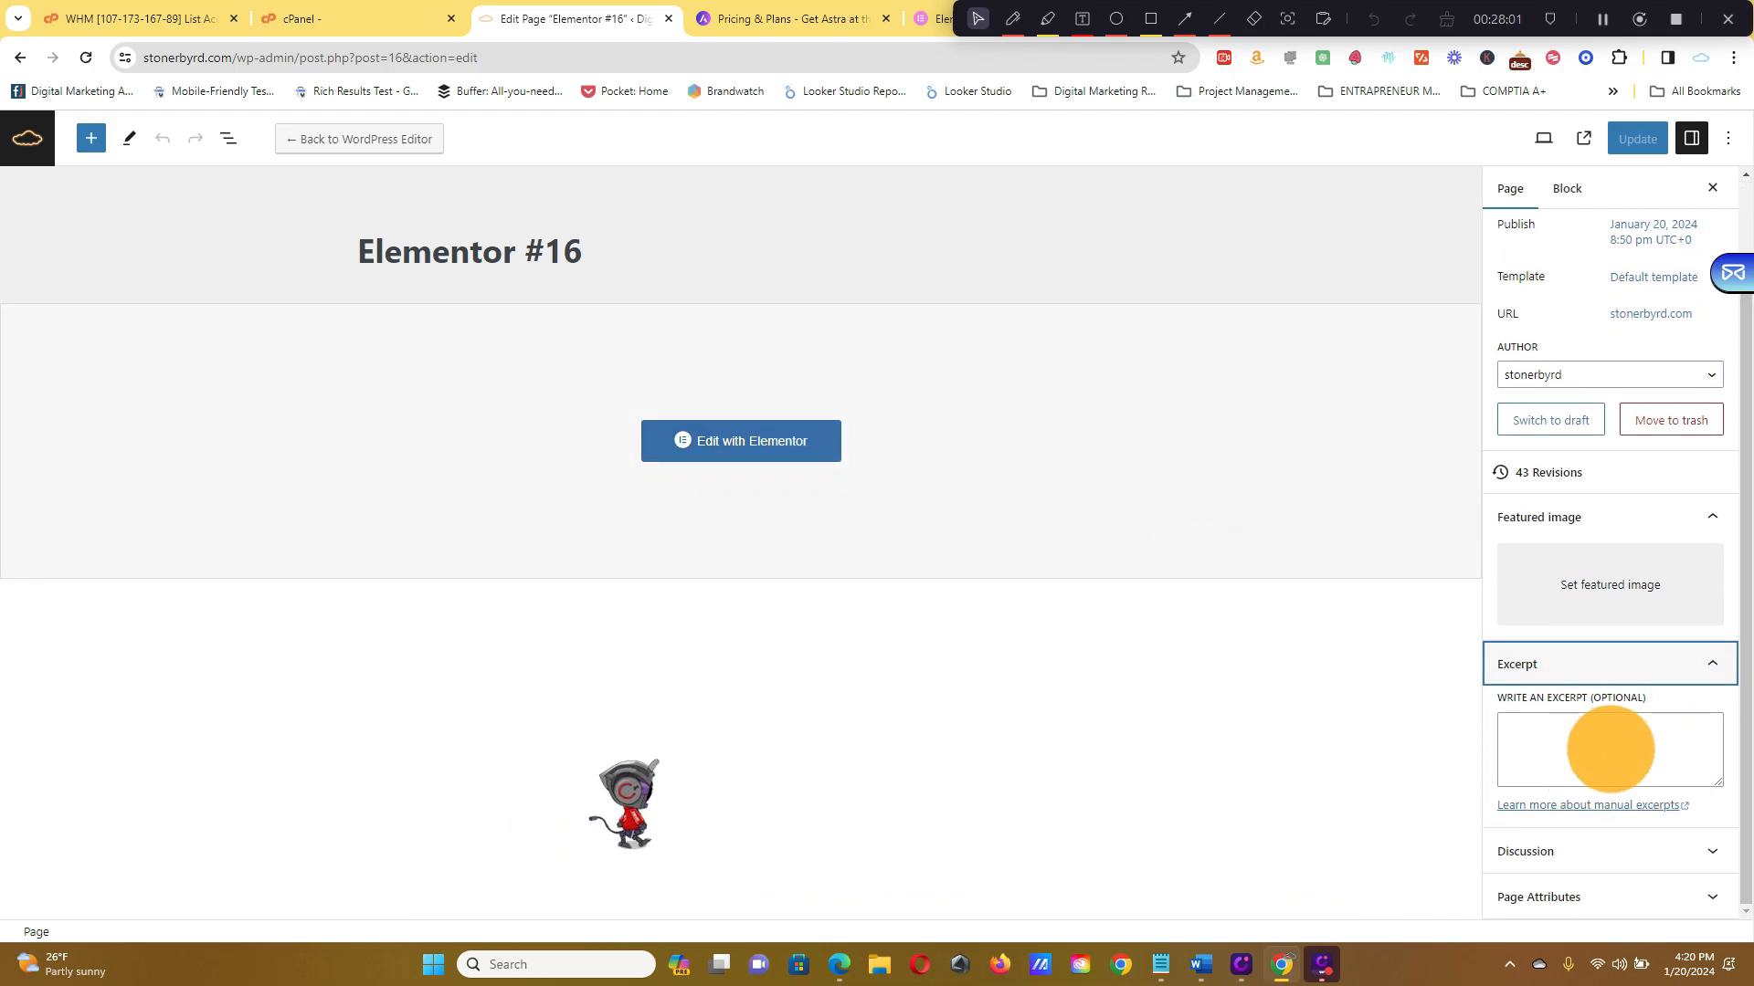
{"action": "left_click", "coordinate": [1696, 859]}
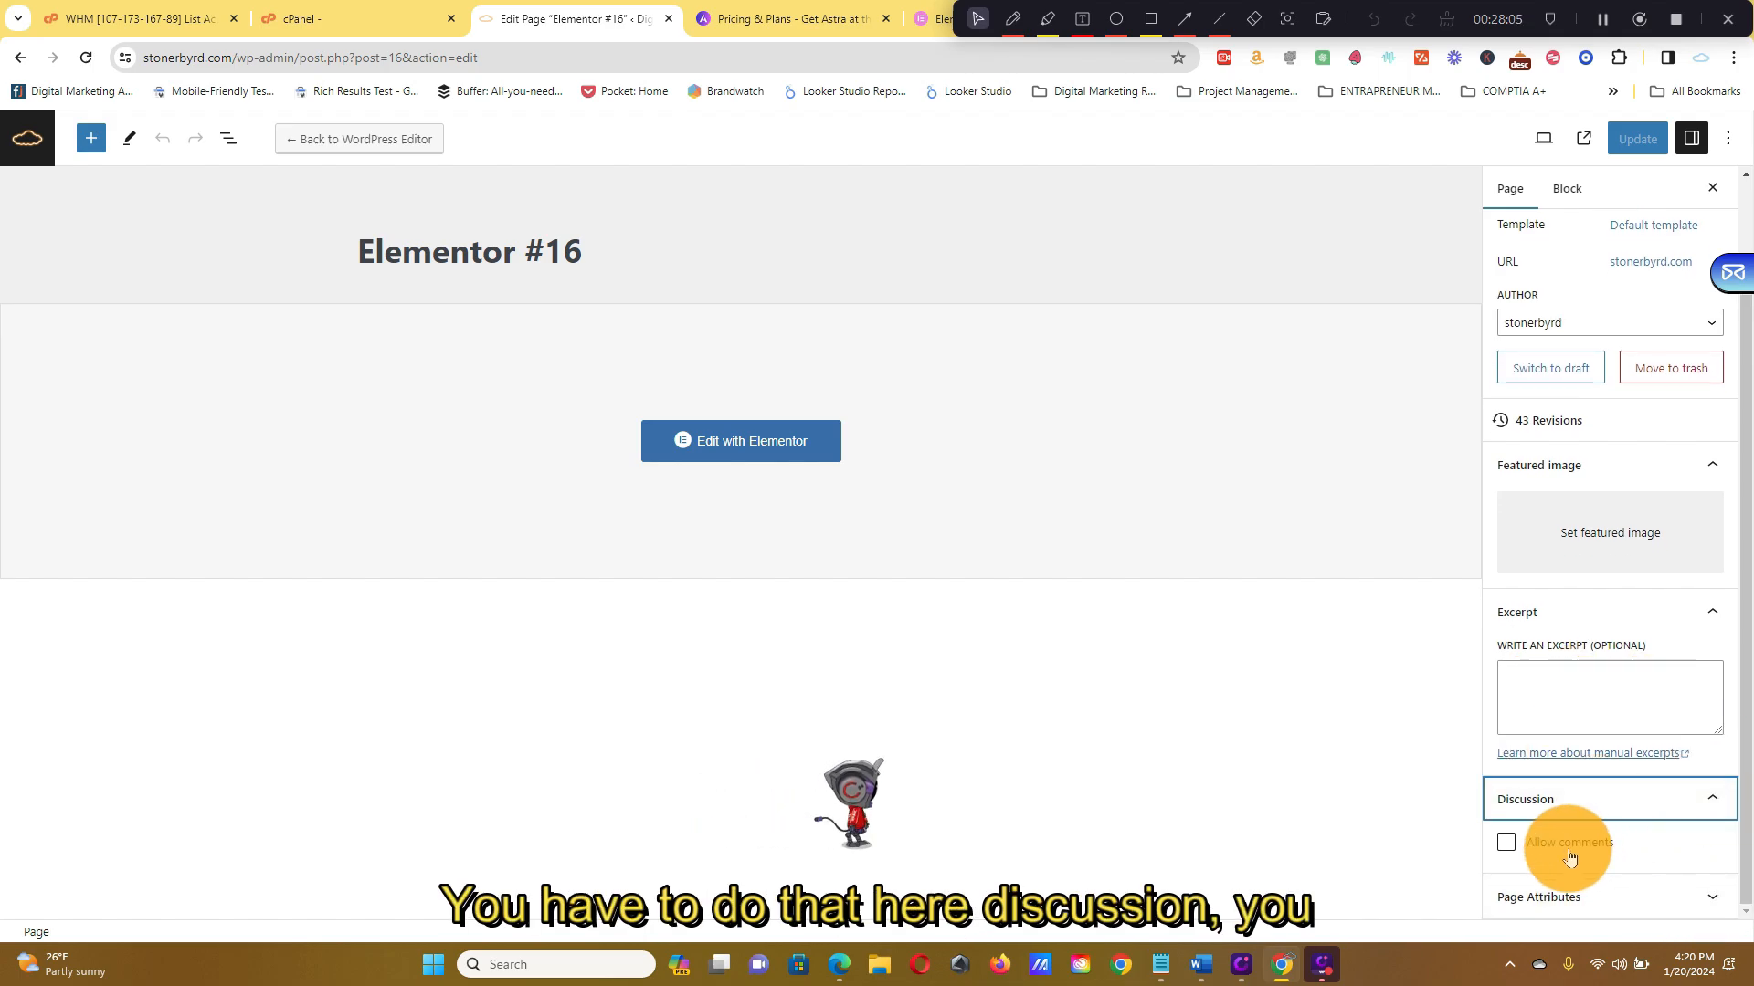
{"action": "left_click", "coordinate": [1663, 896]}
{"action": "scroll", "coordinate": [1553, 411], "scroll_direction": "up", "scroll_amount": 3}
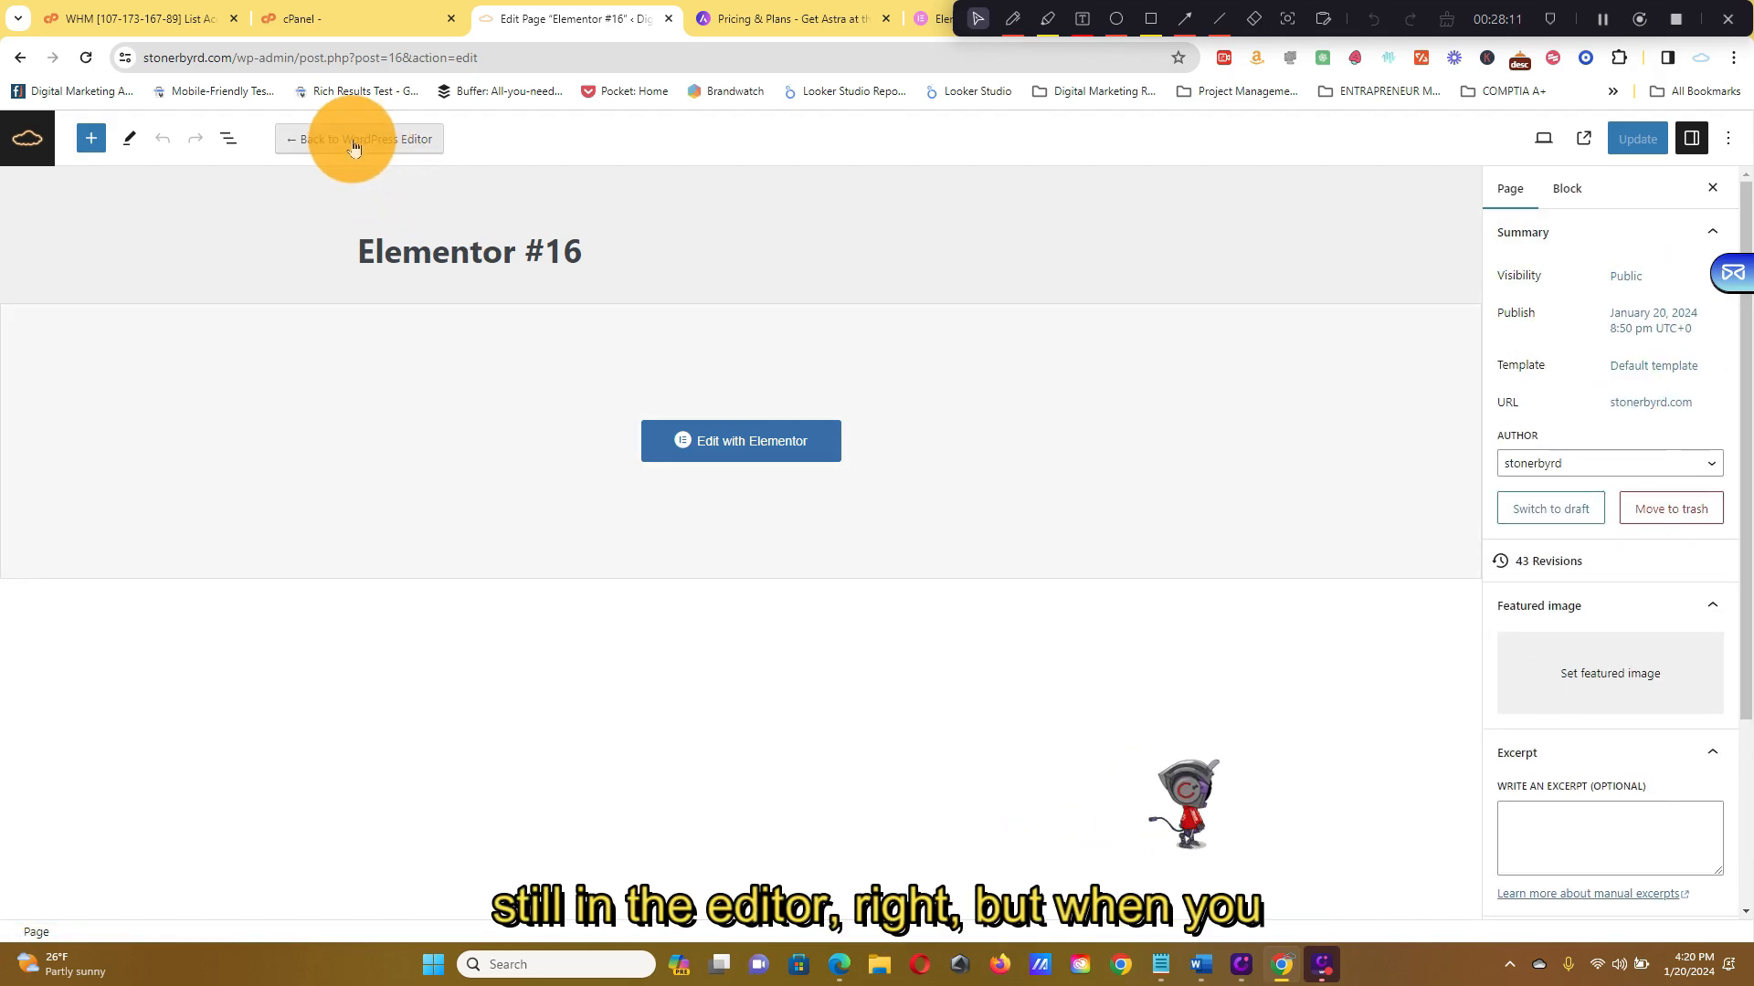
Open Elementor #16 in Elementor, scroll through it, and exit to the WordPress Dashboard
{"action": "left_click", "coordinate": [781, 442]}
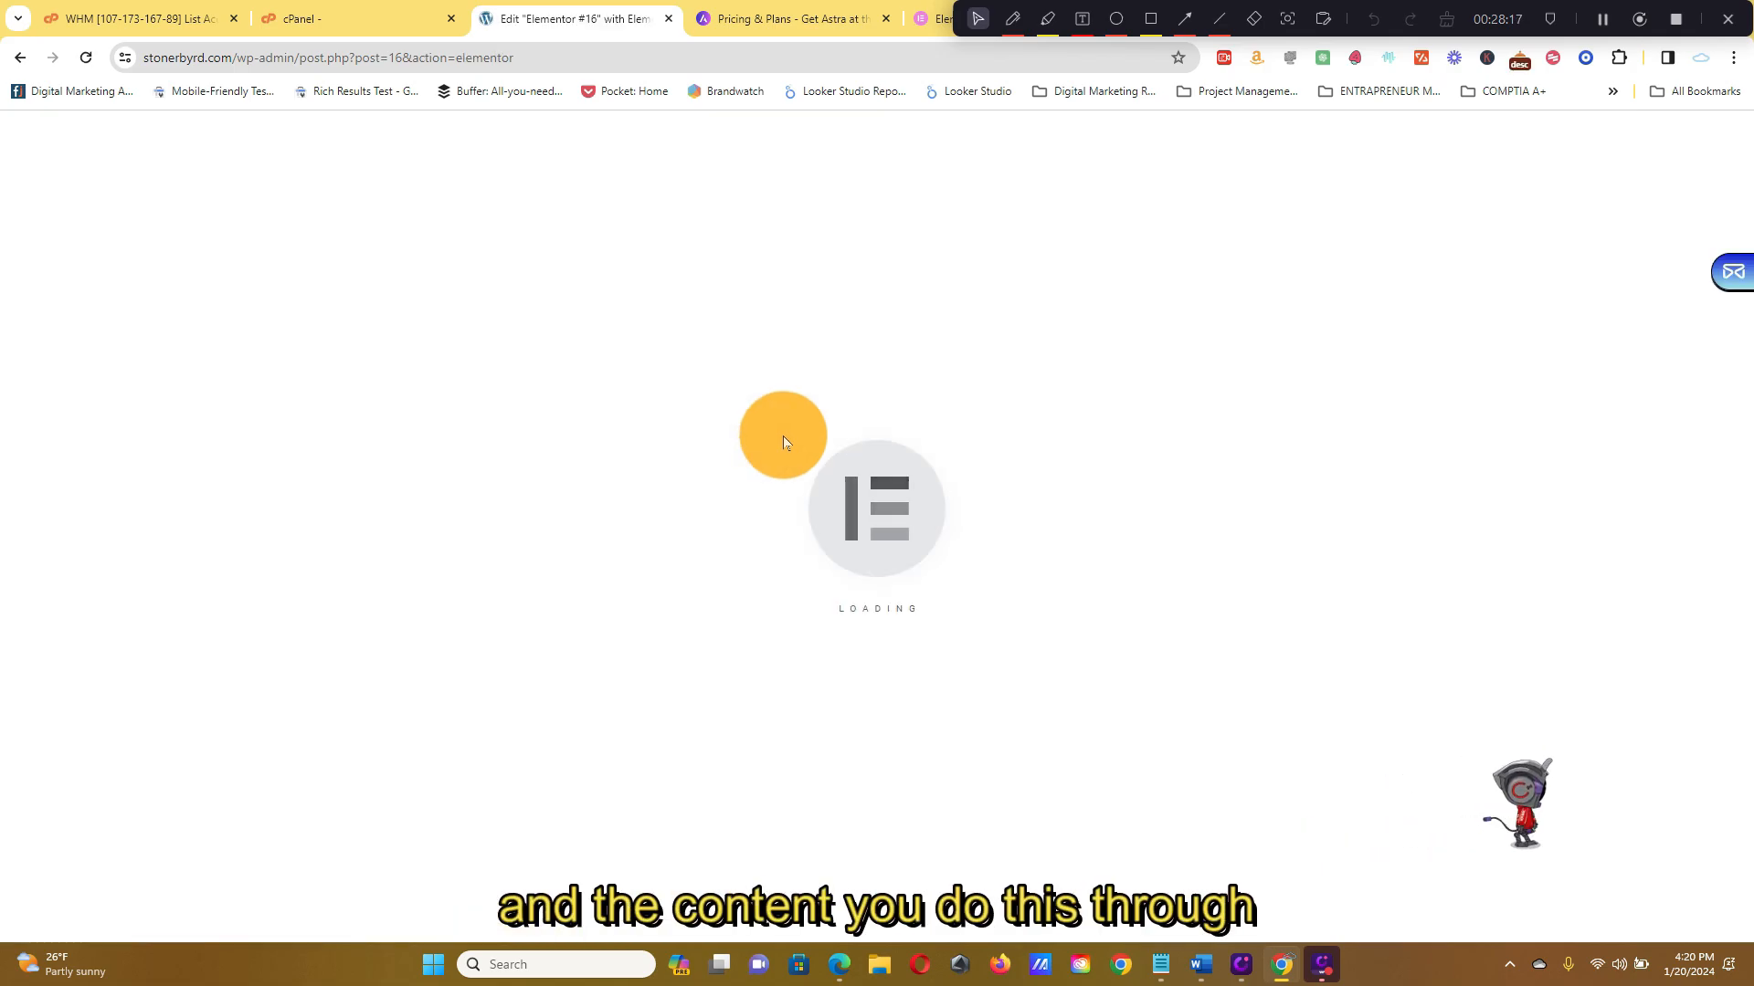
{"action": "scroll", "coordinate": [936, 559], "scroll_direction": "down", "scroll_amount": 6}
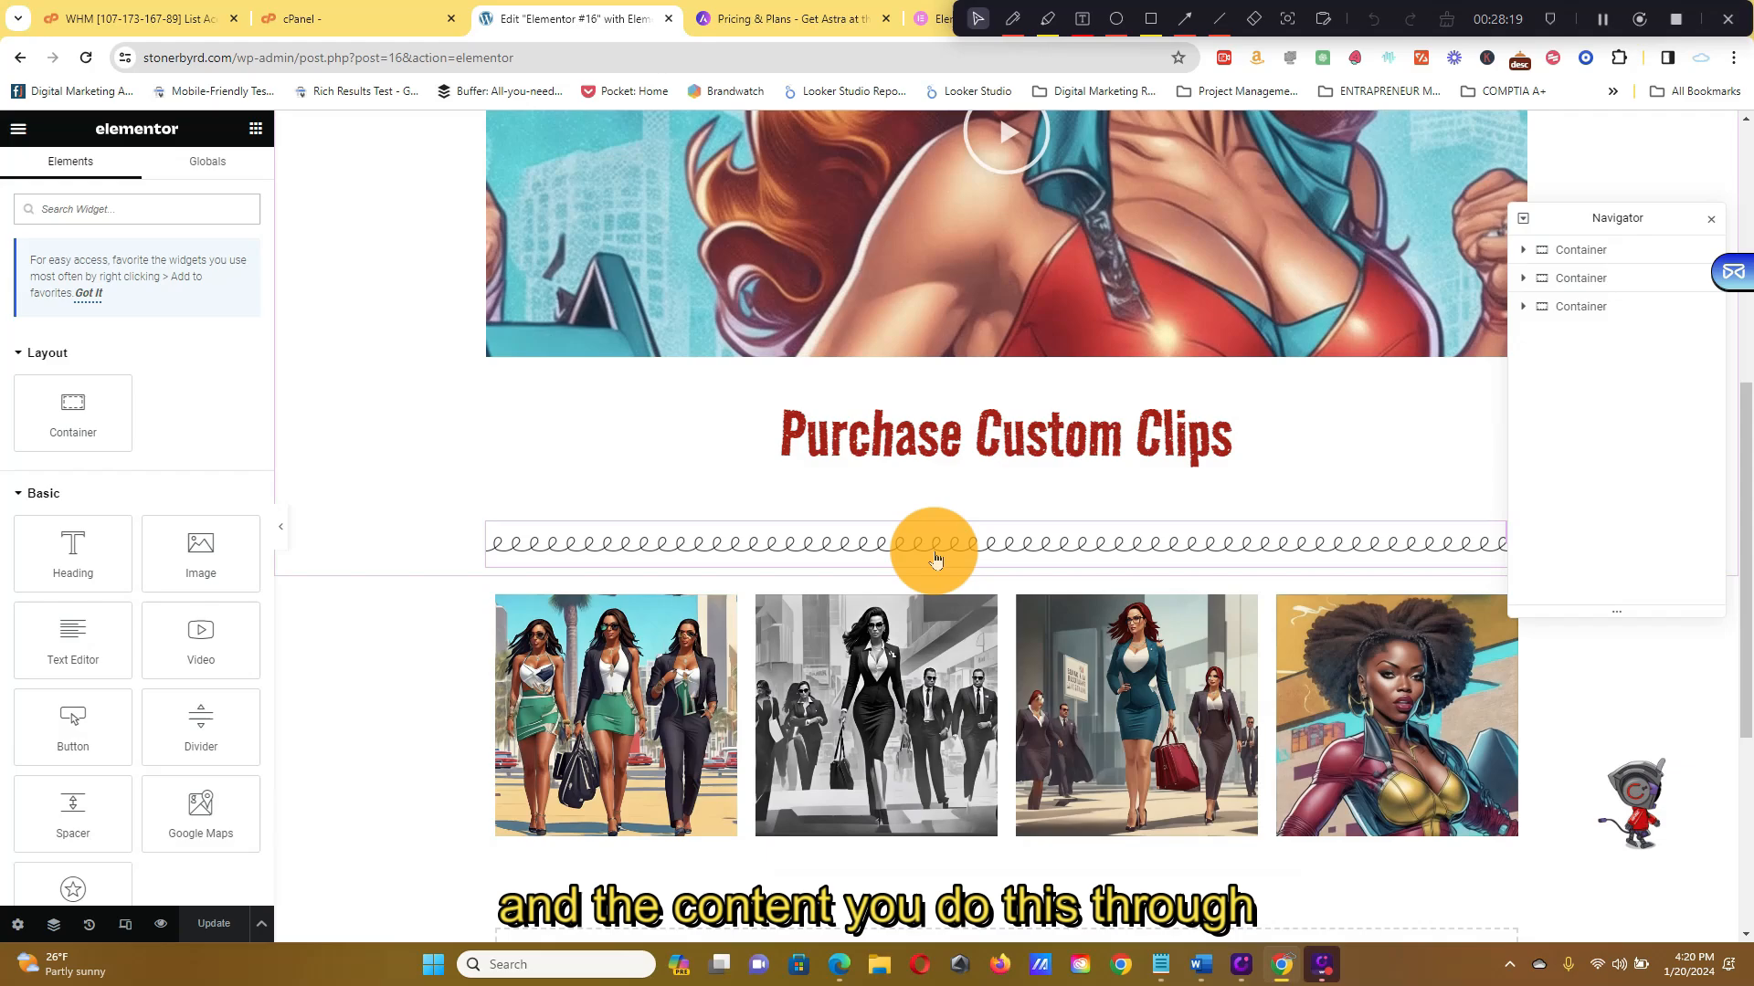
{"action": "scroll", "coordinate": [874, 364], "scroll_direction": "down", "scroll_amount": 5}
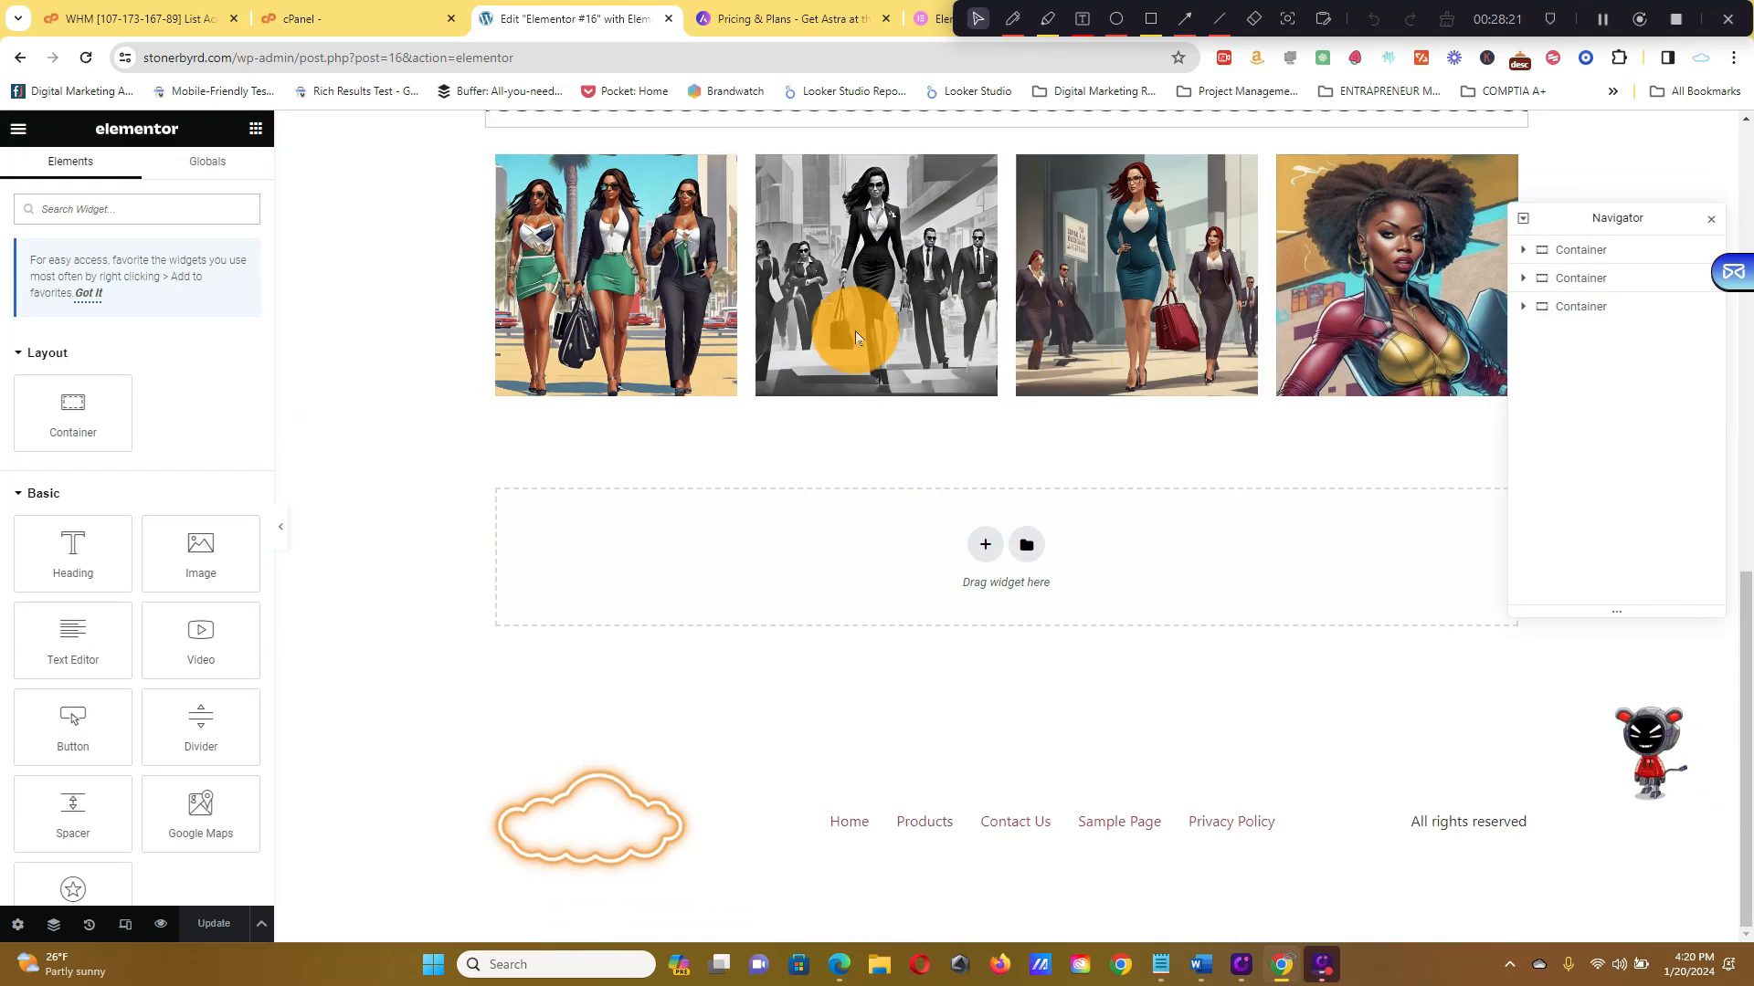
{"action": "scroll", "coordinate": [855, 330], "scroll_direction": "up", "scroll_amount": 12}
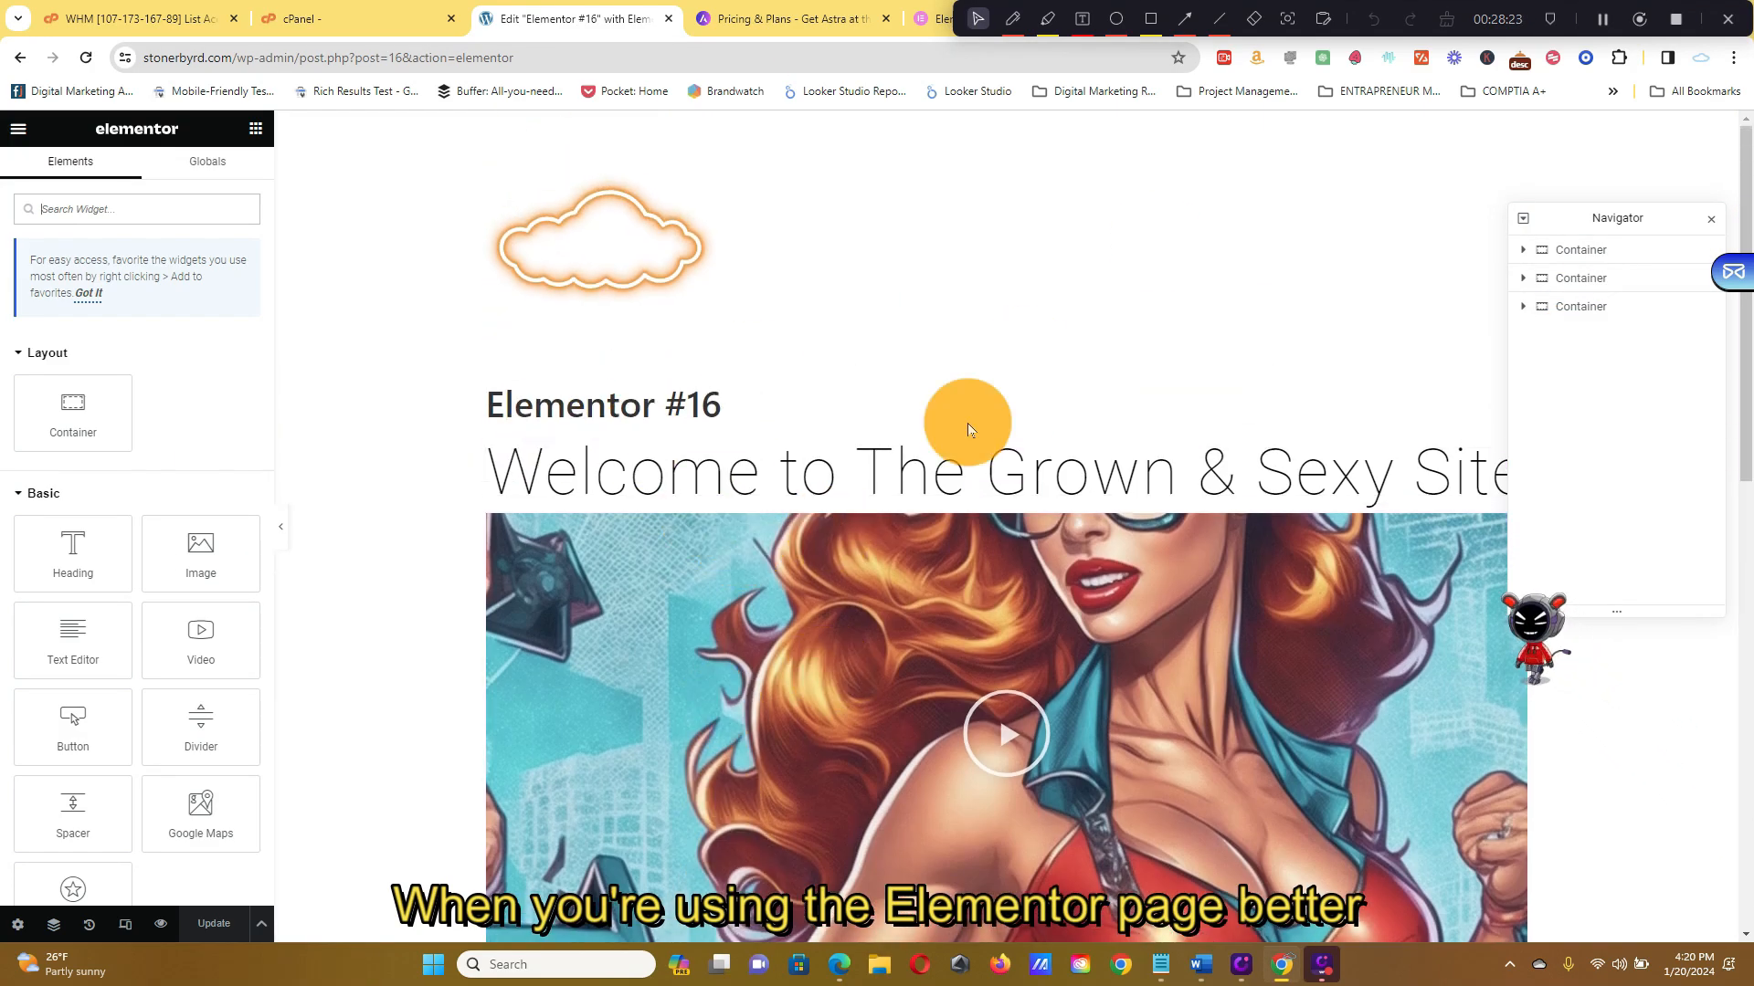
{"action": "left_click", "coordinate": [18, 128]}
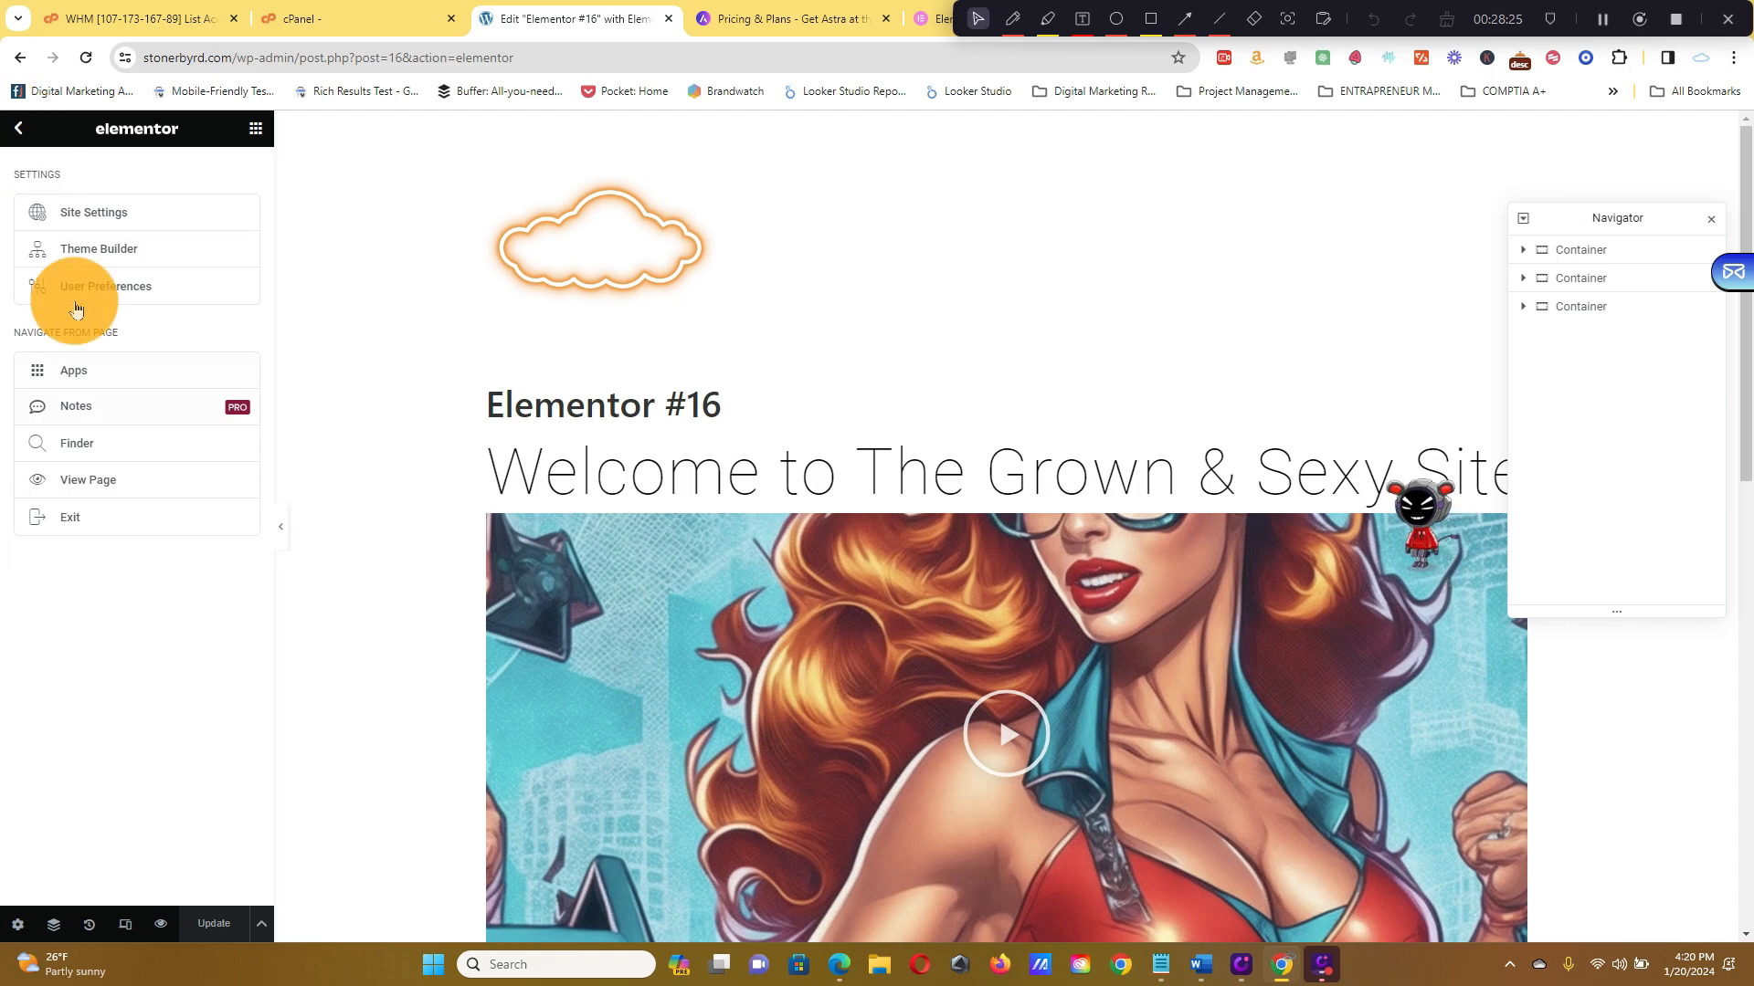
{"action": "left_click", "coordinate": [76, 517]}
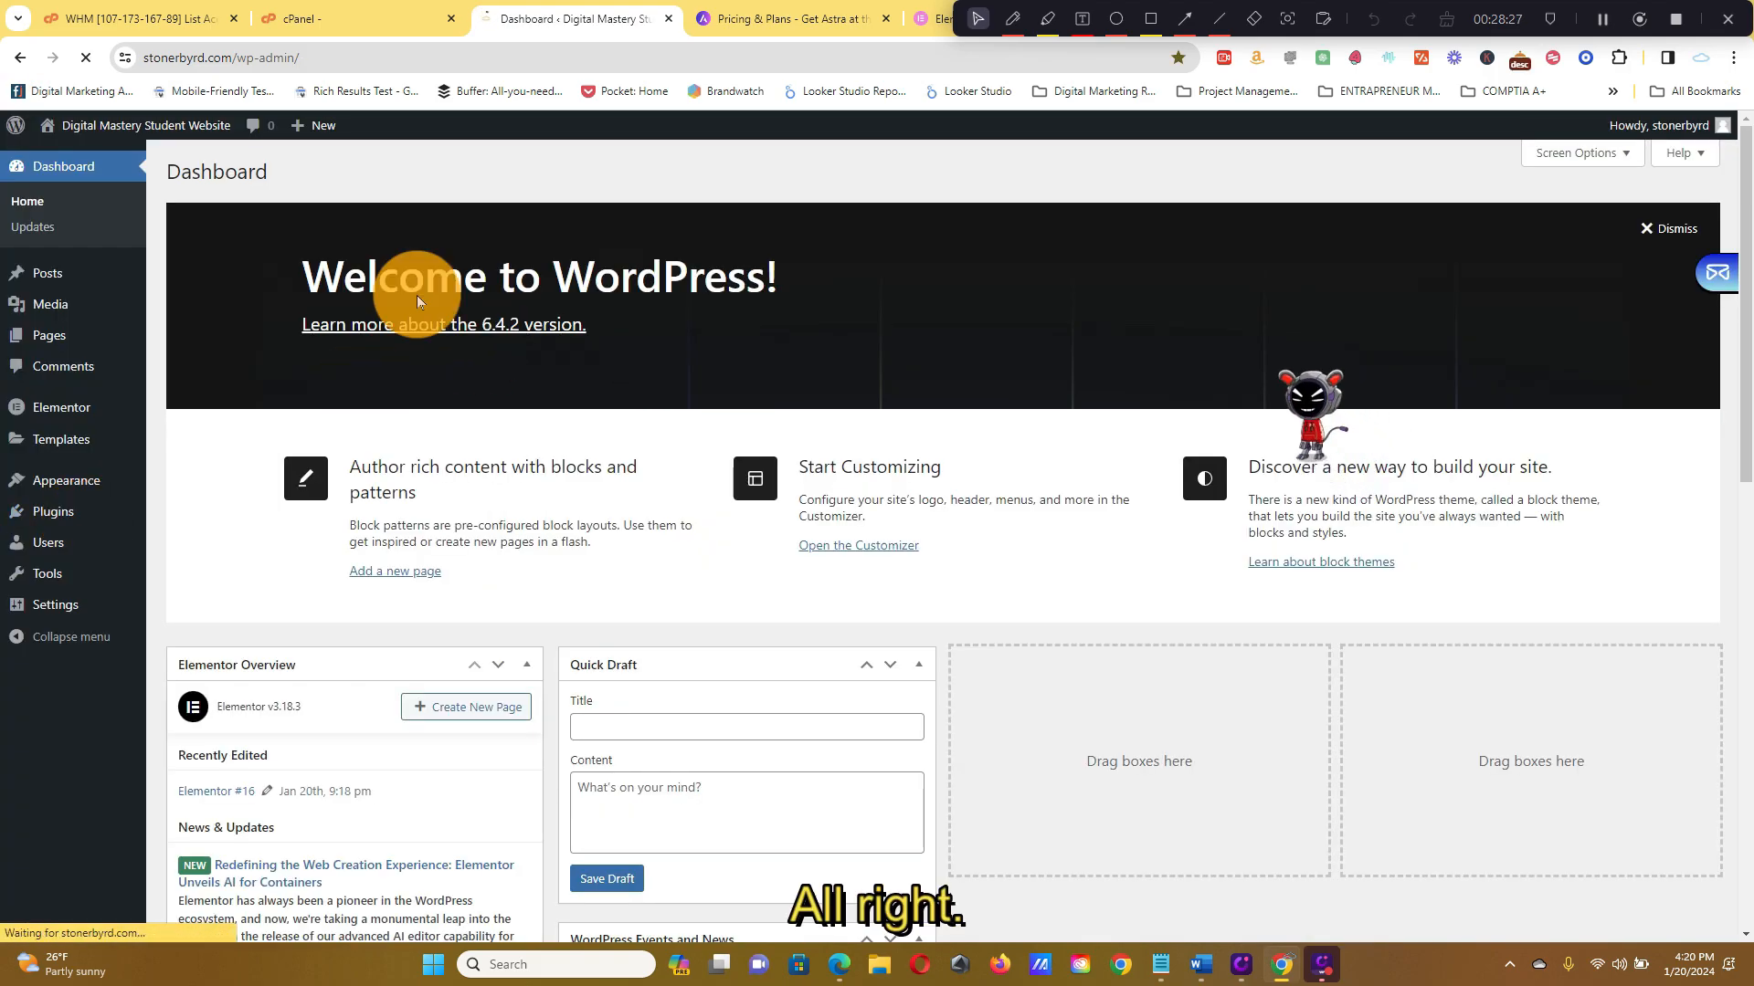
{"action": "mouse_move", "coordinate": [170, 133]}
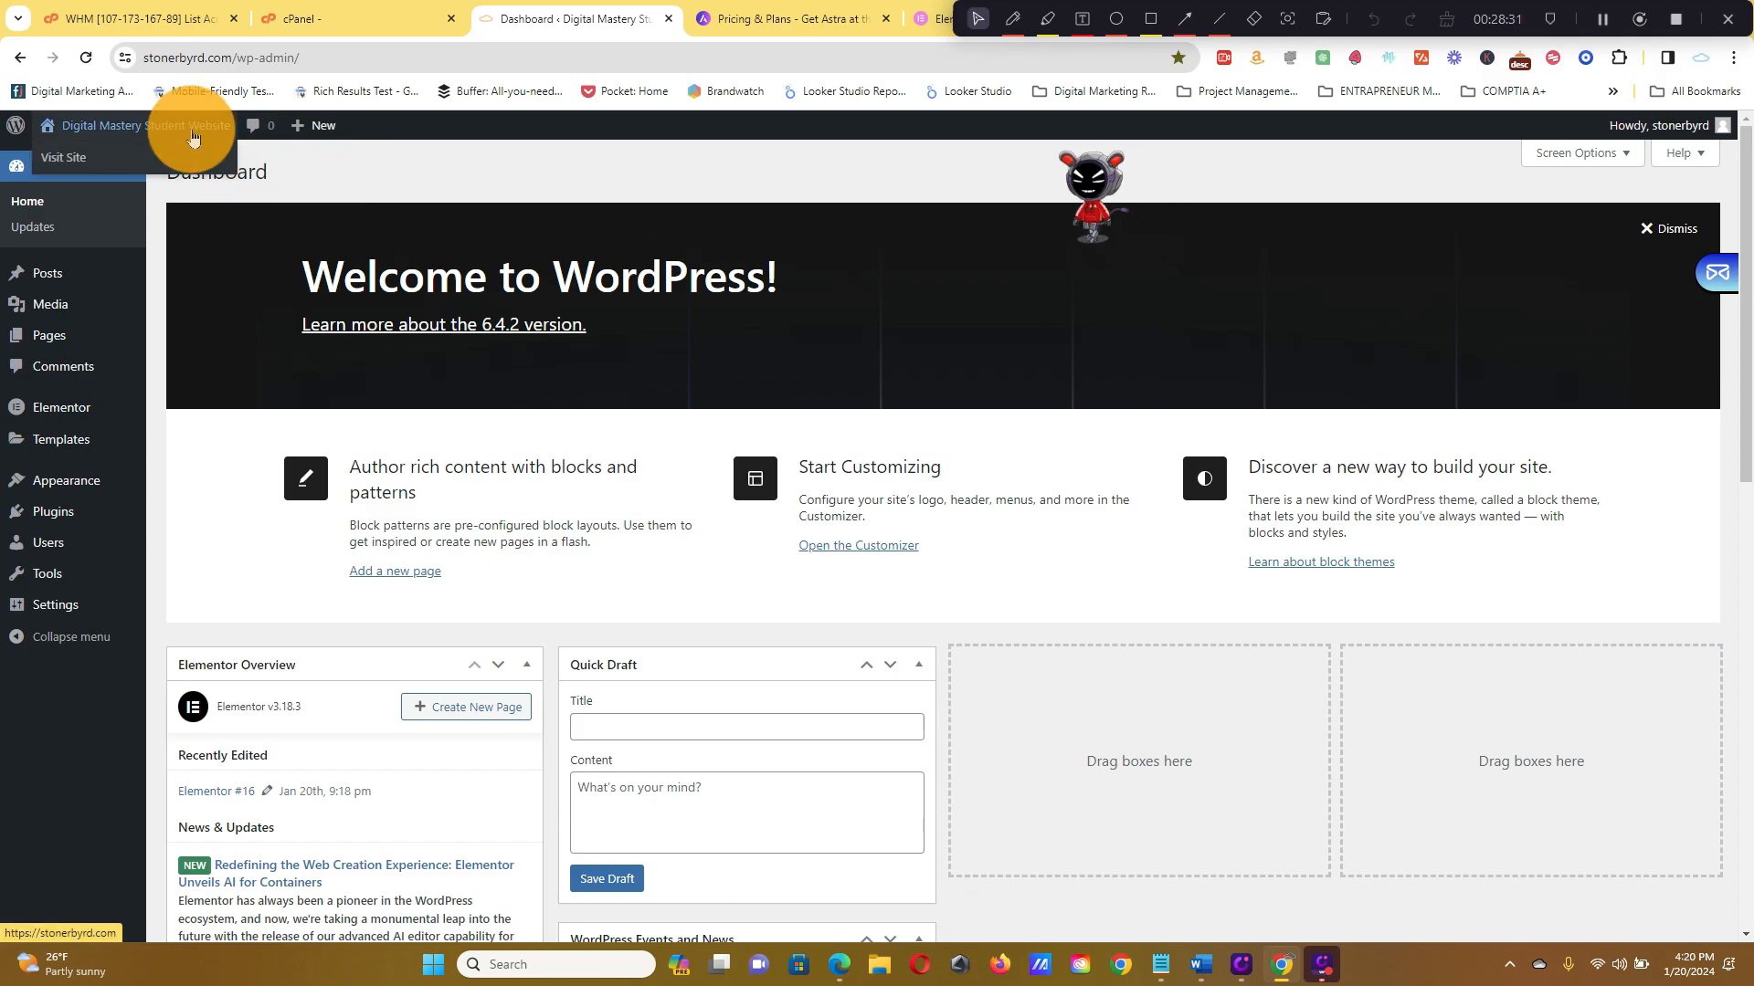
{"action": "mouse_move", "coordinate": [72, 527]}
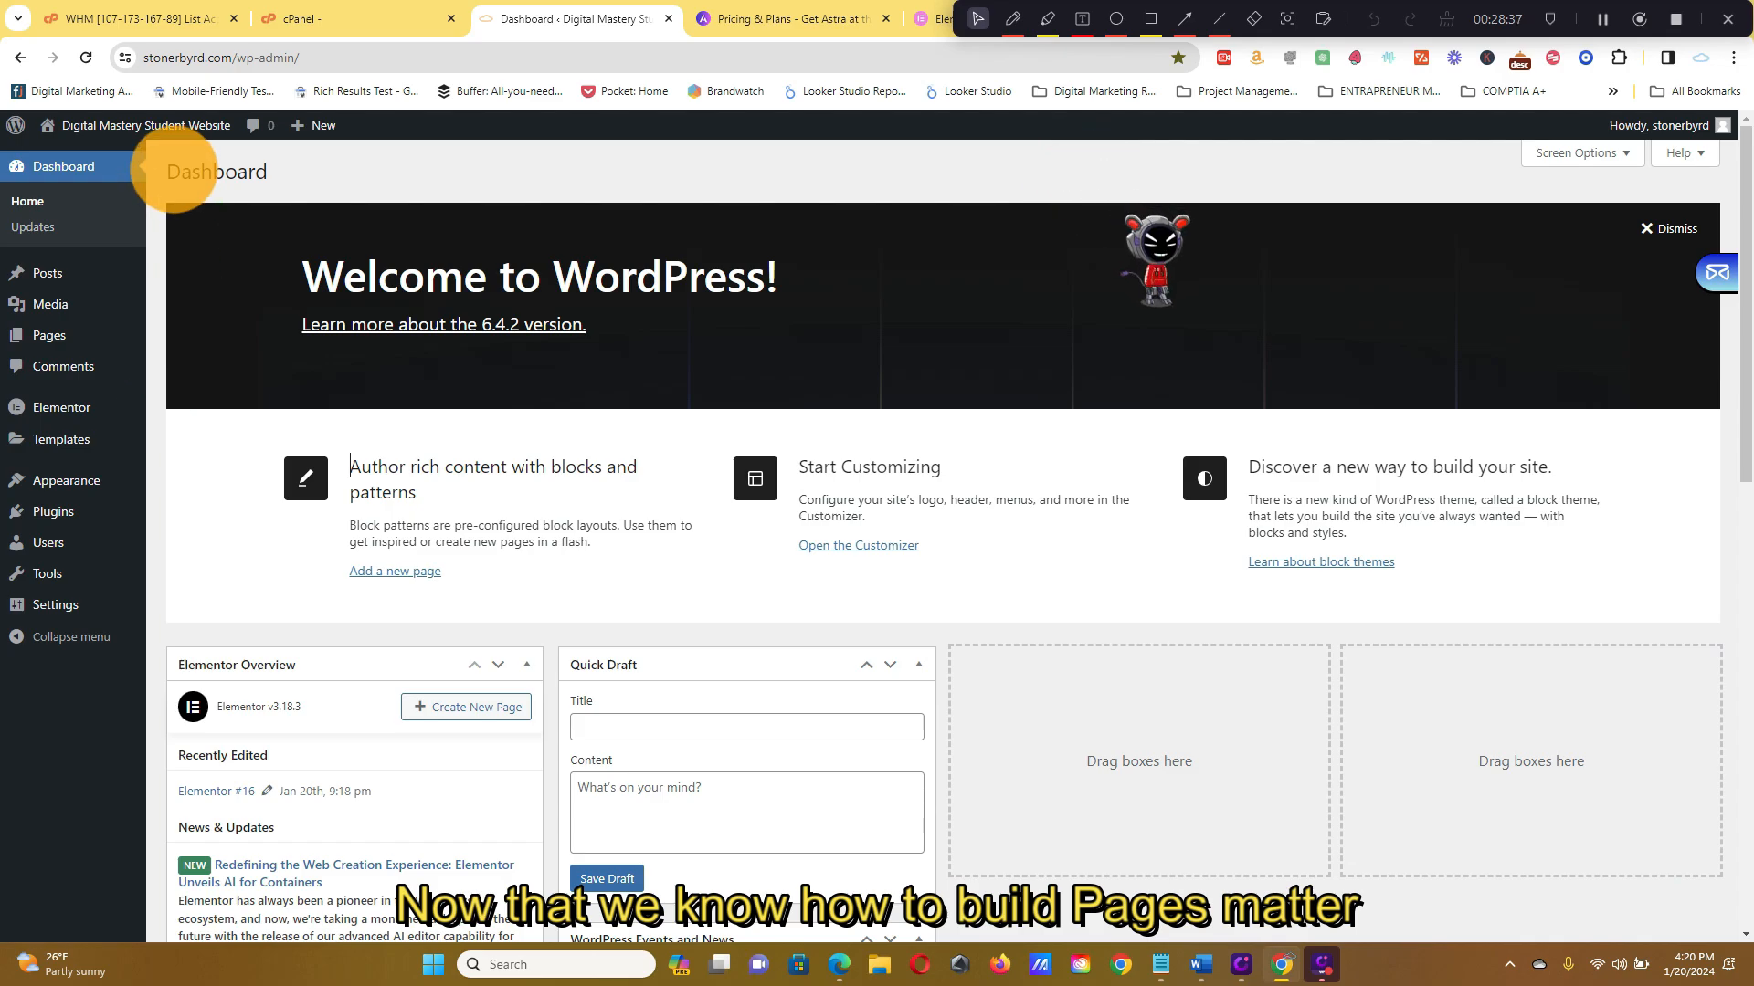
{"action": "mouse_move", "coordinate": [44, 330]}
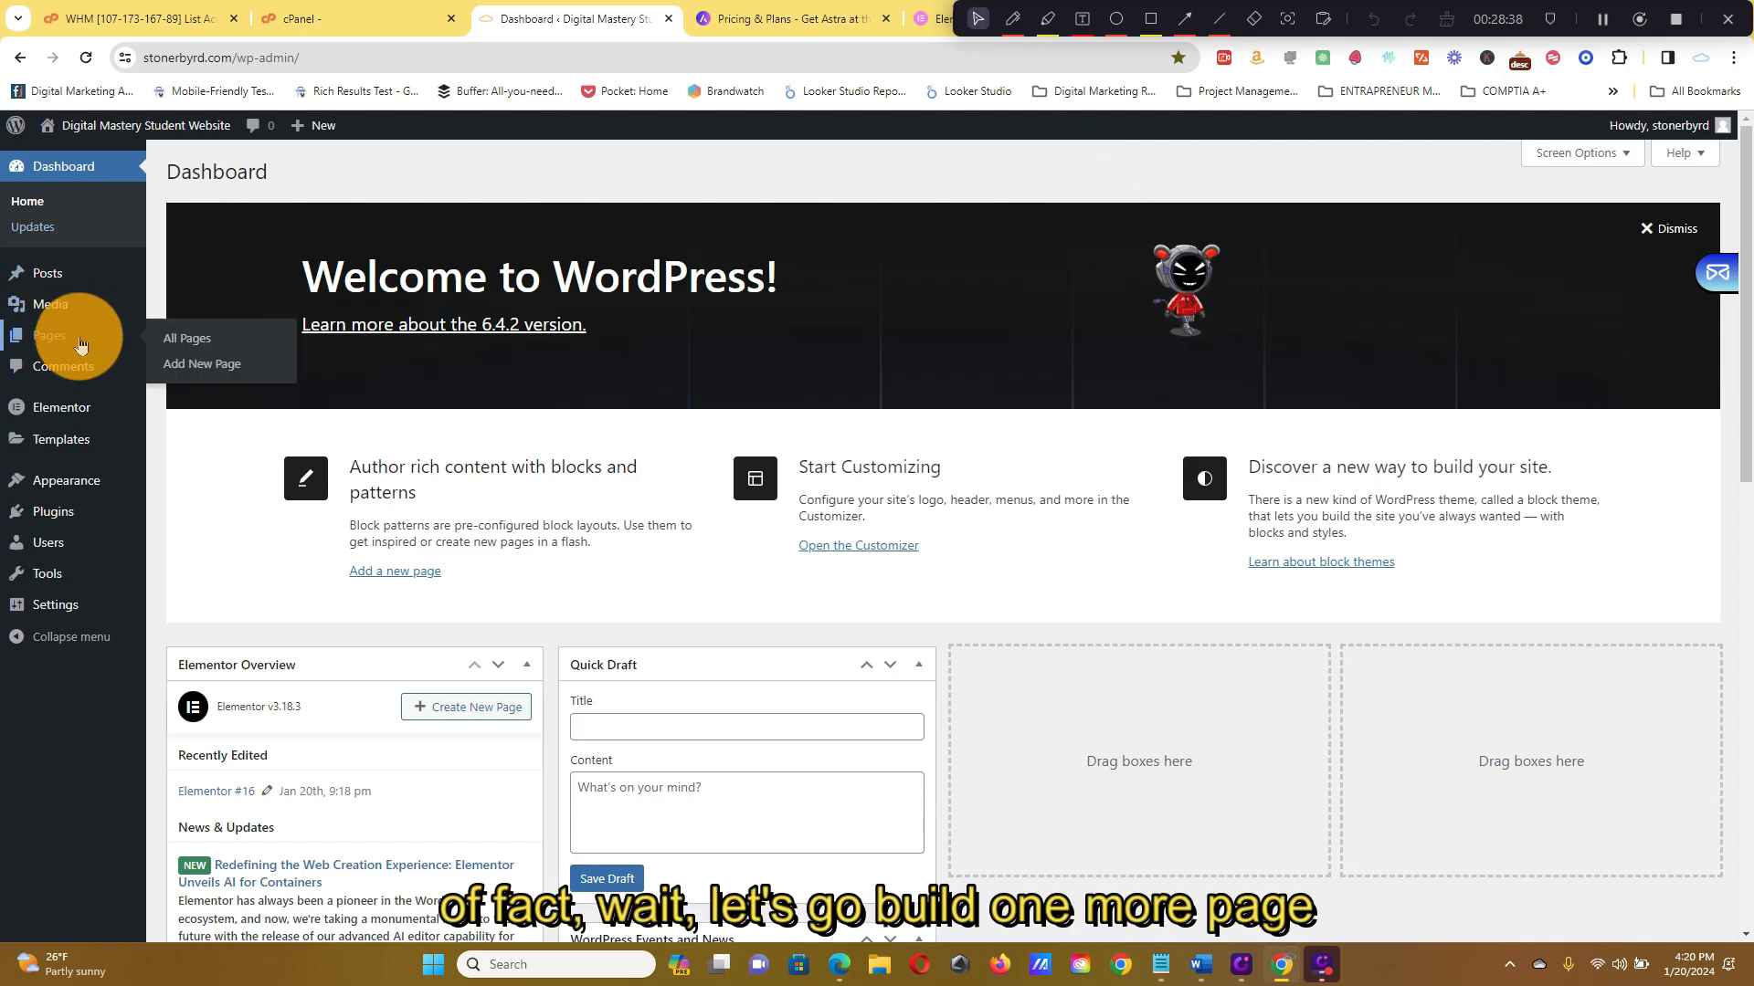
From All Pages, Quick Edit the Contact Us page and update its settings unchanged
{"action": "left_click", "coordinate": [255, 350]}
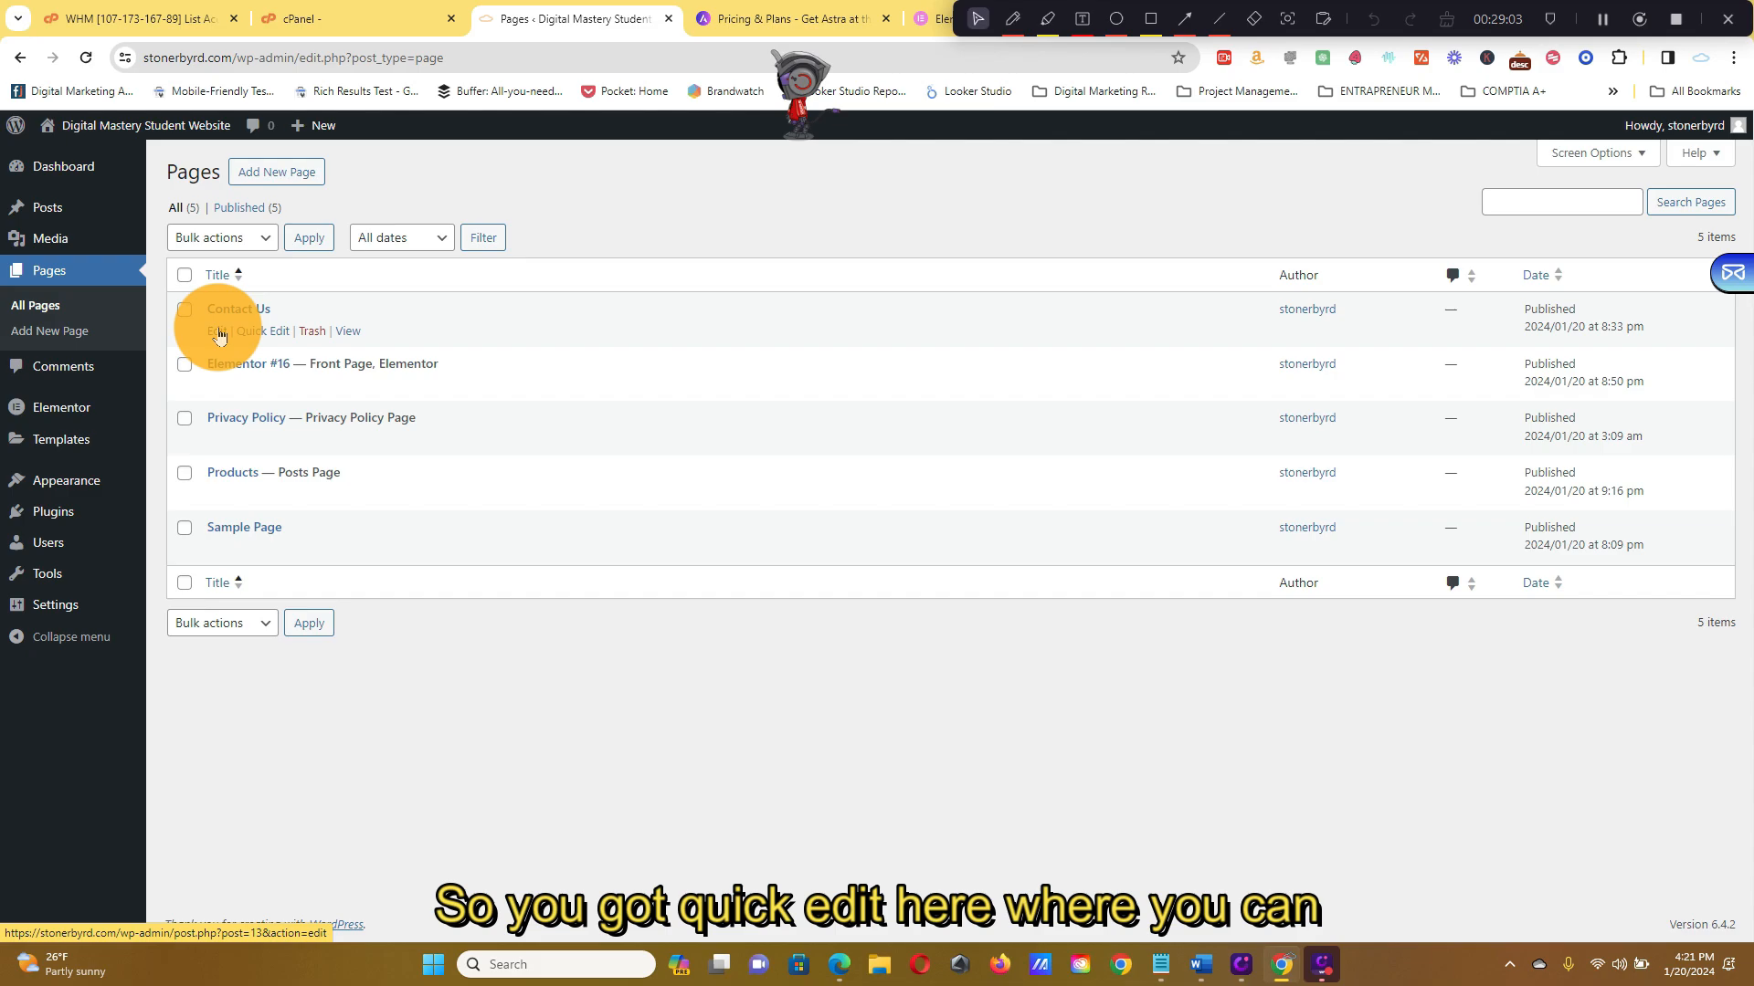
{"action": "left_click", "coordinate": [261, 332]}
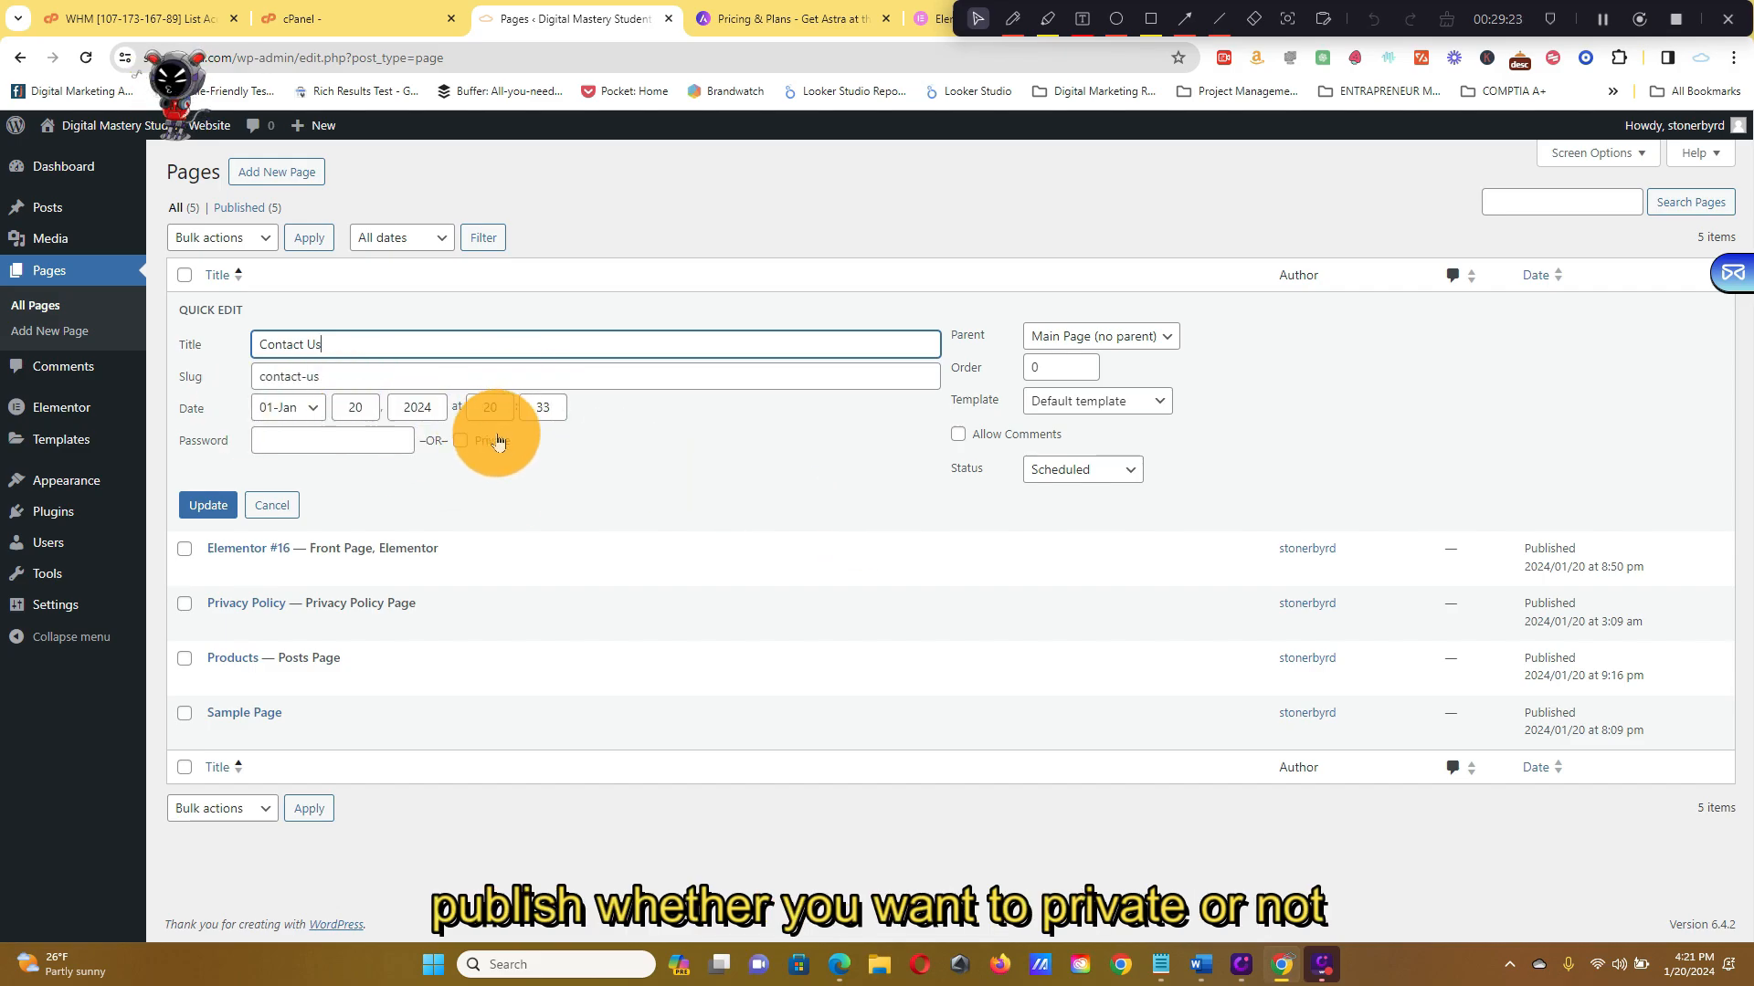
{"action": "left_click", "coordinate": [203, 508]}
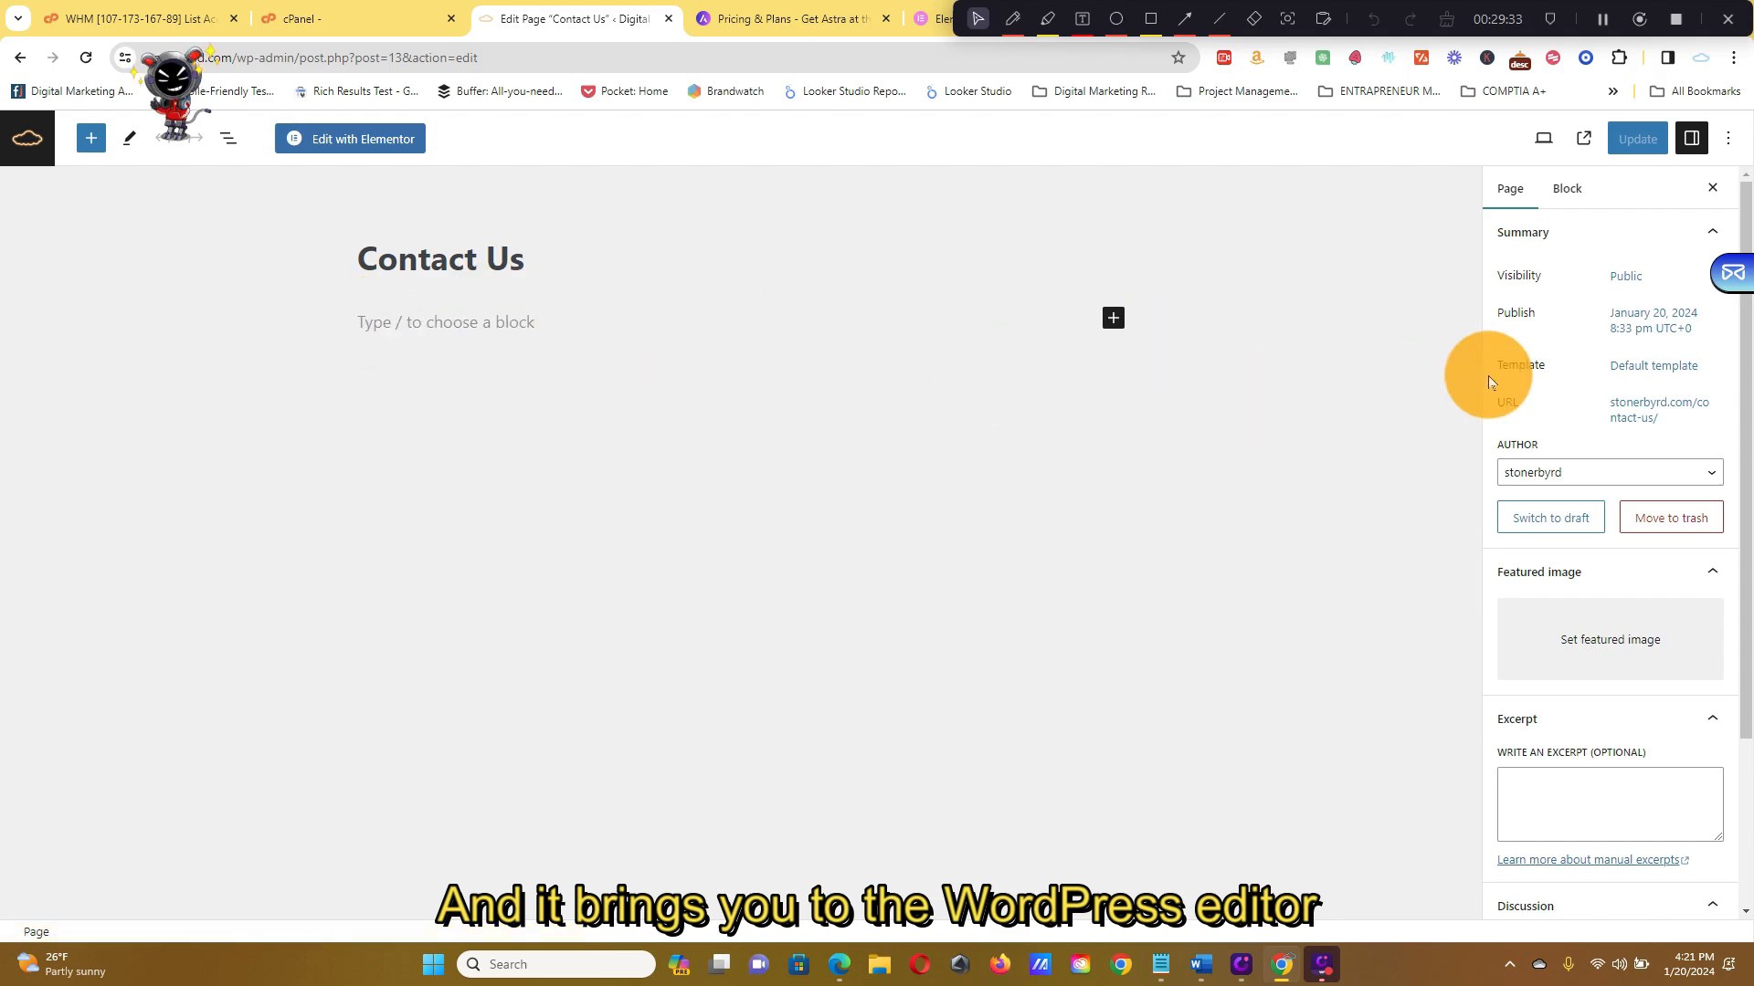
Review the Contact Us page settings sidebar, then launch Edit with Elementor
{"action": "scroll", "coordinate": [1558, 427], "scroll_direction": "down", "scroll_amount": 3}
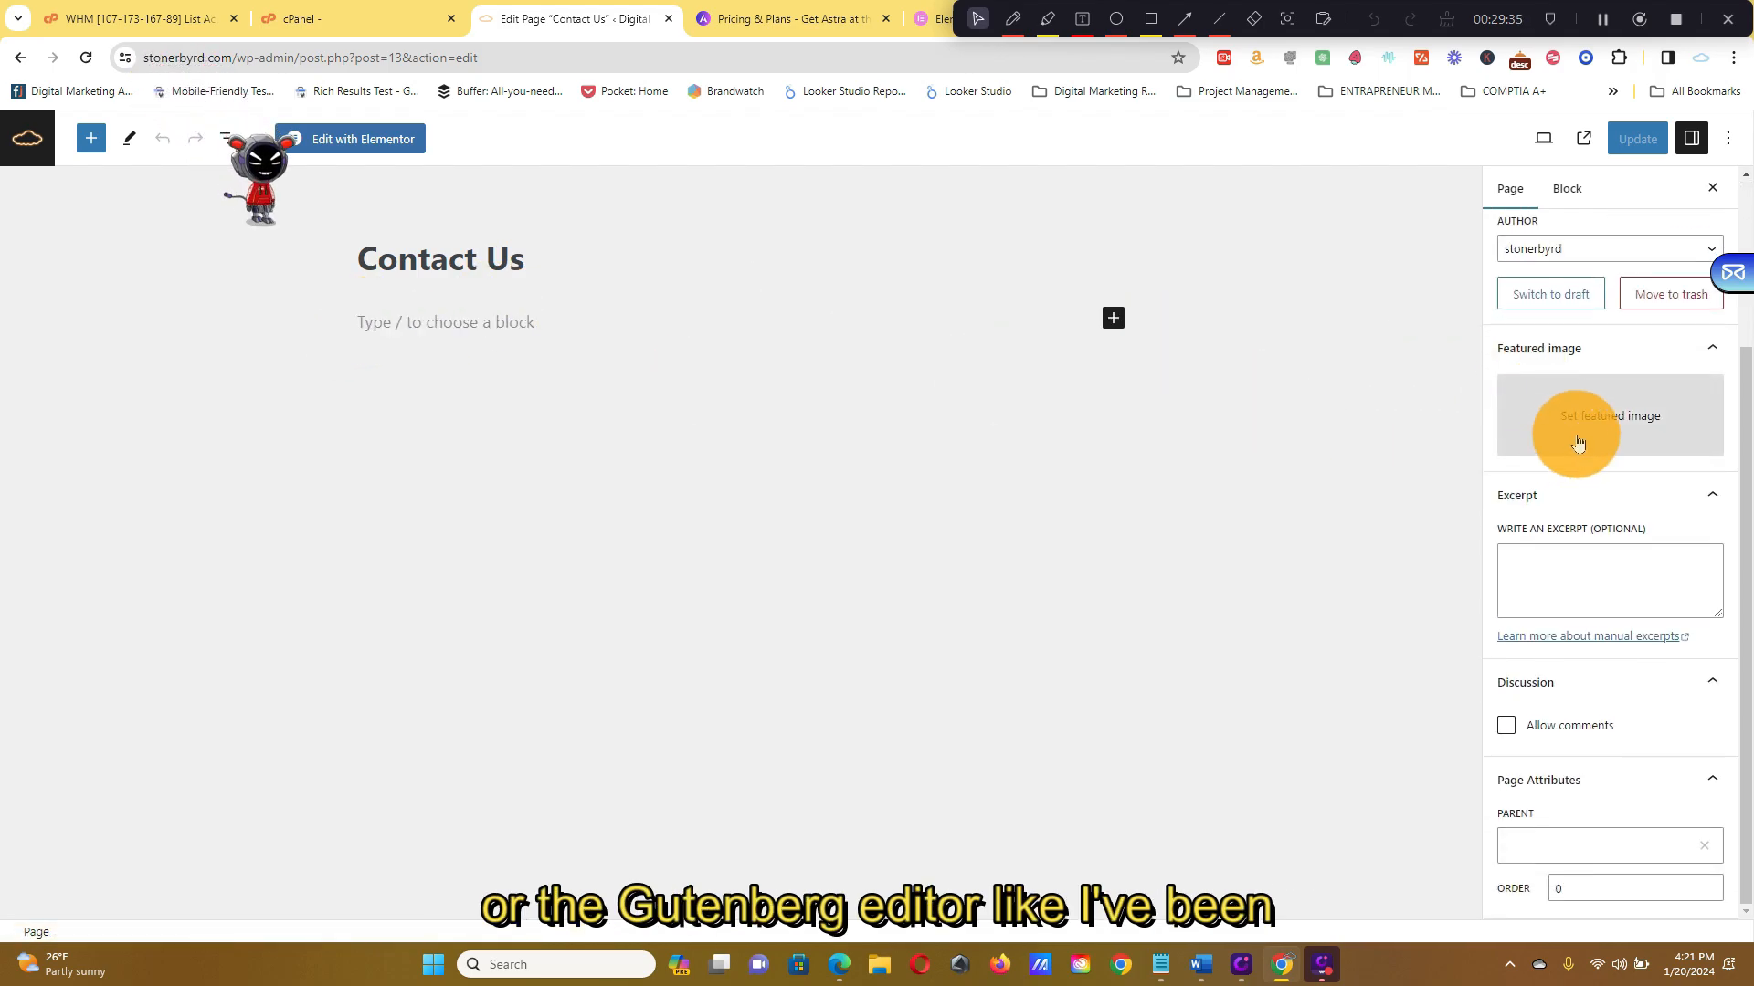
{"action": "scroll", "coordinate": [1589, 540], "scroll_direction": "up", "scroll_amount": 3}
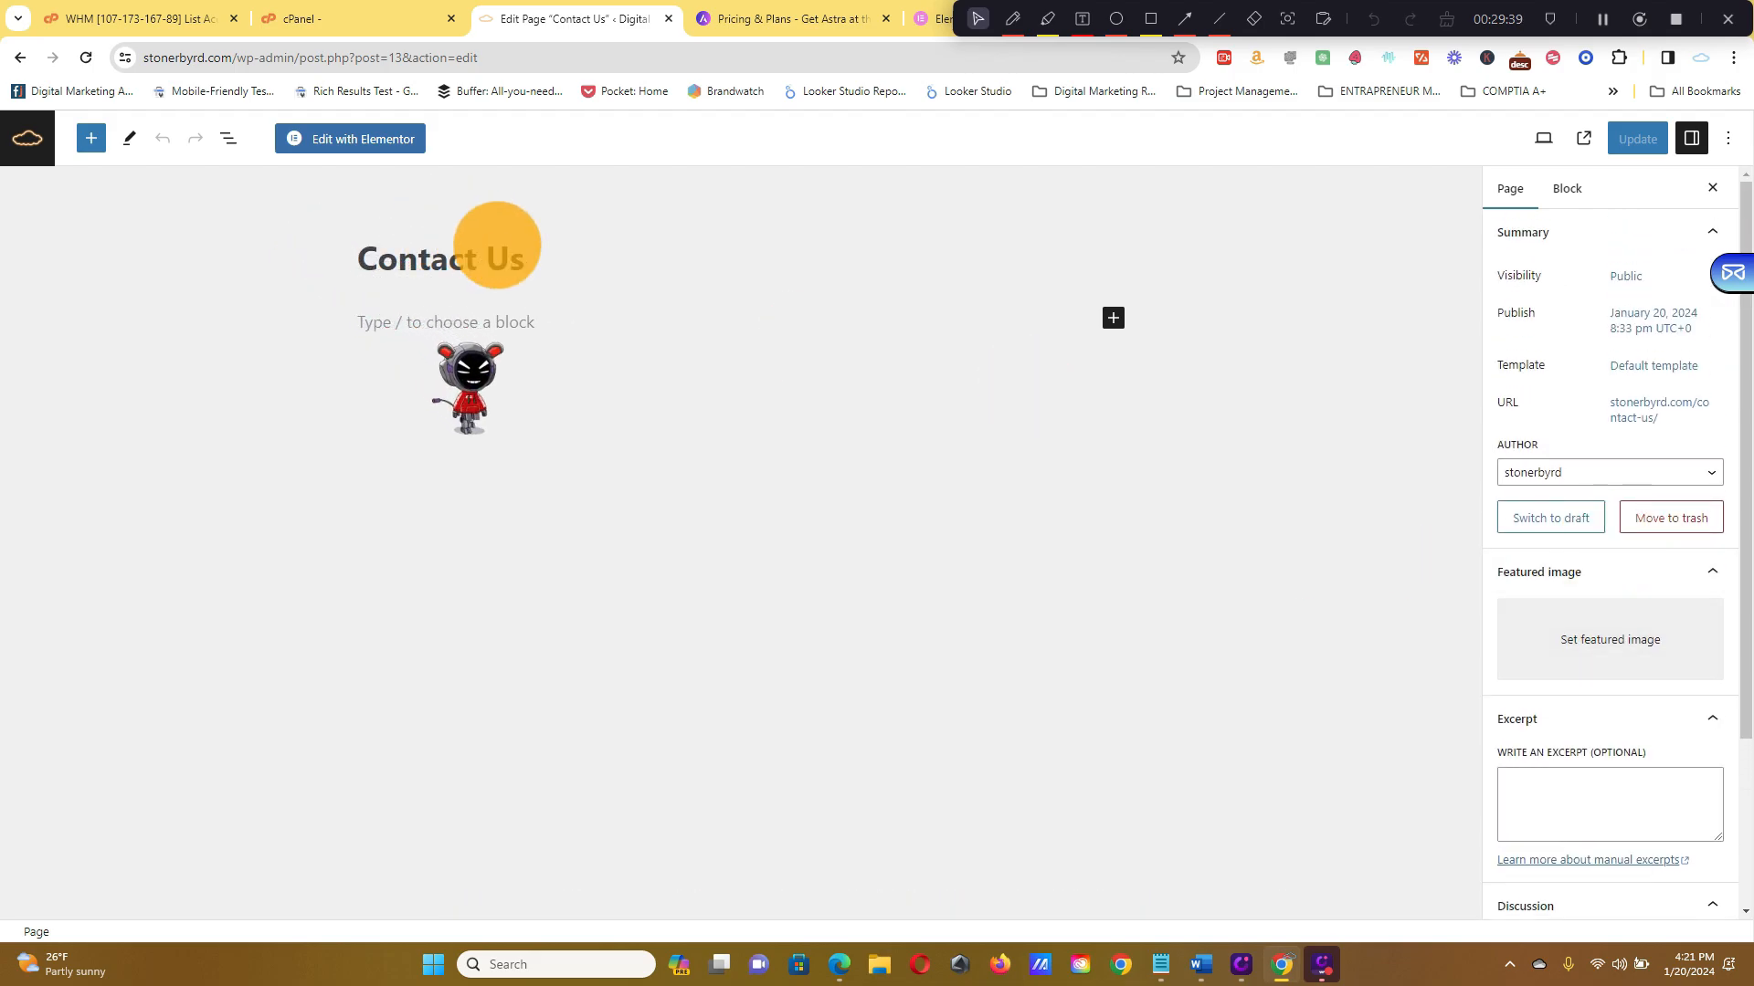
{"action": "left_click", "coordinate": [331, 140]}
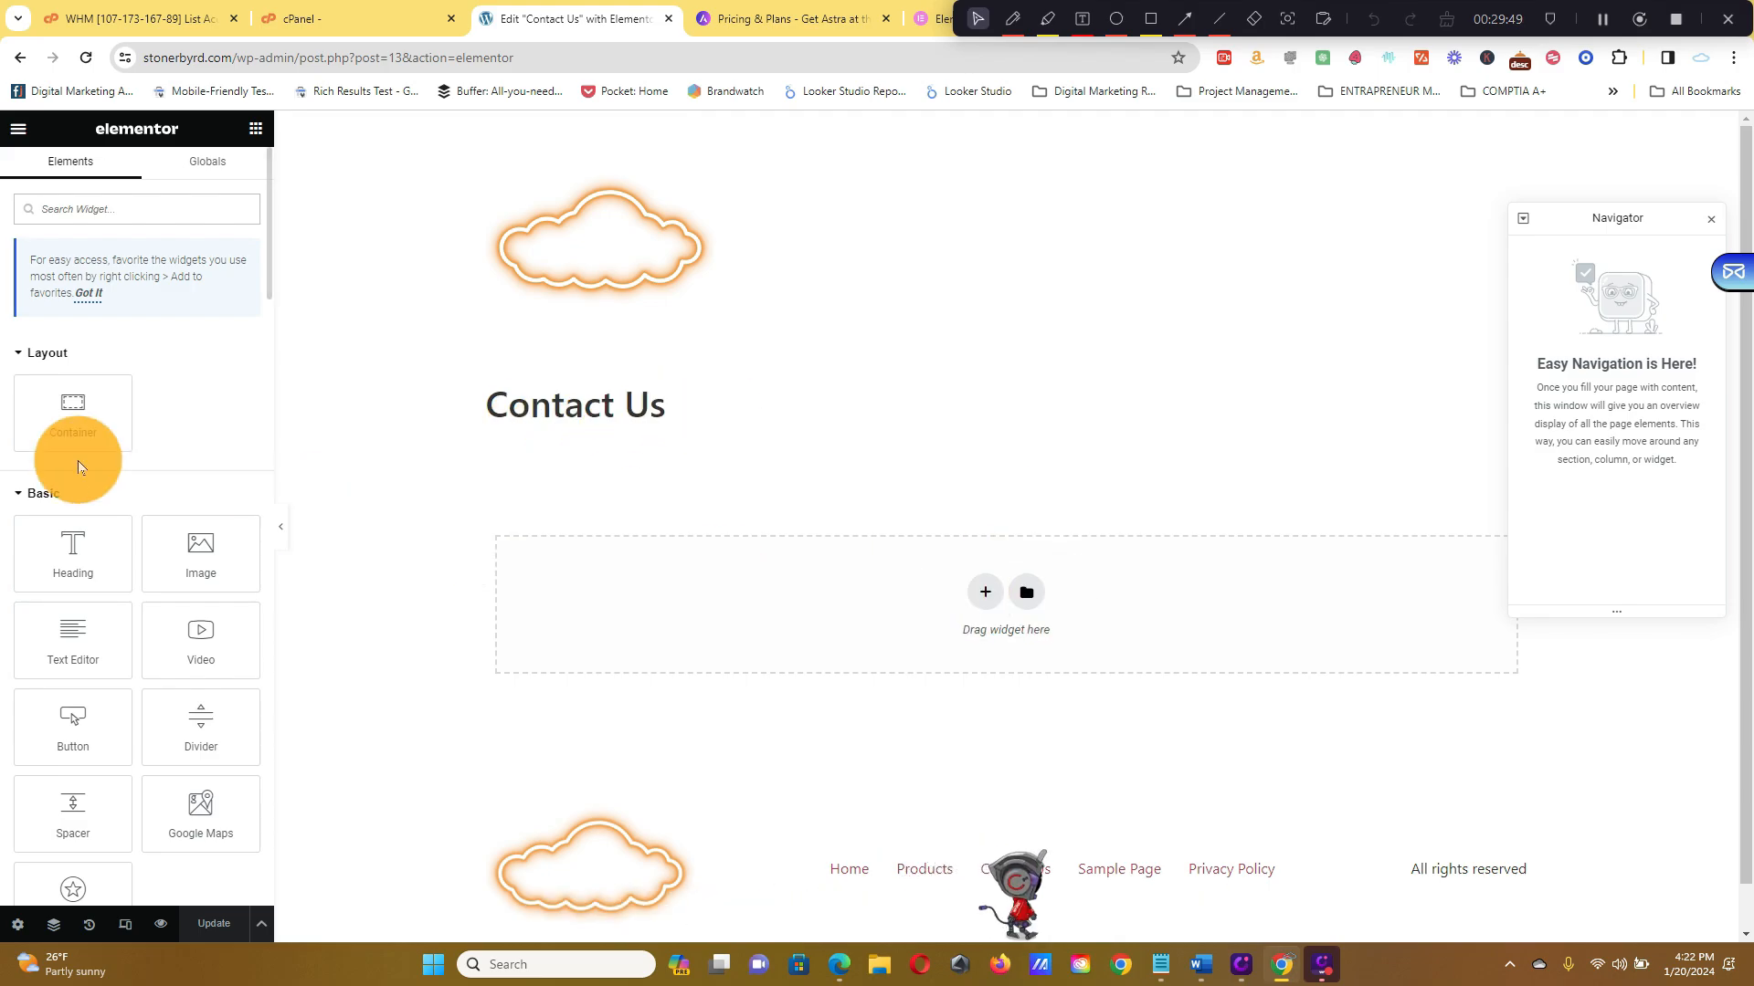
Add a Click here Button widget and a placeholder Heading widget below the Contact Us title
{"action": "scroll", "coordinate": [118, 529], "scroll_direction": "down", "scroll_amount": 5}
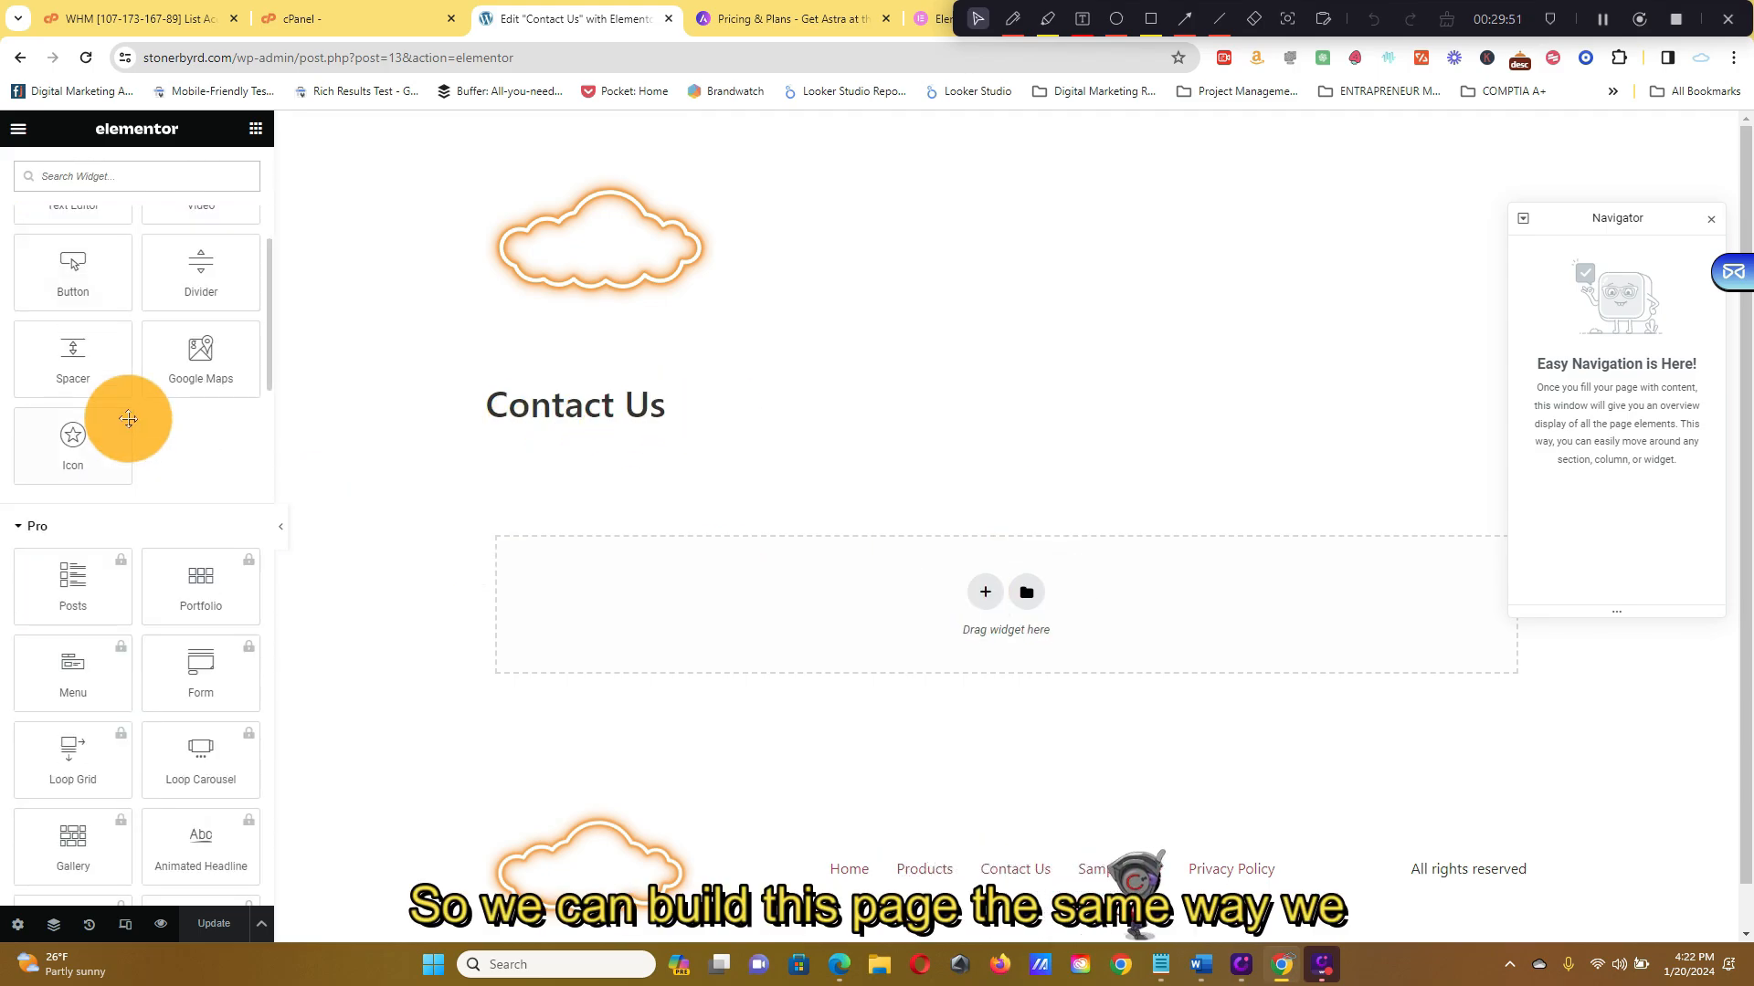
{"action": "scroll", "coordinate": [128, 411], "scroll_direction": "up", "scroll_amount": 2}
{"action": "scroll", "coordinate": [107, 331], "scroll_direction": "up", "scroll_amount": 2}
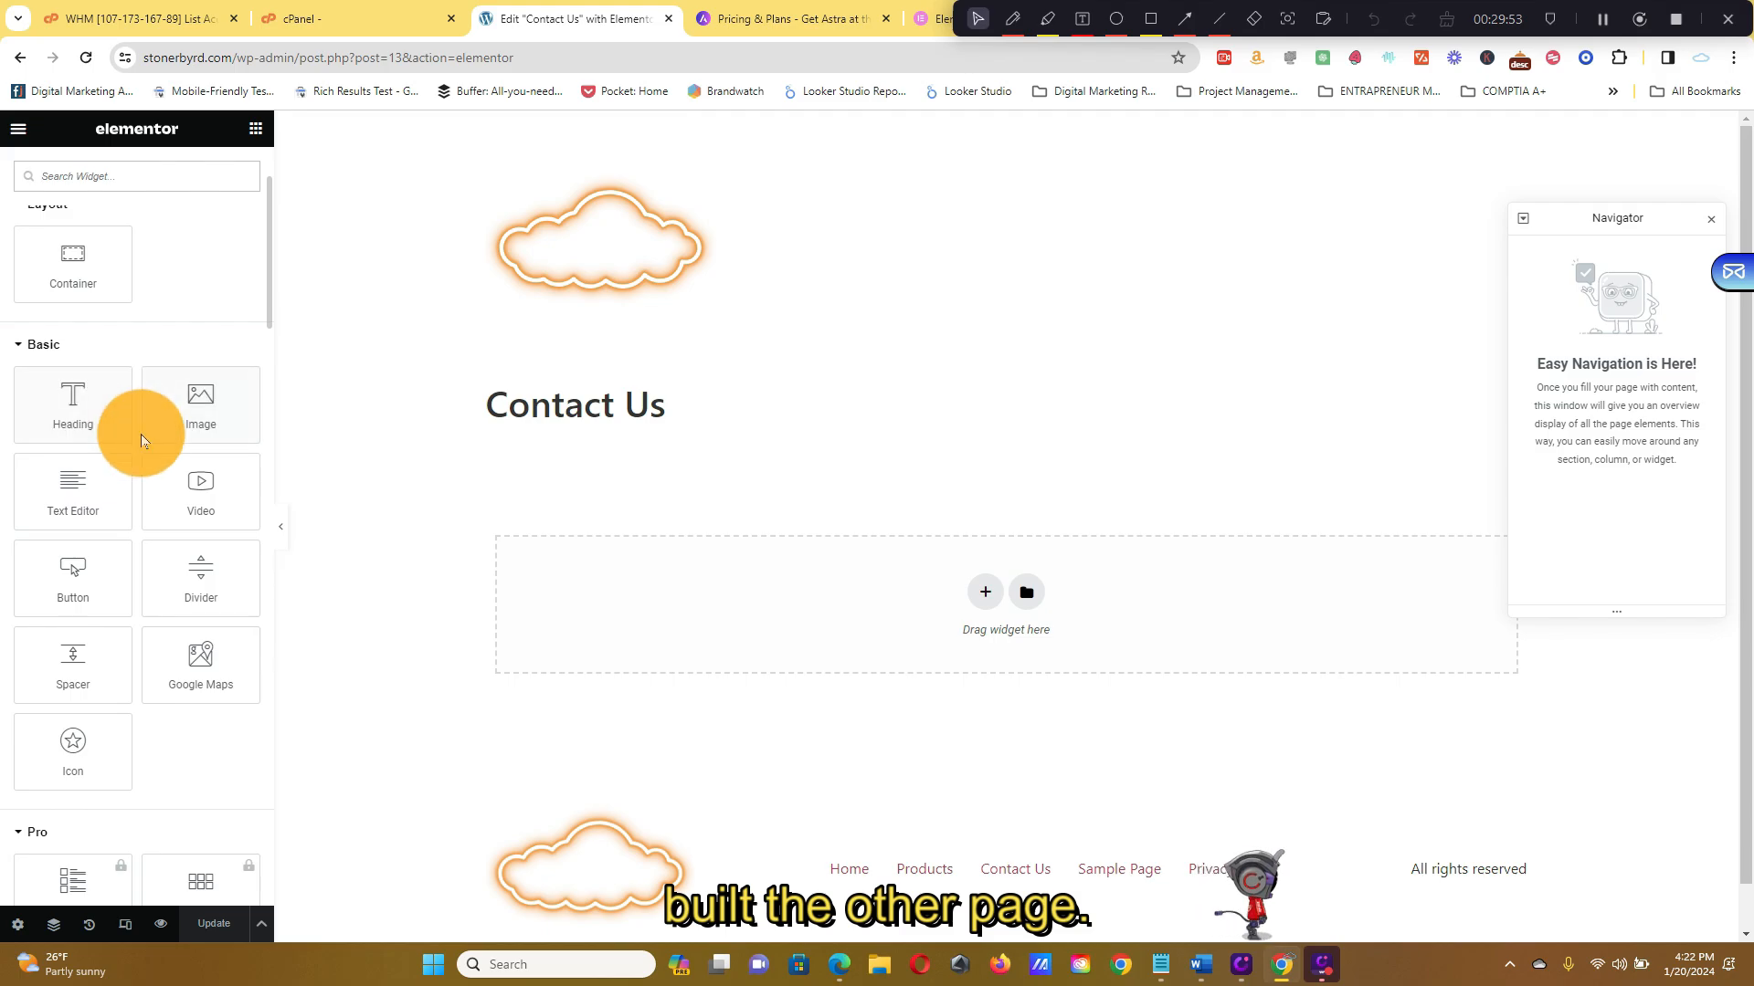
{"action": "left_click_drag", "start_coordinate": [66, 581], "coordinate": [940, 607]}
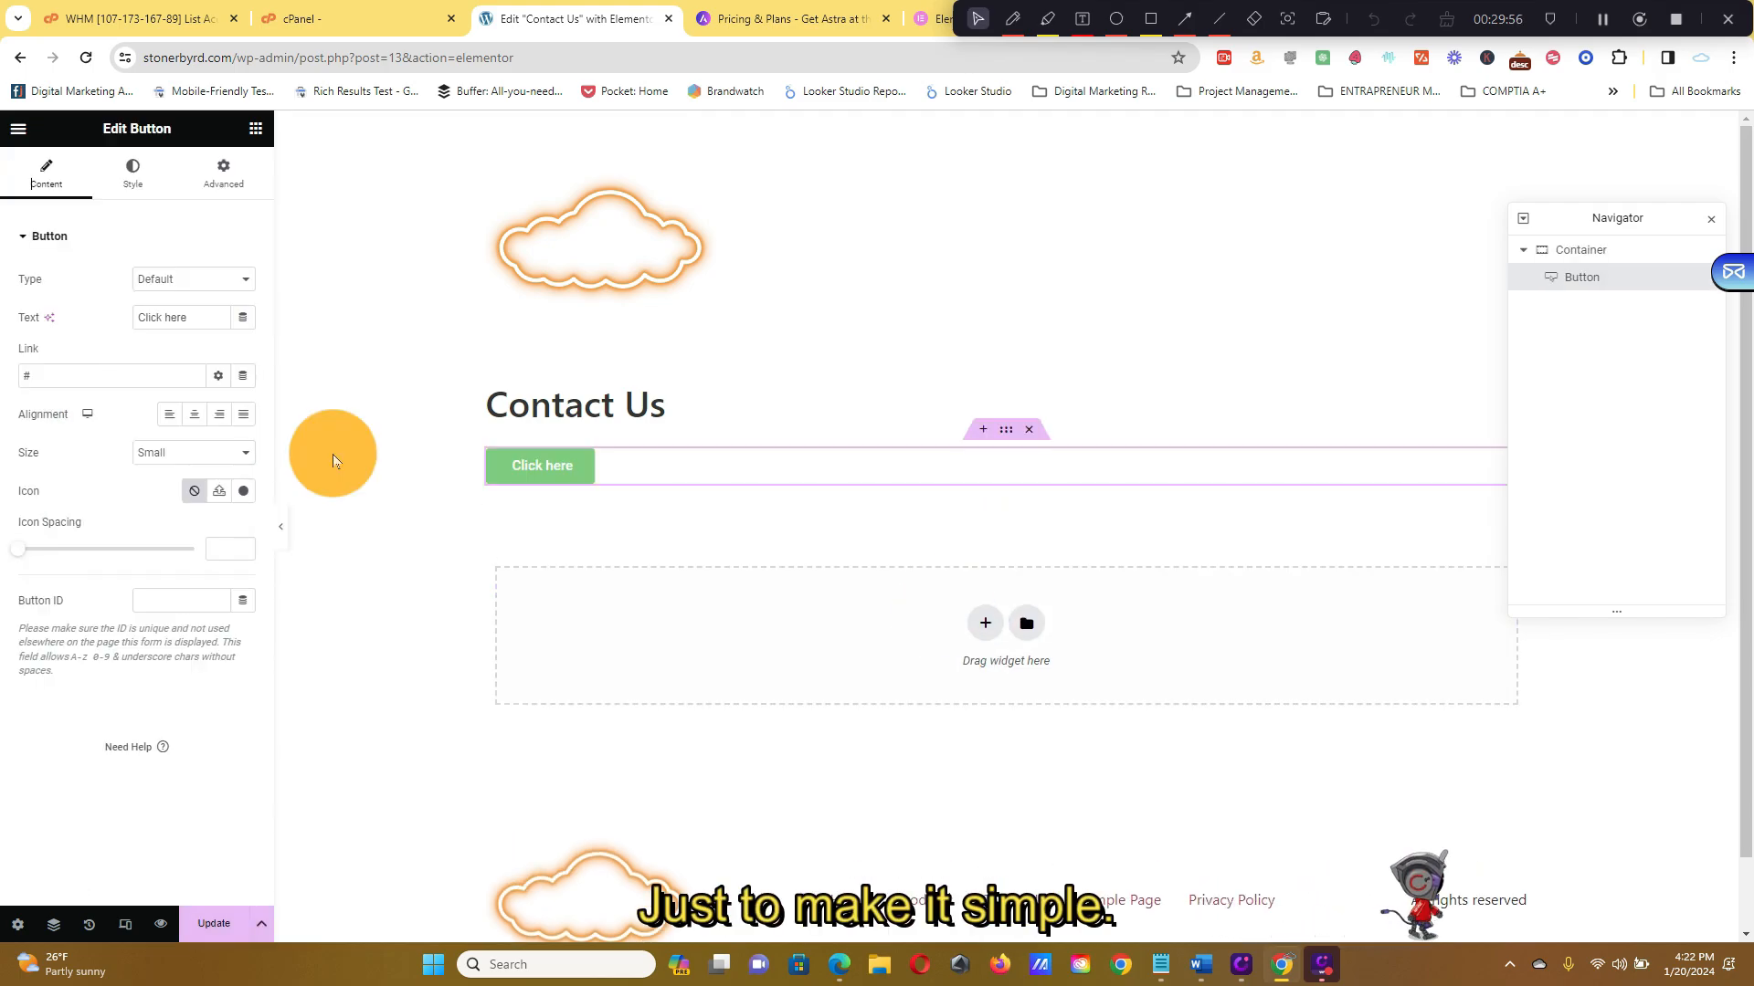
{"action": "left_click", "coordinate": [139, 180]}
{"action": "left_click", "coordinate": [255, 127]}
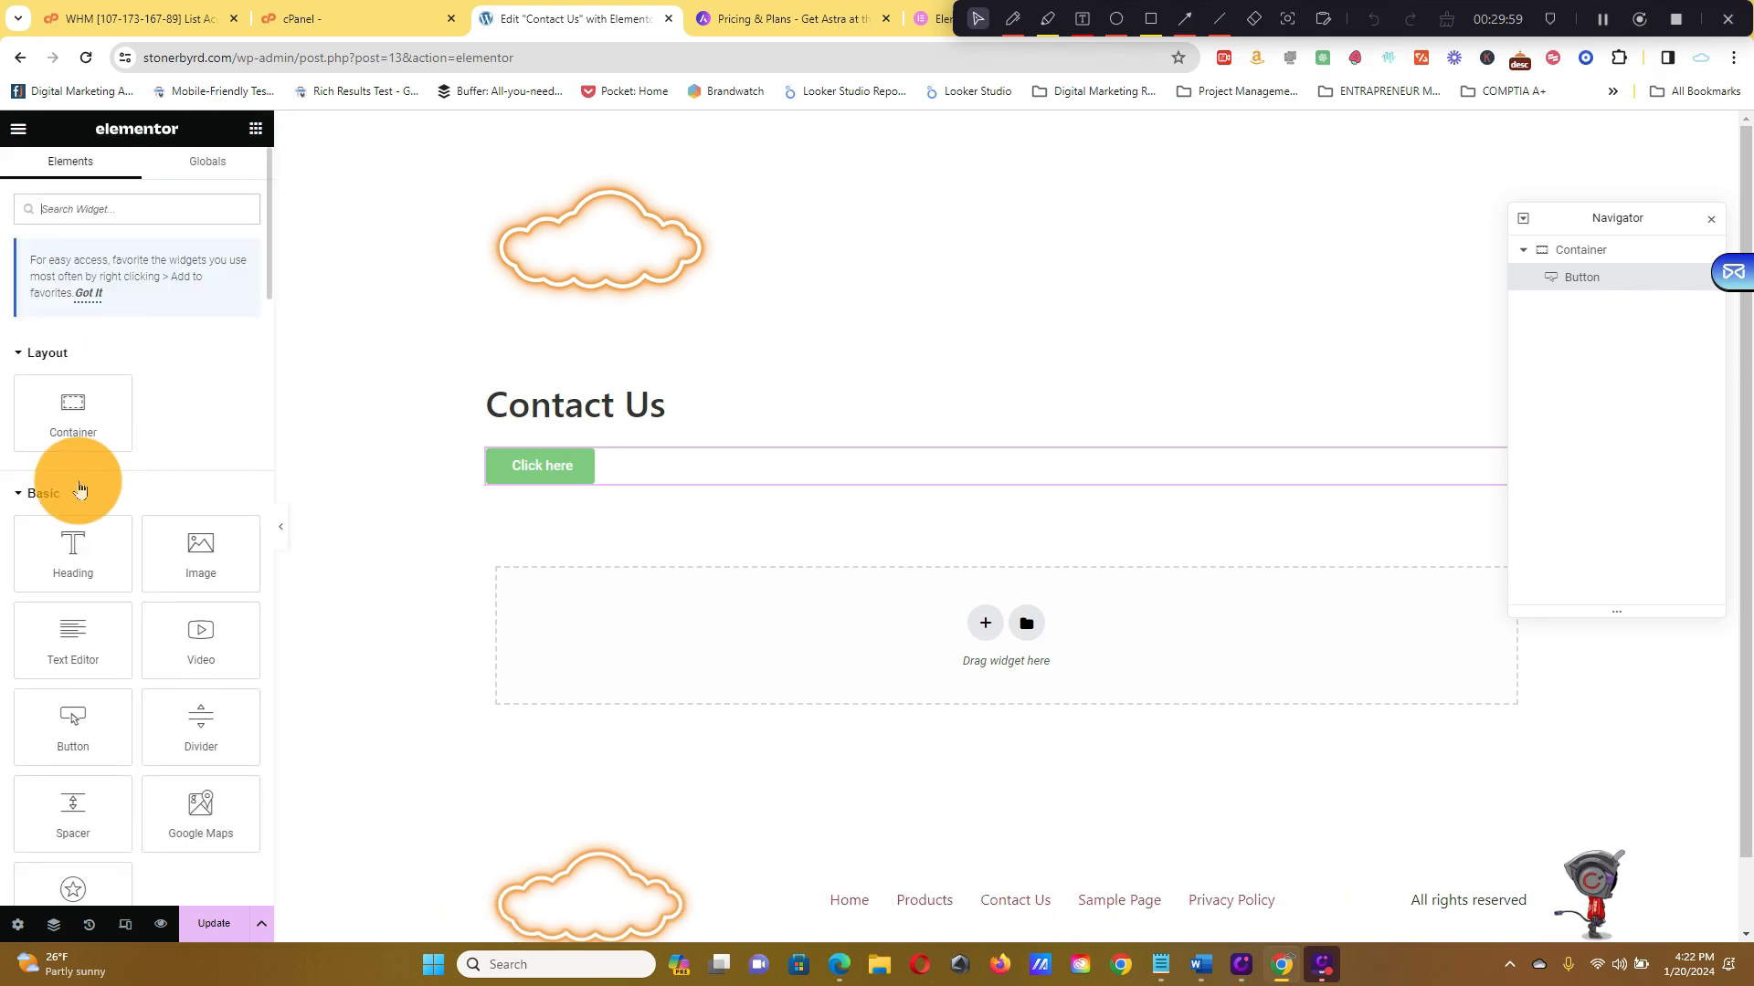
{"action": "left_click", "coordinate": [77, 554]}
{"action": "left_click", "coordinate": [256, 128]}
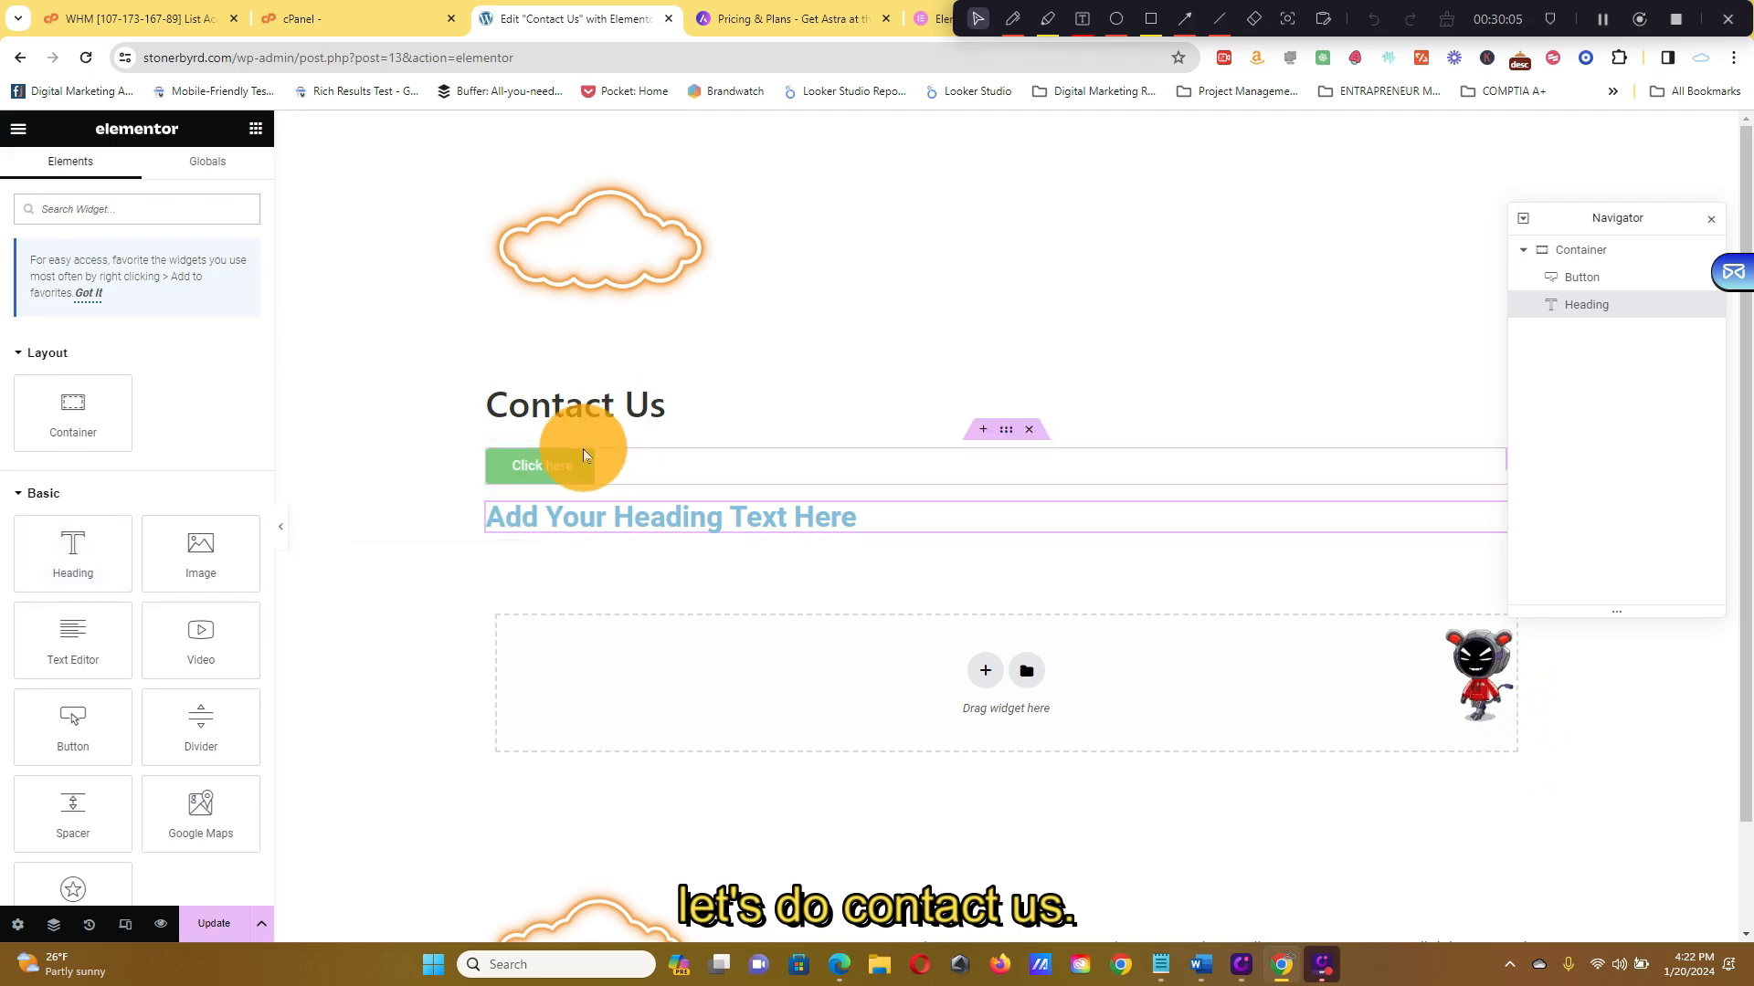
Drag the placeholder heading above the Click here button, then delete their container
{"action": "left_click", "coordinate": [955, 513]}
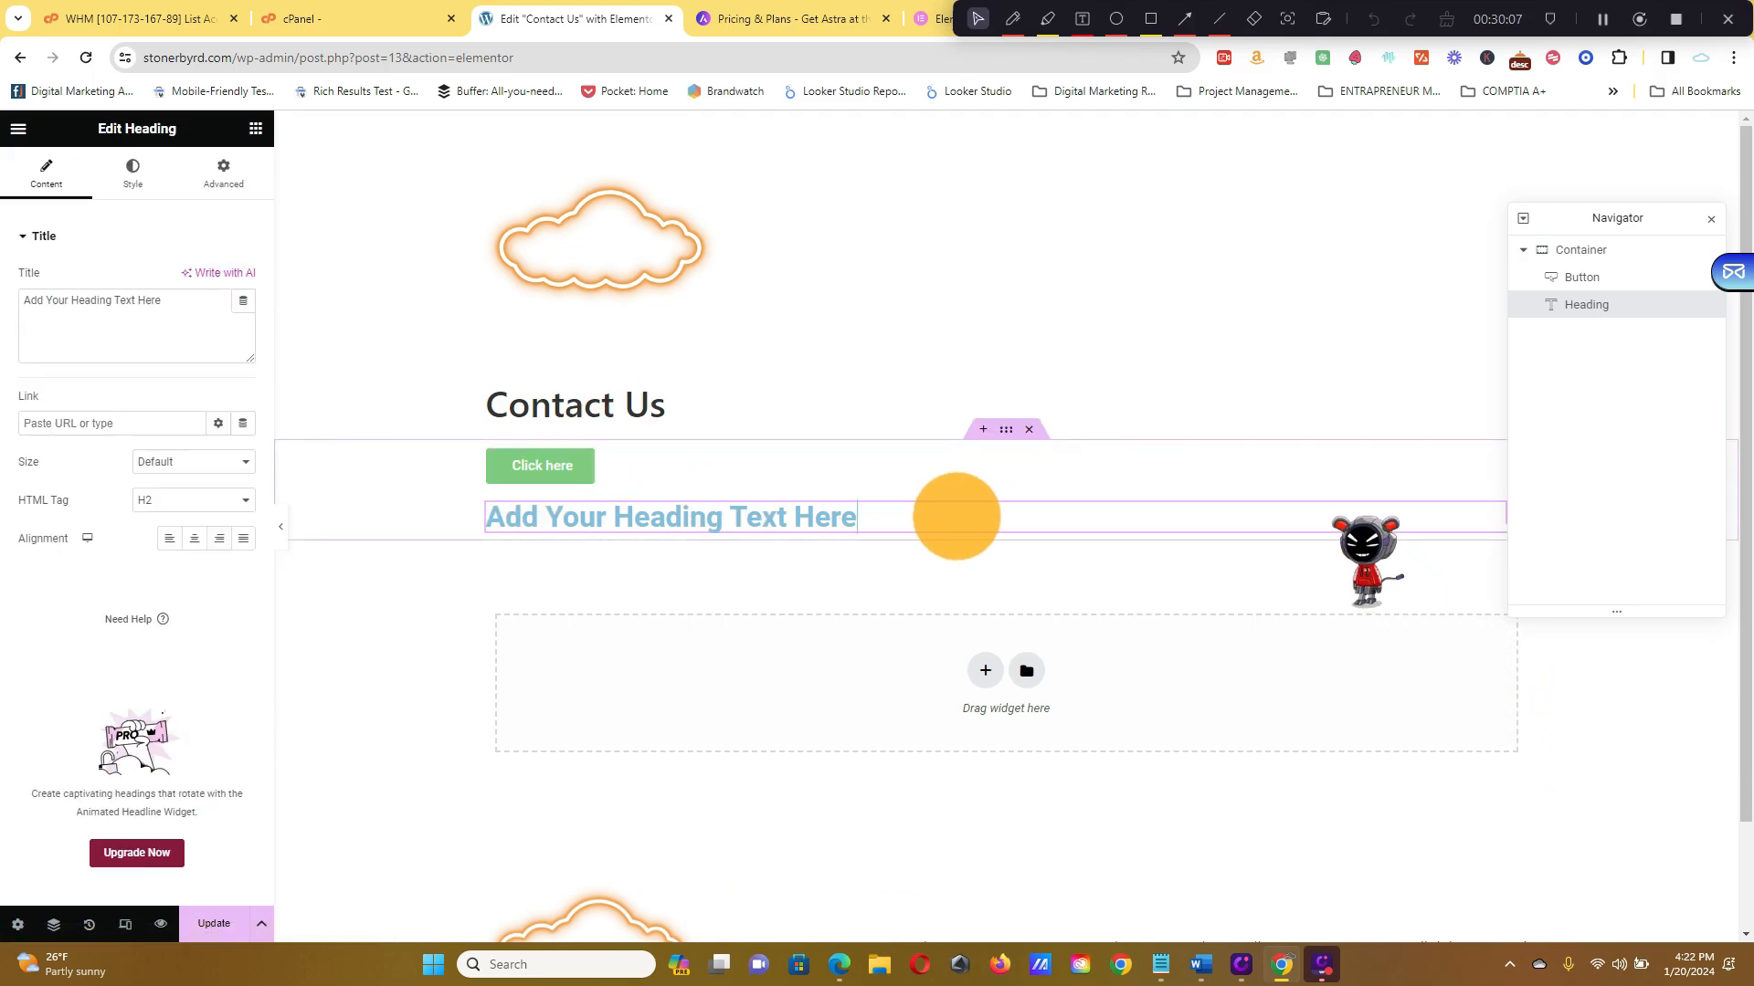
{"action": "left_click_drag", "start_coordinate": [951, 512], "coordinate": [636, 504]}
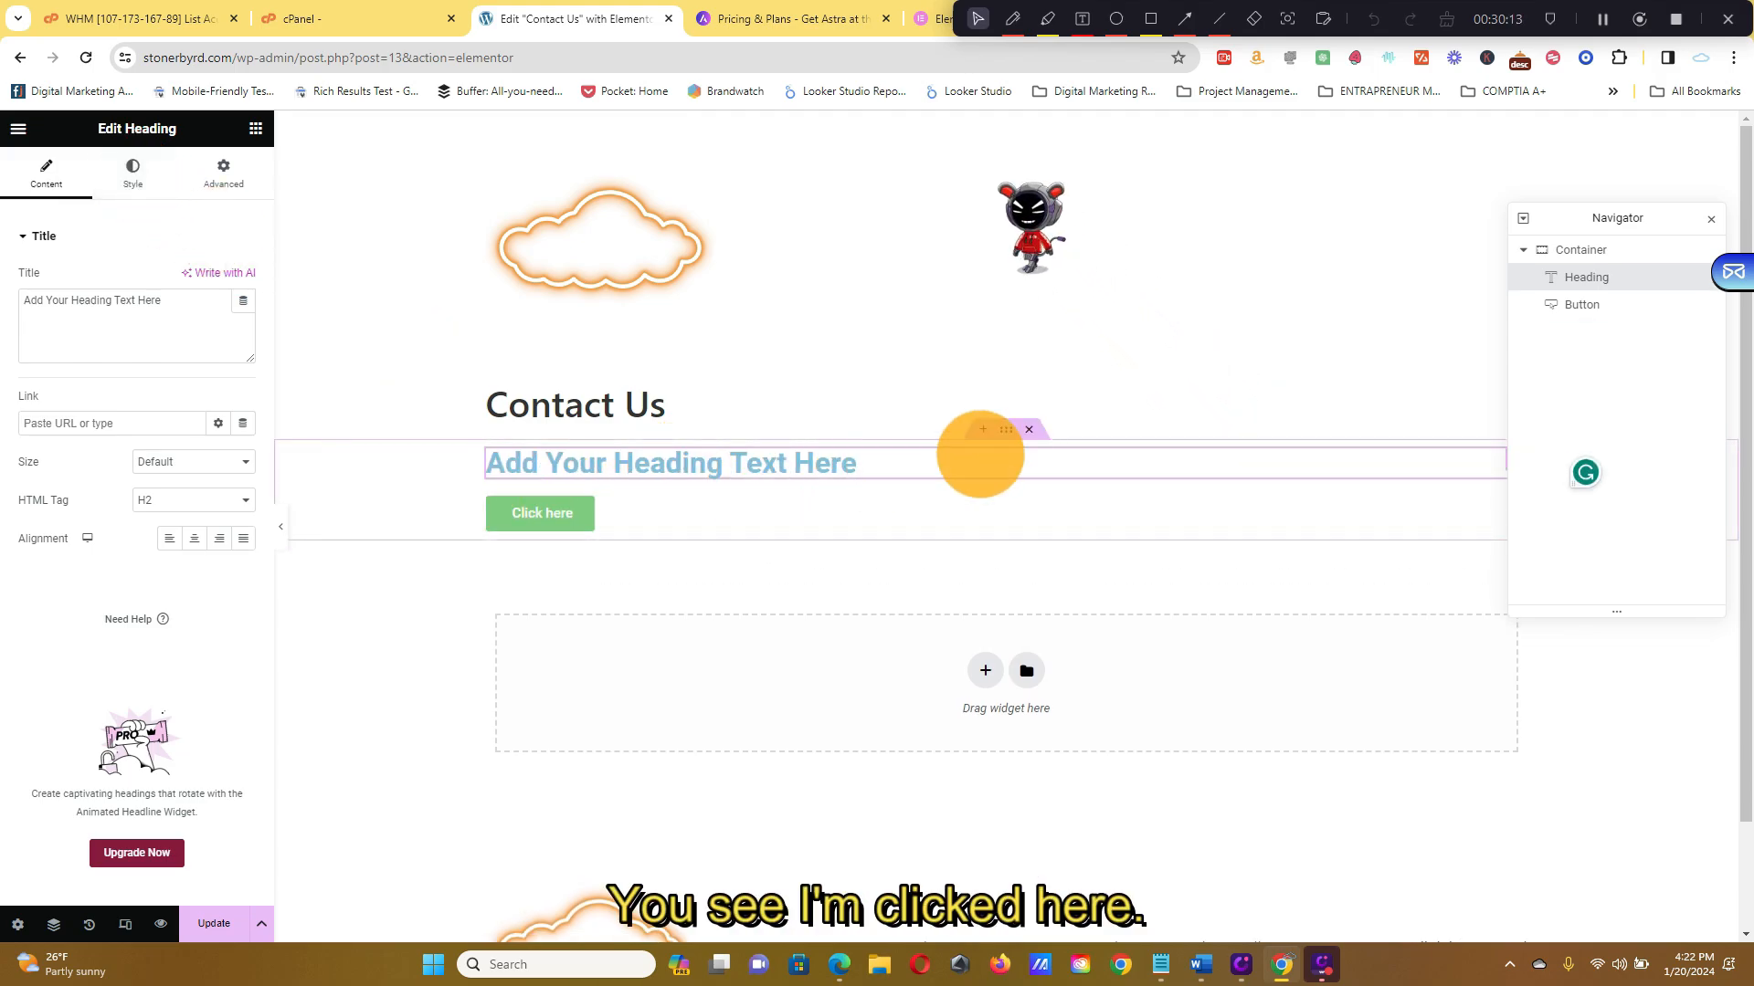
{"action": "left_click", "coordinate": [1007, 430]}
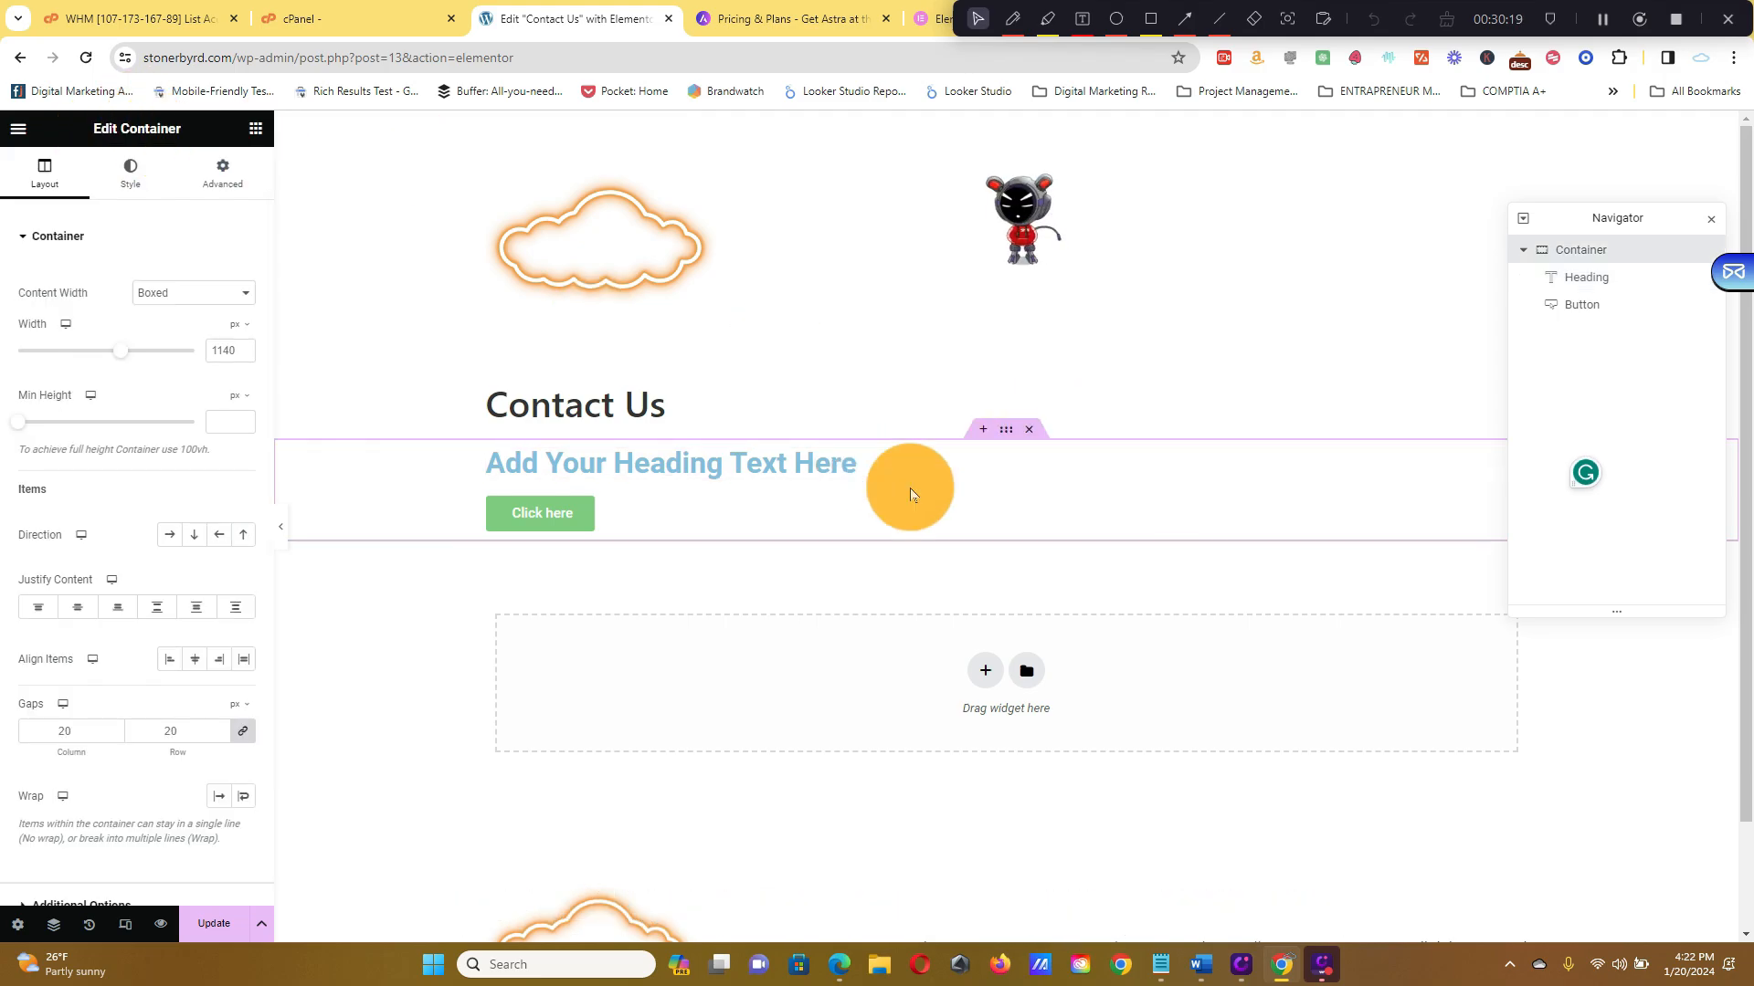
{"action": "left_click", "coordinate": [923, 462]}
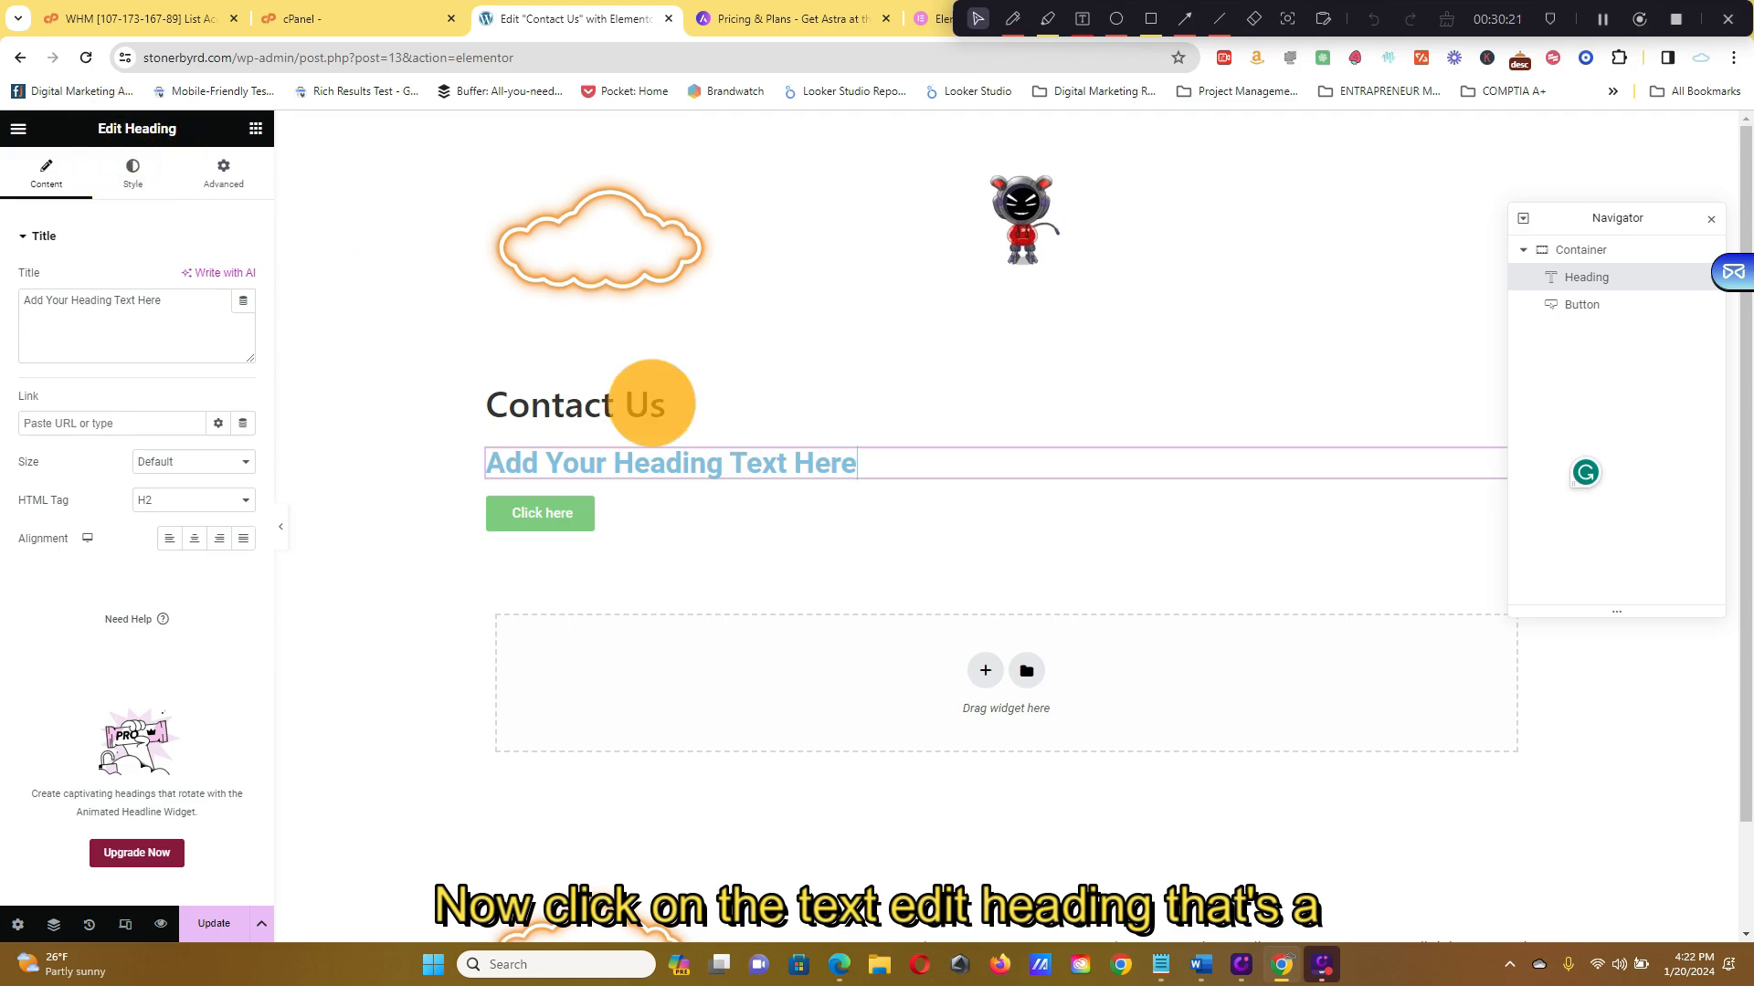
{"action": "left_click", "coordinate": [1025, 431]}
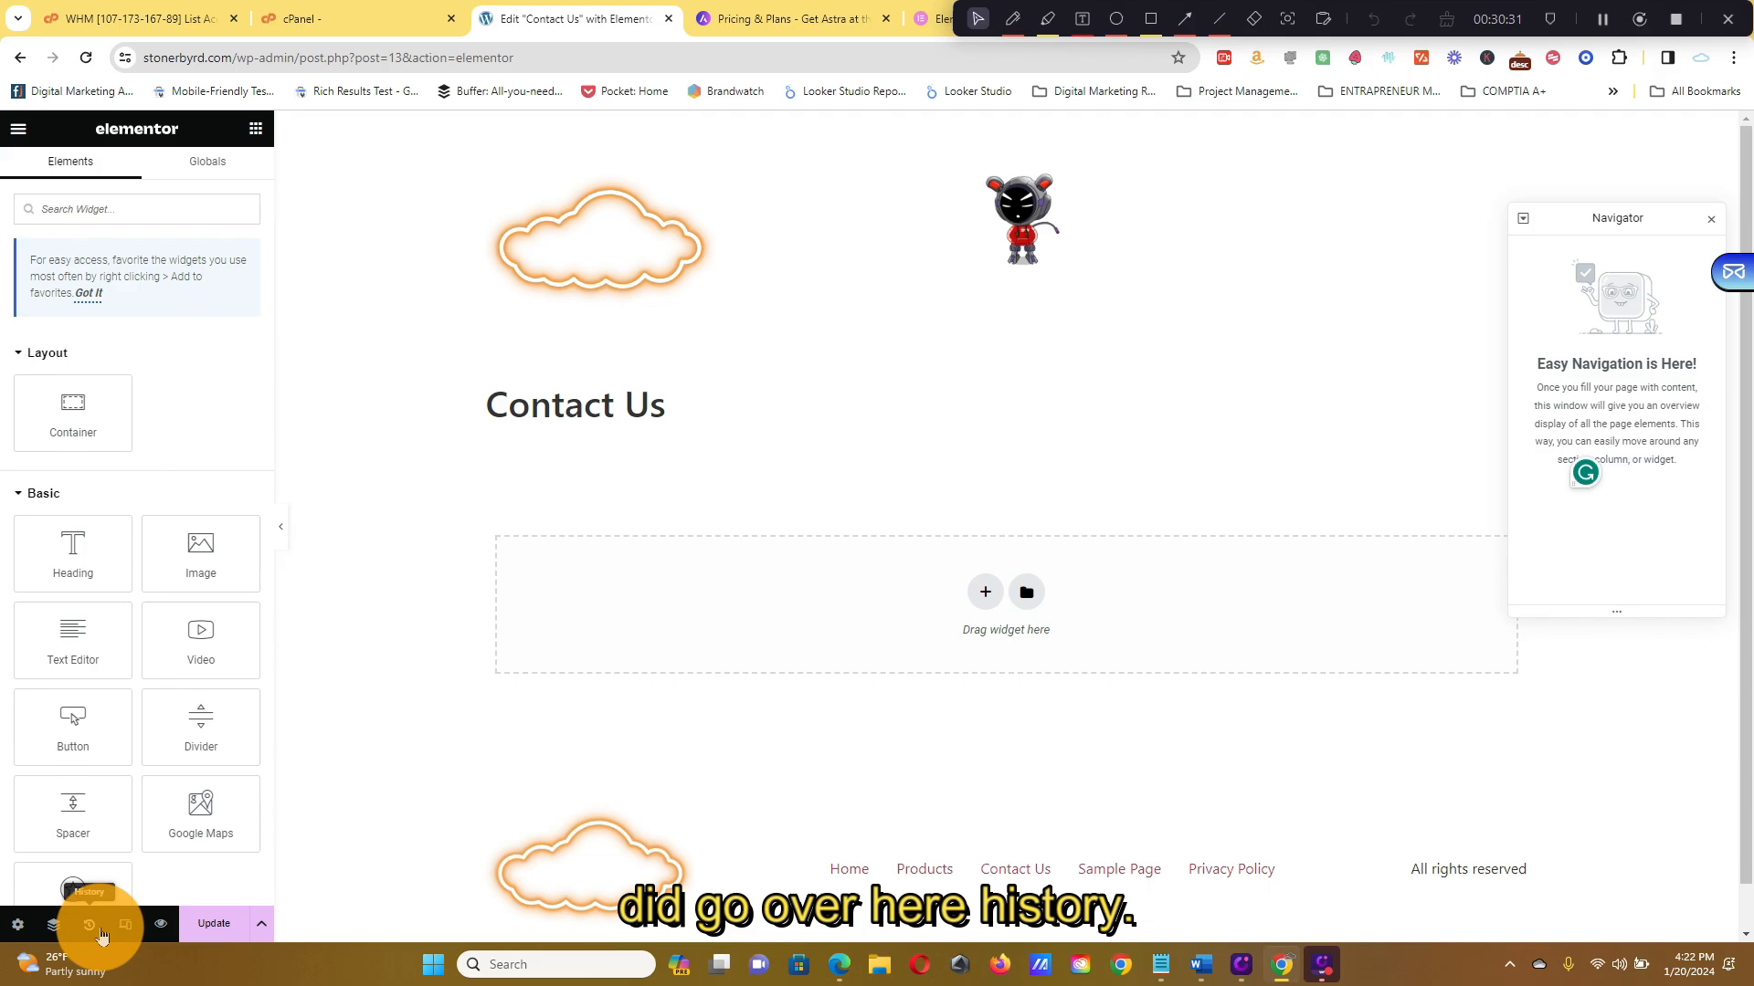
Revert to the 'Heading Moved' history state to restore the heading and button, and Update the page
{"action": "left_click", "coordinate": [90, 926]}
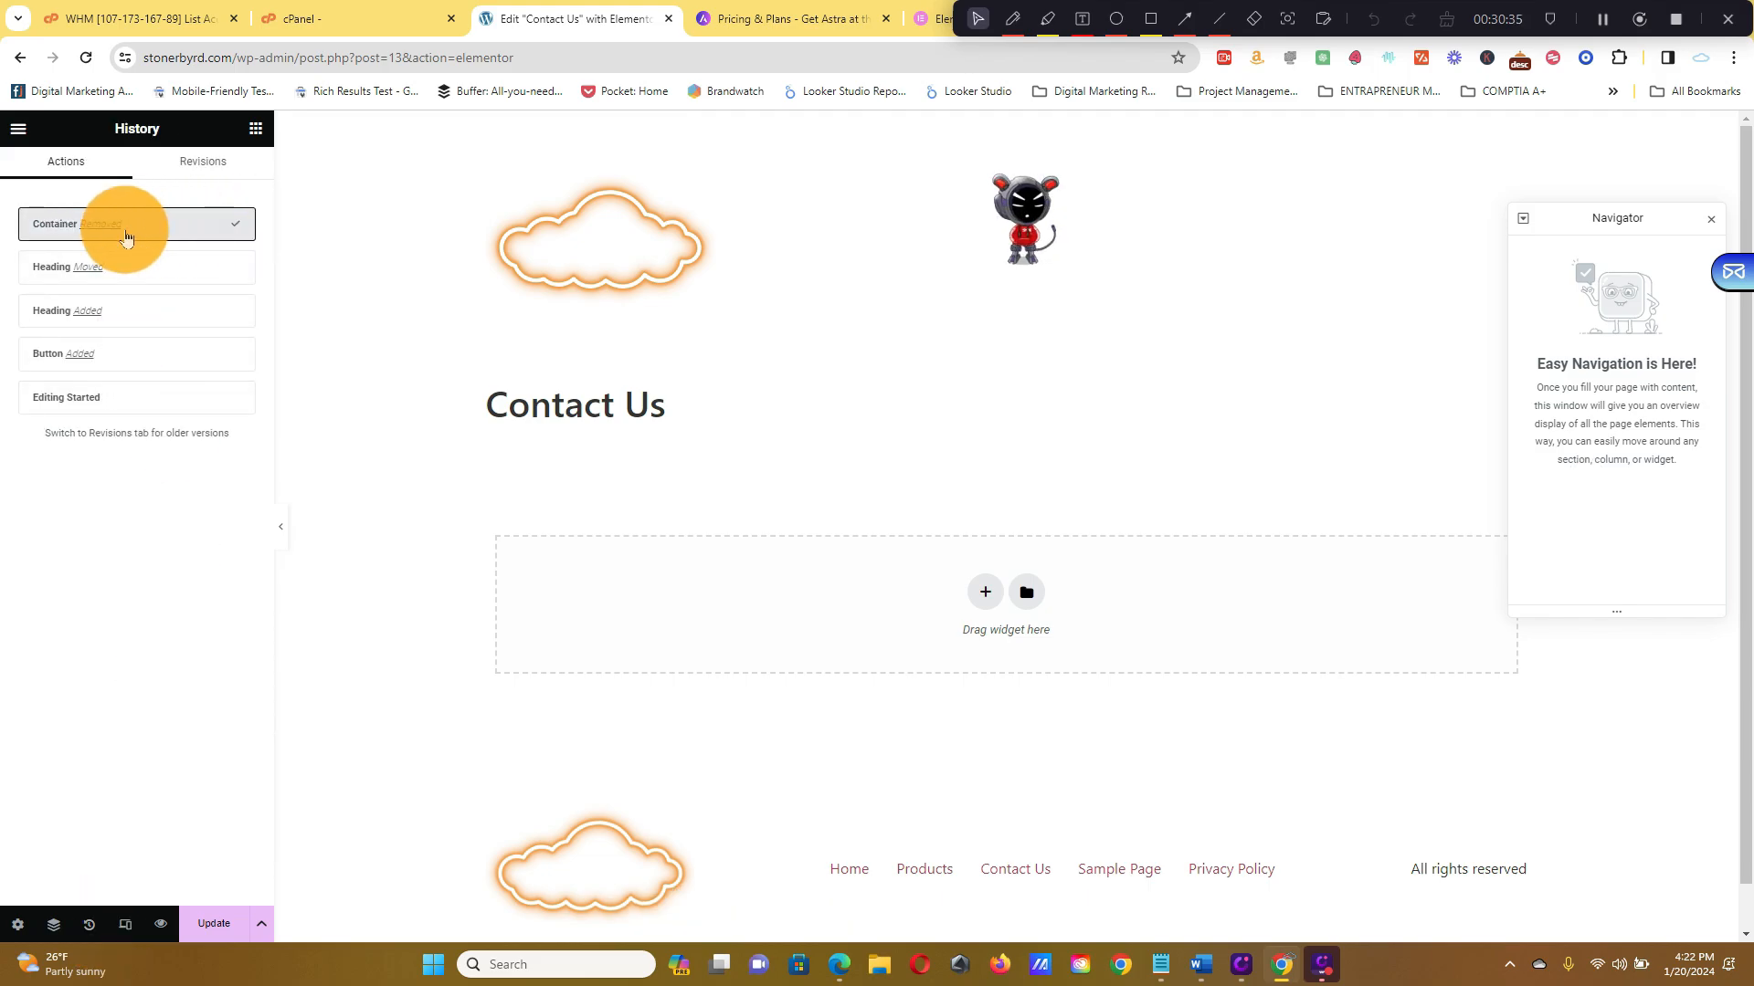
{"action": "left_click", "coordinate": [117, 270]}
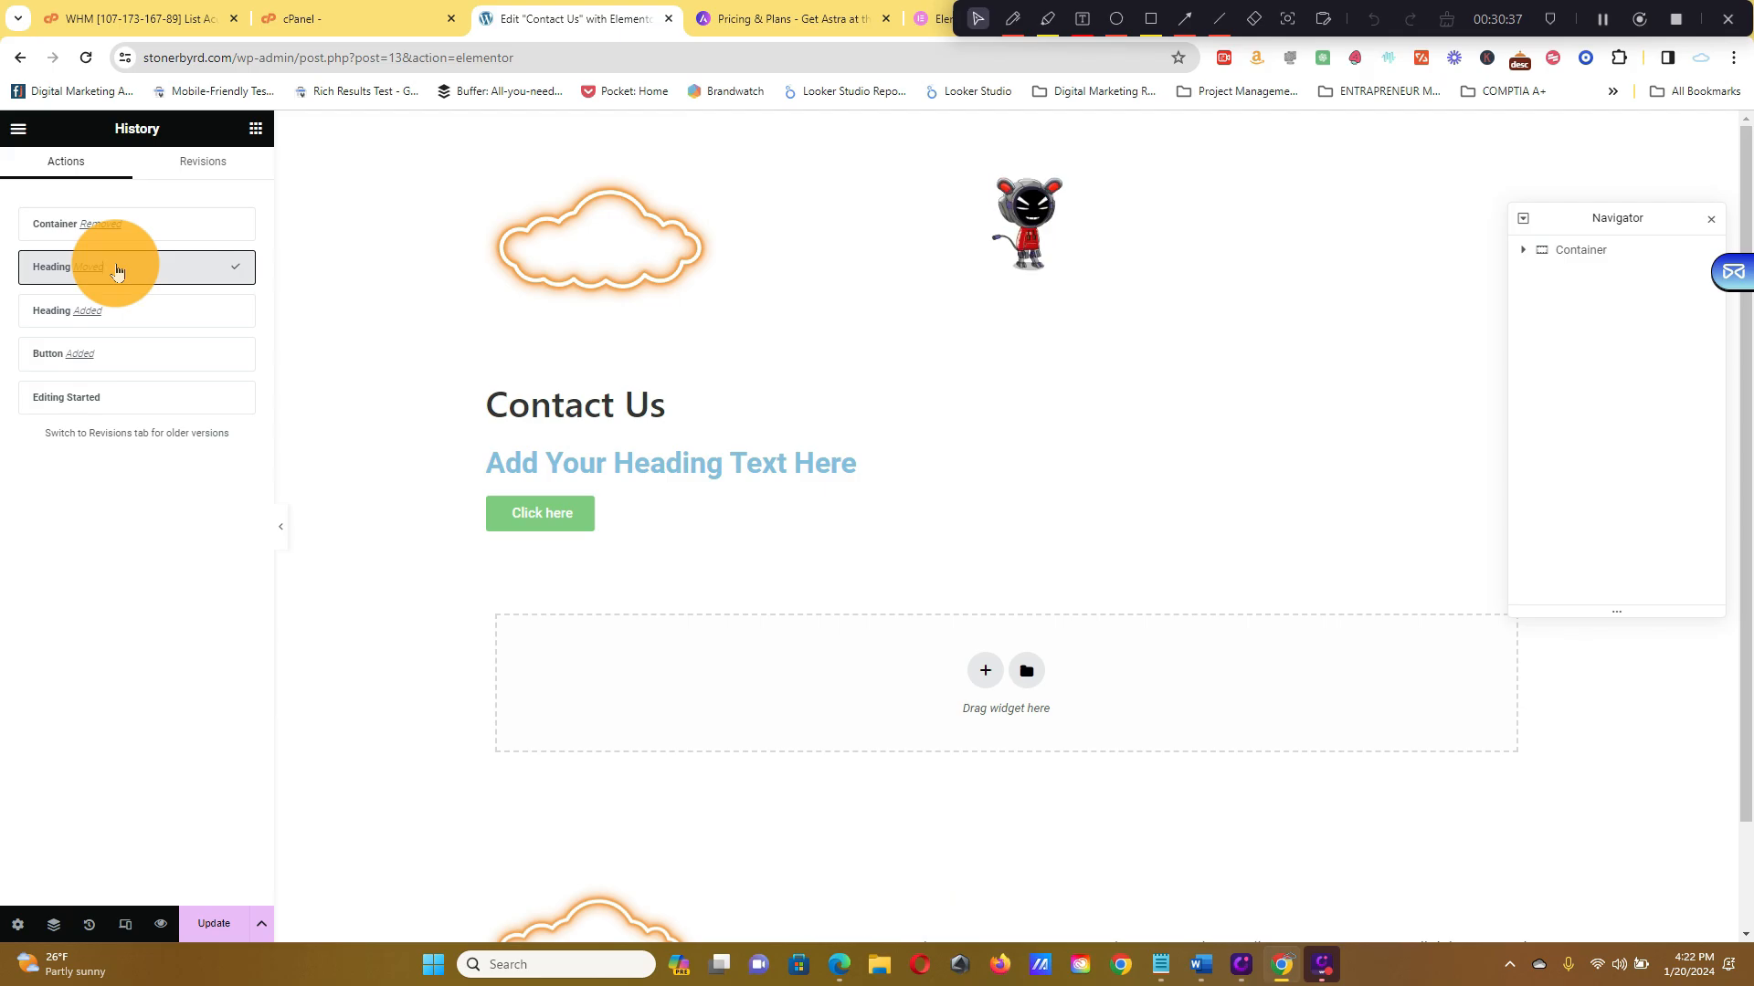
{"action": "left_click", "coordinate": [139, 225]}
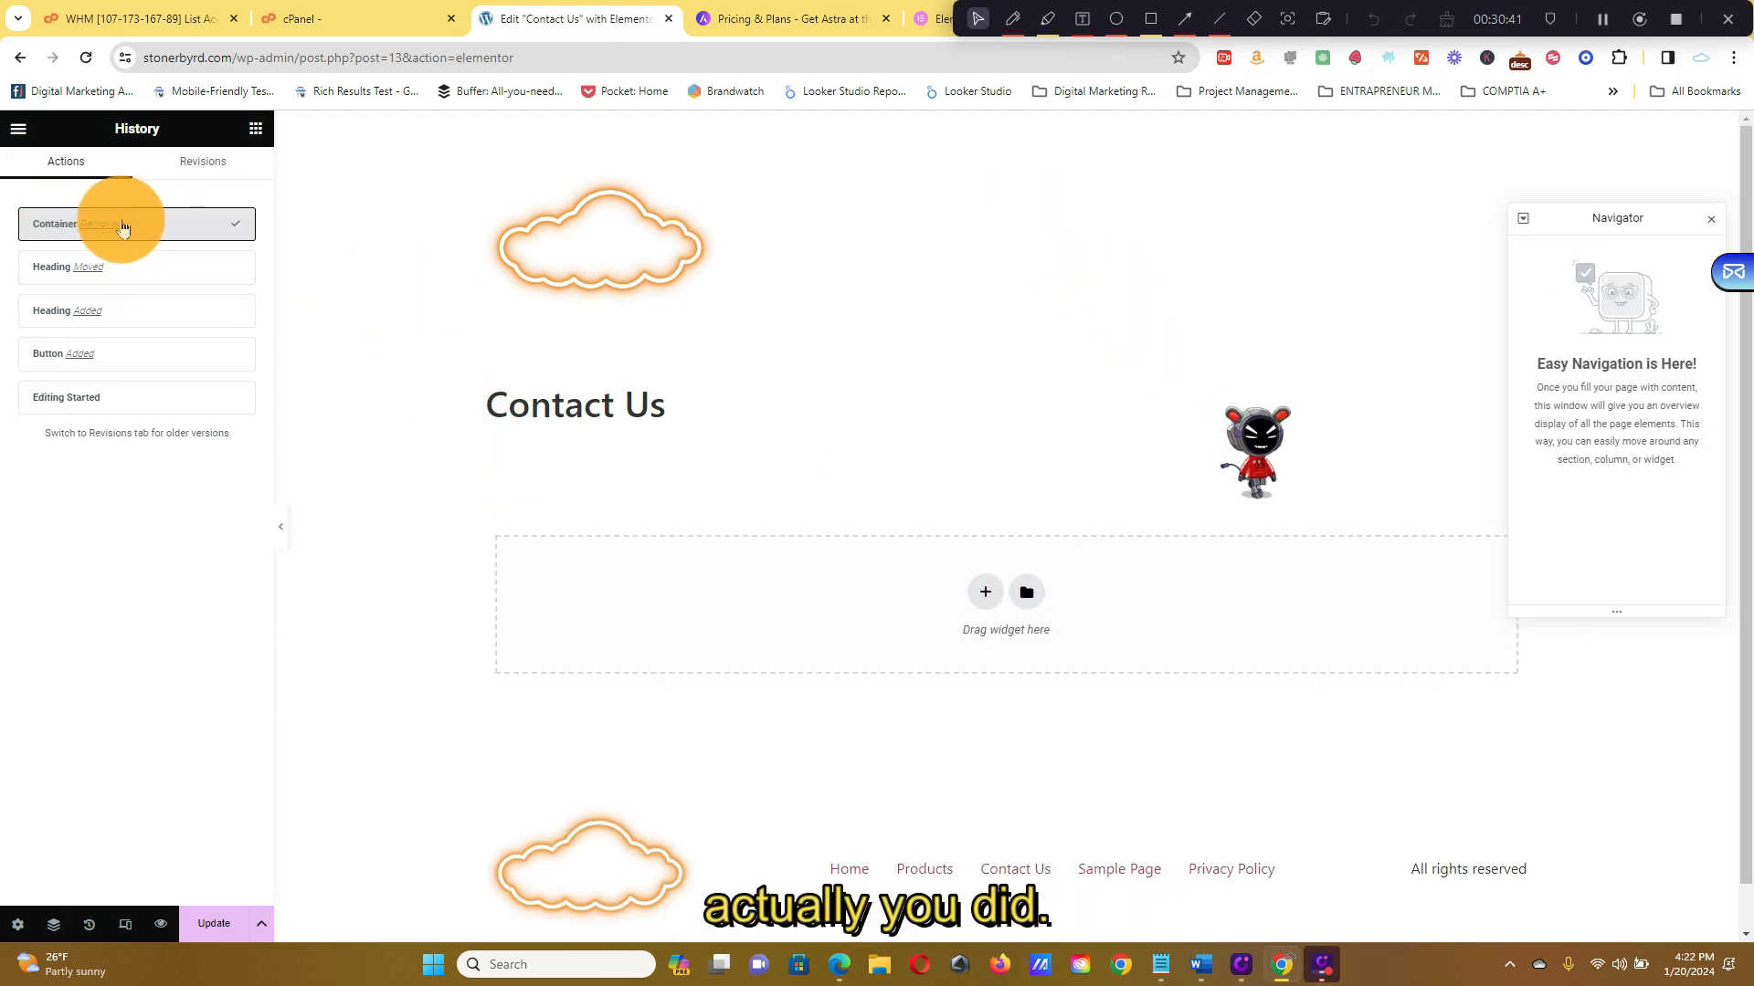
{"action": "left_click", "coordinate": [126, 283]}
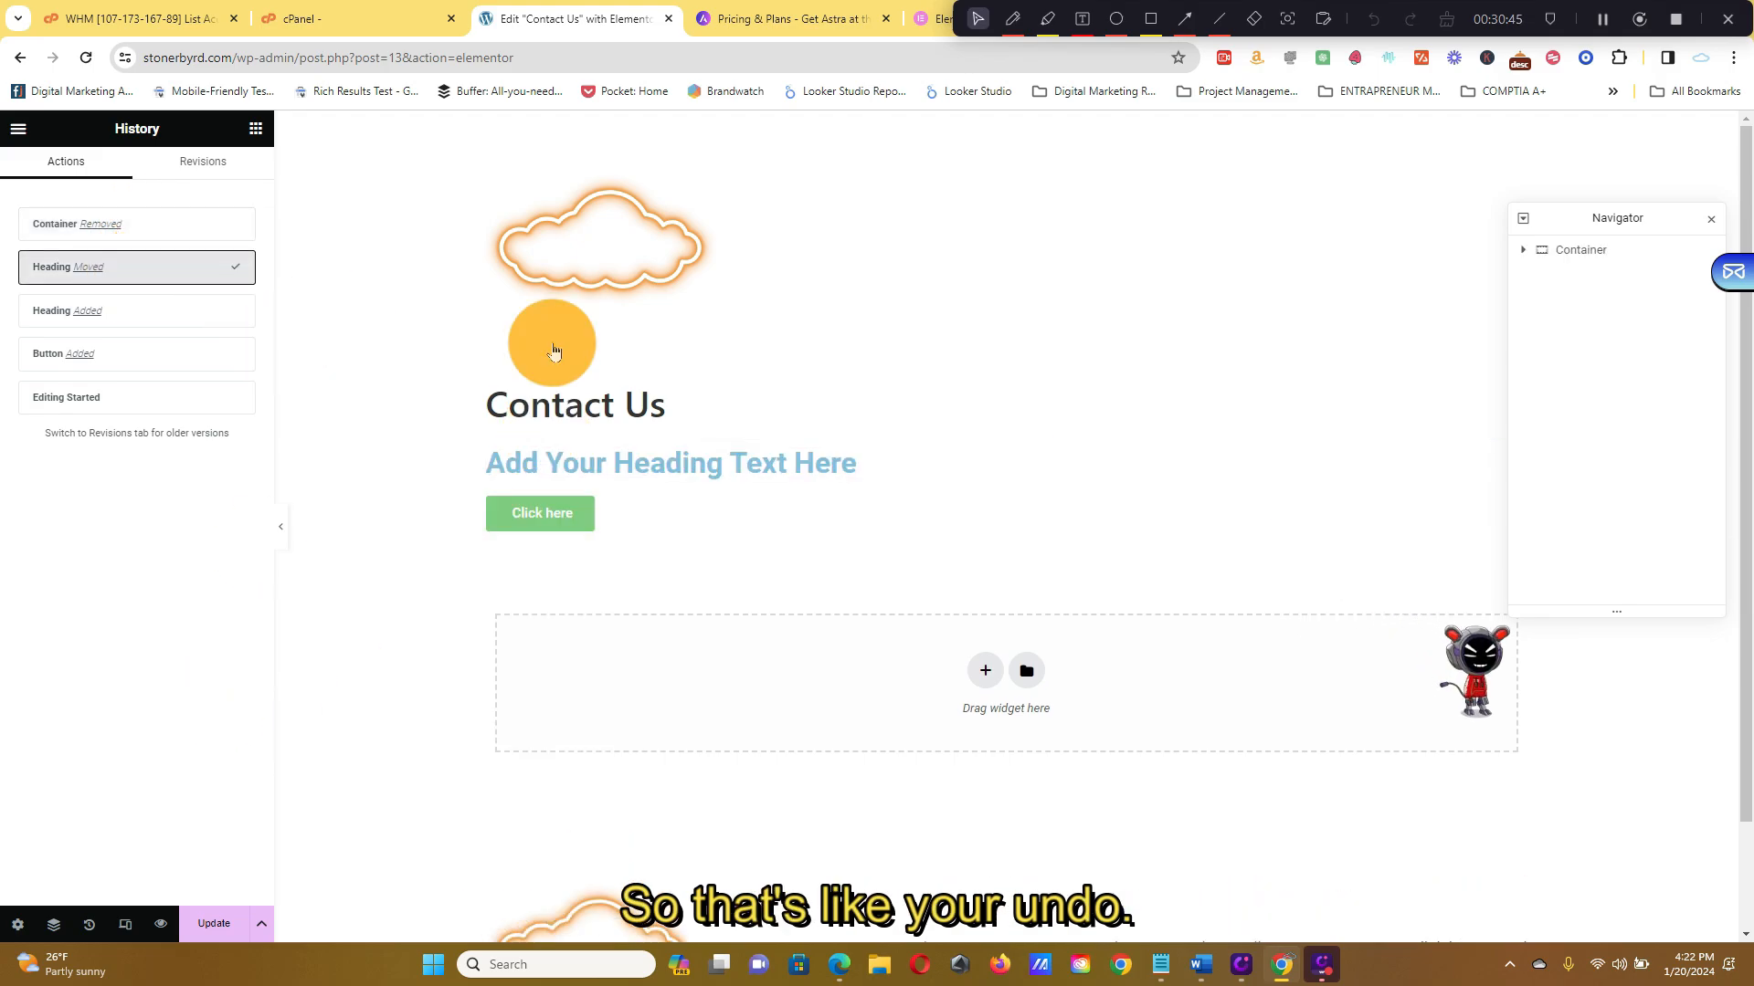
{"action": "left_click", "coordinate": [227, 920]}
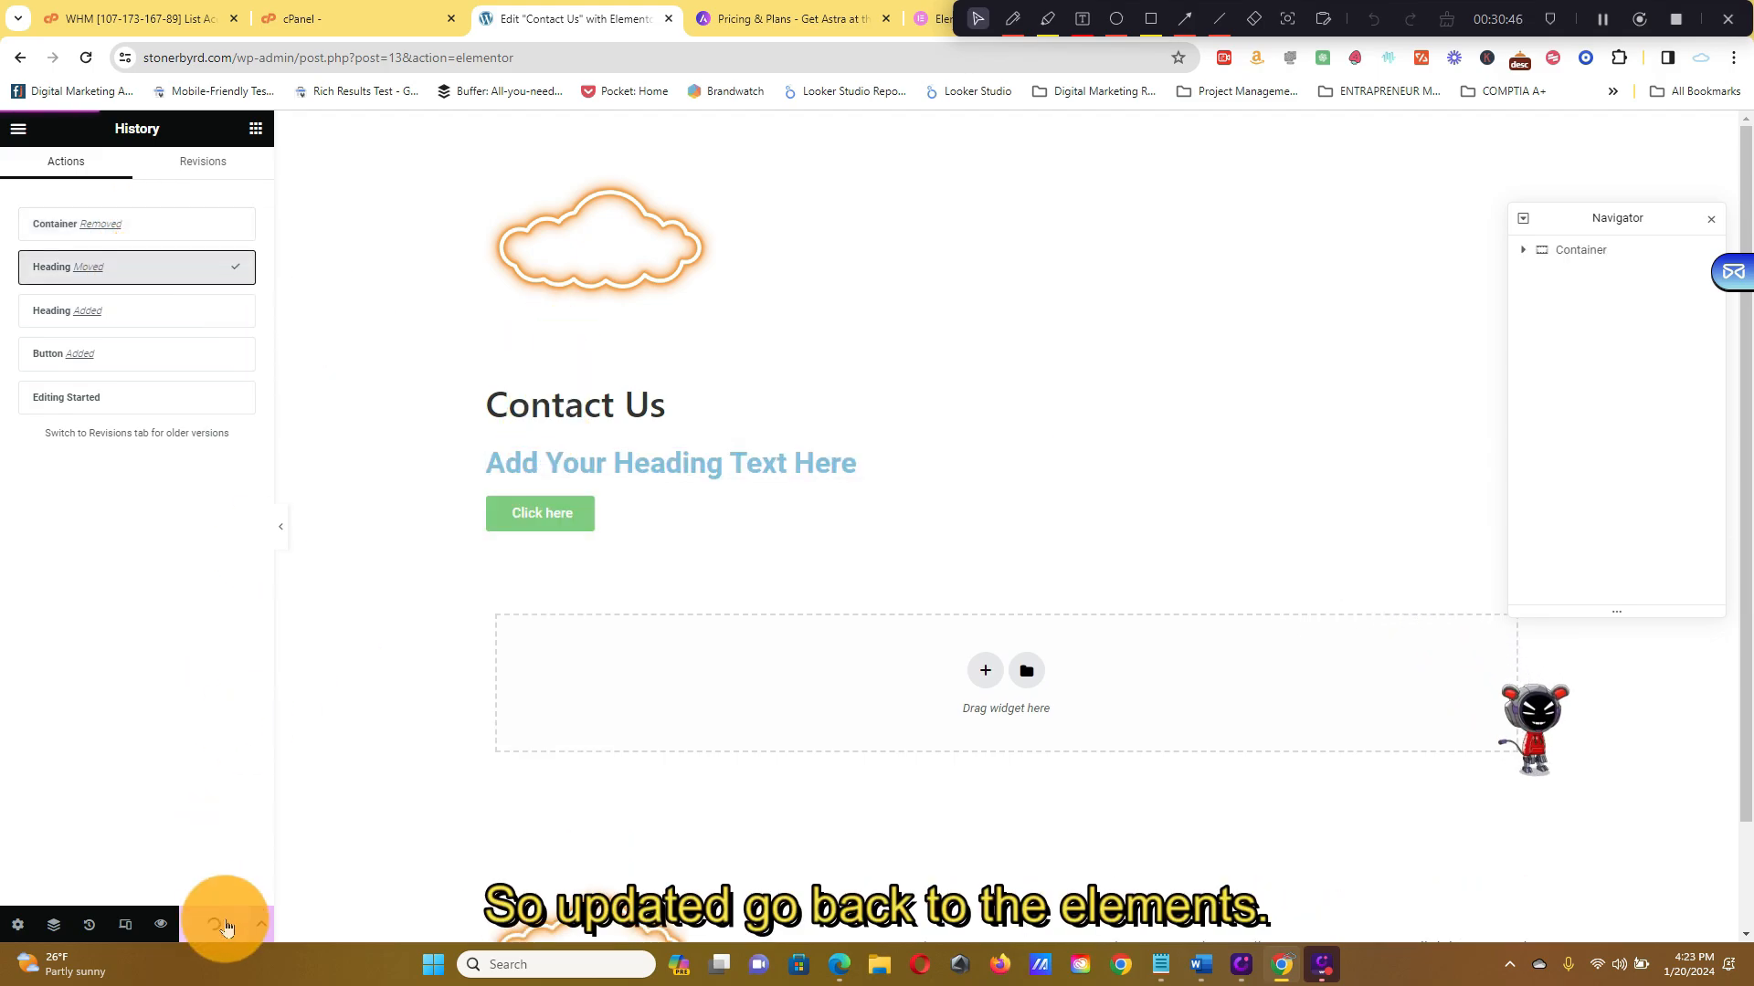
{"action": "left_click", "coordinate": [256, 128]}
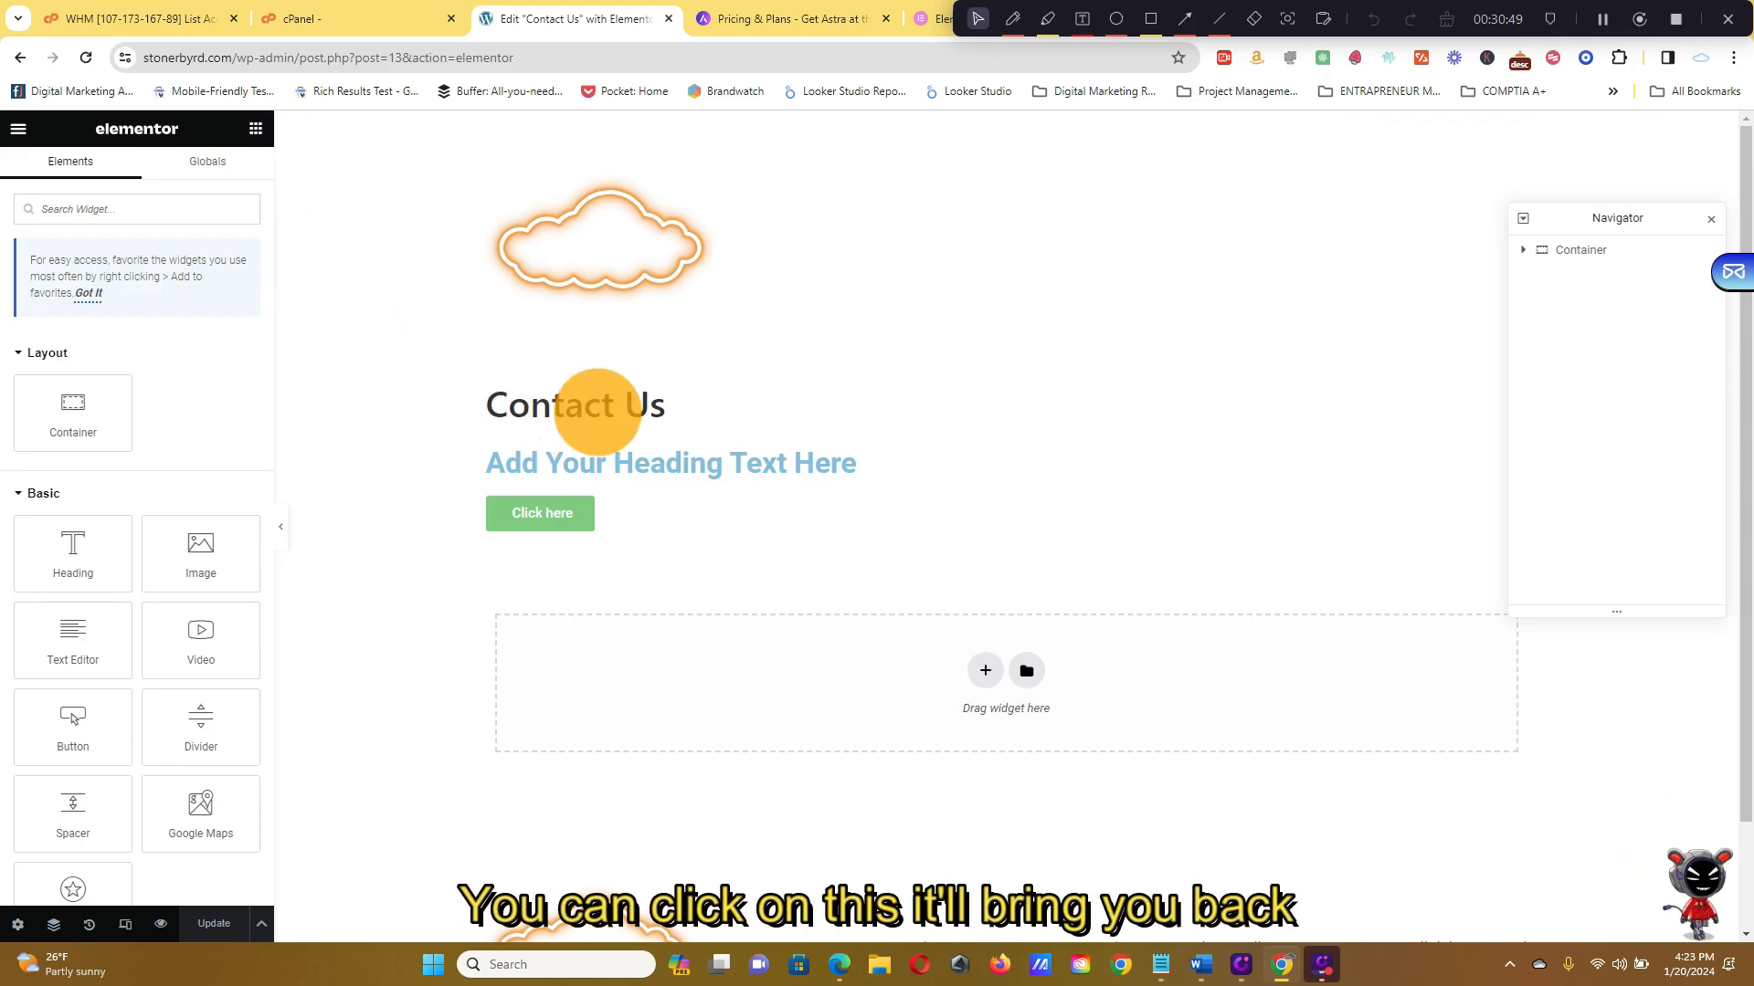
Replace the placeholder heading's title text with 'Get In Touch'
{"action": "left_click", "coordinate": [656, 452]}
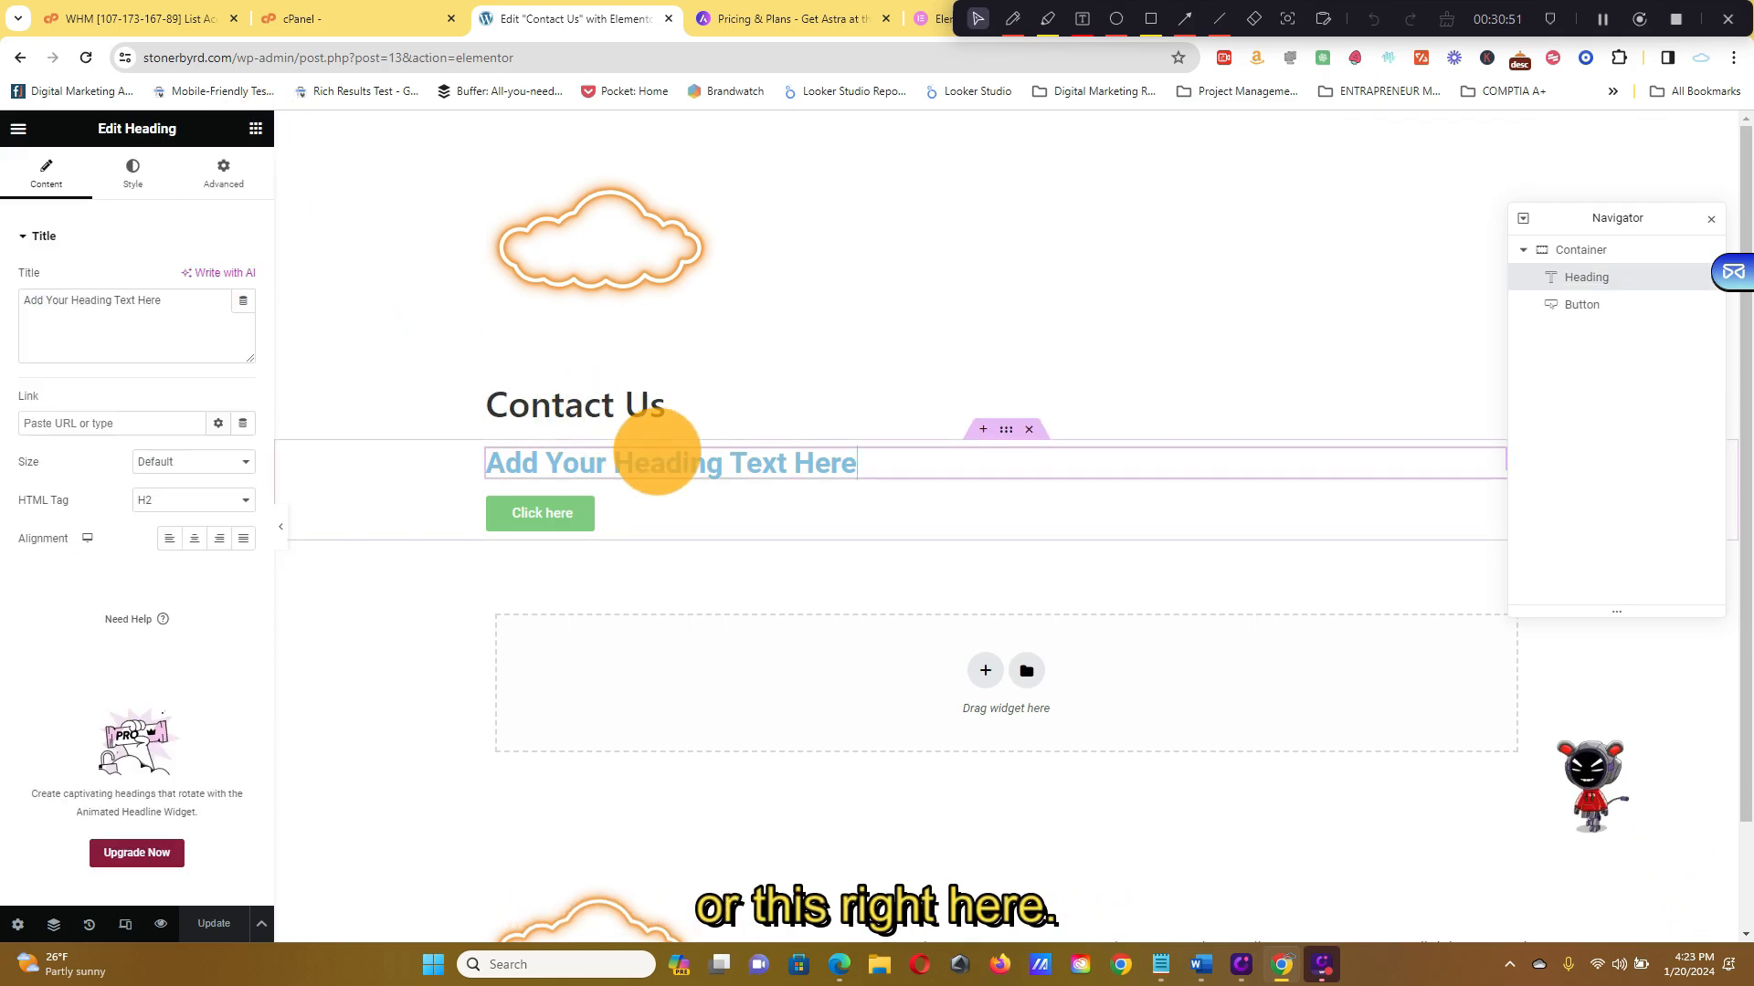
{"action": "left_click", "coordinate": [723, 462]}
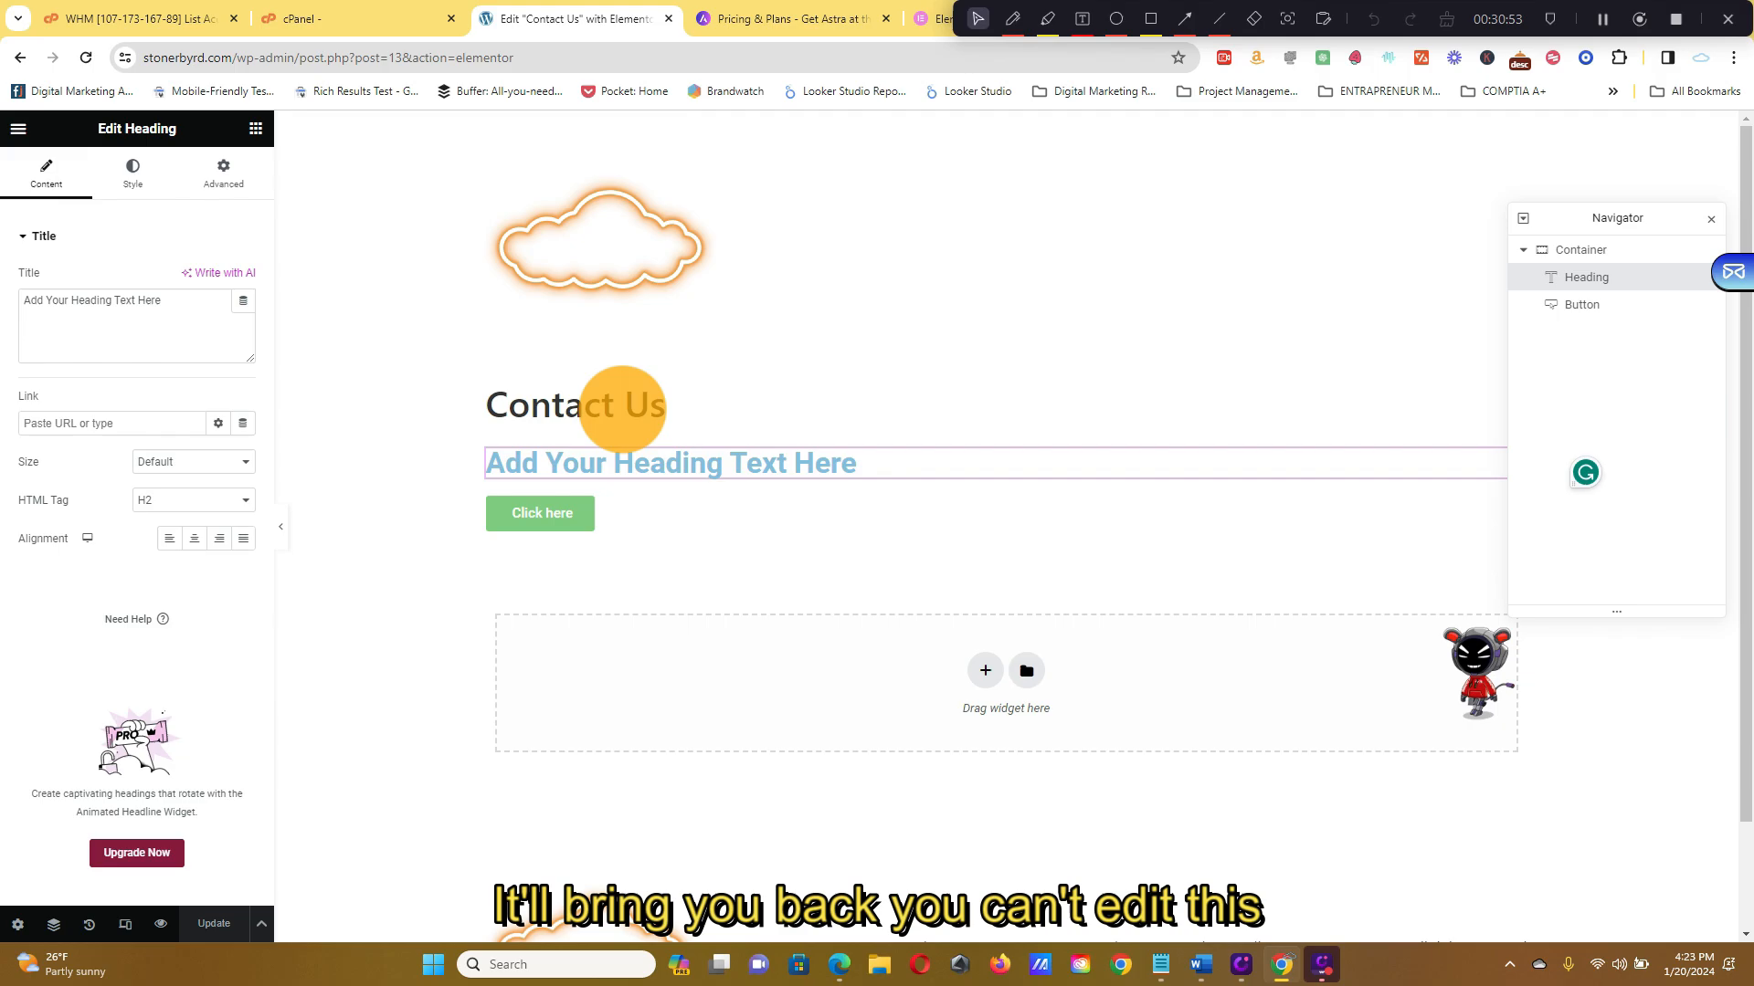
{"action": "left_click", "coordinate": [614, 405]}
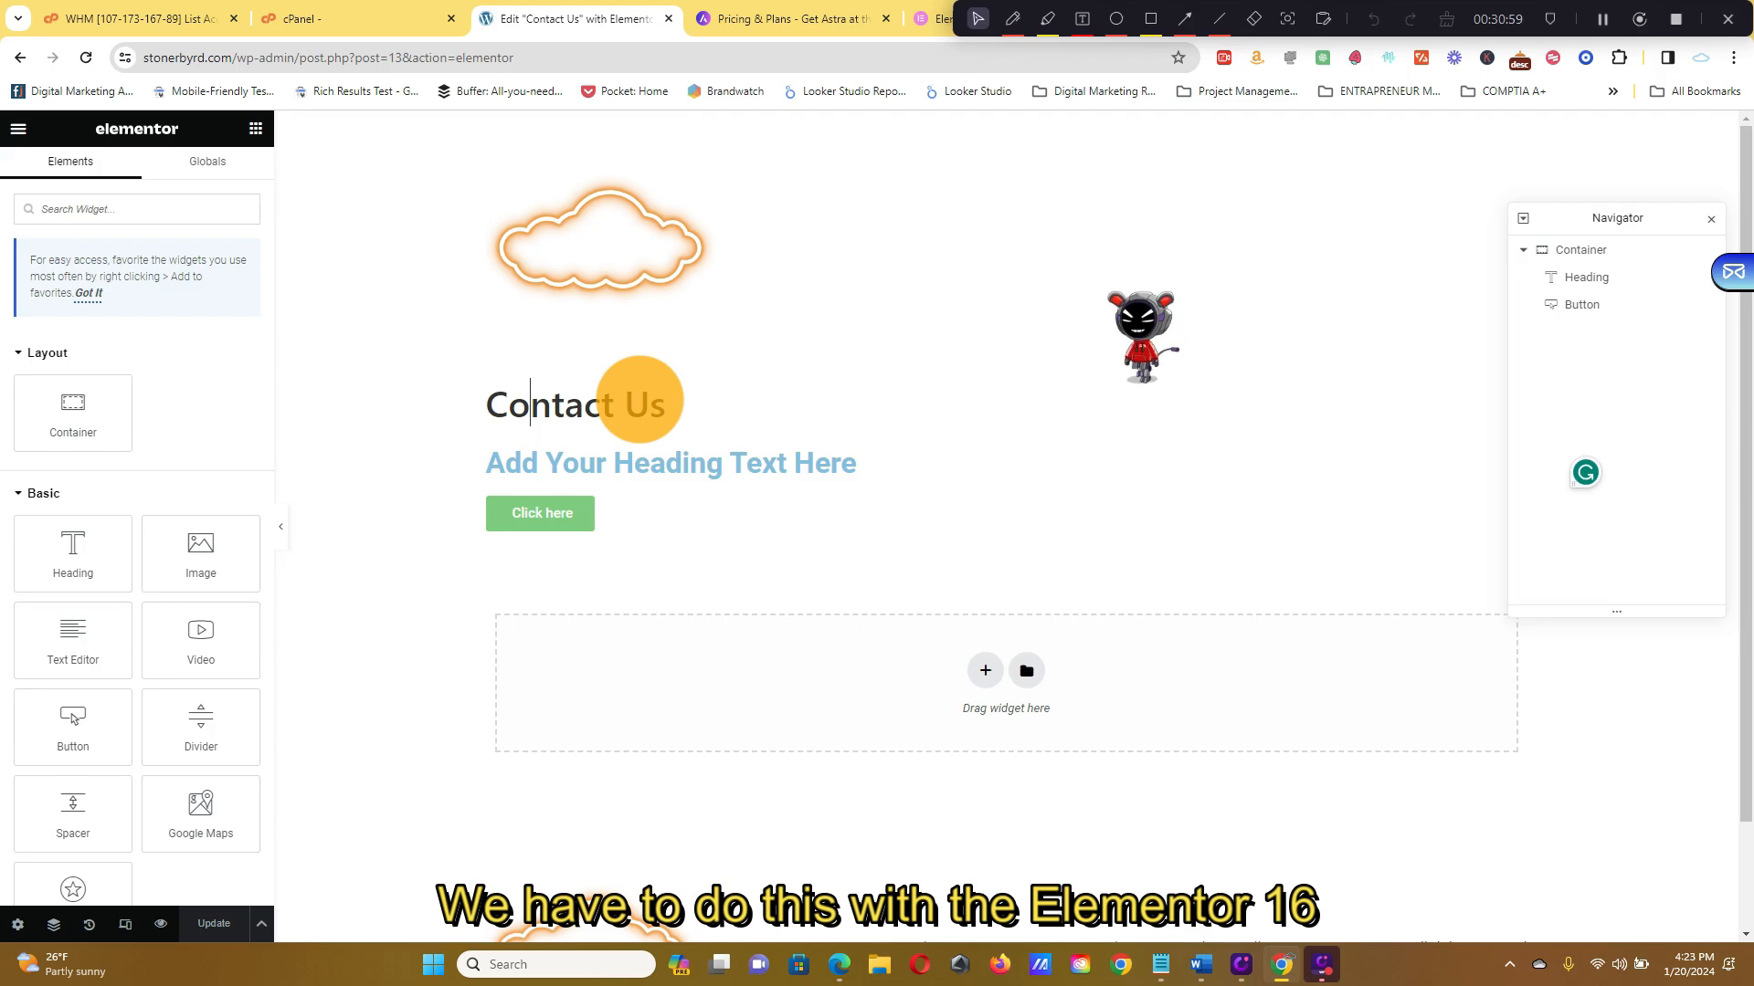
{"action": "left_click", "coordinate": [687, 460]}
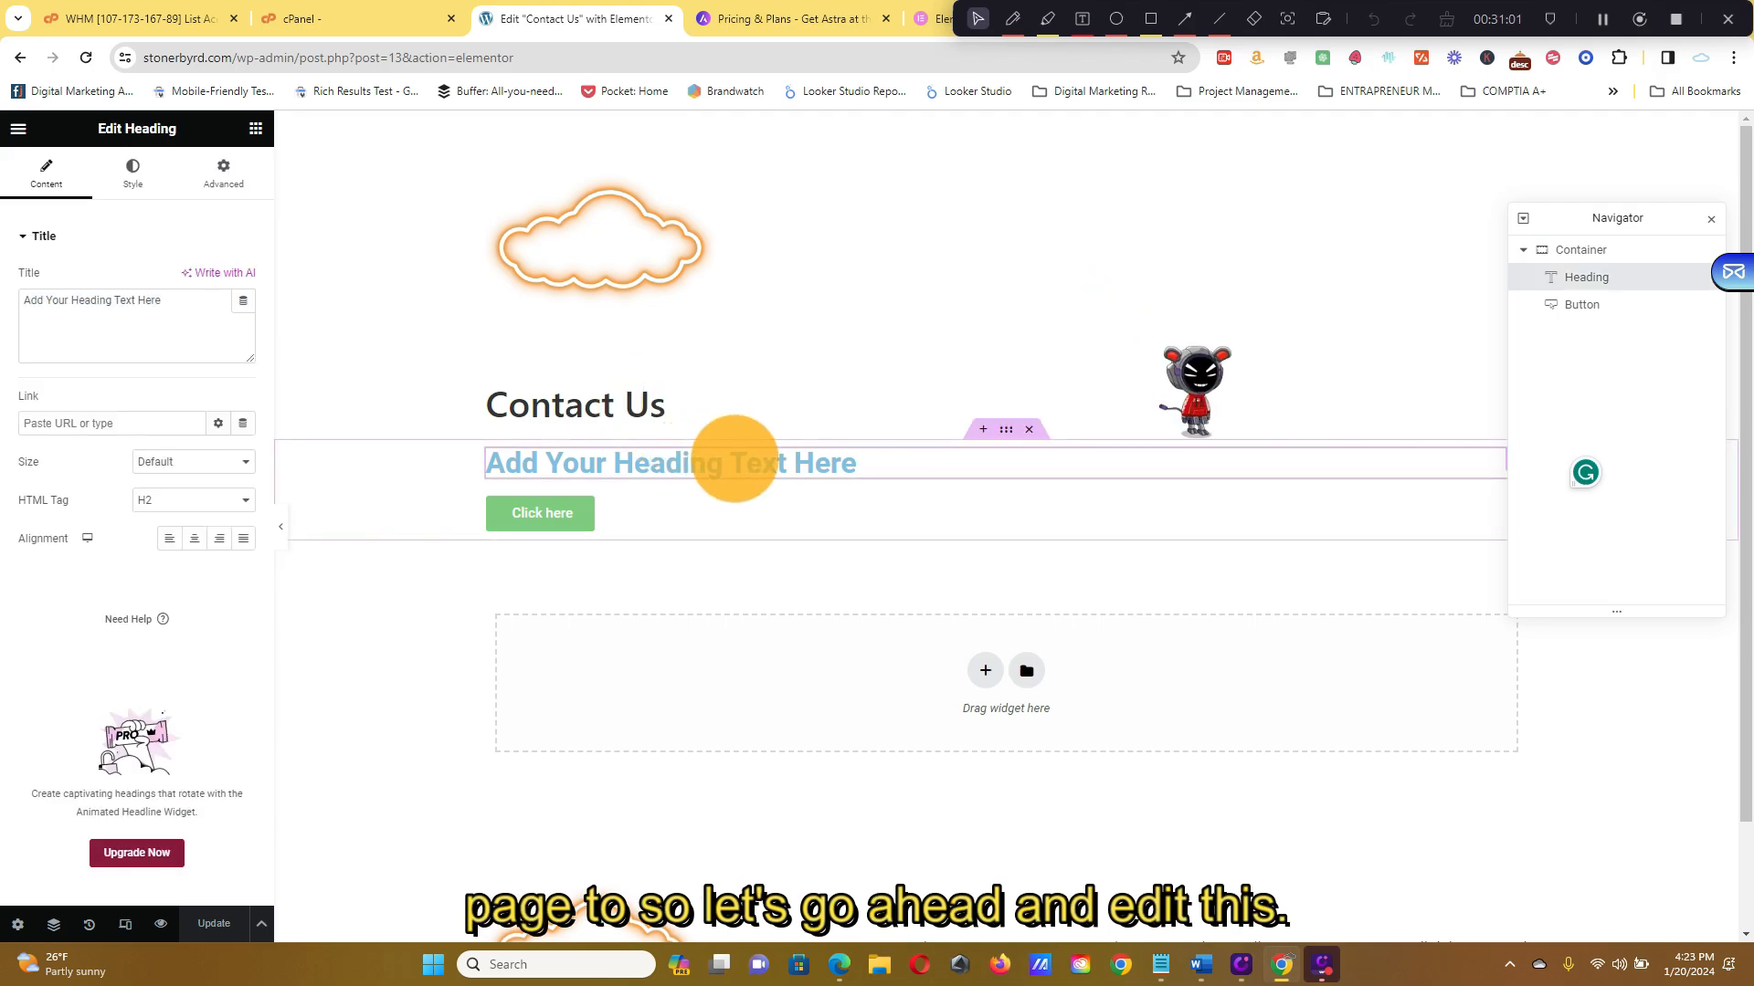
{"action": "triple_click", "coordinate": [200, 332]}
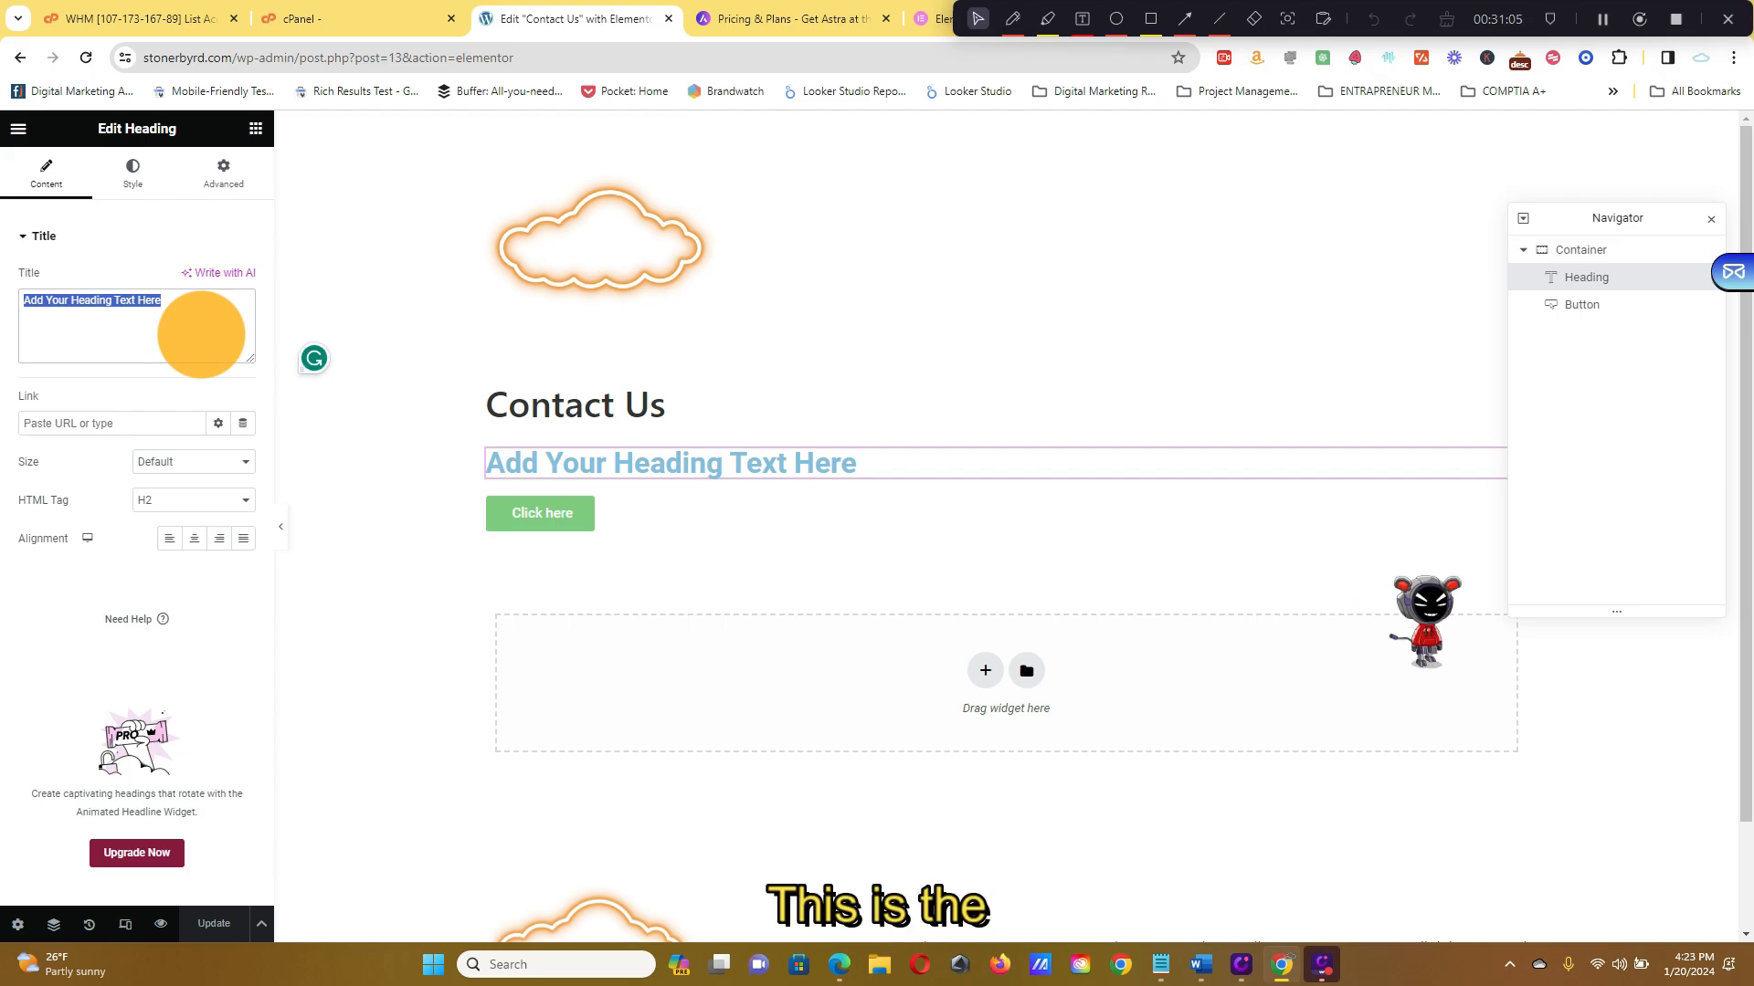
{"action": "type", "text": "C"}
{"action": "key", "text": "BackSpace"}
{"action": "type", "text": "c"}
{"action": "key", "text": "BackSpace"}
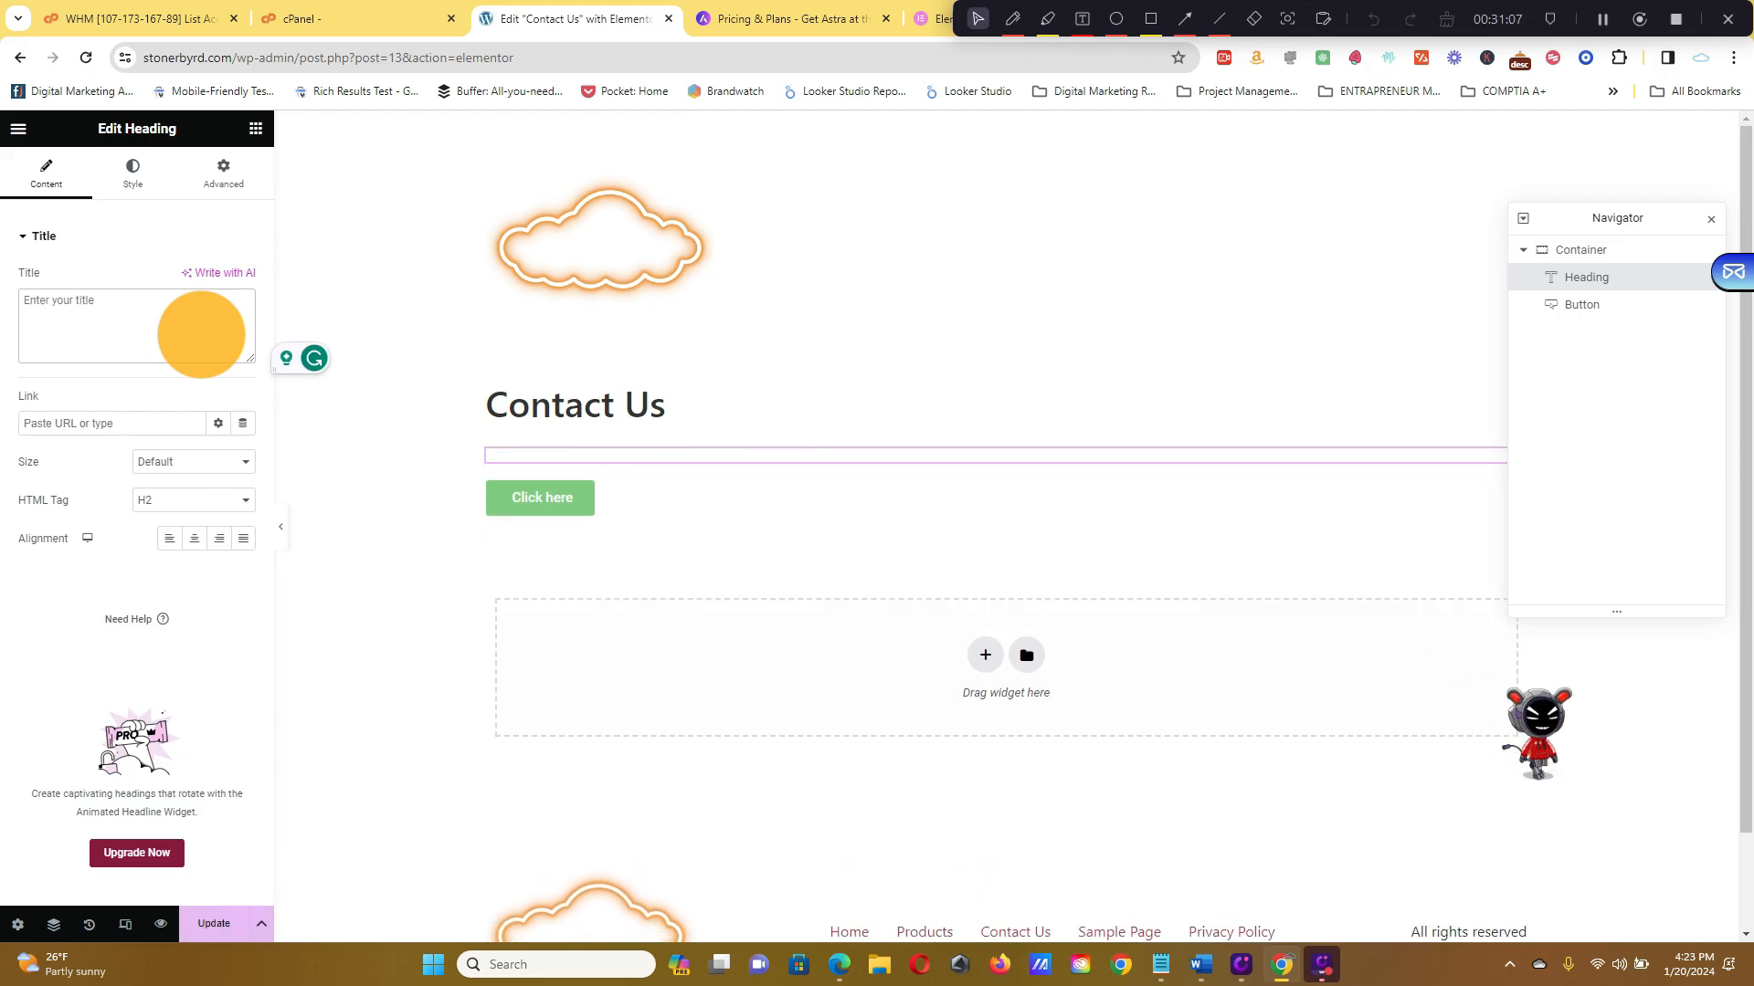
{"action": "type", "text": "Get In To"}
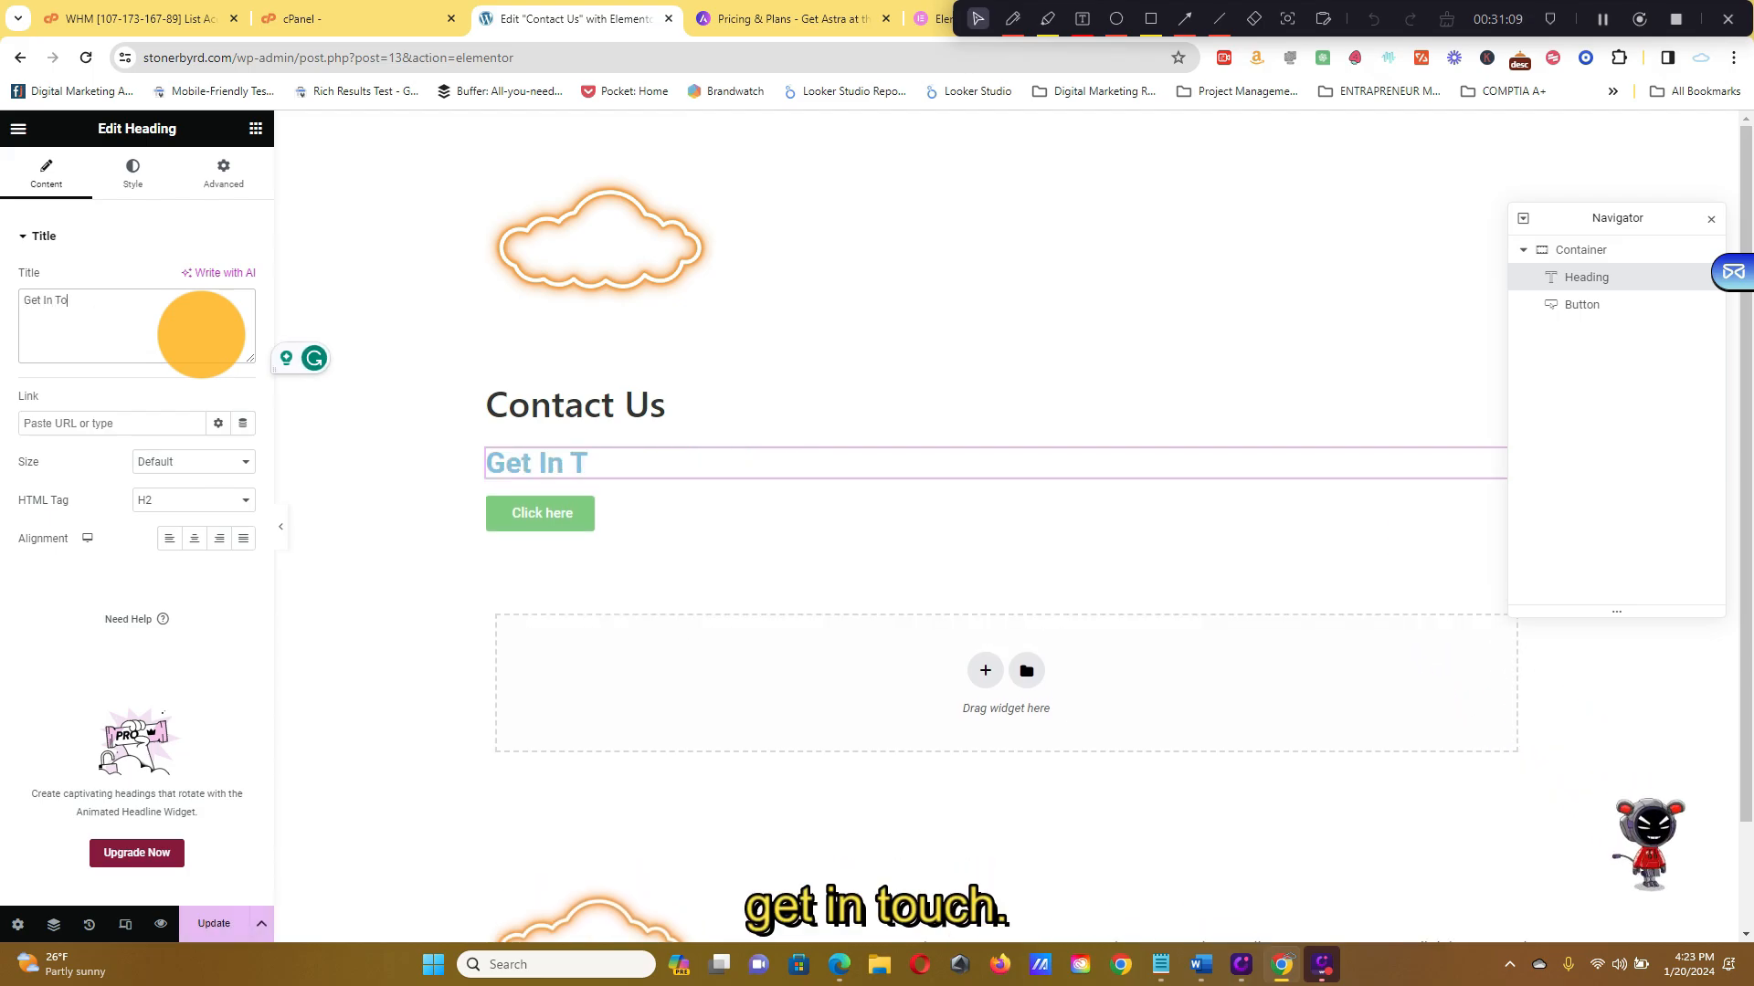
{"action": "type", "text": "uch"}
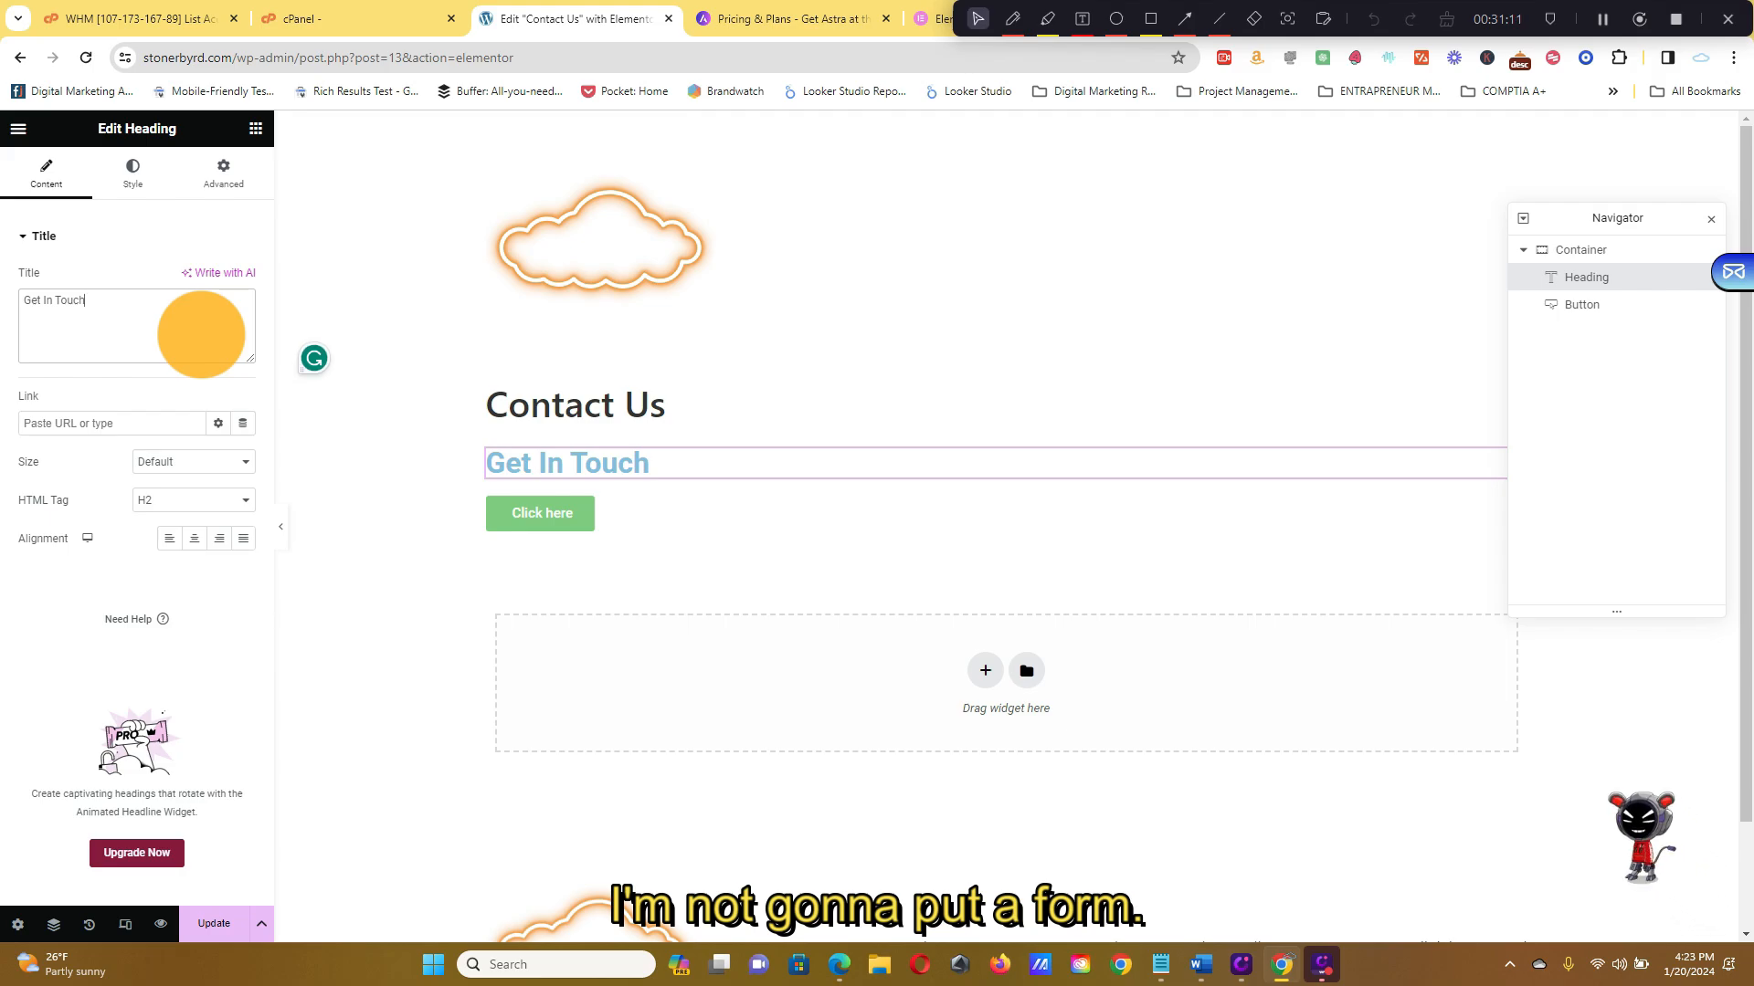
{"action": "triple_click", "coordinate": [151, 339]}
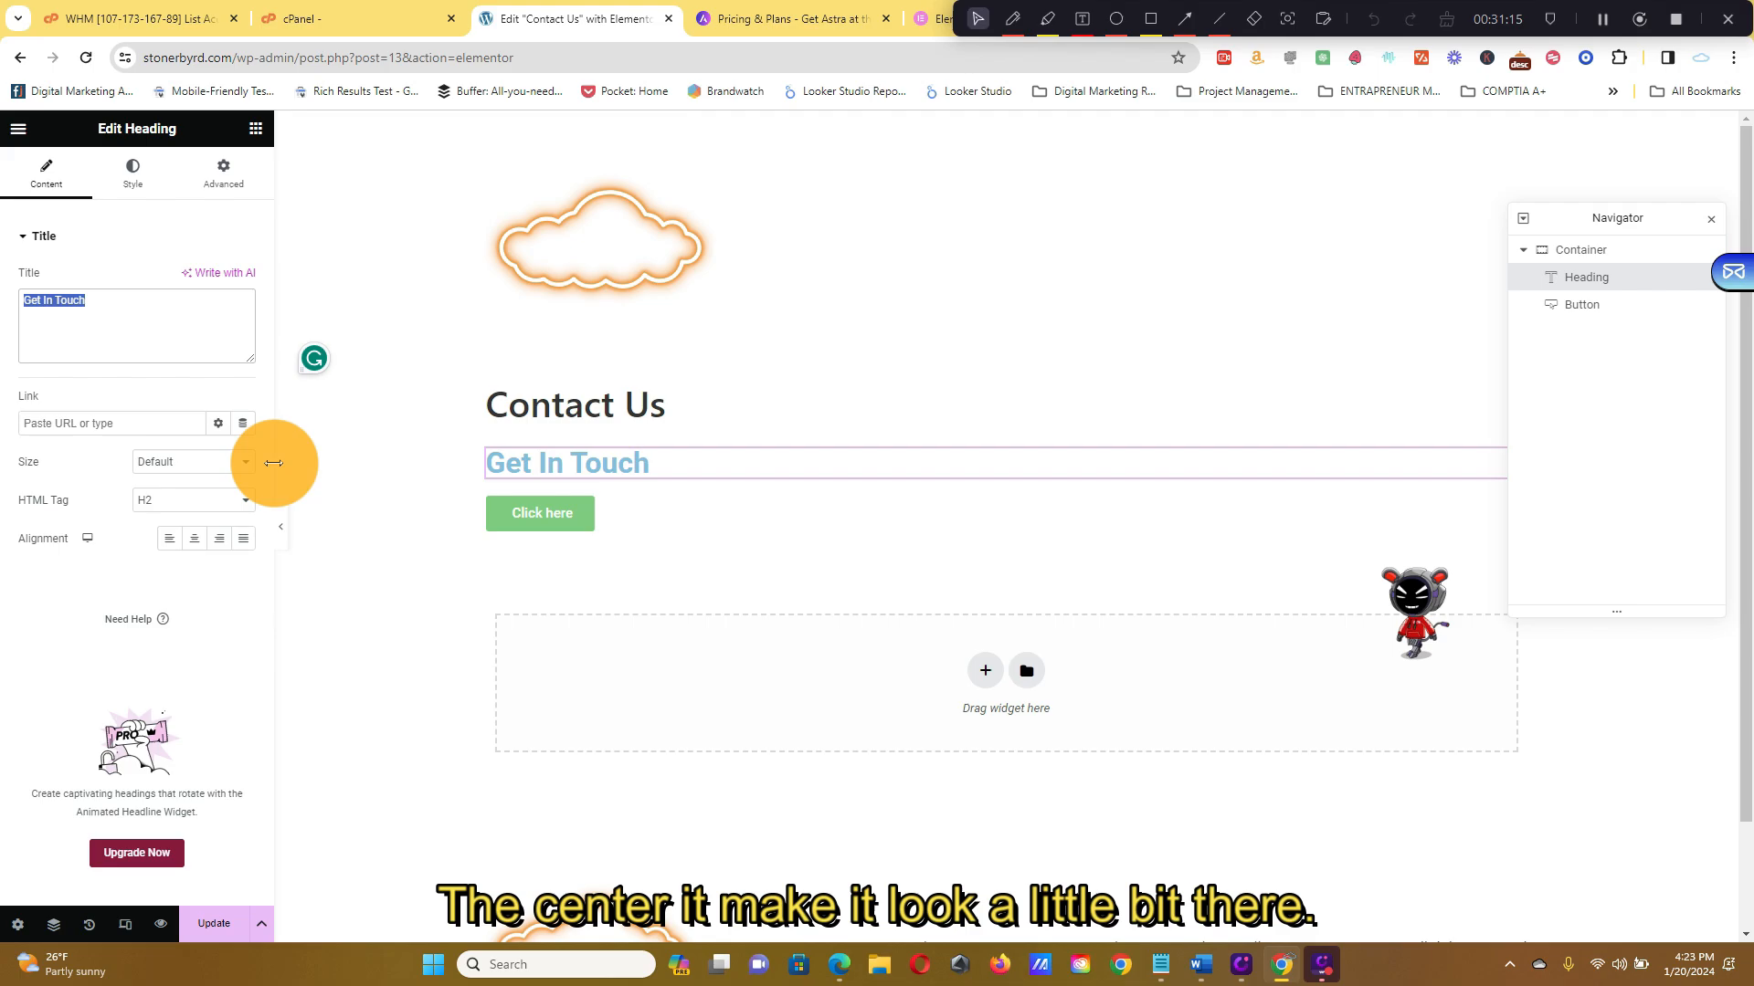
Center the Get In Touch heading and set its text colour to black (#000000)
{"action": "left_click", "coordinate": [194, 538]}
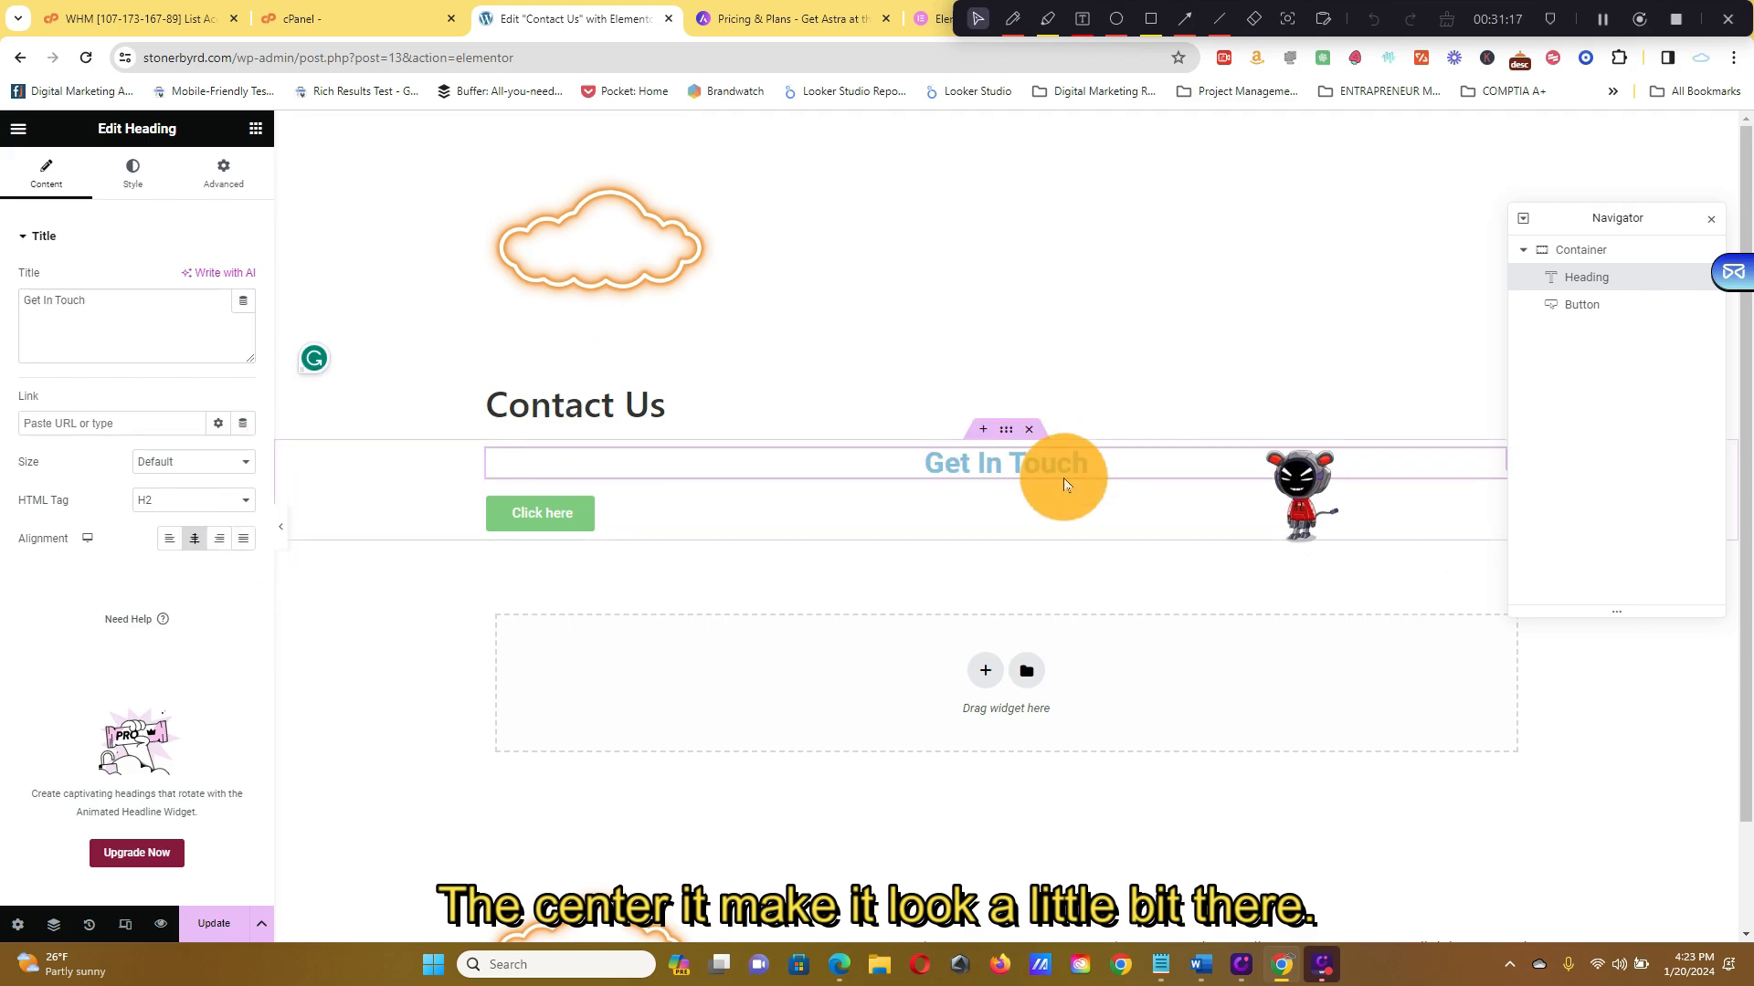
{"action": "left_click", "coordinate": [133, 174]}
{"action": "left_click", "coordinate": [244, 278]}
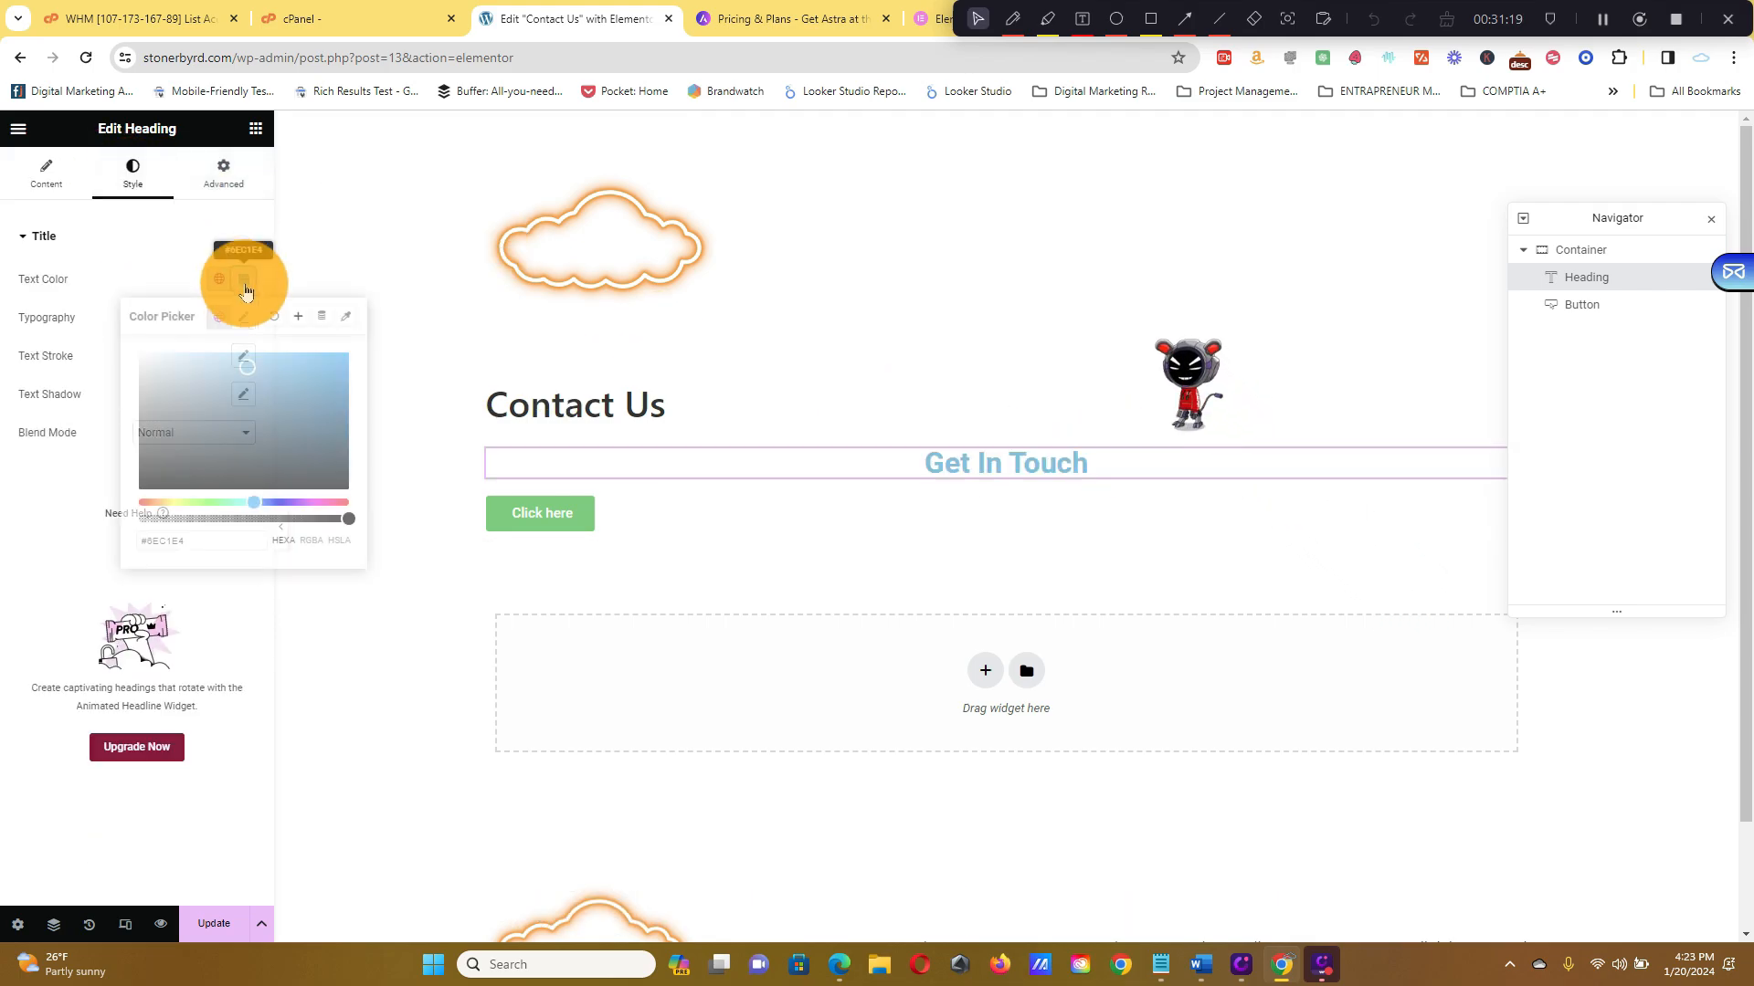
{"action": "left_click_drag", "start_coordinate": [282, 442], "coordinate": [139, 490]}
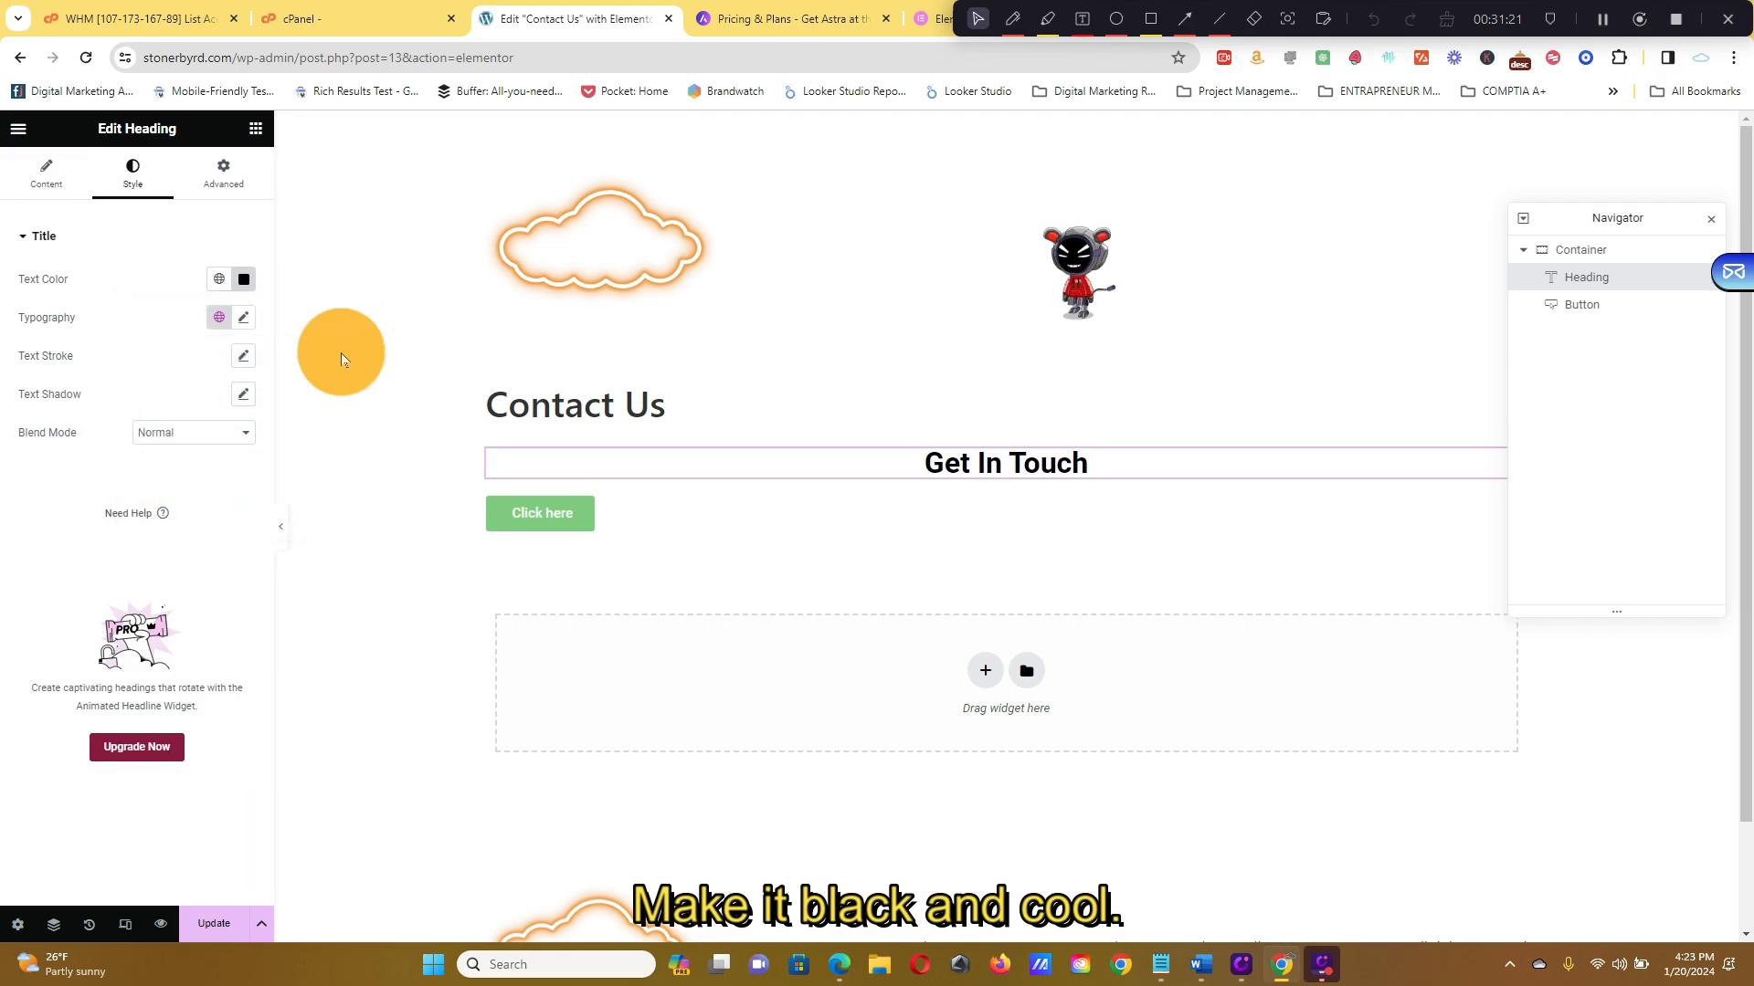
Set the Click here button's background colour to black (#000000)
{"action": "left_click", "coordinate": [679, 523]}
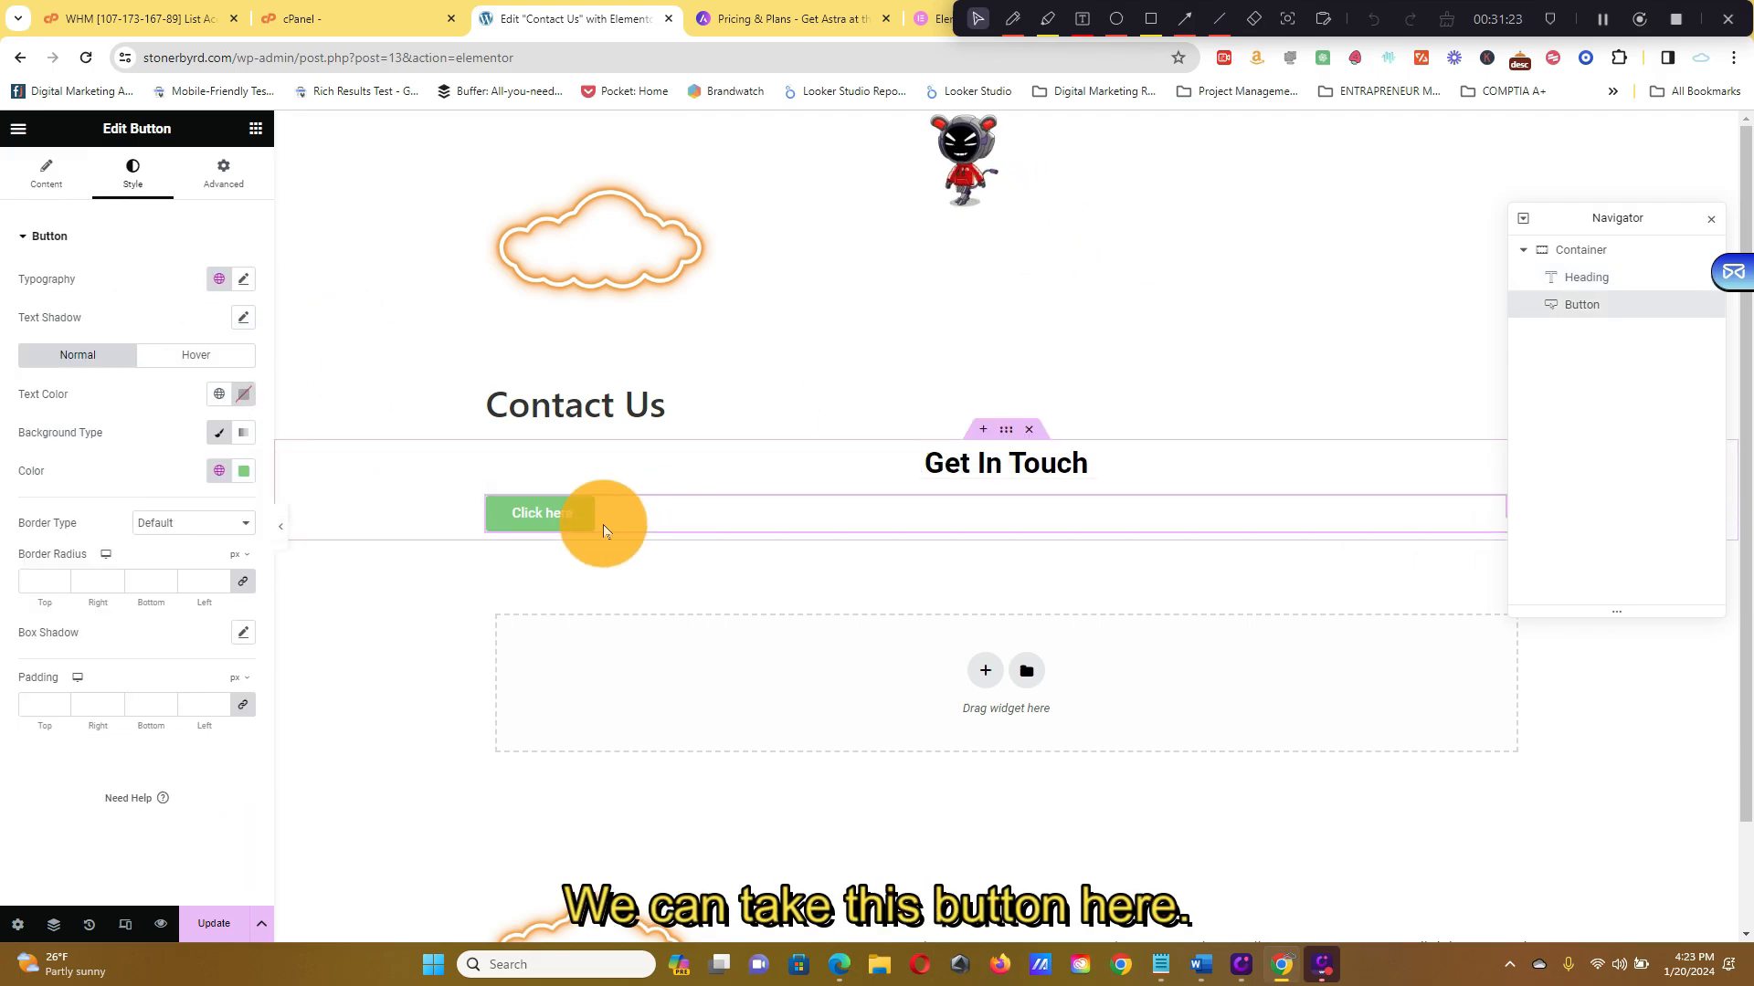
{"action": "left_click", "coordinate": [244, 471]}
{"action": "left_click_drag", "start_coordinate": [223, 606], "coordinate": [20, 760]}
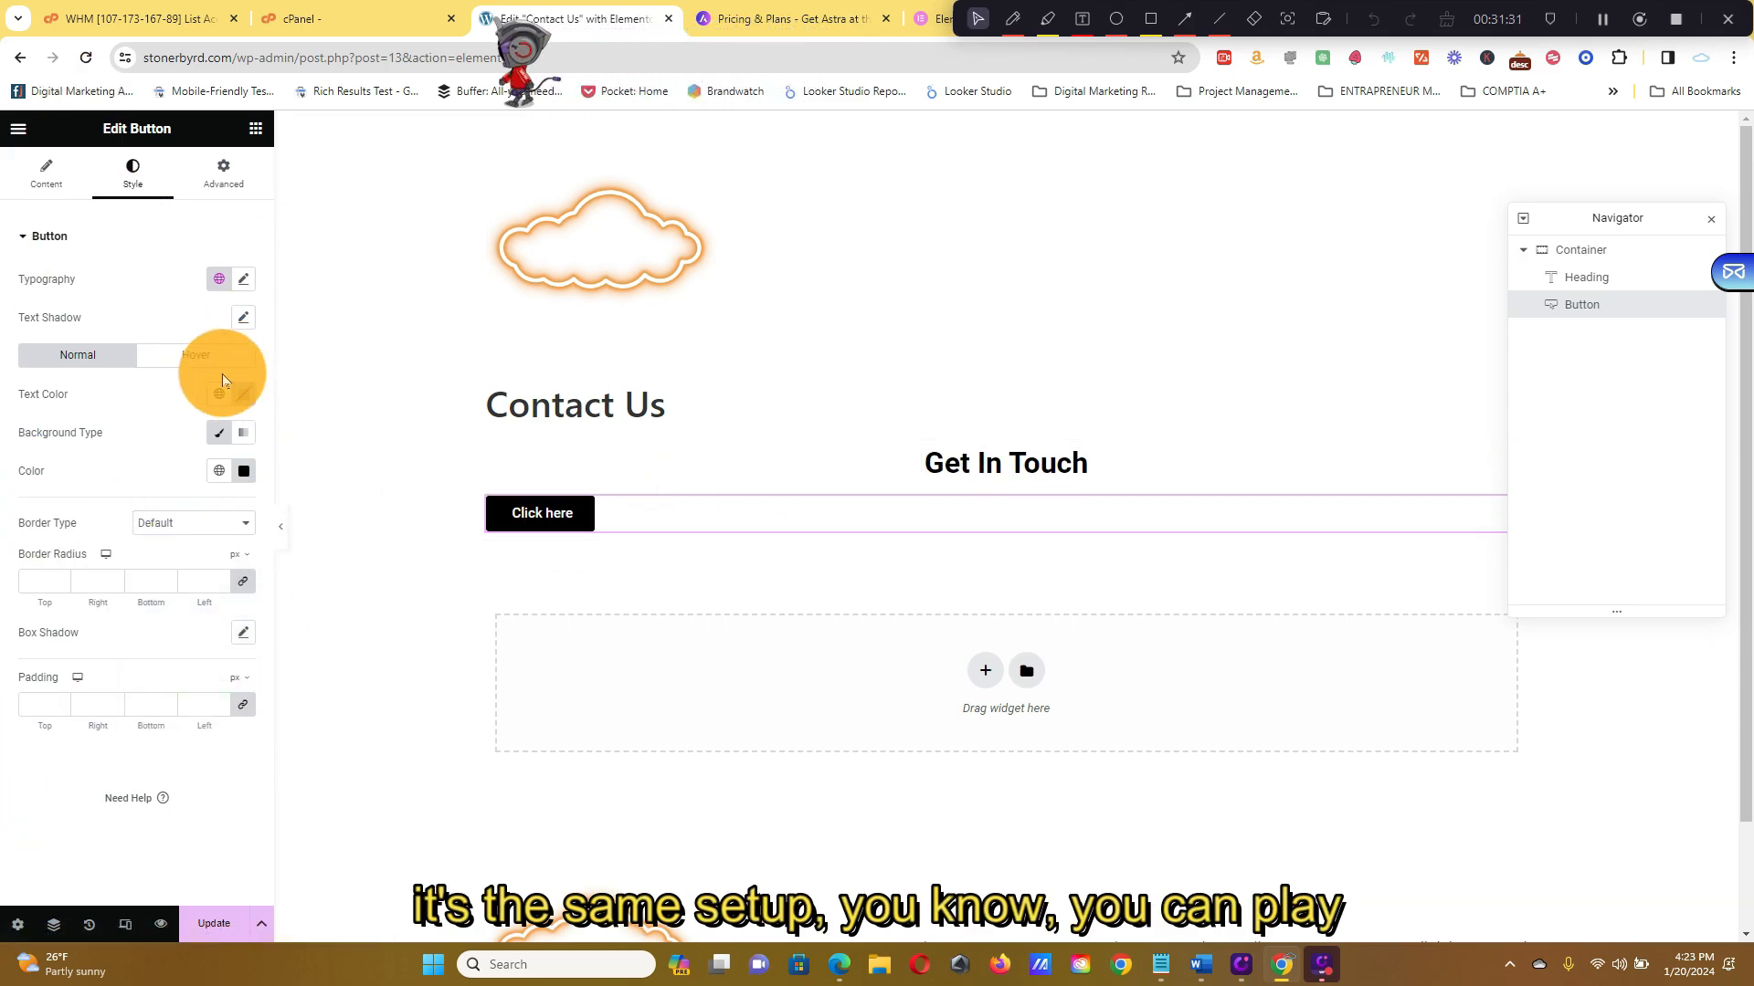
{"action": "right_click", "coordinate": [223, 523]}
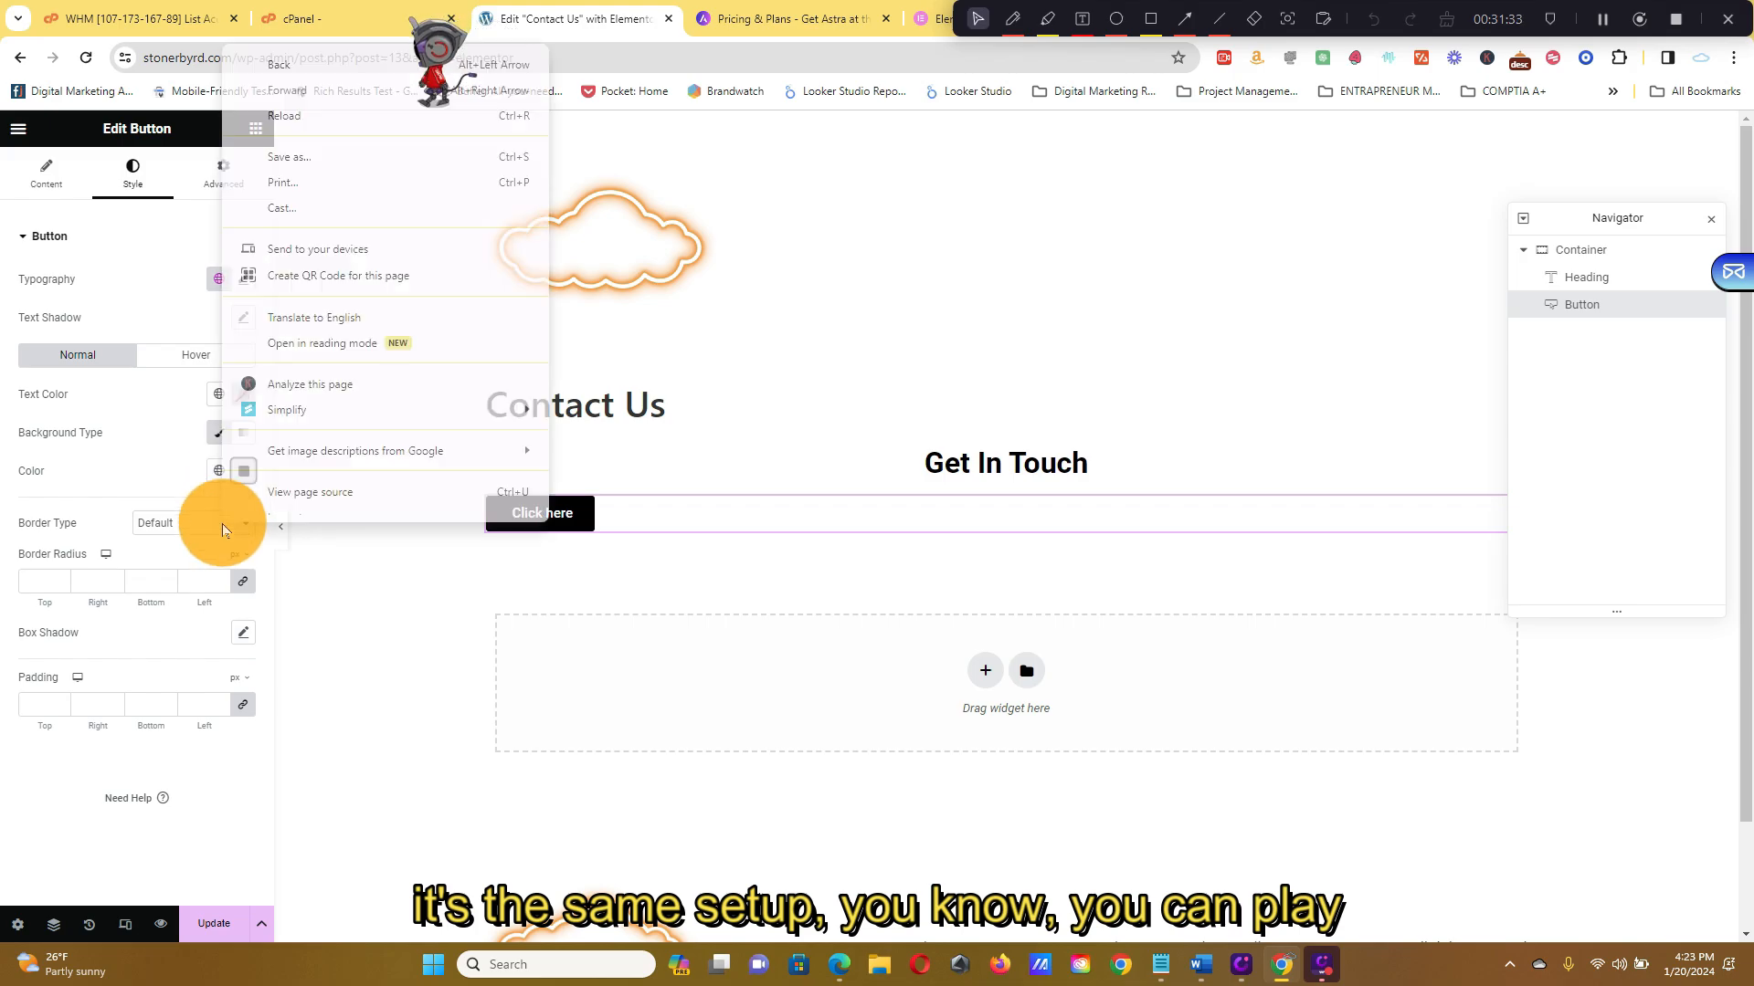
{"action": "left_click", "coordinate": [313, 564]}
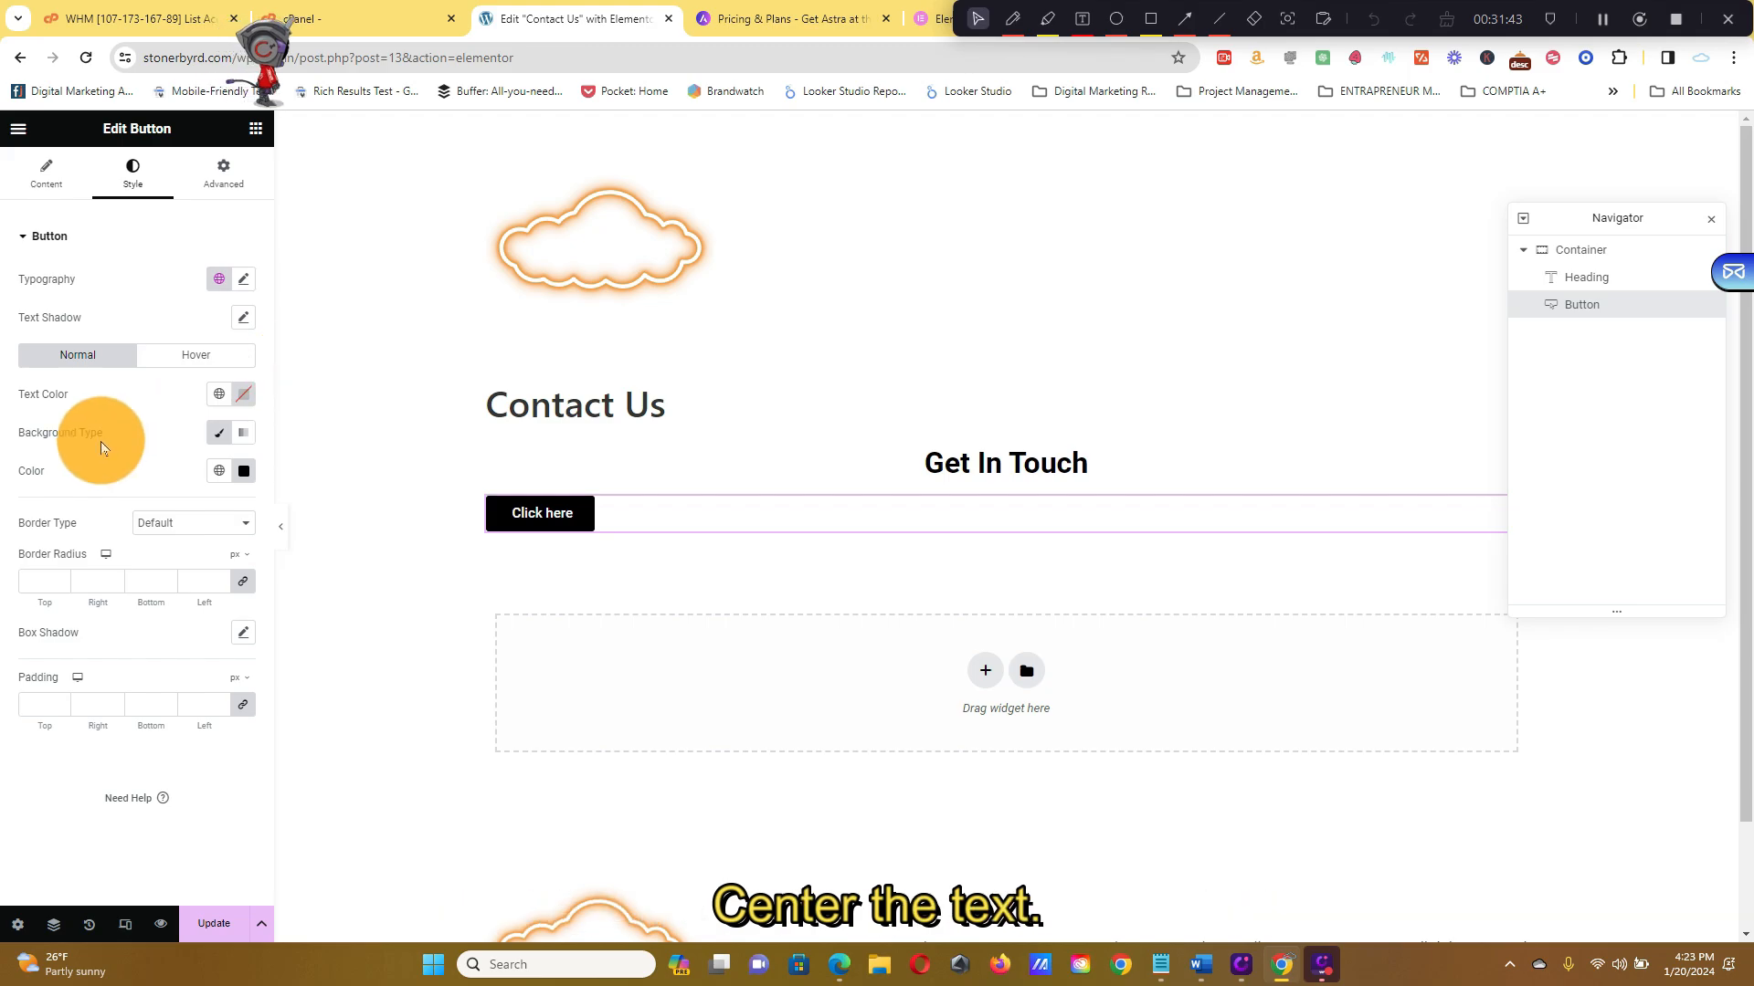
Center the Click here button and select its placeholder '#' link for clearing
{"action": "left_click", "coordinate": [44, 172]}
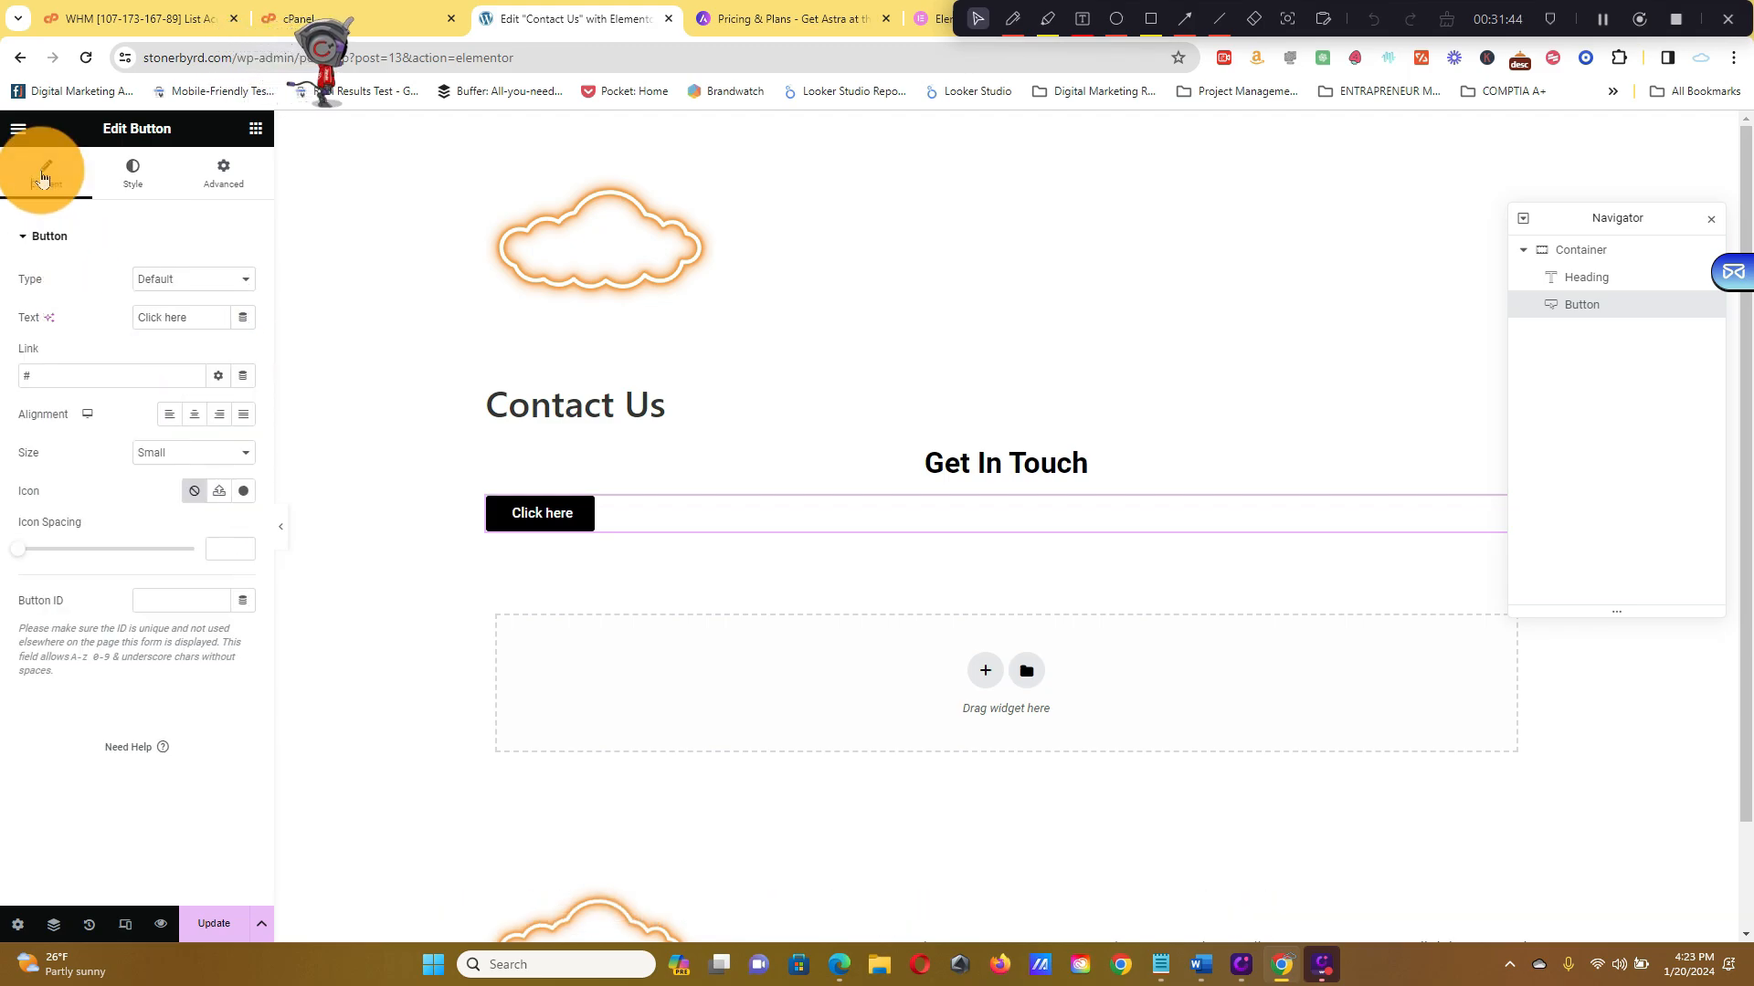
{"action": "left_click", "coordinate": [201, 419]}
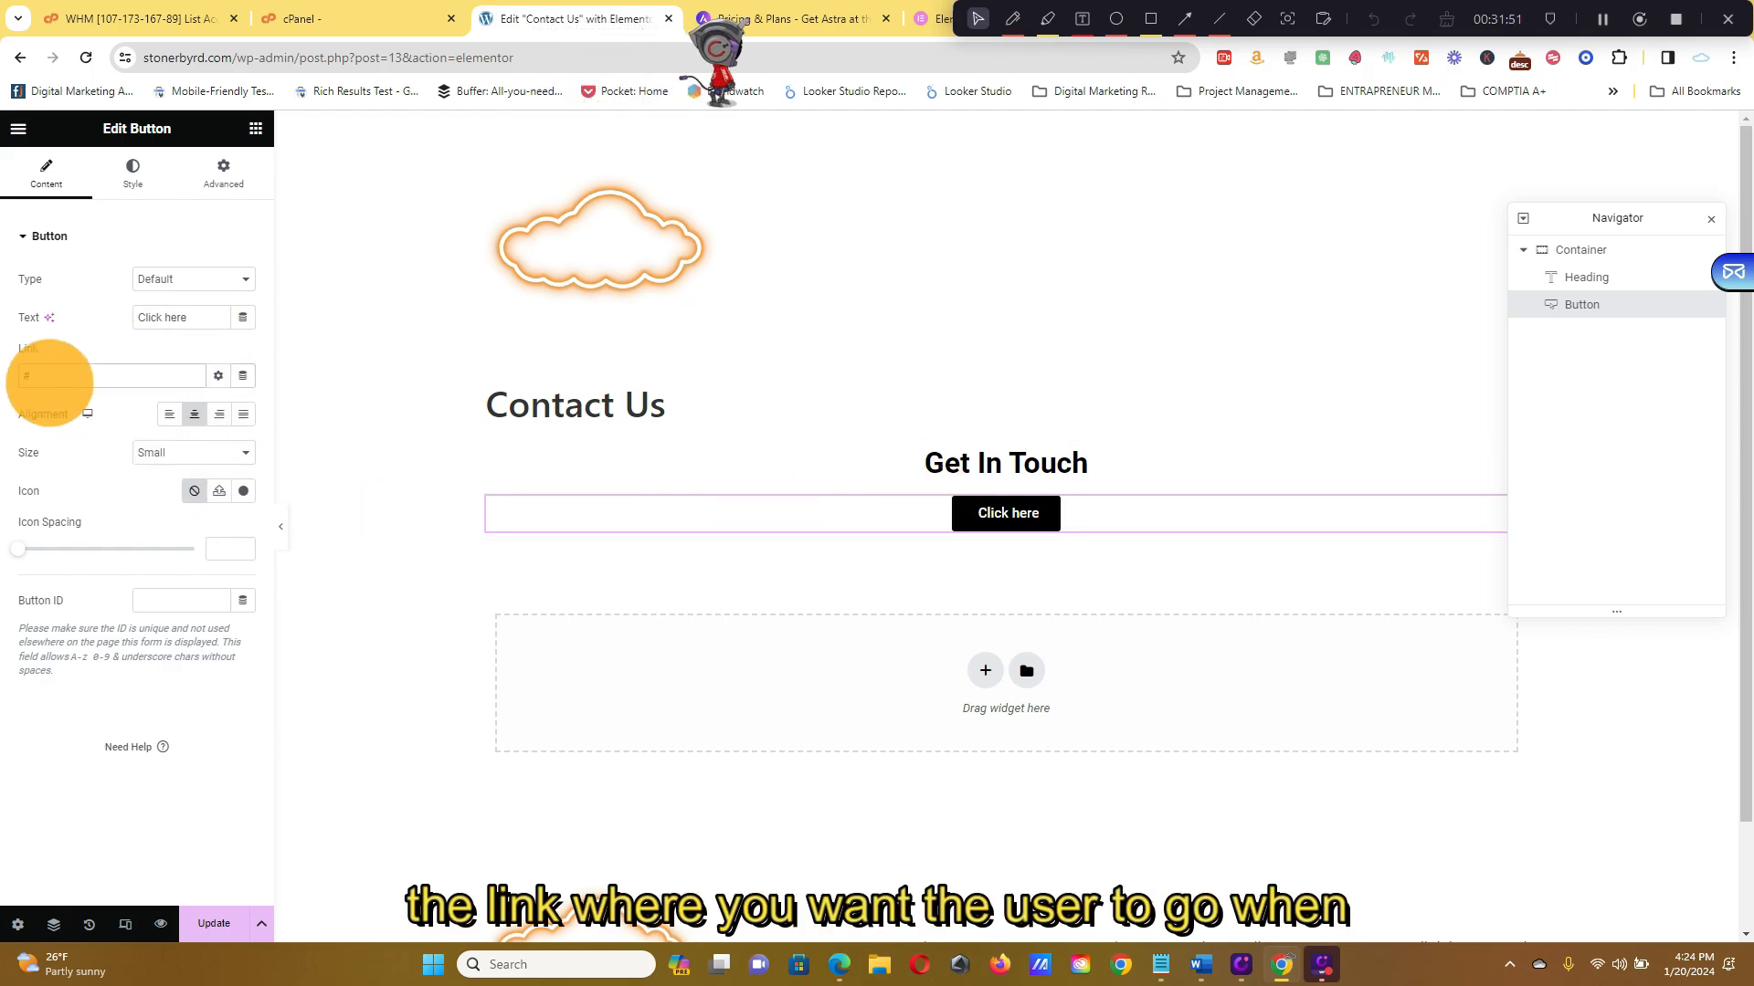
{"action": "left_click", "coordinate": [50, 380]}
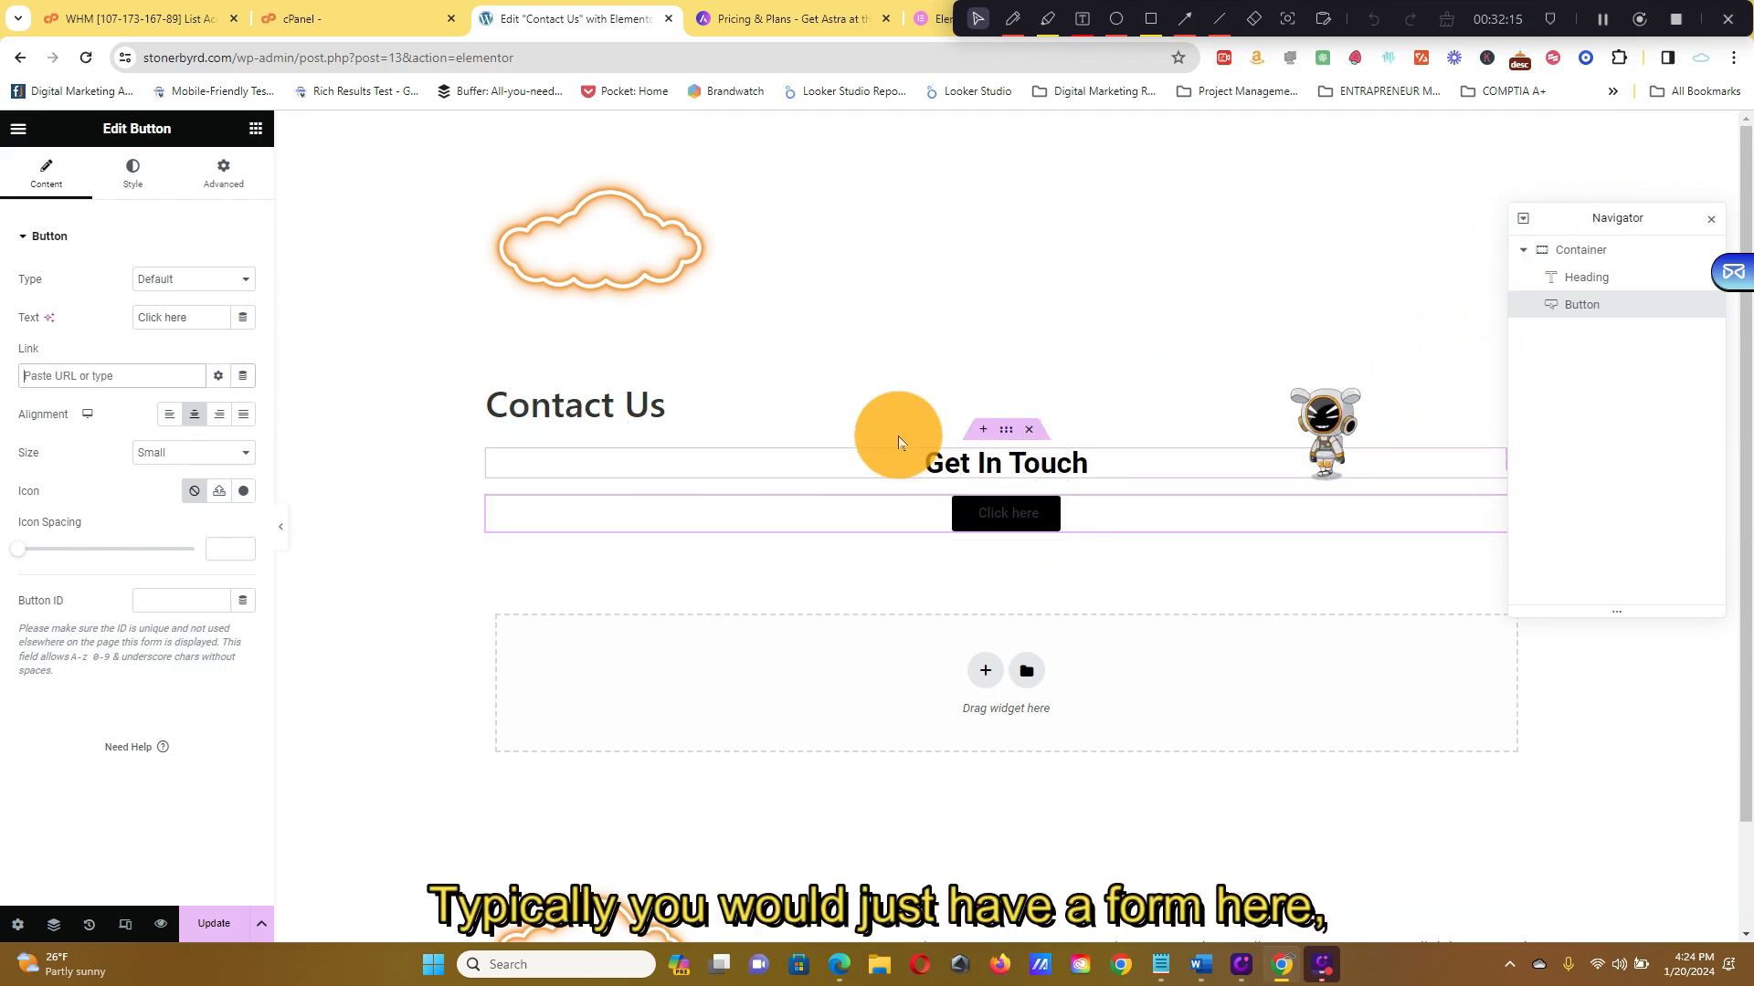
{"action": "left_click", "coordinate": [242, 188]}
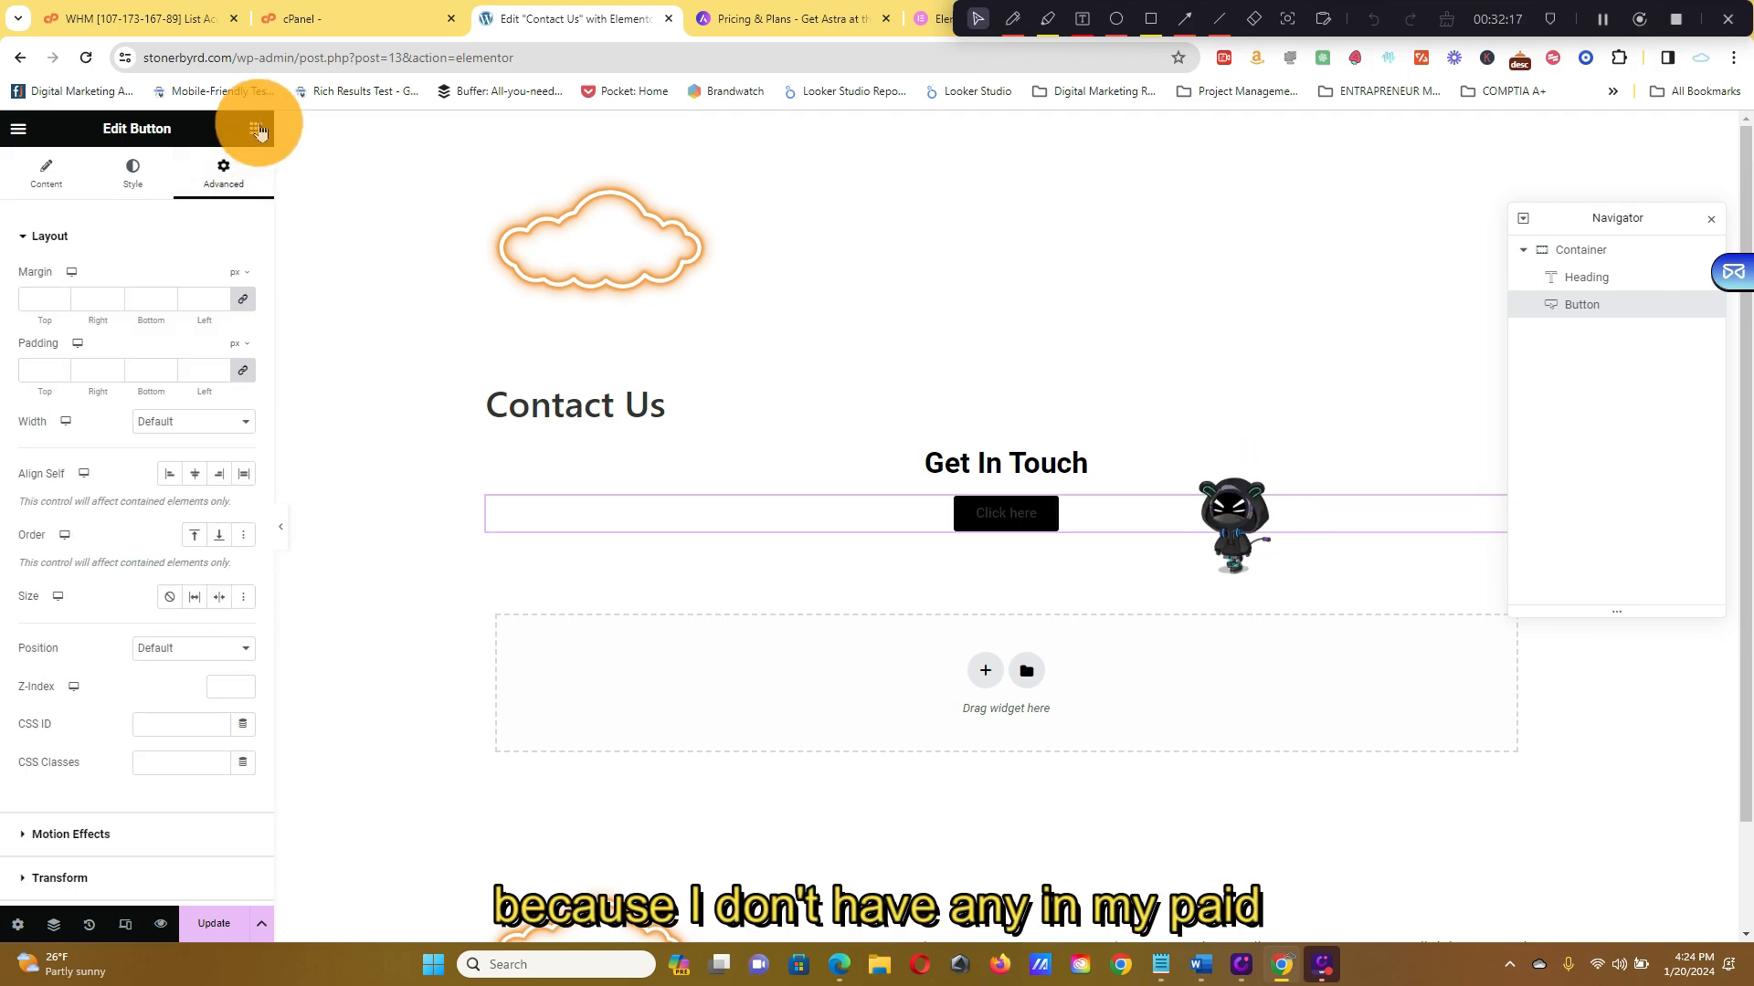
{"action": "left_click", "coordinate": [257, 129]}
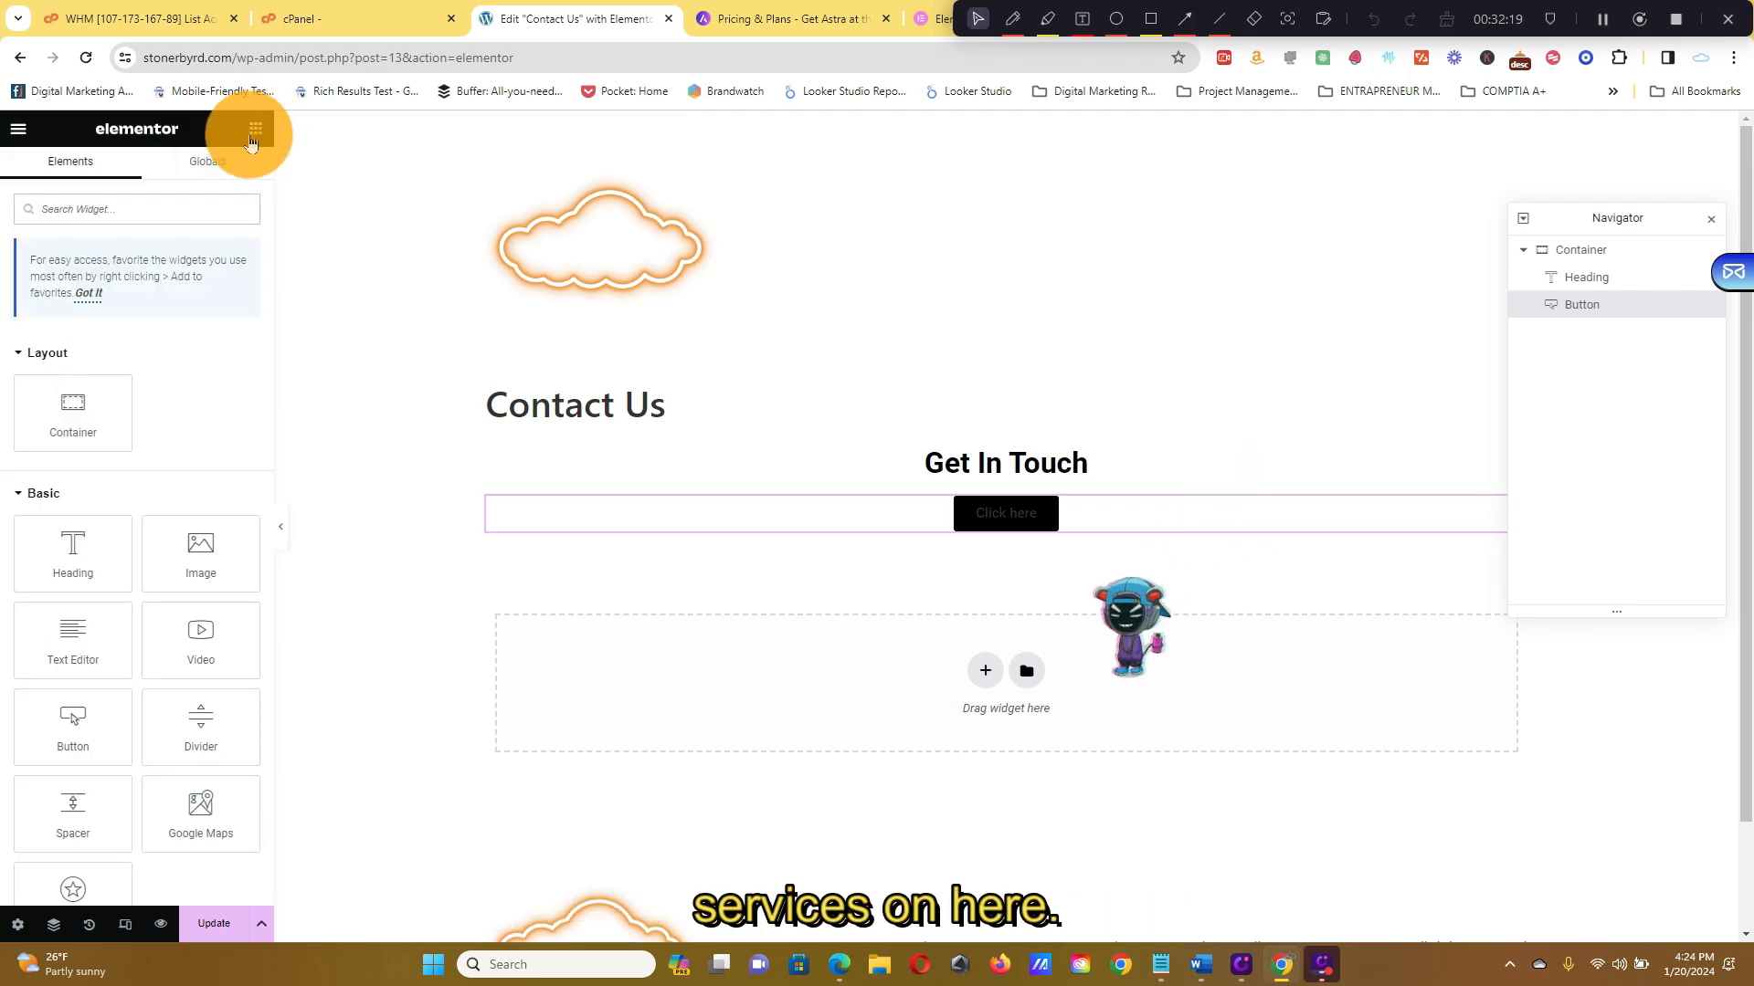
{"action": "scroll", "coordinate": [167, 359], "scroll_direction": "down", "scroll_amount": 3}
{"action": "scroll", "coordinate": [201, 375], "scroll_direction": "down", "scroll_amount": 15}
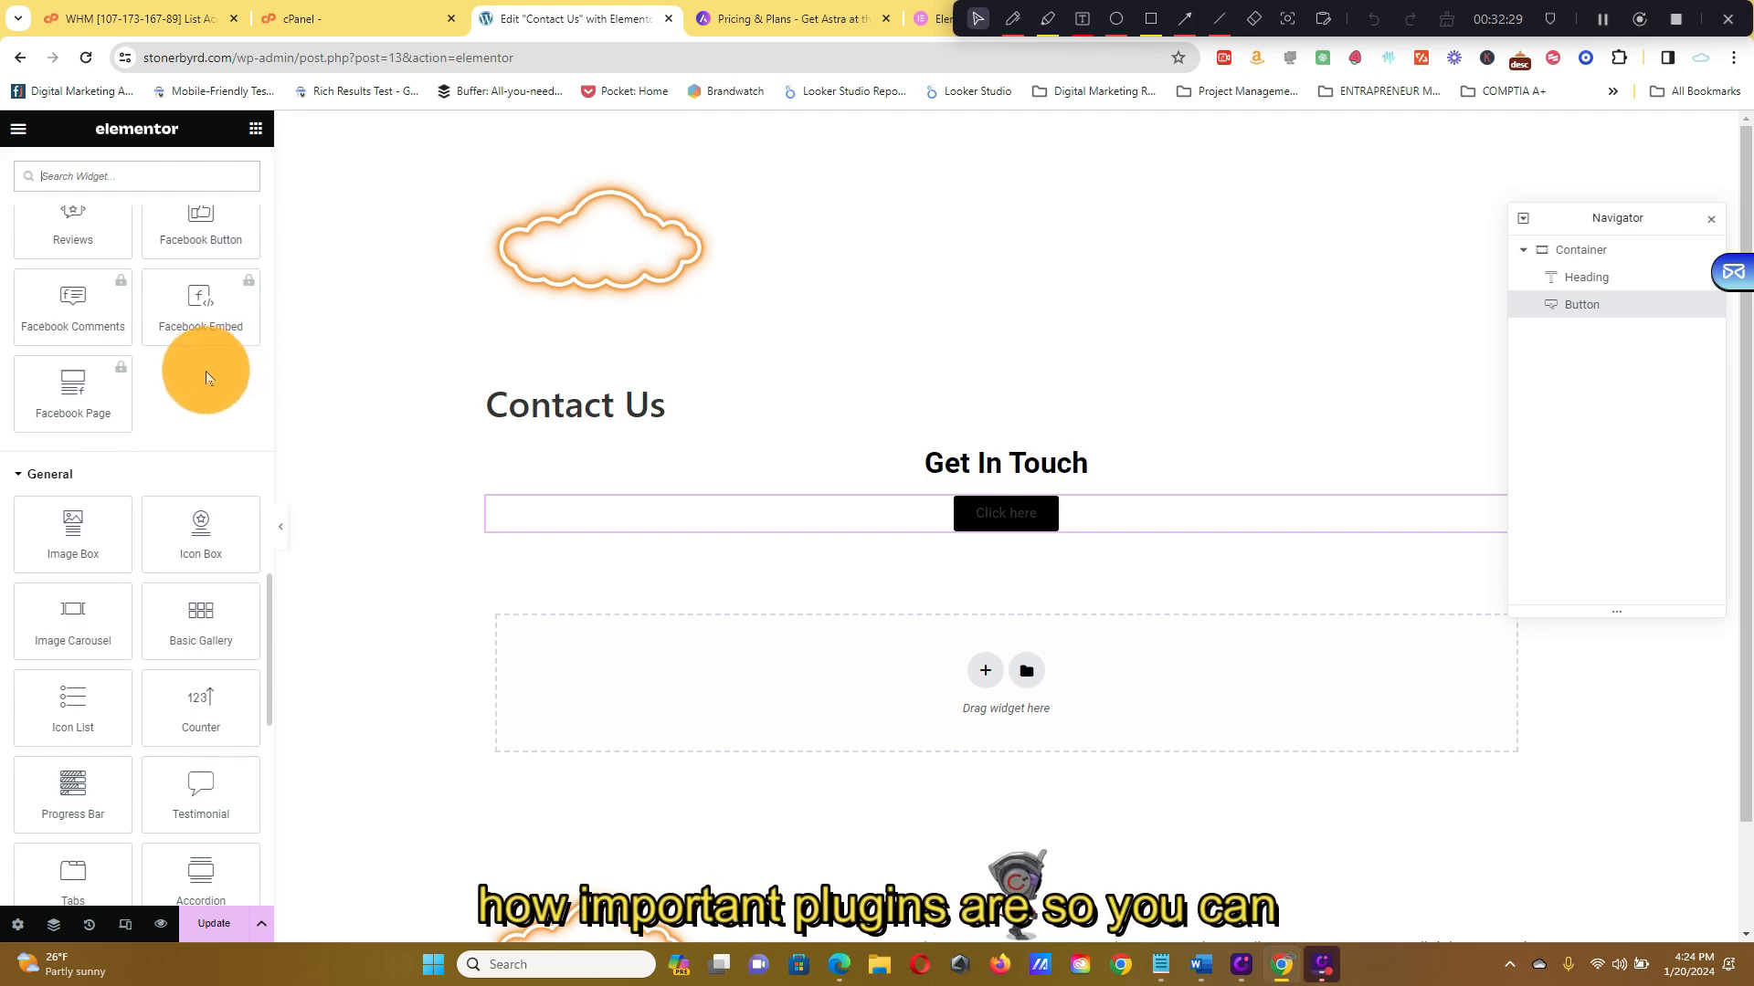
{"action": "scroll", "coordinate": [934, 458], "scroll_direction": "down", "scroll_amount": 2}
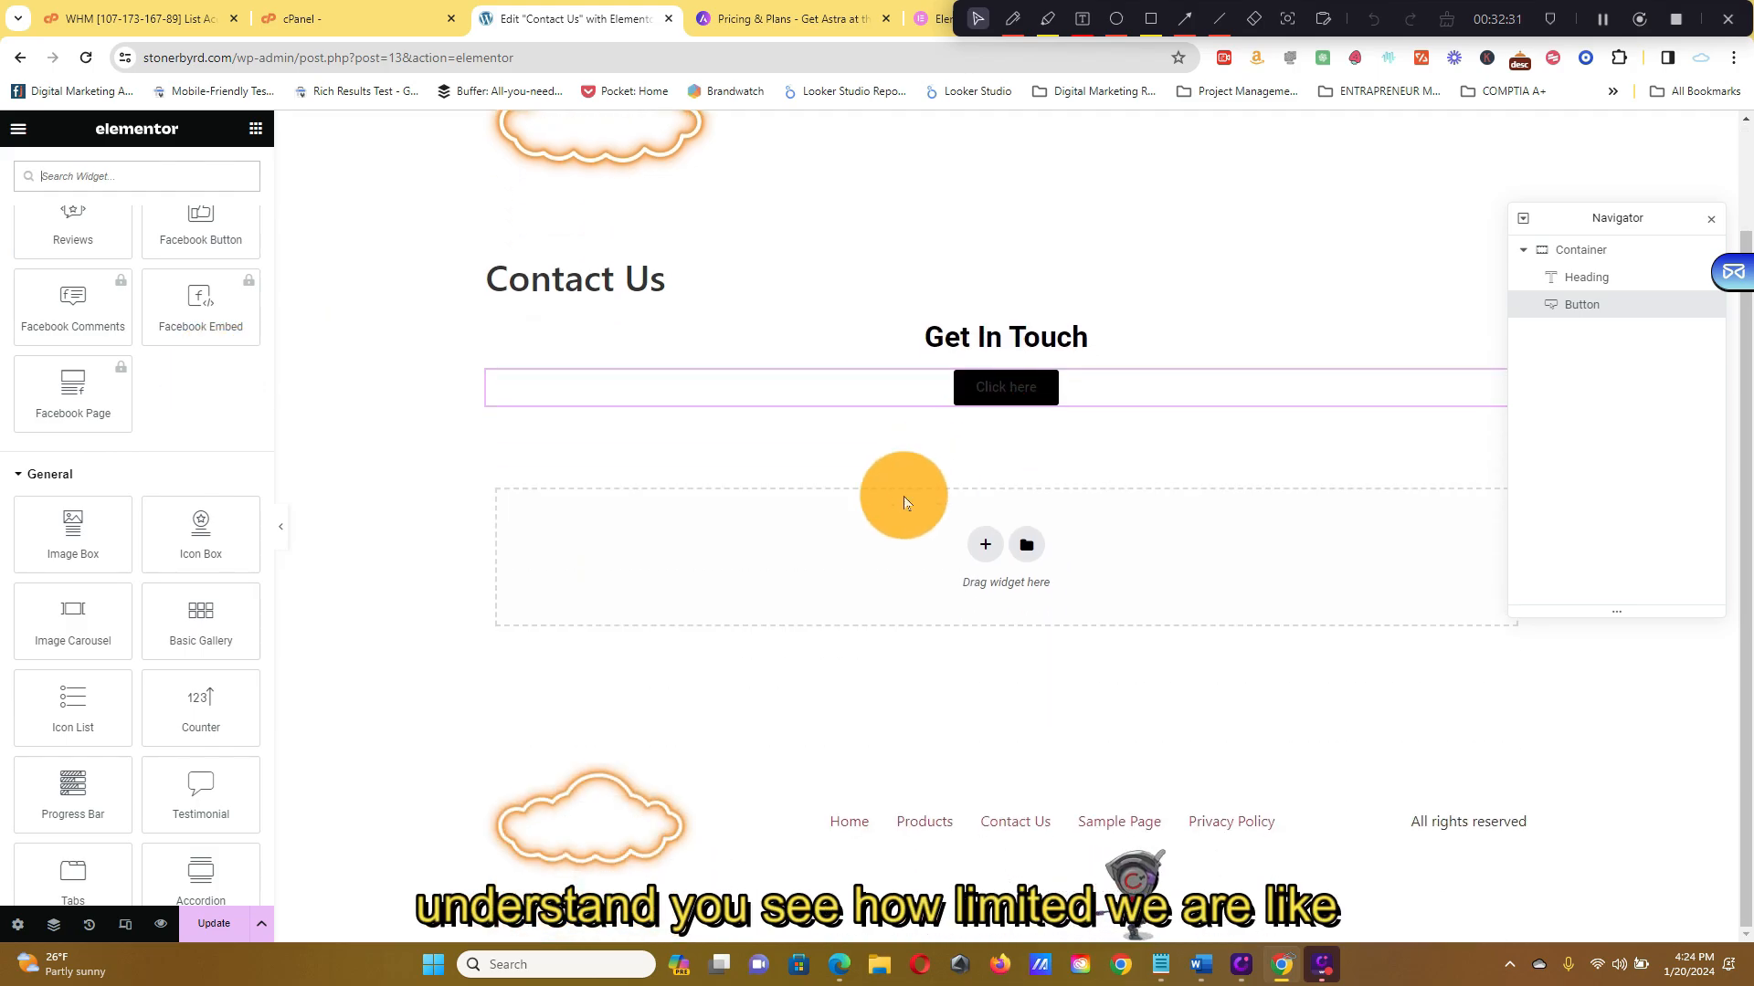
{"action": "scroll", "coordinate": [215, 422], "scroll_direction": "down", "scroll_amount": 8}
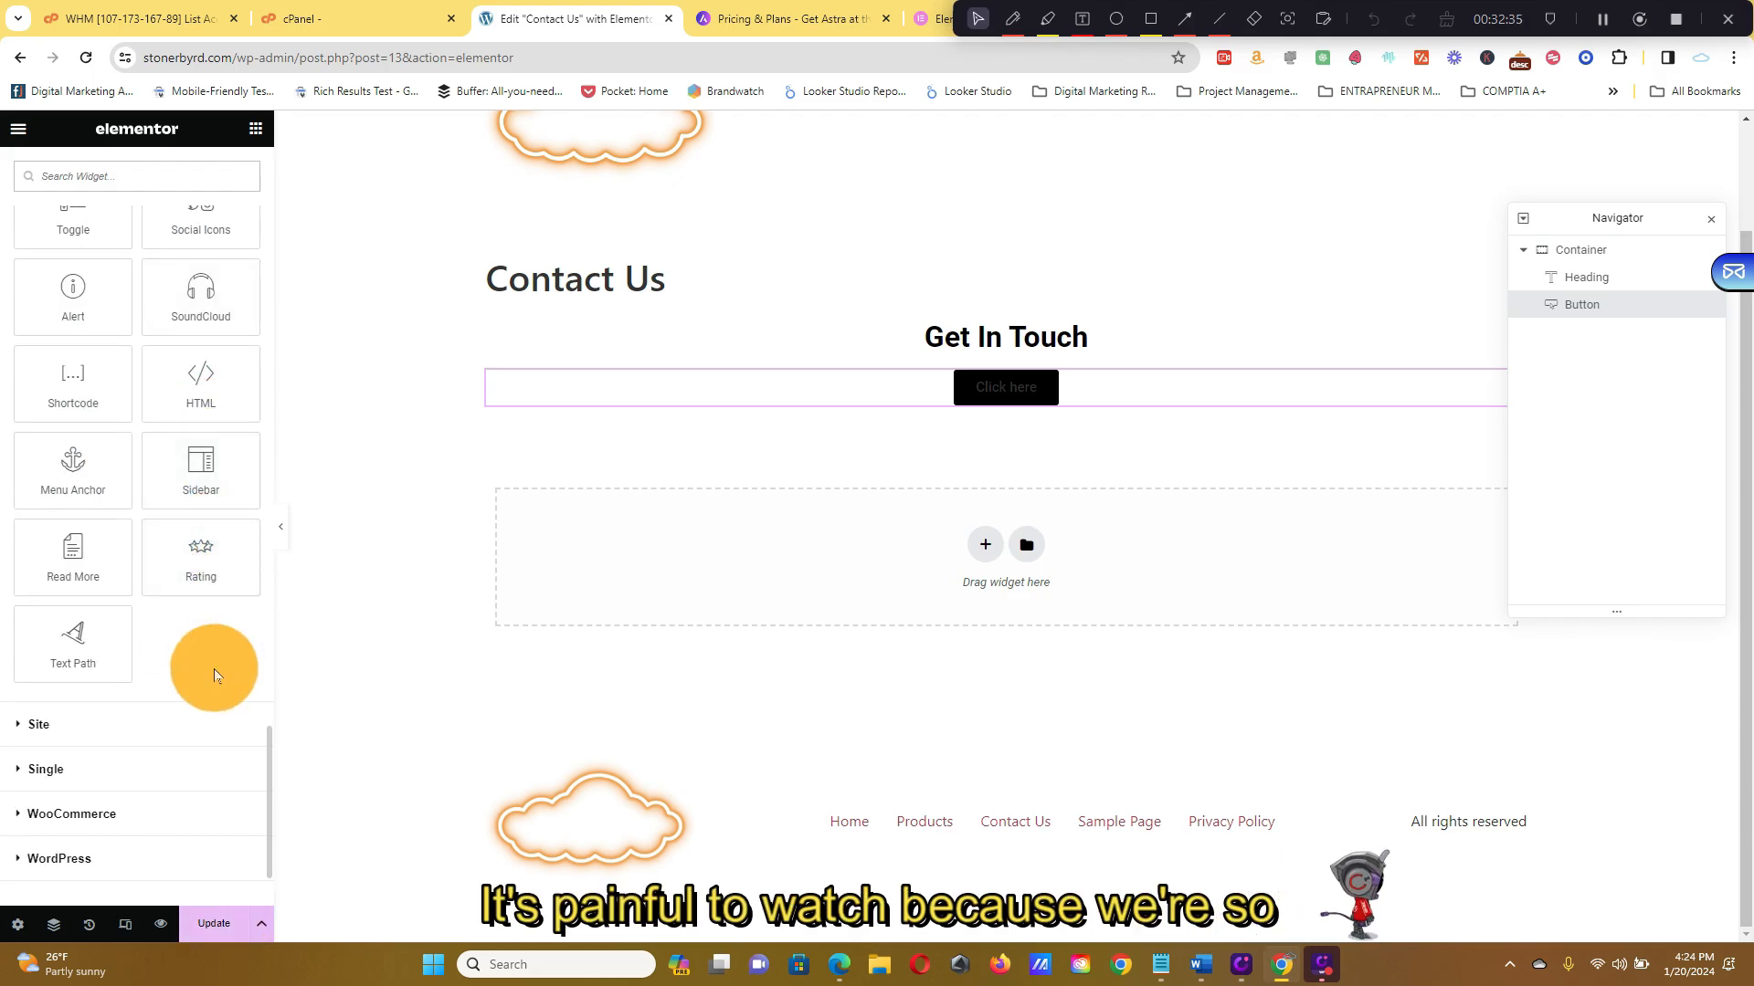
{"action": "scroll", "coordinate": [232, 637], "scroll_direction": "up", "scroll_amount": 3}
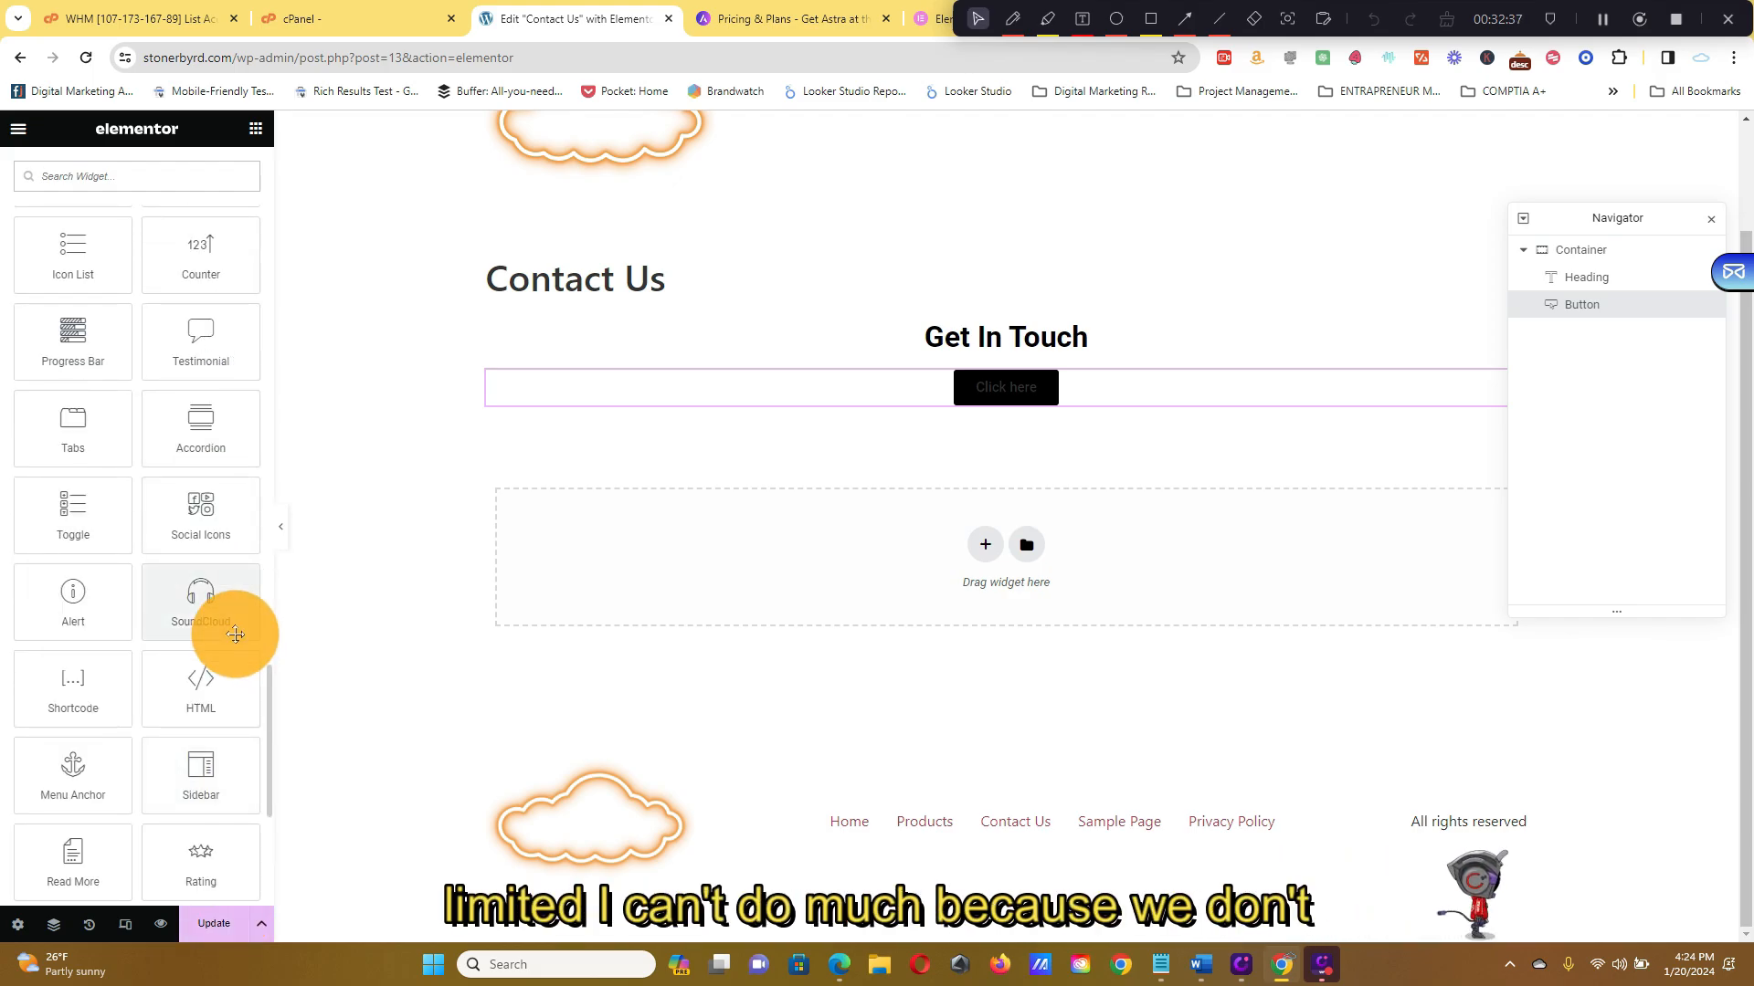
{"action": "scroll", "coordinate": [236, 634], "scroll_direction": "up", "scroll_amount": 2}
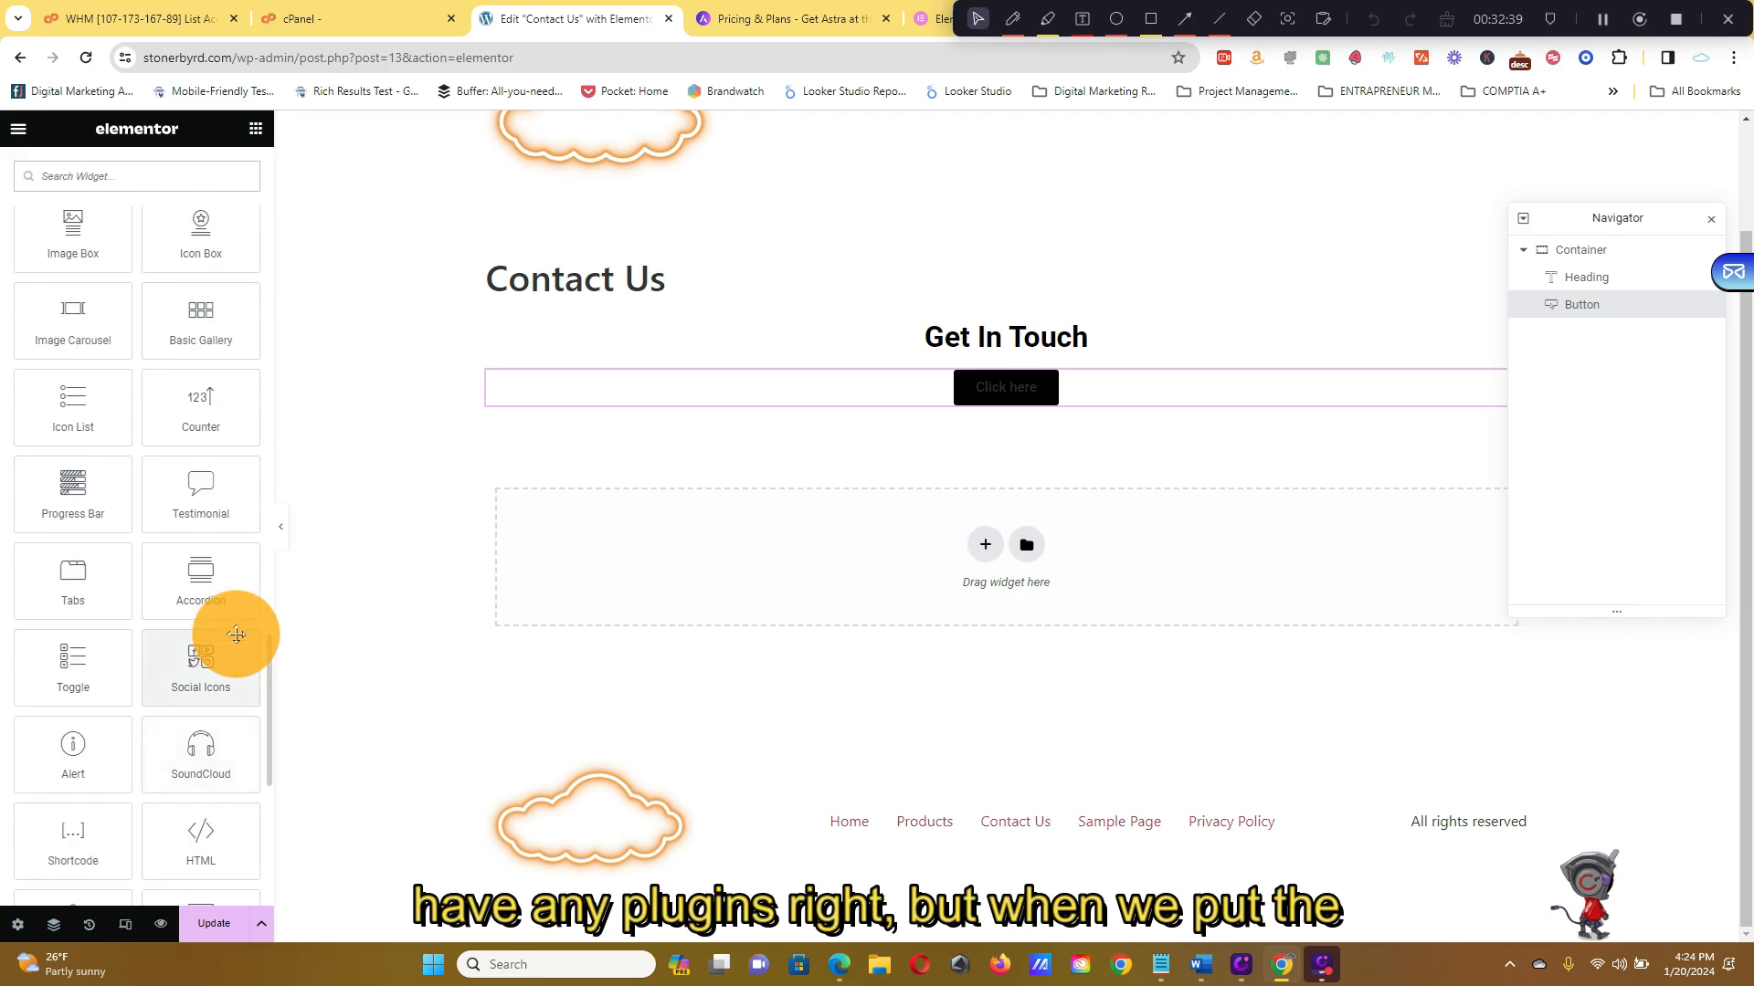
{"action": "scroll", "coordinate": [236, 635], "scroll_direction": "up", "scroll_amount": 2}
{"action": "scroll", "coordinate": [239, 628], "scroll_direction": "up", "scroll_amount": 3}
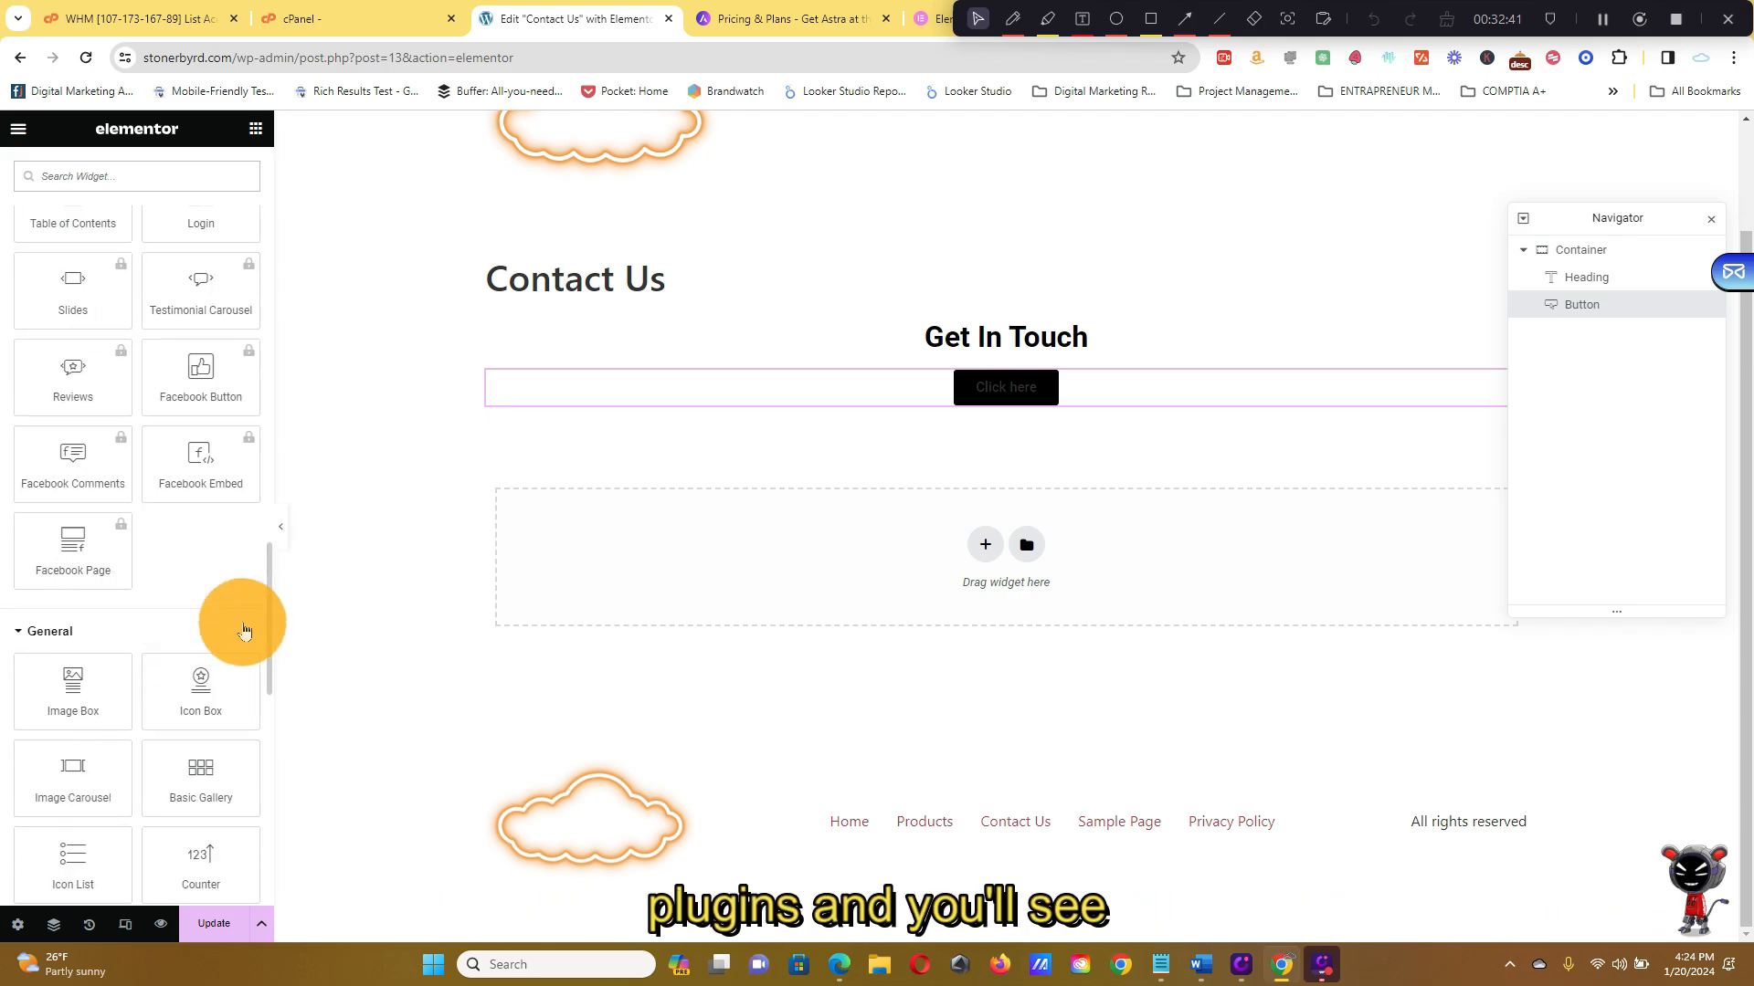
{"action": "scroll", "coordinate": [243, 628], "scroll_direction": "up", "scroll_amount": 15}
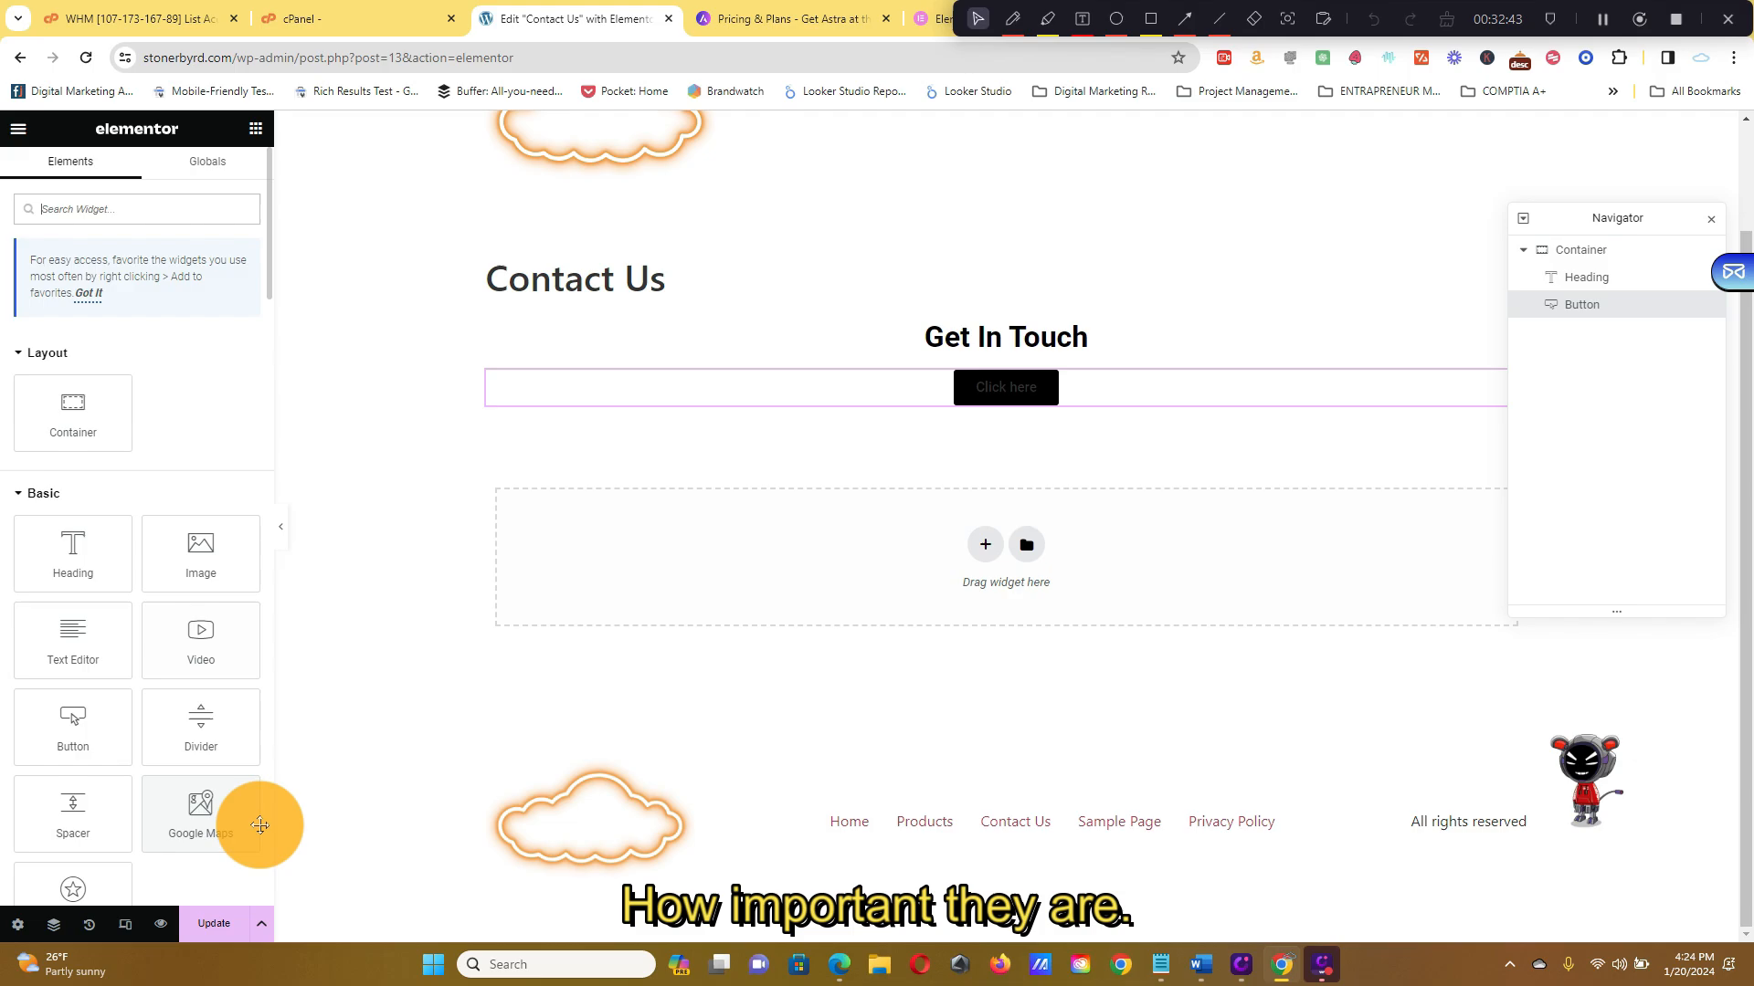
{"action": "scroll", "coordinate": [1005, 367], "scroll_direction": "up", "scroll_amount": 1}
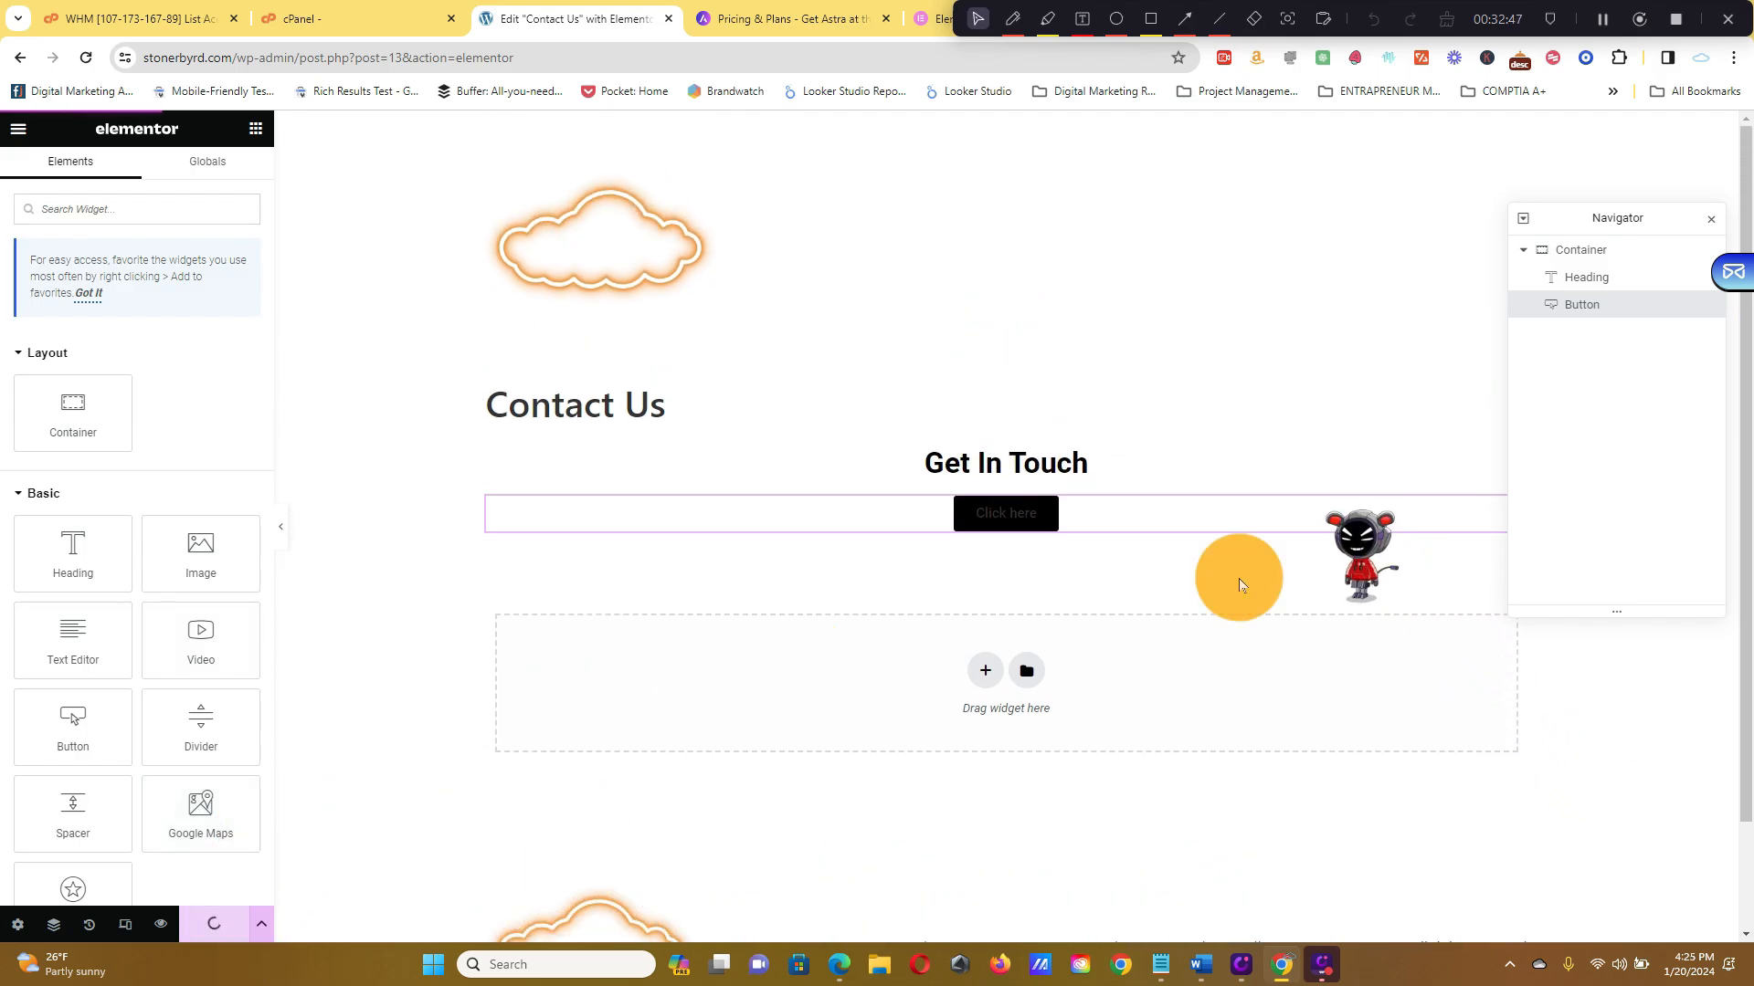
Set the Click here button's text colour to white (#FFFFFF) and Update the Contact Us page
{"action": "left_click", "coordinate": [1005, 513]}
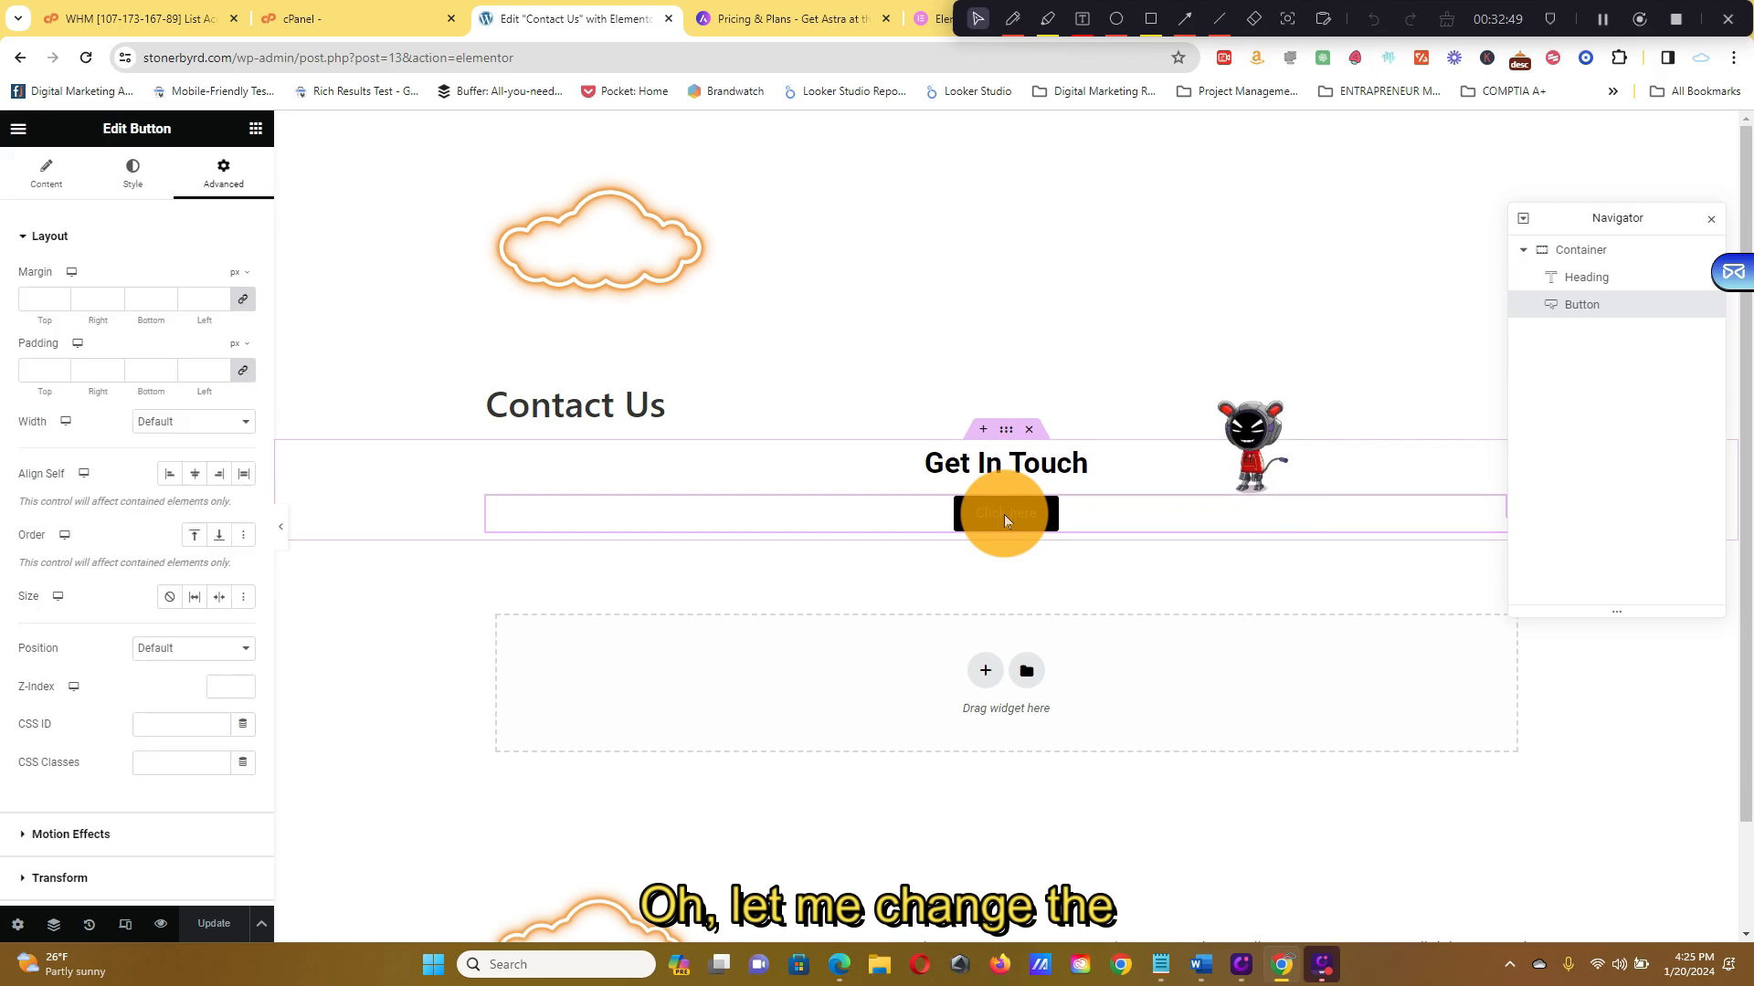
{"action": "left_click", "coordinate": [46, 172]}
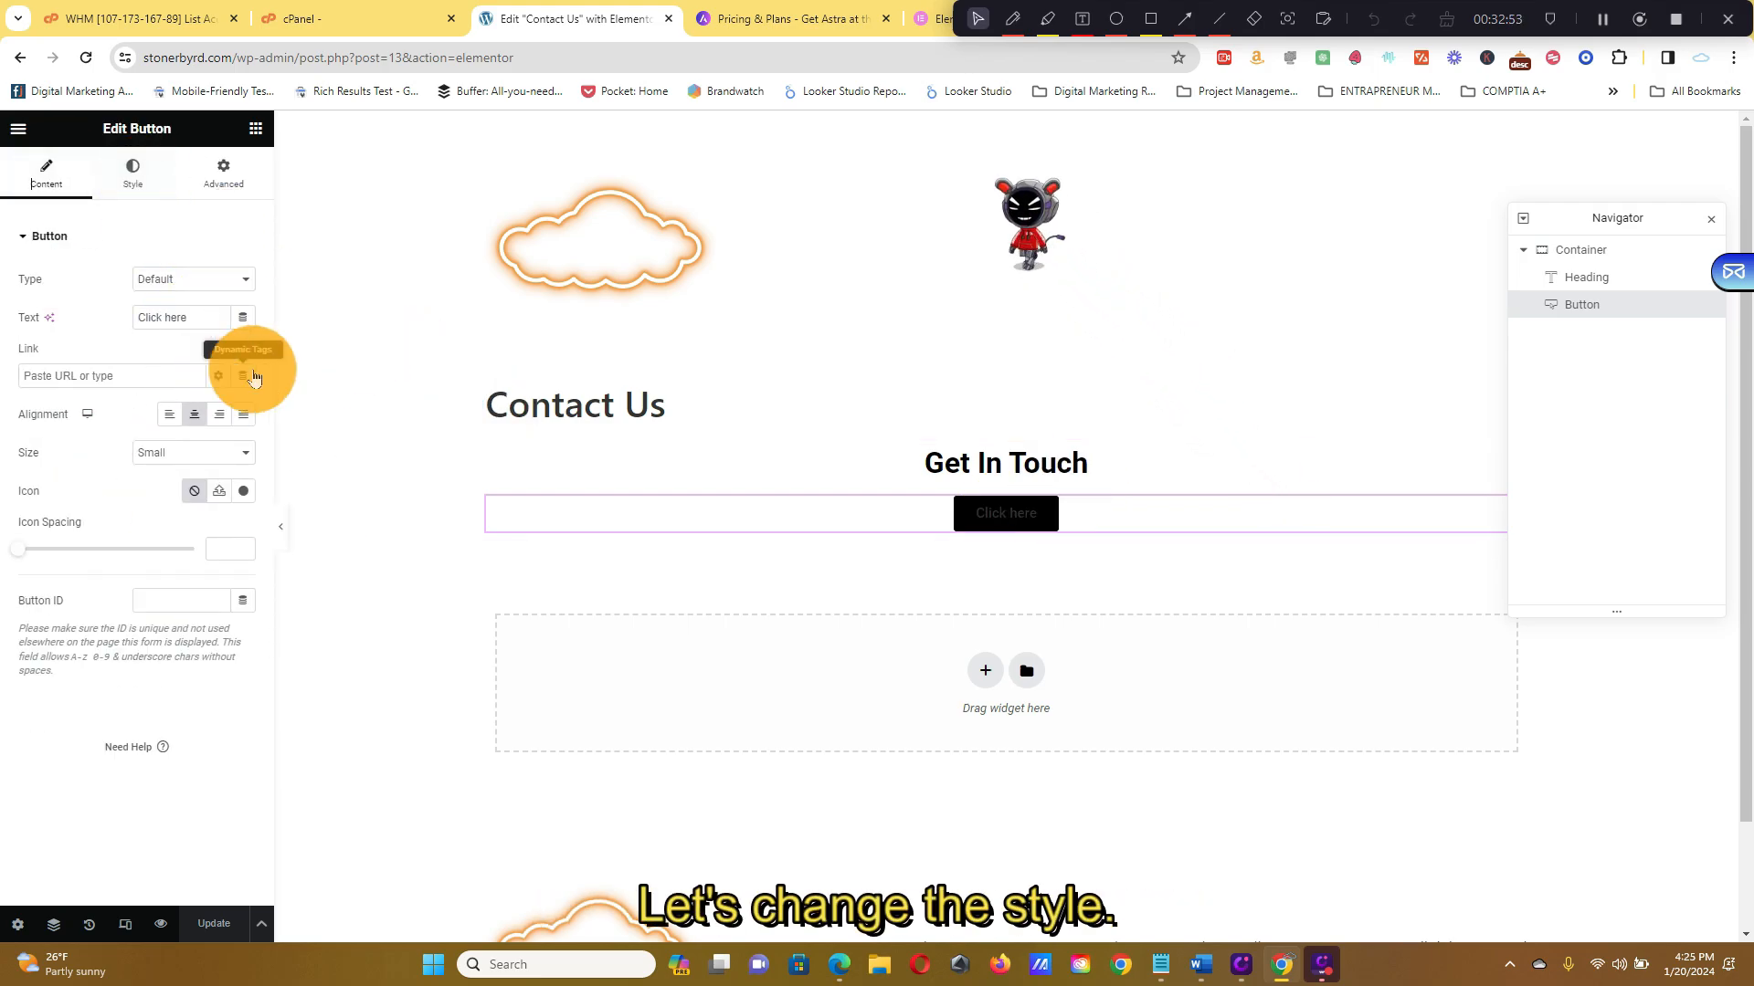
{"action": "left_click", "coordinate": [146, 207]}
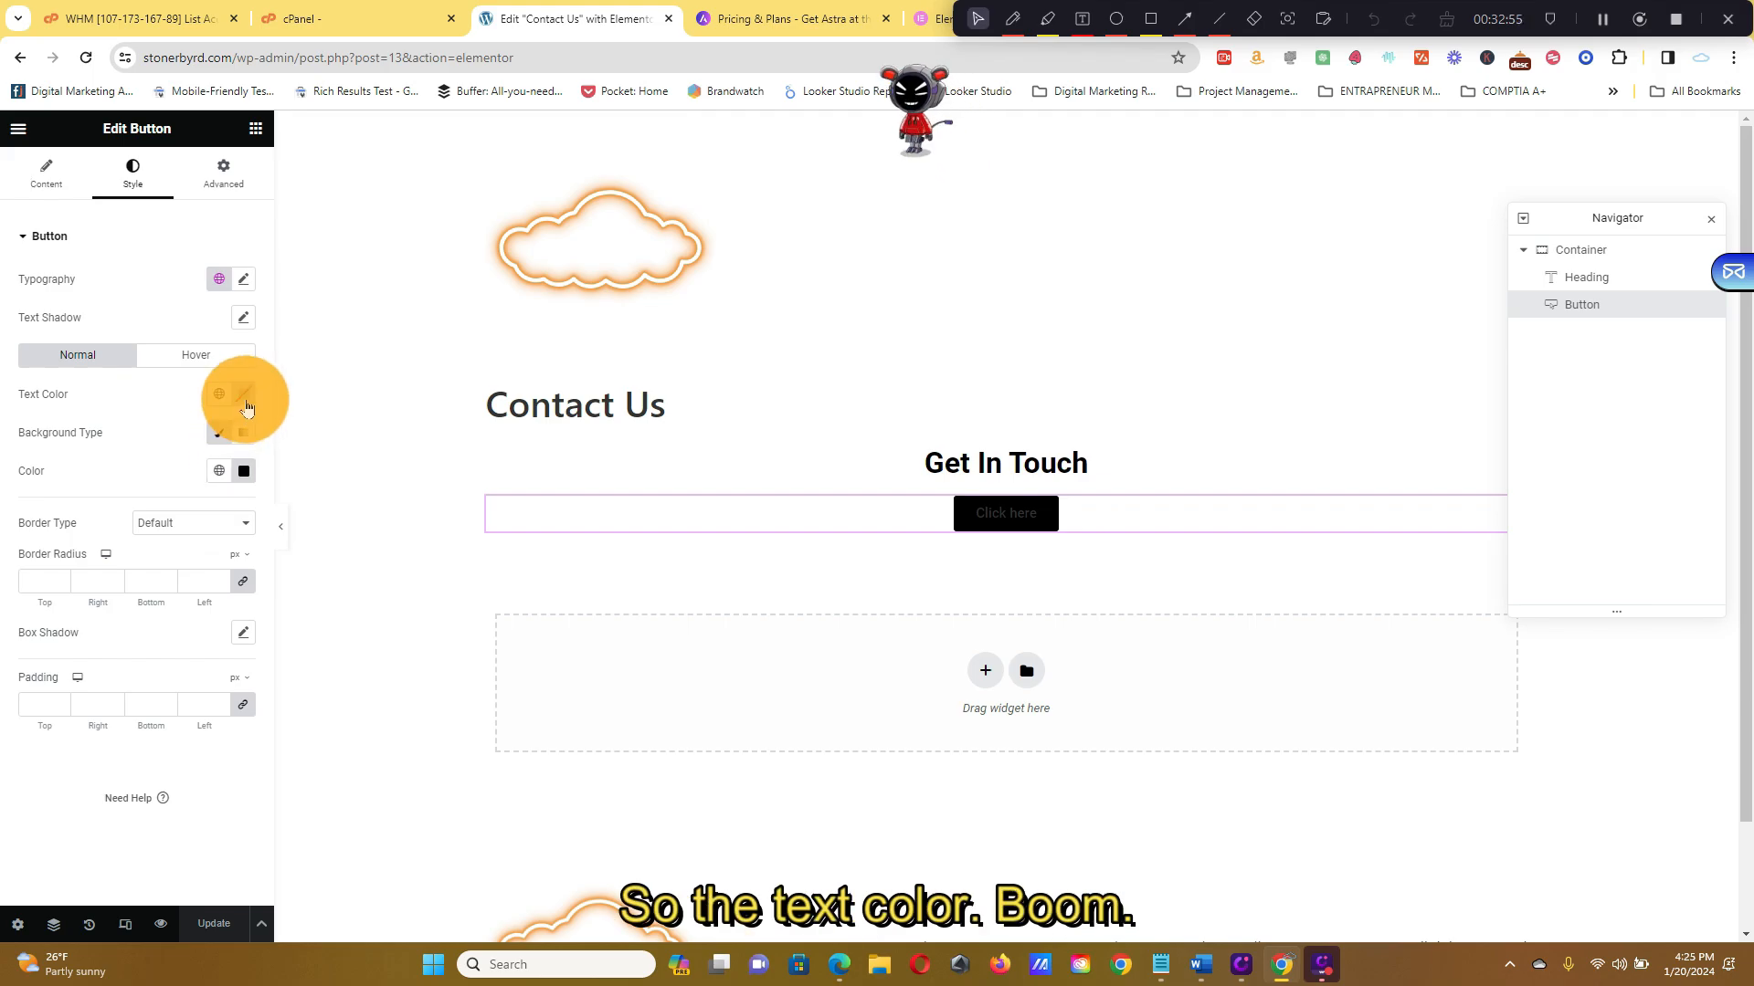
{"action": "left_click", "coordinate": [244, 394]}
{"action": "left_click_drag", "start_coordinate": [211, 537], "coordinate": [69, 398]}
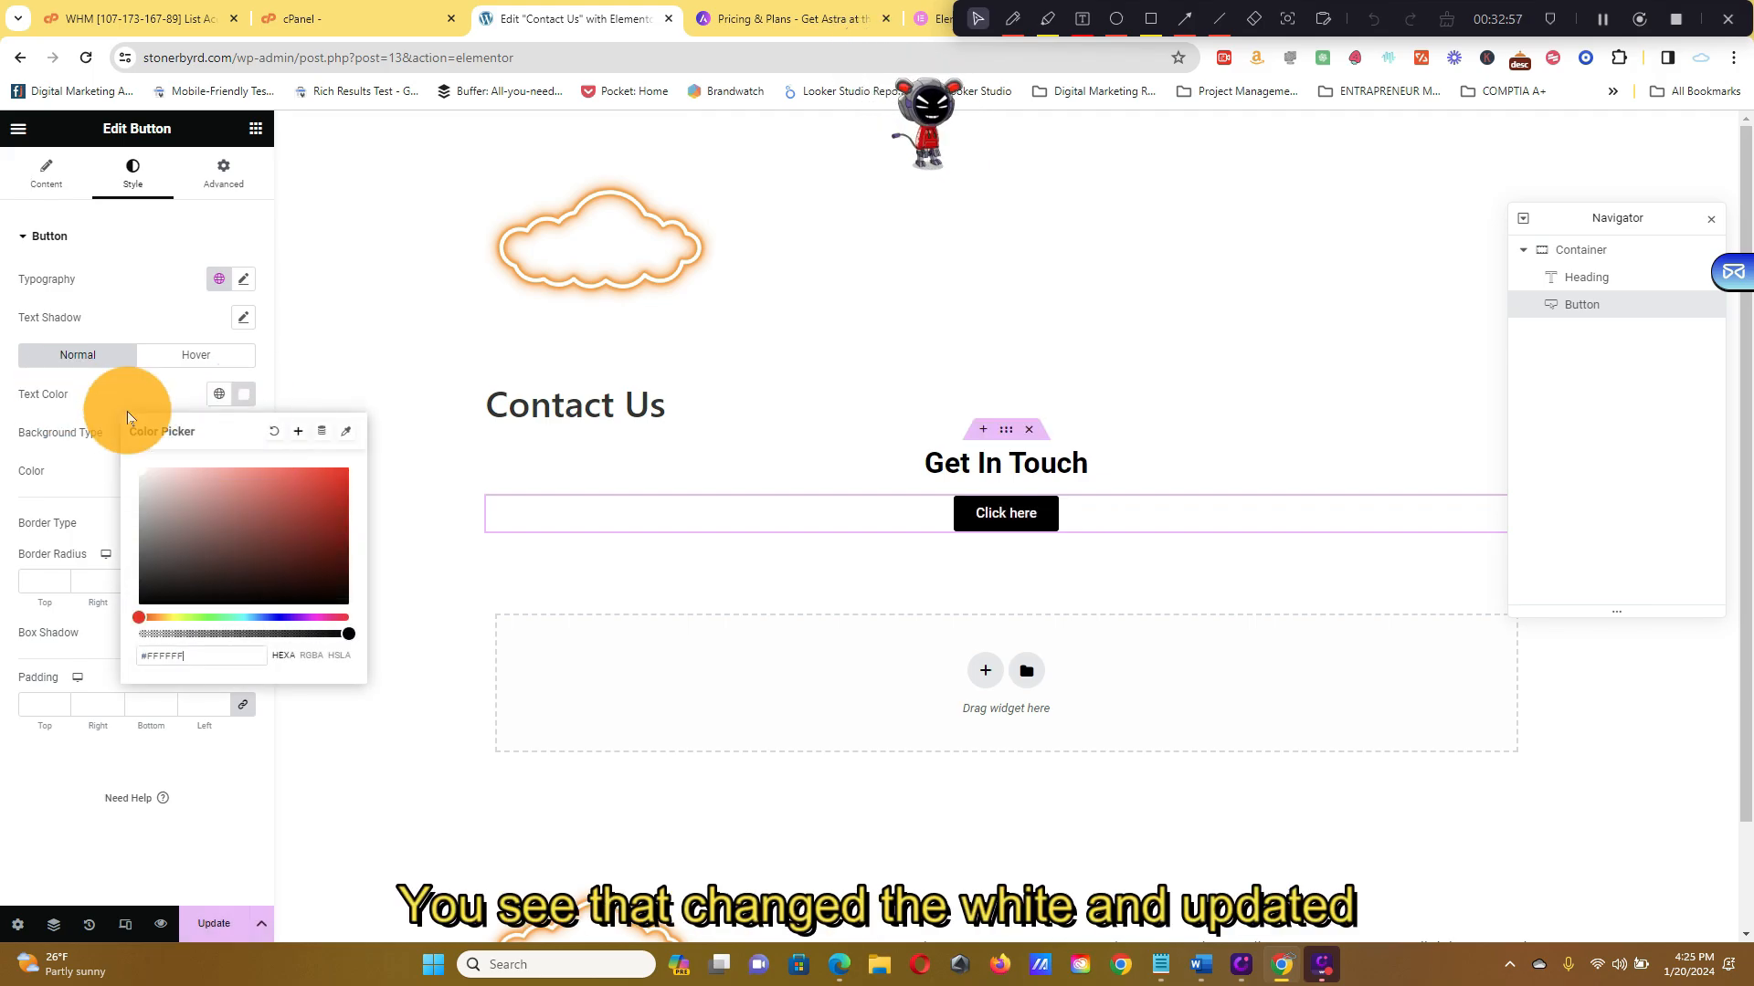
{"action": "left_click", "coordinate": [365, 365]}
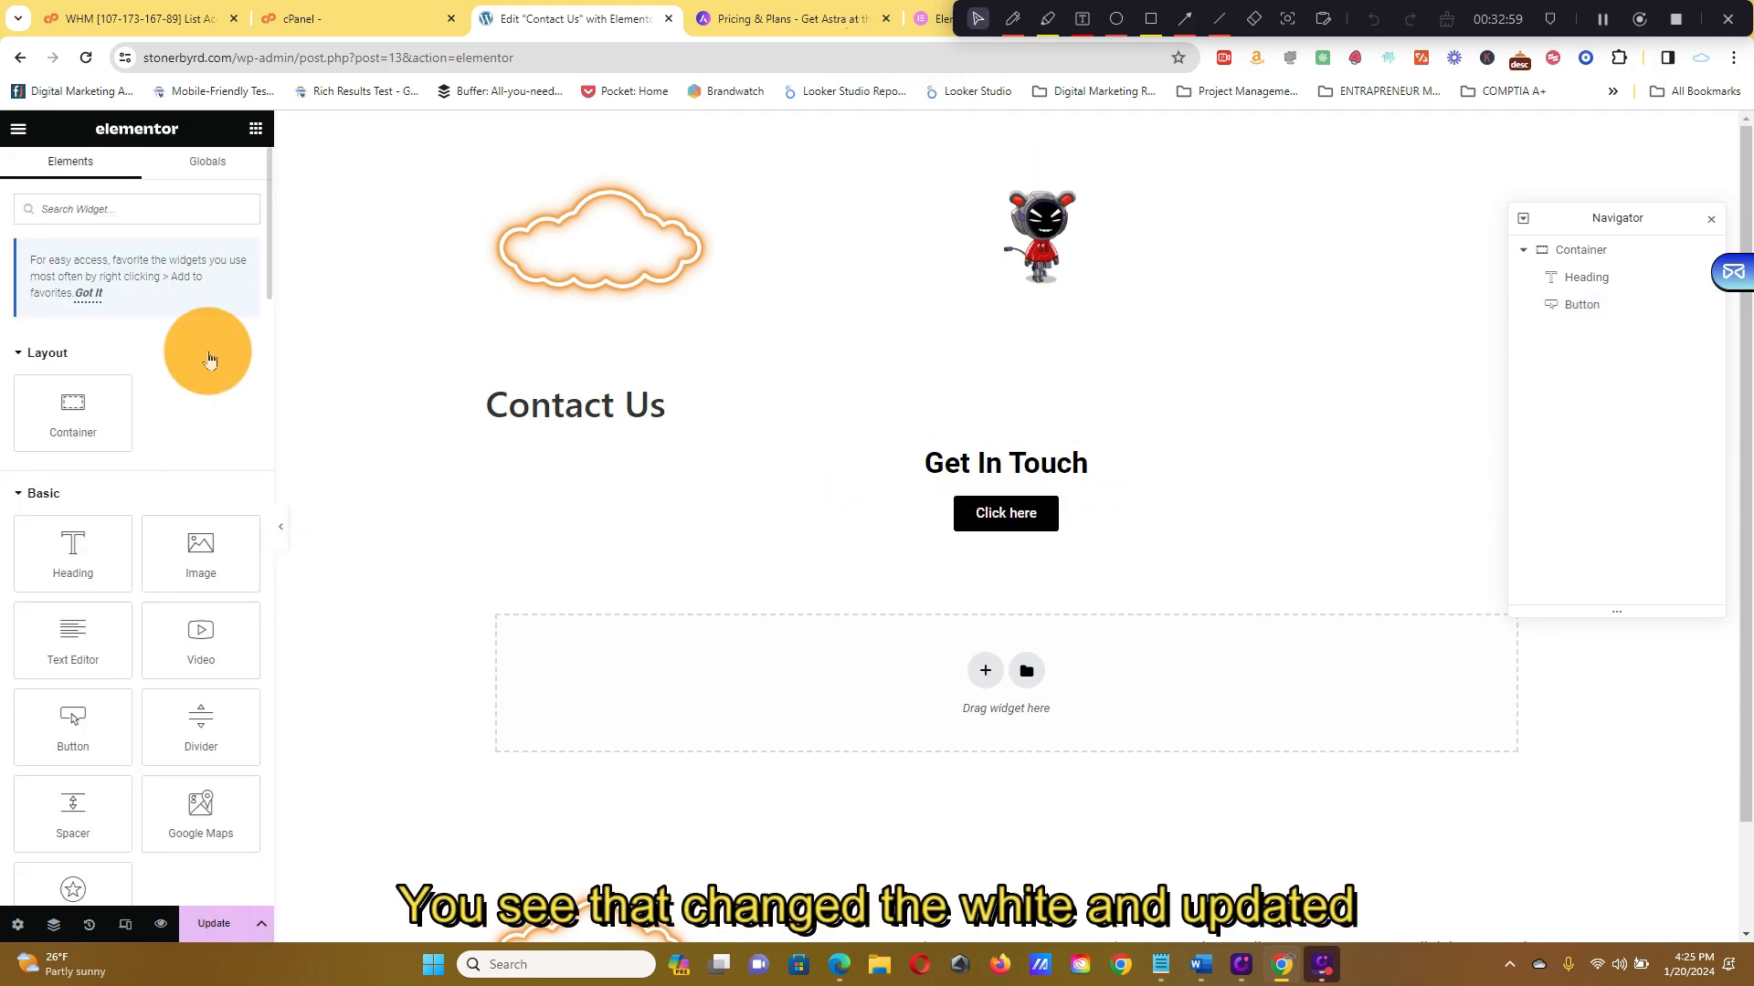
{"action": "left_click", "coordinate": [216, 924]}
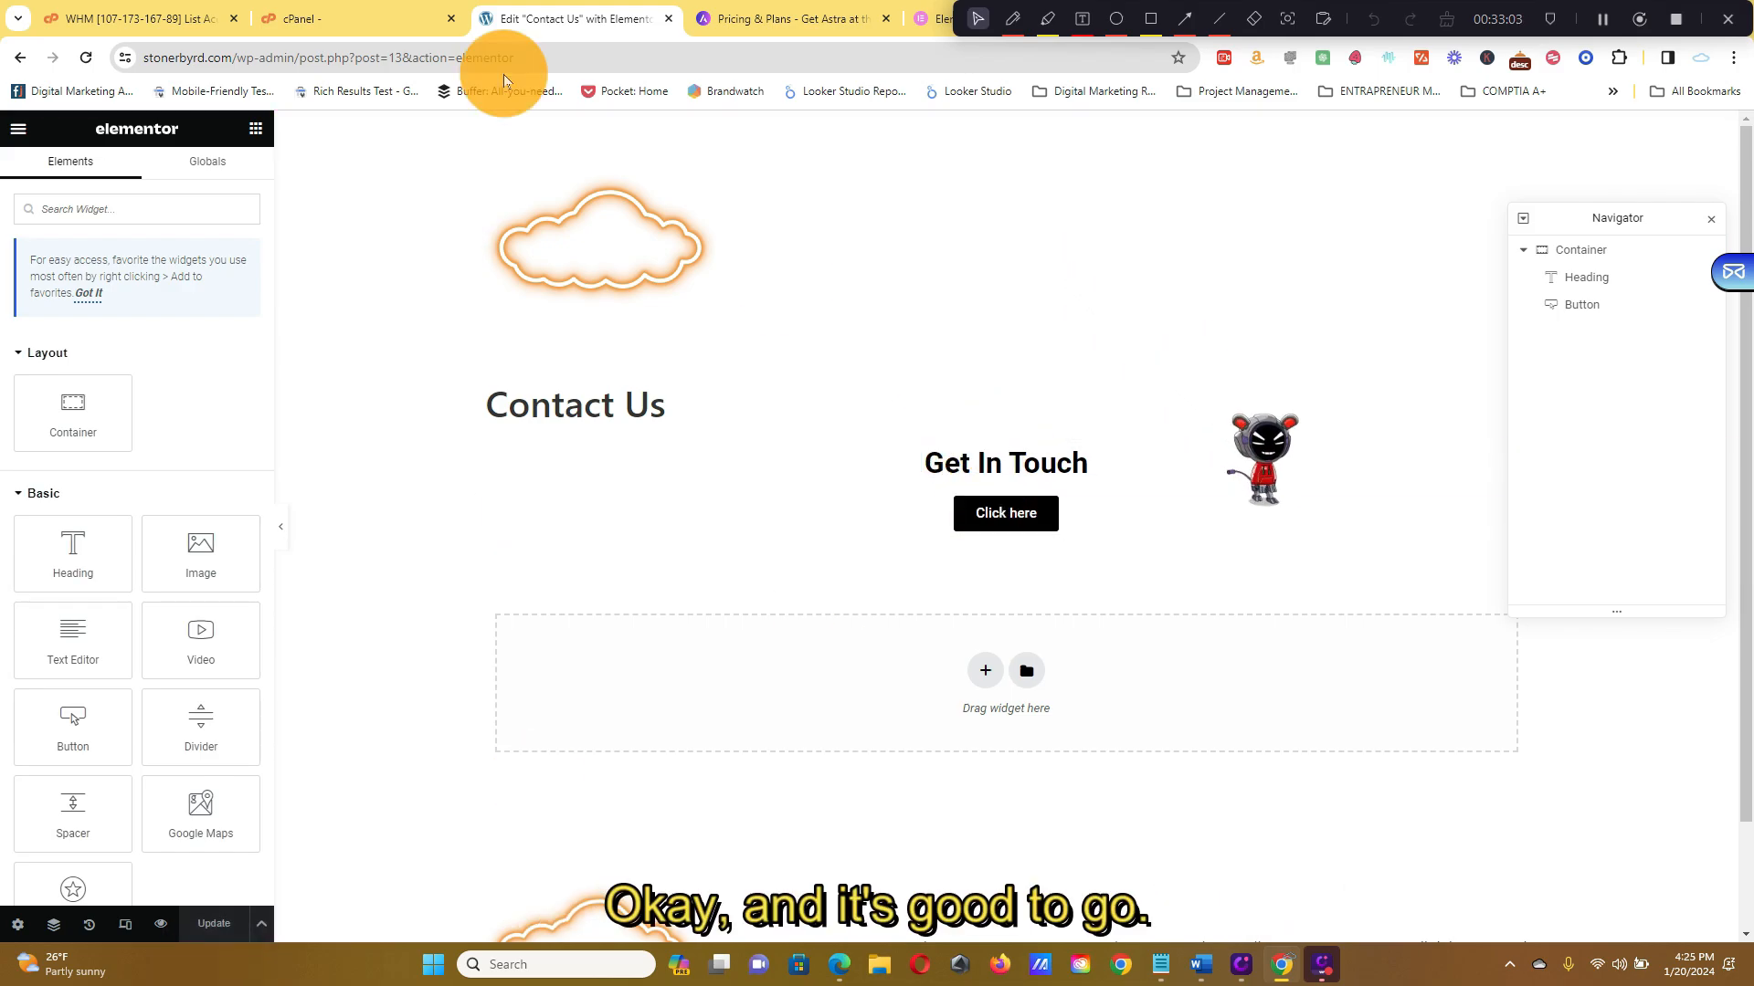
Exit Elementor to the dashboard and go to the All Pages list
{"action": "left_click", "coordinate": [19, 128]}
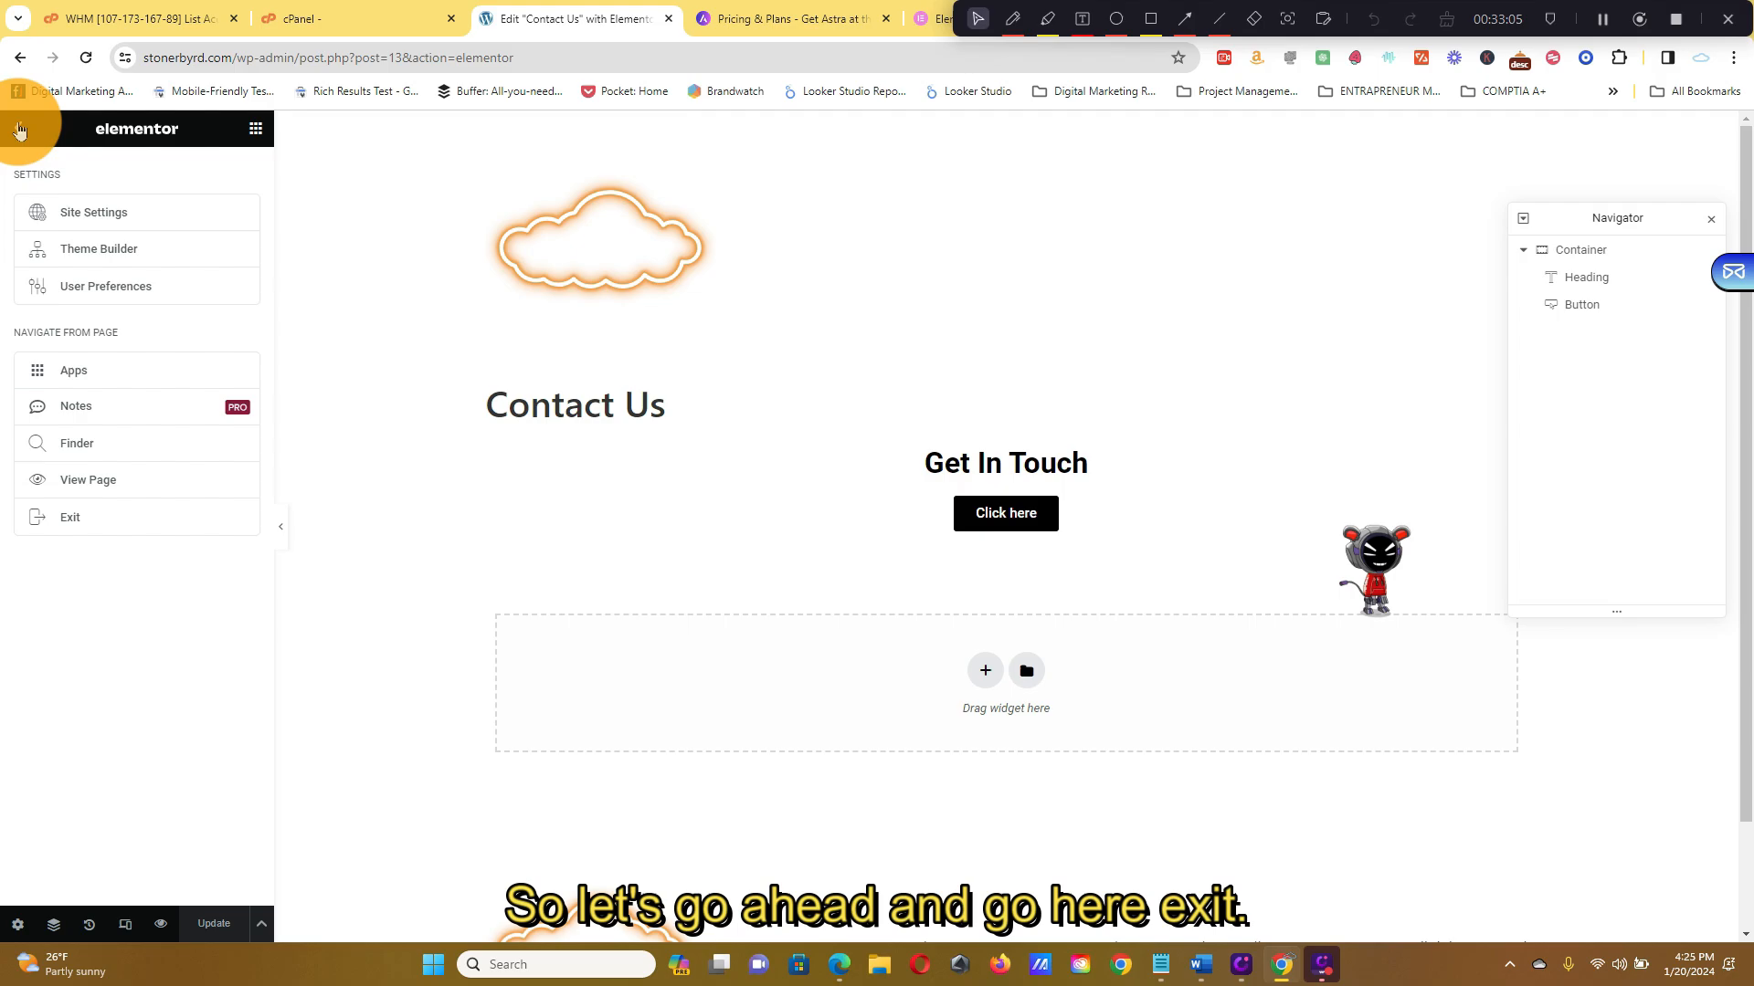
{"action": "left_click", "coordinate": [69, 518]}
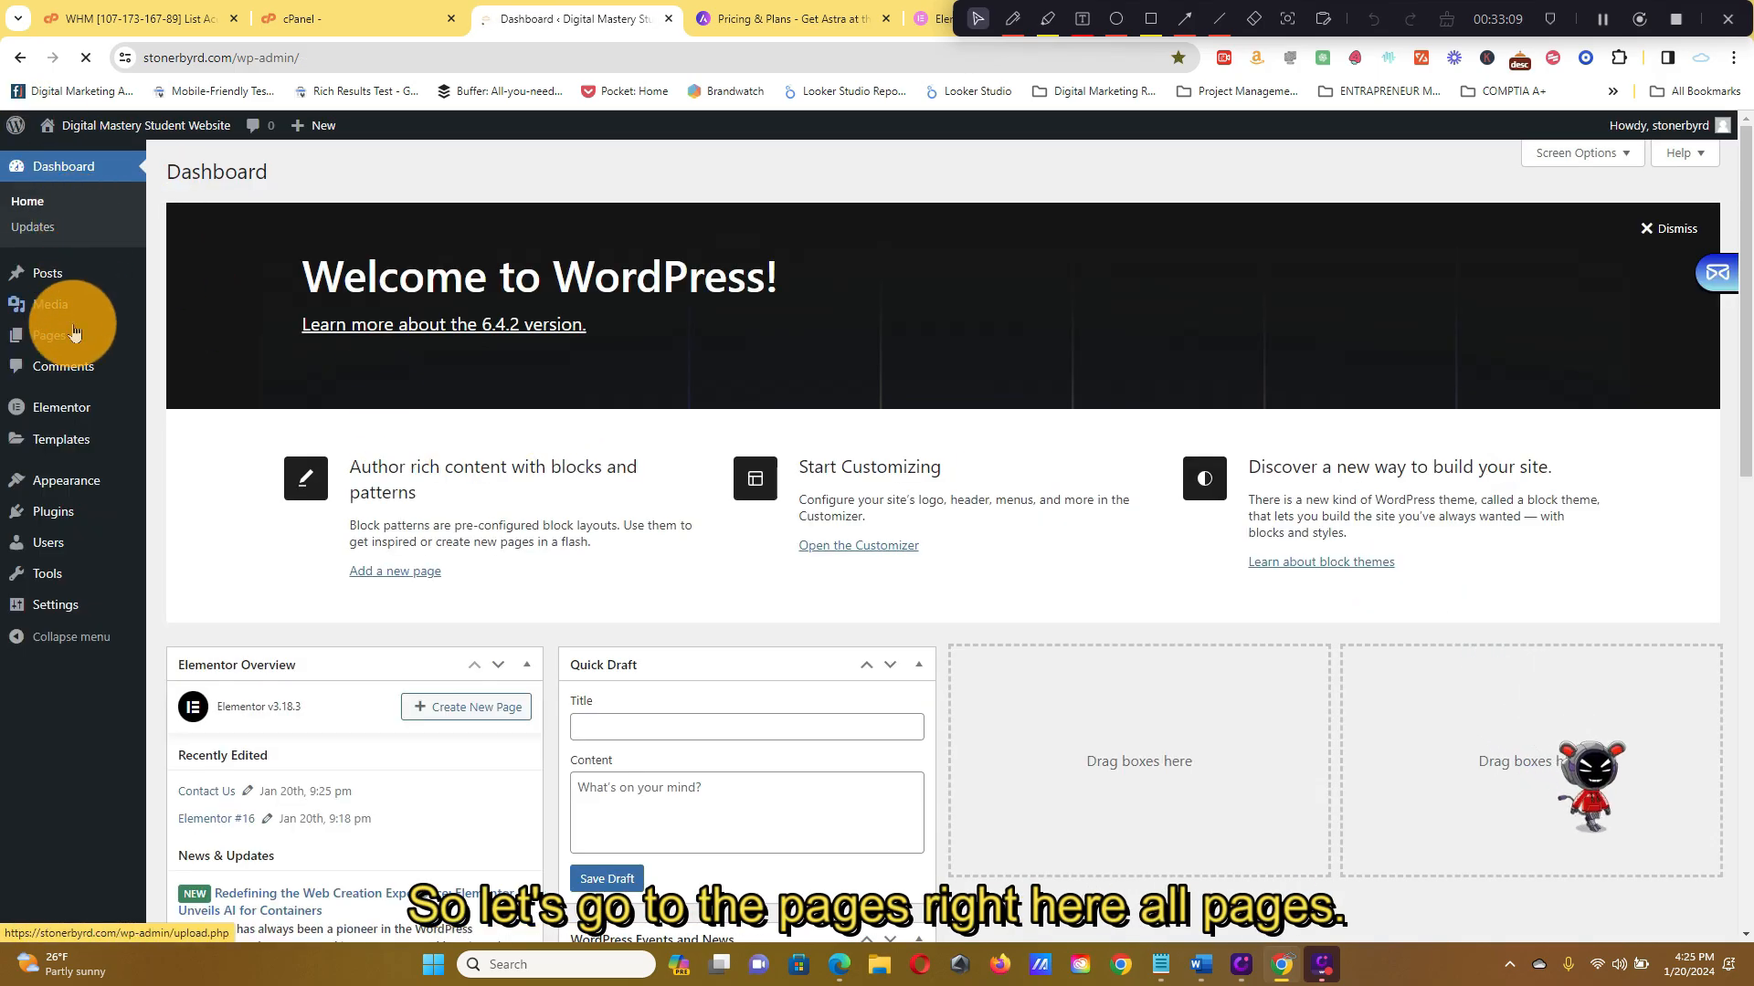
{"action": "mouse_move", "coordinate": [71, 331]}
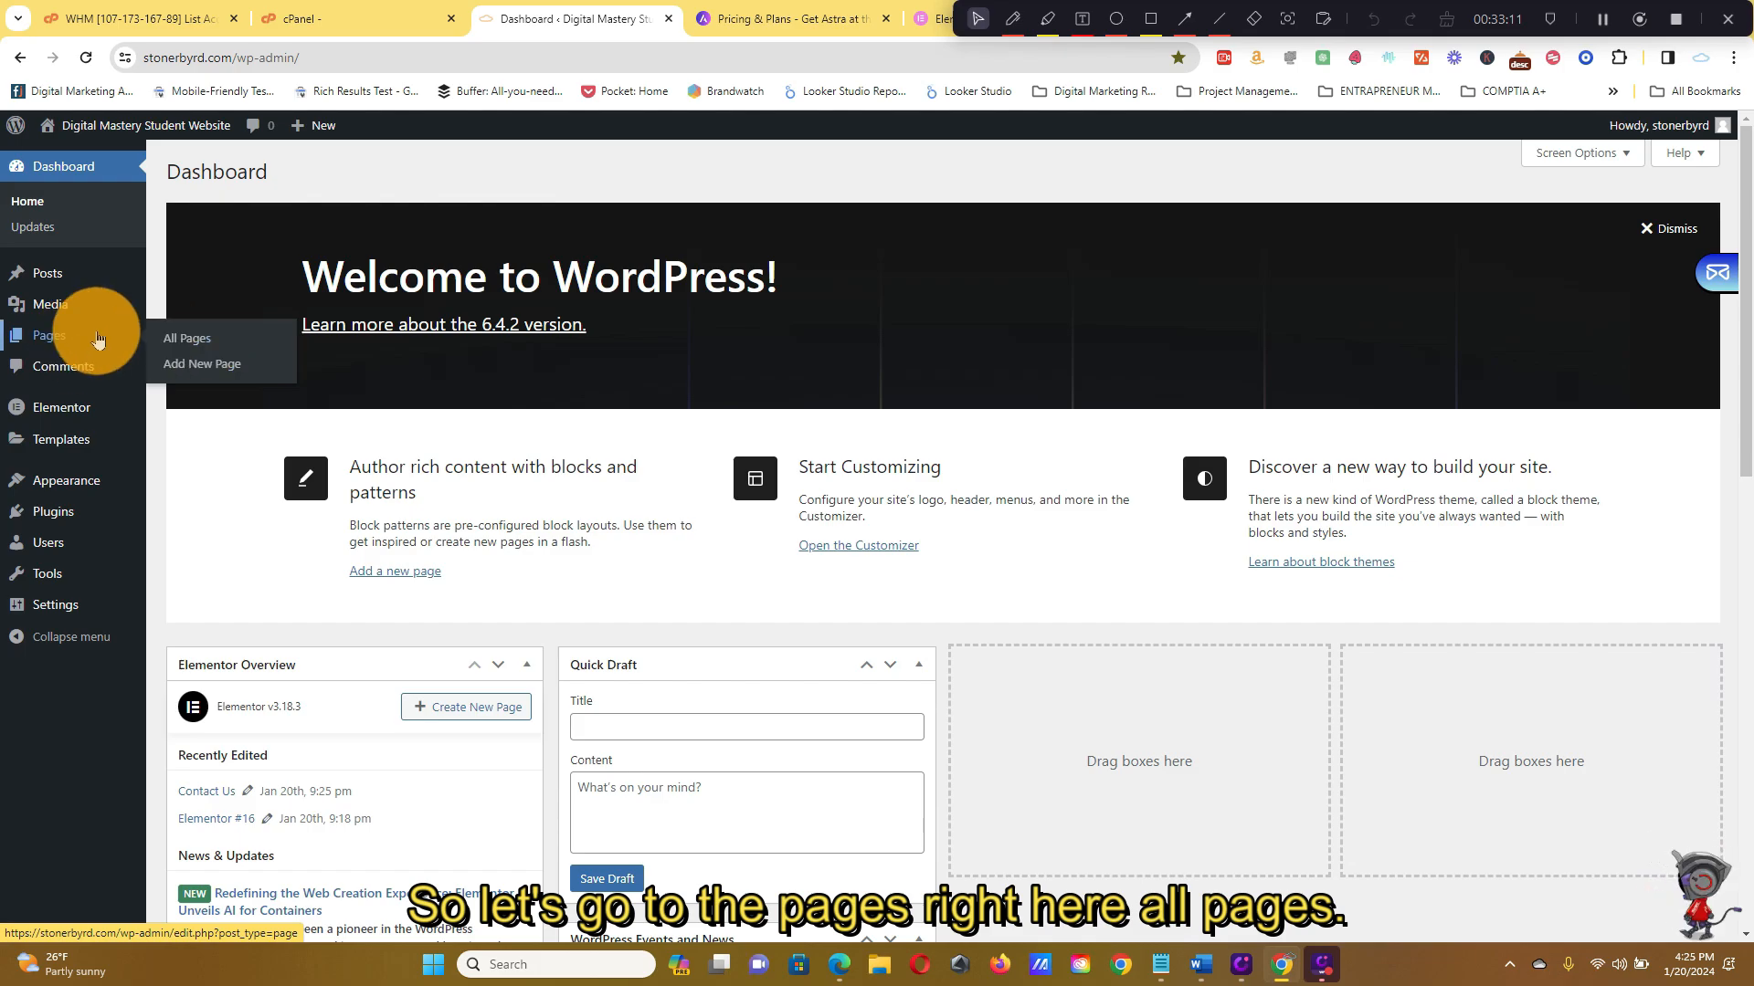
{"action": "left_click", "coordinate": [186, 342]}
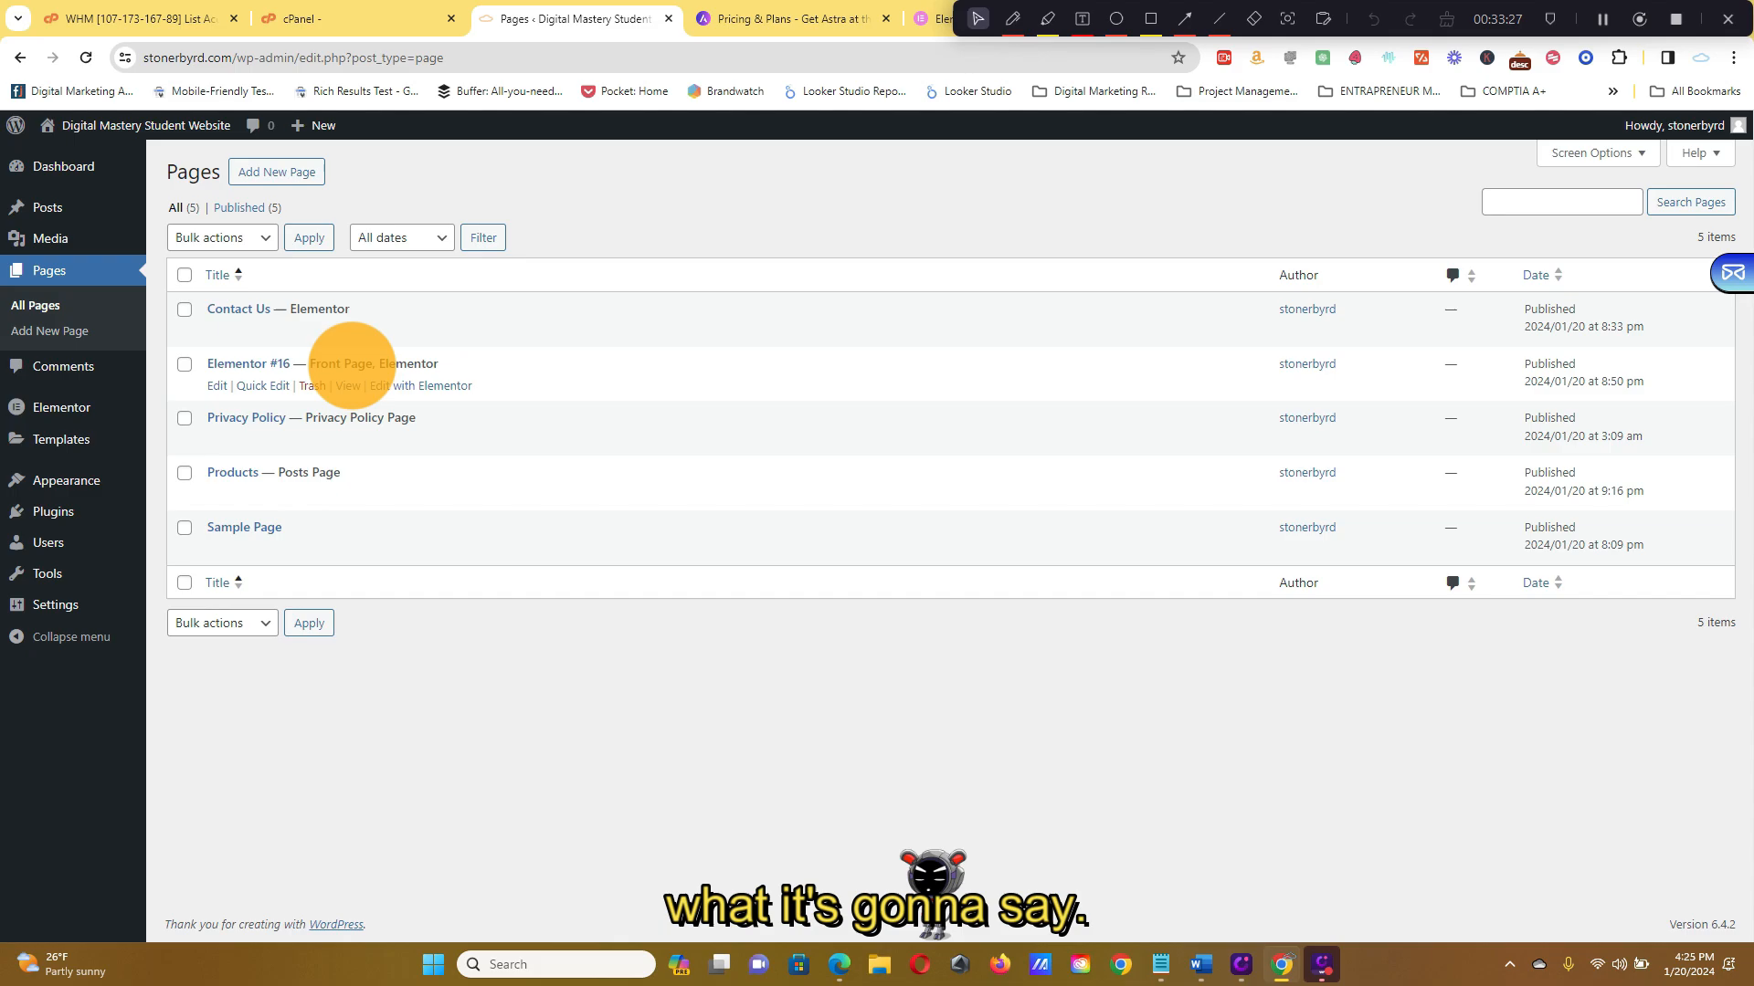
Quick Edit the Elementor #16 page, retitle it 'Home', and Update
{"action": "left_click", "coordinate": [283, 389]}
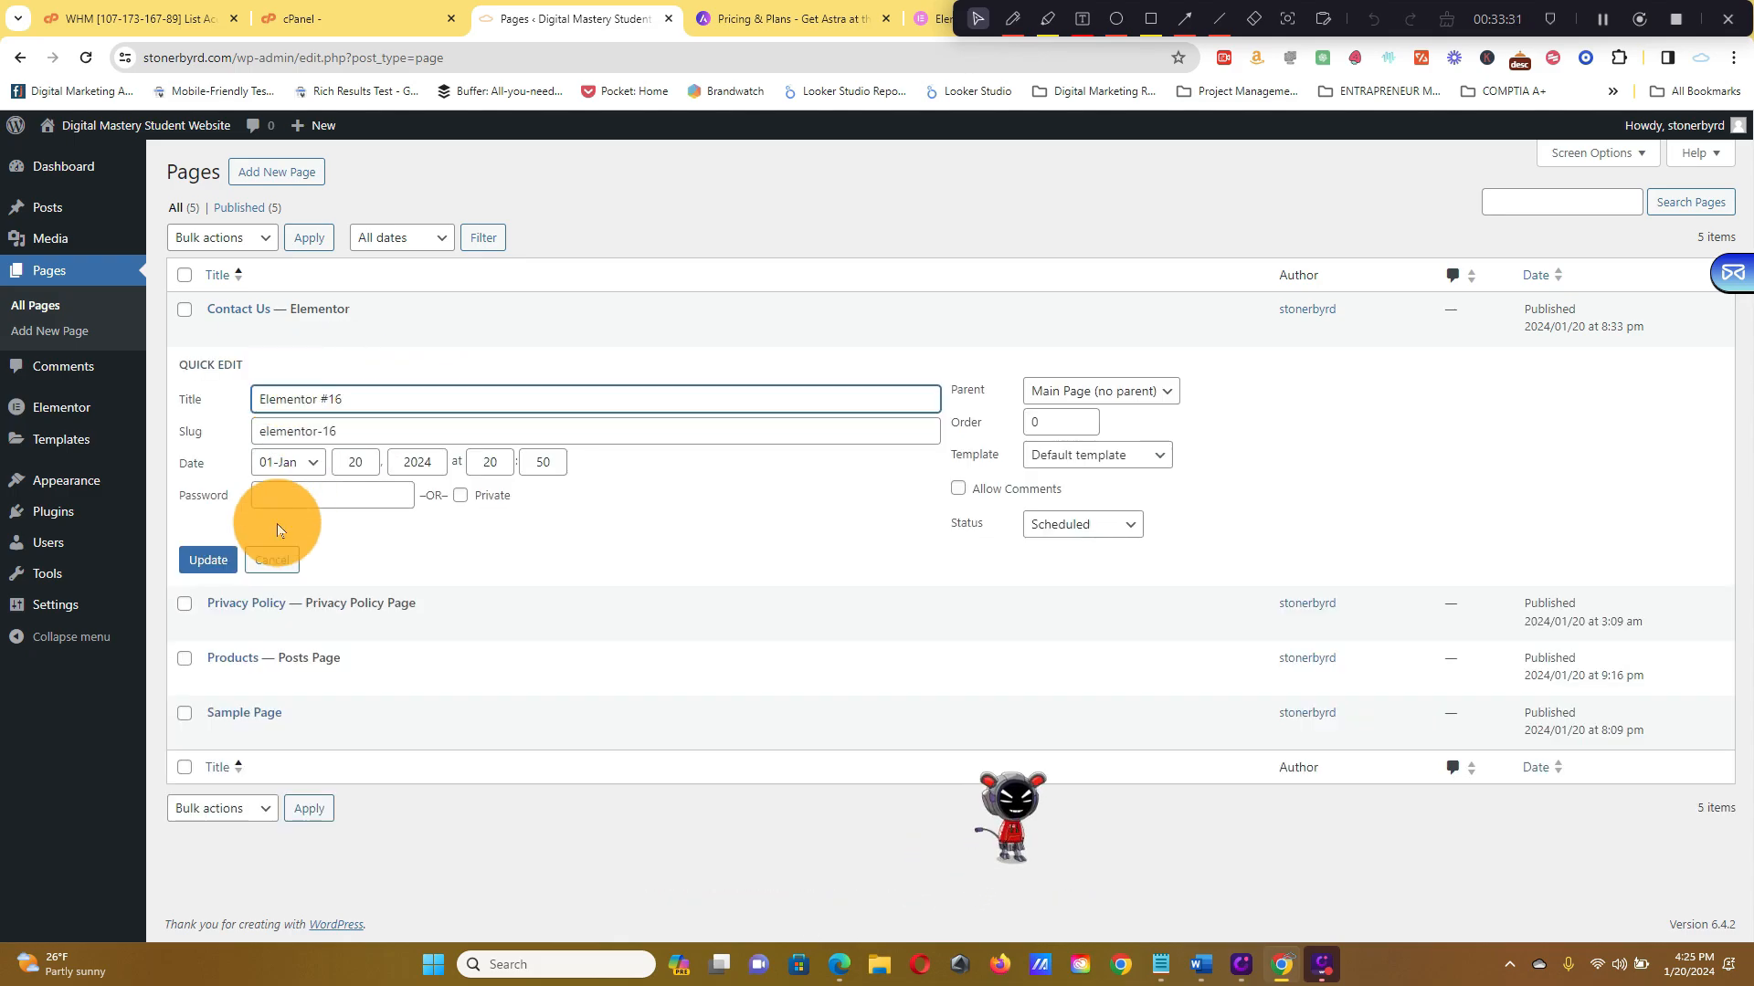
{"action": "triple_click", "coordinate": [363, 402]}
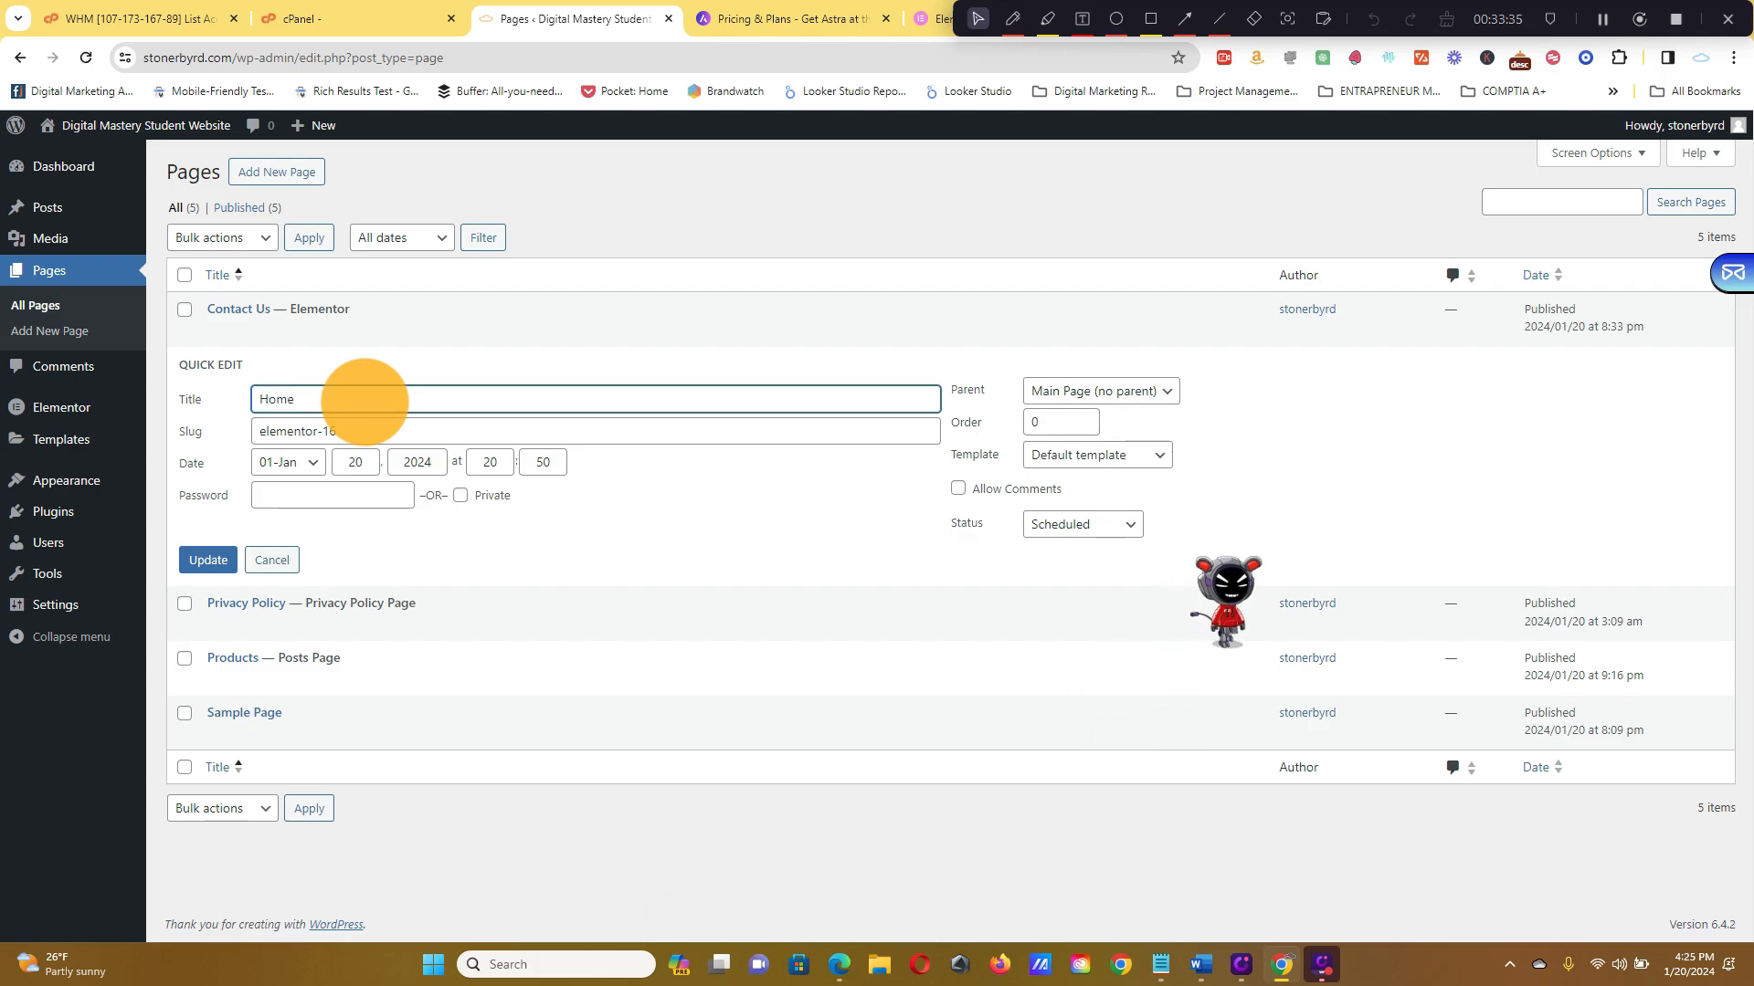
{"action": "left_click", "coordinate": [206, 559]}
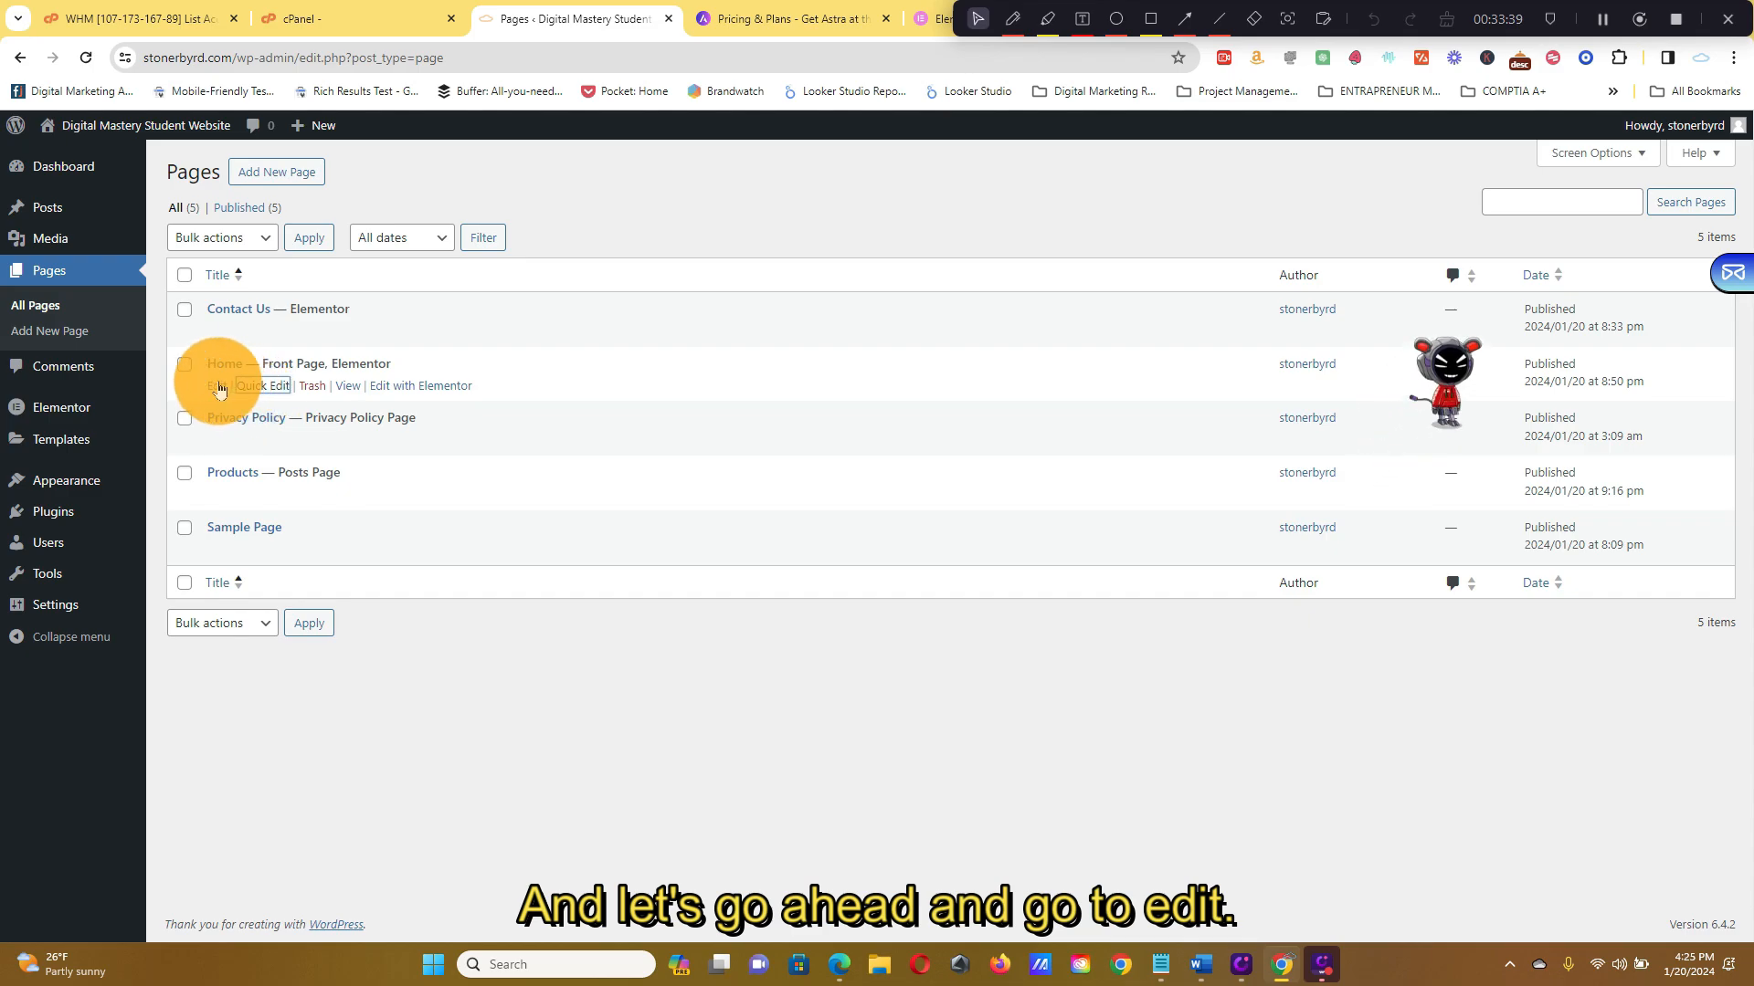
Look over the Home page in the page editor, then return to the Pages list
{"action": "left_click", "coordinate": [219, 388]}
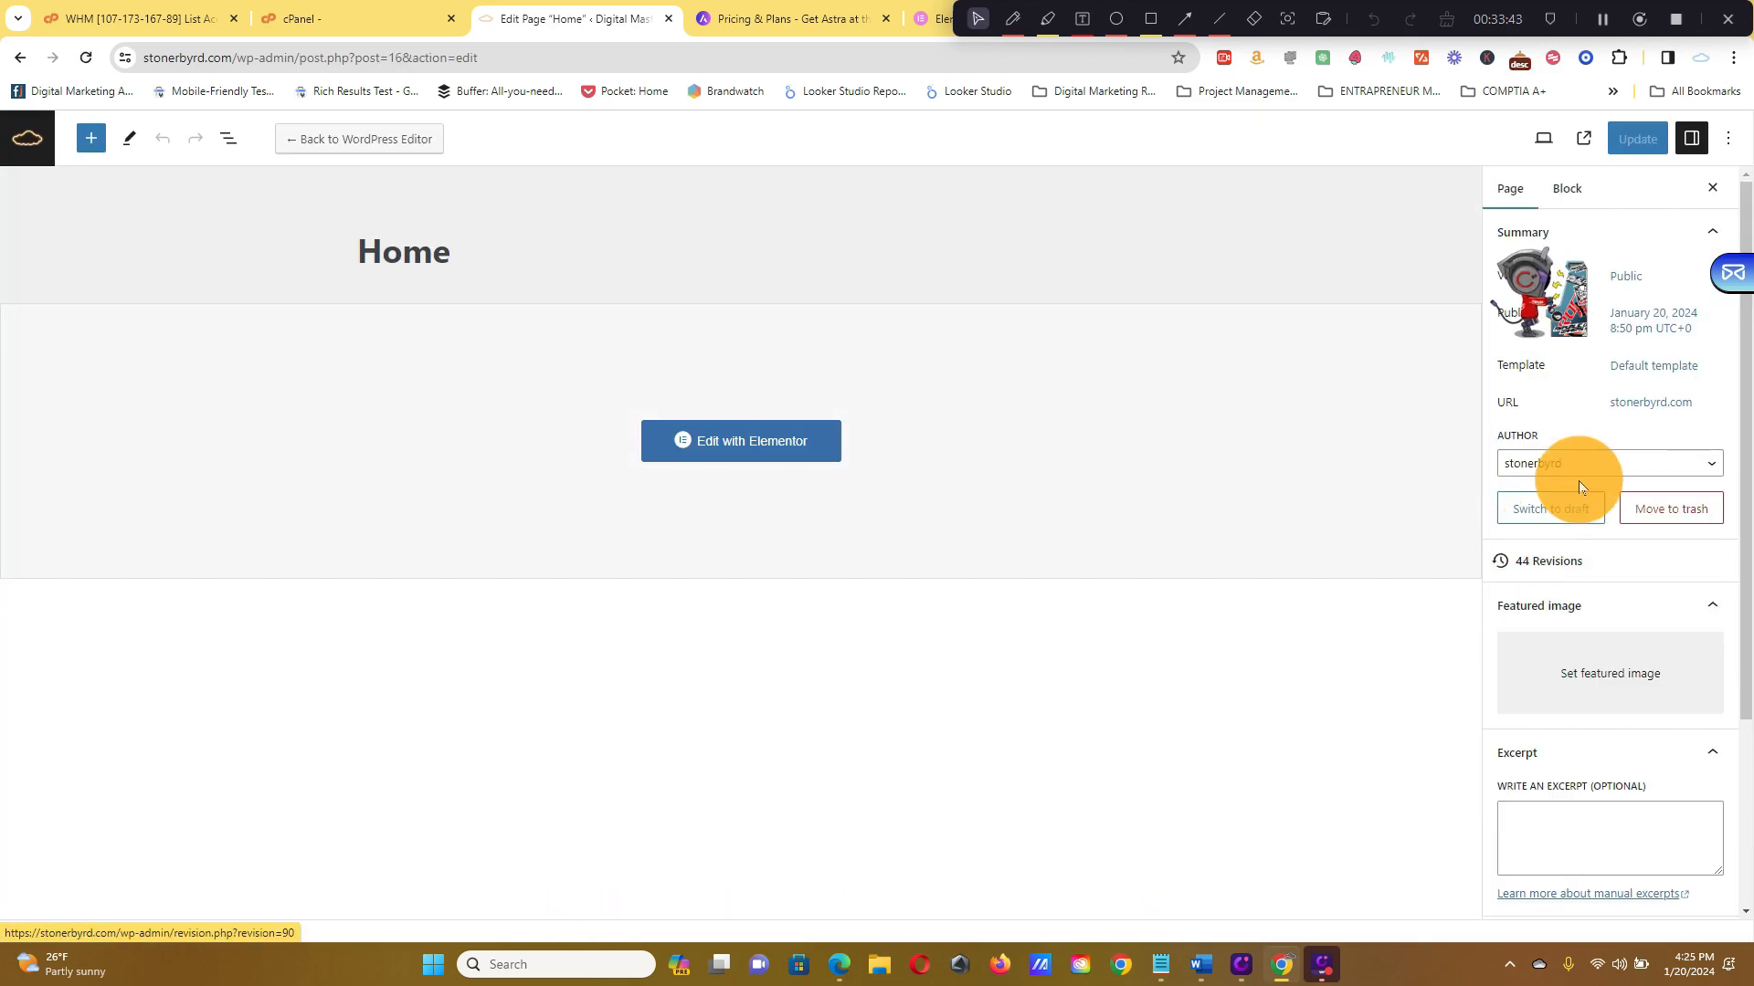
{"action": "scroll", "coordinate": [1708, 407], "scroll_direction": "down", "scroll_amount": 3}
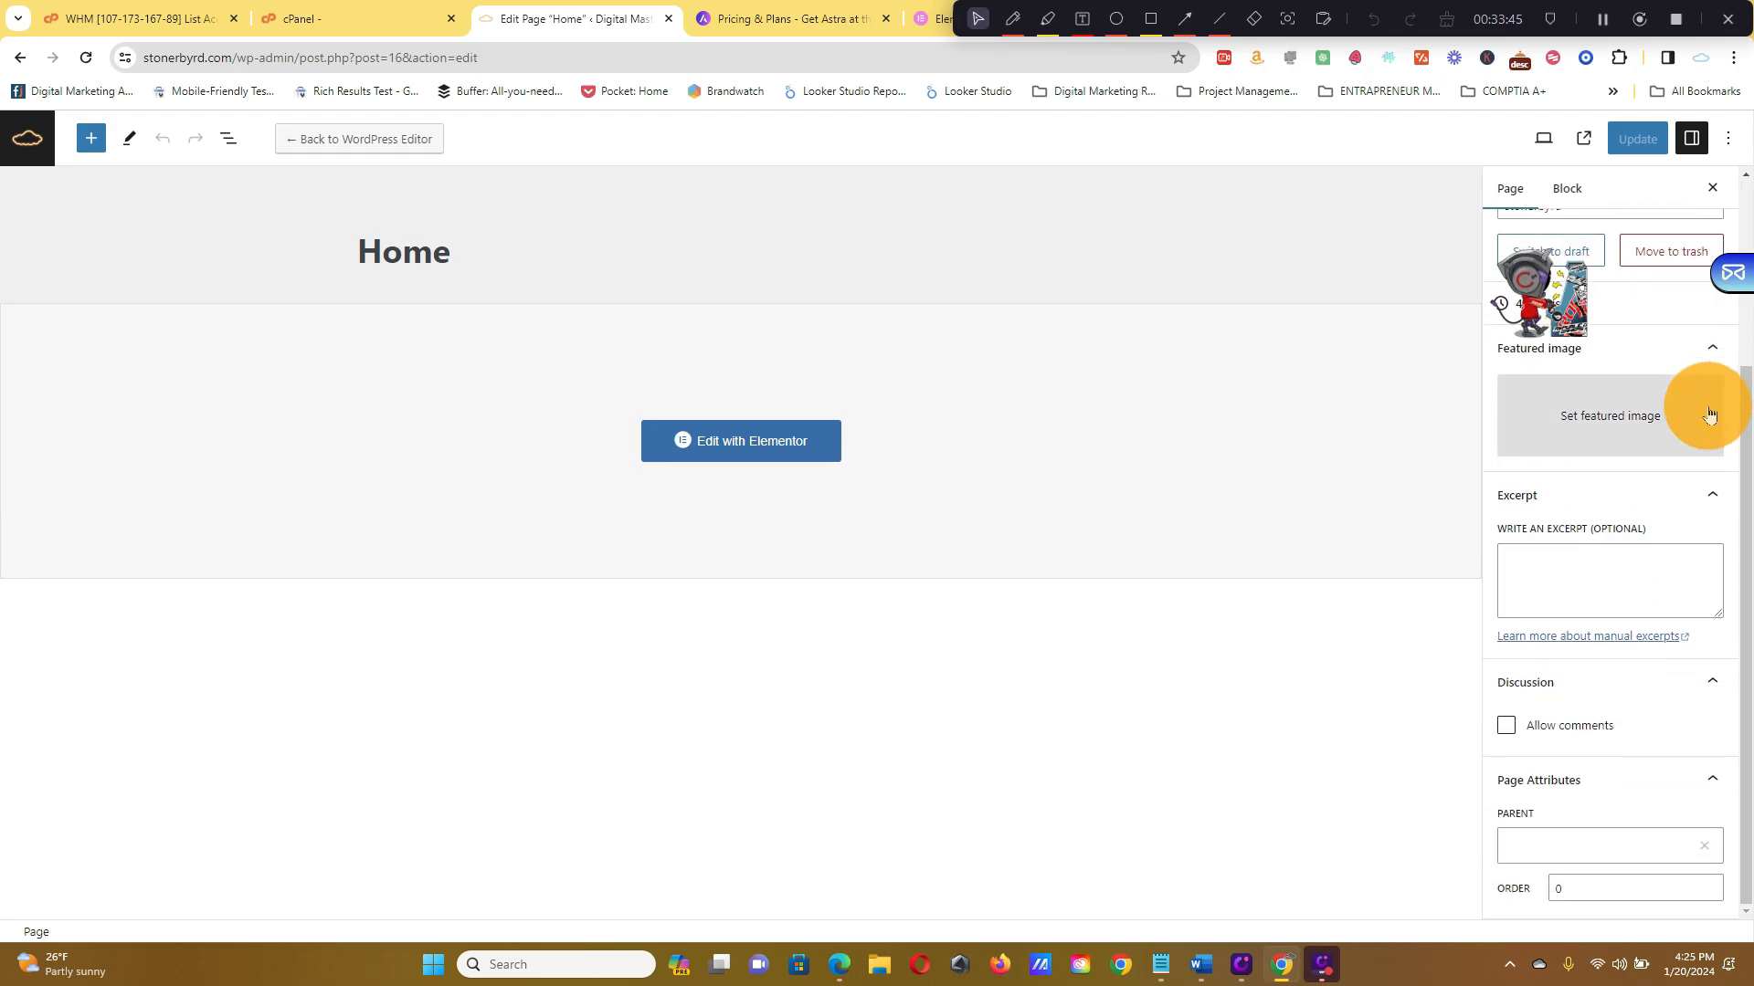
{"action": "scroll", "coordinate": [1708, 416], "scroll_direction": "up", "scroll_amount": 1}
{"action": "scroll", "coordinate": [1574, 317], "scroll_direction": "up", "scroll_amount": 3}
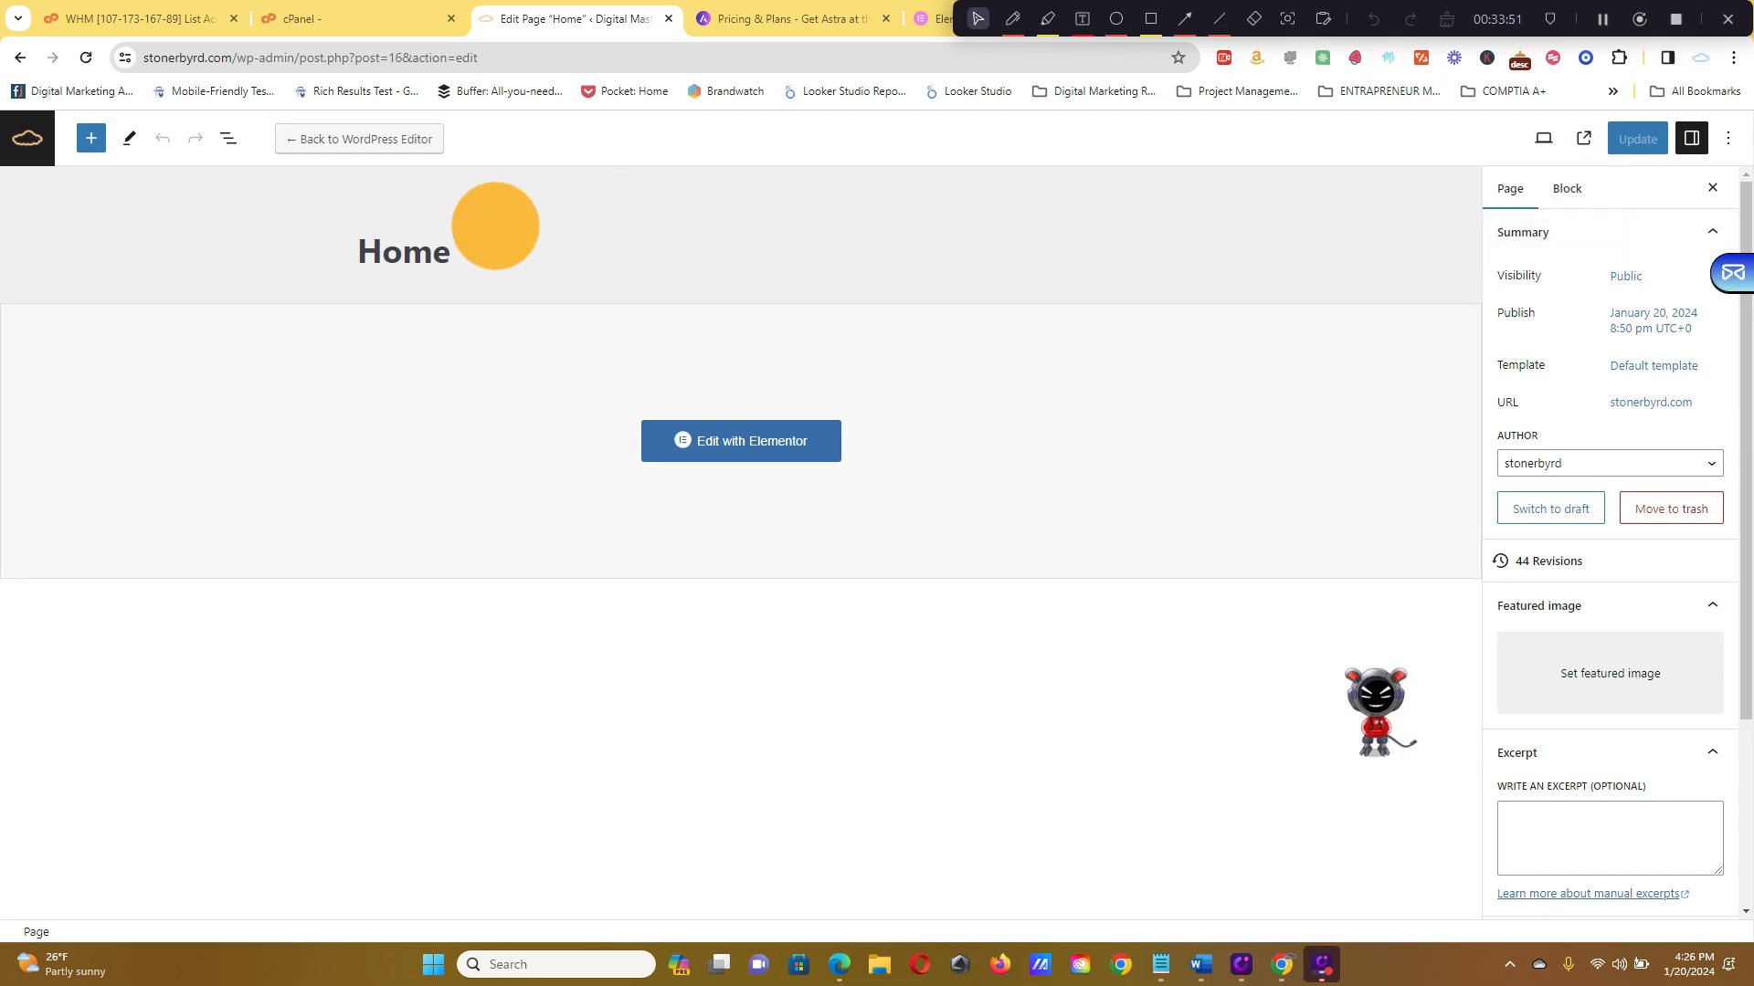
{"action": "left_click", "coordinate": [55, 134]}
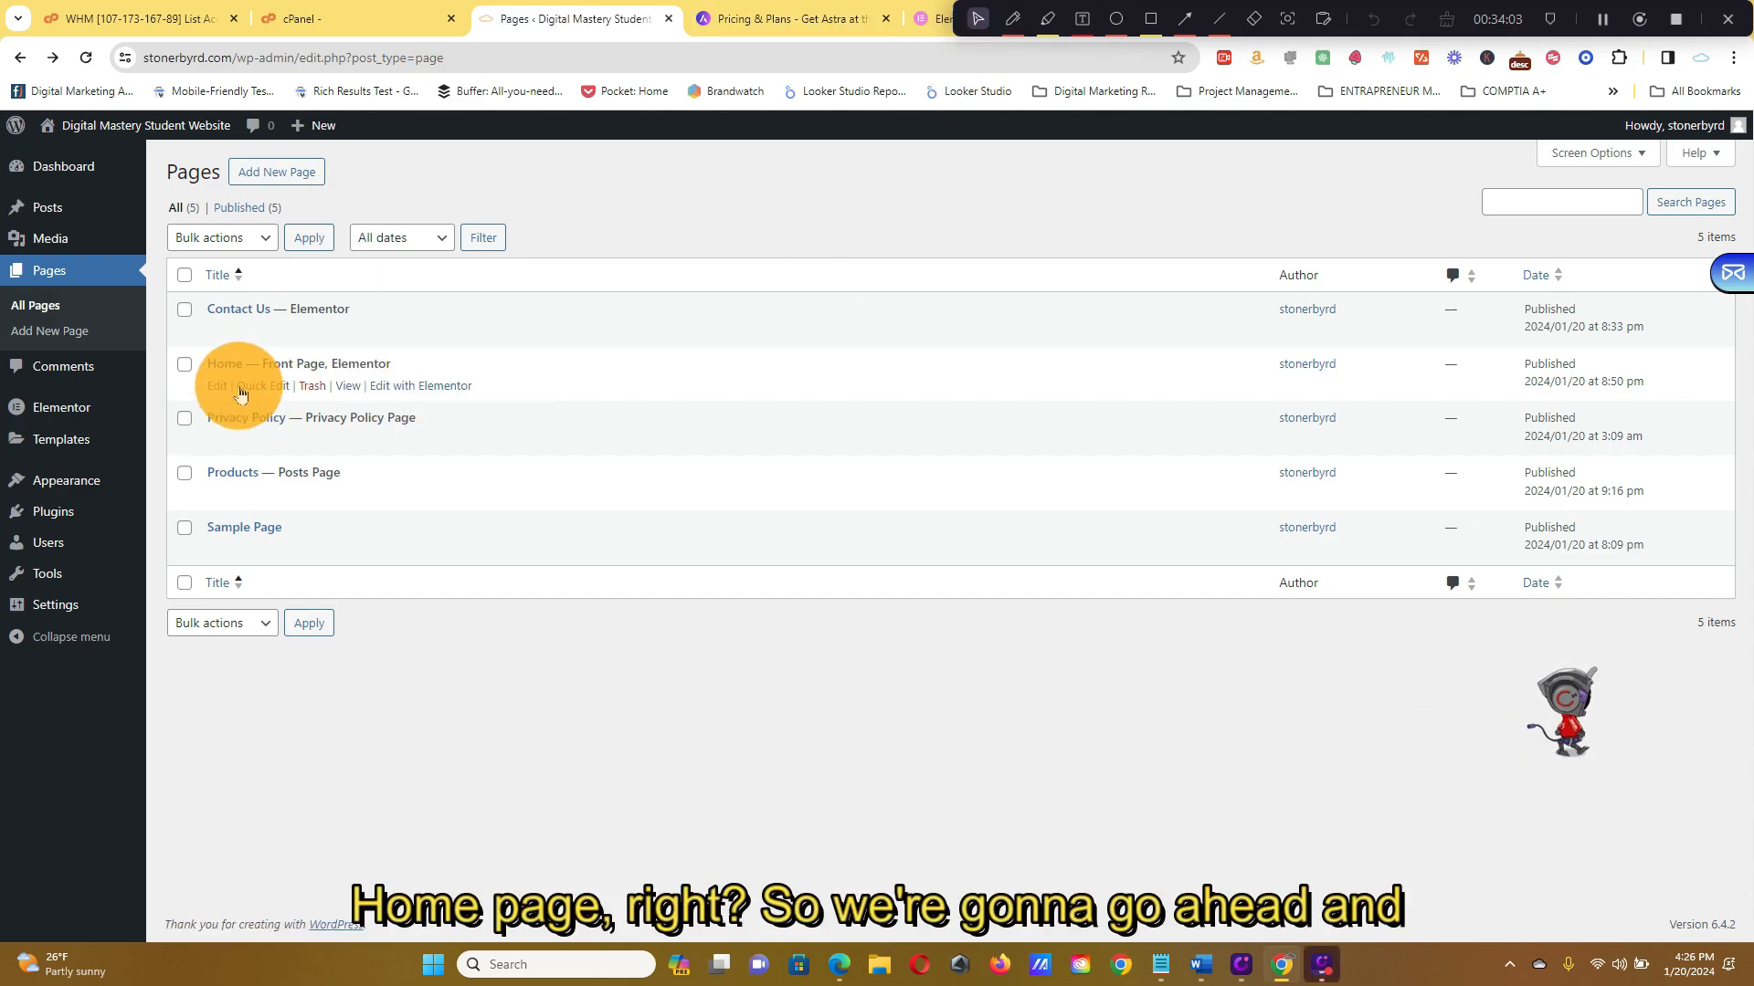
Quick Edit the Home page, clear its Title field, and Update
{"action": "left_click", "coordinate": [250, 391]}
{"action": "double_click", "coordinate": [300, 398]}
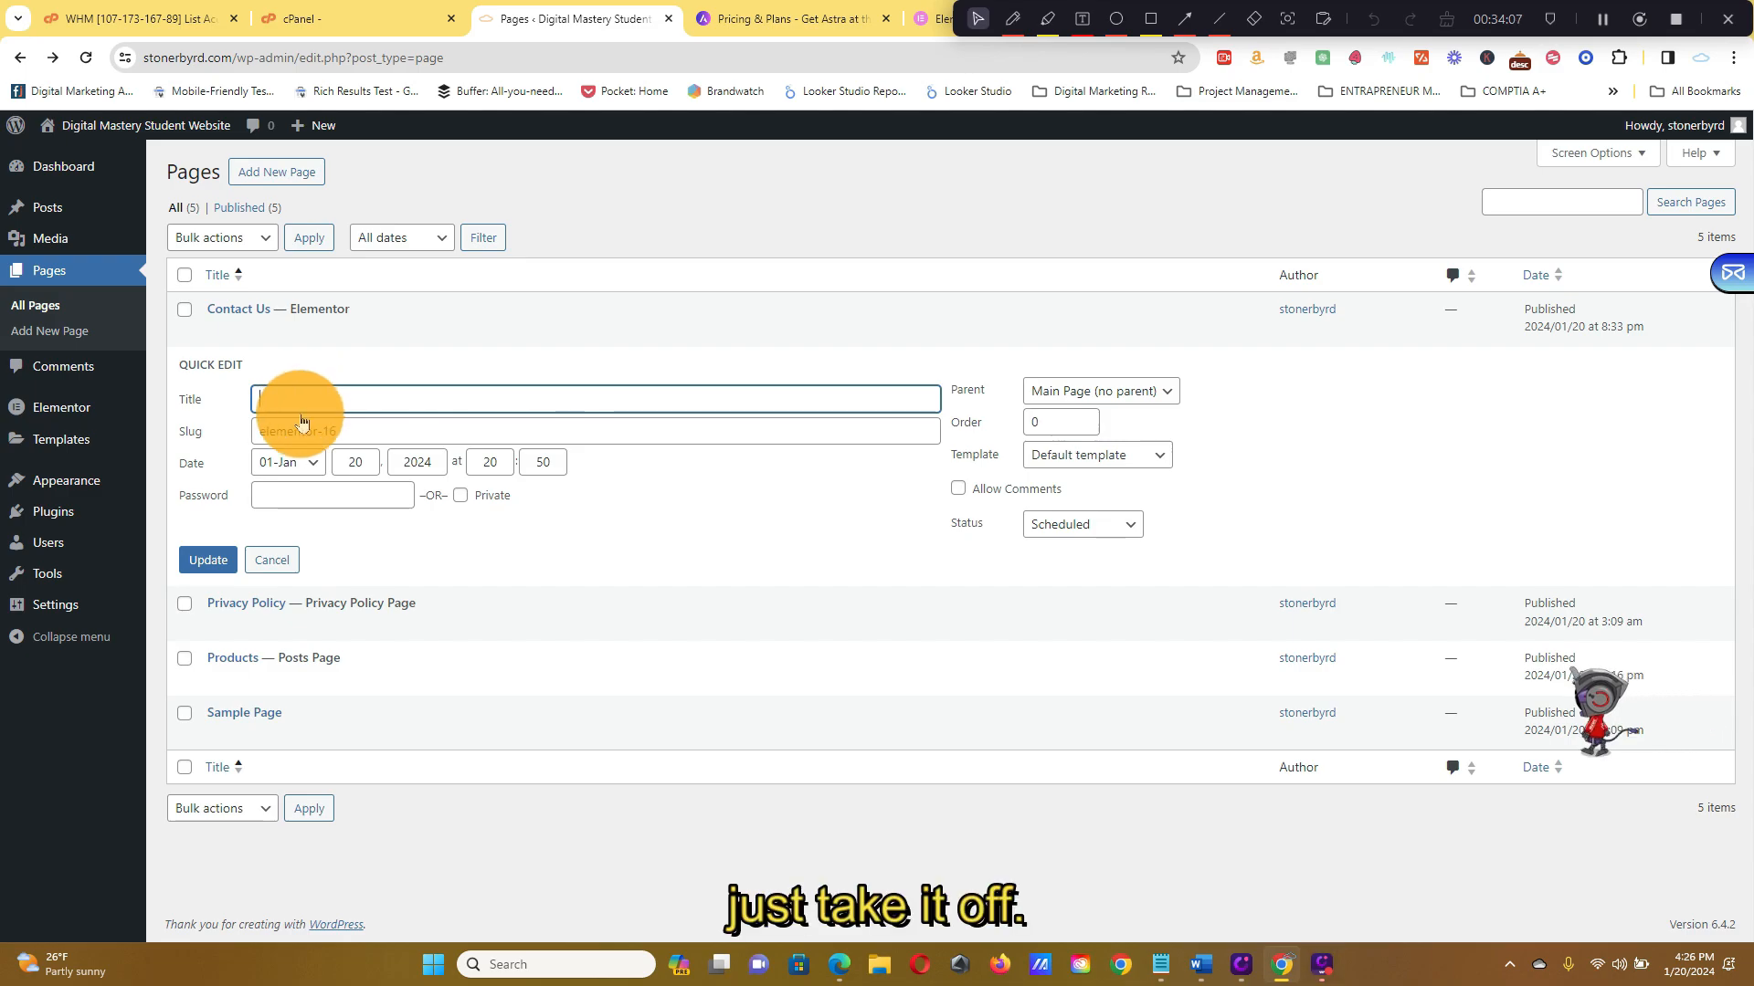
{"action": "left_click", "coordinate": [207, 559]}
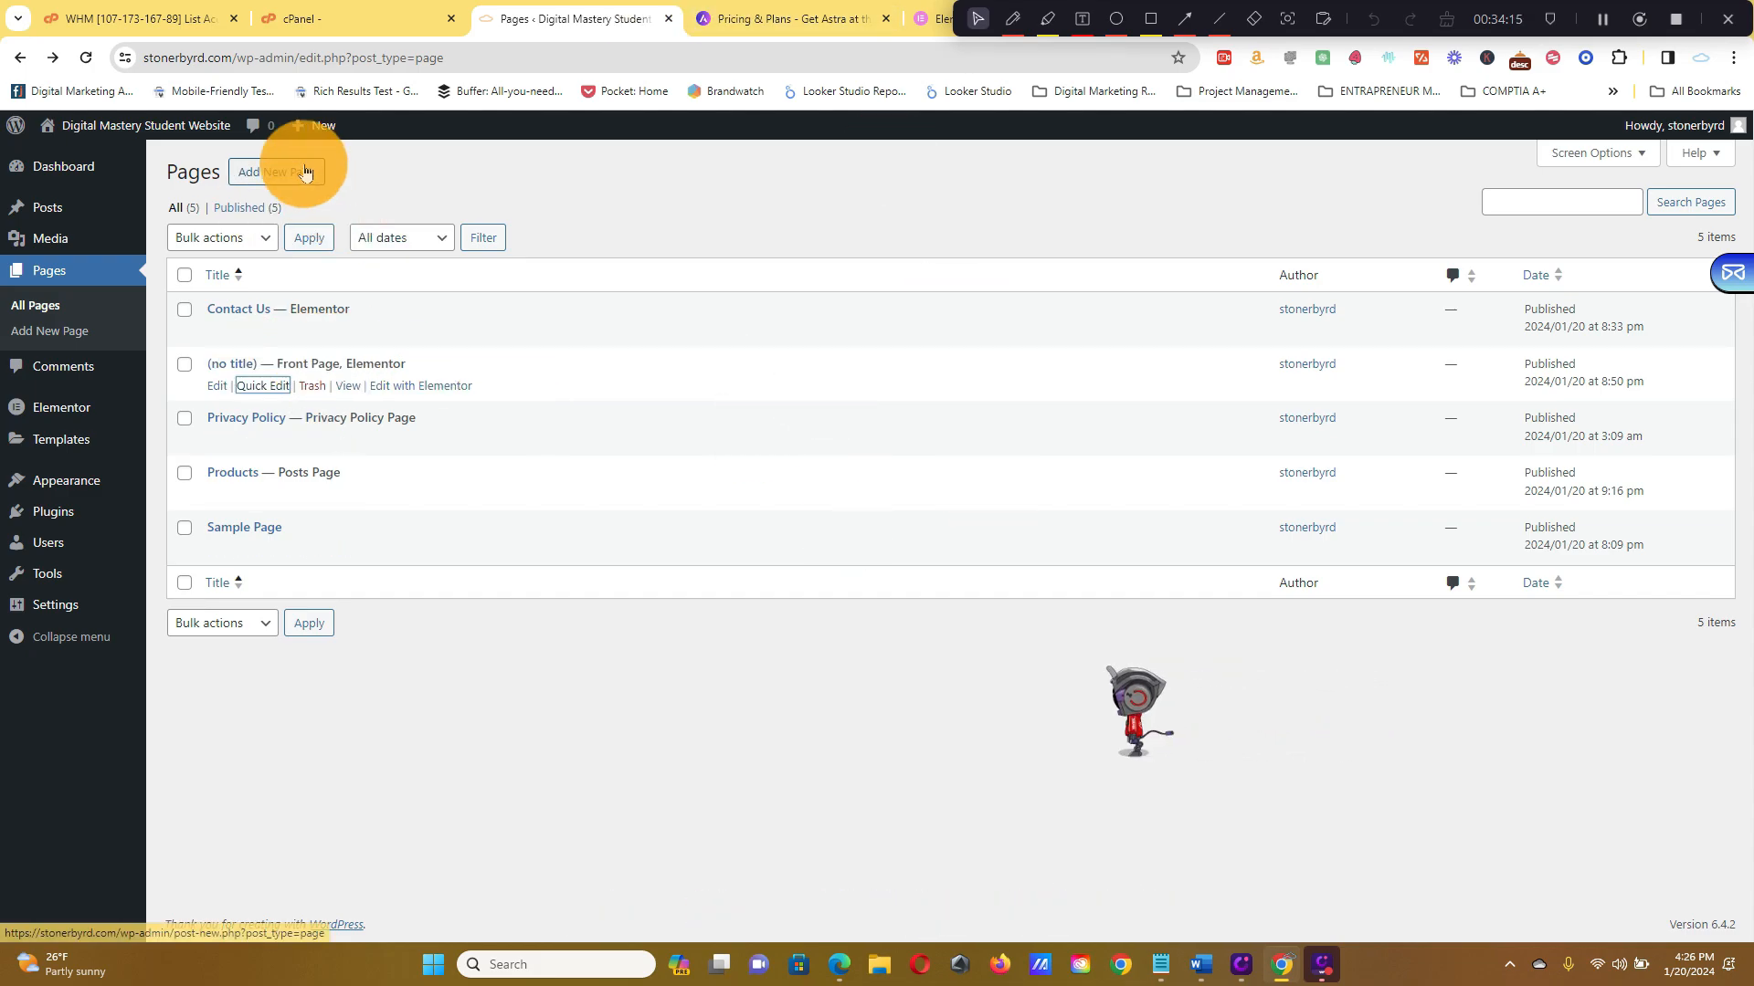
View the untitled front page on the live site, briefly checking the hosting control panel tab
{"action": "left_click", "coordinate": [355, 391]}
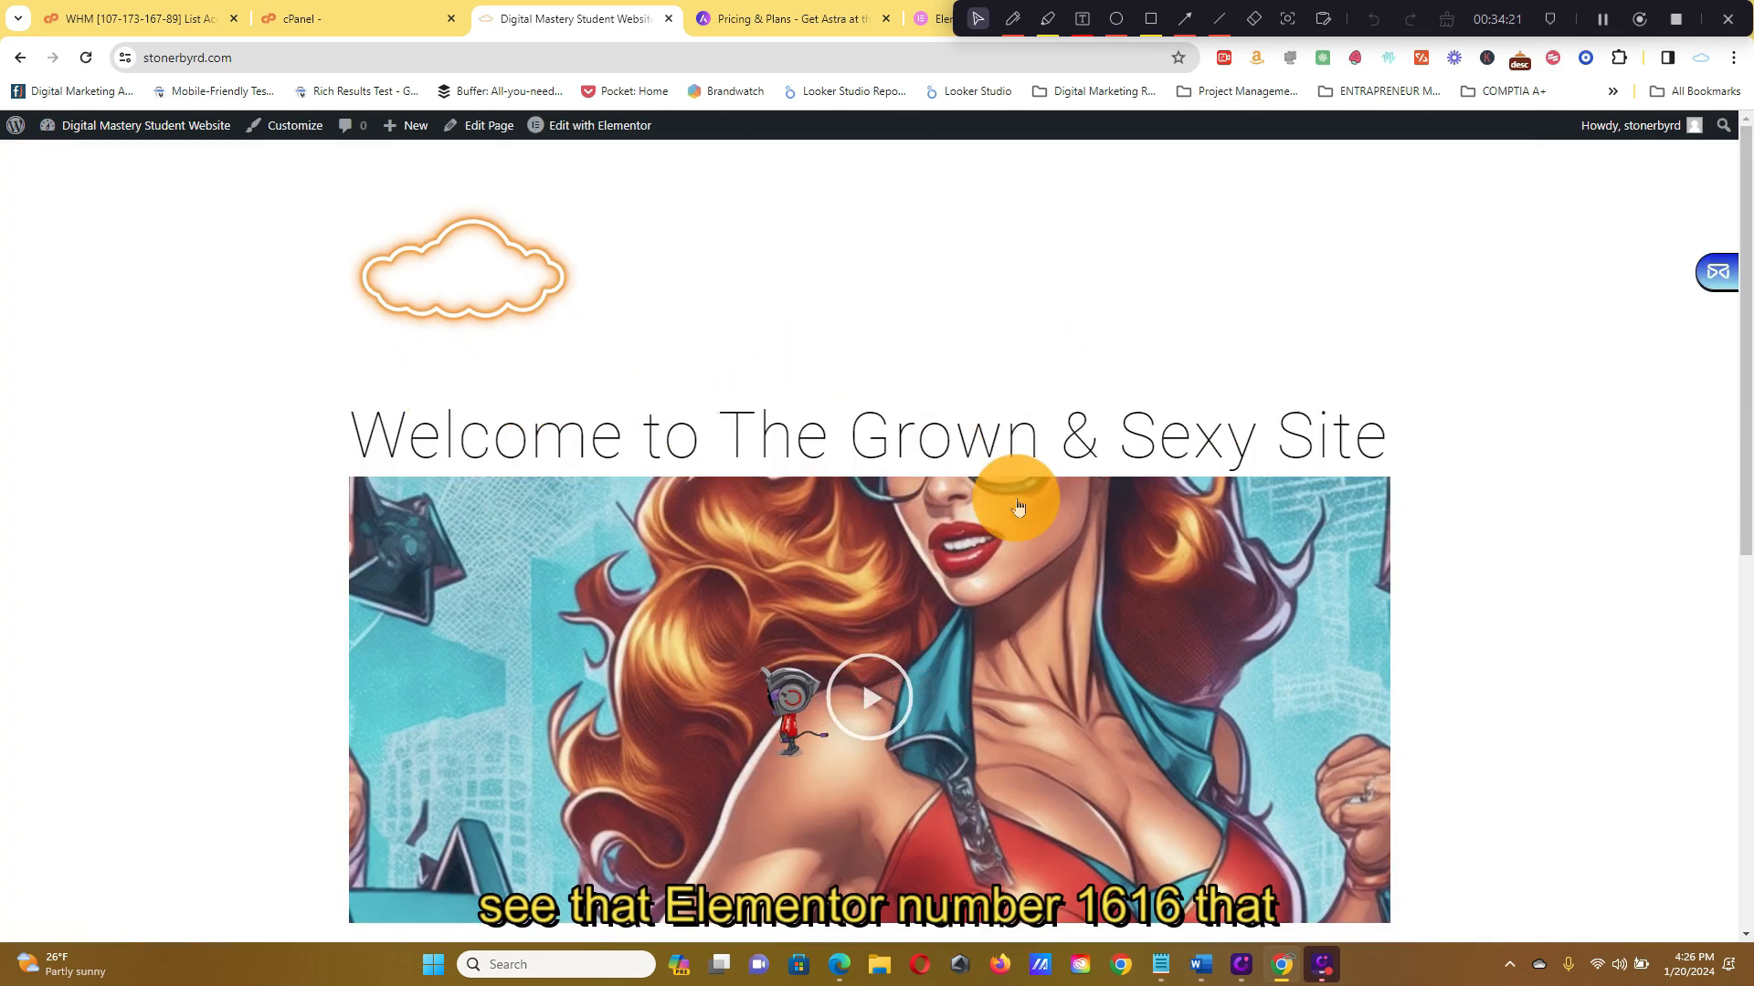
{"action": "scroll", "coordinate": [1082, 370], "scroll_direction": "down", "scroll_amount": 8}
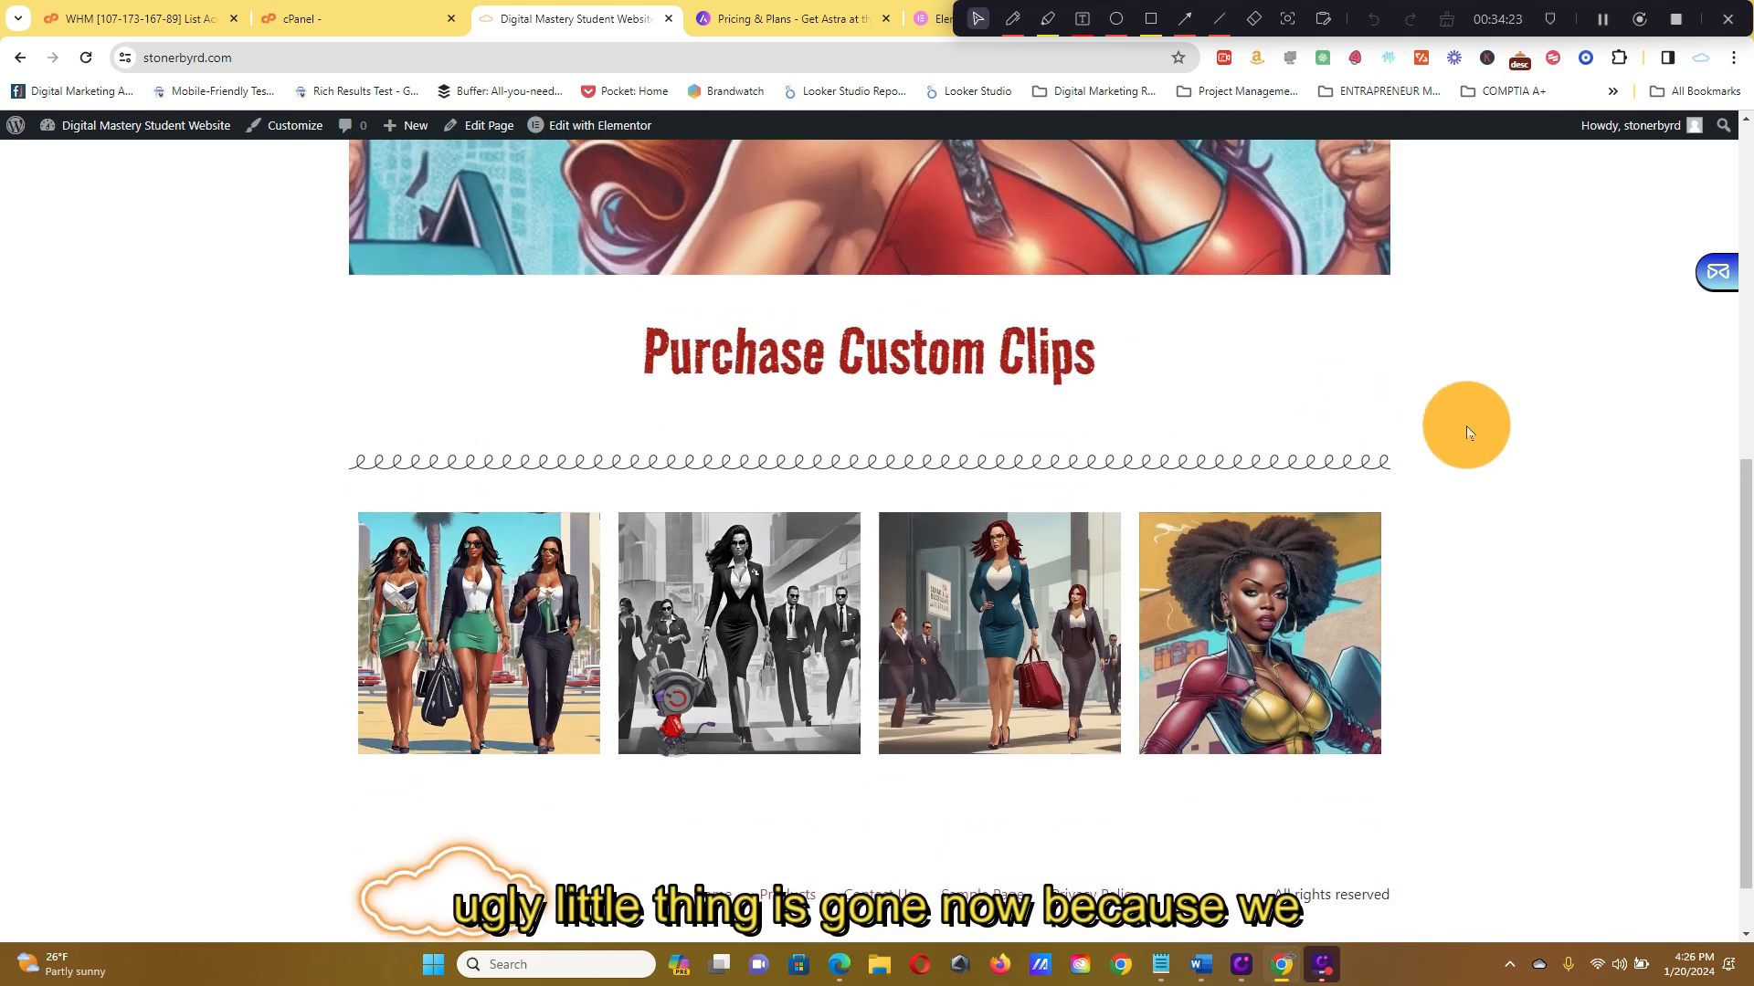
{"action": "scroll", "coordinate": [1466, 426], "scroll_direction": "up", "scroll_amount": 10}
{"action": "left_click", "coordinate": [392, 13]}
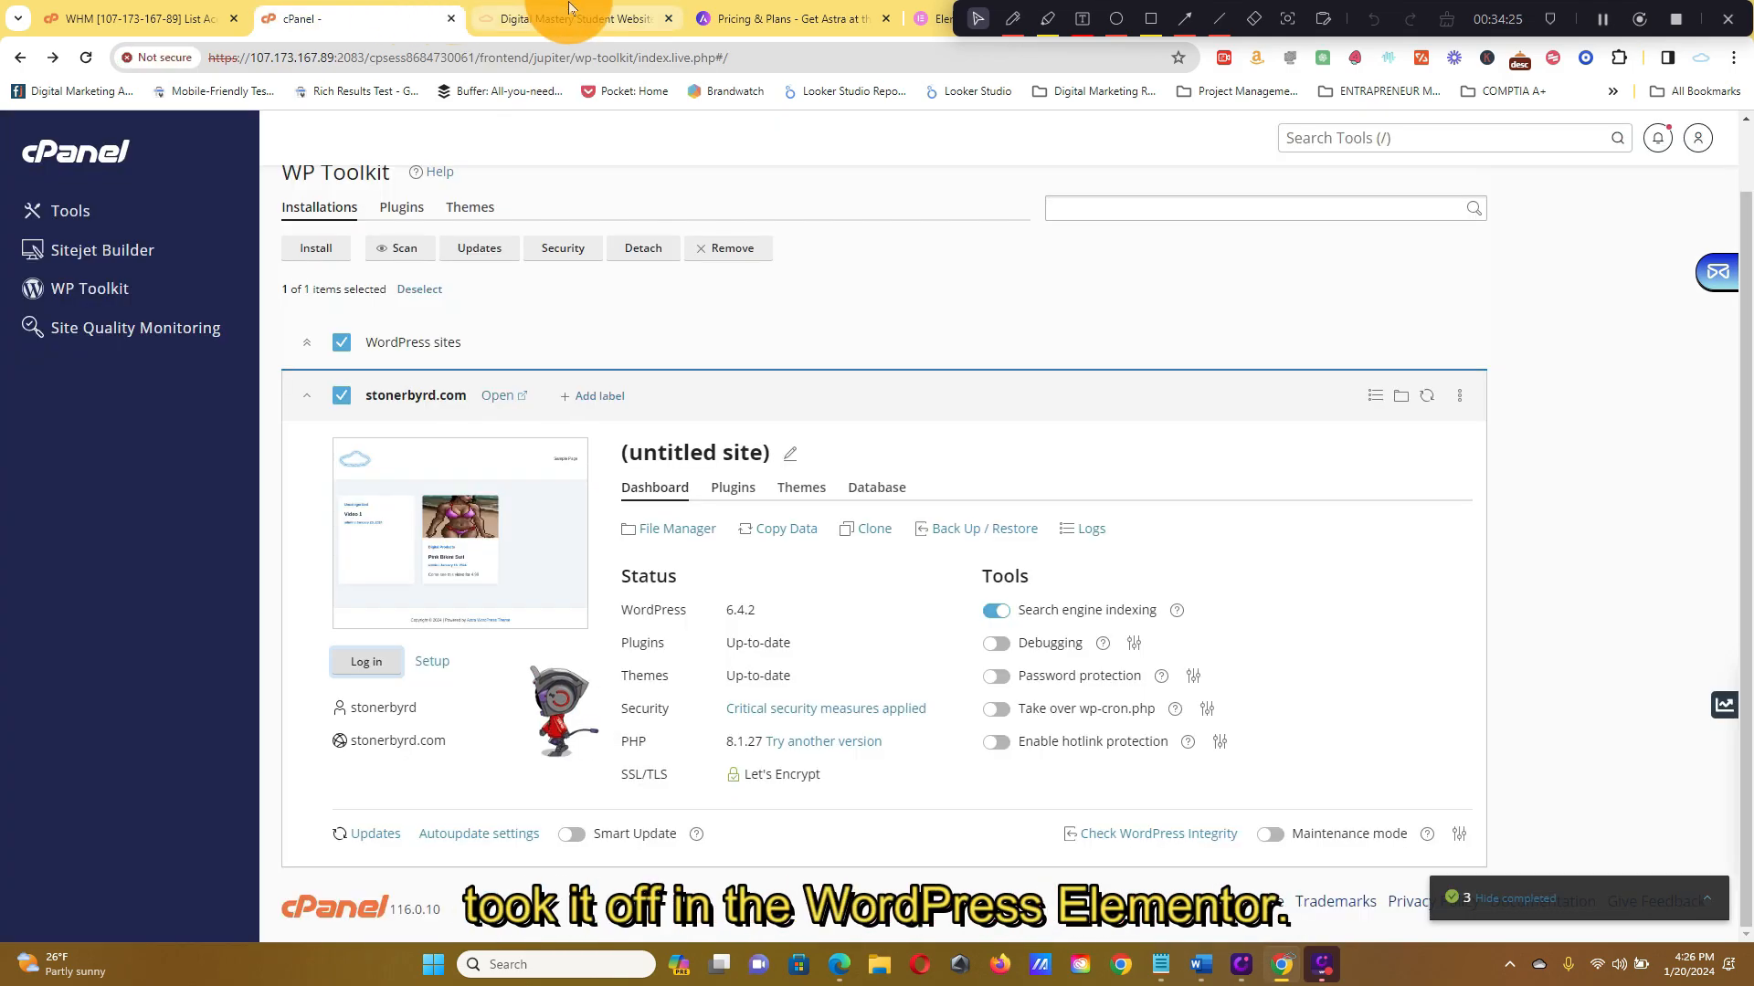
{"action": "left_click", "coordinate": [568, 11]}
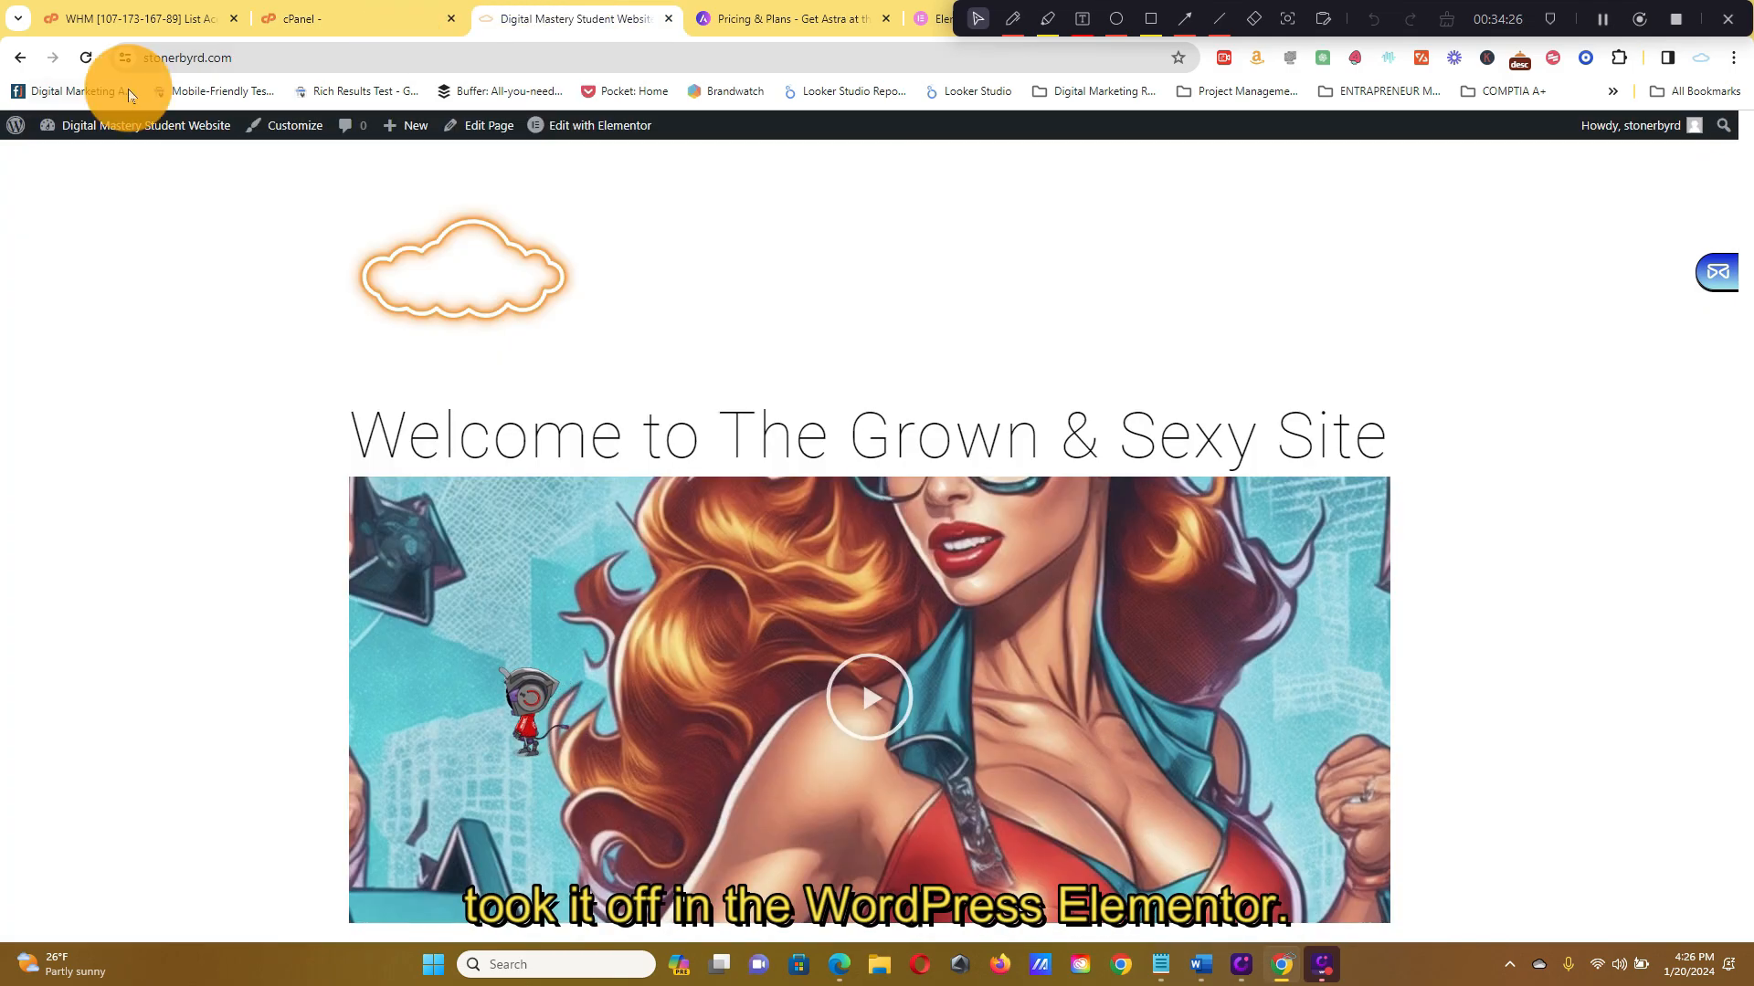
Open the front page in Elementor, scroll through its welcome design, then exit to the Dashboard
{"action": "left_click", "coordinate": [494, 126]}
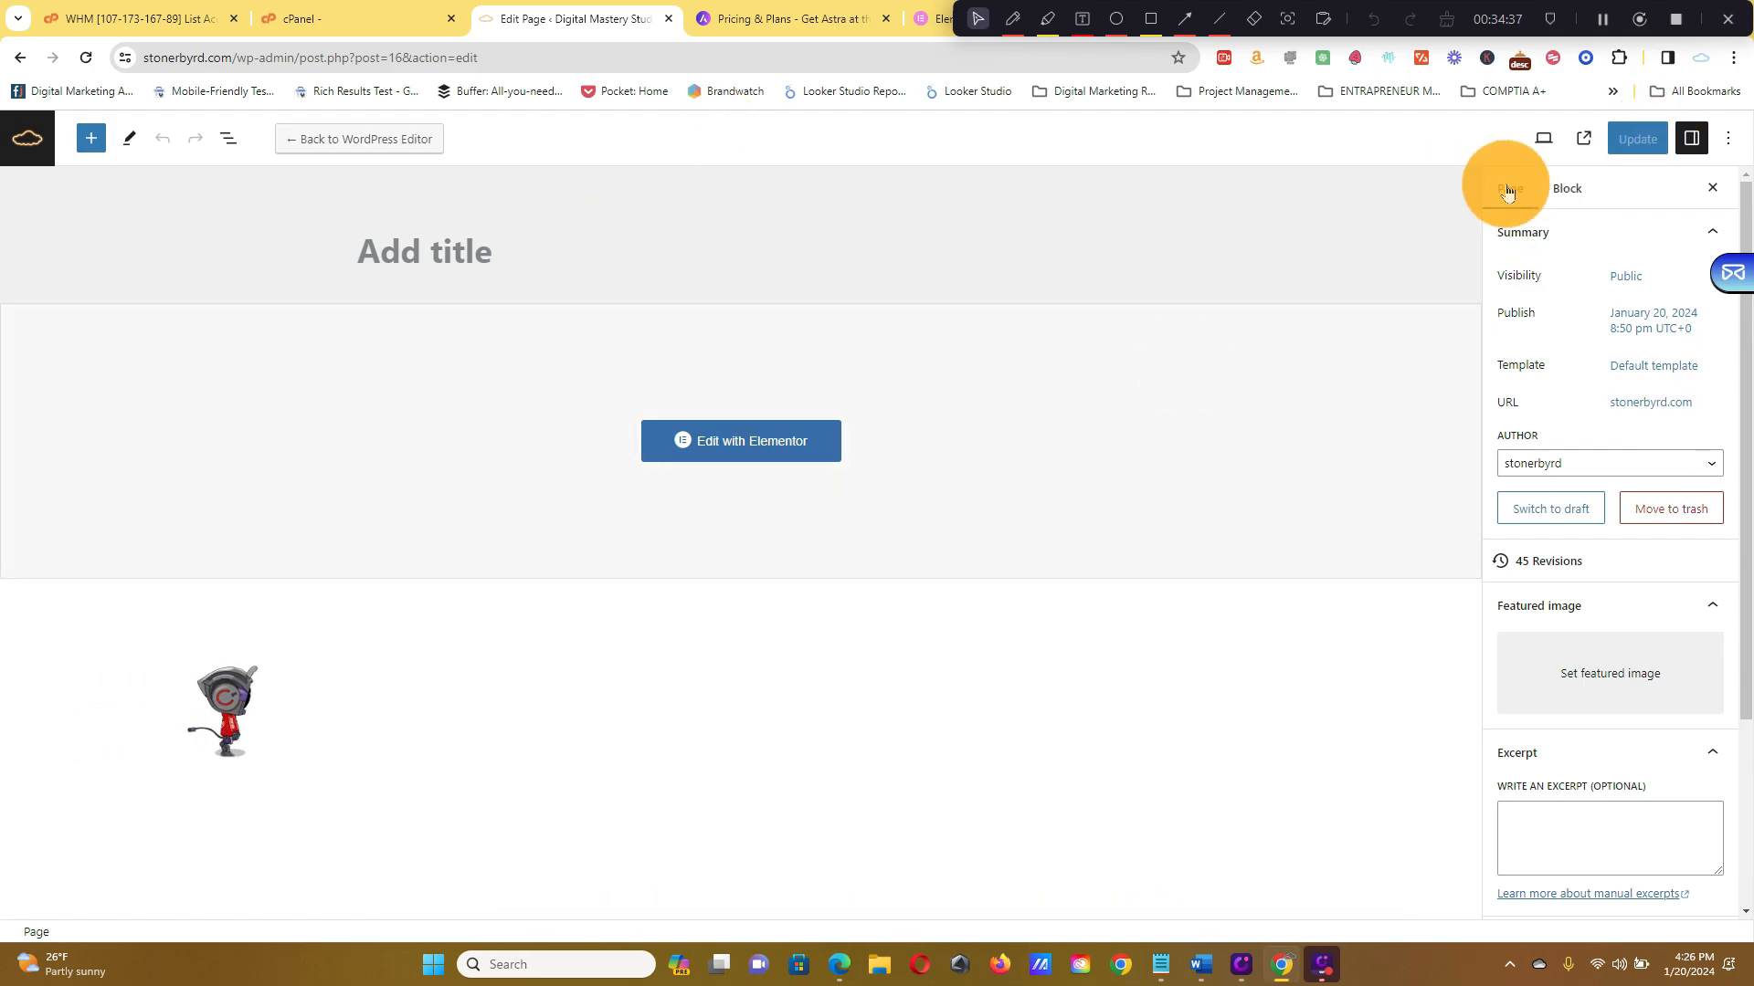
{"action": "left_click", "coordinate": [813, 452]}
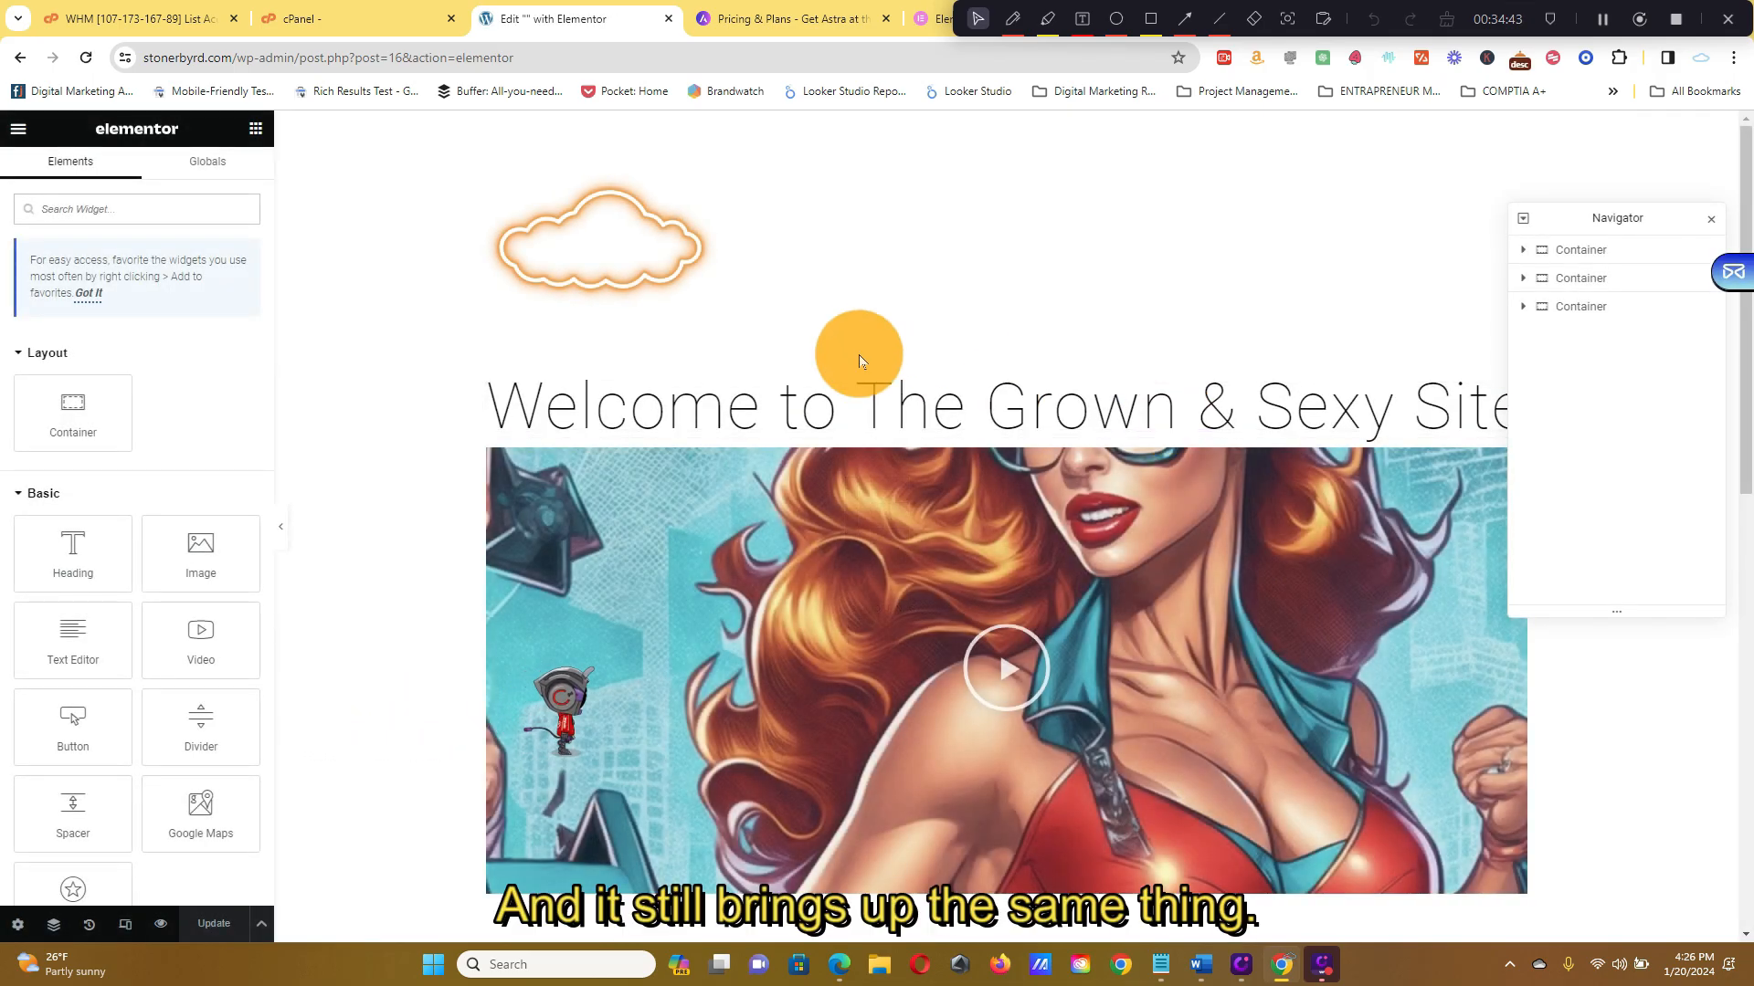
{"action": "scroll", "coordinate": [858, 354], "scroll_direction": "down", "scroll_amount": 8}
{"action": "scroll", "coordinate": [825, 657], "scroll_direction": "down", "scroll_amount": 5}
{"action": "scroll", "coordinate": [989, 586], "scroll_direction": "up", "scroll_amount": 15}
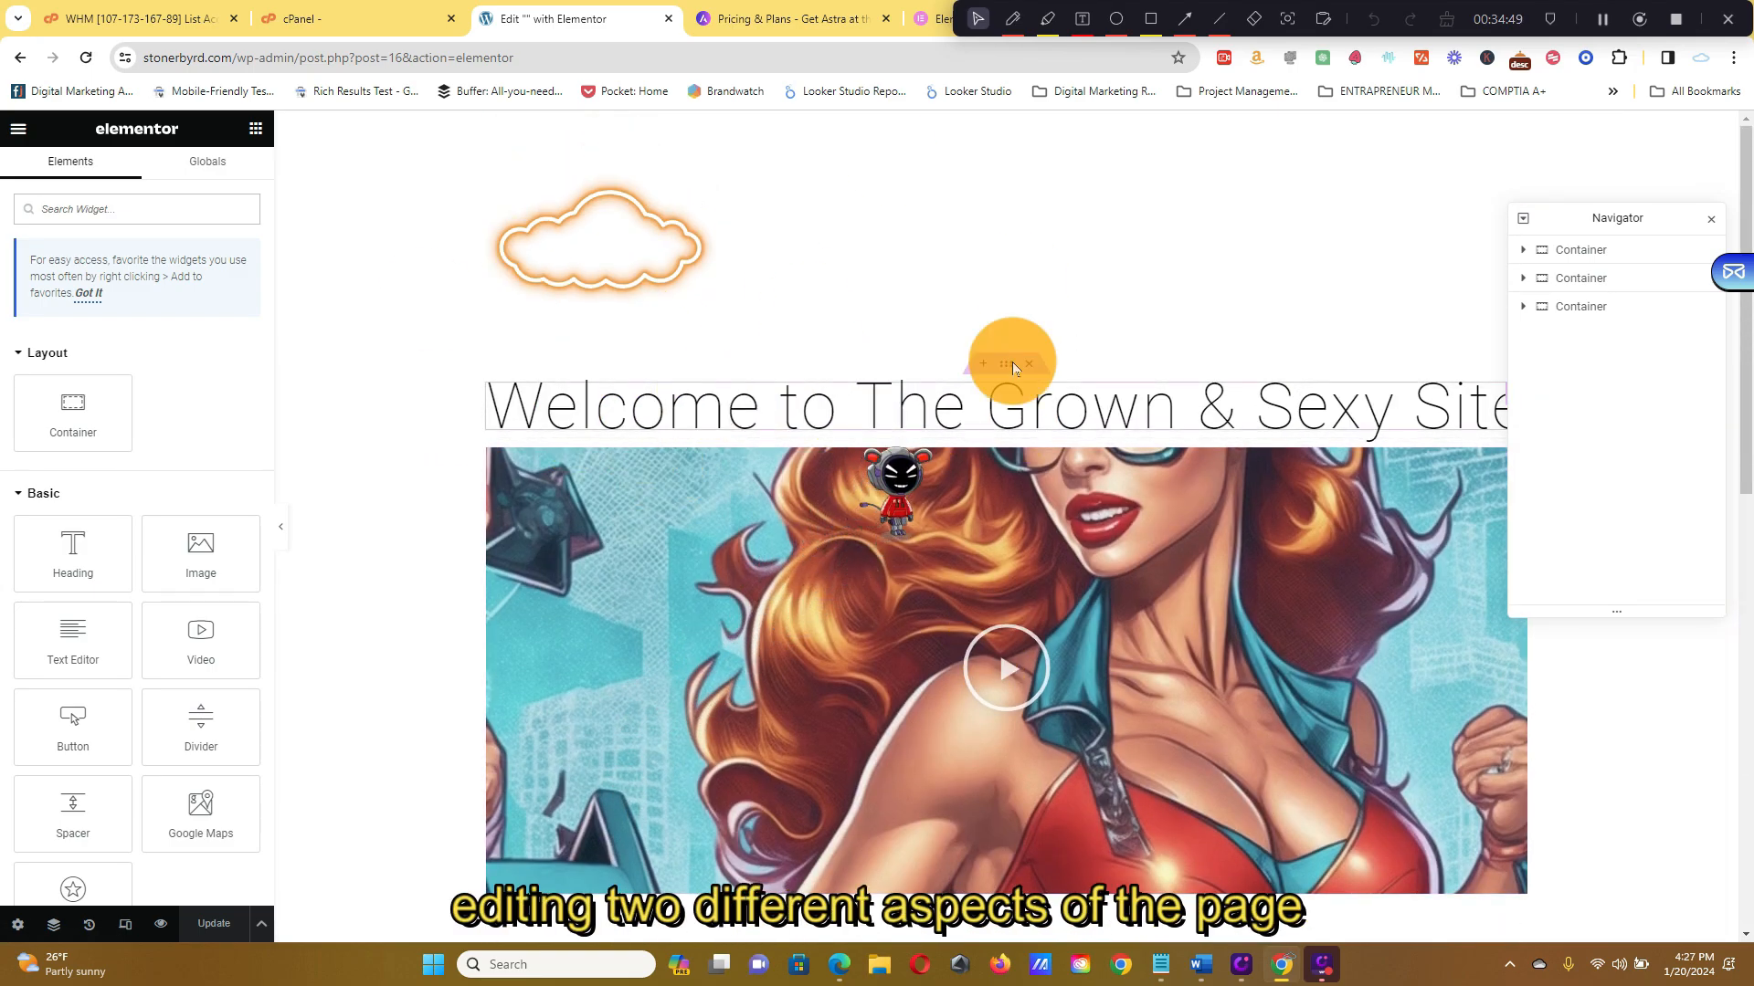
{"action": "scroll", "coordinate": [1166, 373], "scroll_direction": "down", "scroll_amount": 6}
{"action": "scroll", "coordinate": [1172, 382], "scroll_direction": "down", "scroll_amount": 4}
{"action": "scroll", "coordinate": [1151, 374], "scroll_direction": "up", "scroll_amount": 10}
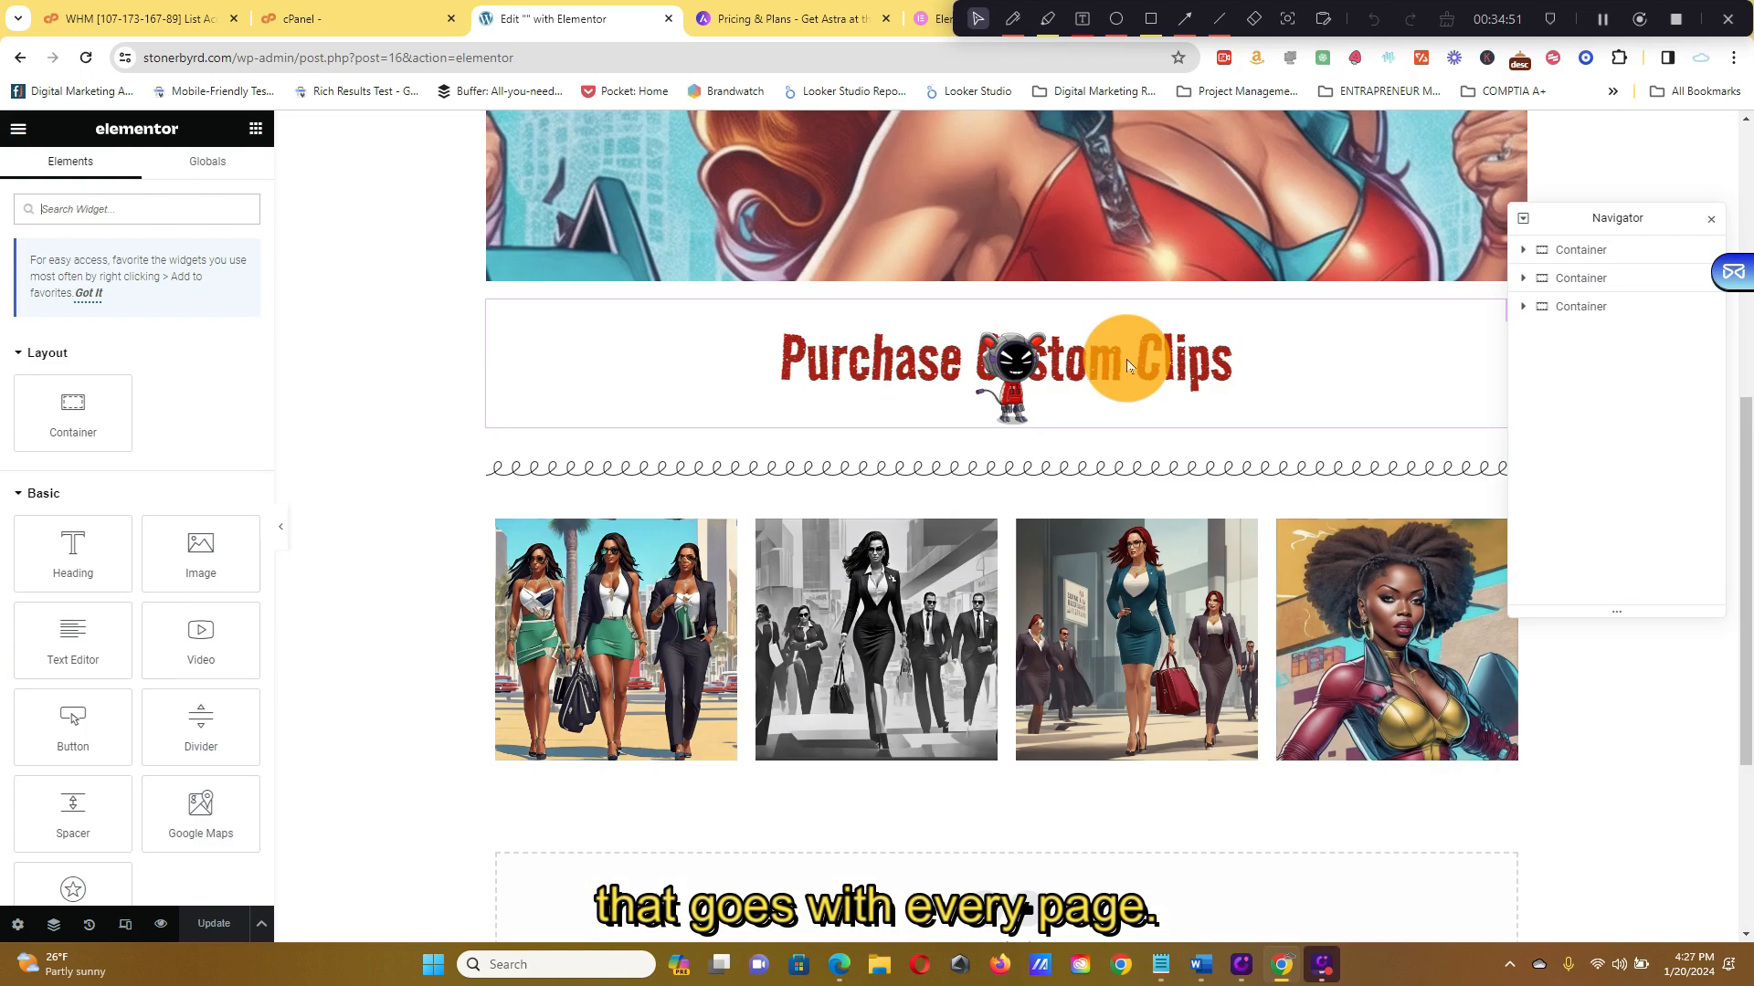
{"action": "left_click", "coordinate": [18, 127]}
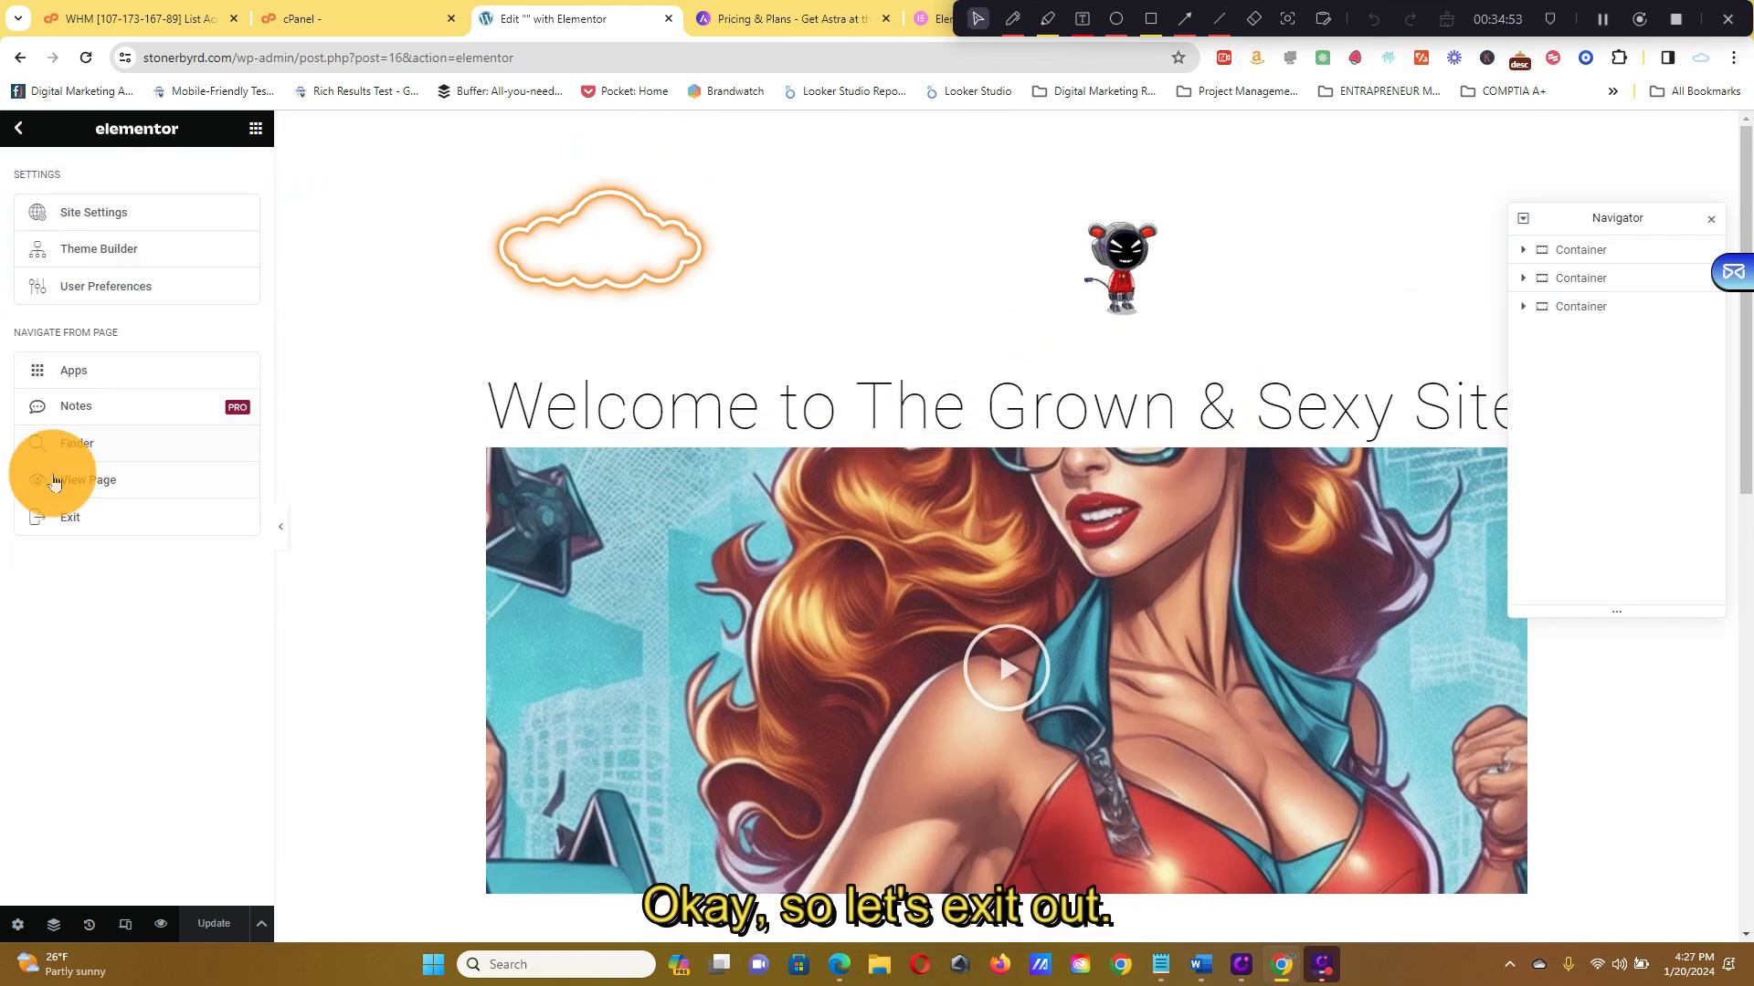
{"action": "left_click", "coordinate": [73, 517]}
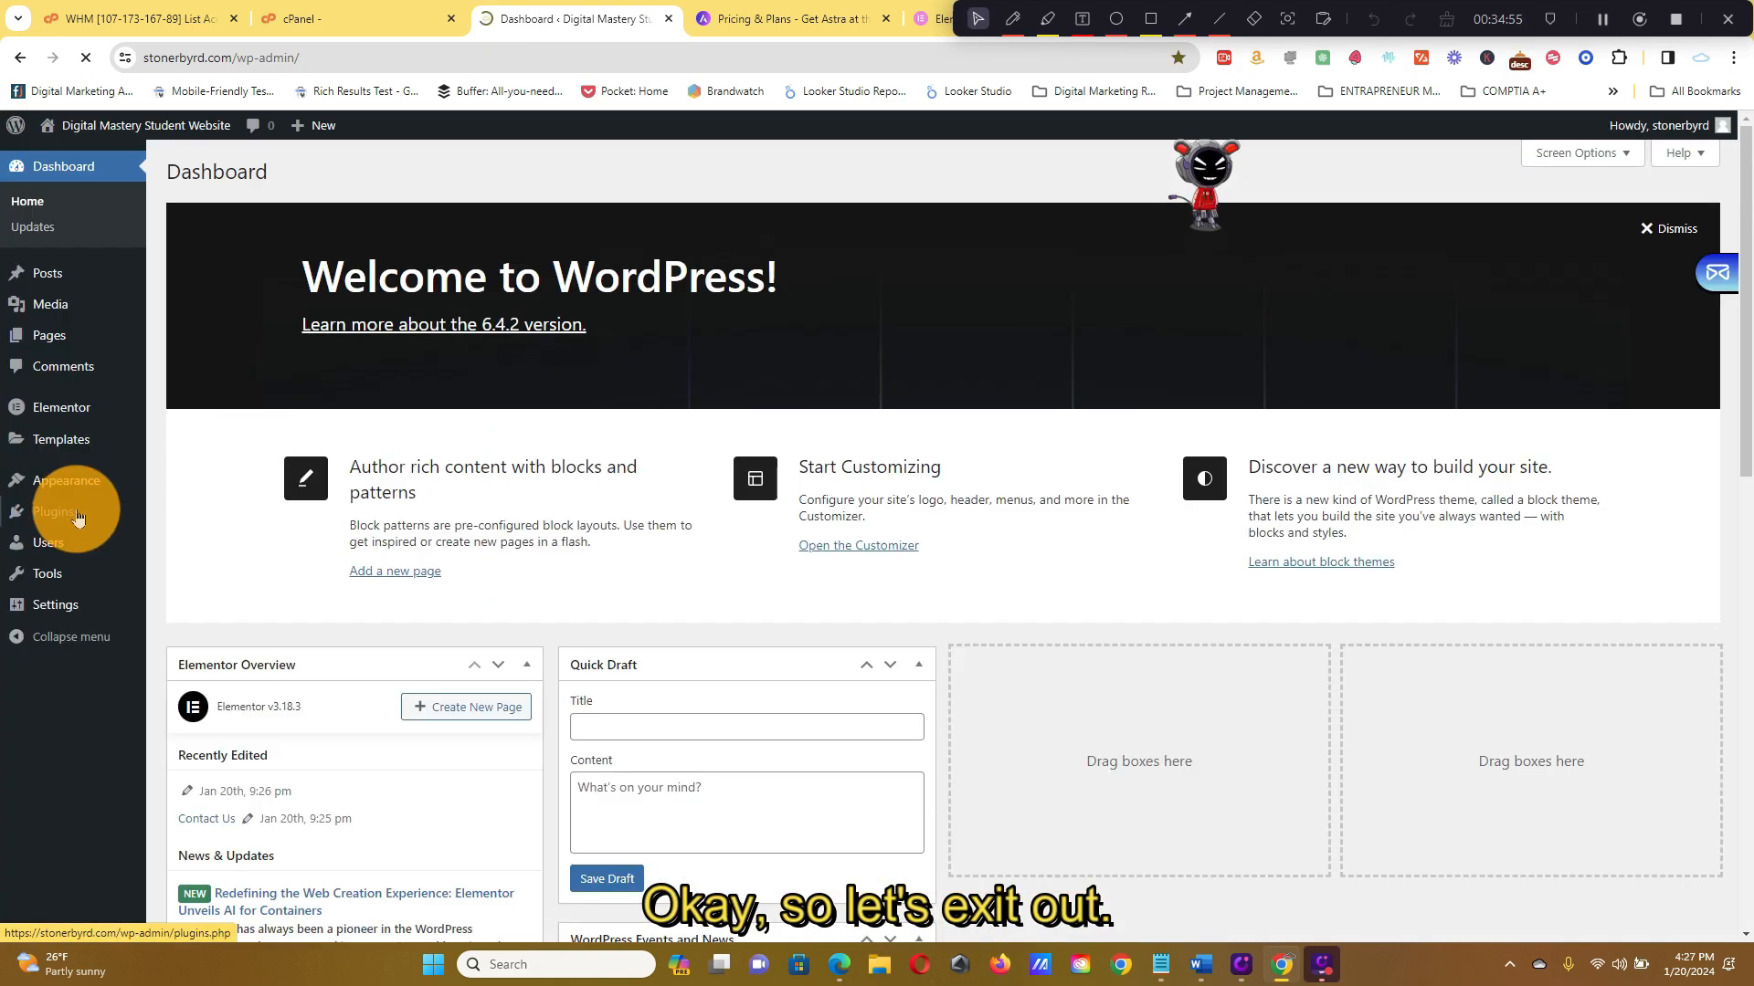
Open the Contact Us page for editing from the All Pages list
{"action": "mouse_move", "coordinate": [116, 517]}
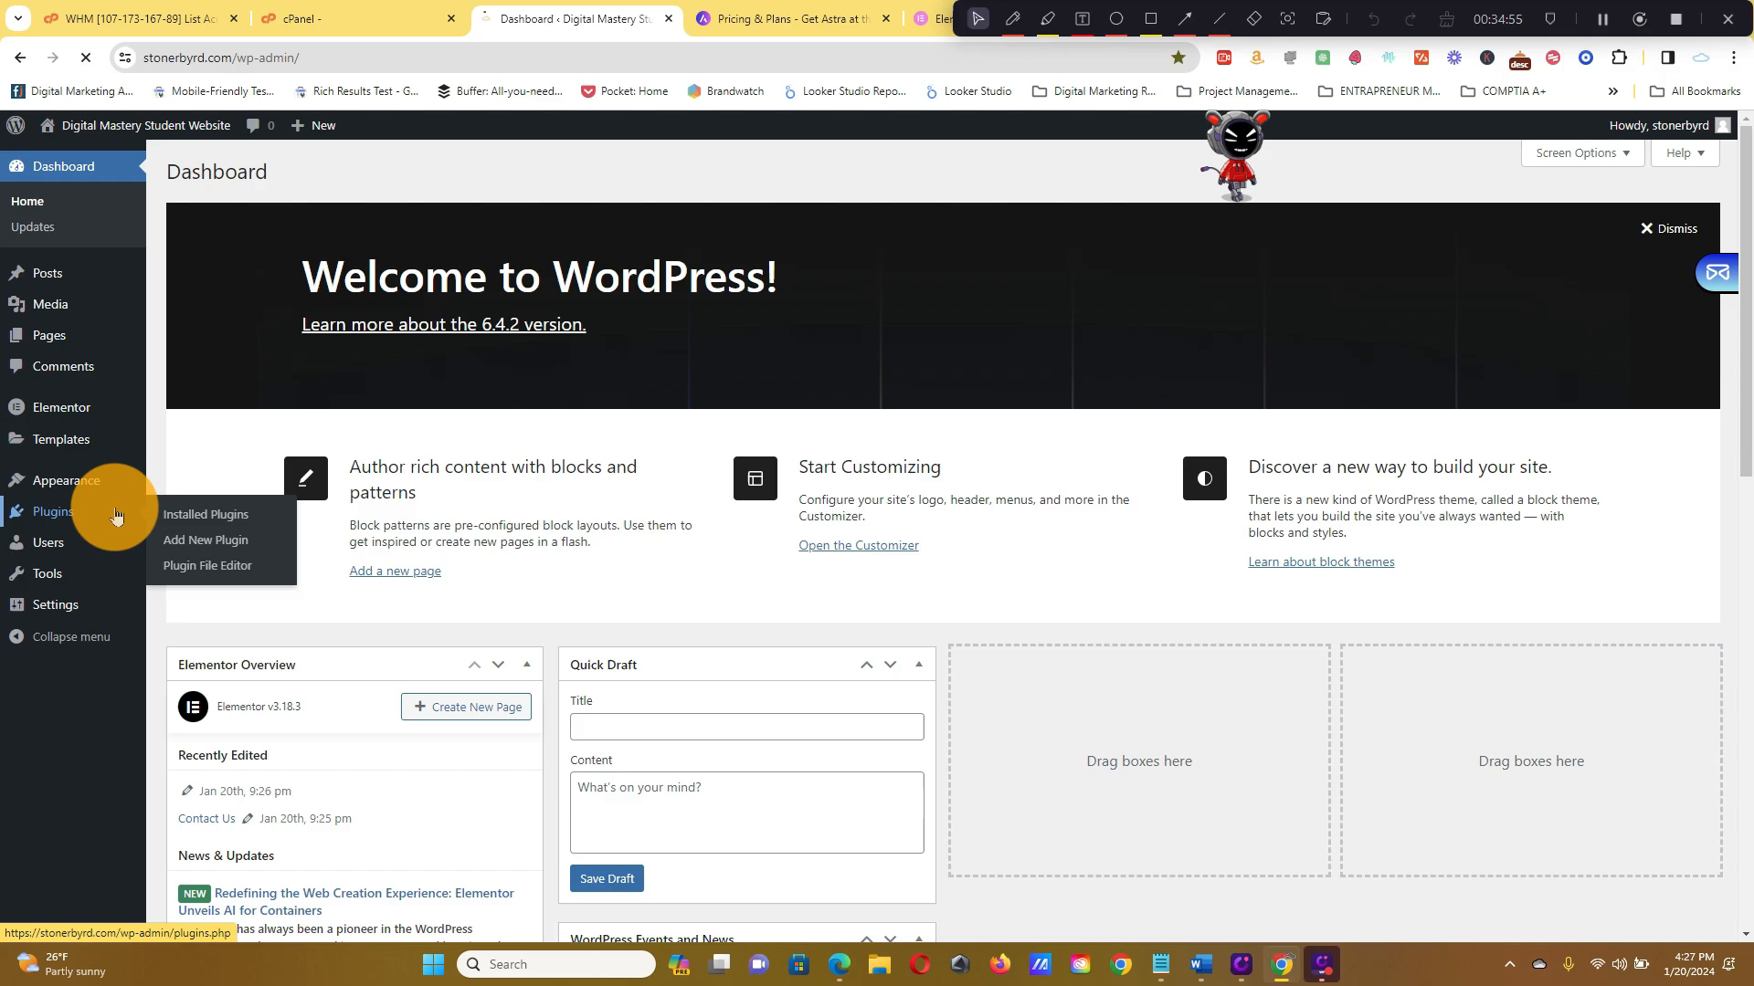
{"action": "mouse_move", "coordinate": [96, 273]}
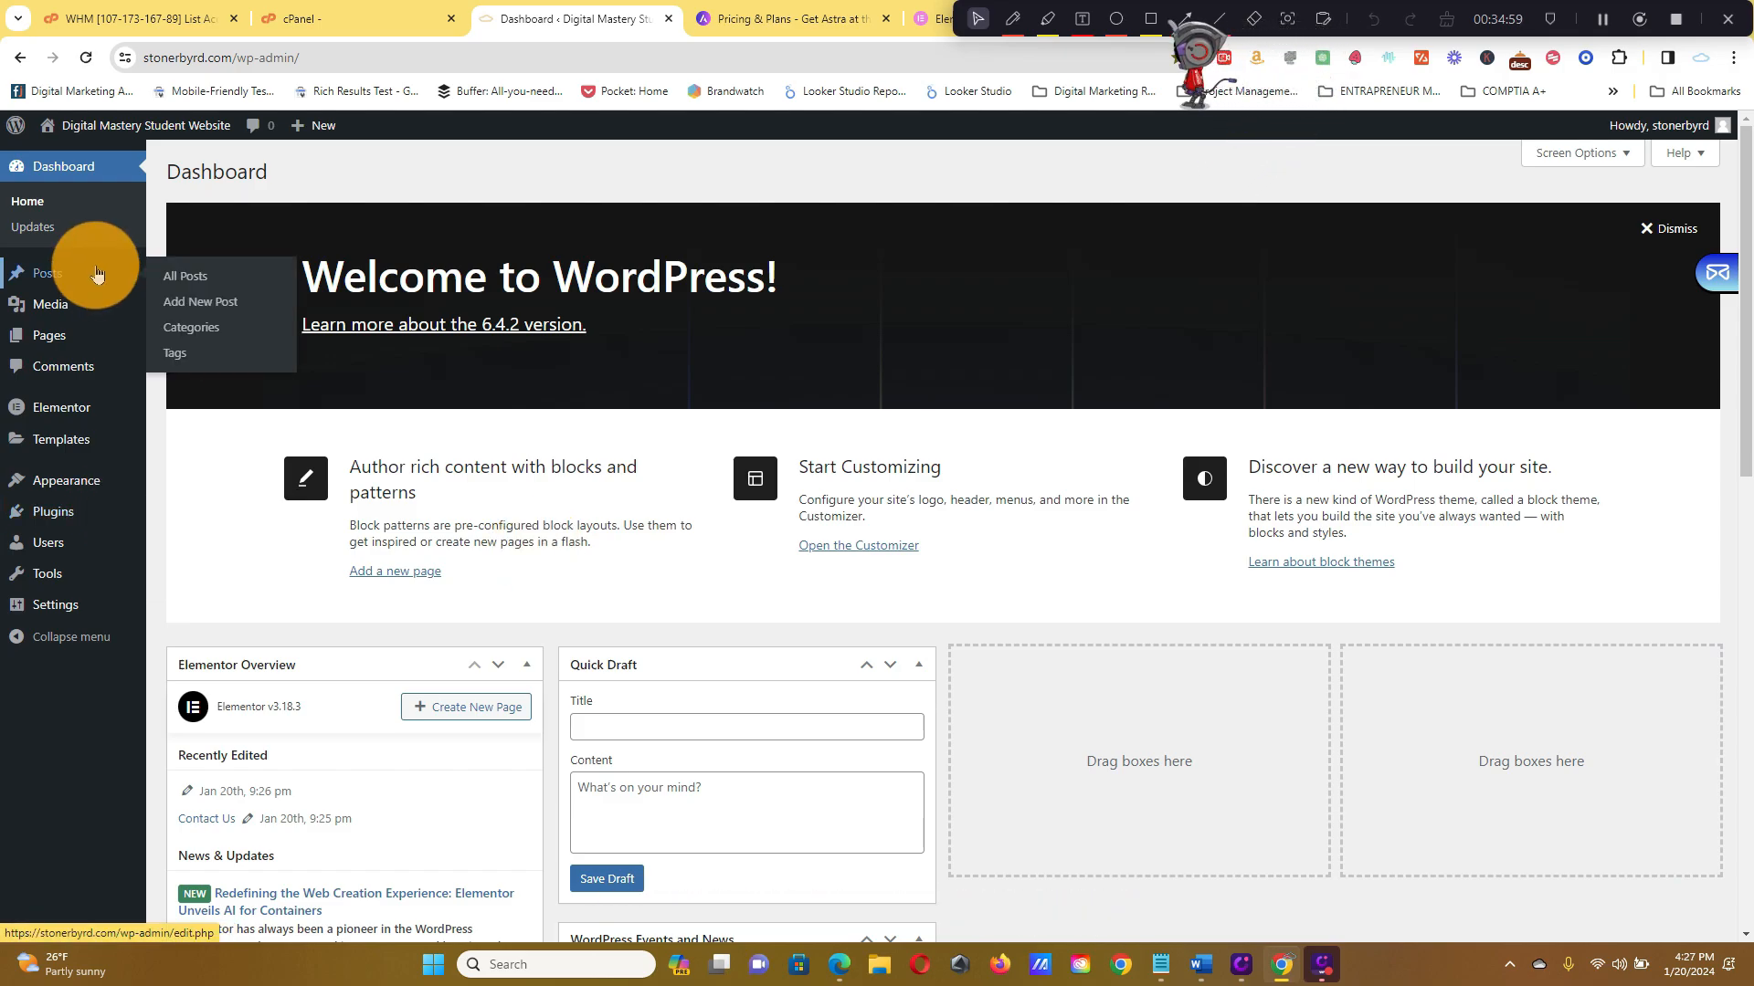
{"action": "mouse_move", "coordinate": [78, 333]}
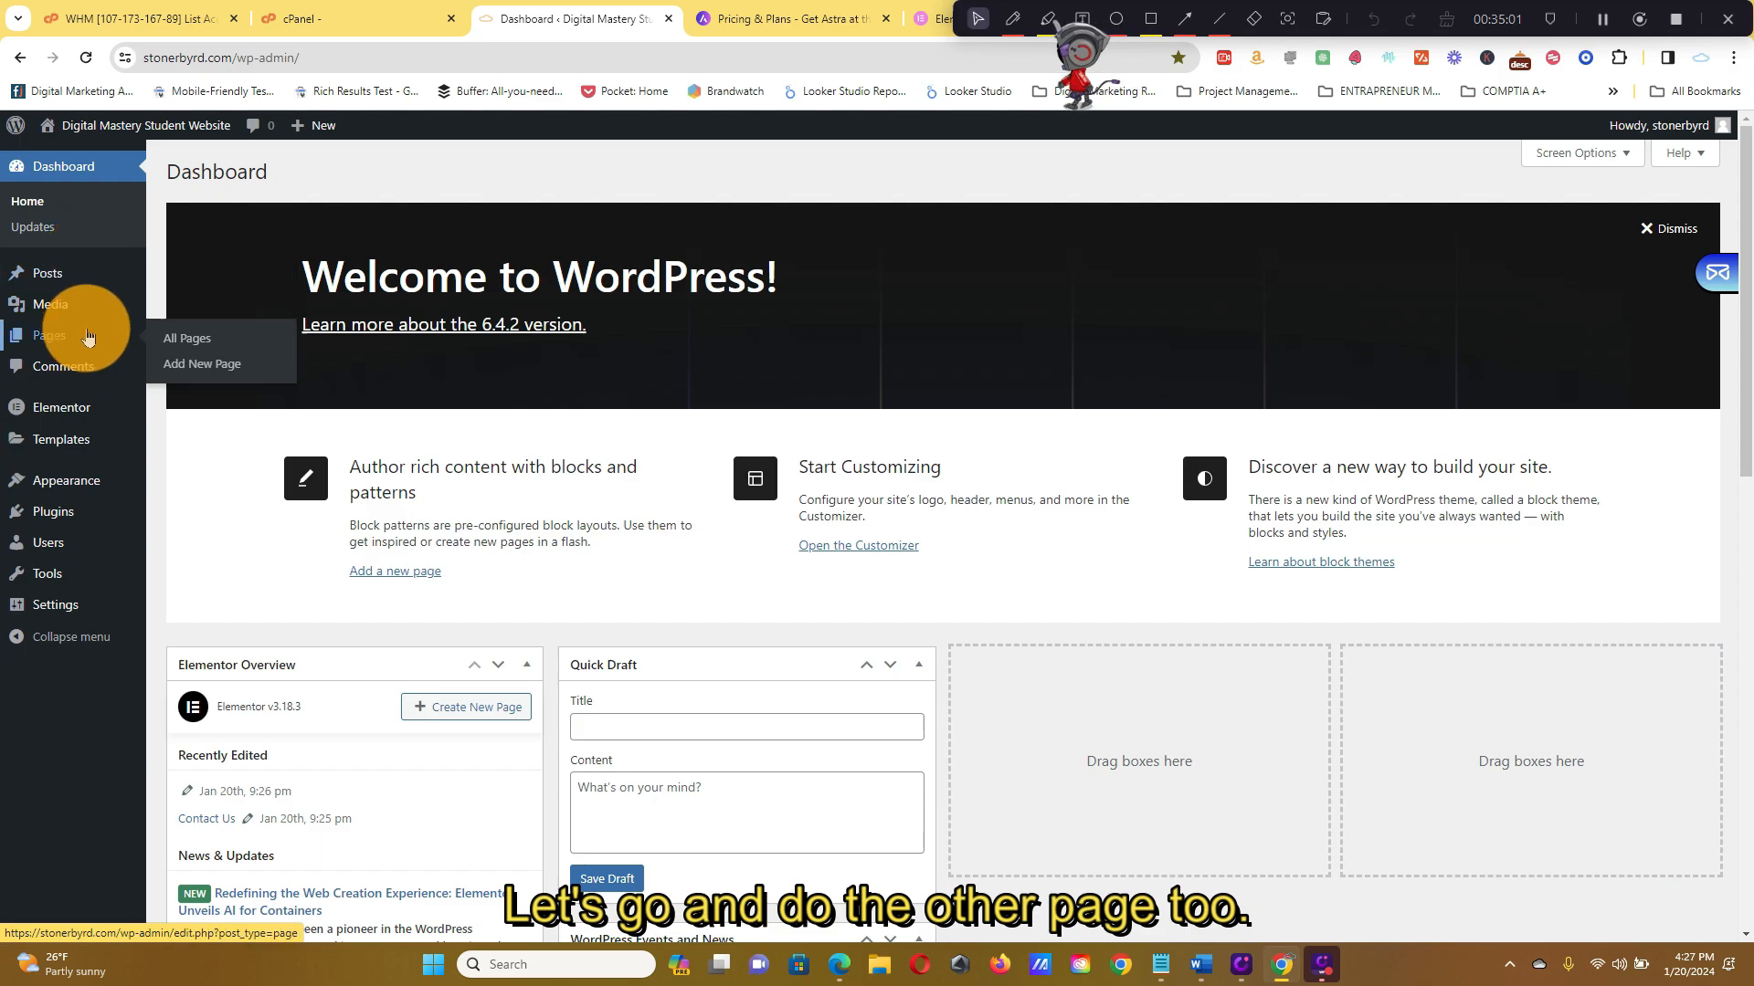
{"action": "left_click", "coordinate": [186, 342]}
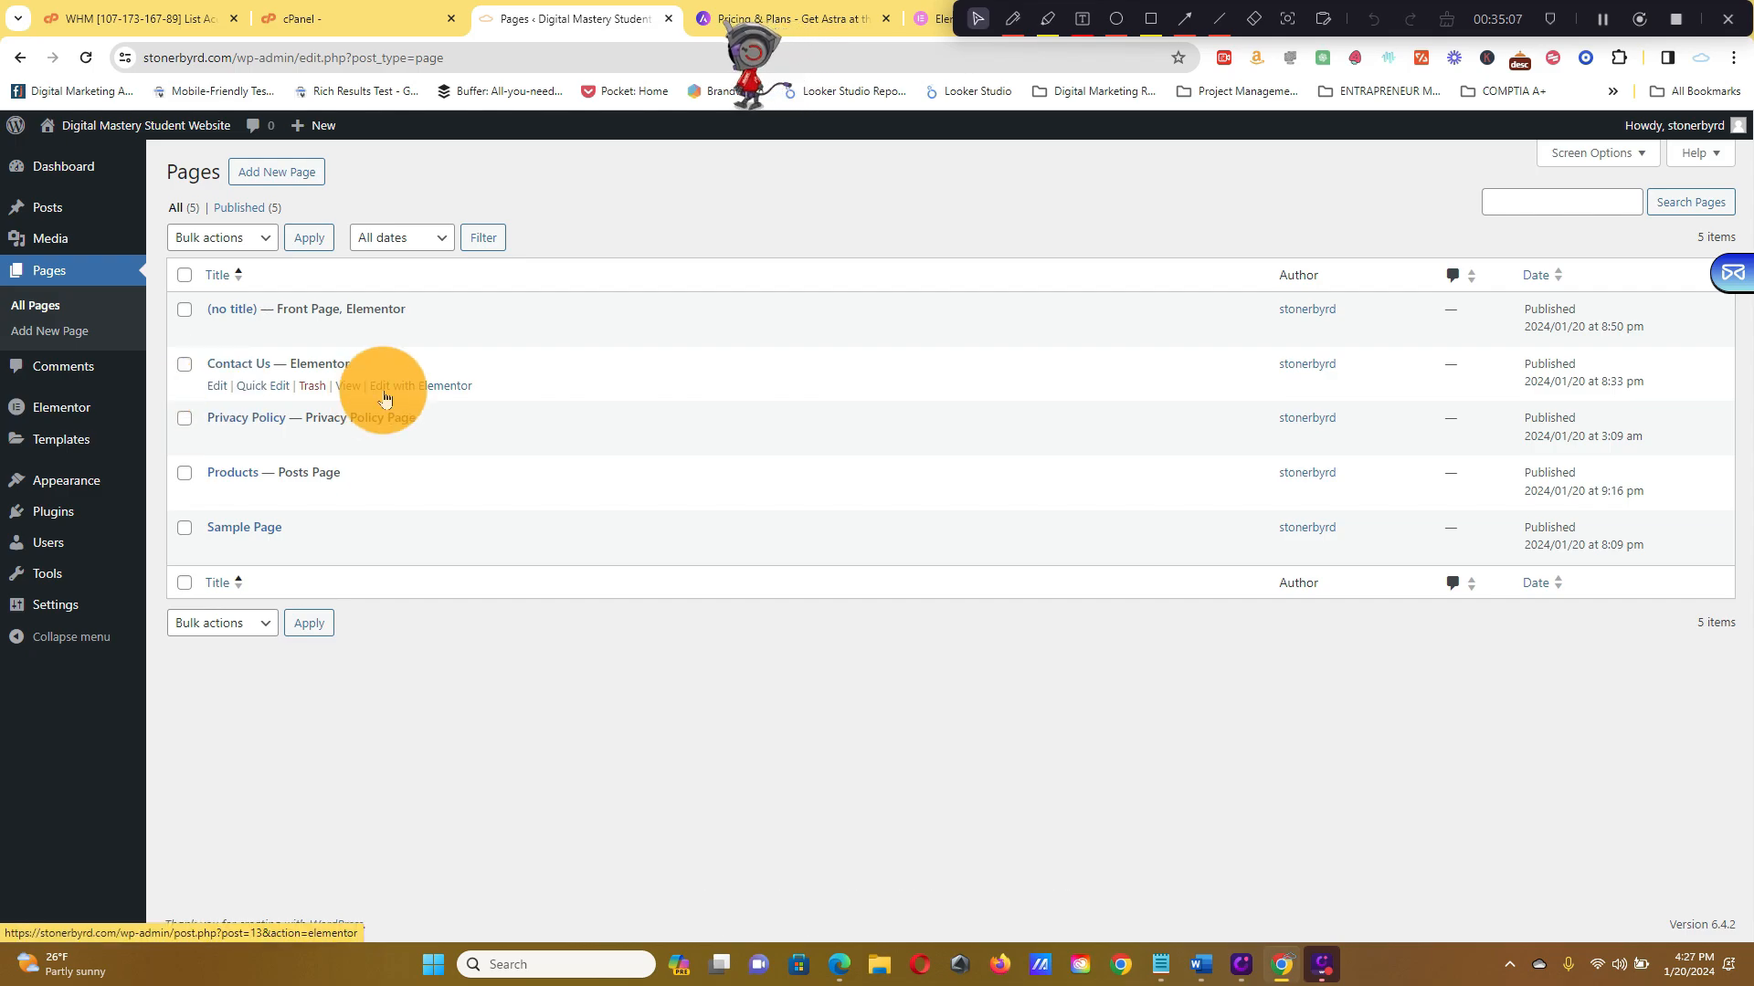
{"action": "left_click", "coordinate": [218, 387]}
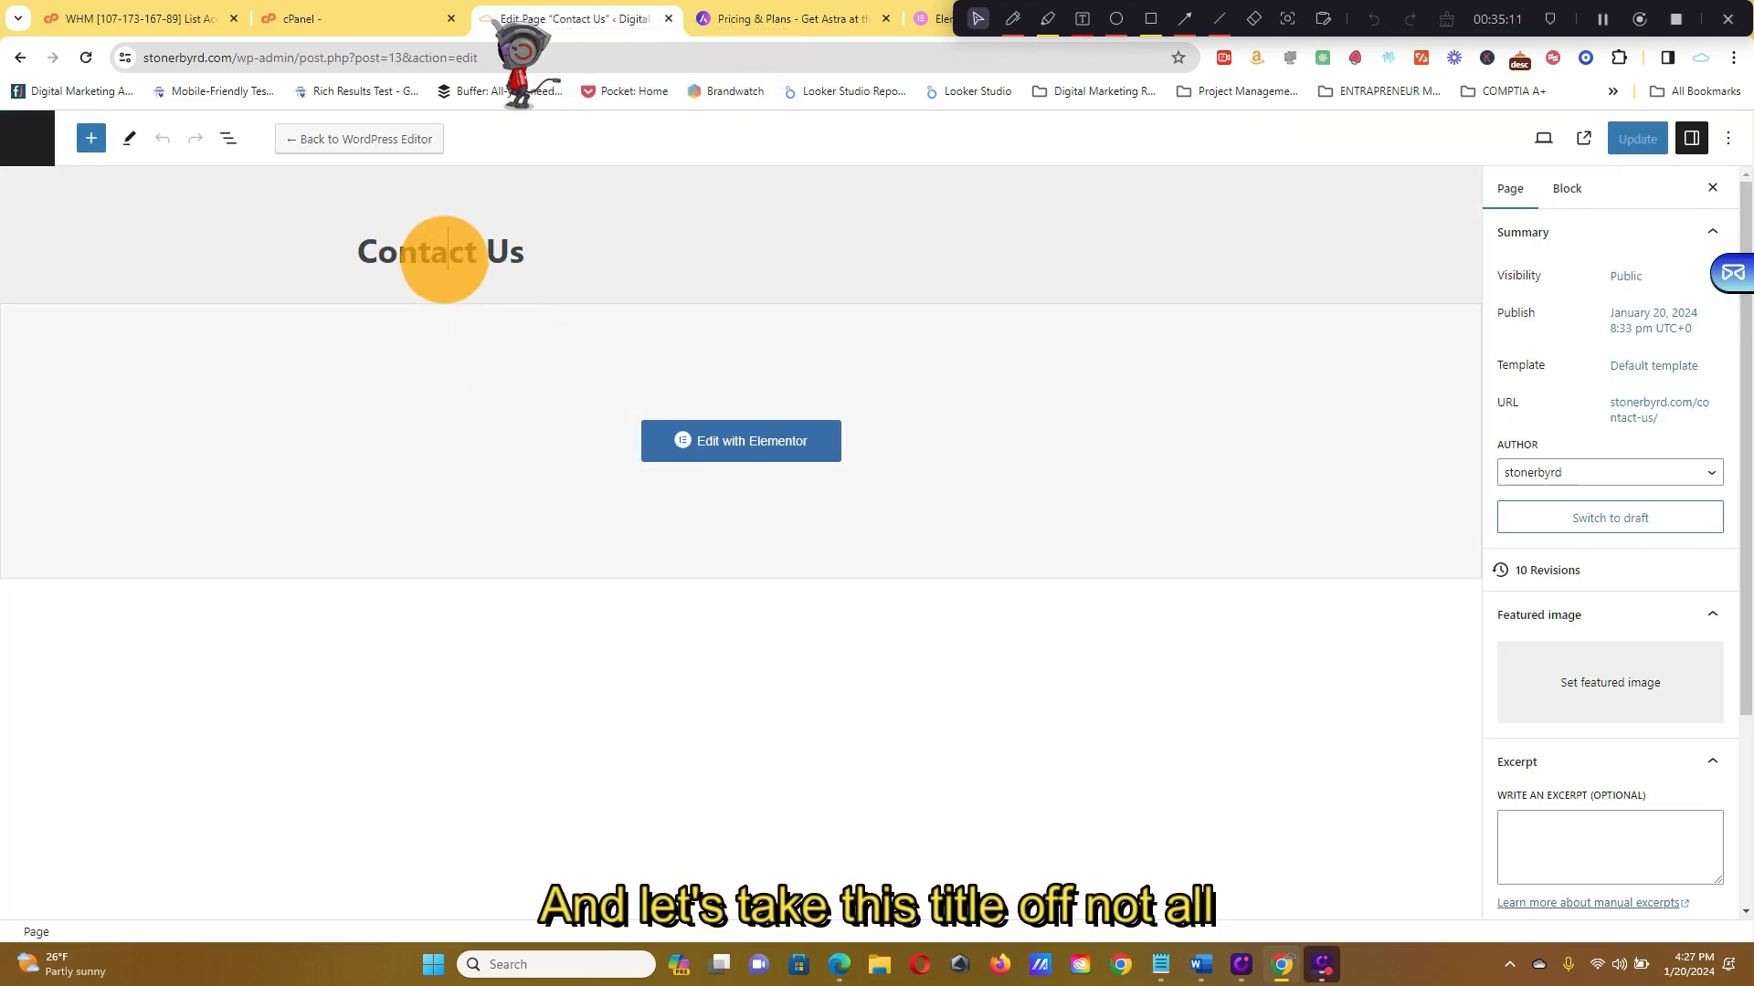
Clear the Contact Us page title and view the live page showing Get In Touch
{"action": "triple_click", "coordinate": [445, 260]}
{"action": "key", "text": "BackSpace"}
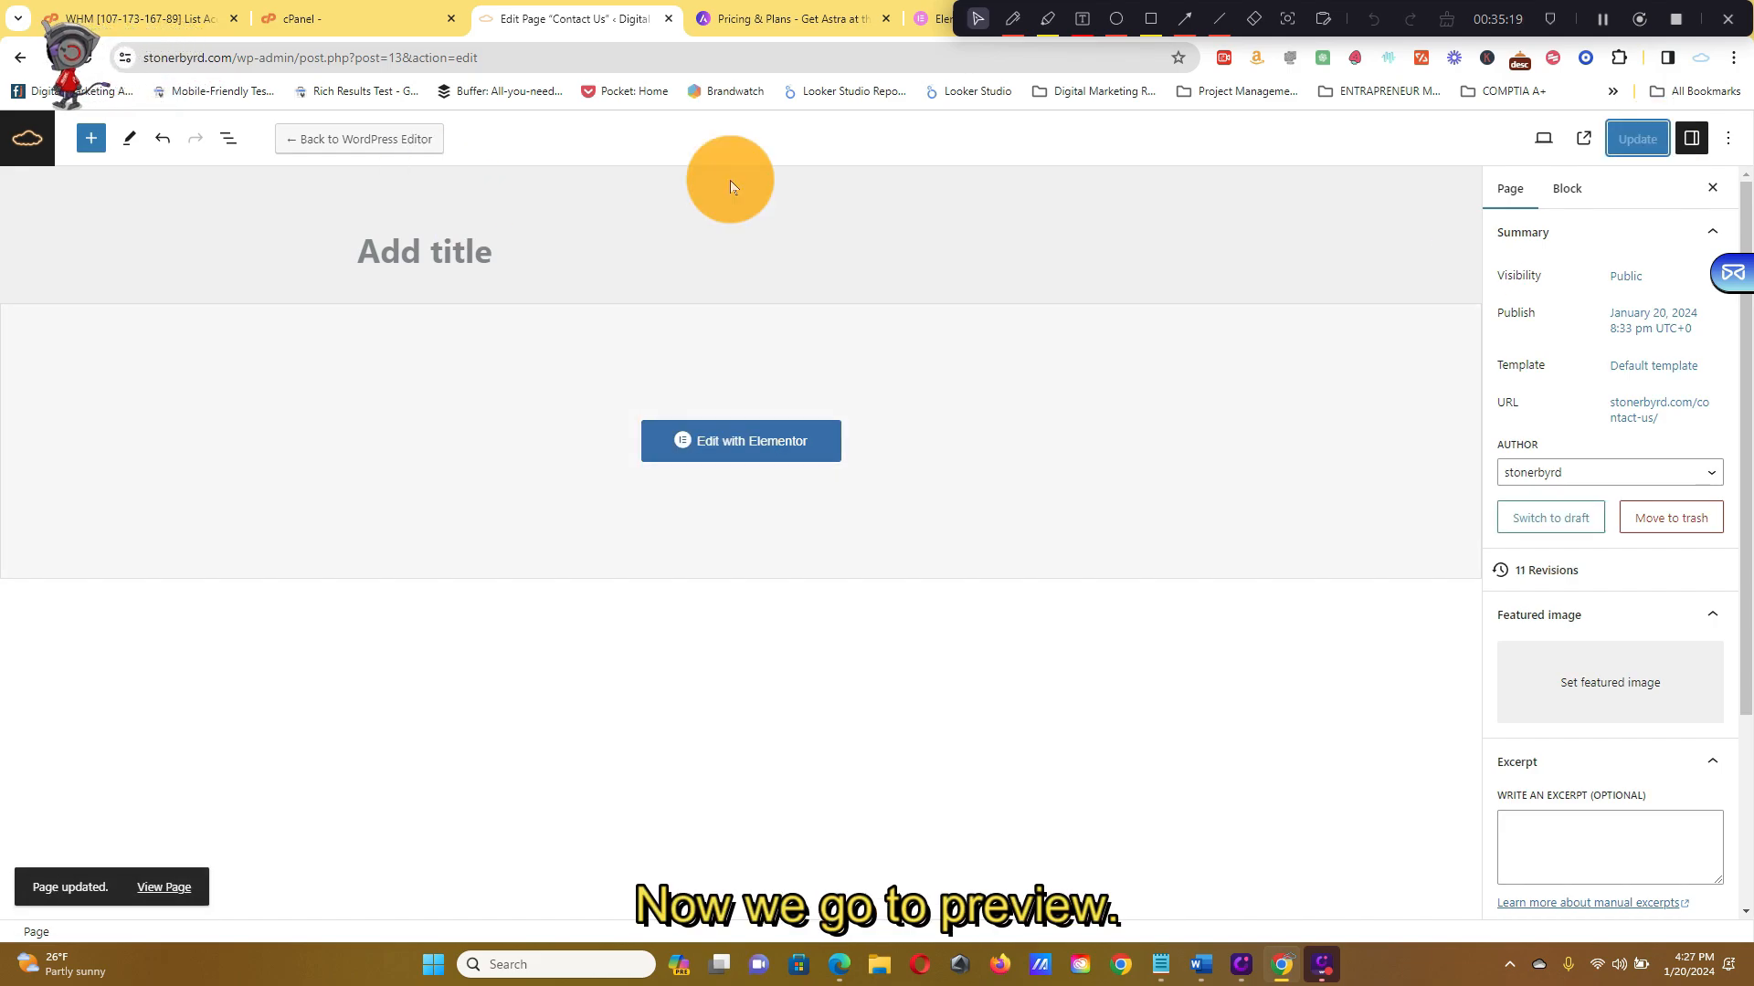
{"action": "left_click", "coordinate": [1578, 146]}
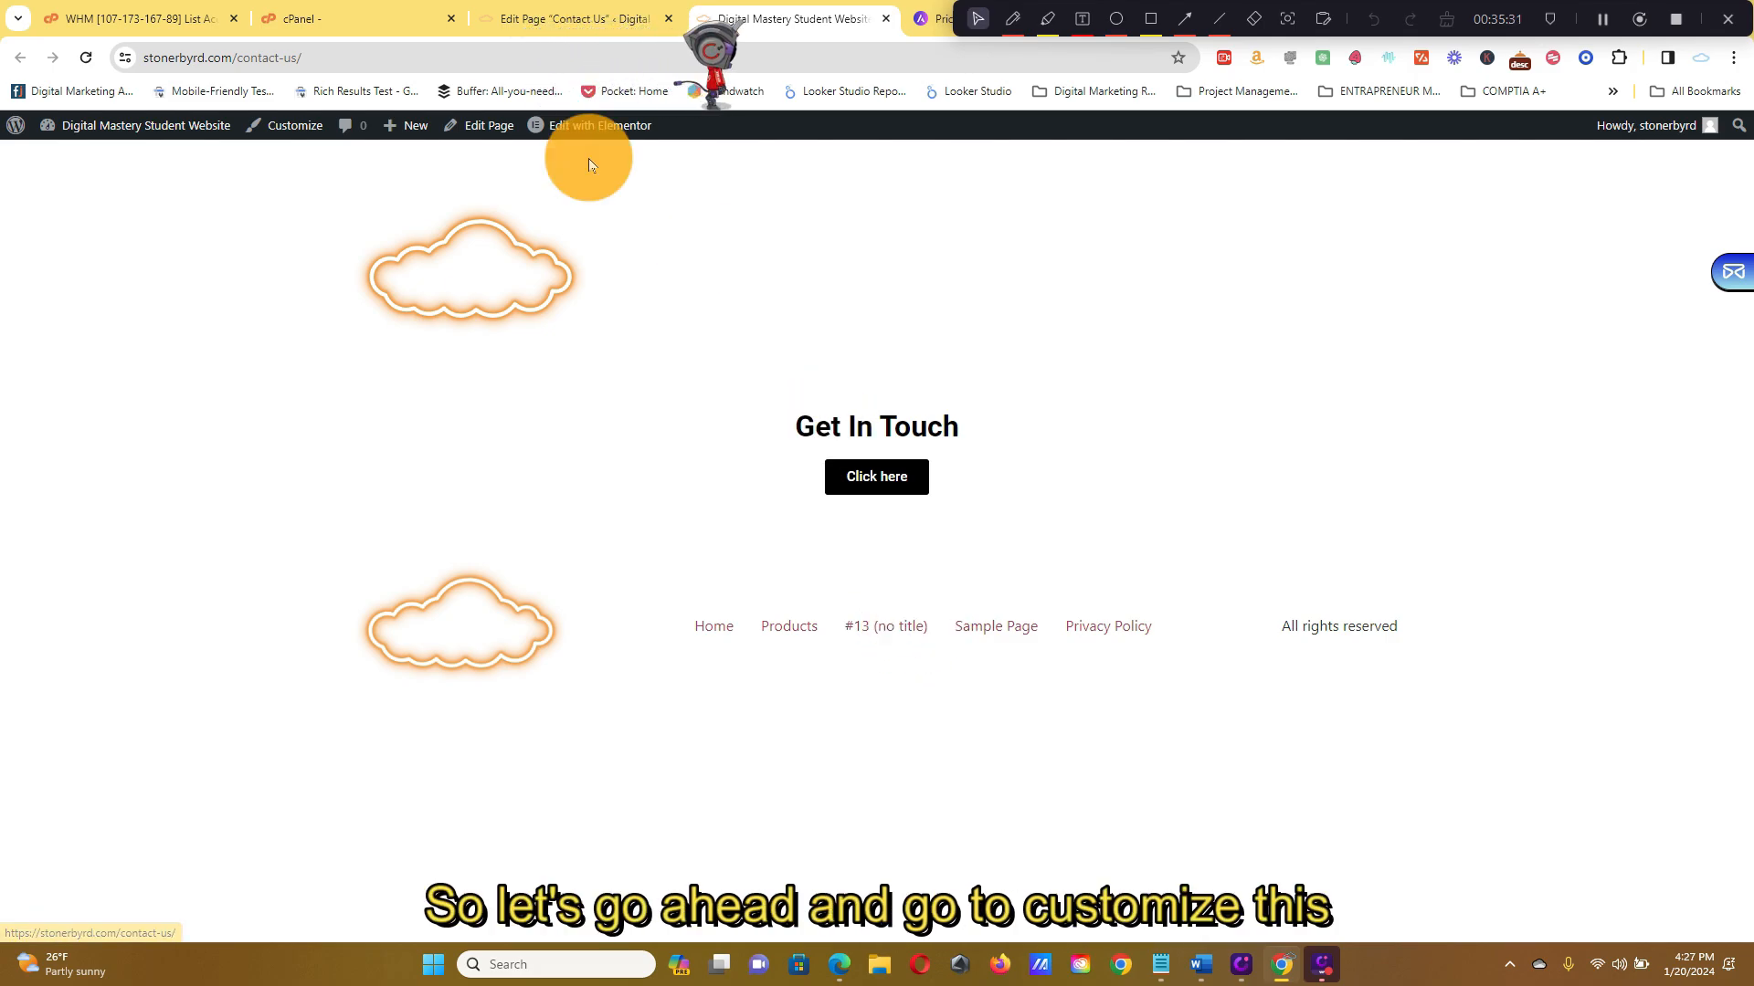
In the Customizer, rename Top Menu item #13 (no title) to 'Contact us' and publish
{"action": "left_click", "coordinate": [270, 130]}
{"action": "left_click", "coordinate": [246, 373]}
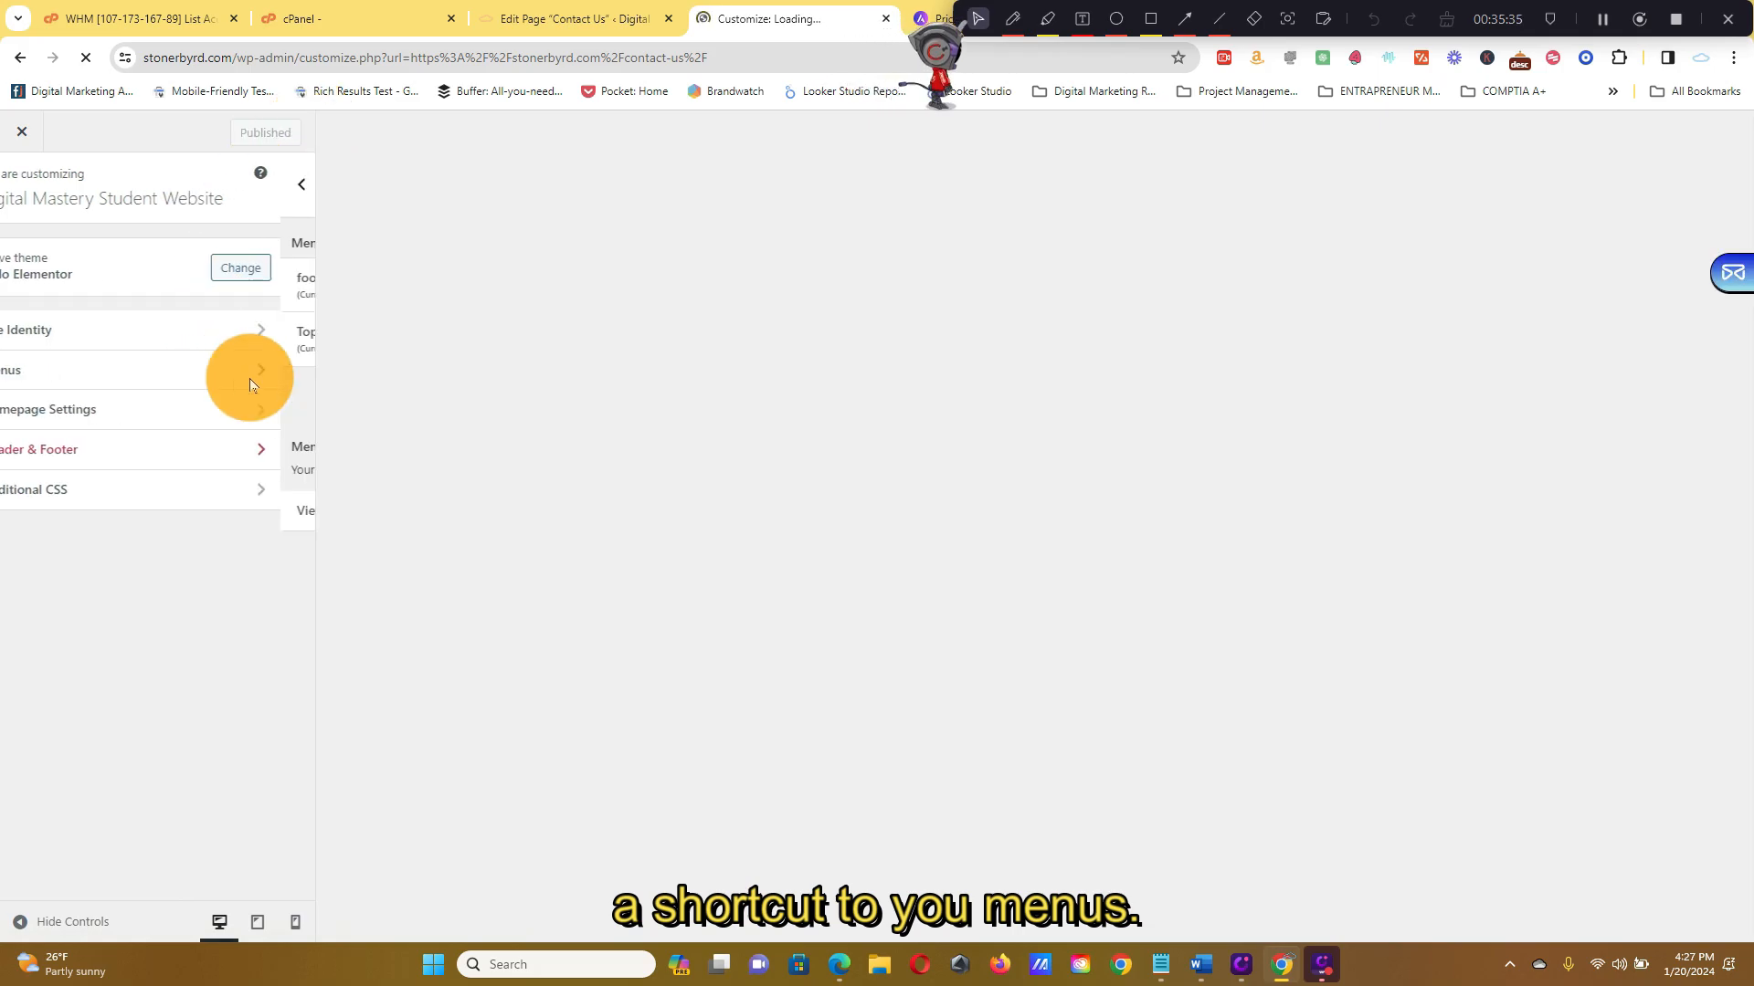
{"action": "left_click", "coordinate": [279, 324]}
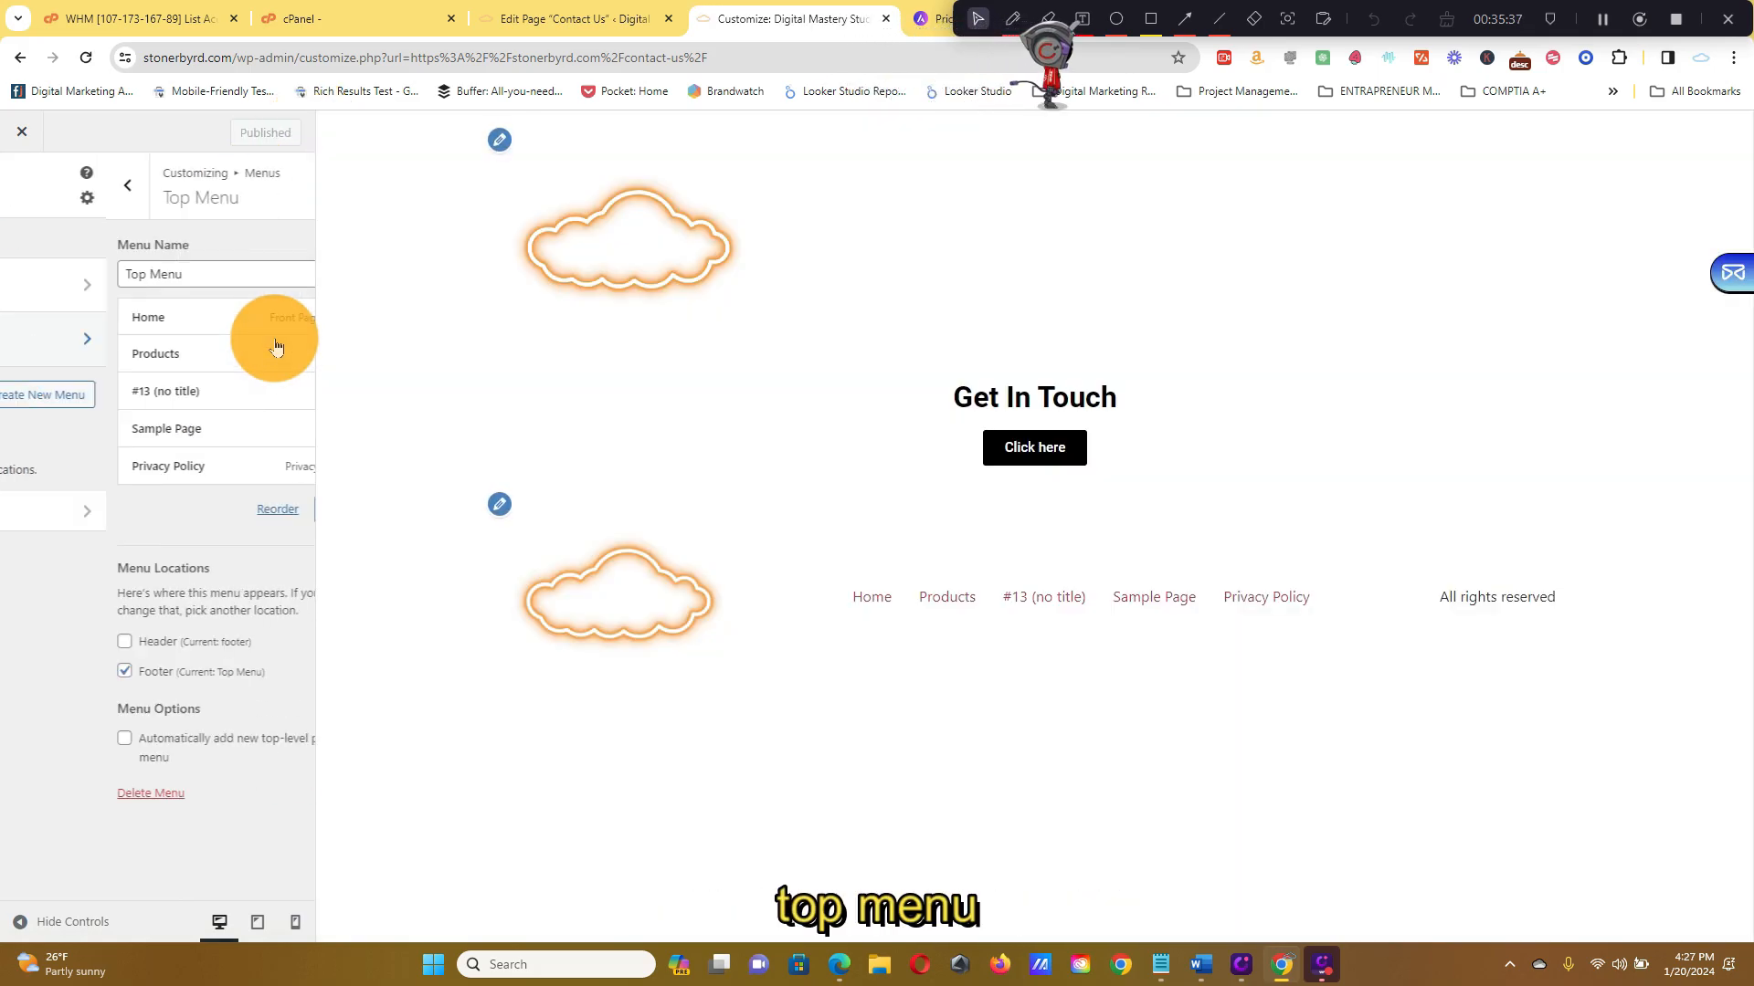
{"action": "left_click", "coordinate": [288, 392]}
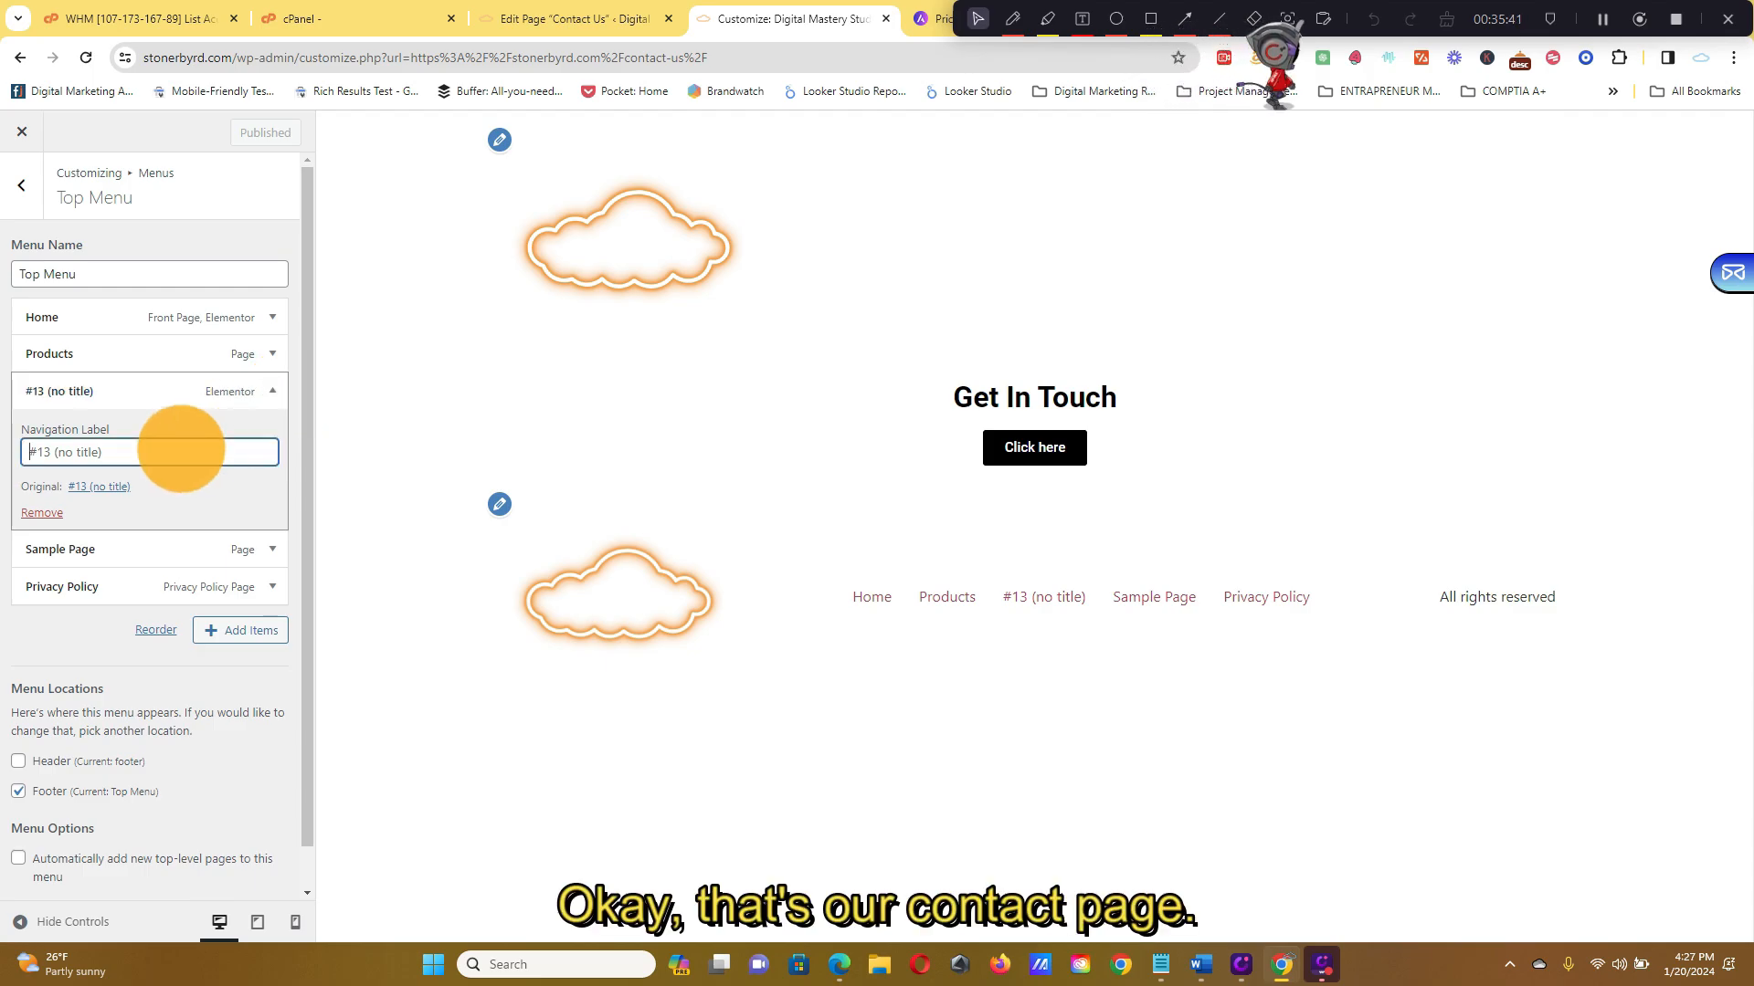
{"action": "key", "text": "ctrl+a"}
{"action": "type", "text": "Contac"}
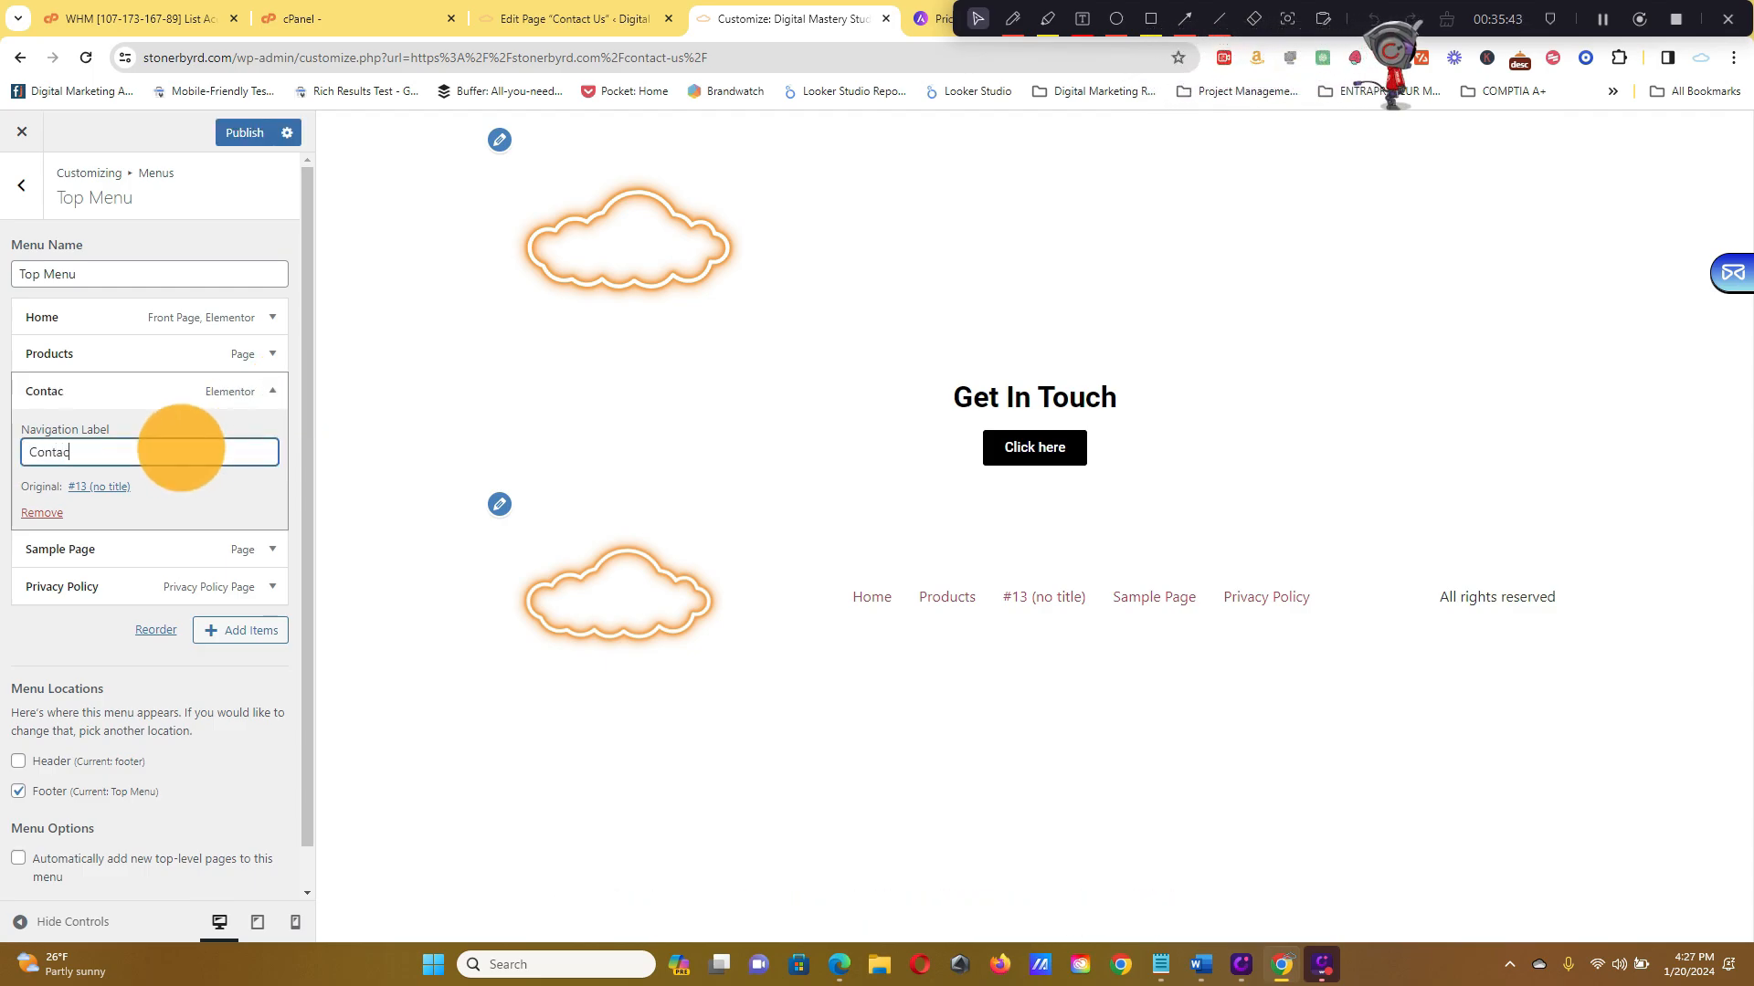
{"action": "type", "text": "t us"}
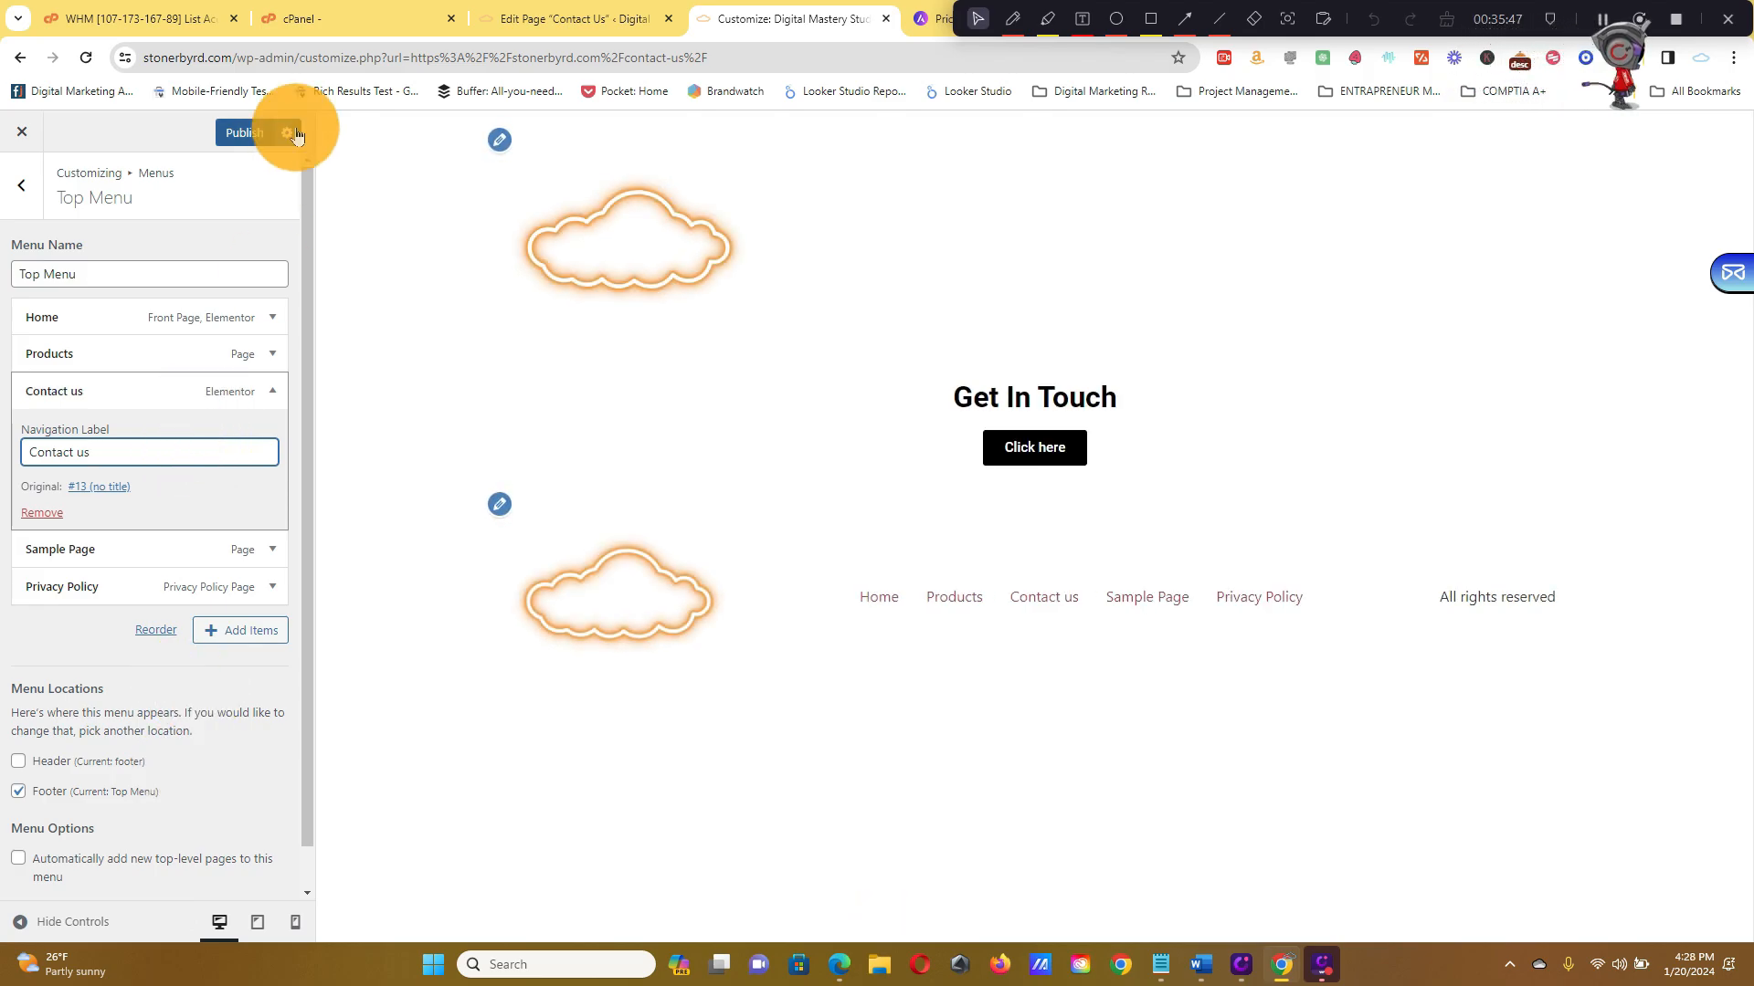
{"action": "left_click", "coordinate": [233, 138]}
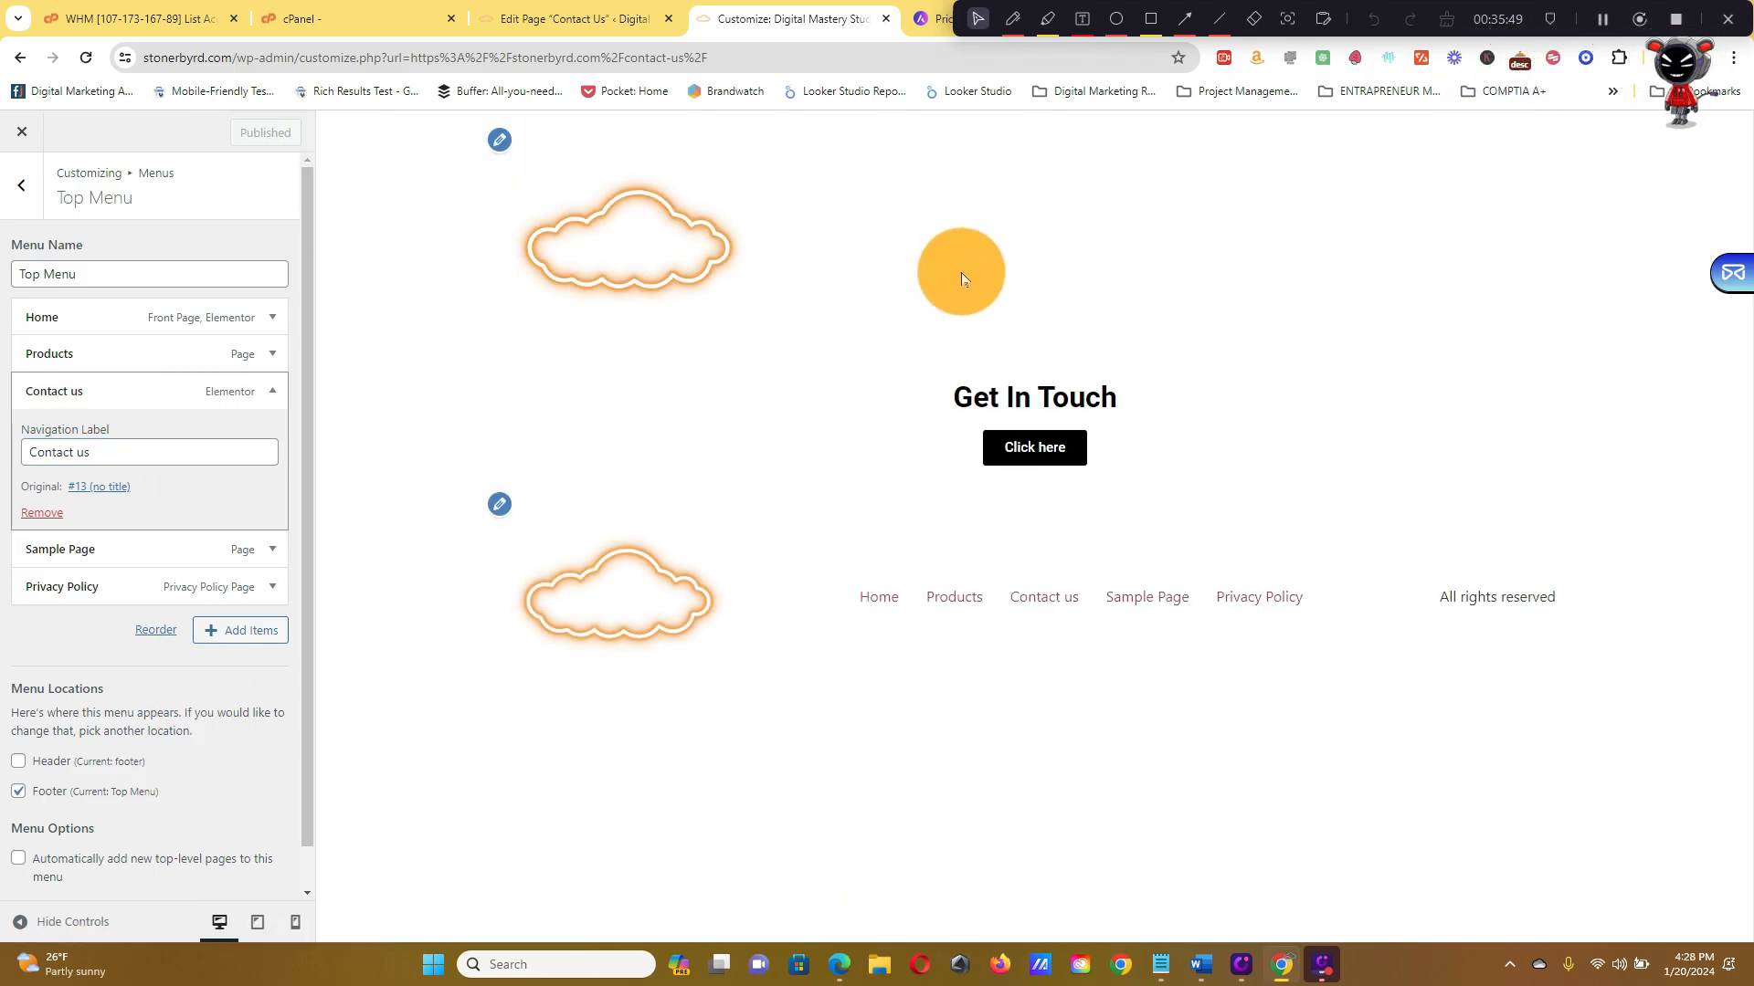
Collapse the Contact us item and exit the Customizer back to the live Contact Us page
{"action": "left_click", "coordinate": [280, 402]}
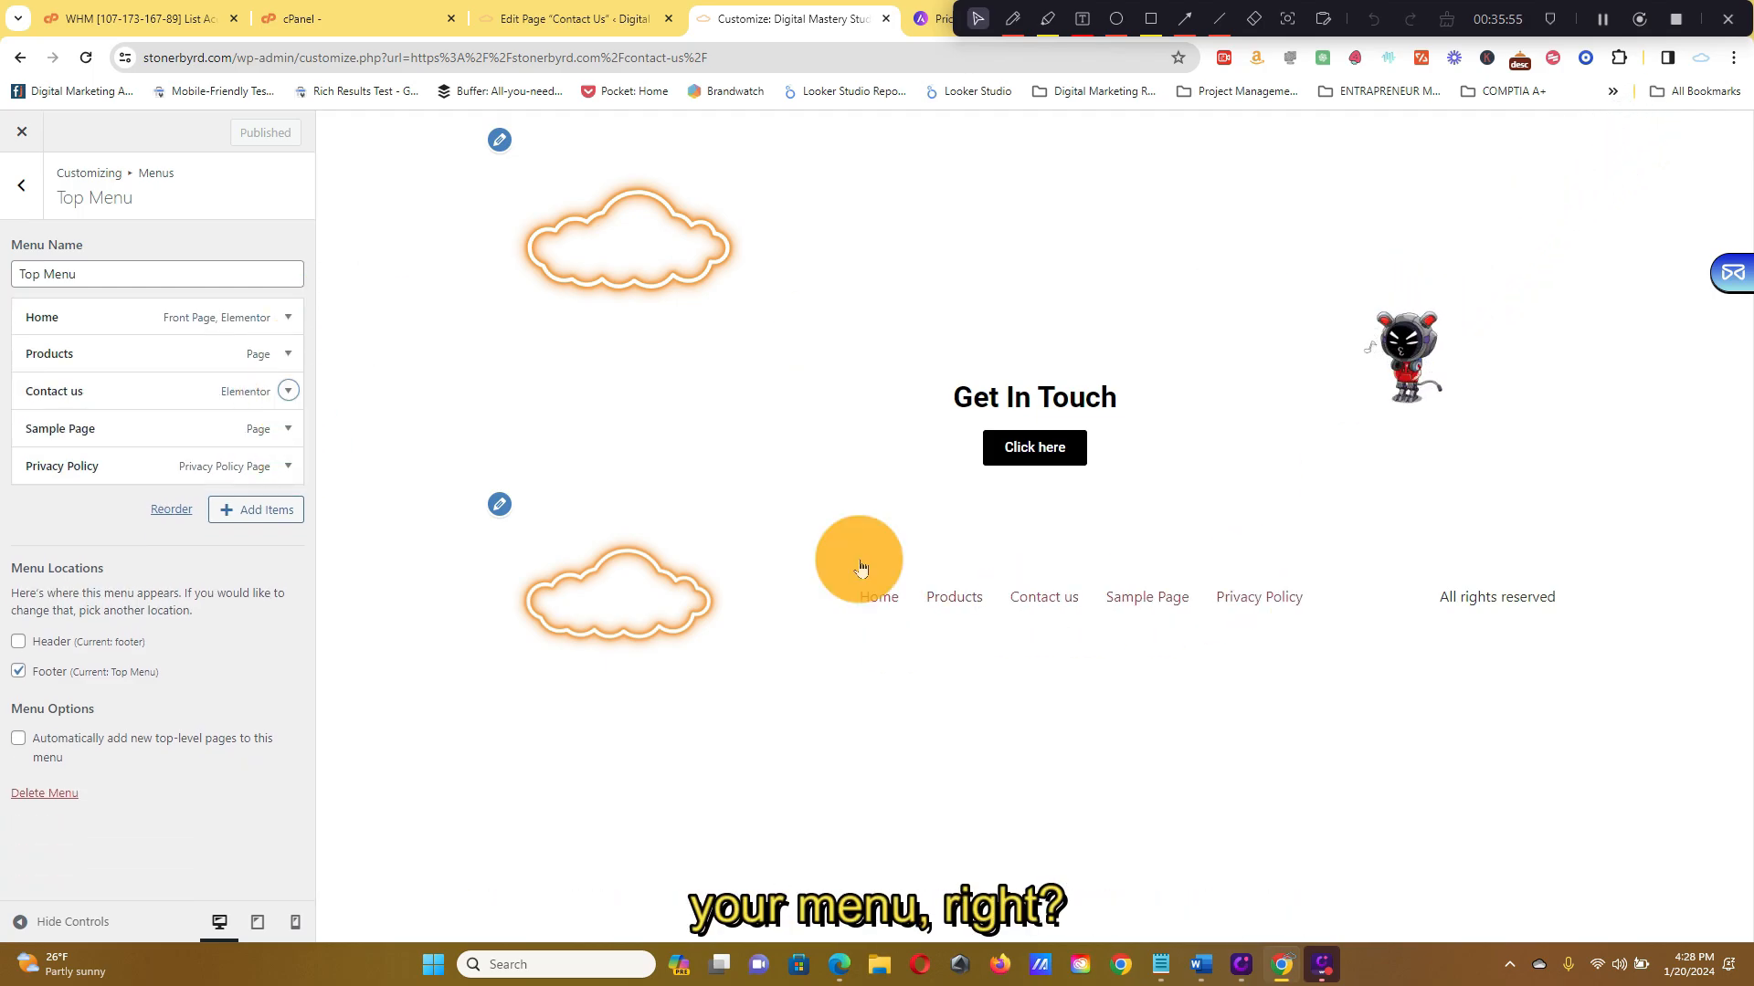
{"action": "left_click", "coordinate": [30, 178]}
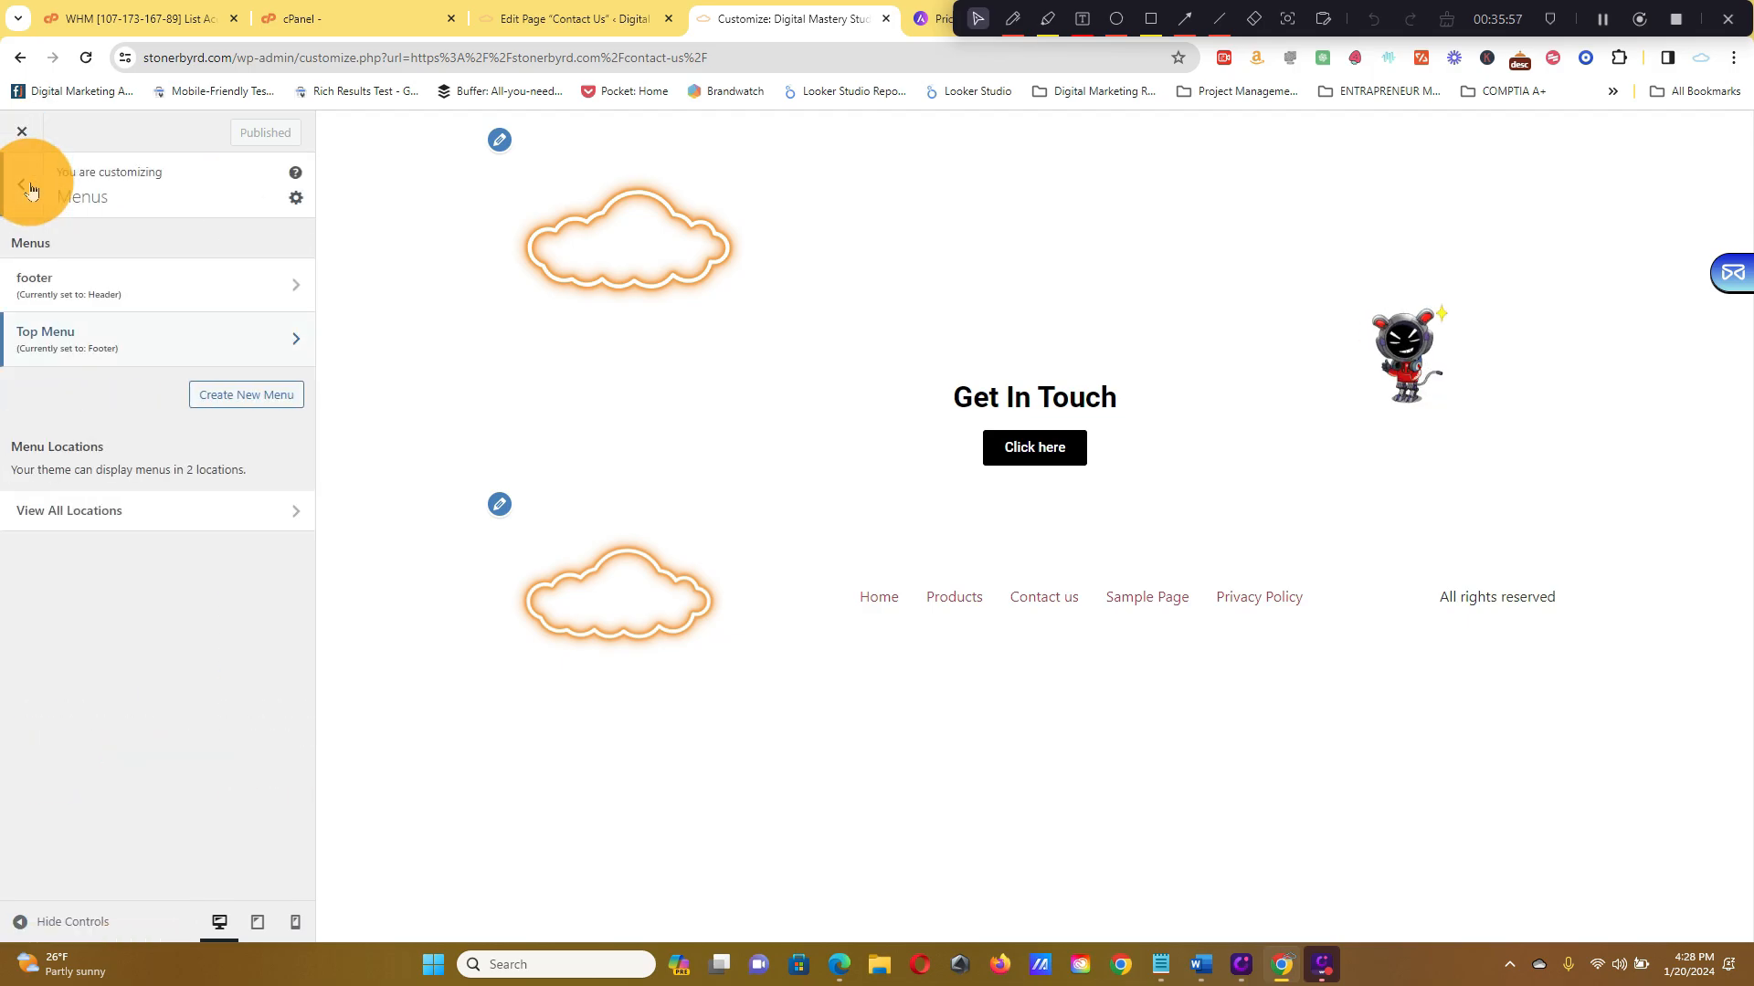
{"action": "left_click", "coordinate": [27, 165]}
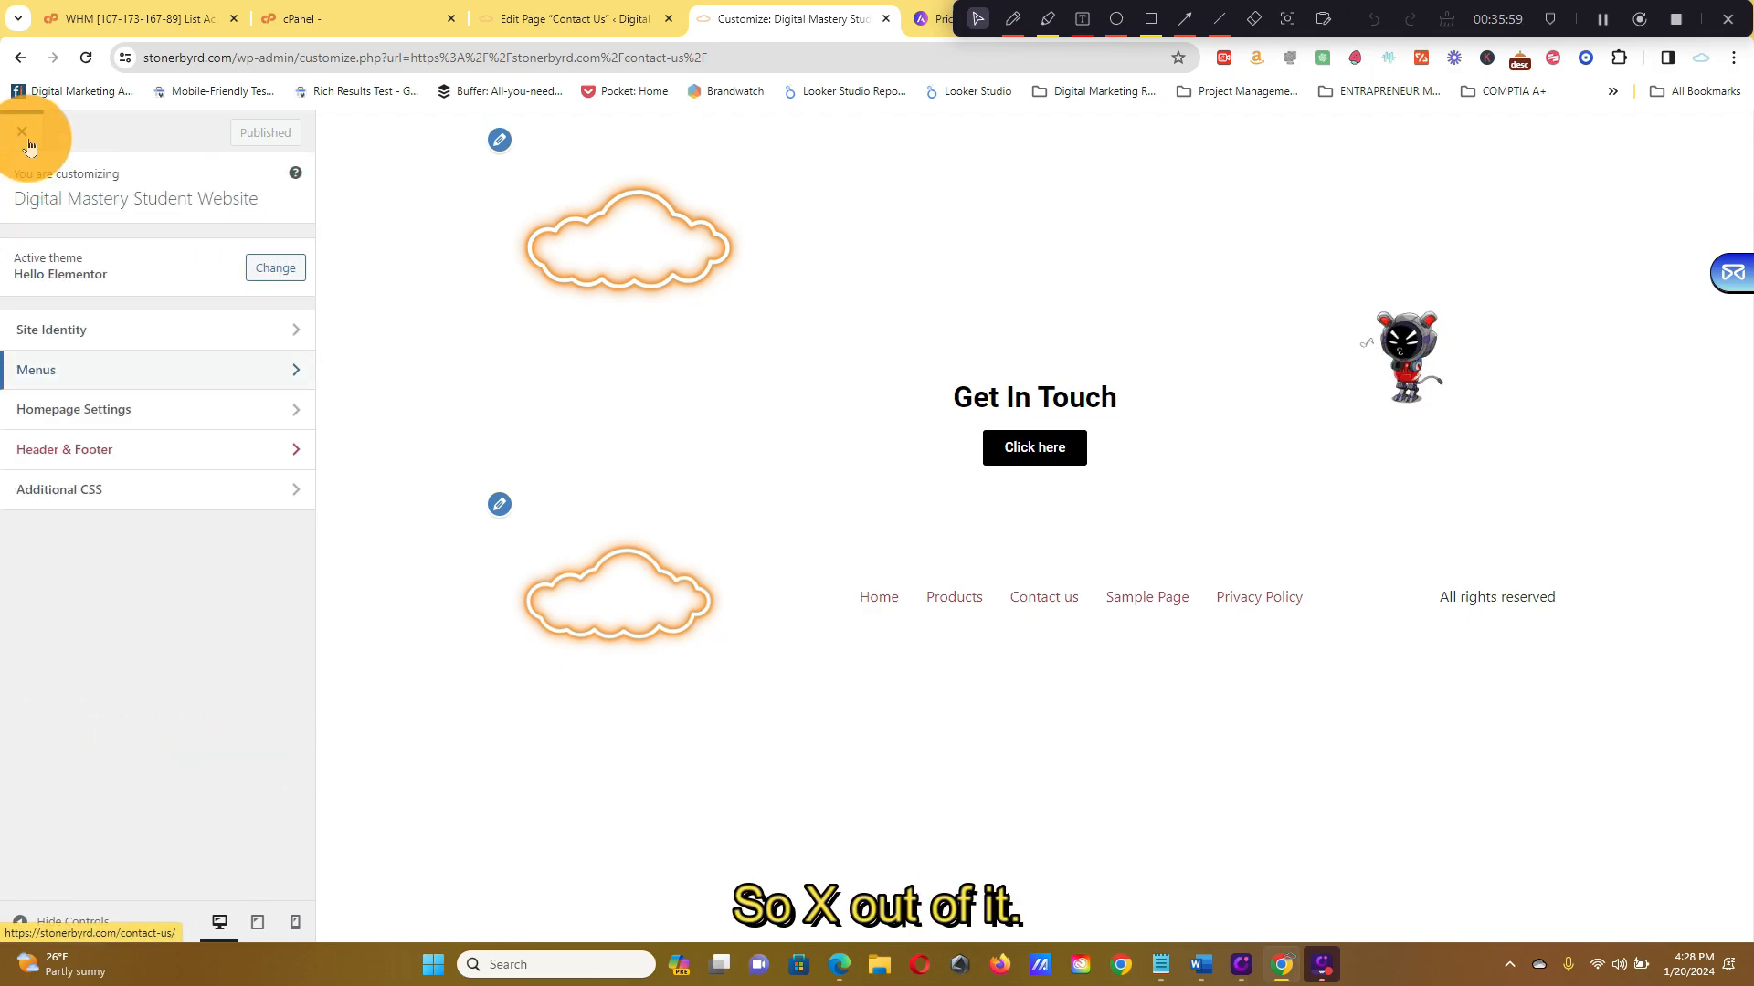
{"action": "left_click", "coordinate": [28, 141]}
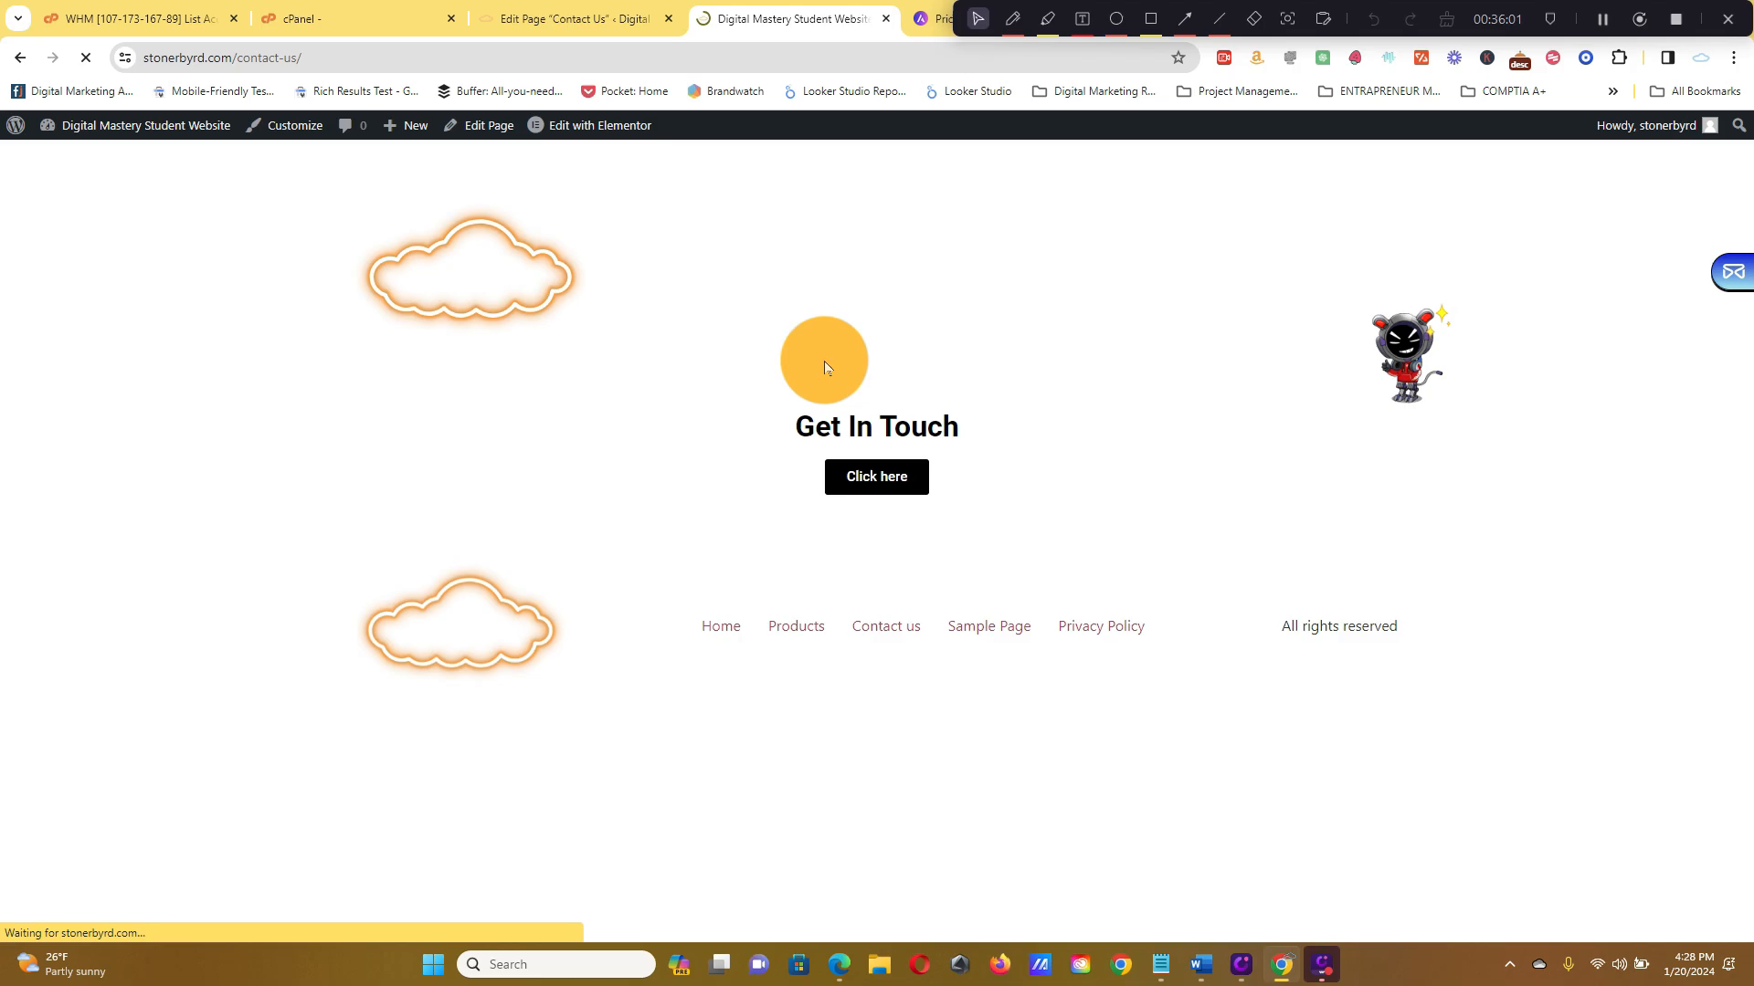
Go to the site's home page and look over its header
{"action": "mouse_move", "coordinate": [149, 137]}
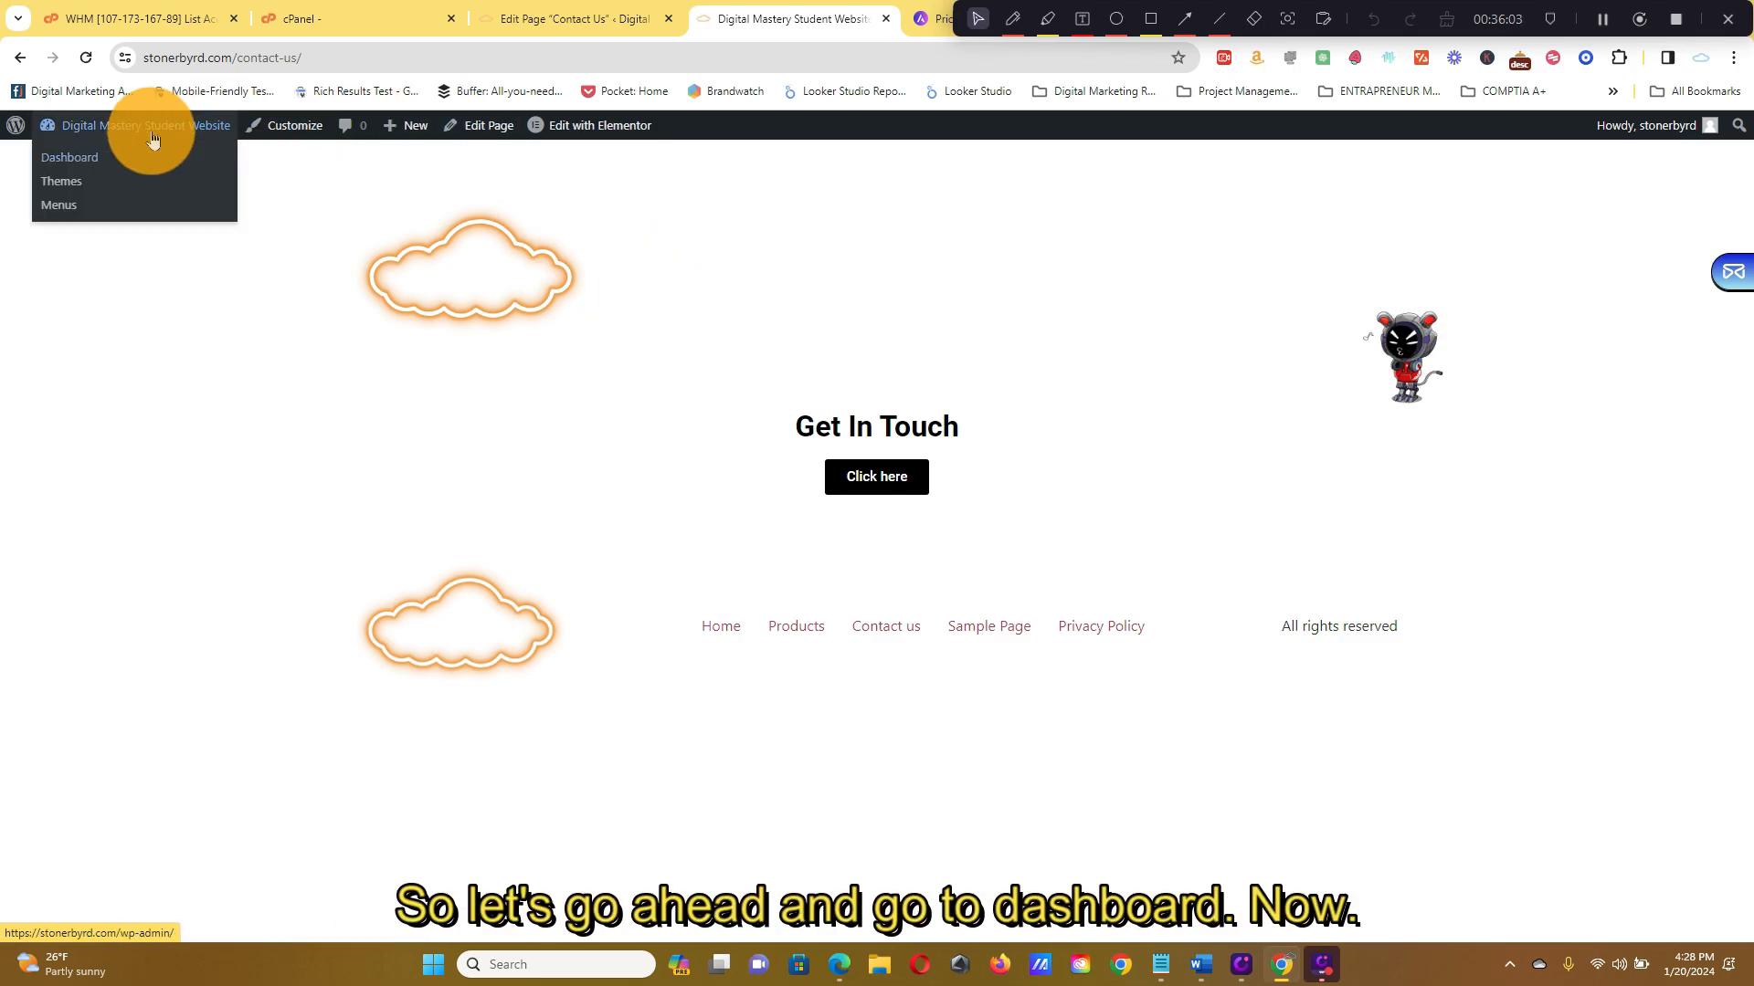
{"action": "left_click", "coordinate": [109, 160]}
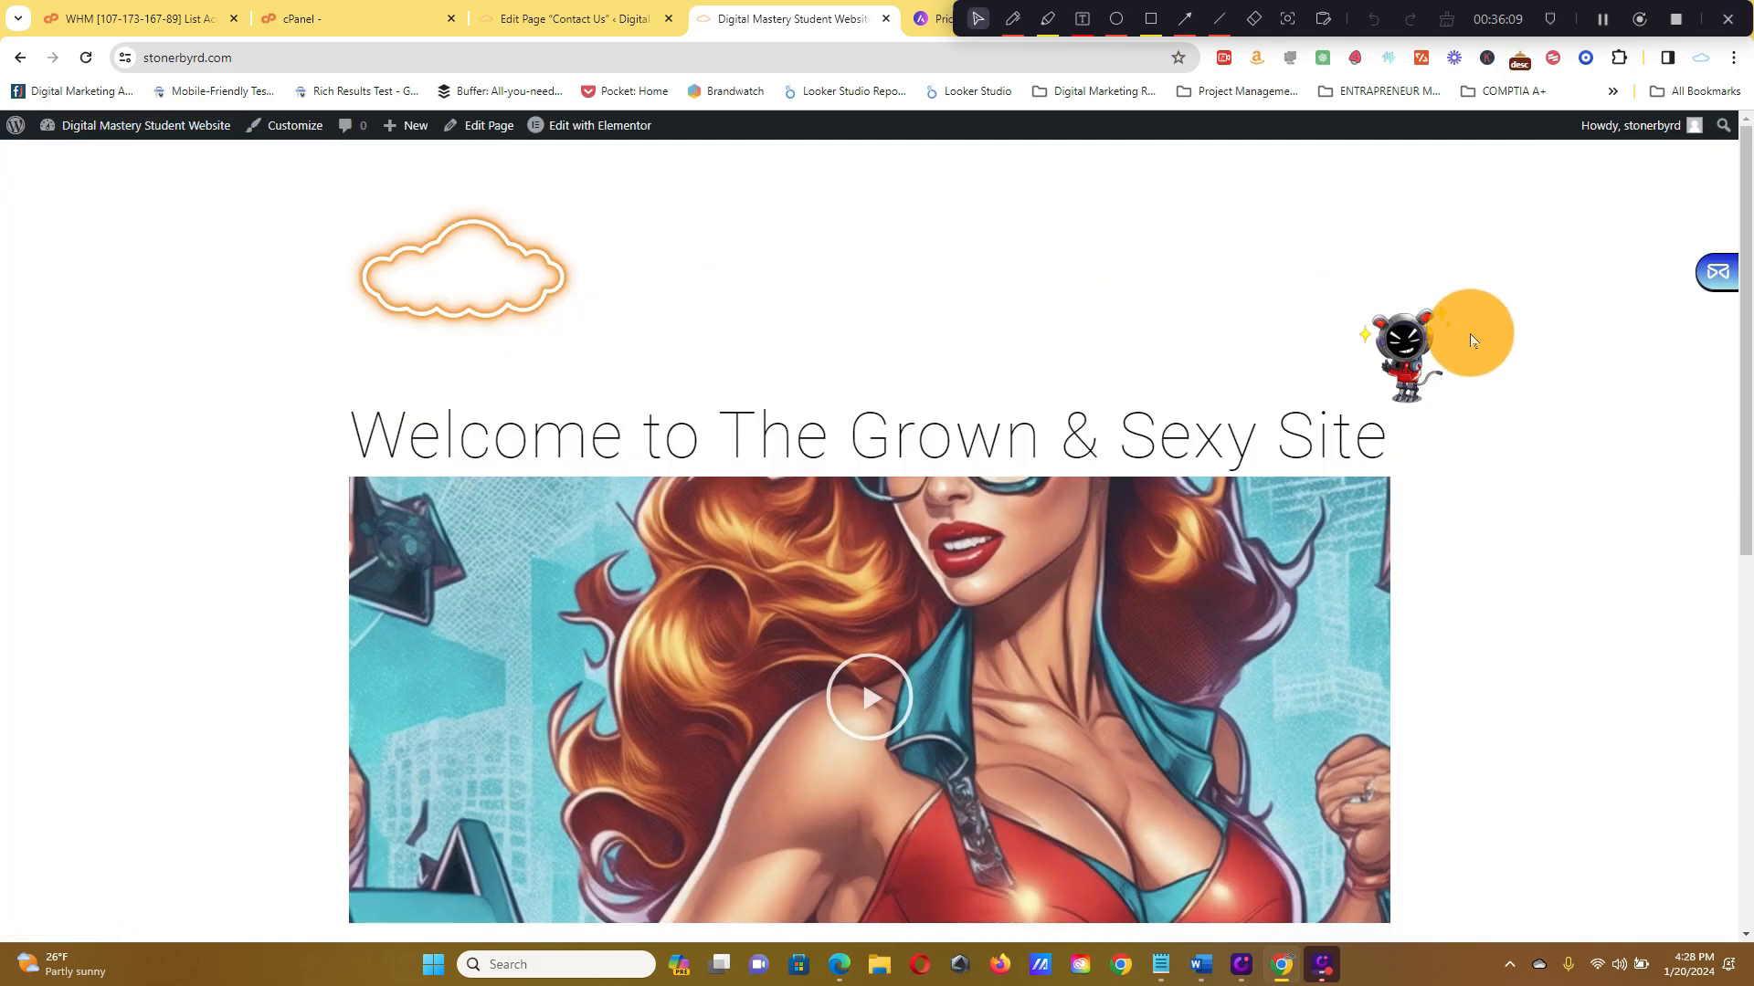
{"action": "scroll", "coordinate": [1434, 347], "scroll_direction": "down", "scroll_amount": 8}
{"action": "scroll", "coordinate": [1481, 367], "scroll_direction": "up", "scroll_amount": 10}
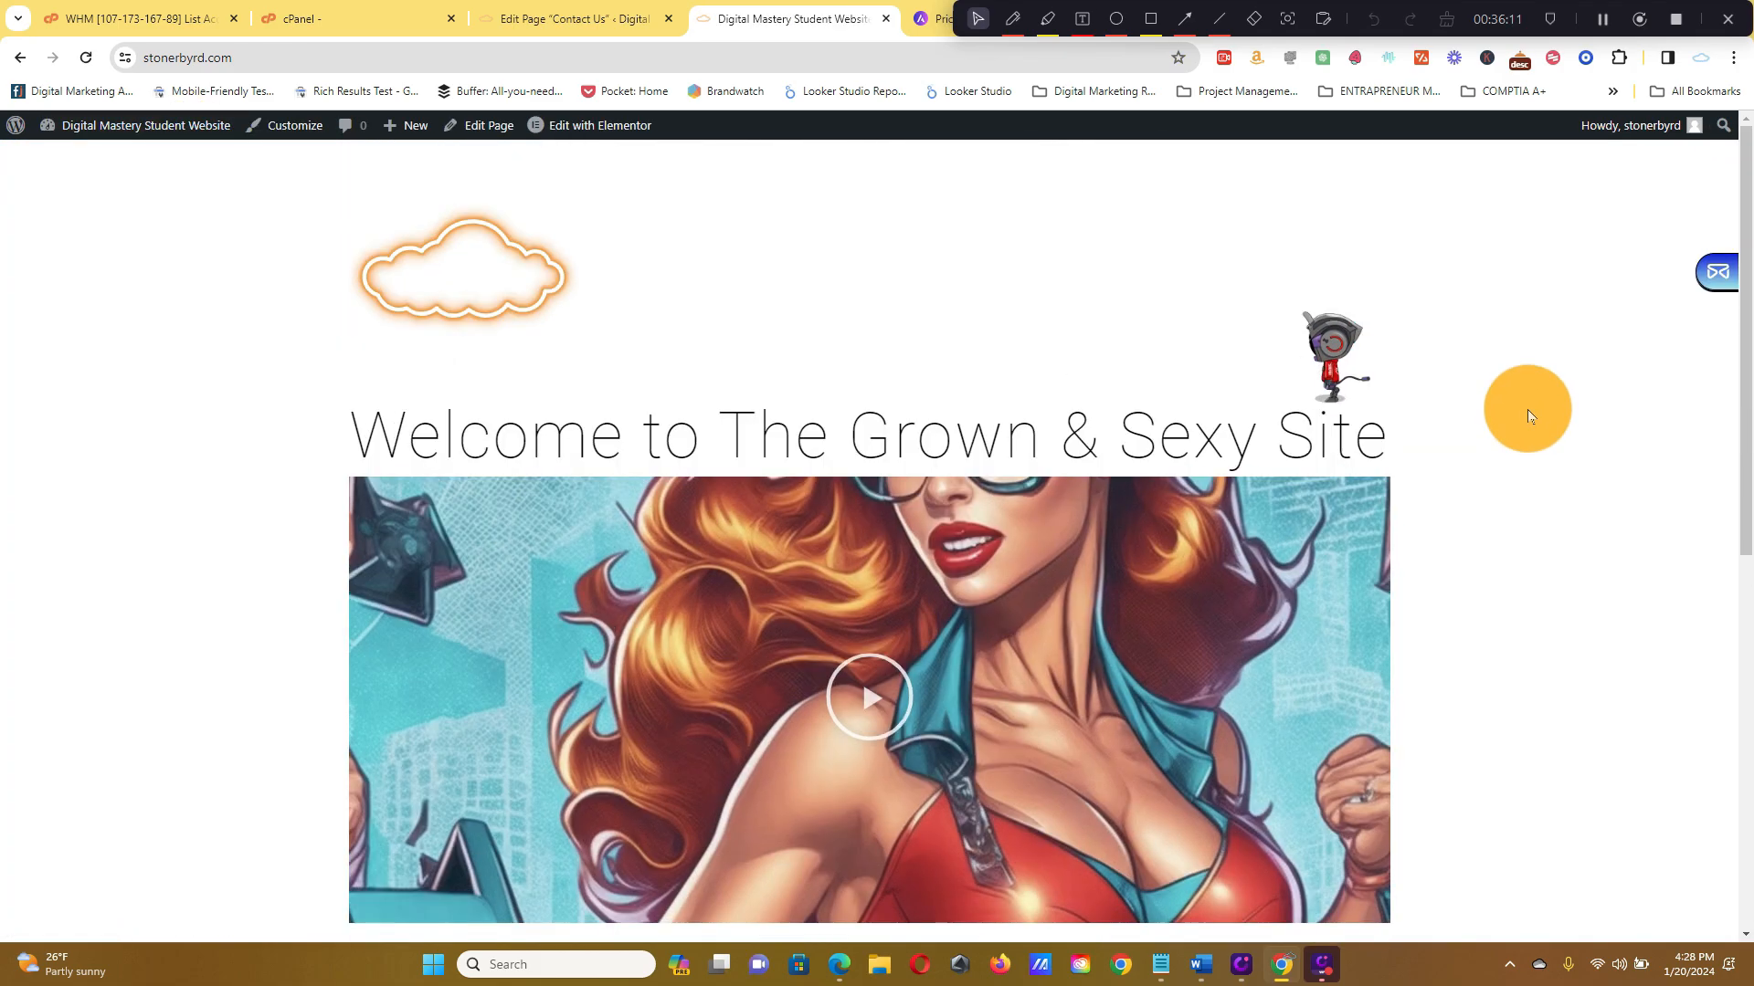
Tick the Header location for the Top Menu in the Customizer and return to the live site
{"action": "left_click", "coordinate": [303, 133]}
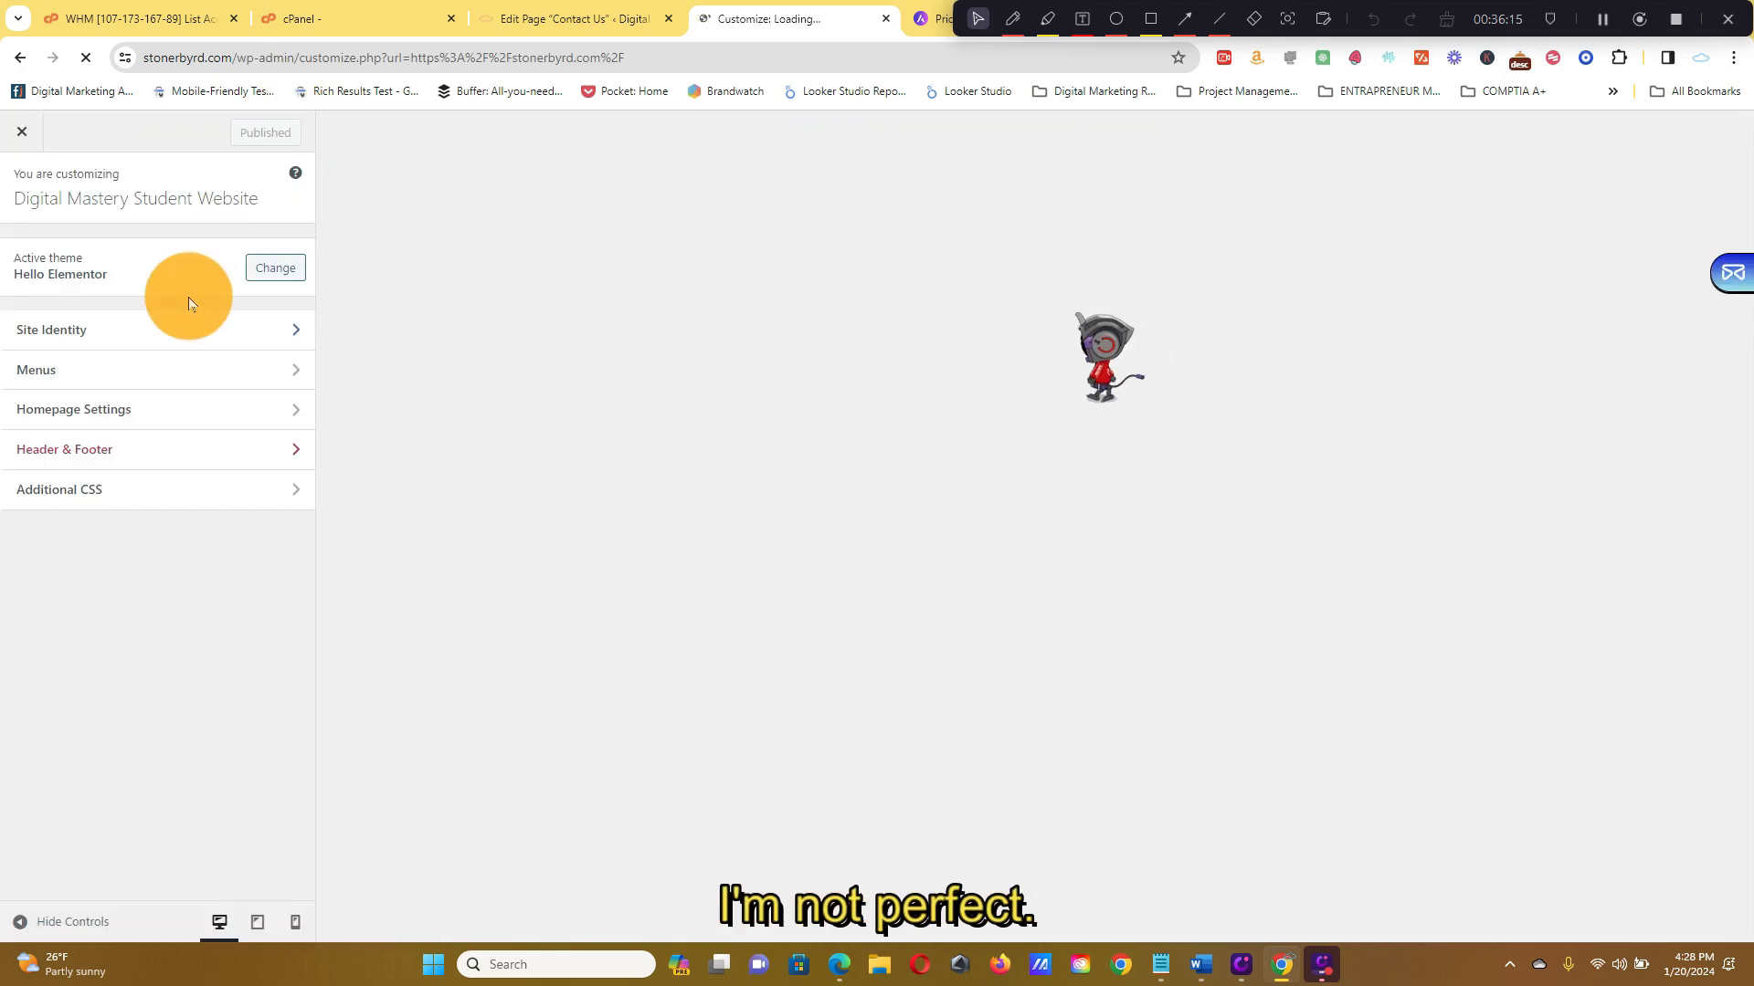
{"action": "left_click", "coordinate": [162, 370]}
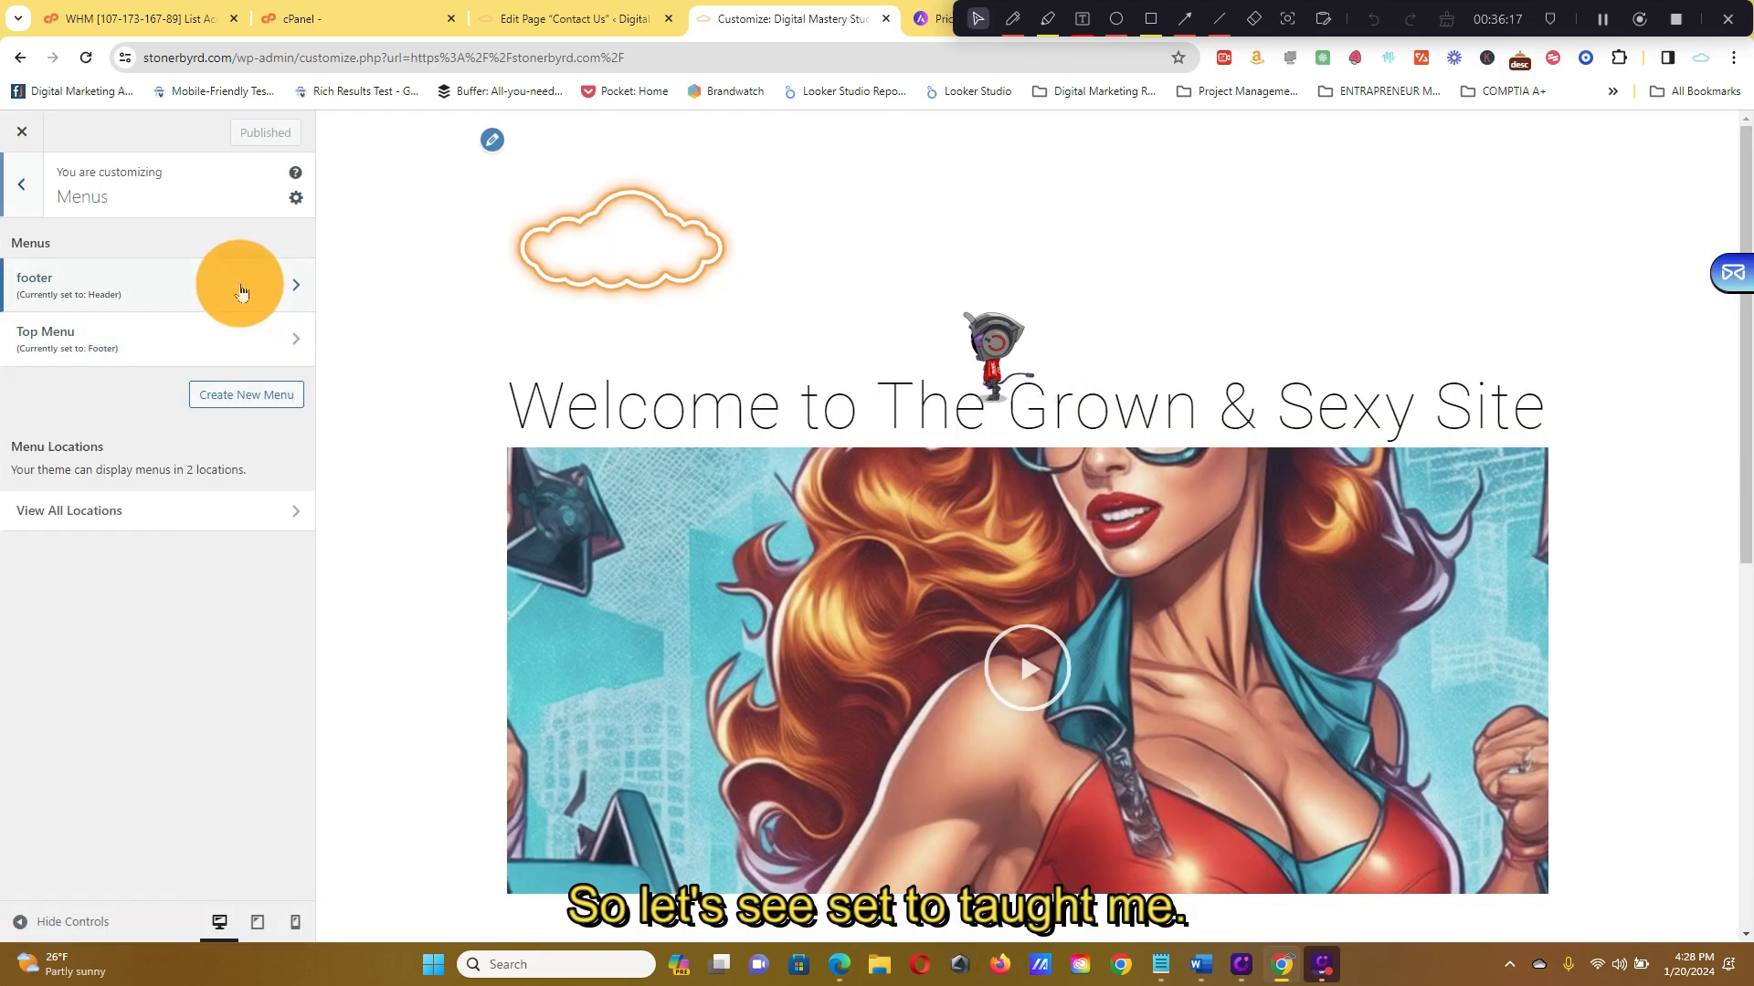
{"action": "left_click", "coordinate": [242, 284]}
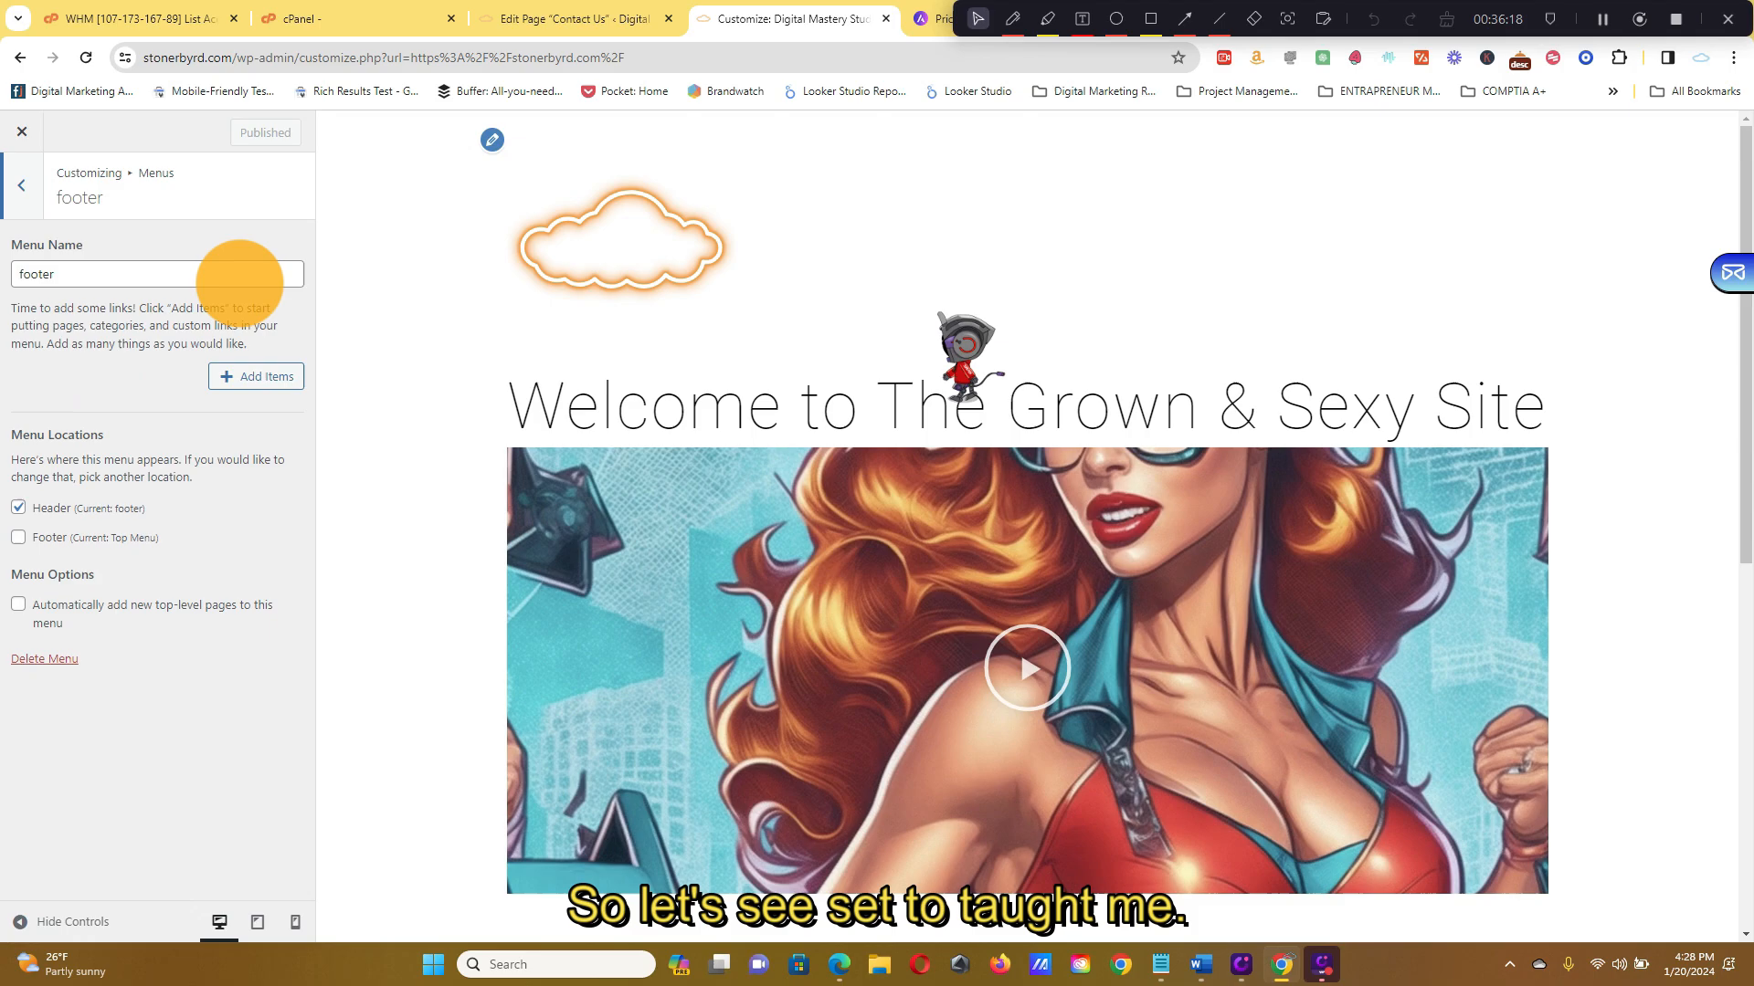
{"action": "left_click", "coordinate": [21, 186]}
{"action": "left_click", "coordinate": [165, 349]}
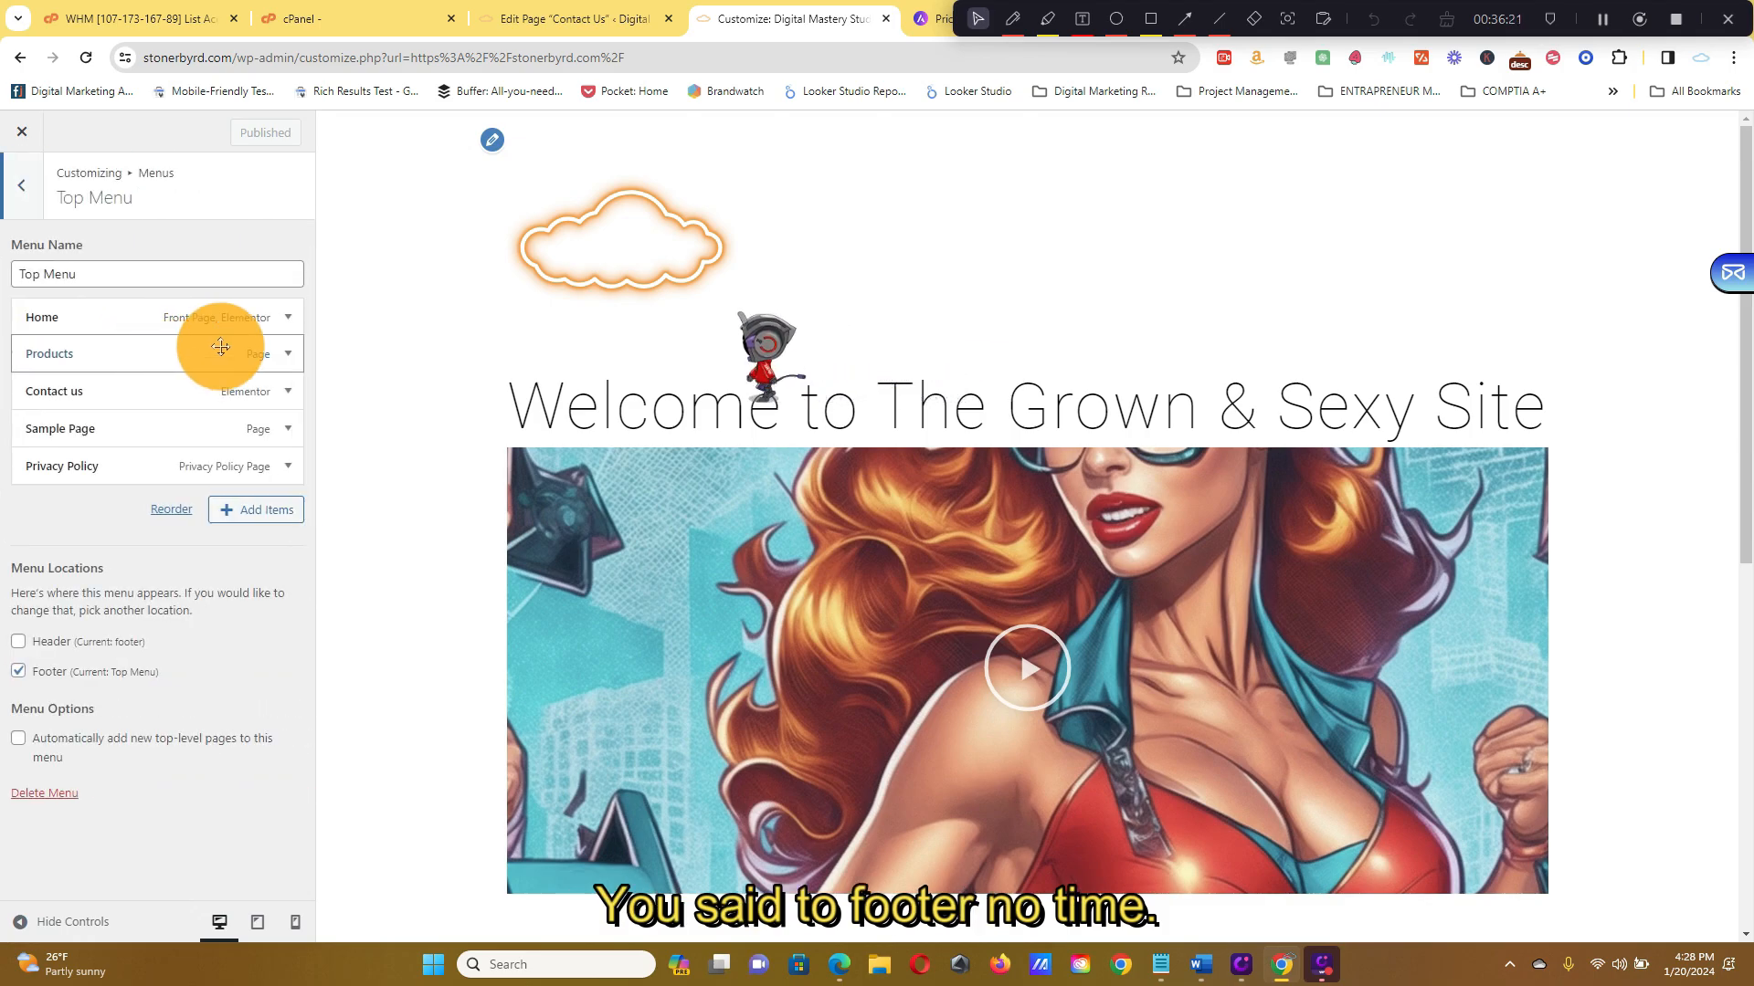
{"action": "left_click", "coordinate": [58, 645]}
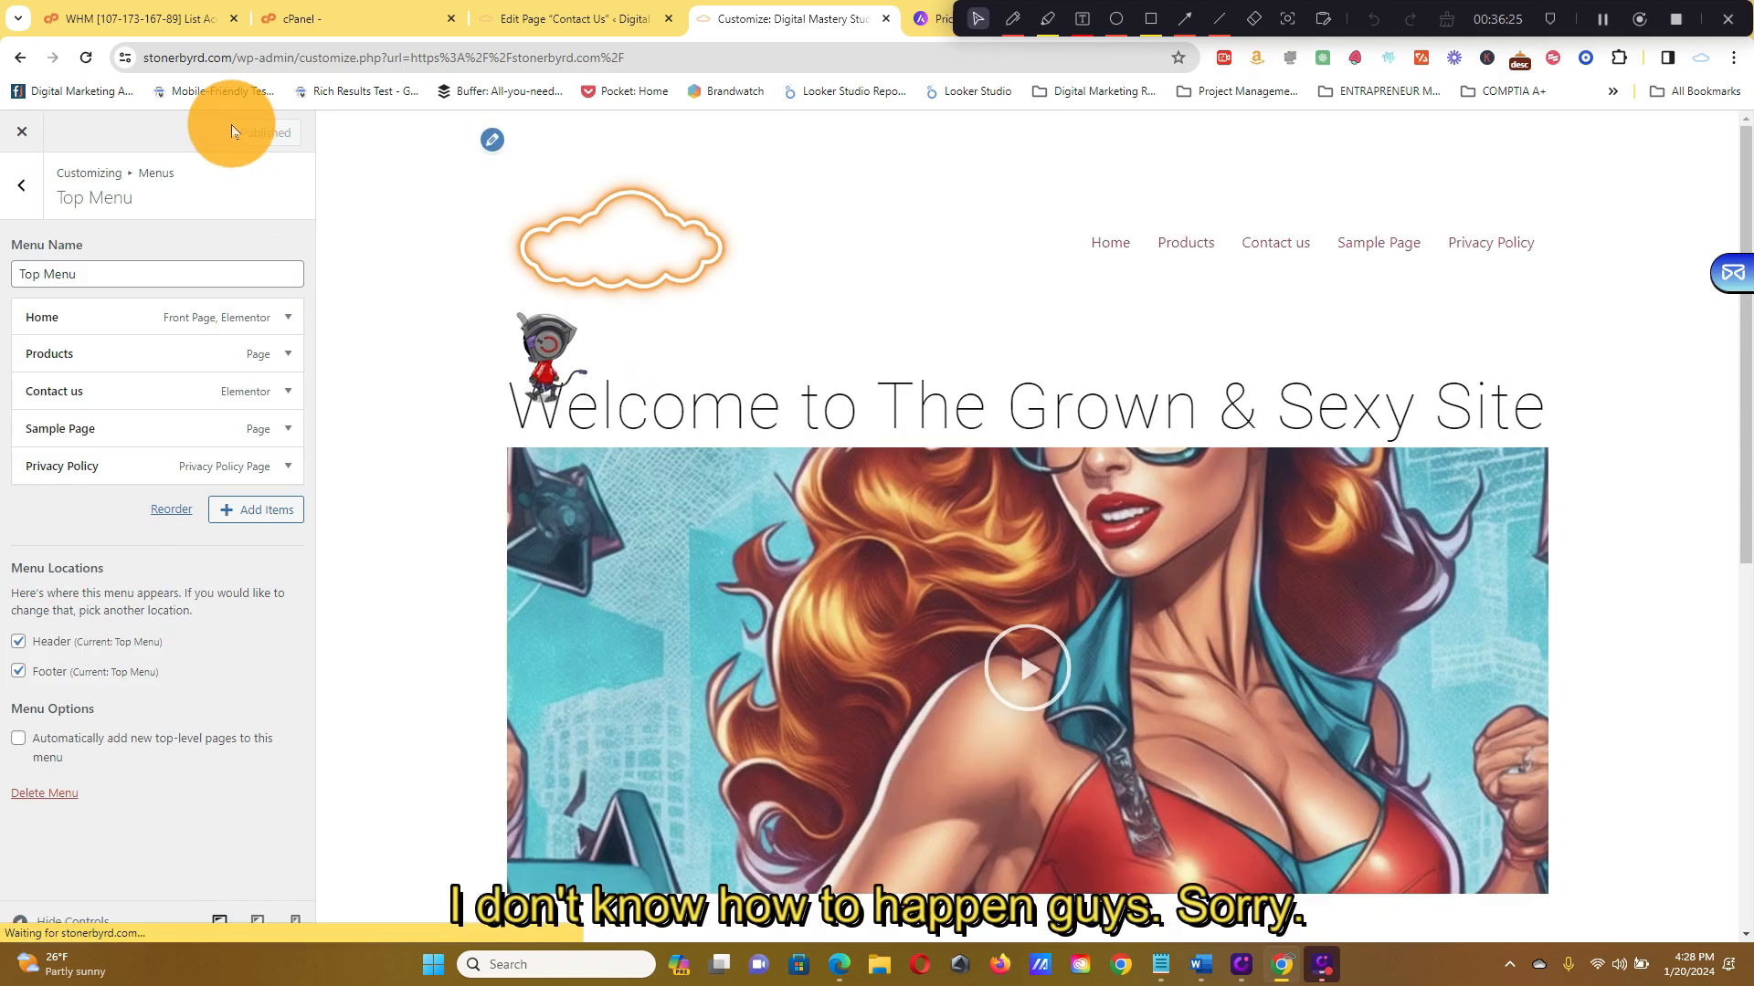
{"action": "left_click", "coordinate": [28, 139]}
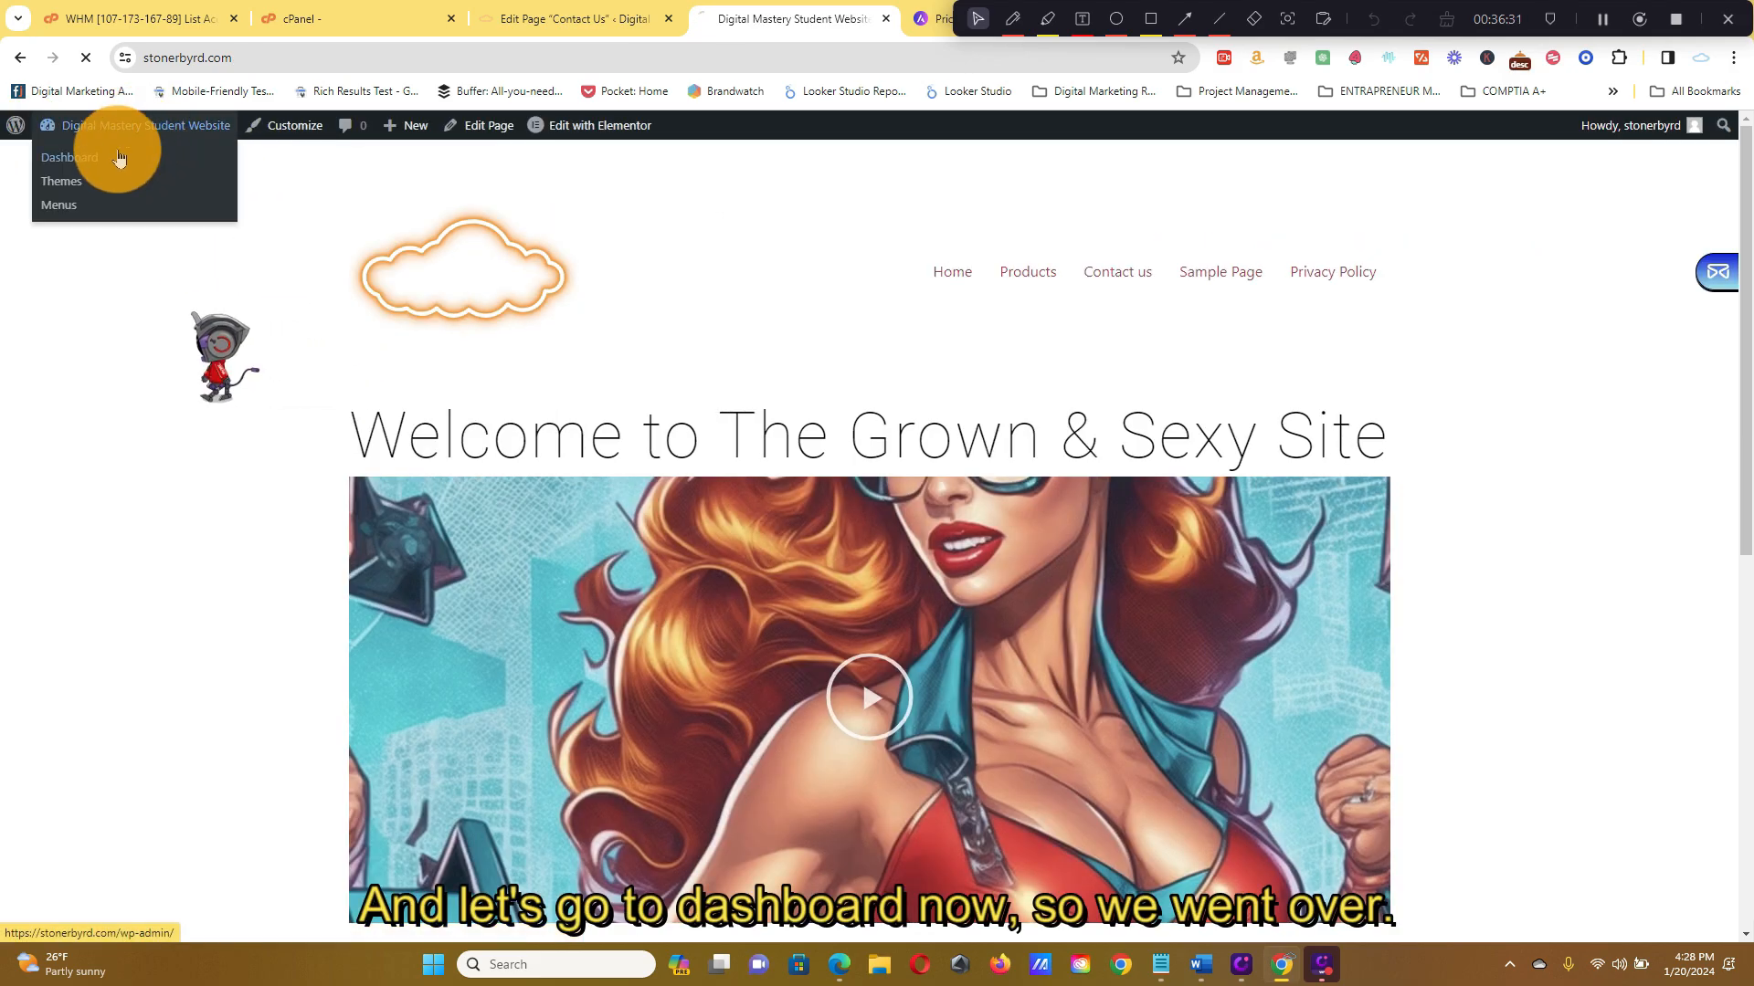
Switch to the admin Dashboard and bring up Posts > All Posts showing Hello world!
{"action": "left_click", "coordinate": [119, 158]}
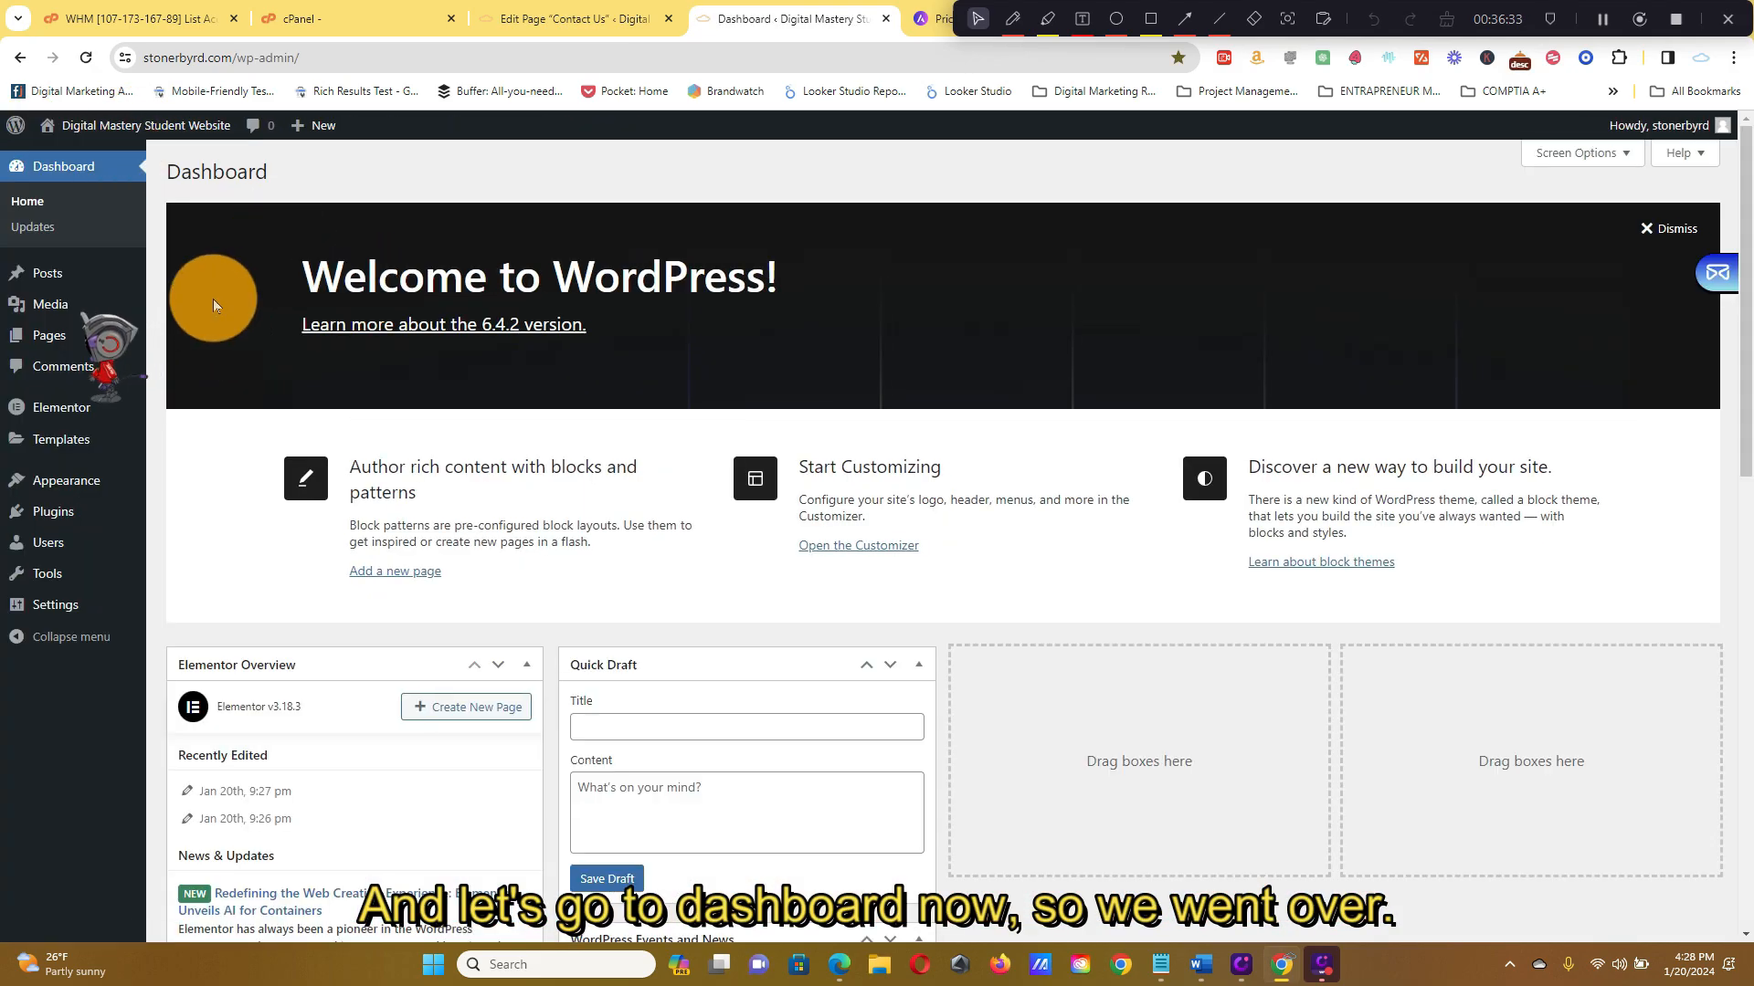
{"action": "mouse_move", "coordinate": [100, 290]}
{"action": "mouse_move", "coordinate": [30, 338]}
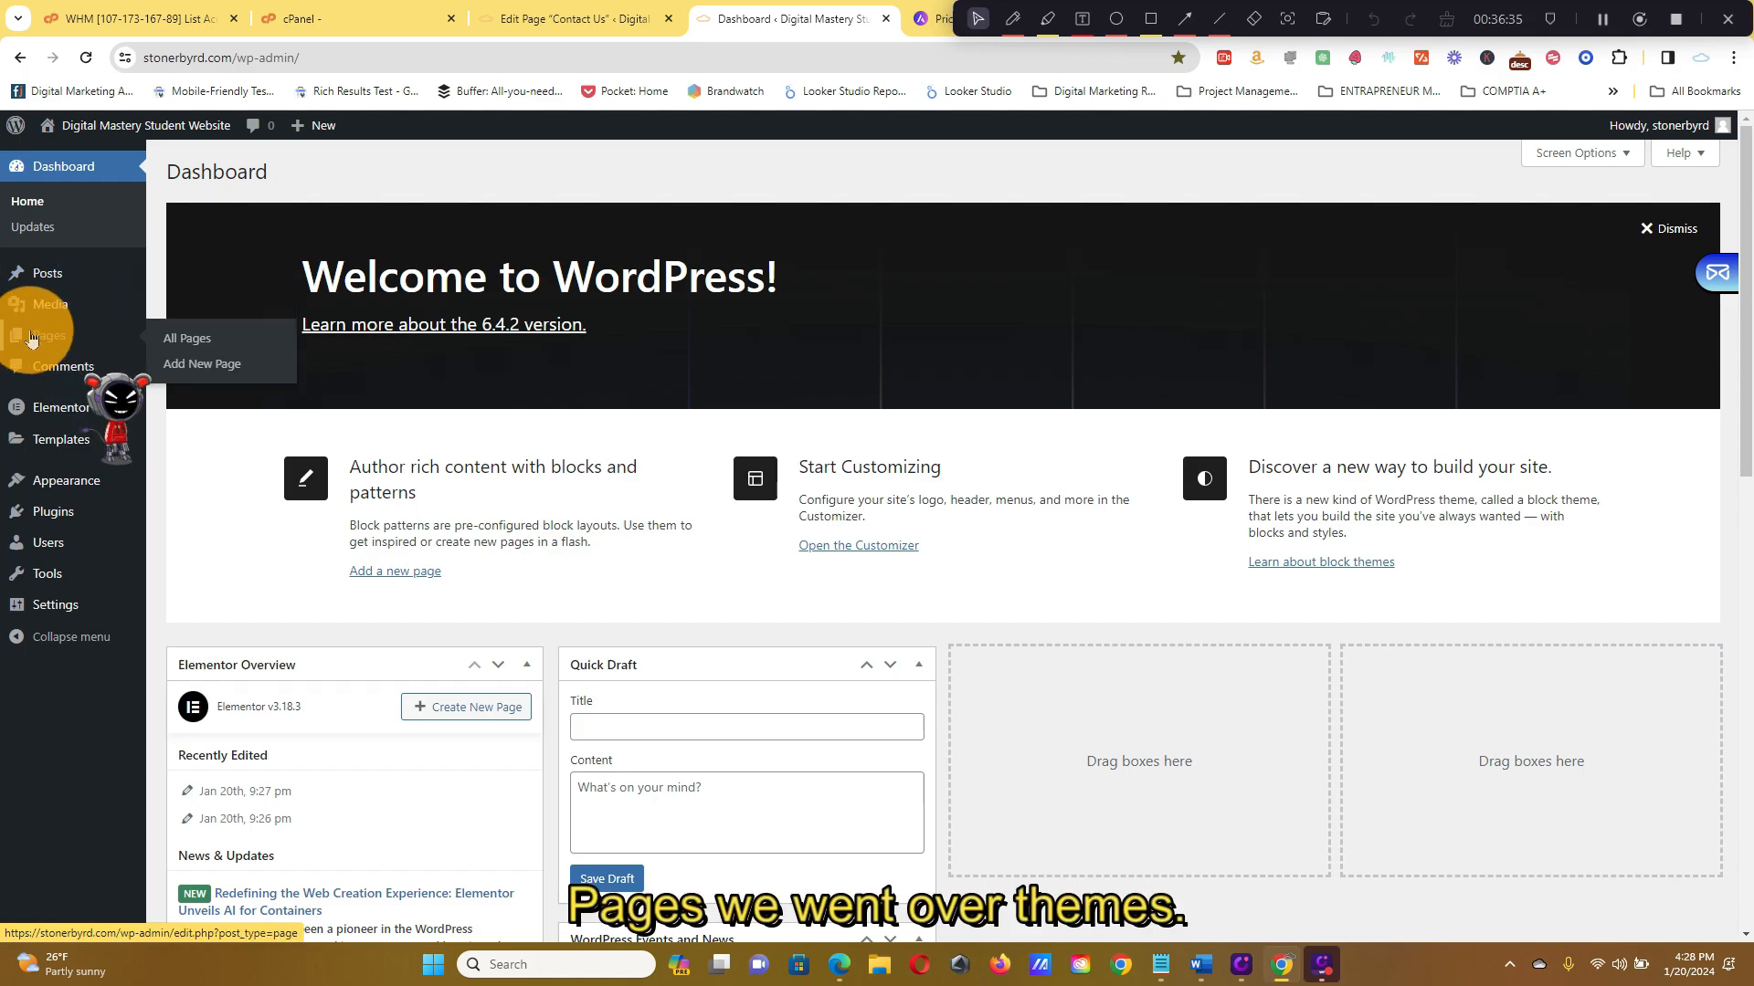
{"action": "mouse_move", "coordinate": [87, 516]}
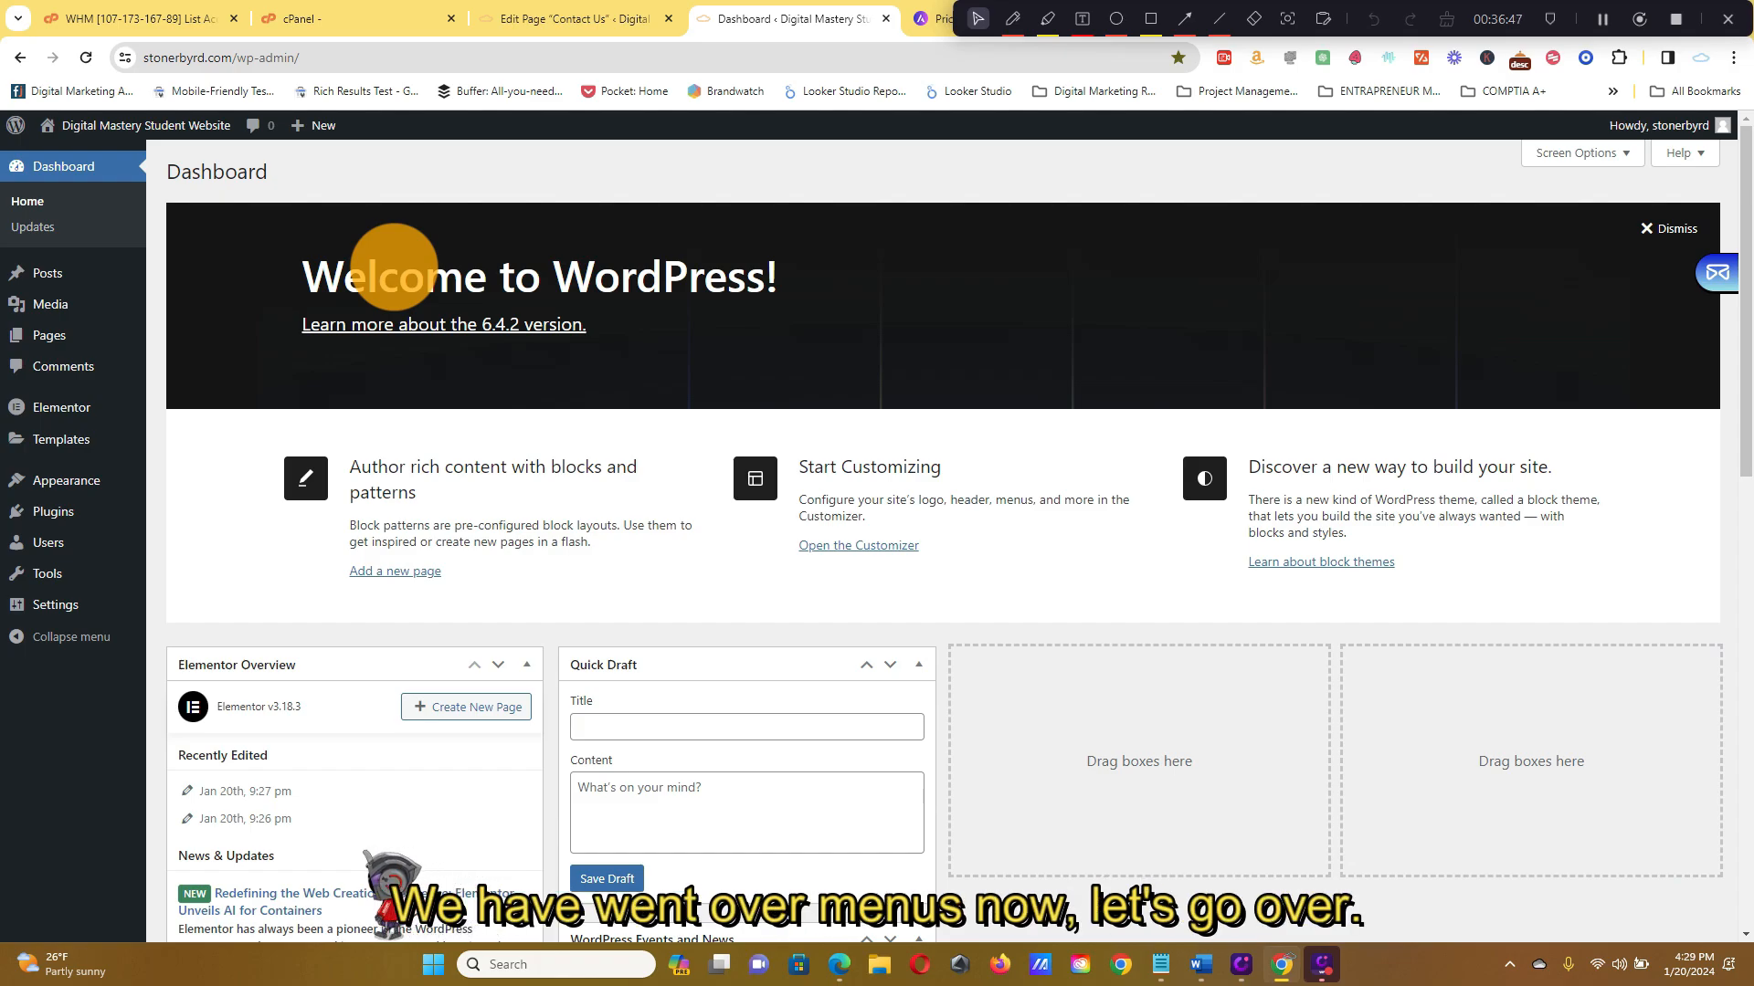
{"action": "mouse_move", "coordinate": [57, 272]}
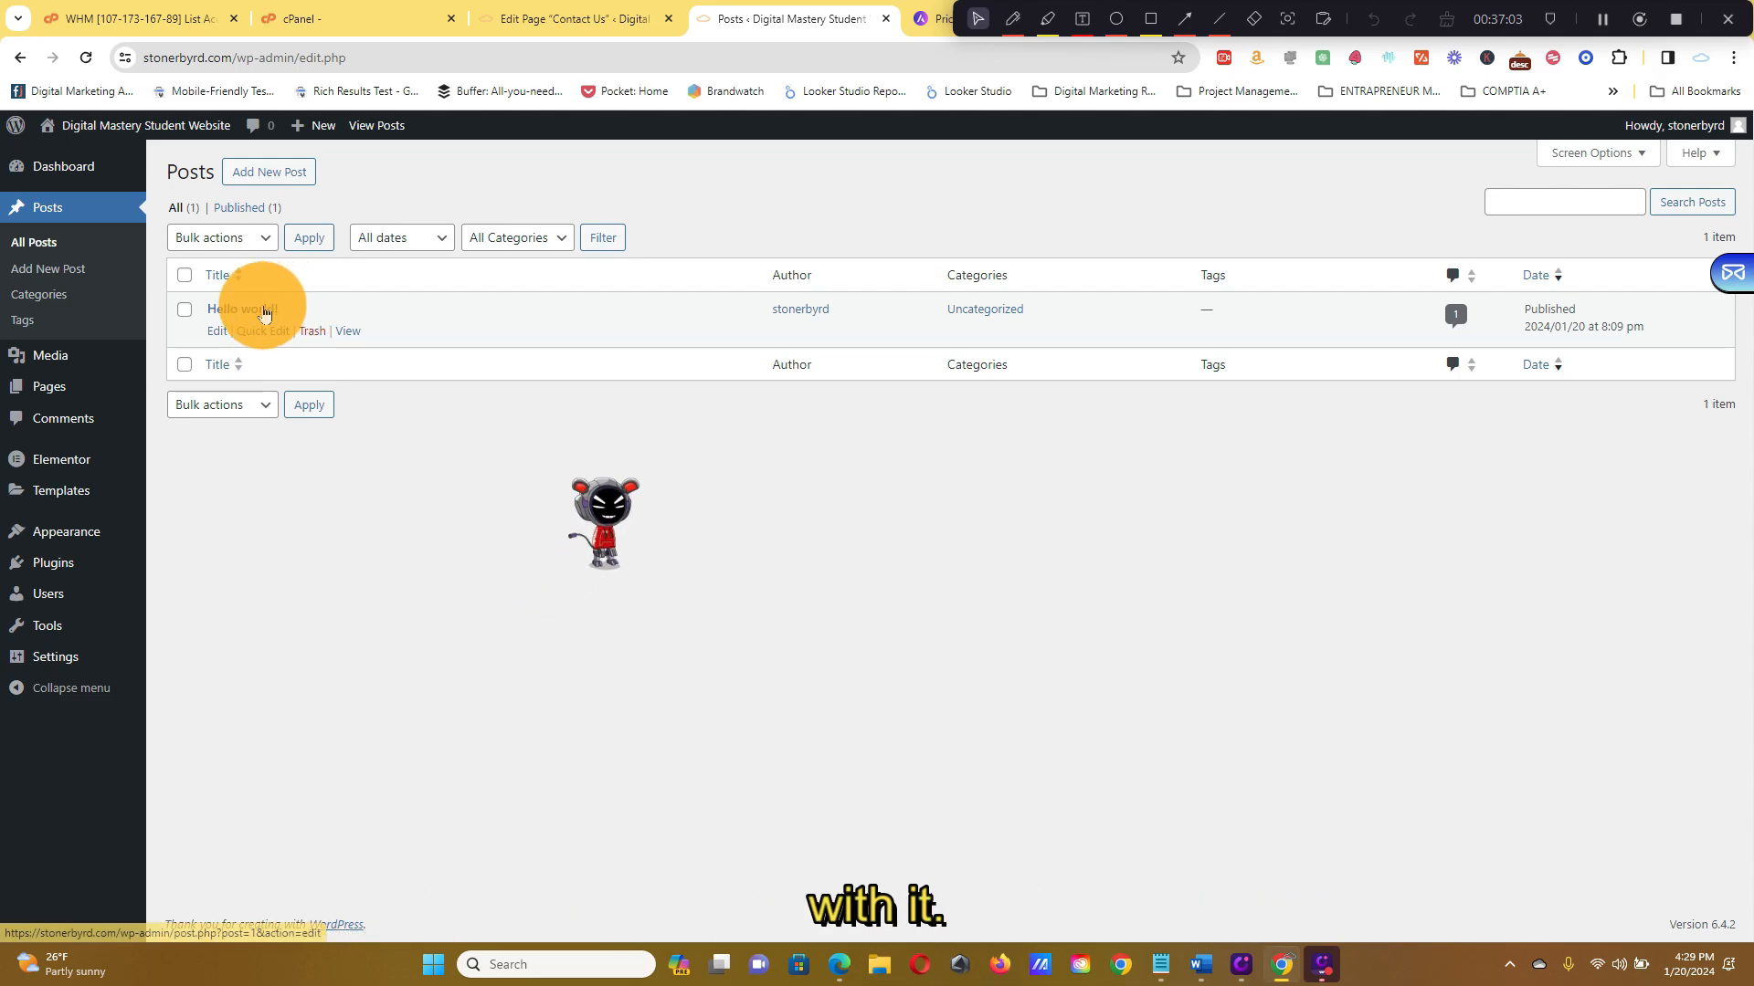
Open Hello world! in the block editor, review its paragraph and title, then launch Edit with Elementor
{"action": "left_click", "coordinate": [220, 331]}
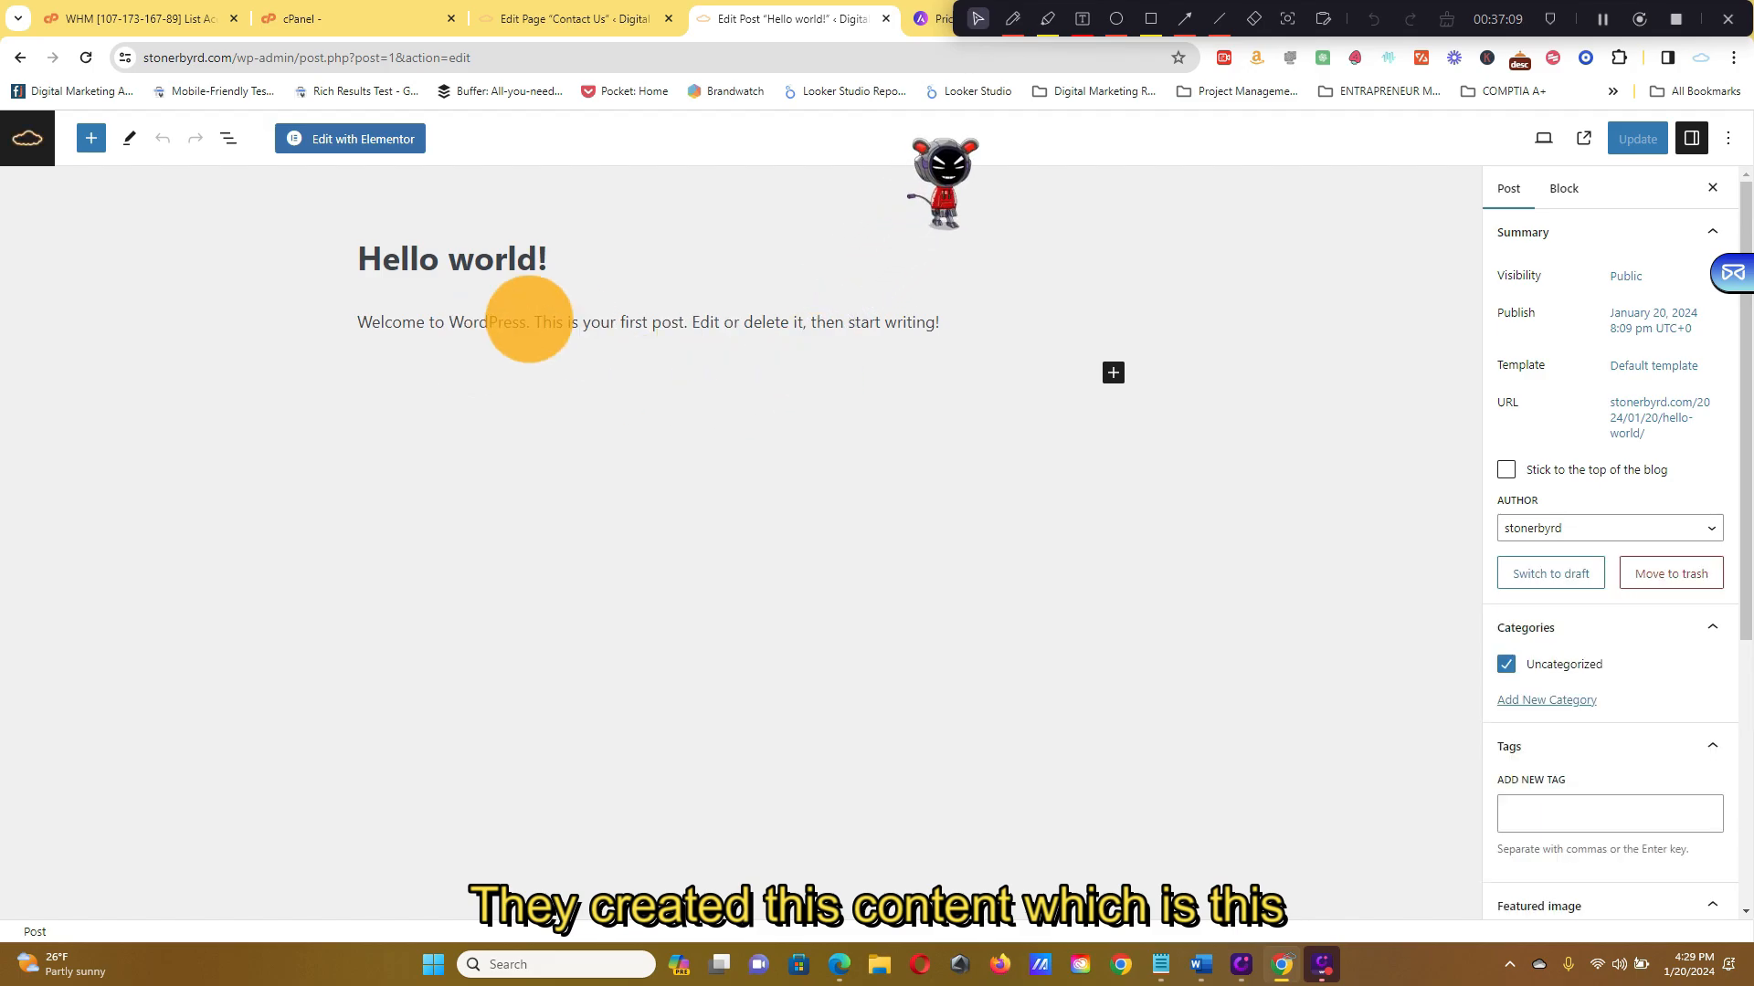
{"action": "left_click", "coordinate": [383, 324]}
{"action": "left_click_drag", "start_coordinate": [357, 321], "coordinate": [940, 324]}
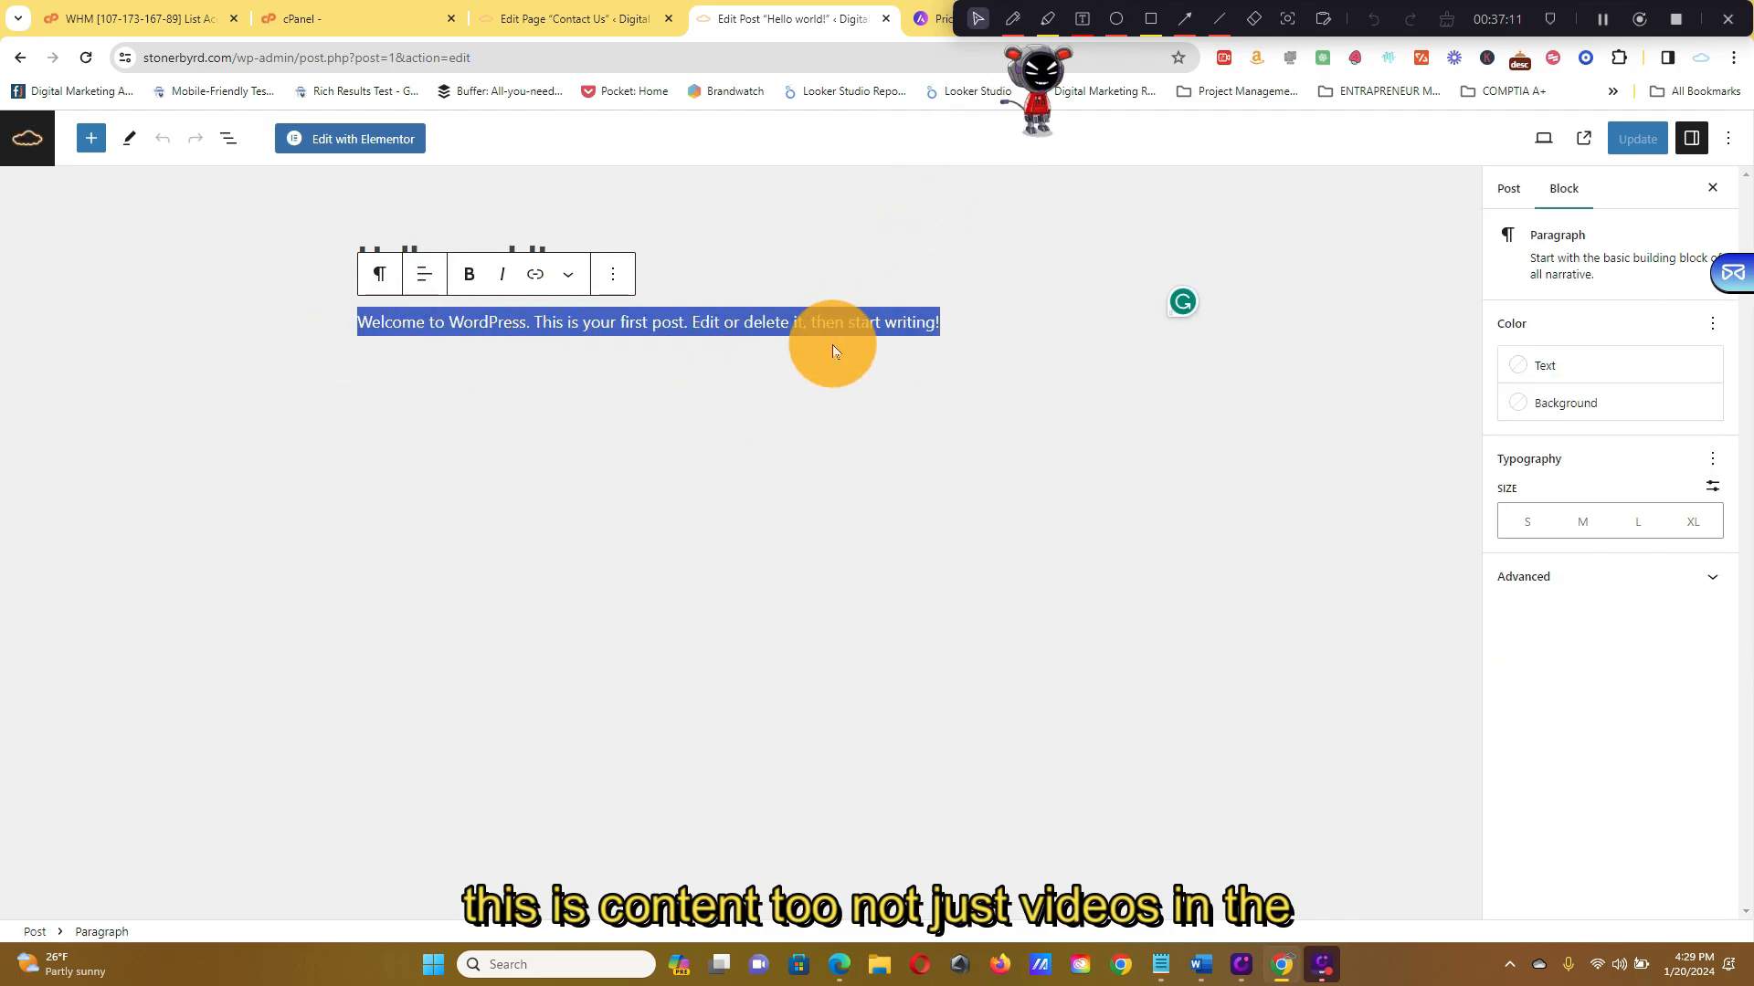
{"action": "triple_click", "coordinate": [628, 334]}
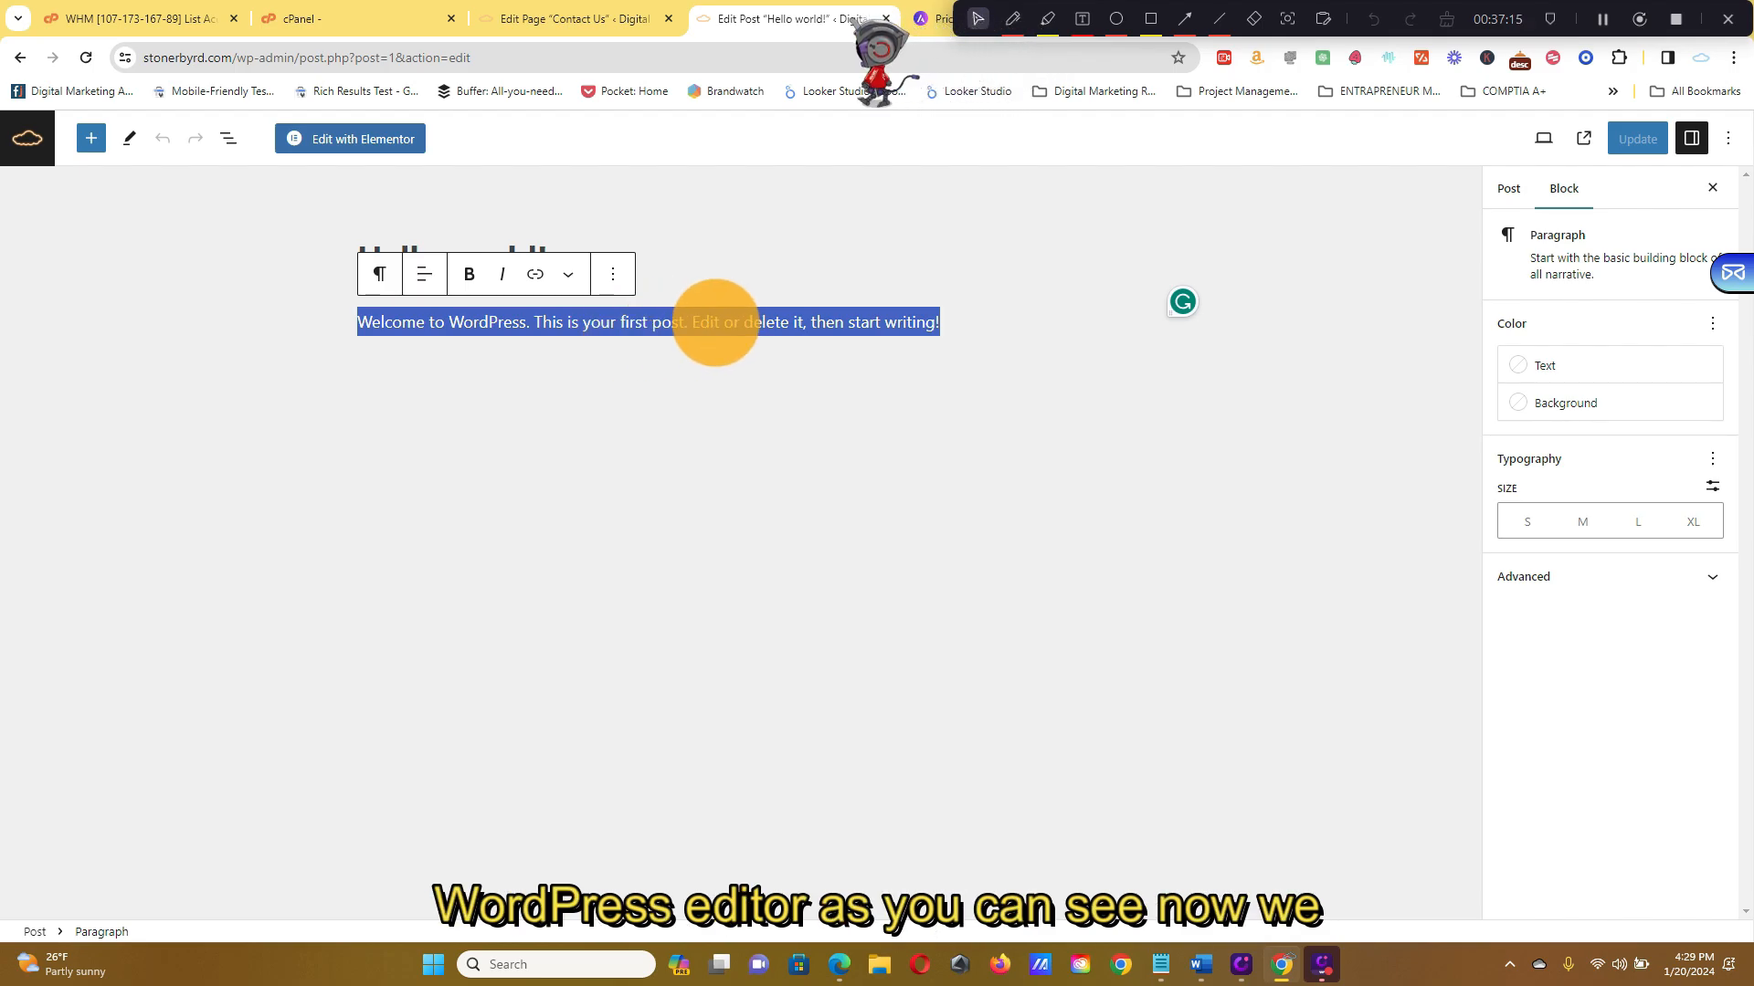
{"action": "left_click", "coordinate": [716, 322]}
{"action": "triple_click", "coordinate": [716, 322]}
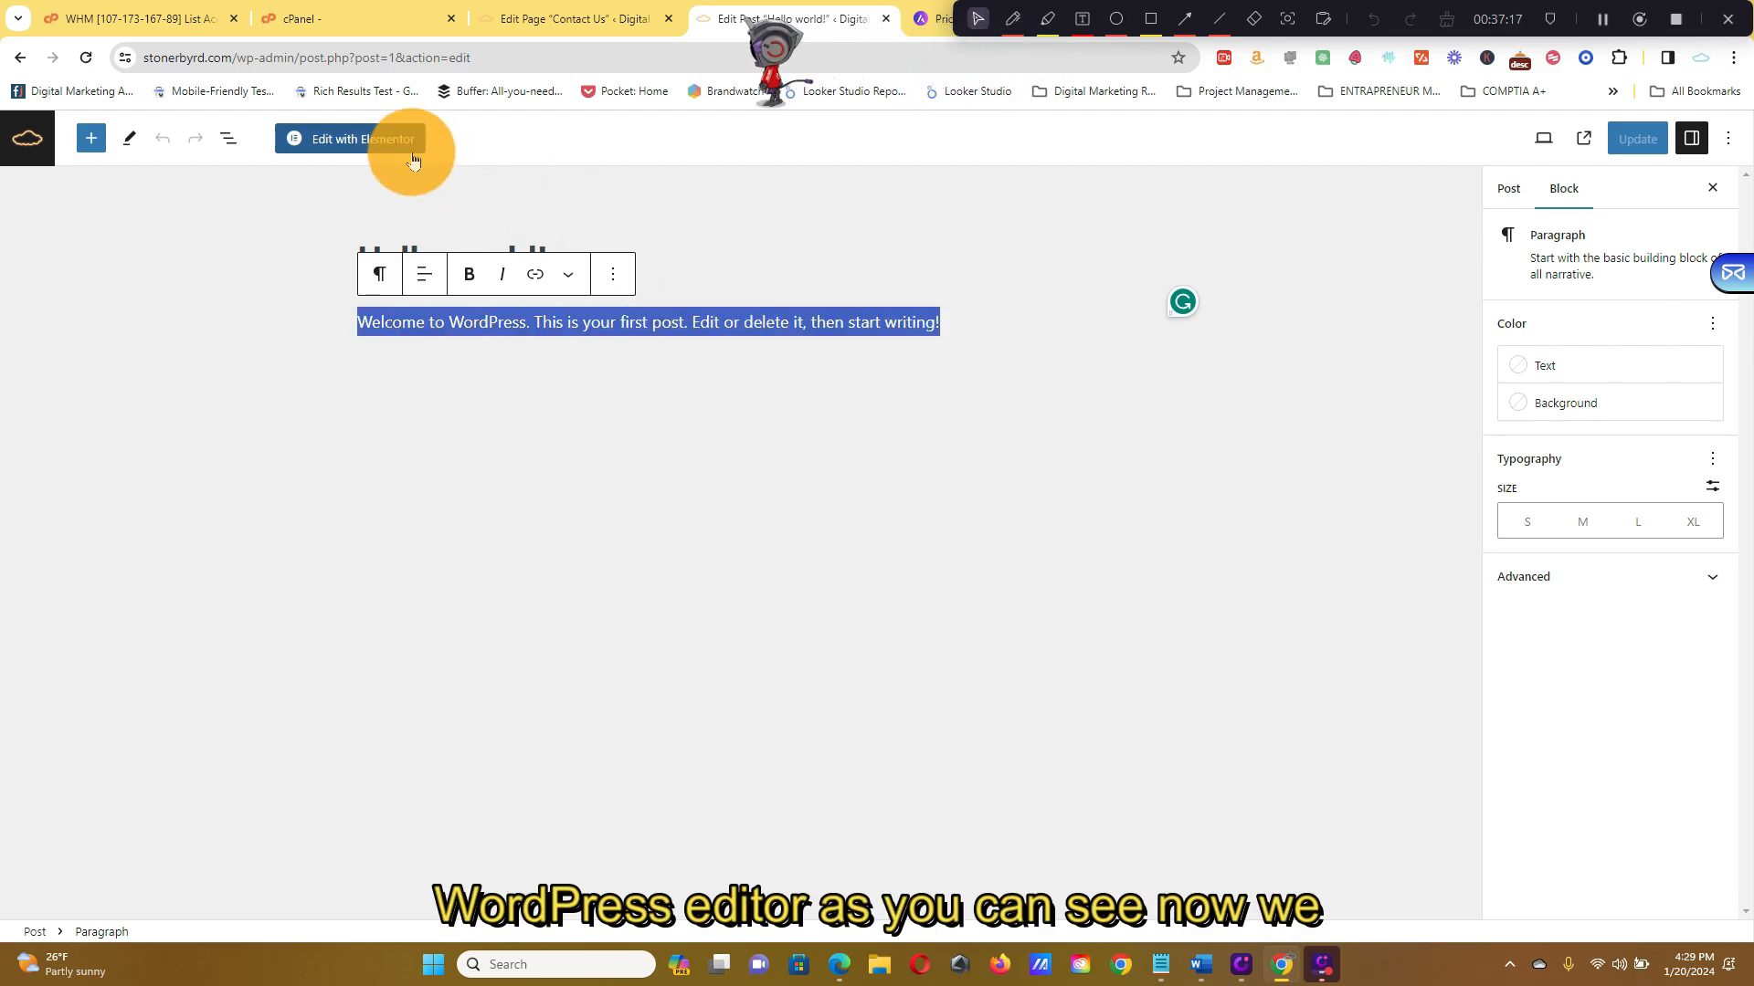
{"action": "left_click", "coordinate": [533, 216]}
{"action": "triple_click", "coordinate": [485, 232]}
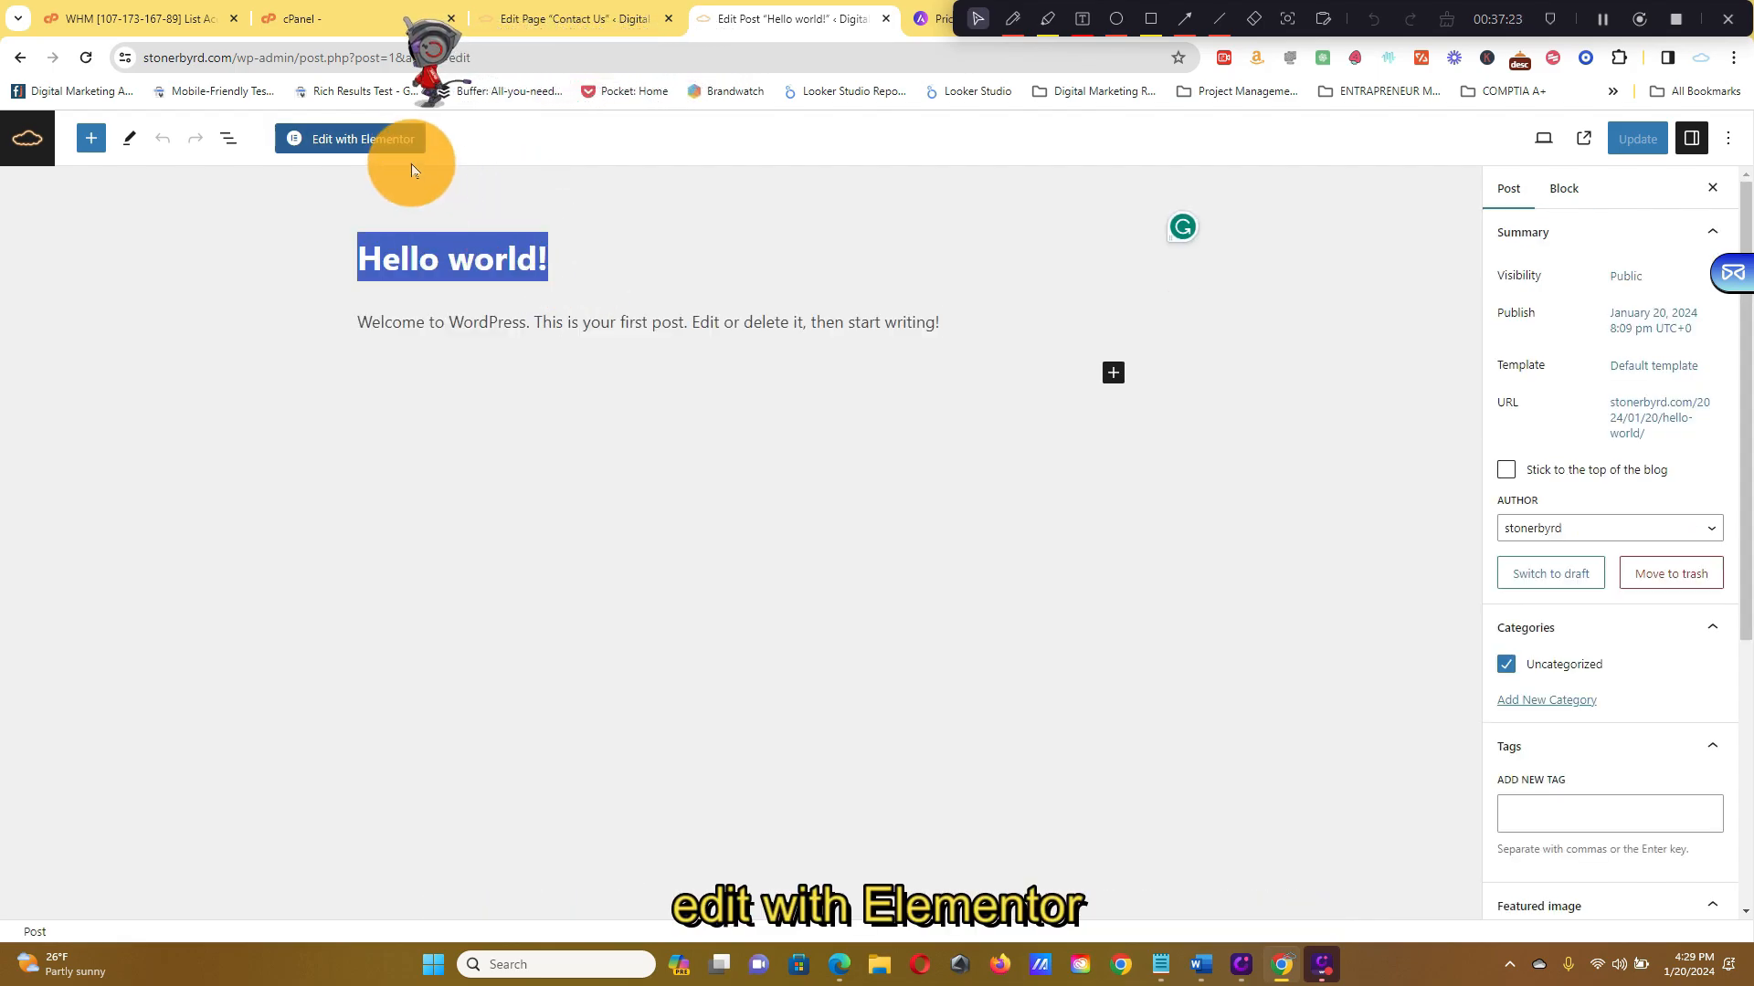
{"action": "left_click", "coordinate": [395, 141]}
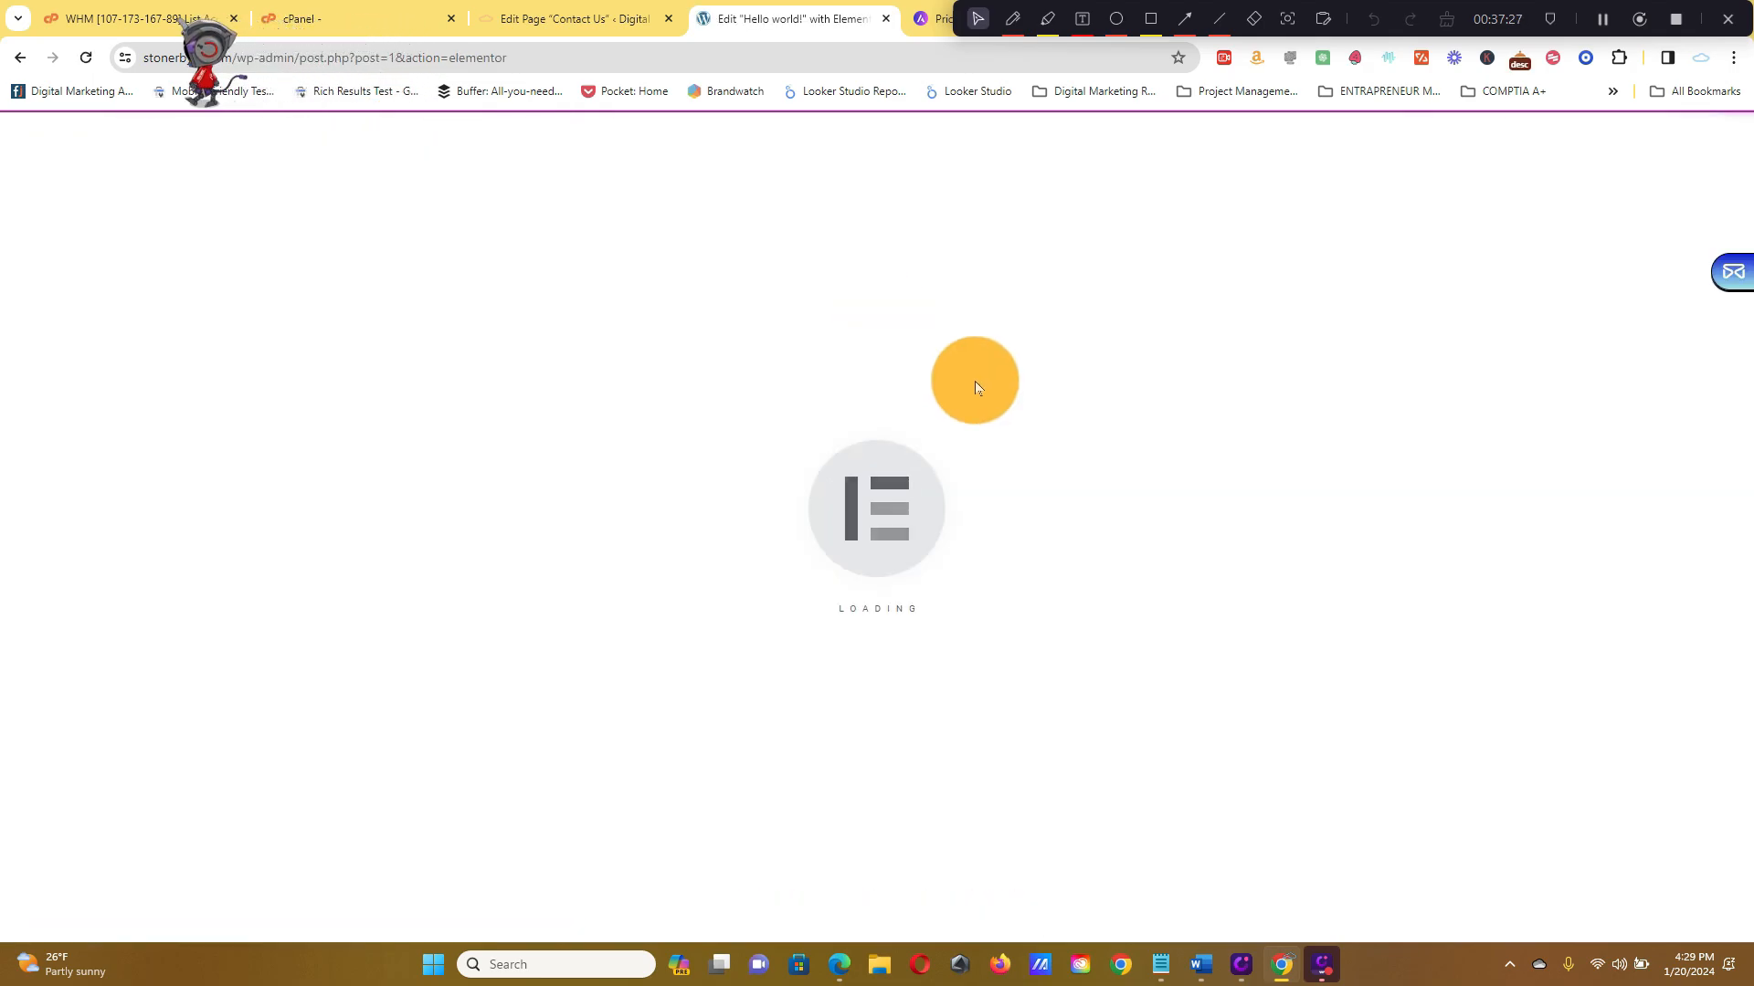
Select the Text Editor widget holding the welcome paragraph and delete it with its X handle
{"action": "scroll", "coordinate": [949, 376], "scroll_direction": "down", "scroll_amount": 7}
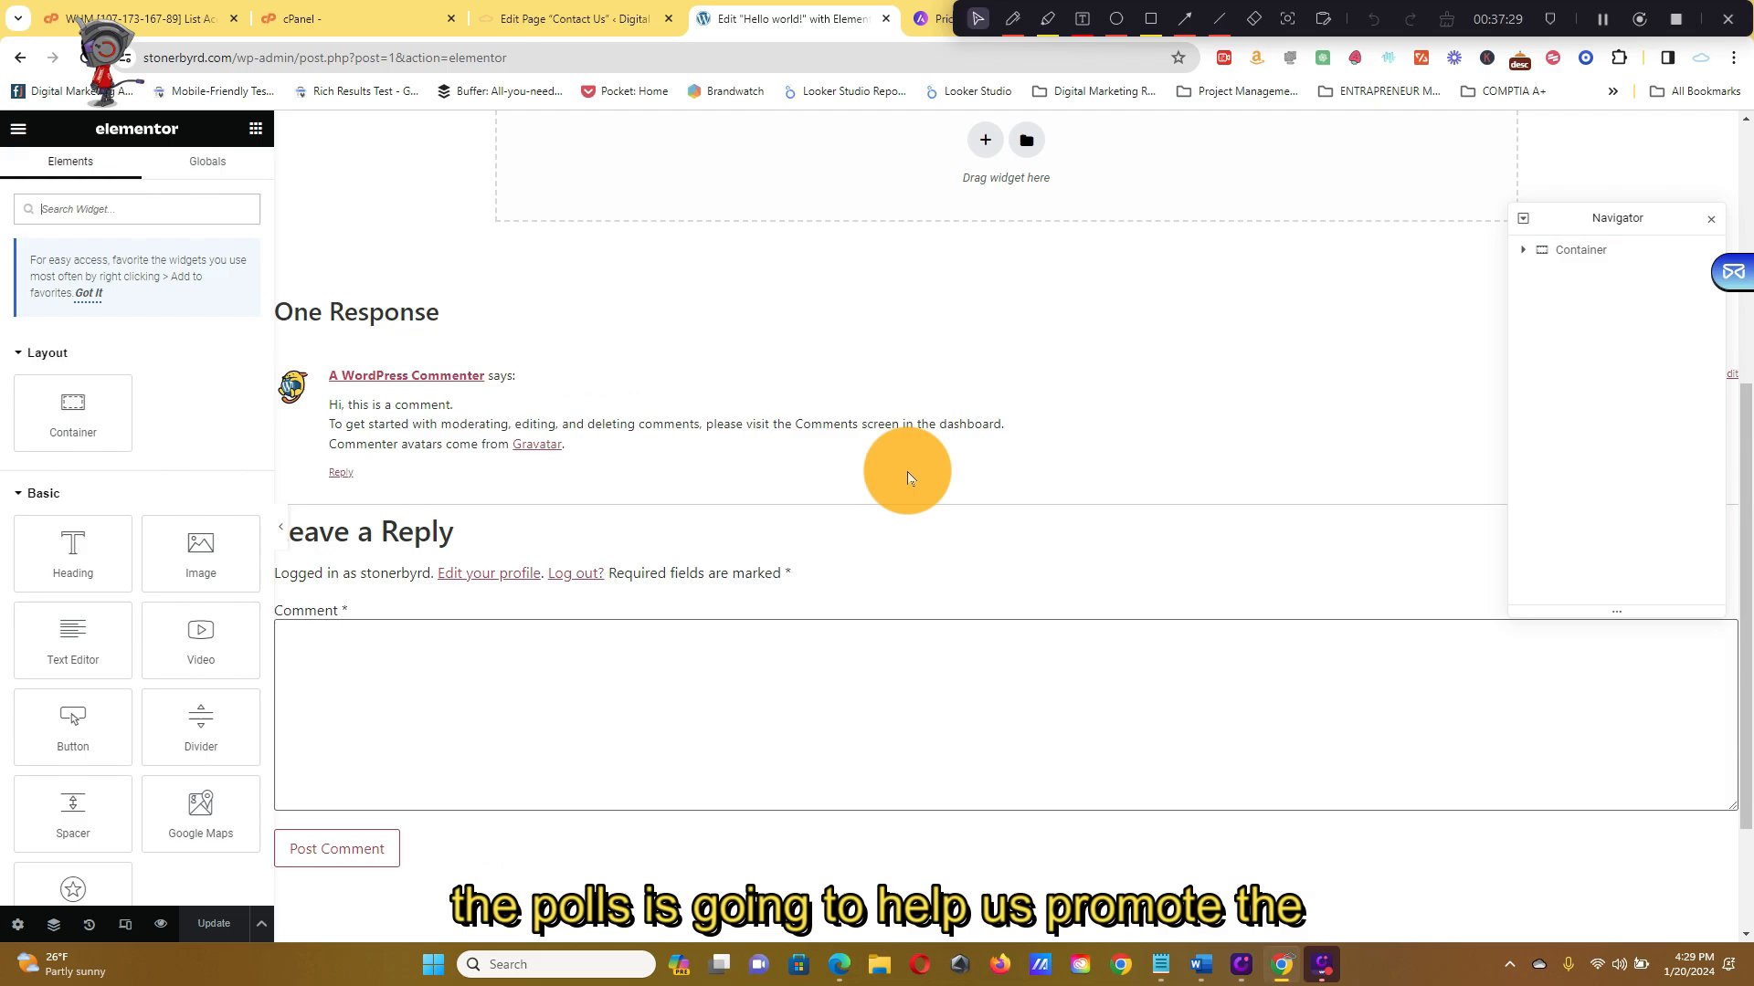
{"action": "scroll", "coordinate": [920, 478], "scroll_direction": "up", "scroll_amount": 7}
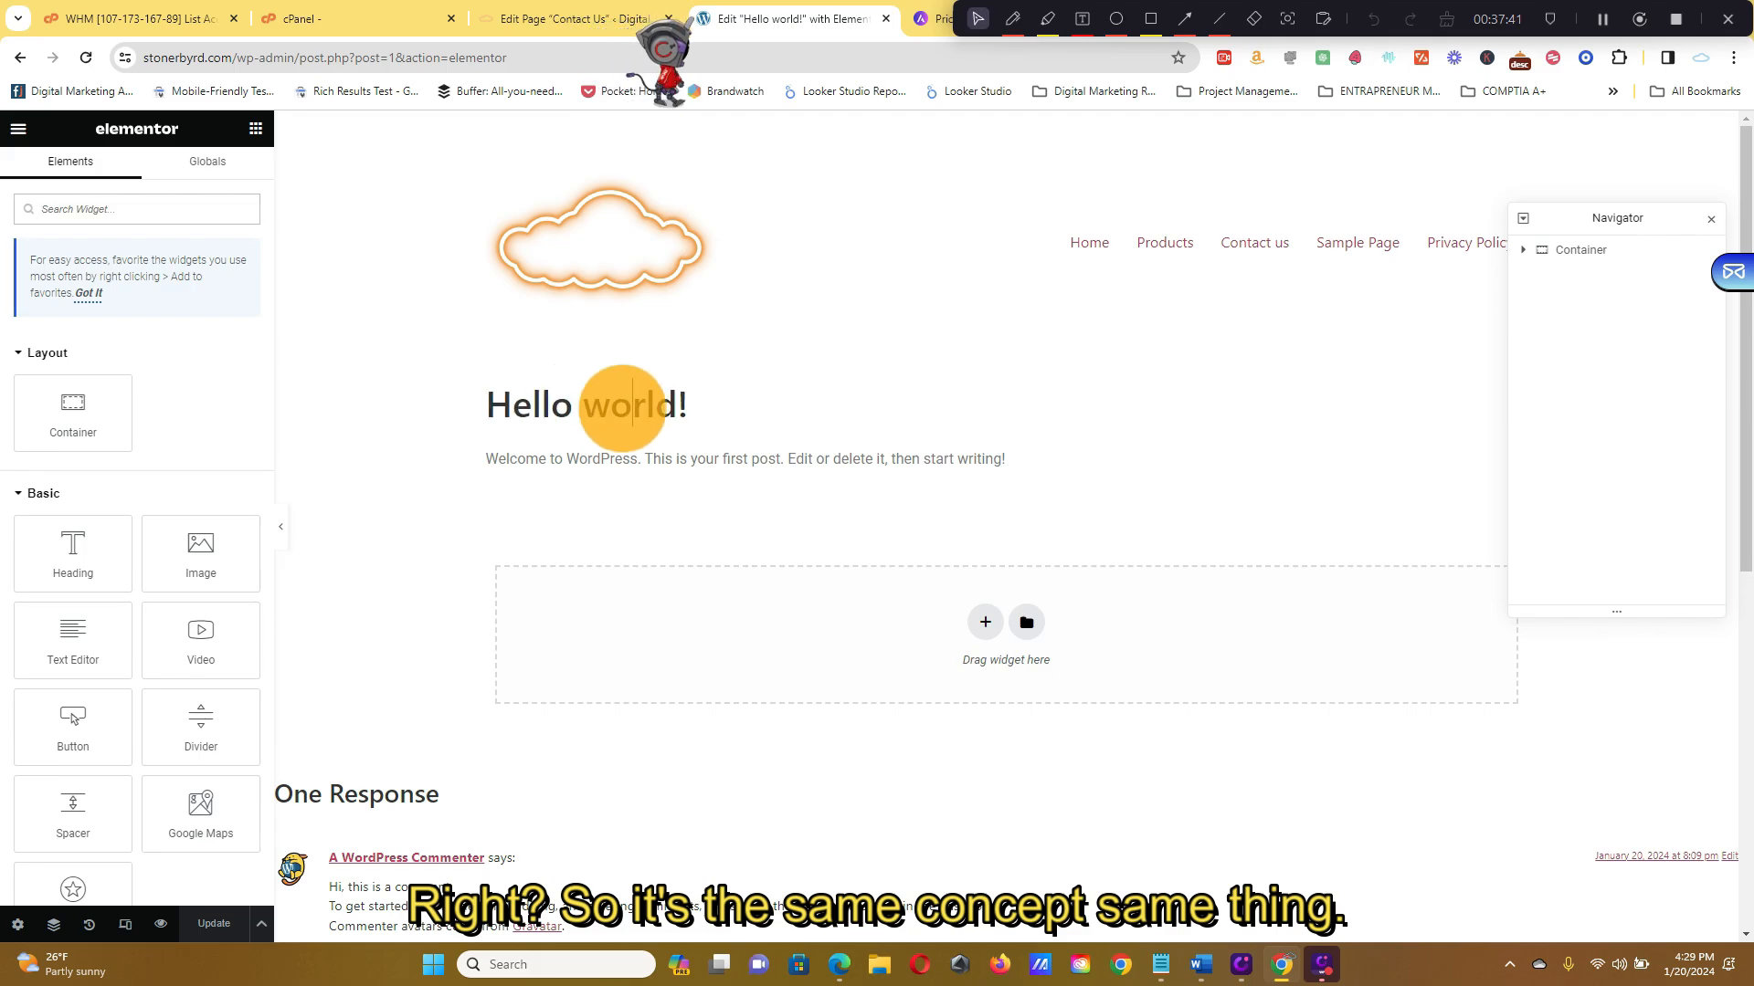
{"action": "left_click", "coordinate": [802, 469]}
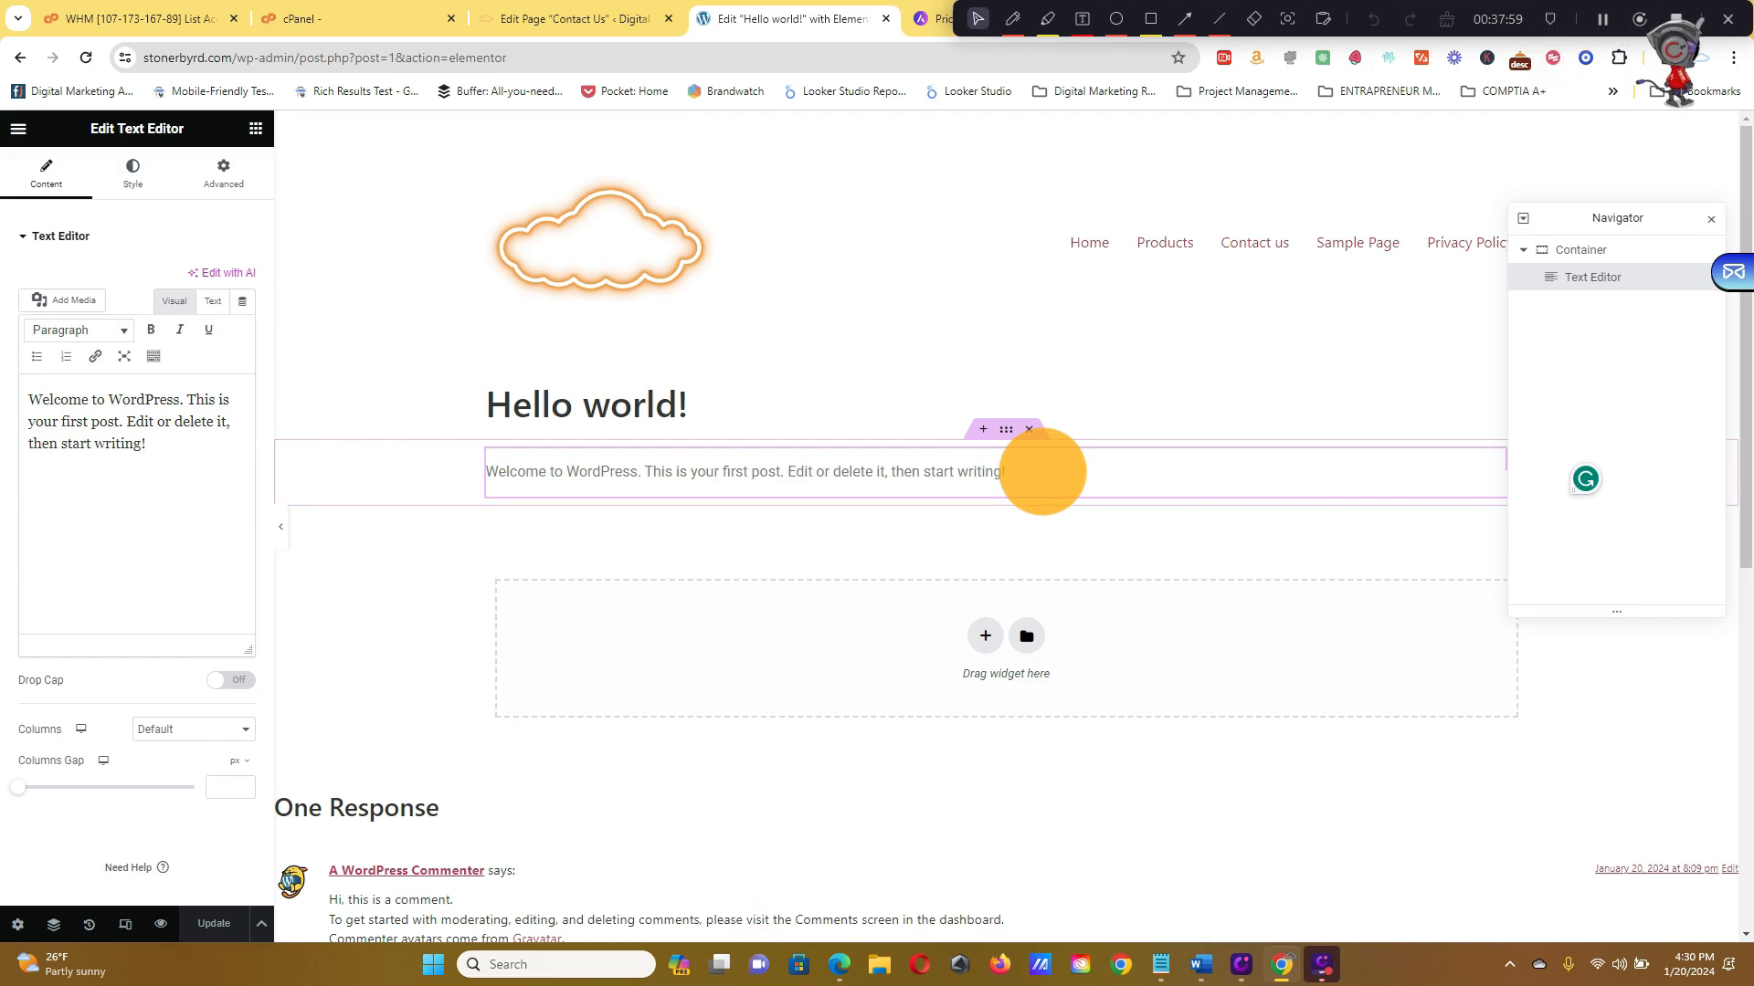
{"action": "left_click", "coordinate": [1027, 462]}
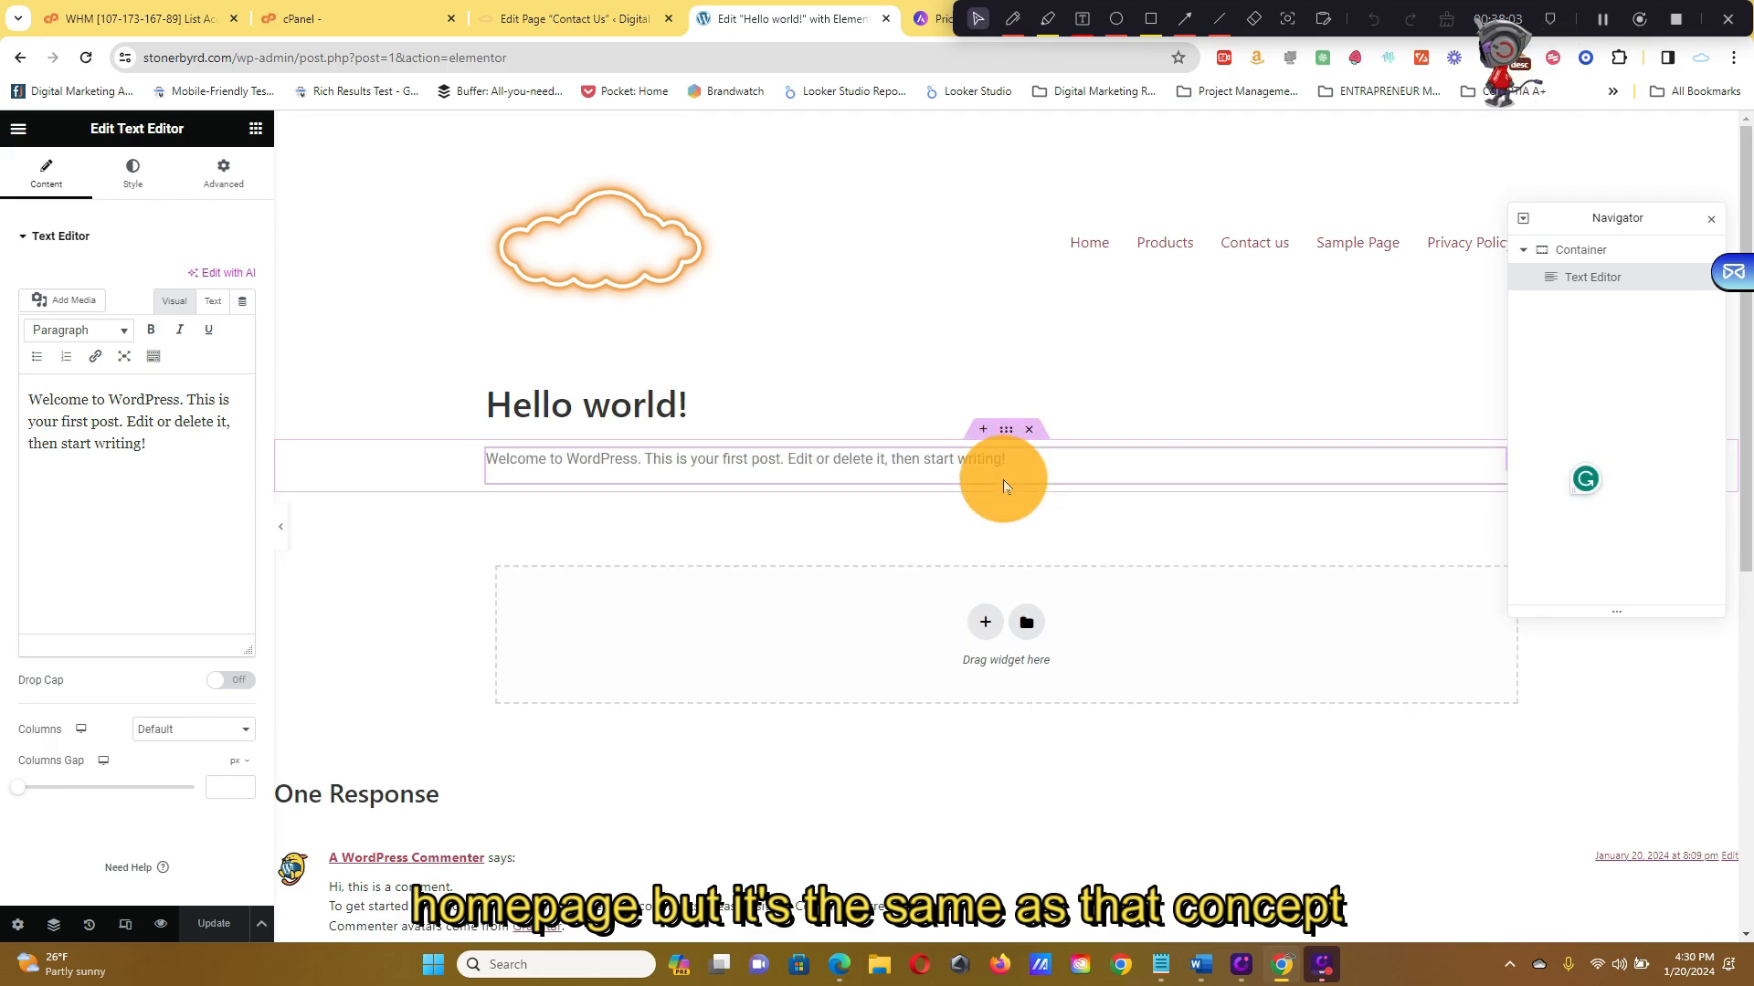
{"action": "left_click", "coordinate": [1027, 429]}
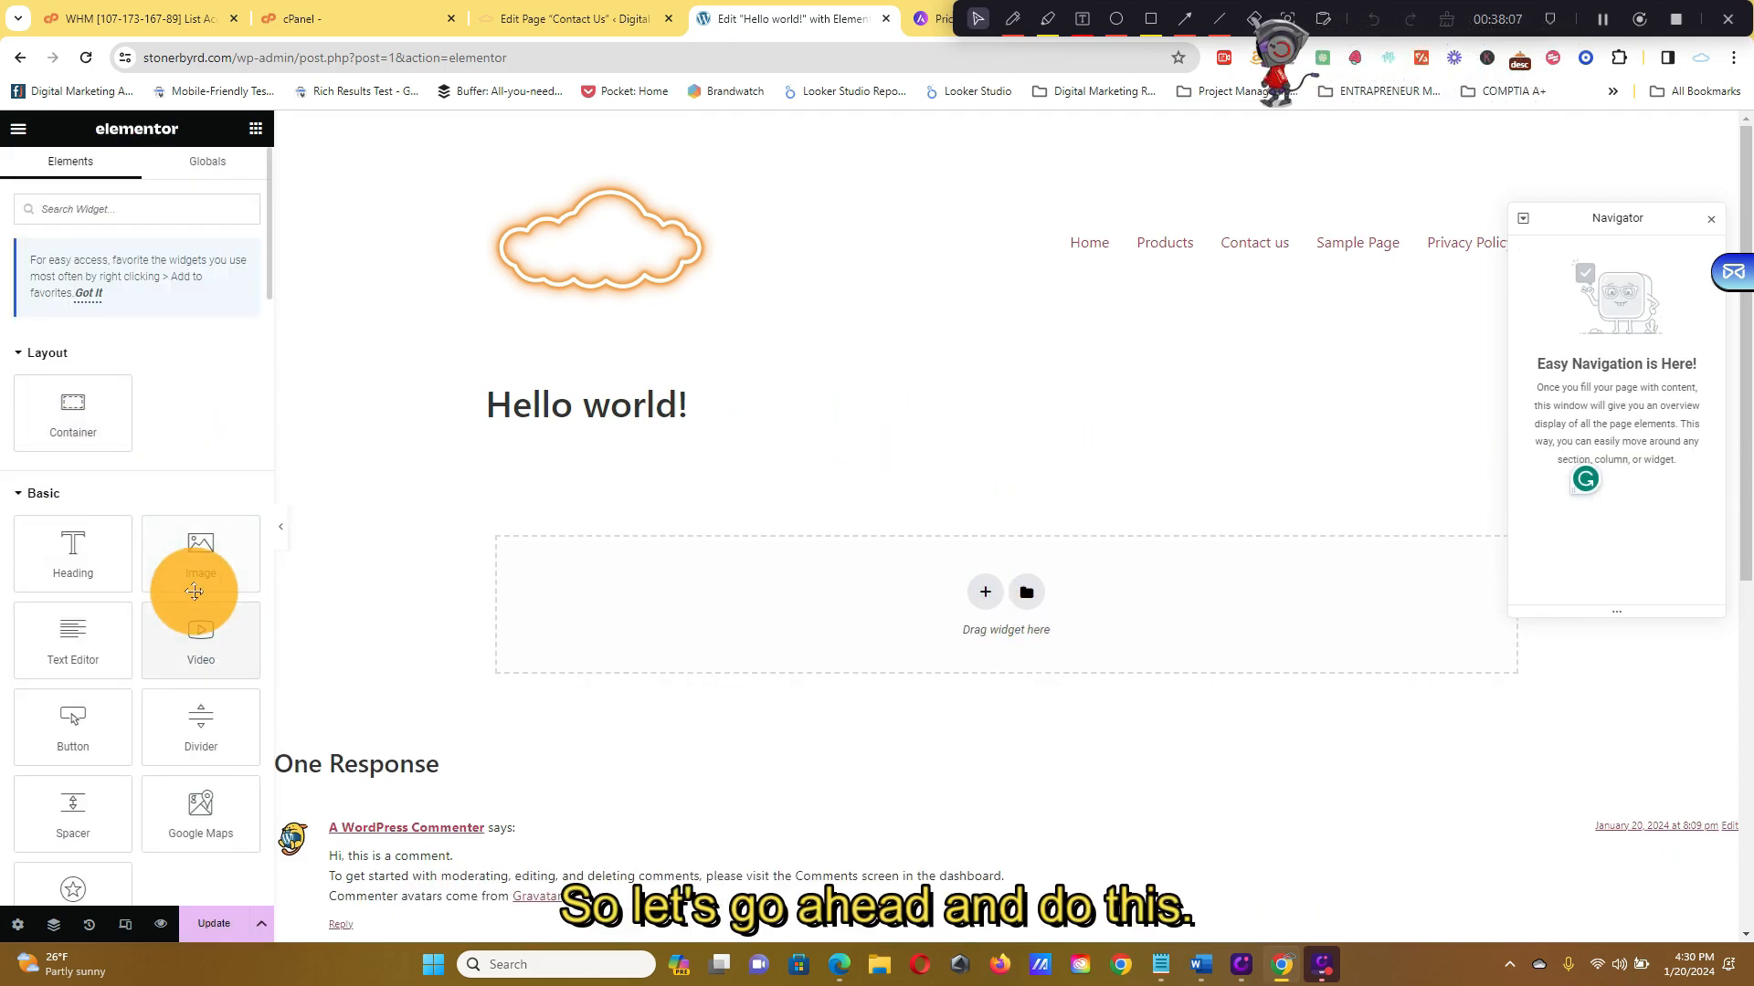
Drop a Video widget below the Hello world! heading and set its Source to Self Hosted
{"action": "left_click_drag", "start_coordinate": [203, 644], "coordinate": [904, 616]}
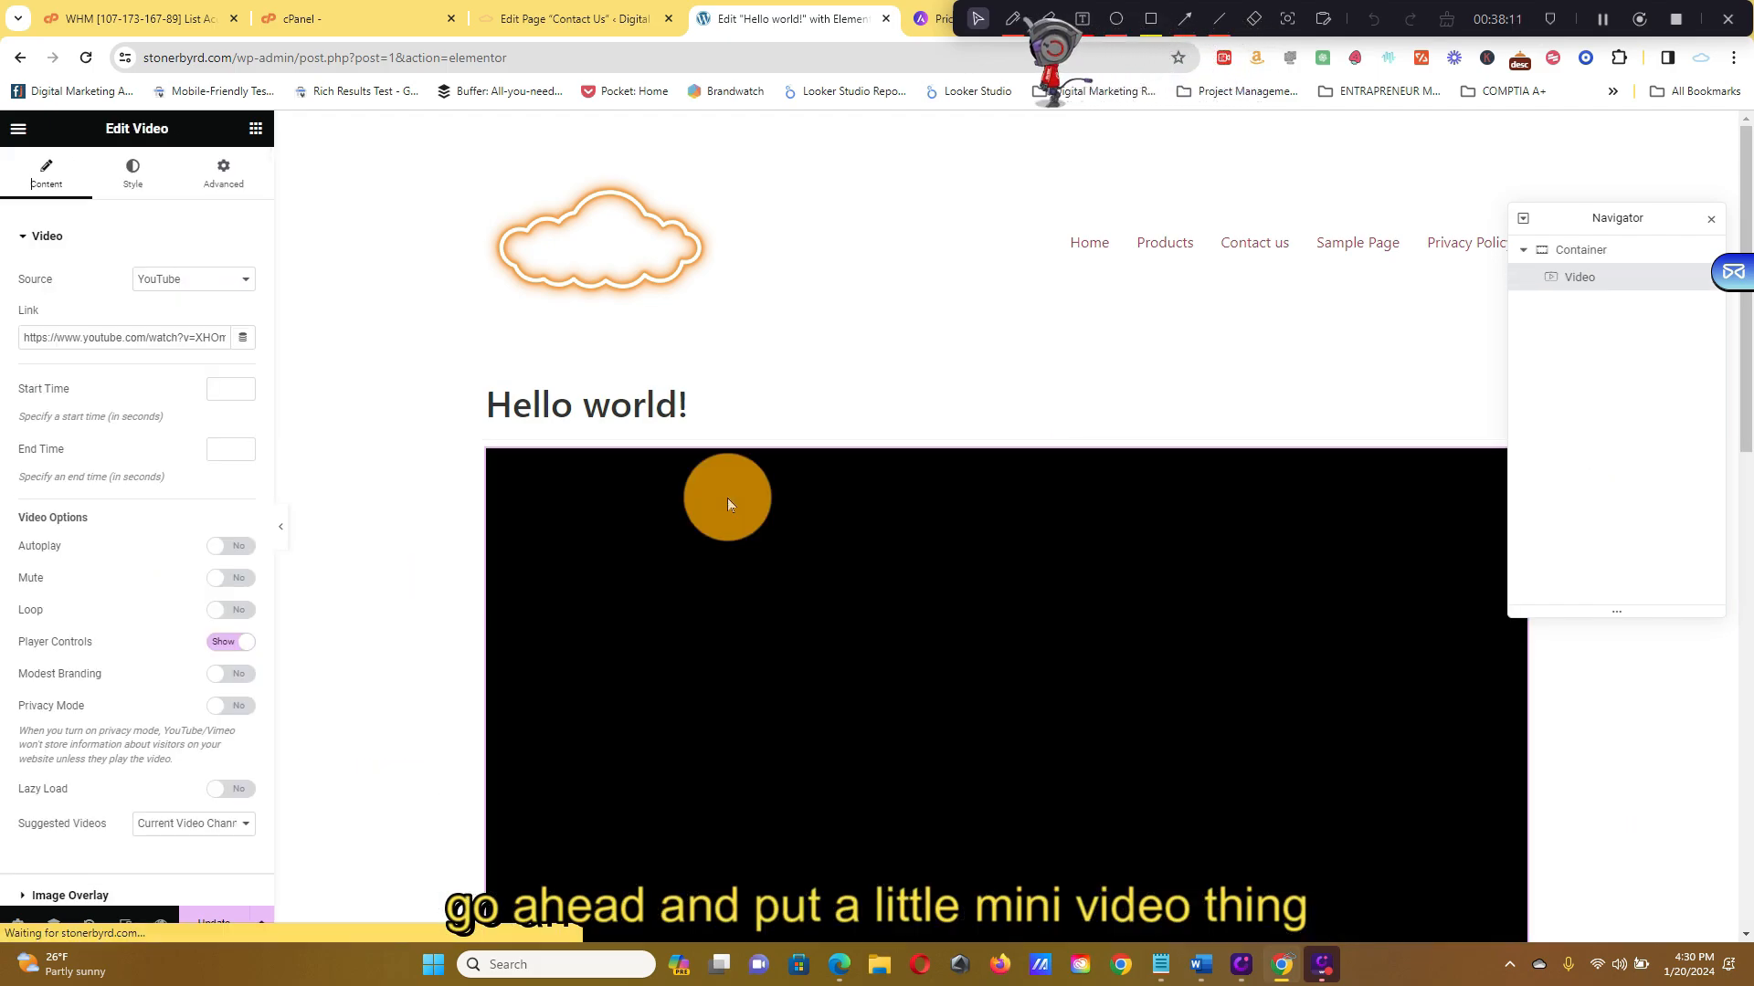
{"action": "left_click", "coordinate": [244, 278]}
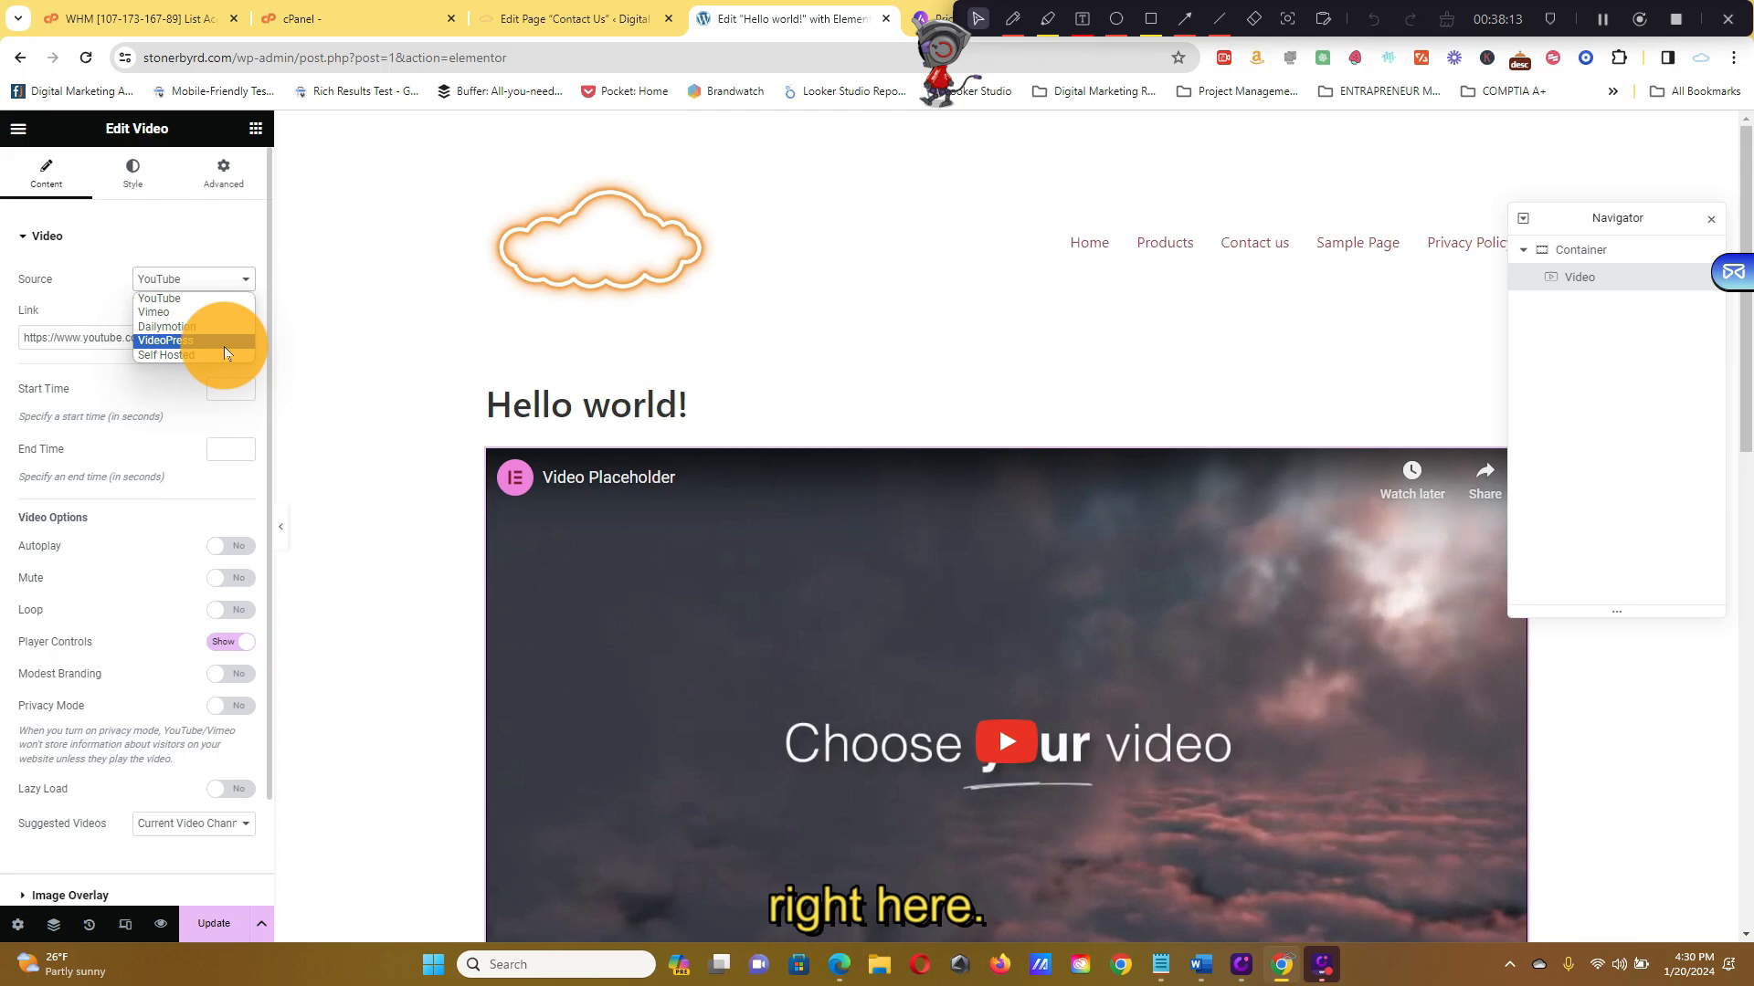
{"action": "left_click", "coordinate": [211, 304]}
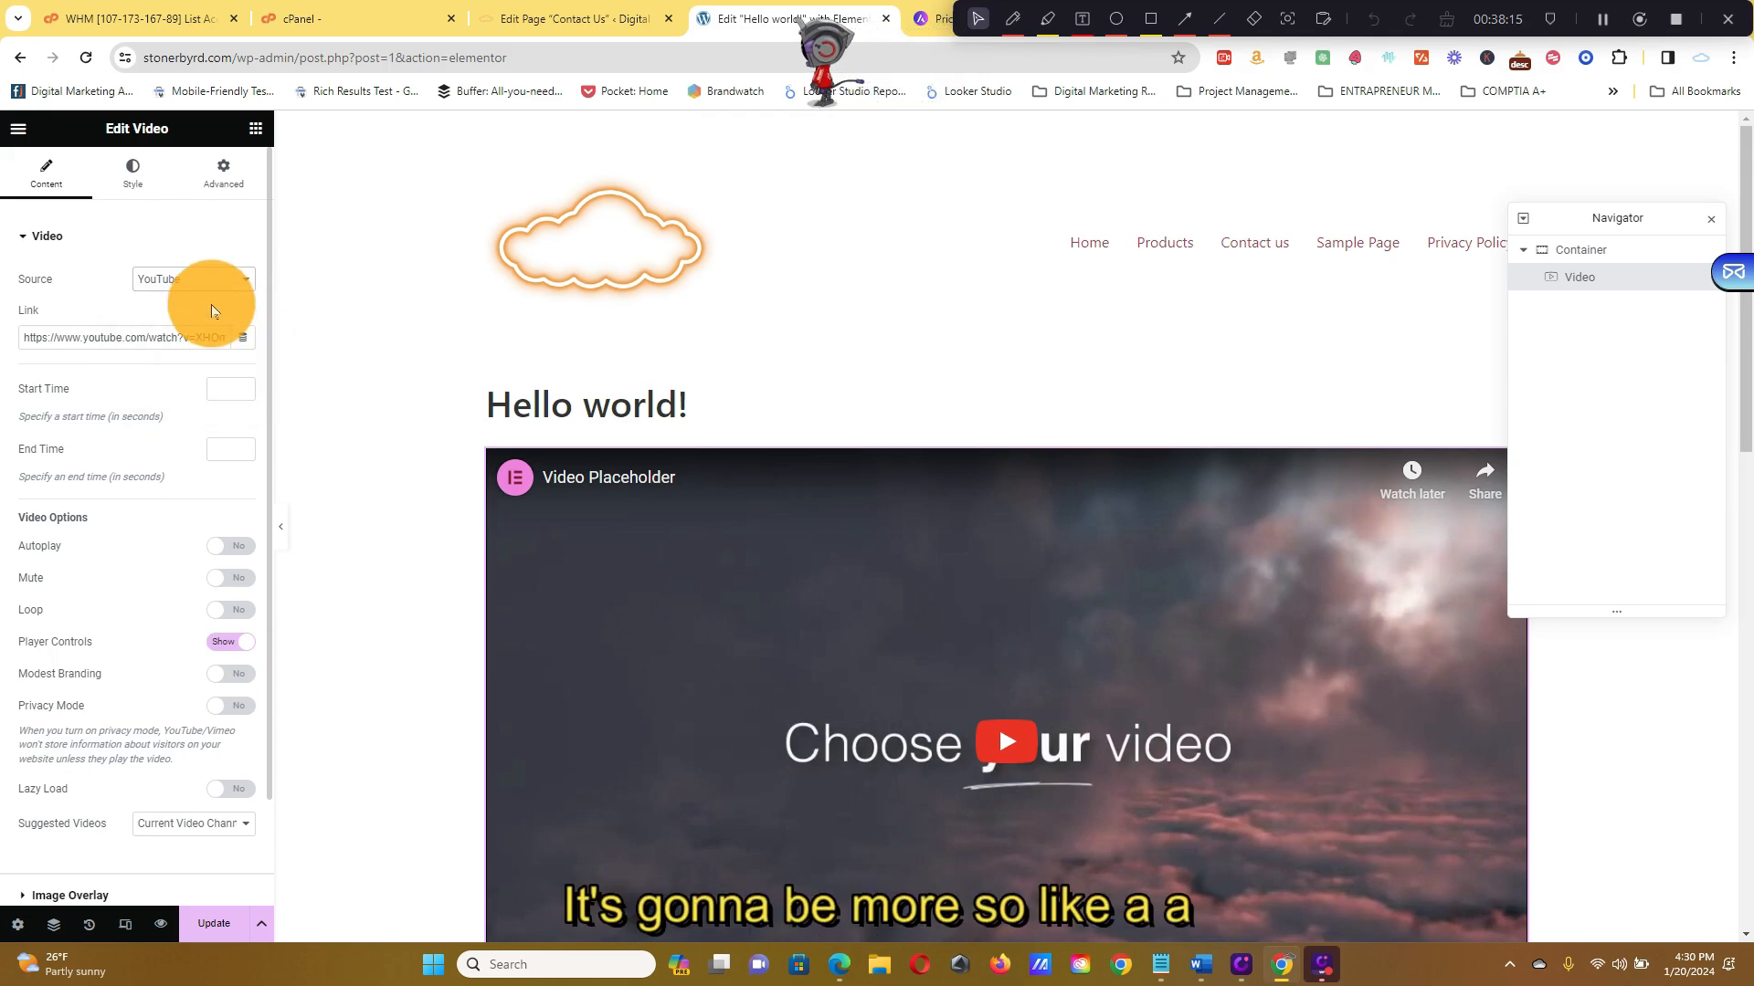
{"action": "left_click", "coordinate": [240, 282]}
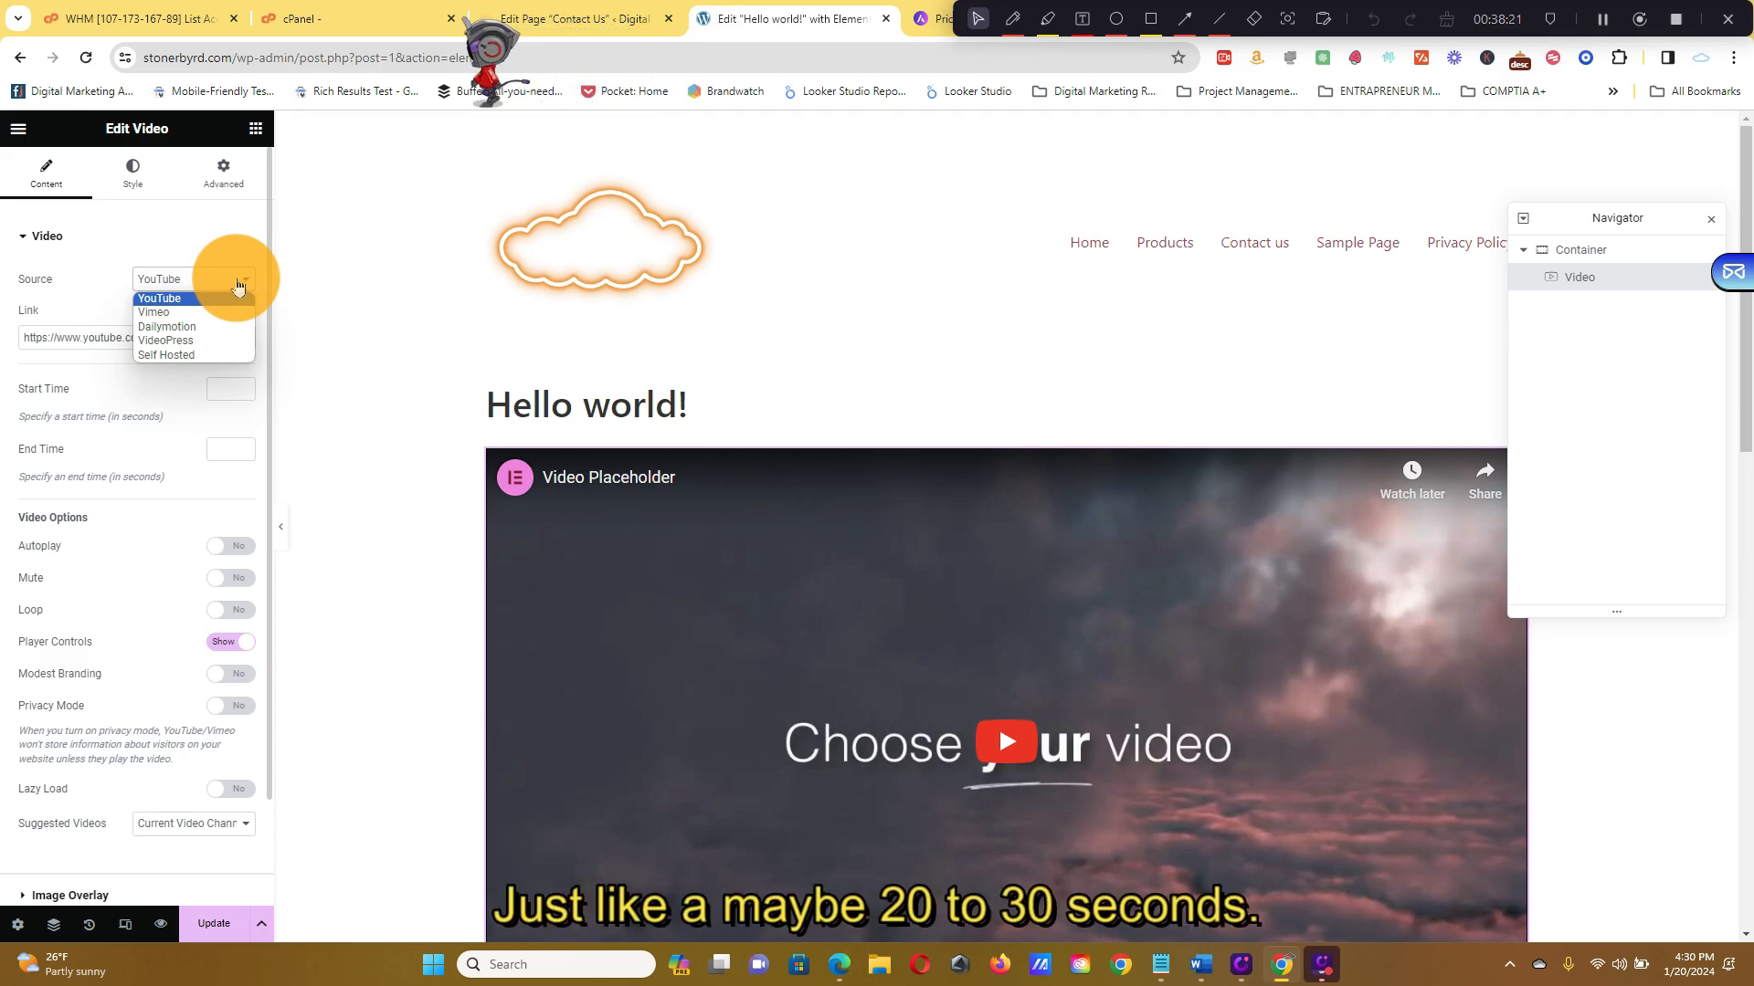
{"action": "left_click", "coordinate": [225, 356]}
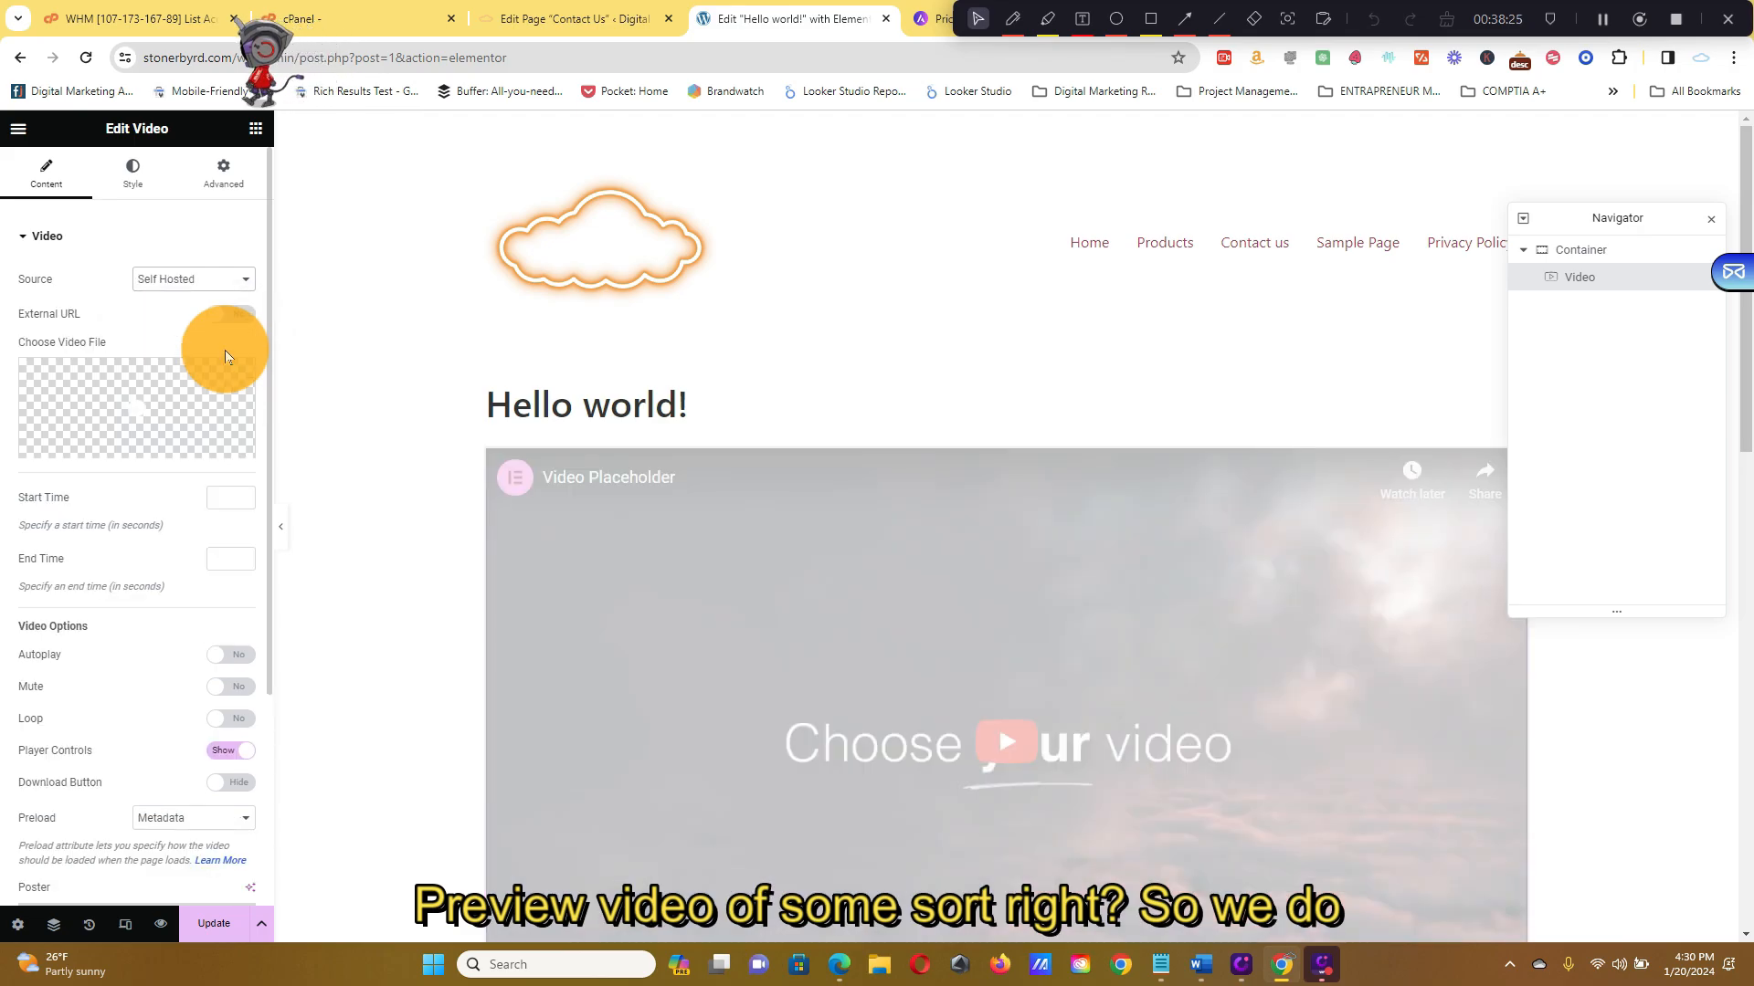
{"action": "mouse_move", "coordinate": [146, 436]}
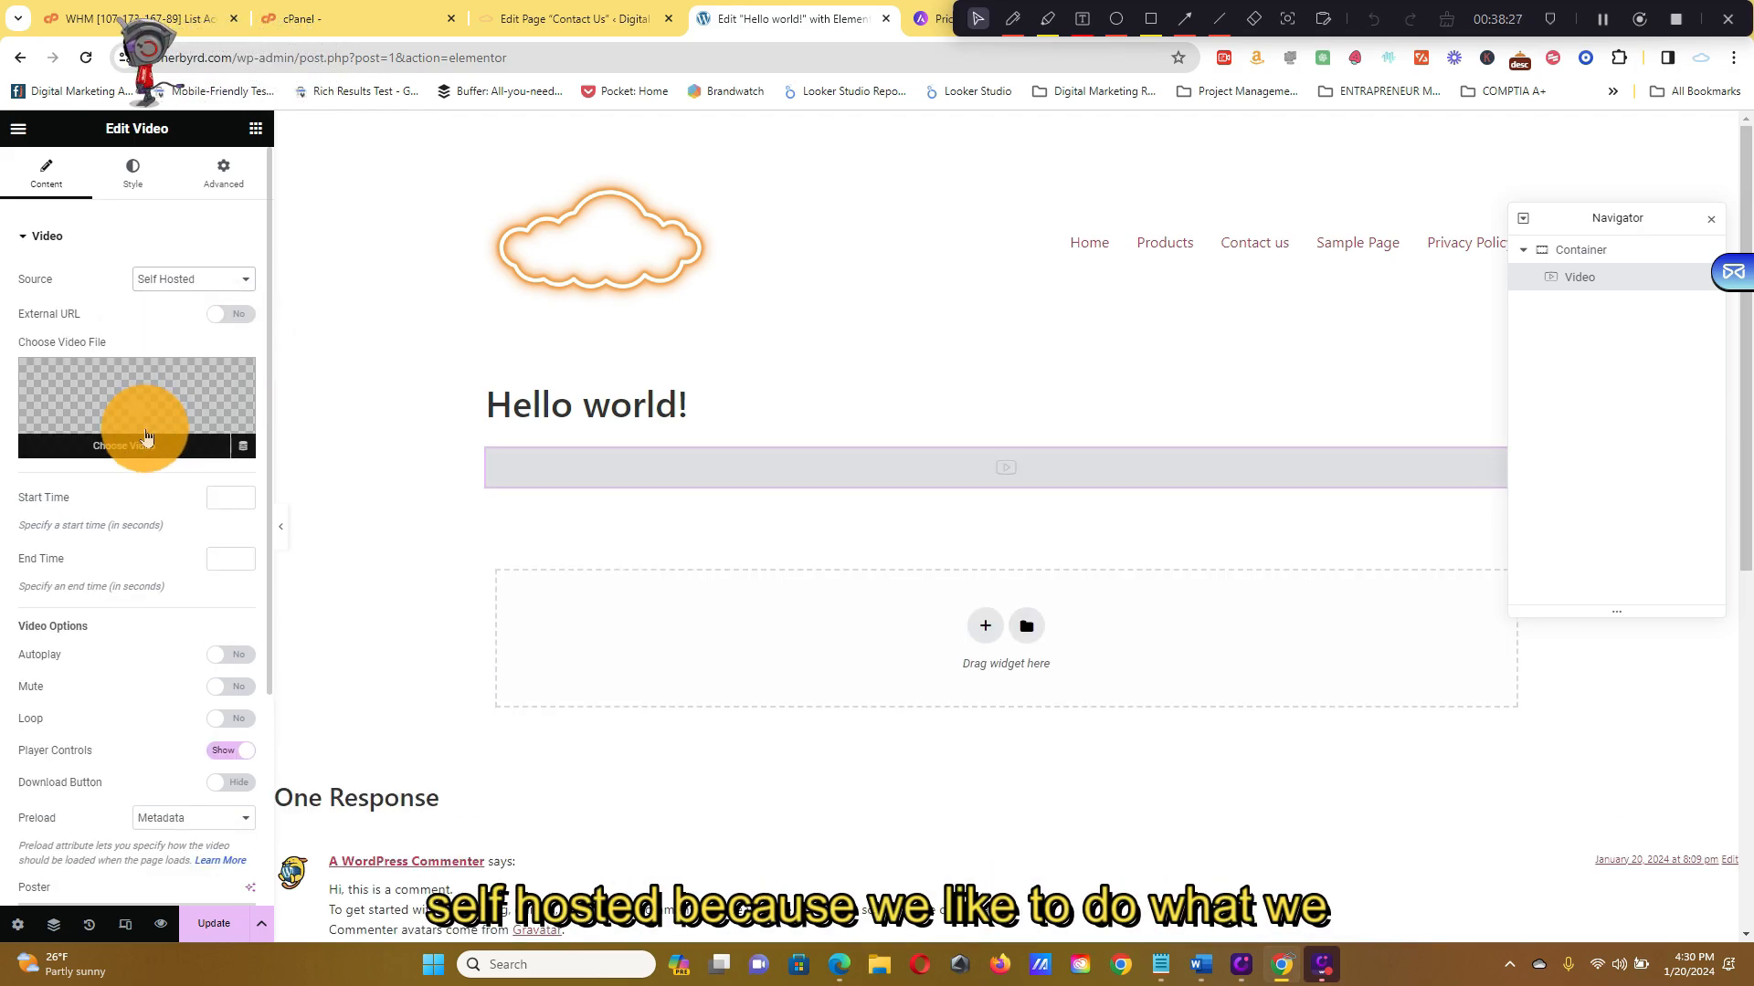
Upload course script-2.mp4 from D:\Digital Mastery Course Videos through the widget's Choose Video media picker
{"action": "left_click", "coordinate": [146, 438]}
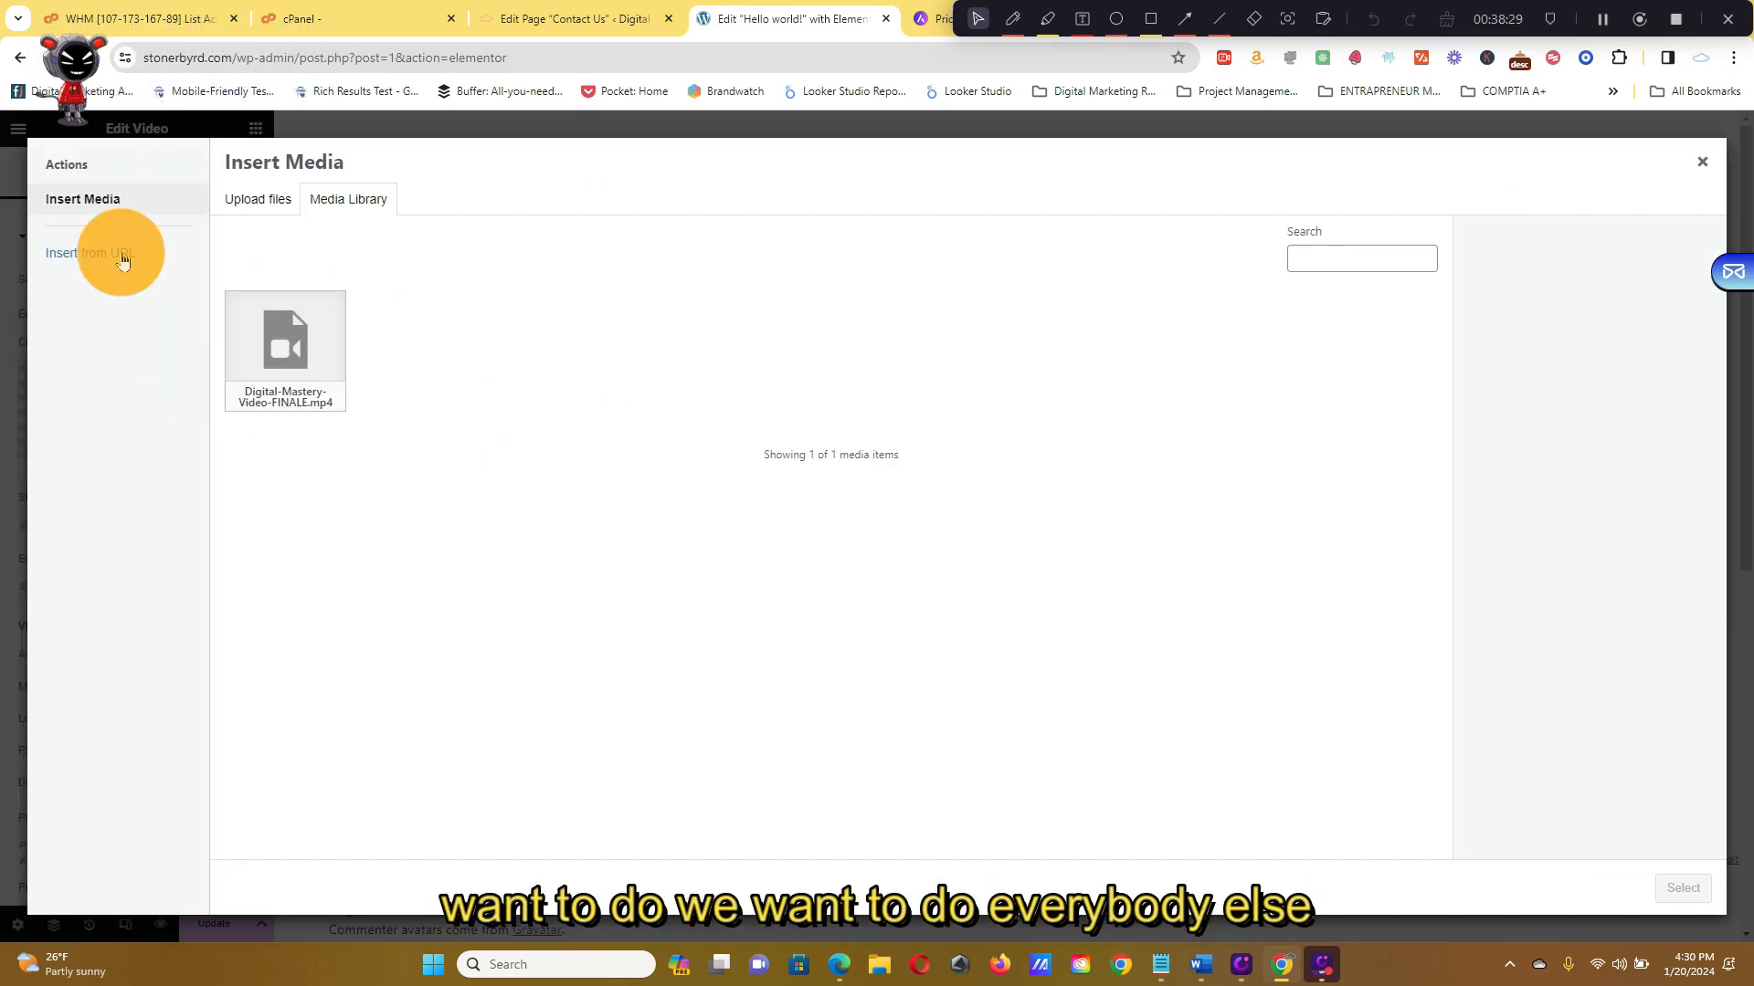
{"action": "left_click", "coordinate": [239, 197]}
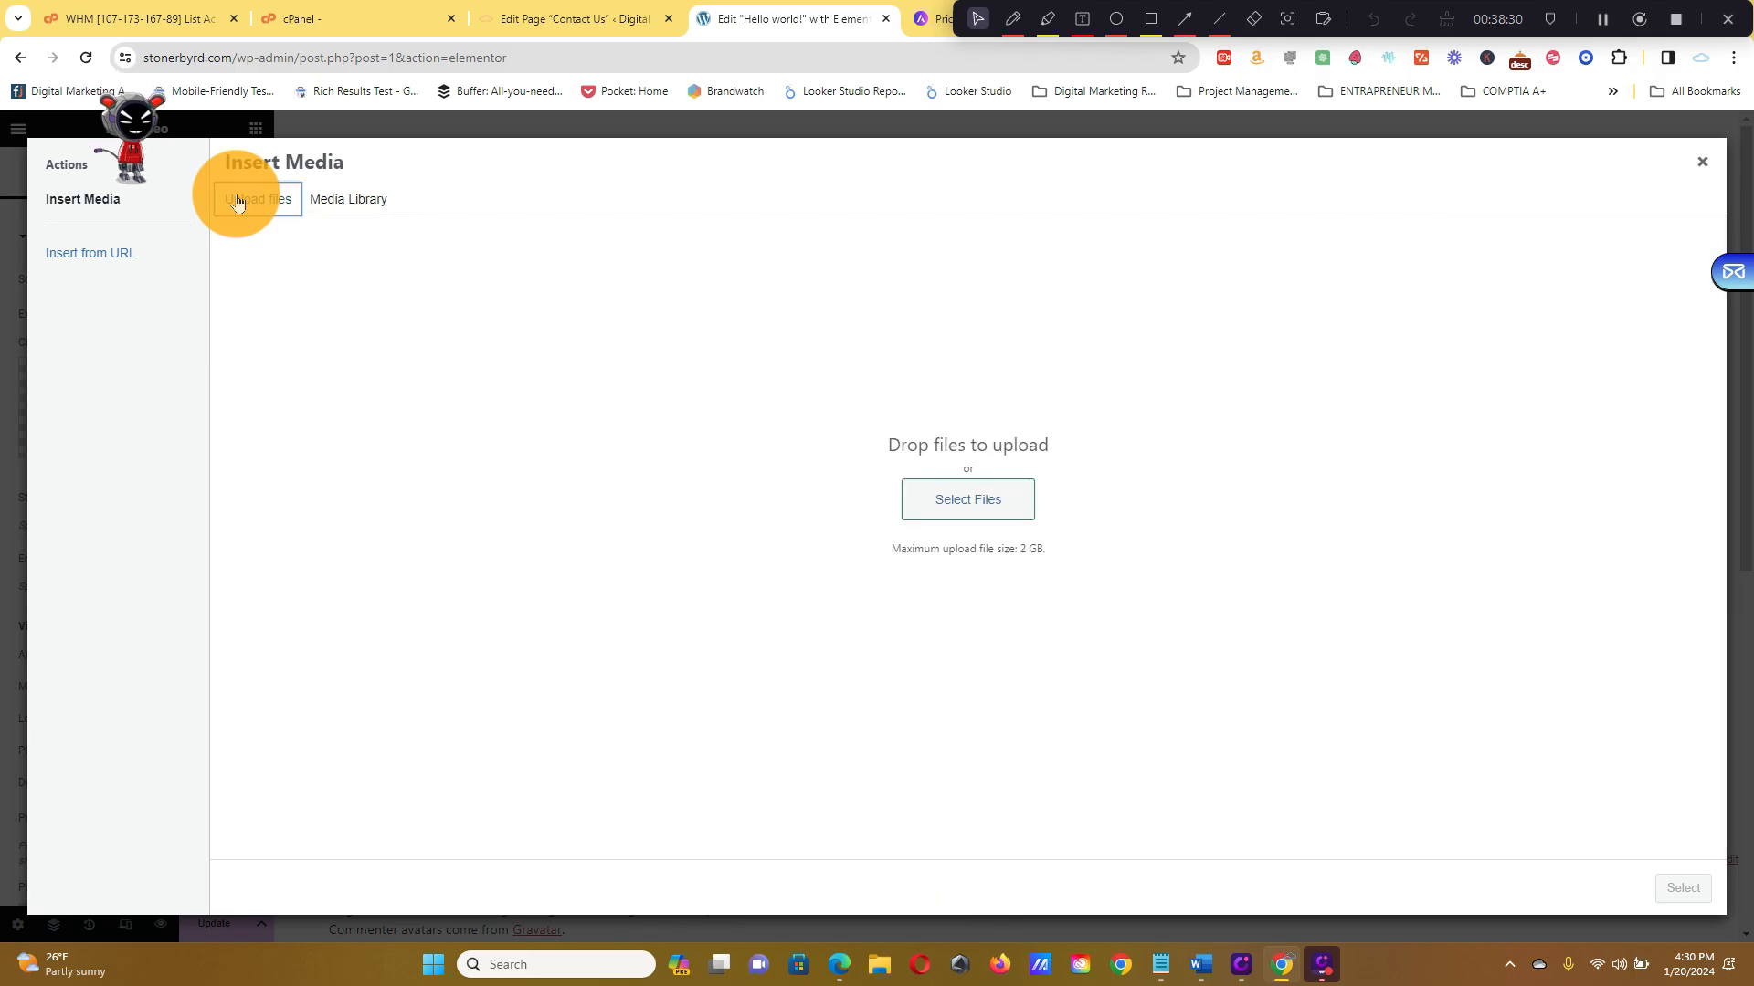
{"action": "left_click", "coordinate": [1006, 507]}
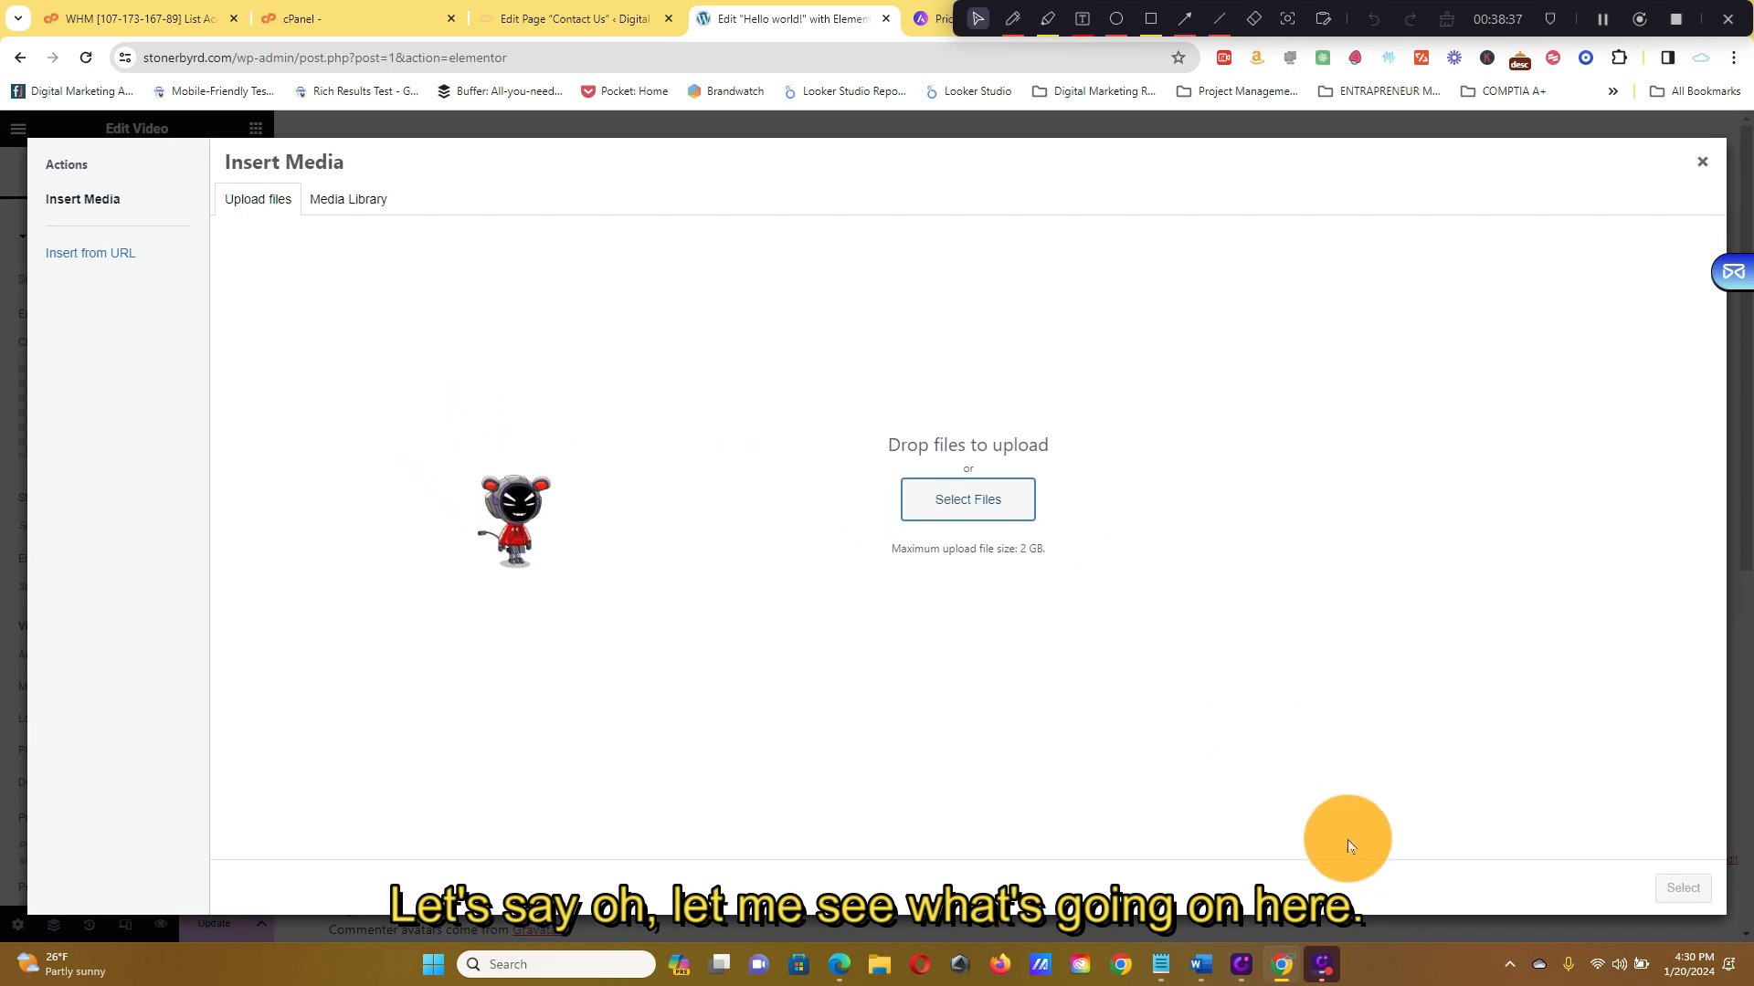
{"action": "left_click_drag", "start_coordinate": [1534, 5], "coordinate": [1460, 63]}
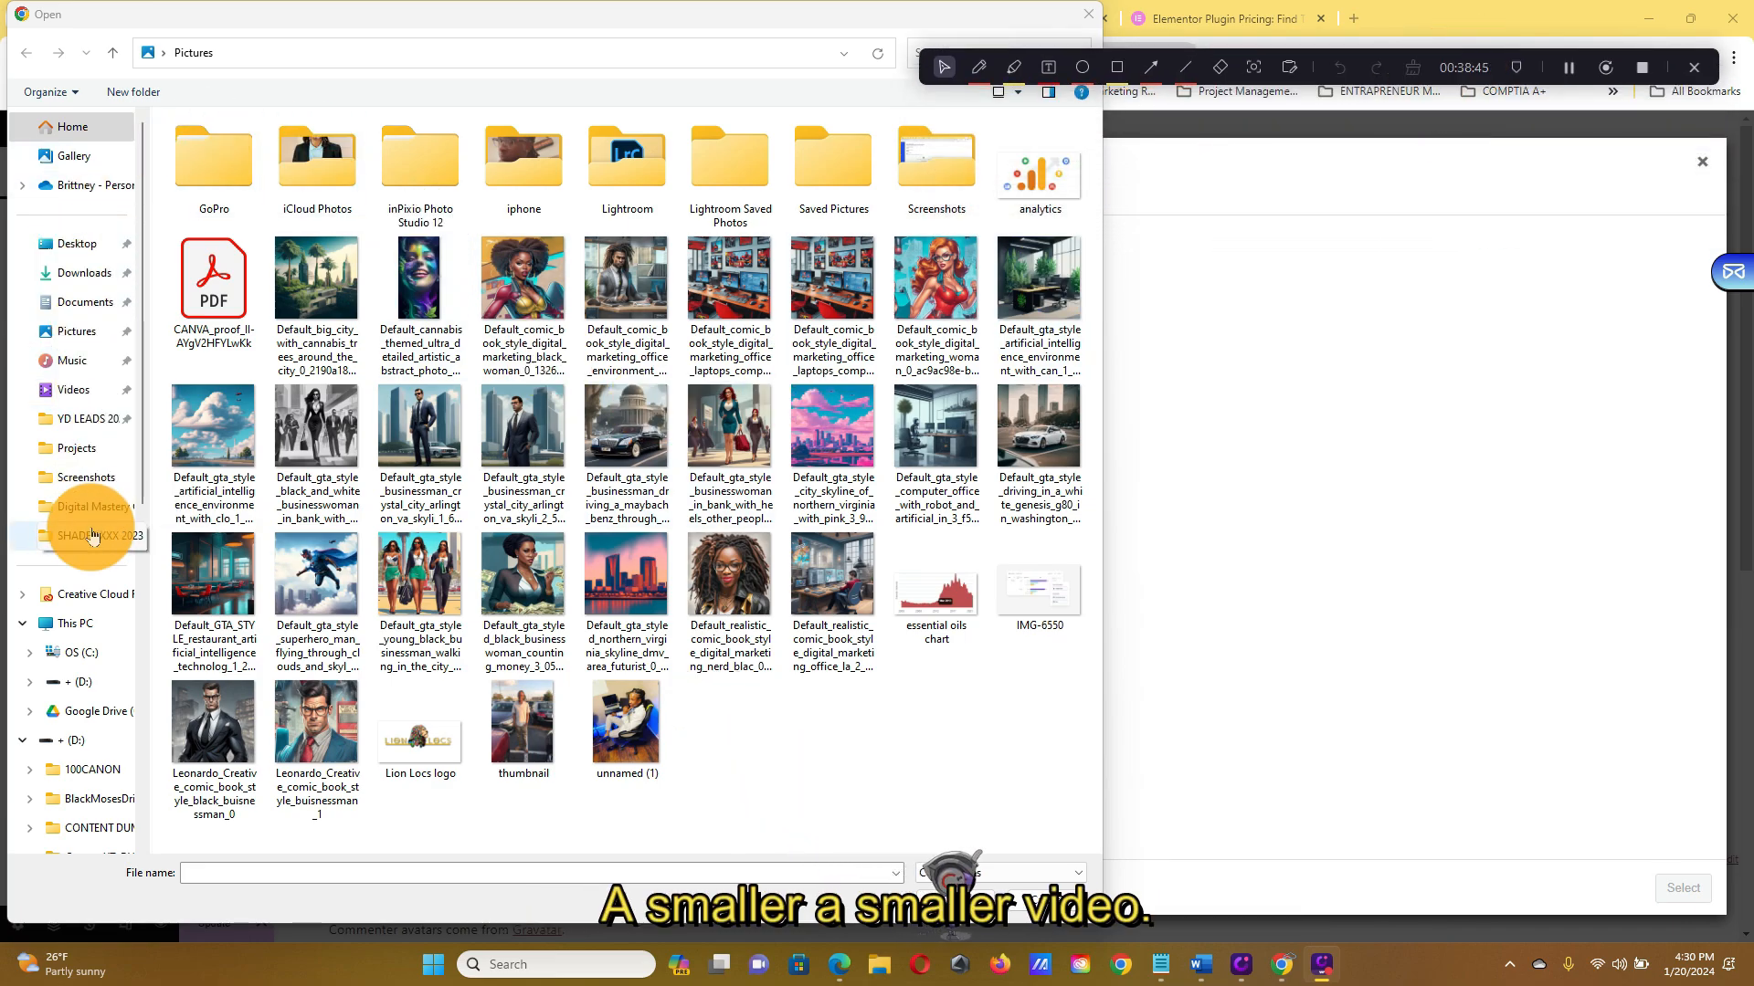
{"action": "left_click", "coordinate": [92, 516]}
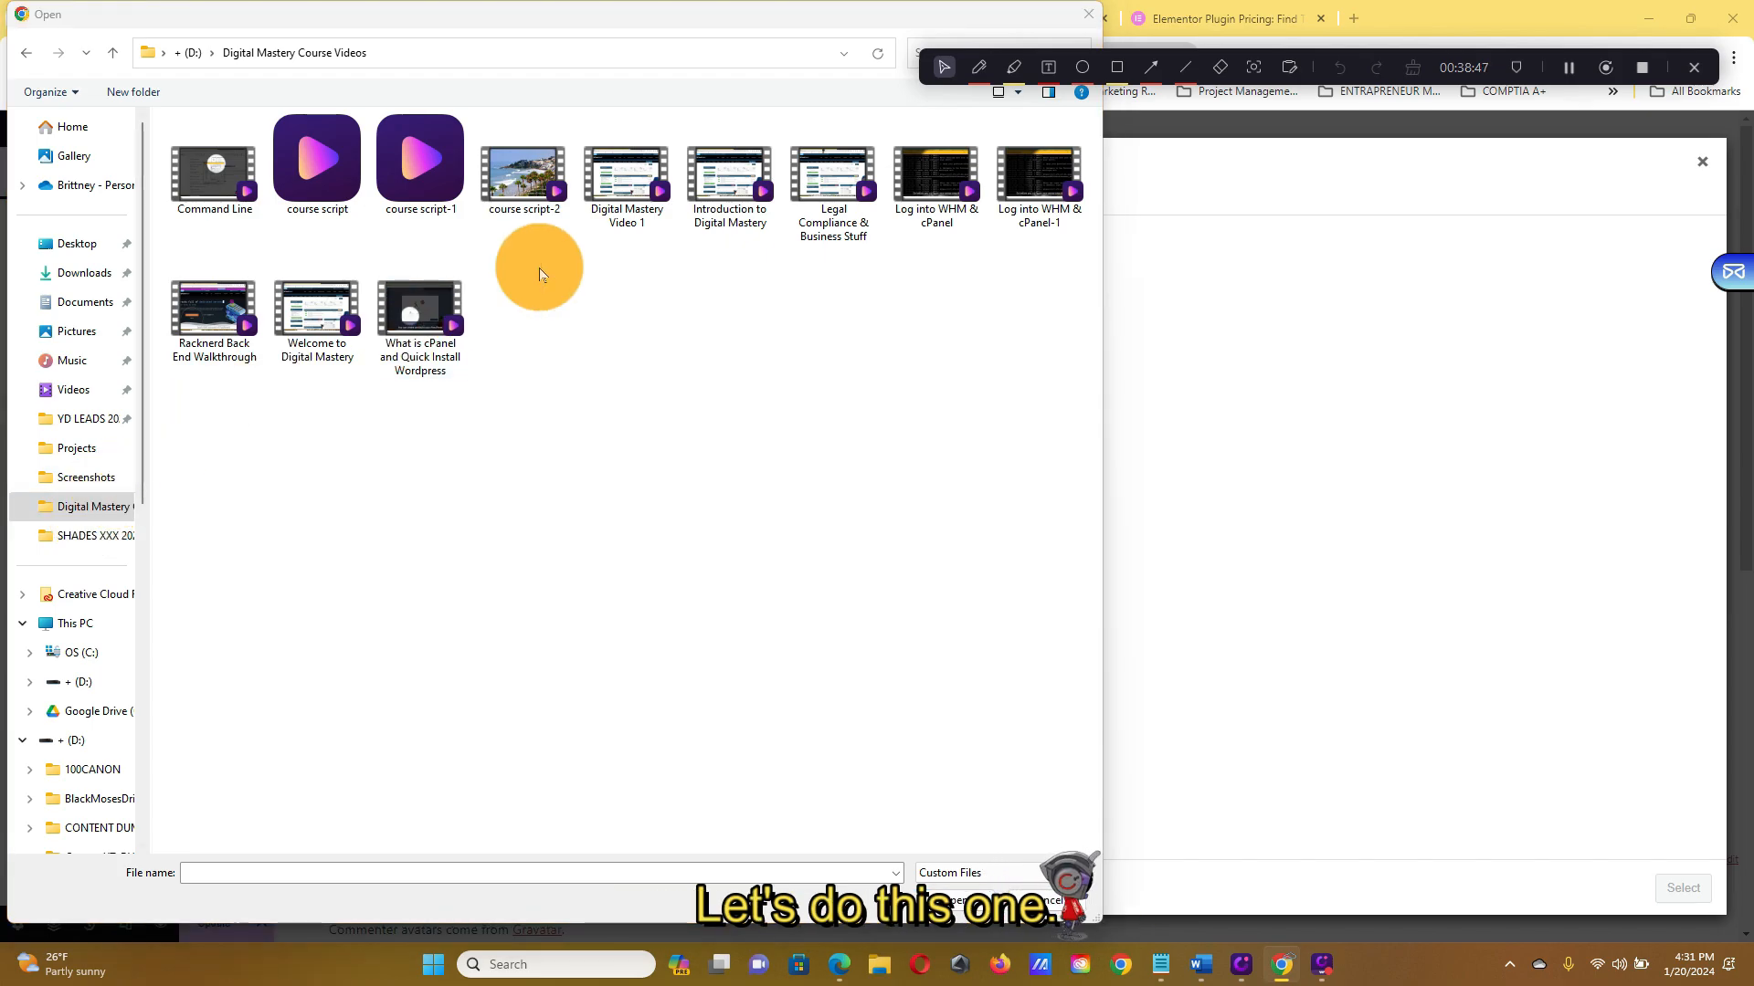
{"action": "left_click", "coordinate": [478, 173]}
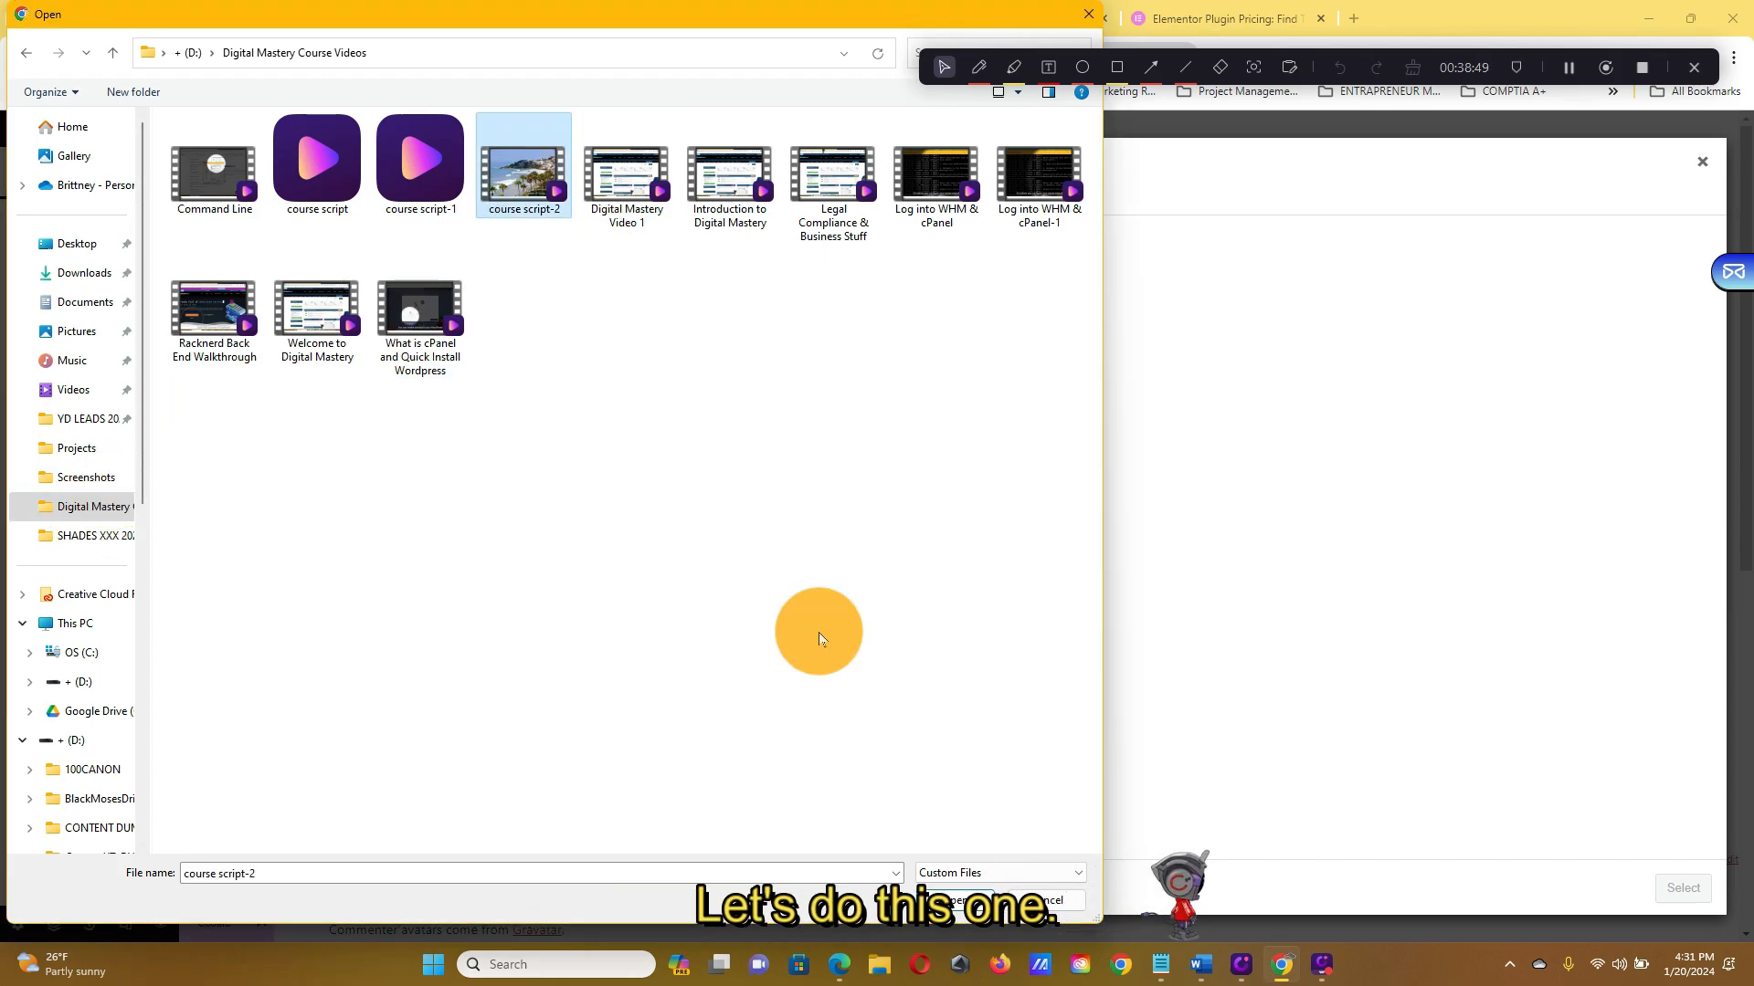
{"action": "left_click", "coordinate": [945, 897]}
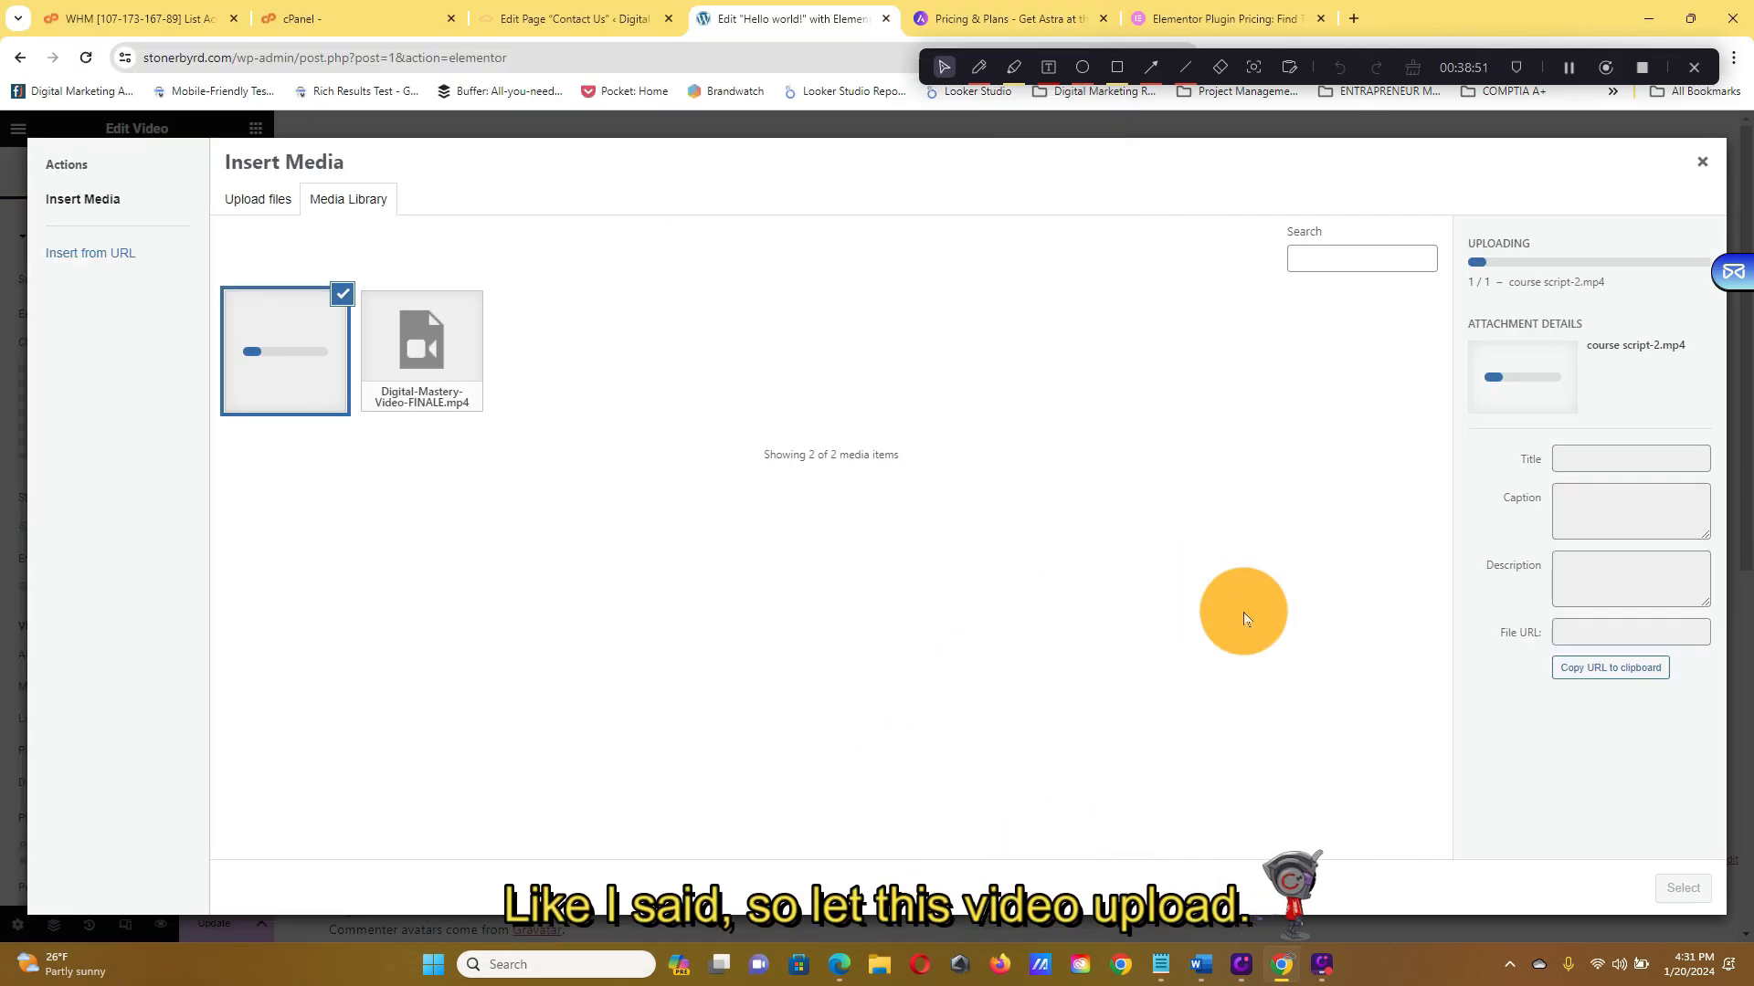
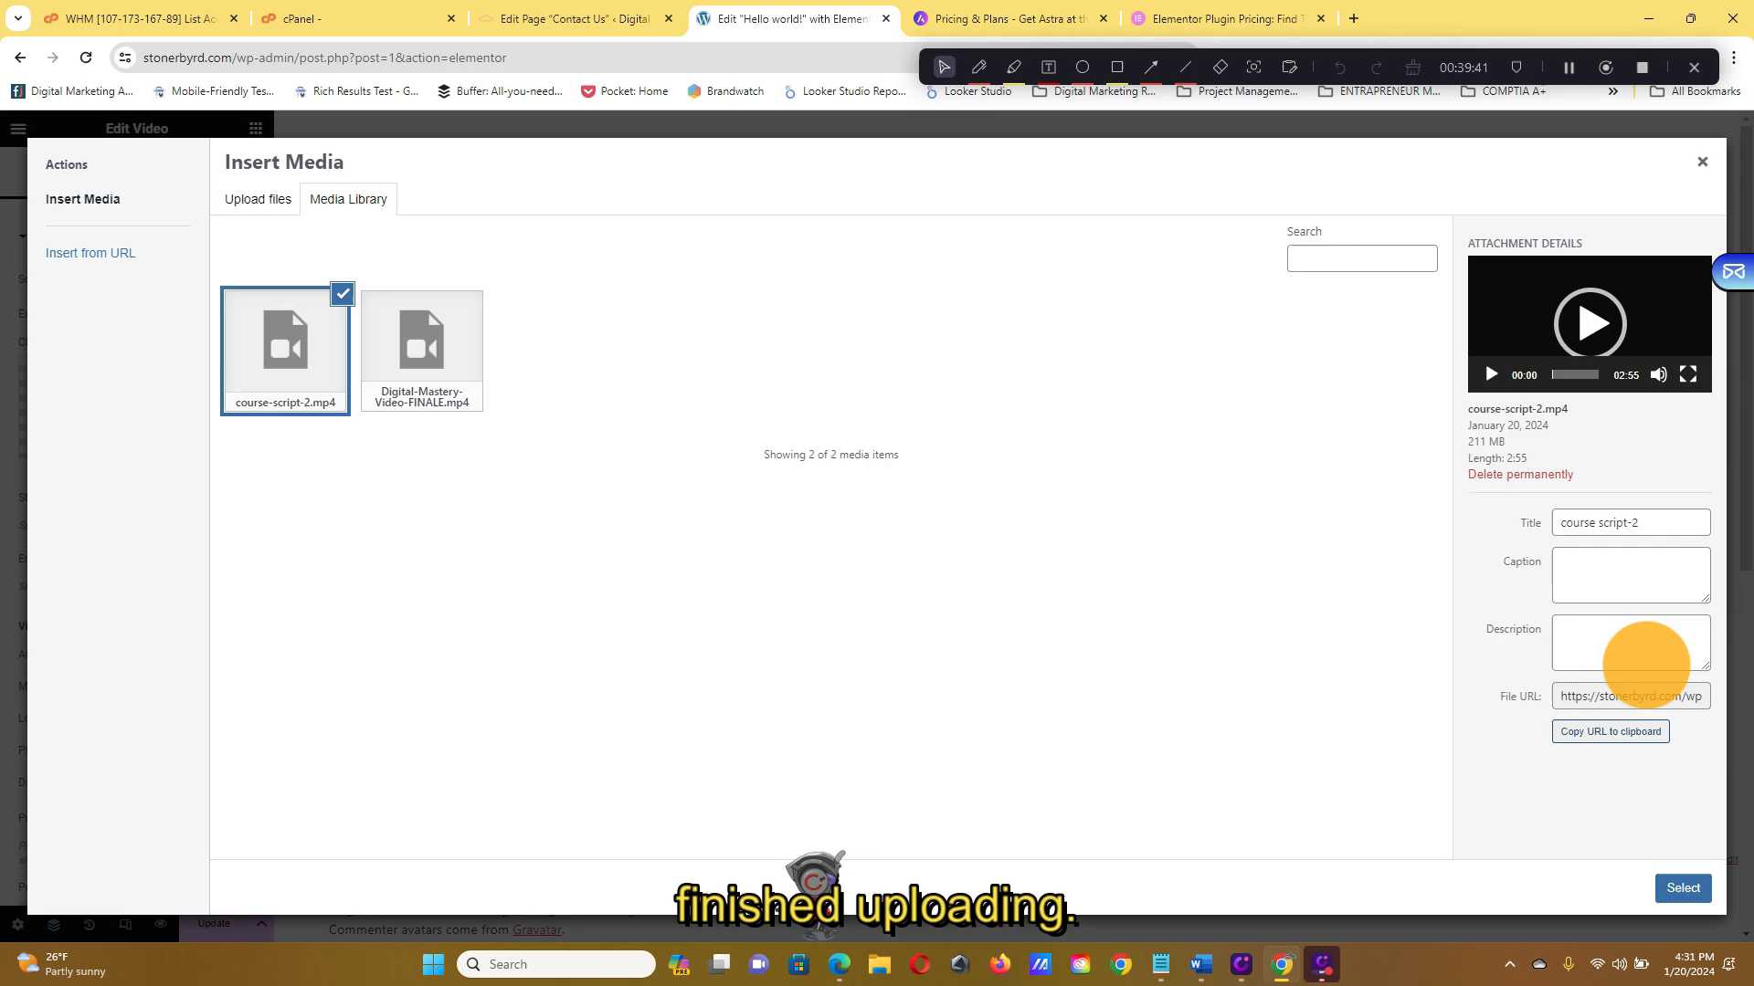
Insert the checked course-script-2.mp4 from the Media Library into the Video widget
{"action": "left_click", "coordinate": [1684, 886]}
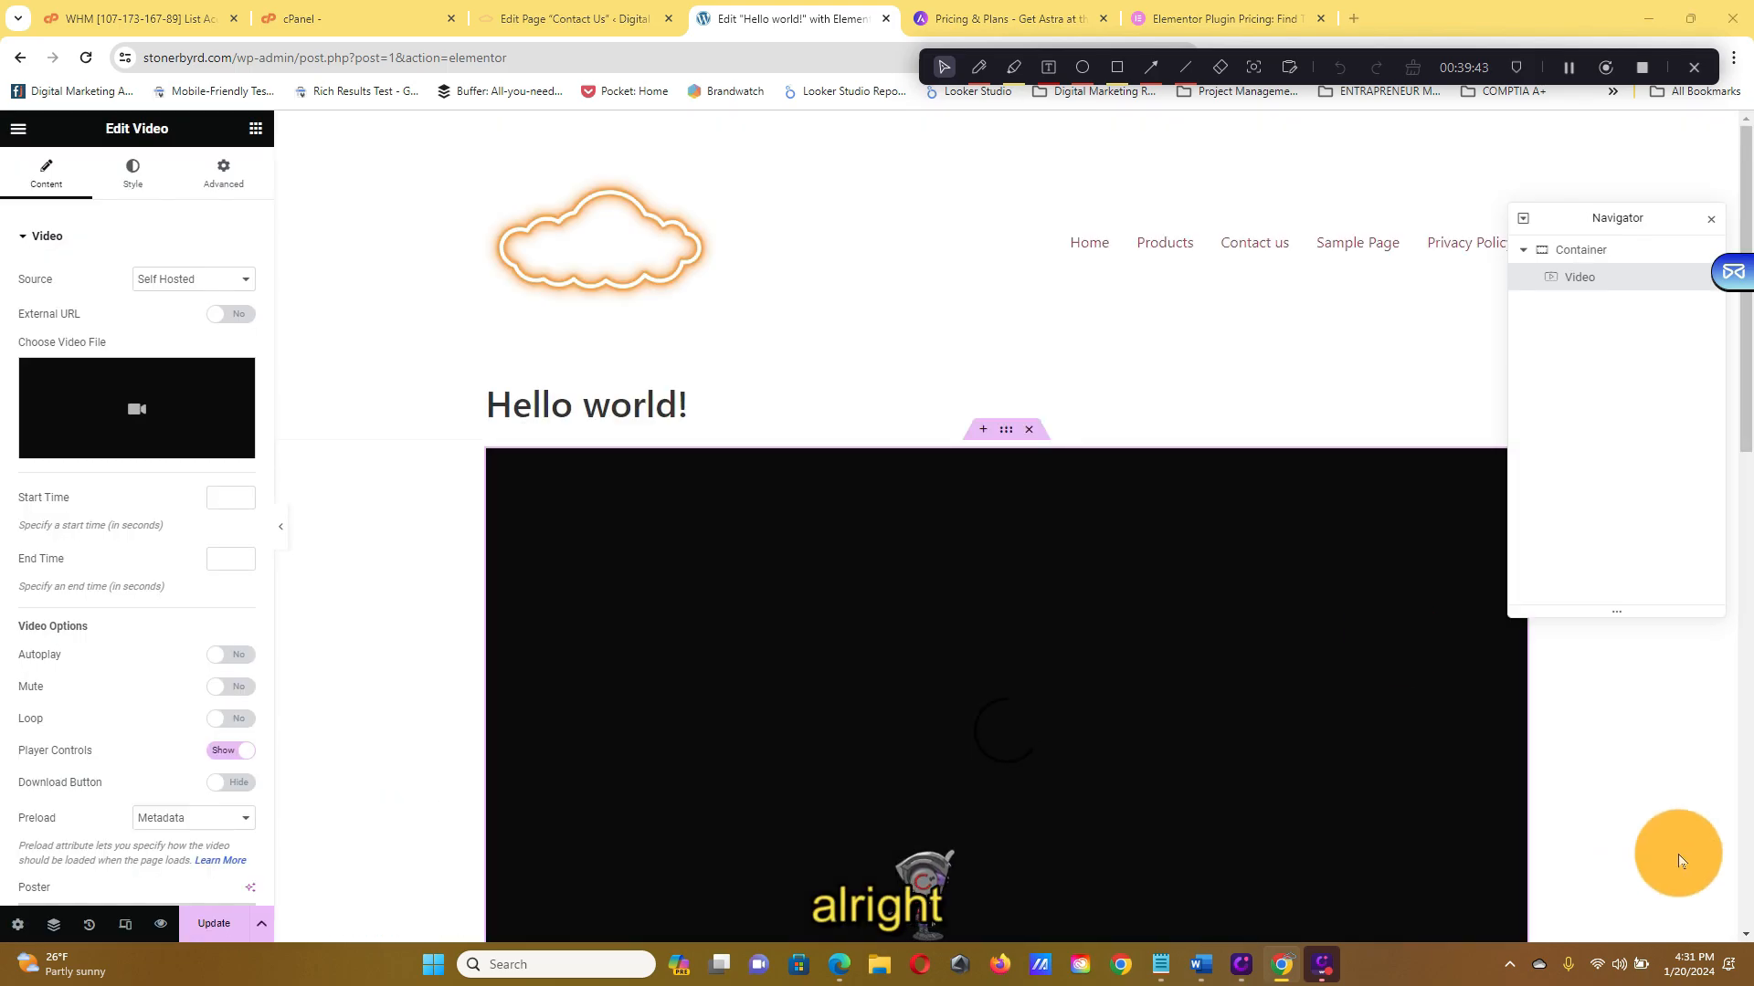
Set Autoplay, Play On Mobile, Mute and Loop to Yes, and hide Player Controls
{"action": "scroll", "coordinate": [1308, 511], "scroll_direction": "down", "scroll_amount": 3}
{"action": "left_click", "coordinate": [989, 442]}
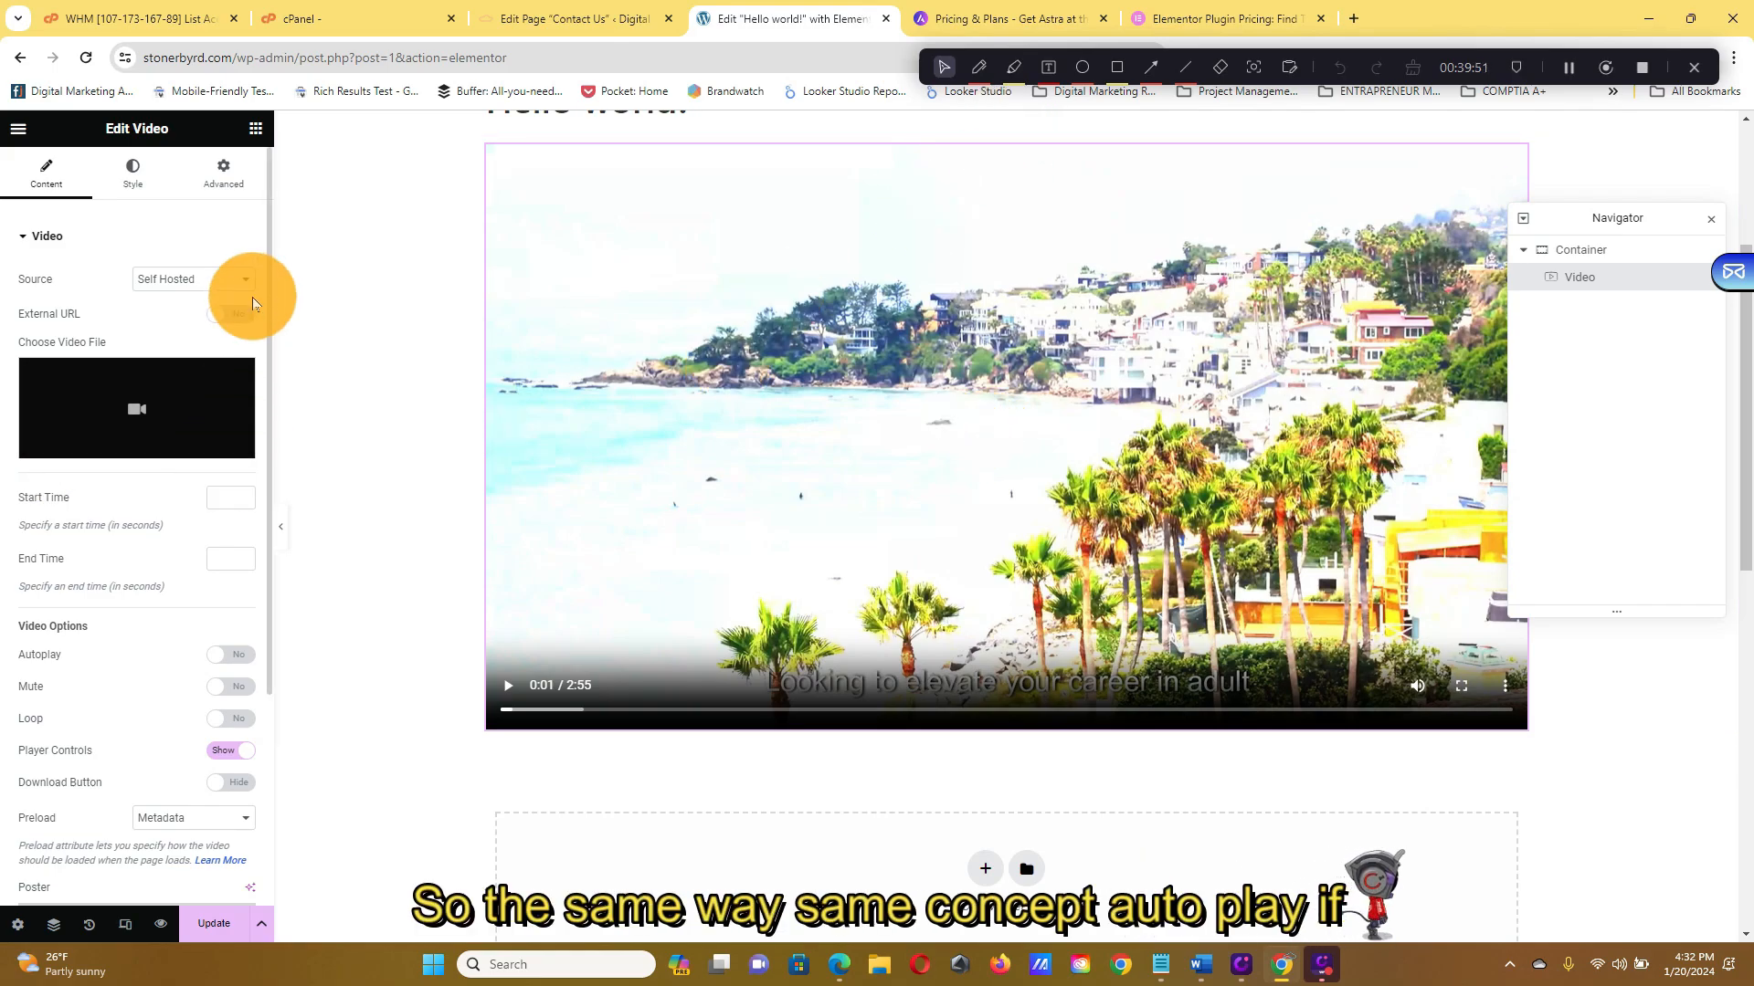
{"action": "scroll", "coordinate": [140, 685], "scroll_direction": "down", "scroll_amount": 3}
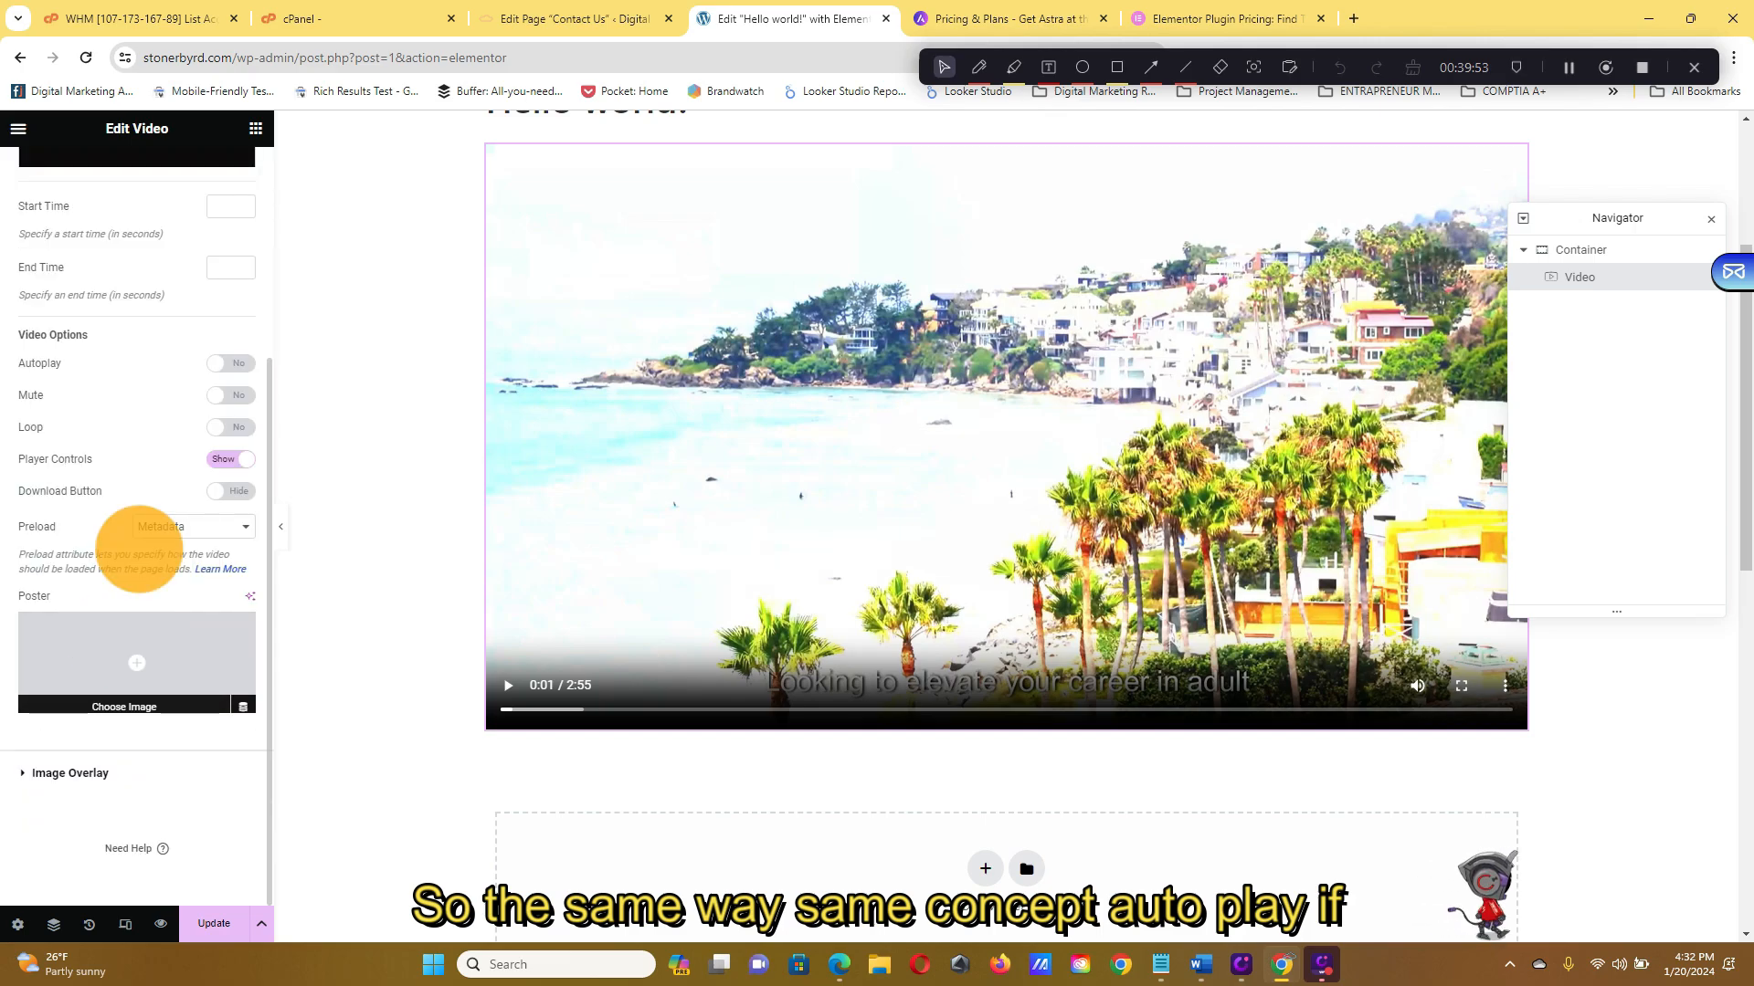
{"action": "left_click", "coordinate": [235, 363]}
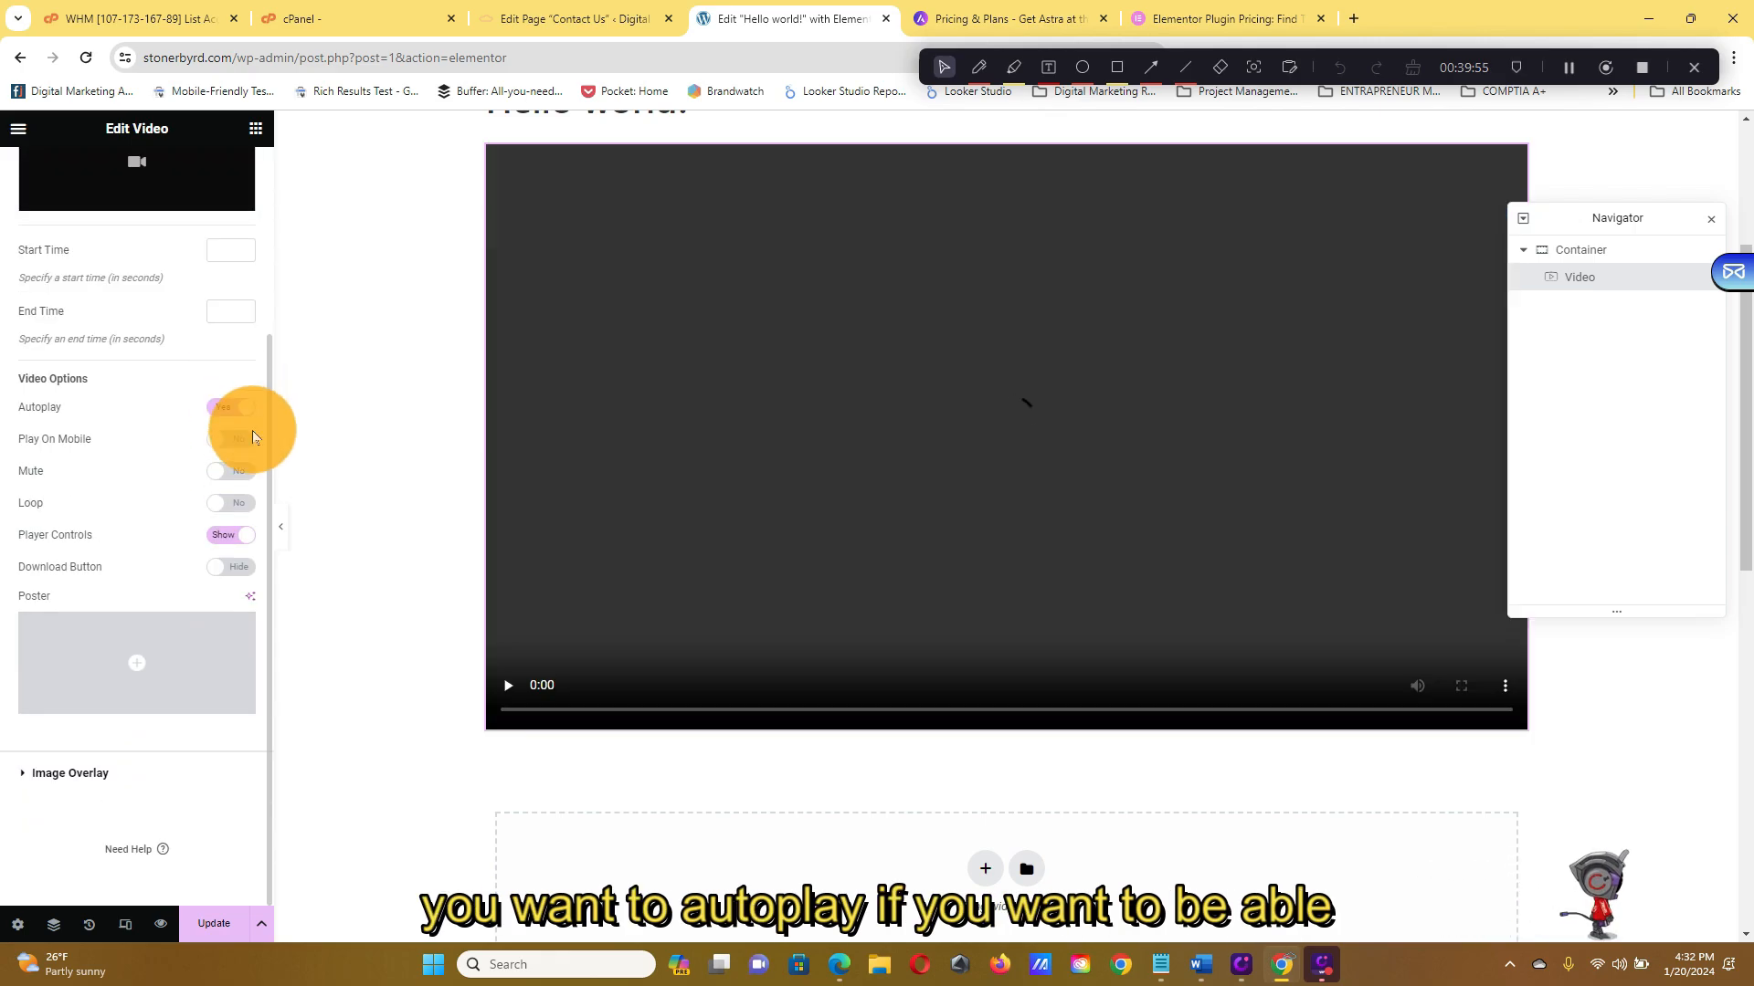
{"action": "left_click", "coordinate": [236, 440]}
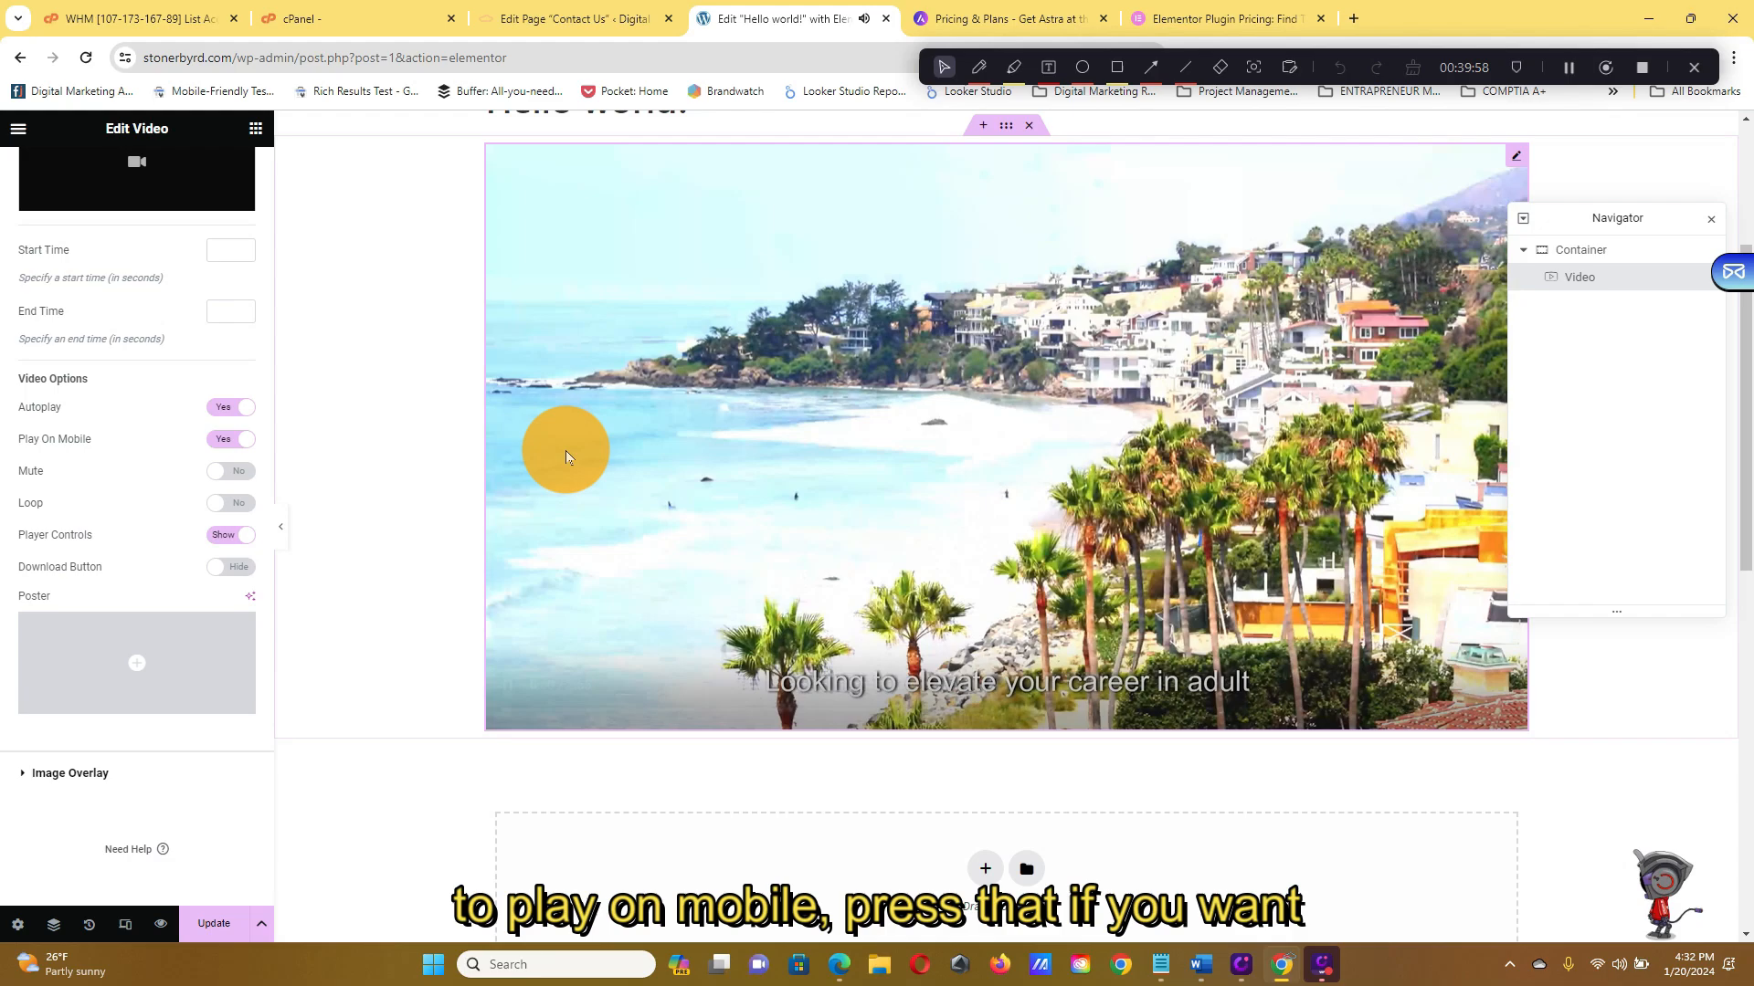
{"action": "left_click", "coordinate": [731, 446]}
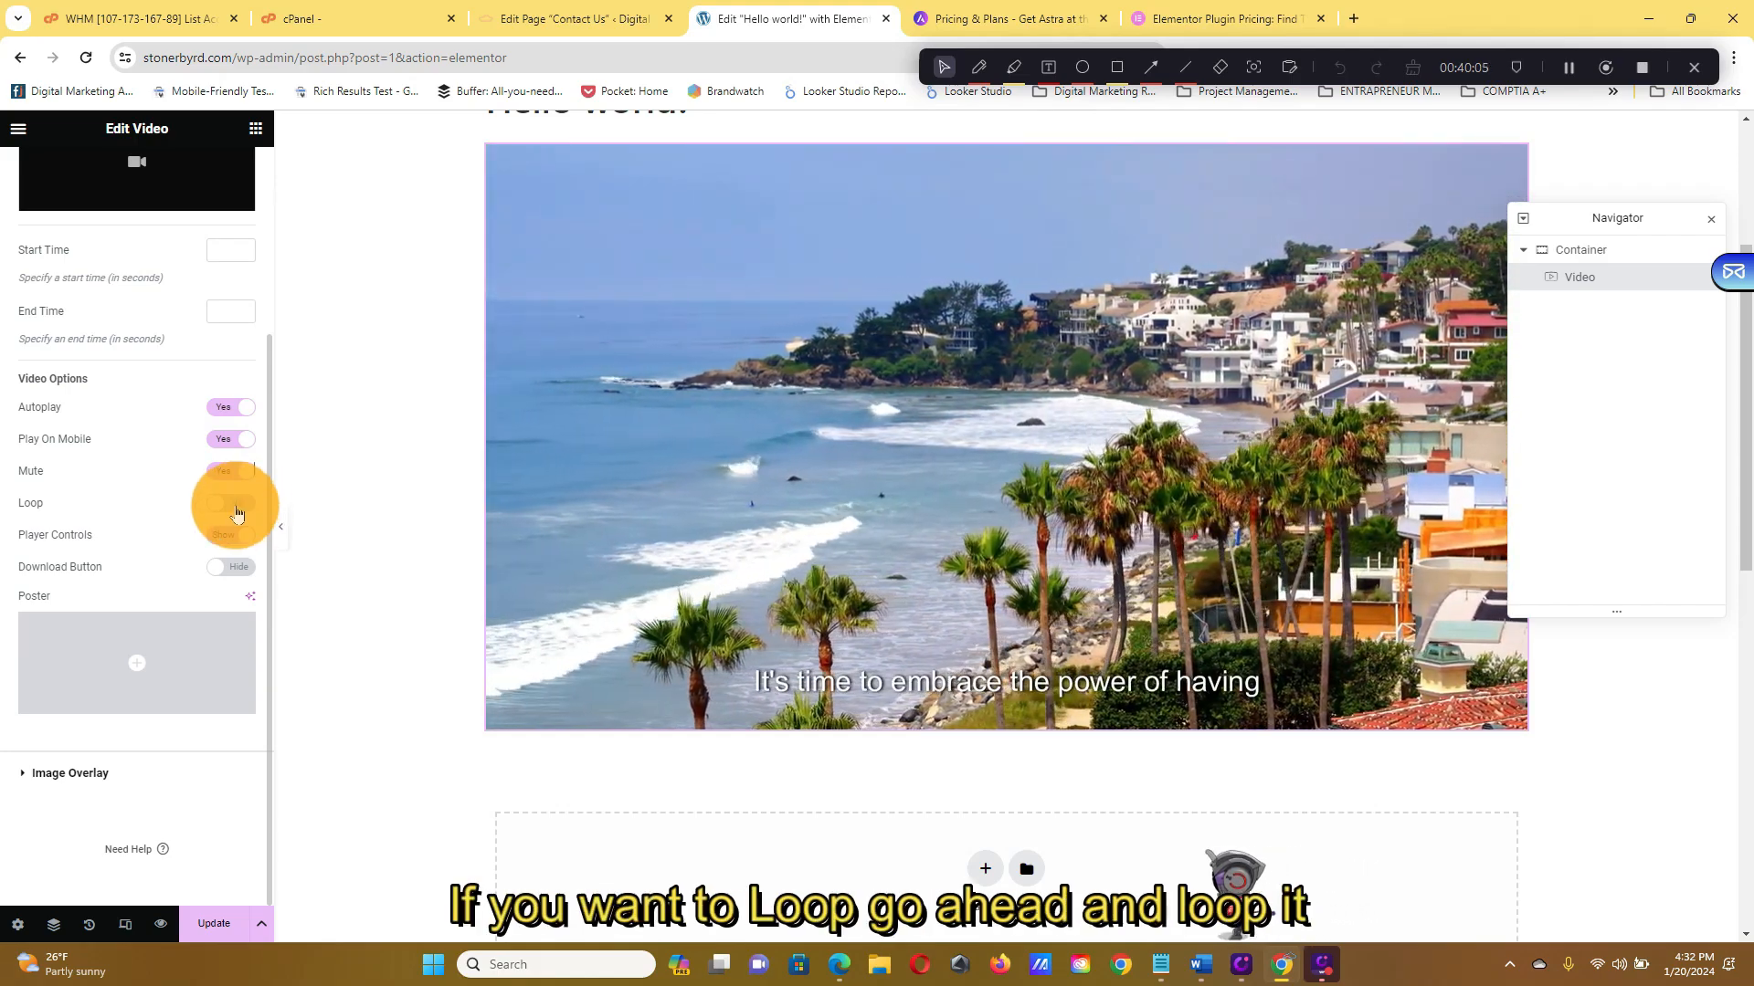
{"action": "left_click", "coordinate": [237, 513]}
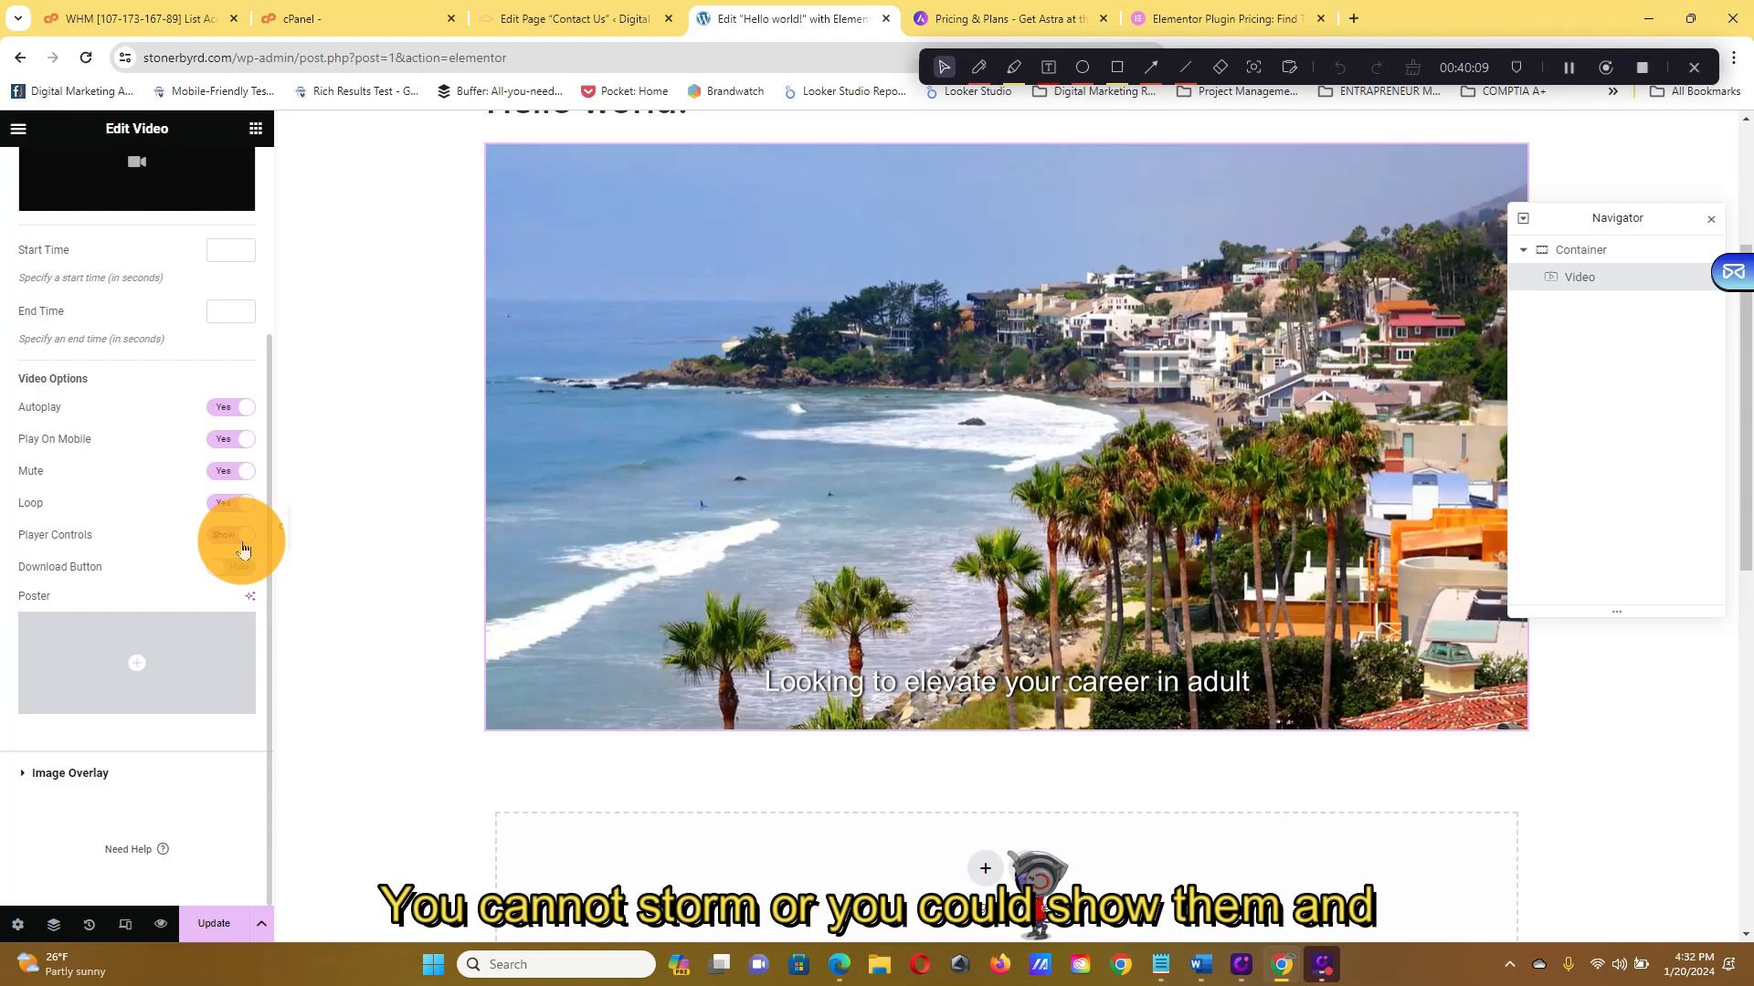
{"action": "left_click", "coordinate": [241, 541]}
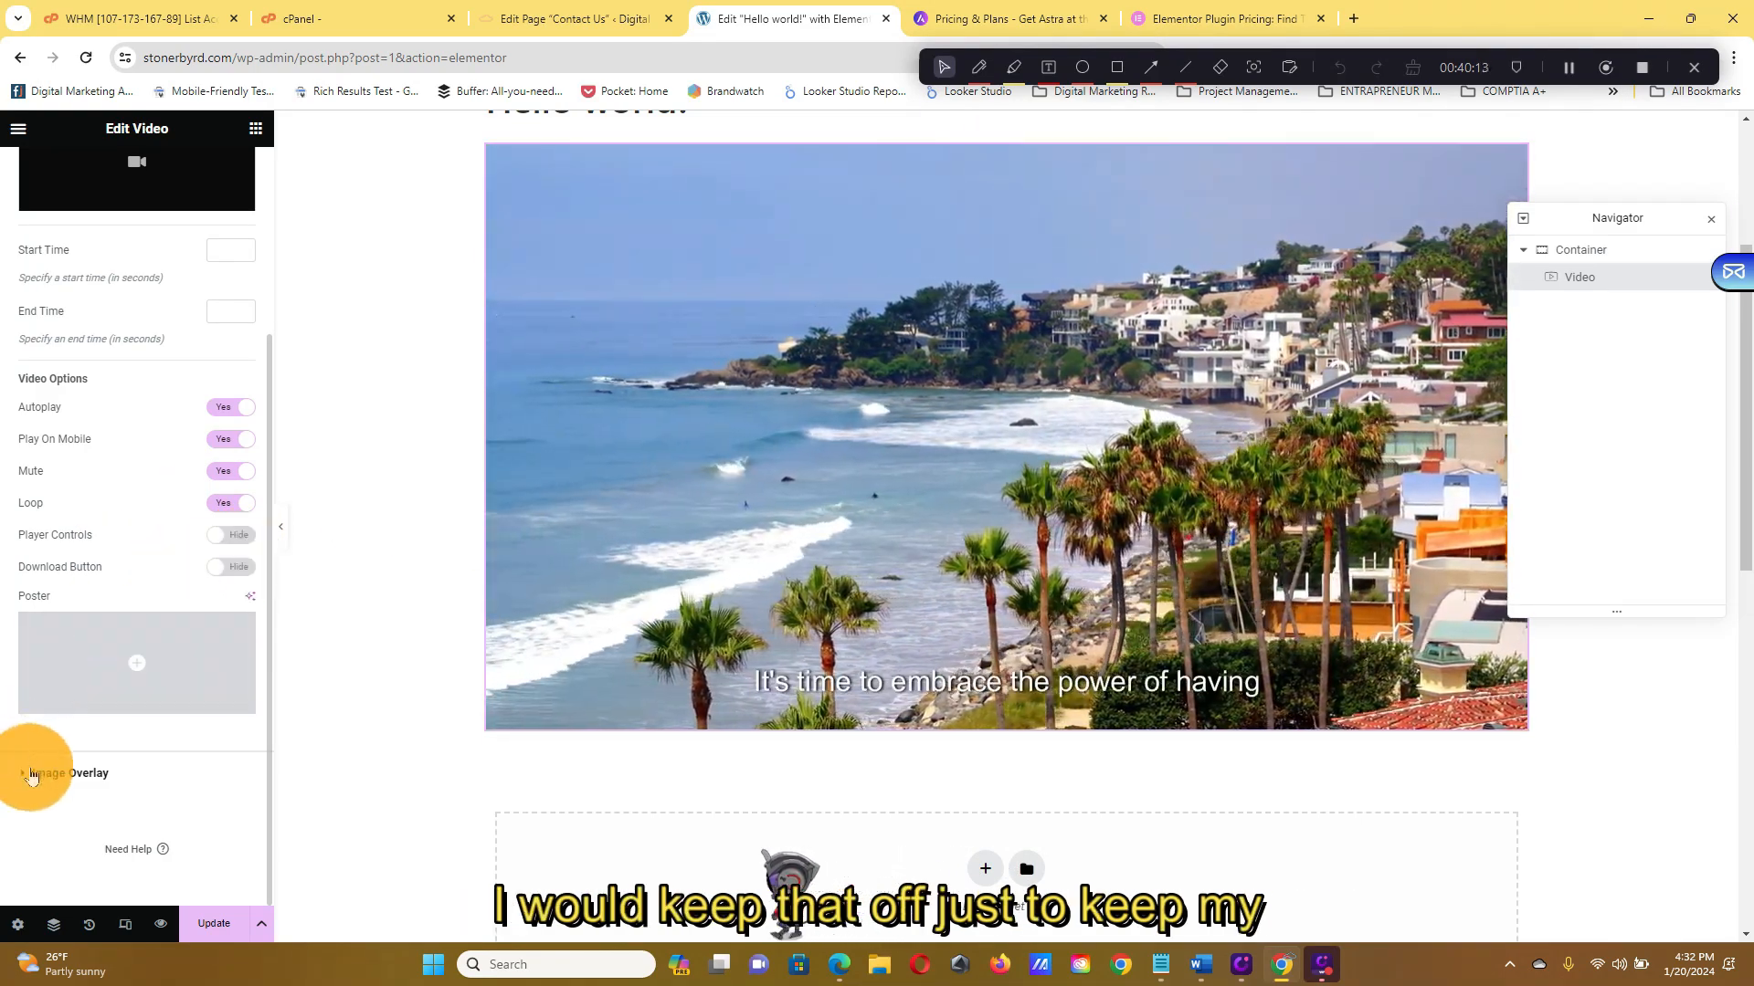
Try the Image Overlay option, switch it back off, and return to the video settings
{"action": "left_click", "coordinate": [31, 777]}
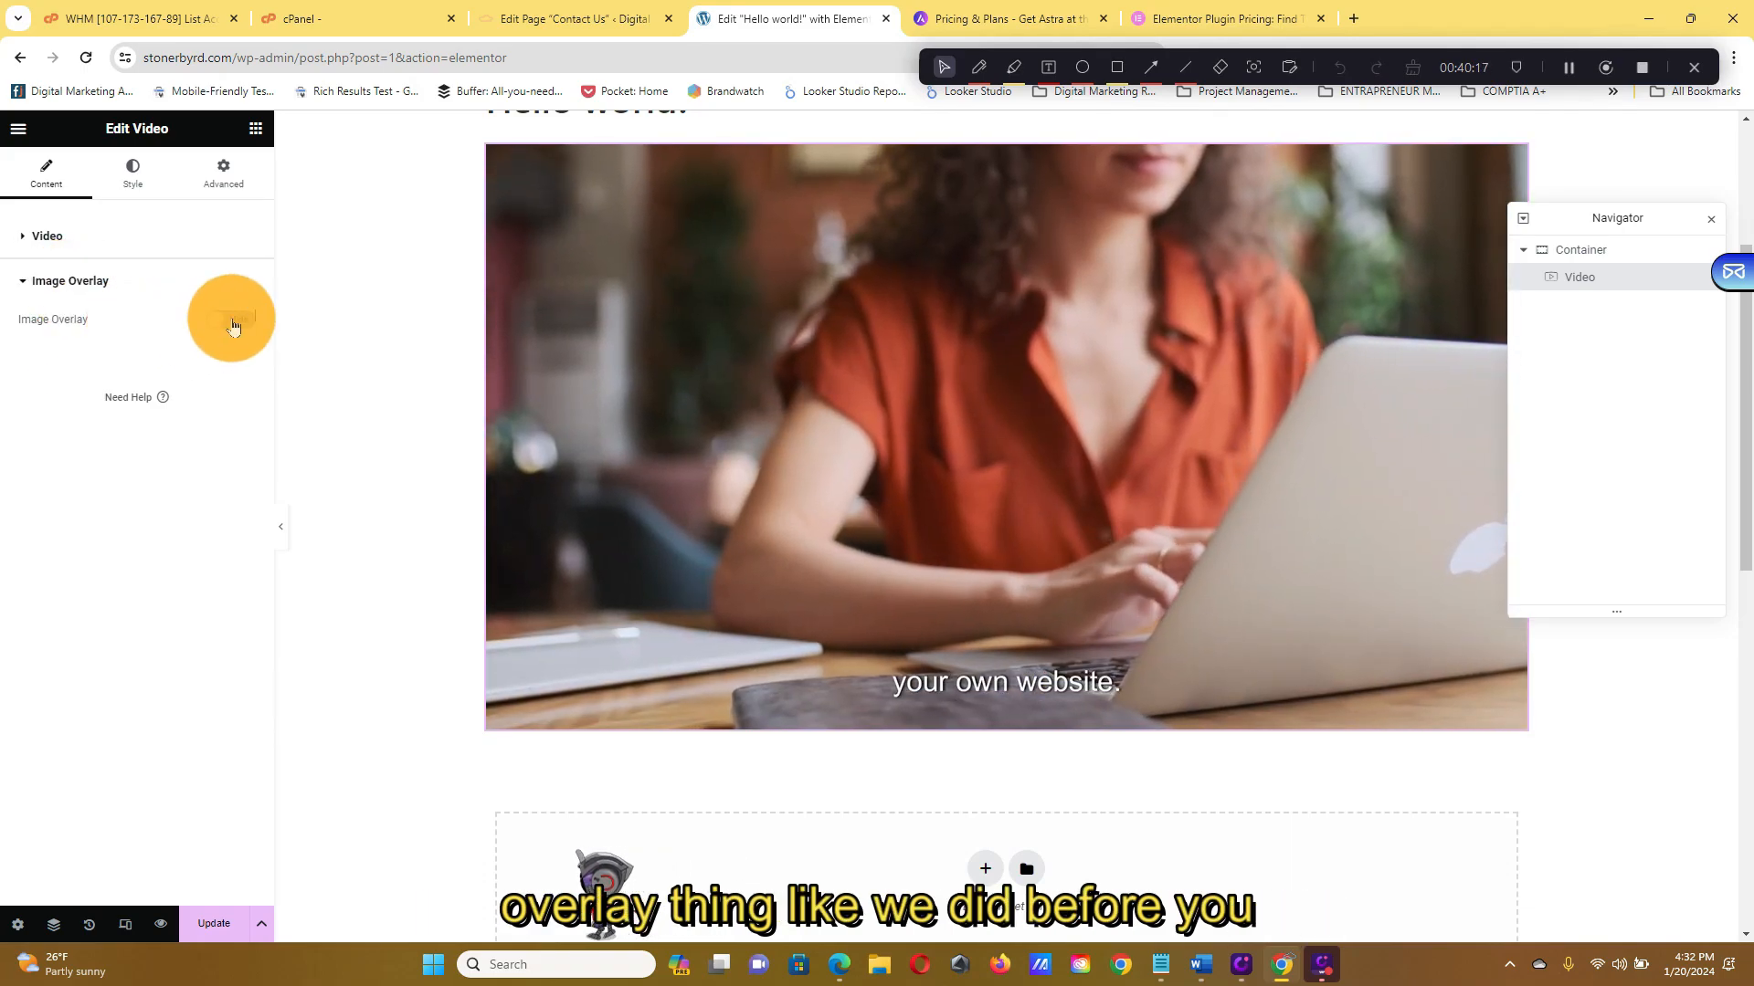
{"action": "left_click", "coordinate": [234, 320]}
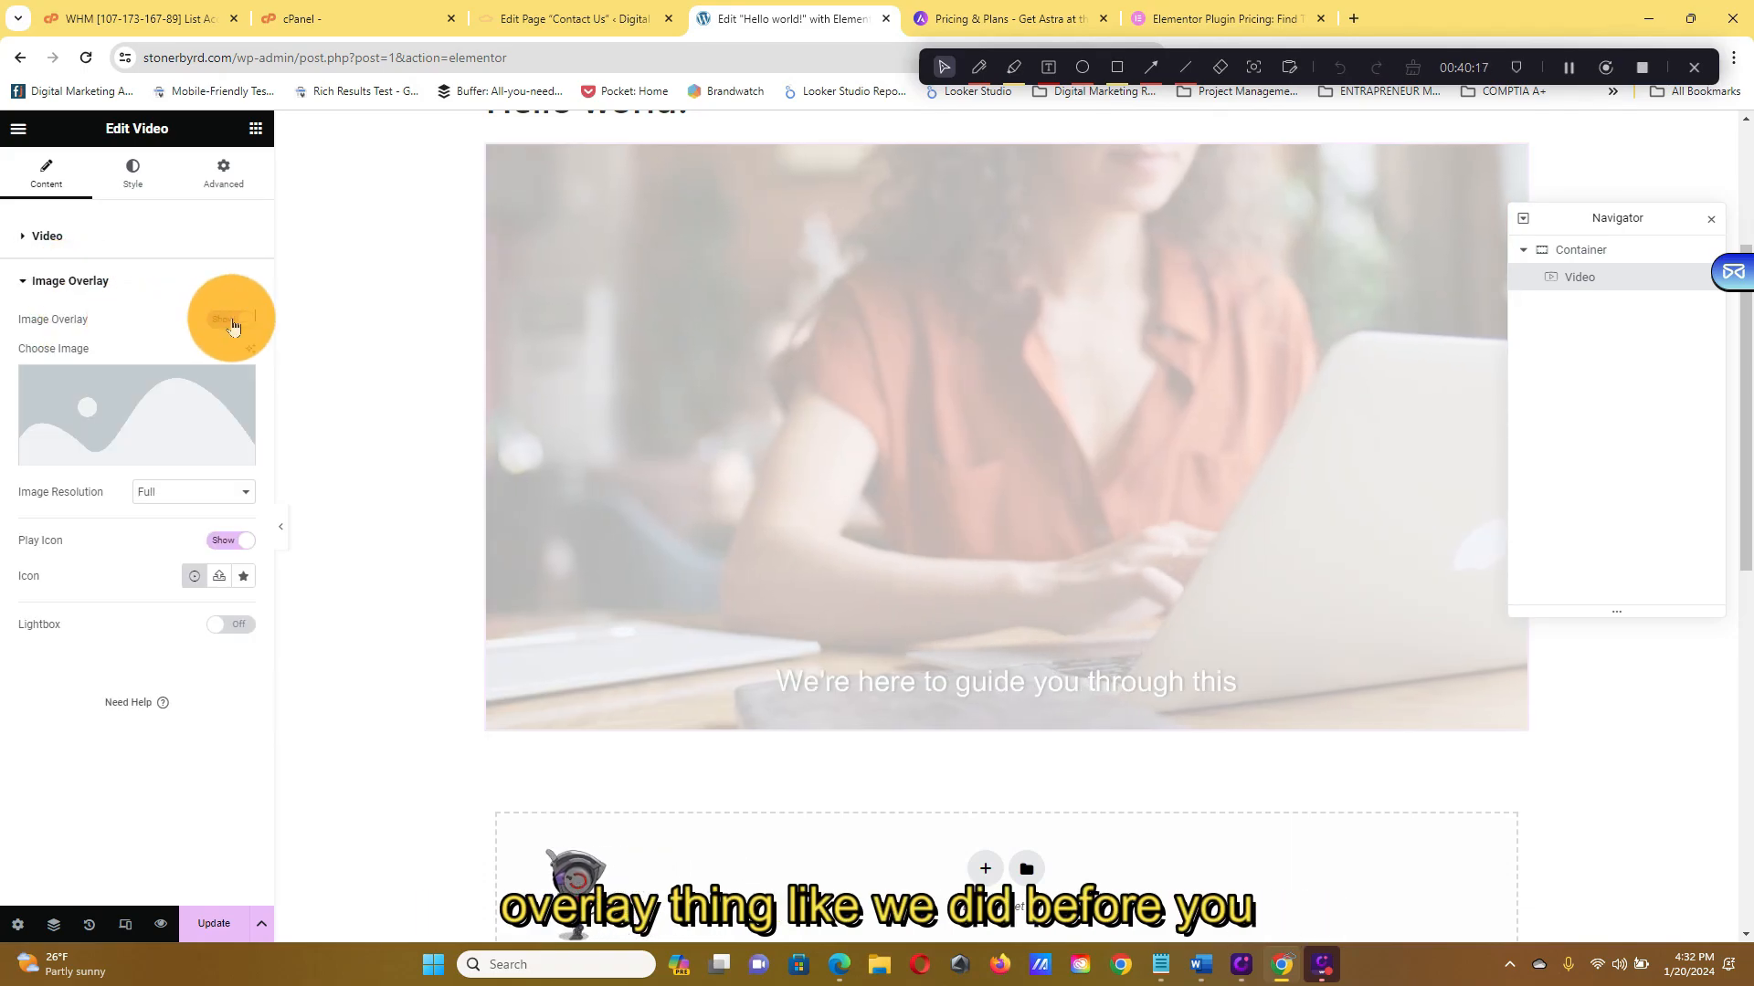
{"action": "left_click", "coordinate": [234, 320]}
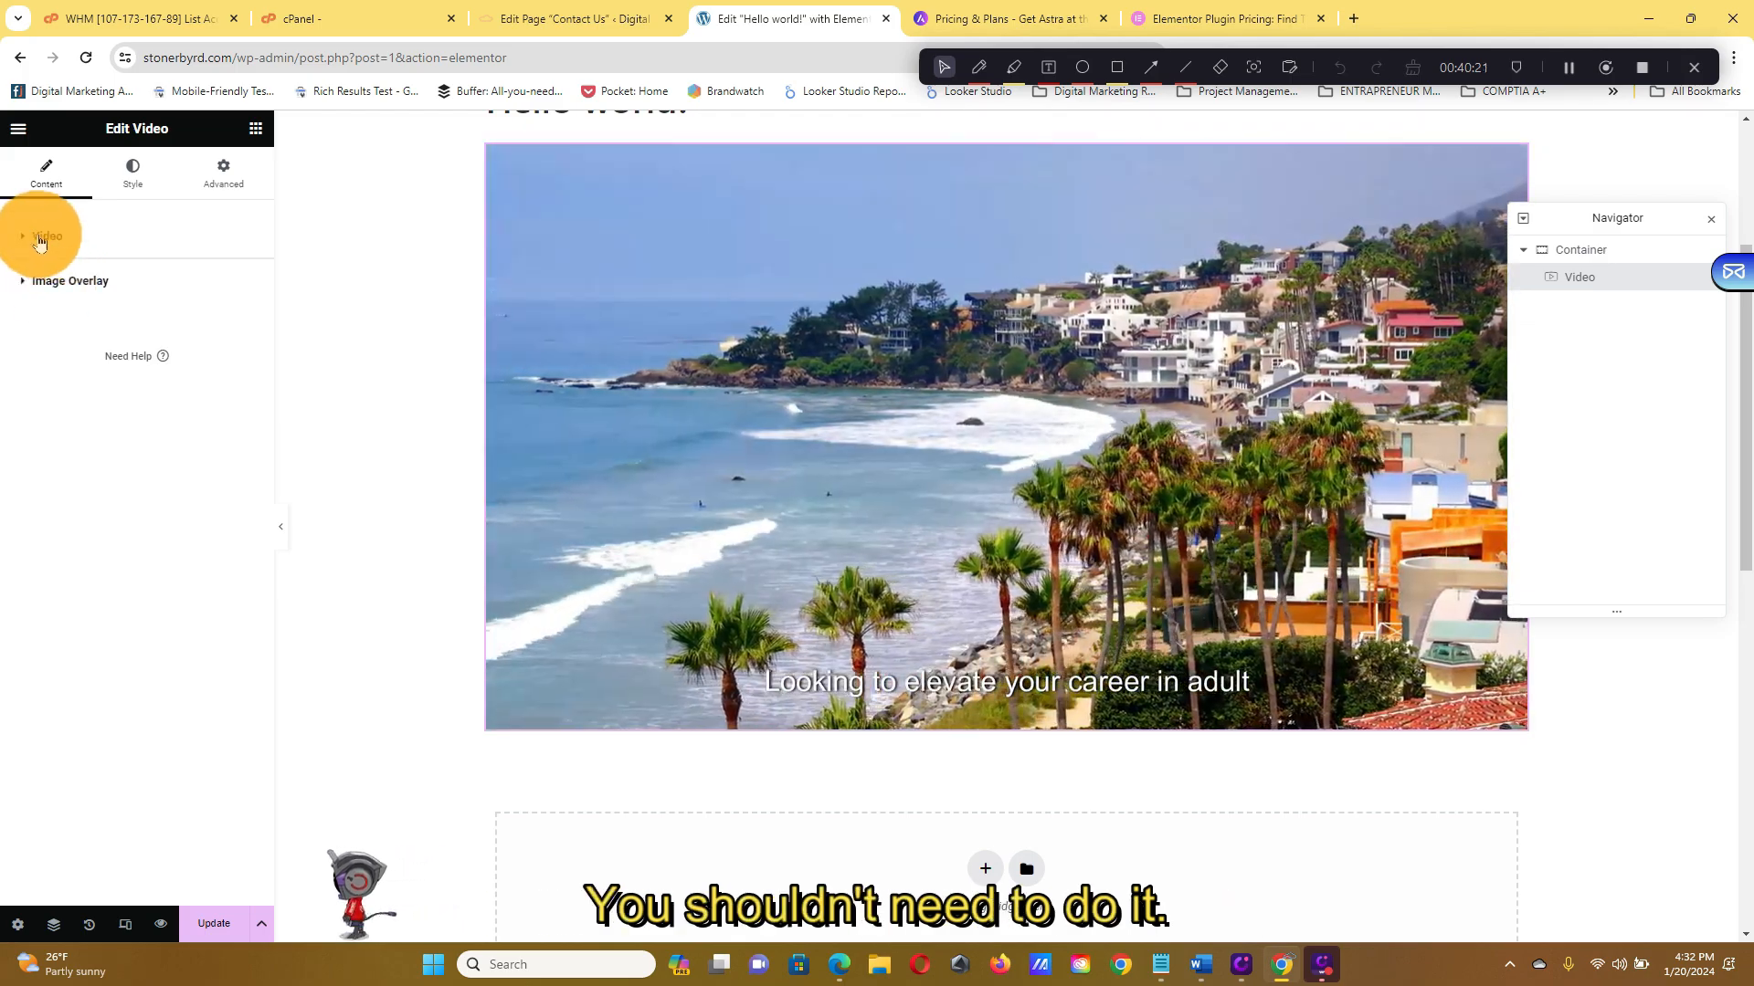
{"action": "left_click", "coordinate": [40, 237]}
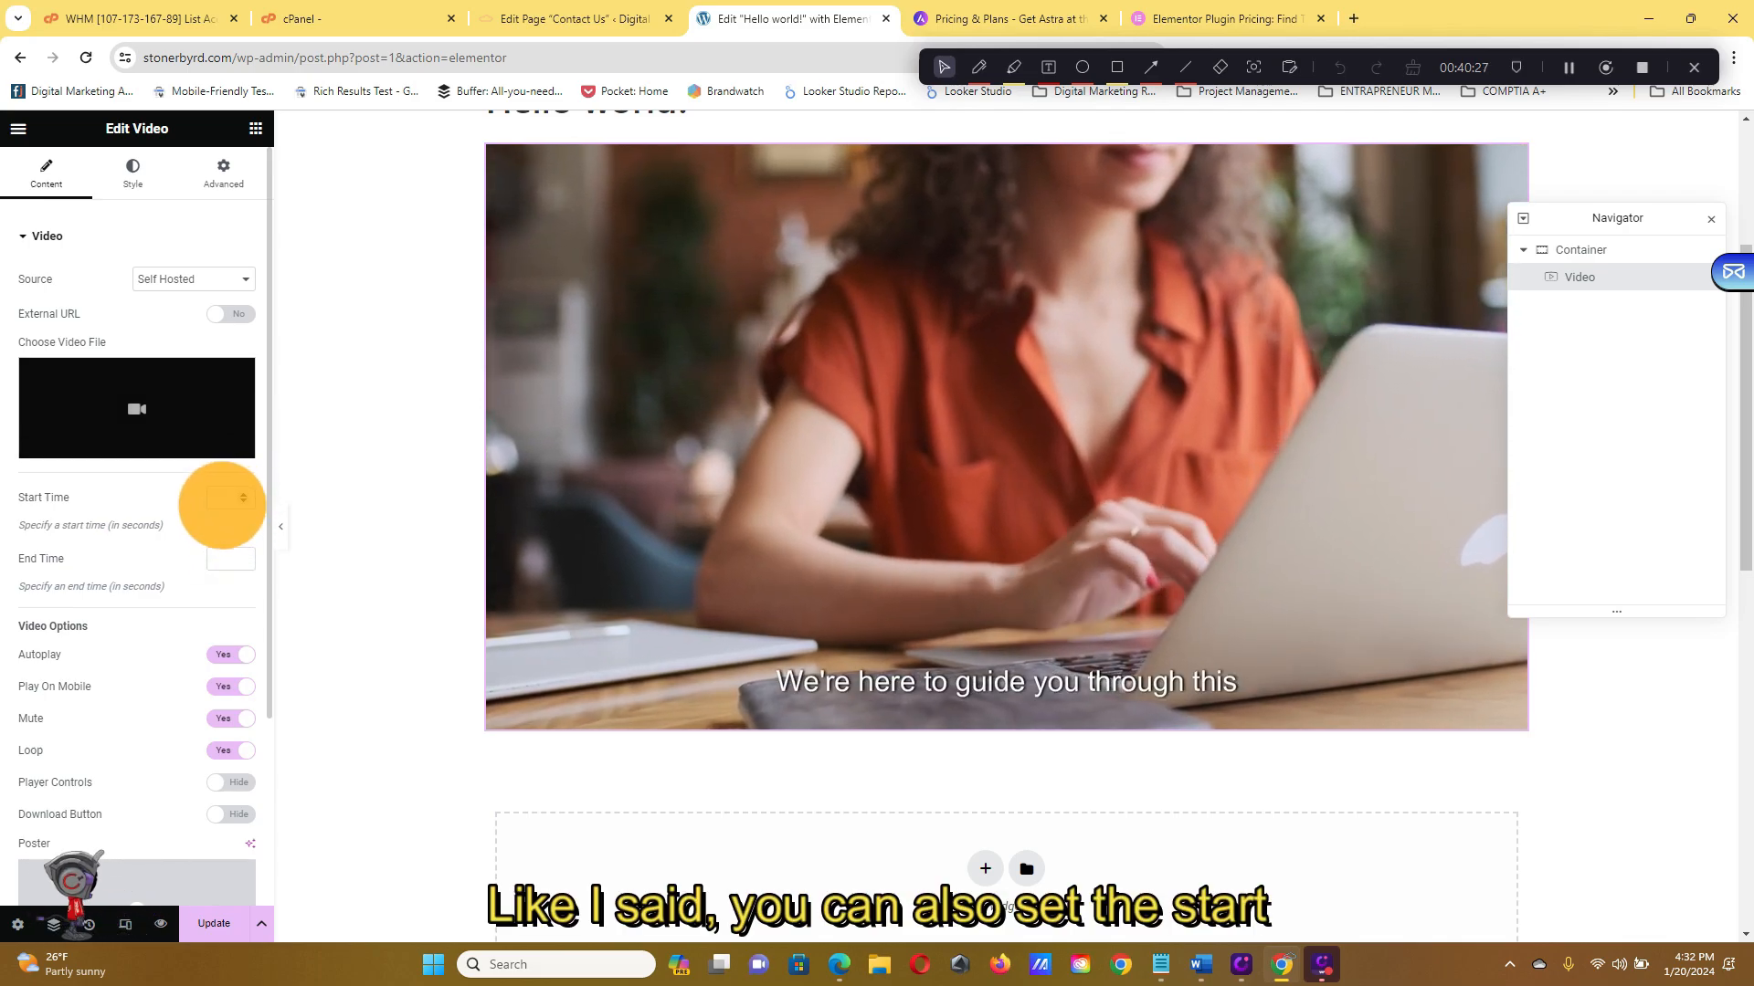
Preview the video at 3:2, 1:1 and 16:9 aspect ratios in the Style settings
{"action": "left_click", "coordinate": [132, 172]}
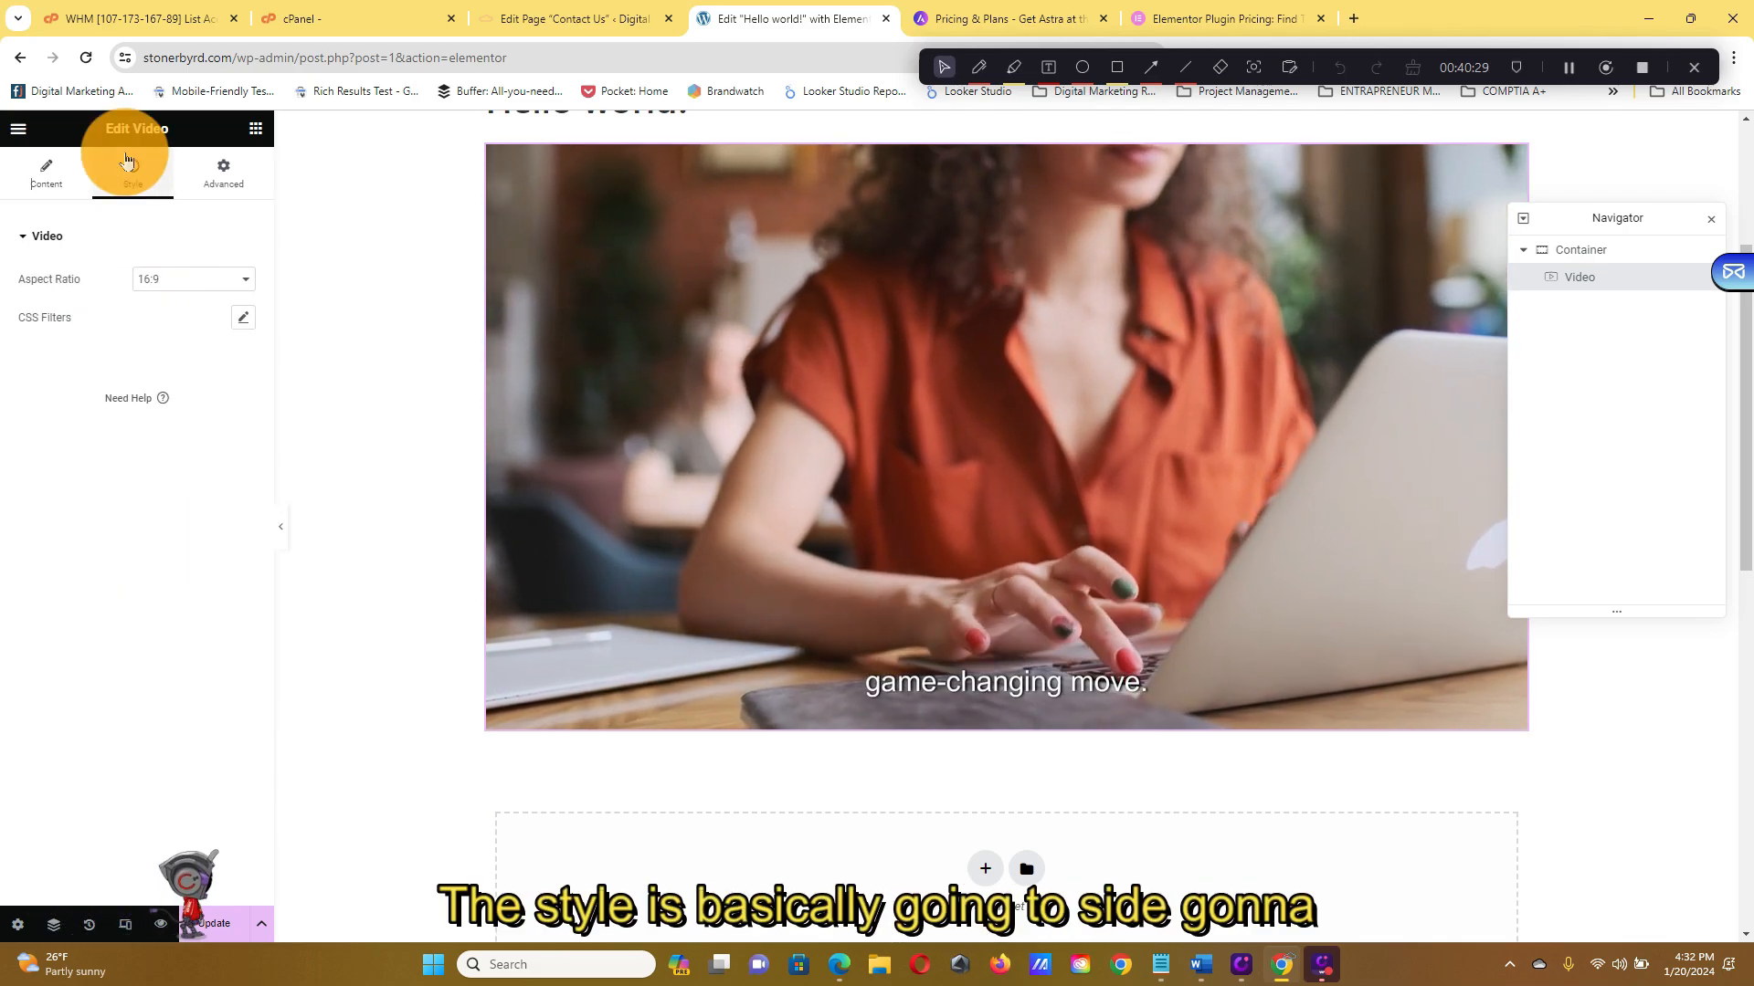
{"action": "left_click", "coordinate": [242, 280]}
{"action": "left_click", "coordinate": [229, 314]}
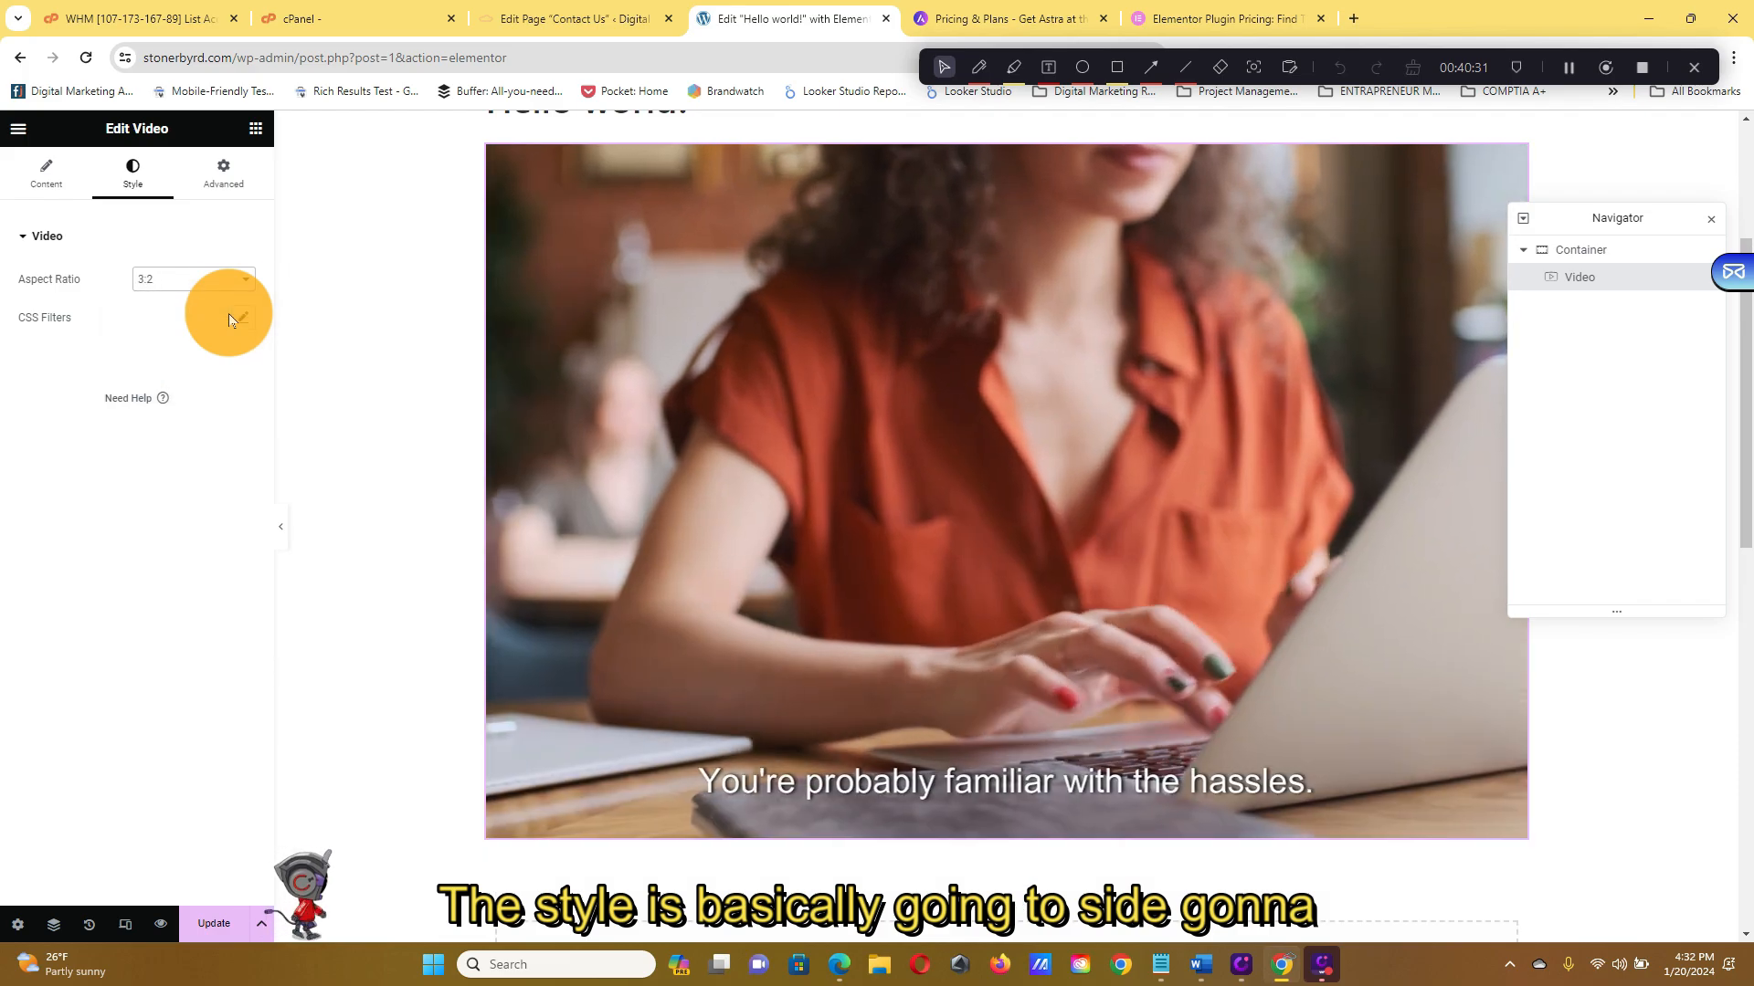
{"action": "left_click", "coordinate": [235, 285]}
{"action": "left_click", "coordinate": [232, 299]}
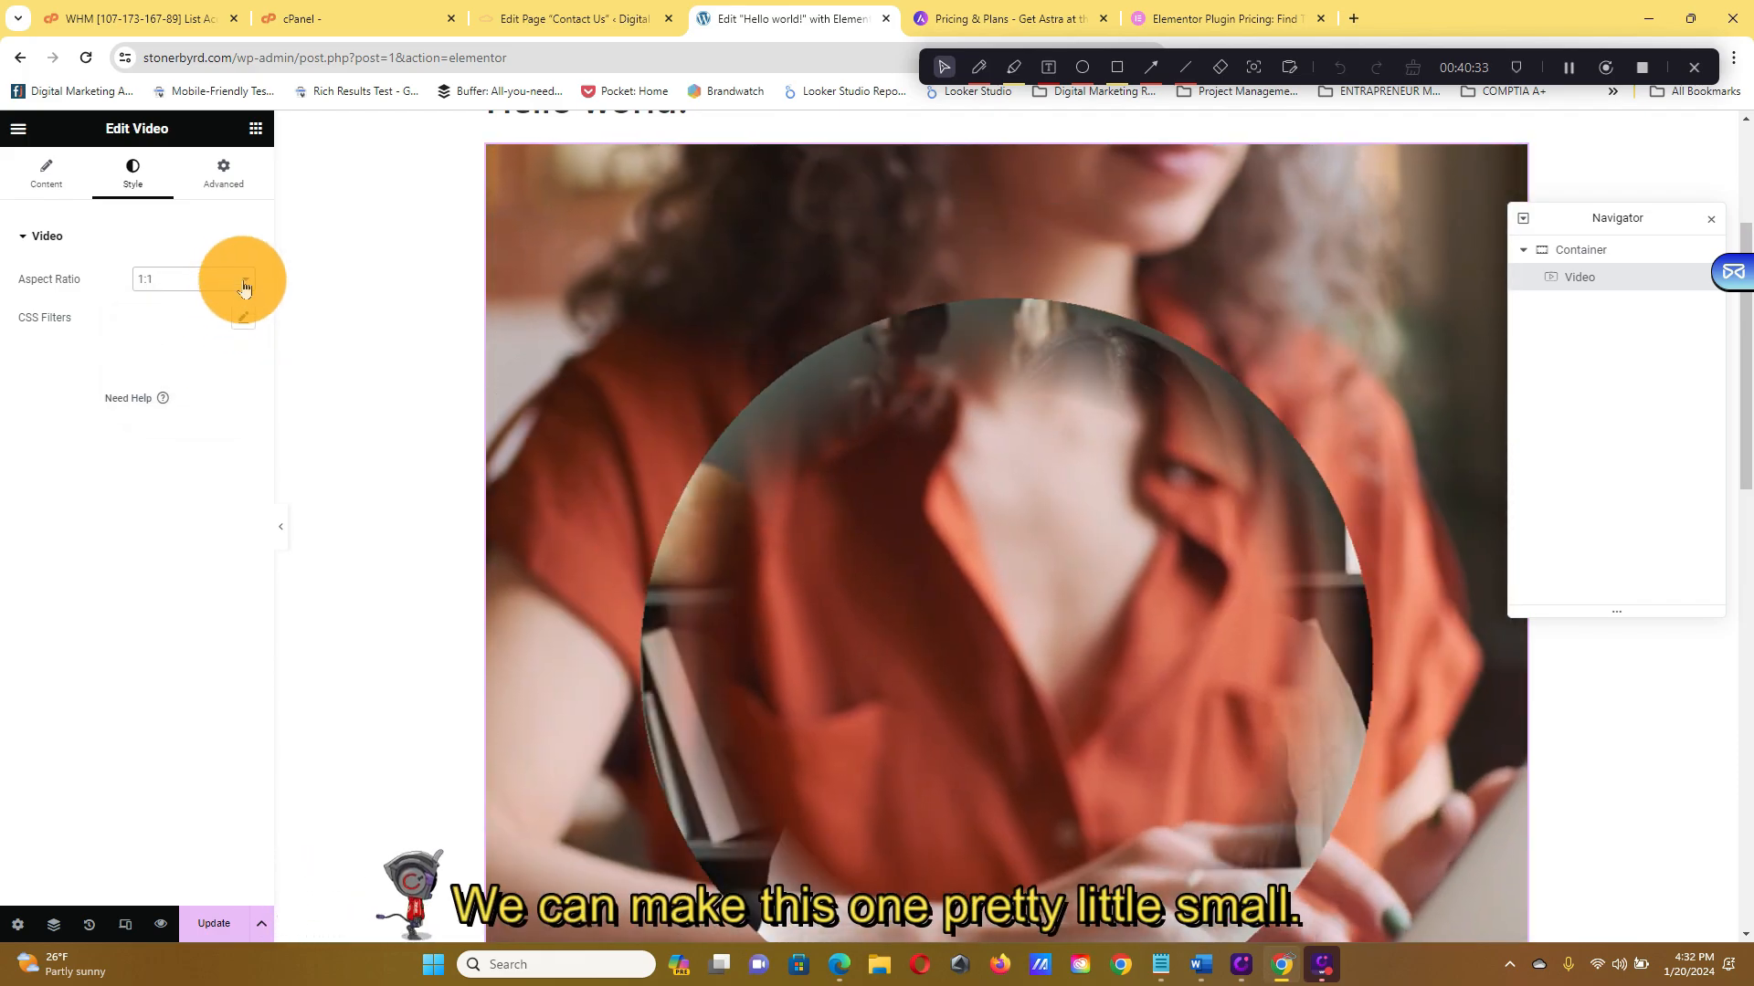
{"action": "left_click", "coordinate": [239, 283]}
{"action": "left_click", "coordinate": [230, 340]}
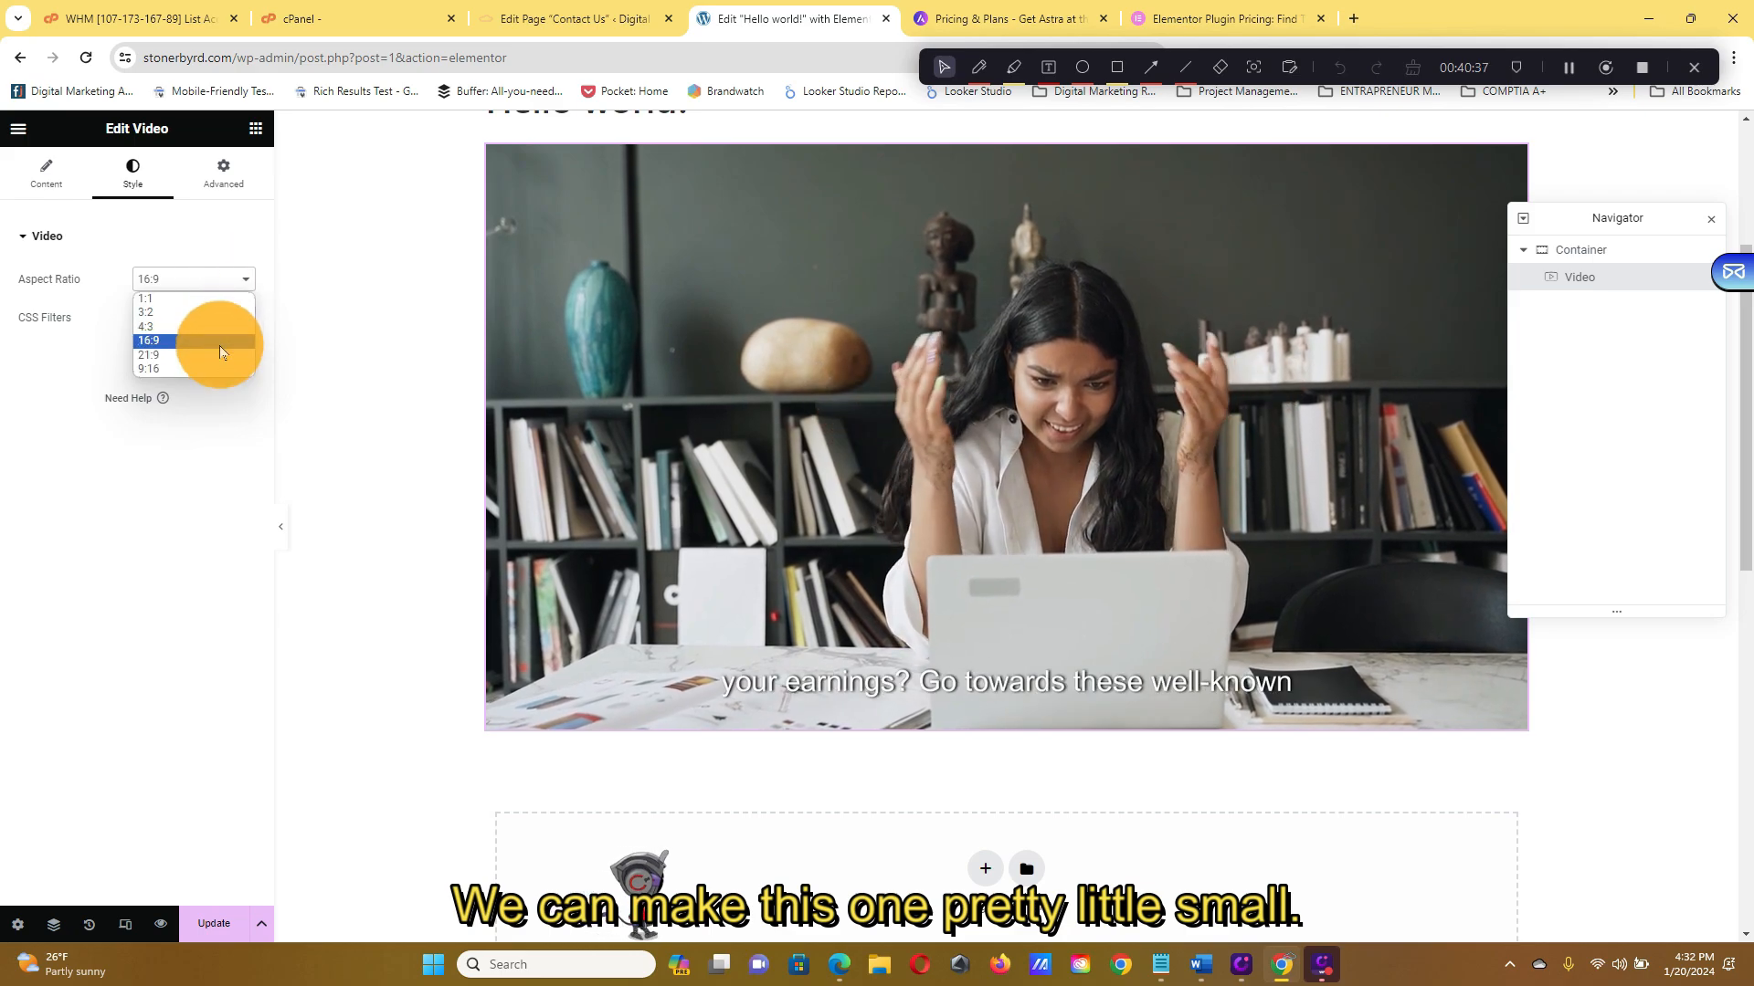
Try 4:3, 3:2 and 9:16 aspect ratios, then settle on 16:9
{"action": "left_click", "coordinate": [218, 333]}
{"action": "left_click", "coordinate": [228, 282]}
{"action": "left_click", "coordinate": [228, 311]}
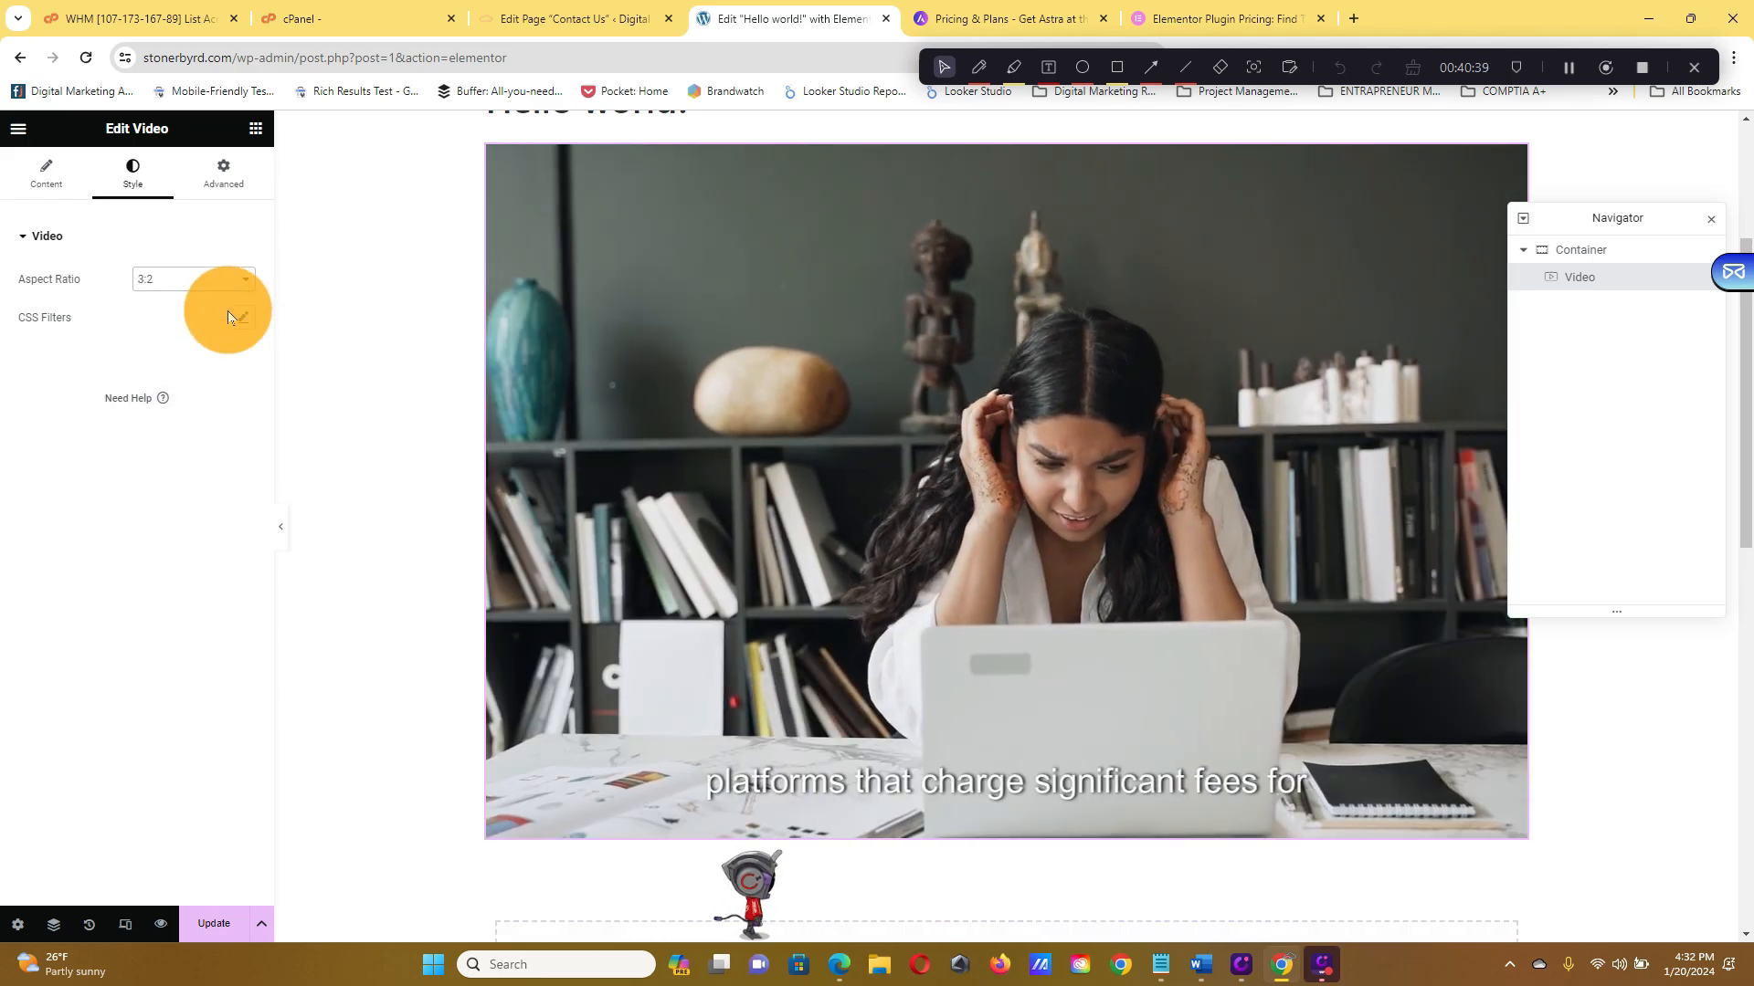
{"action": "left_click", "coordinate": [235, 283]}
{"action": "left_click", "coordinate": [228, 365]}
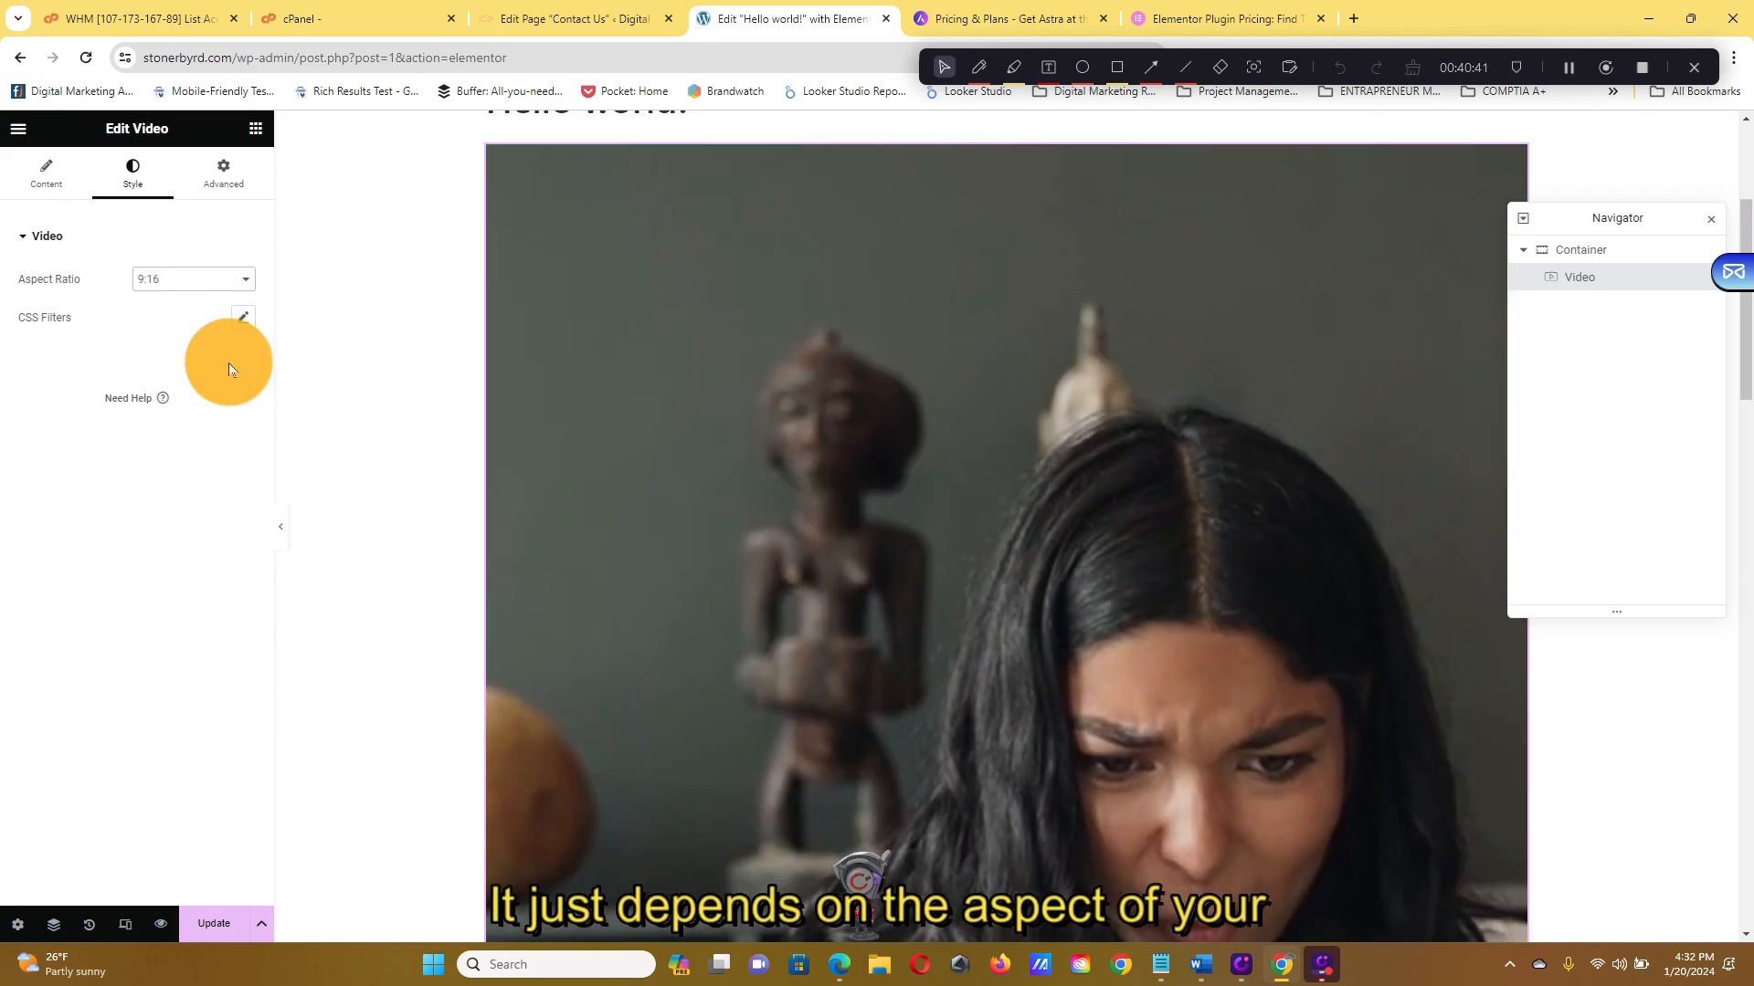
{"action": "left_click", "coordinate": [227, 283]}
{"action": "left_click", "coordinate": [208, 341]}
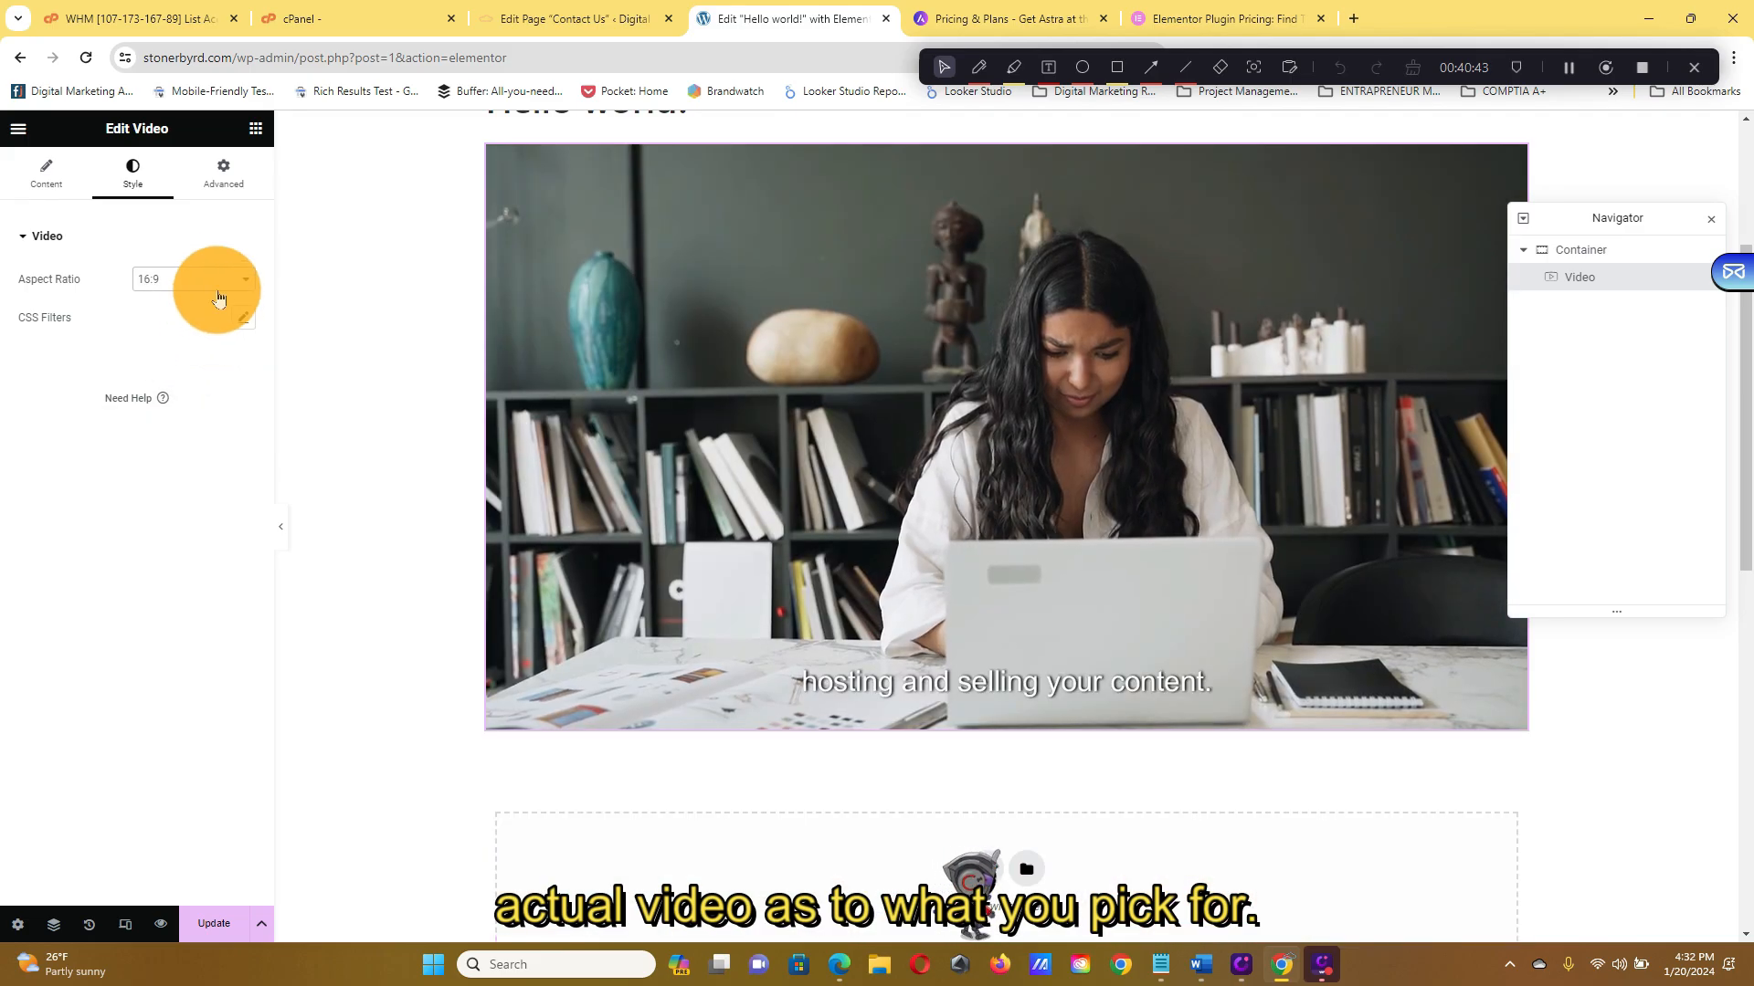
Save the post with Update and return to the video's Content settings
{"action": "left_click", "coordinate": [214, 926]}
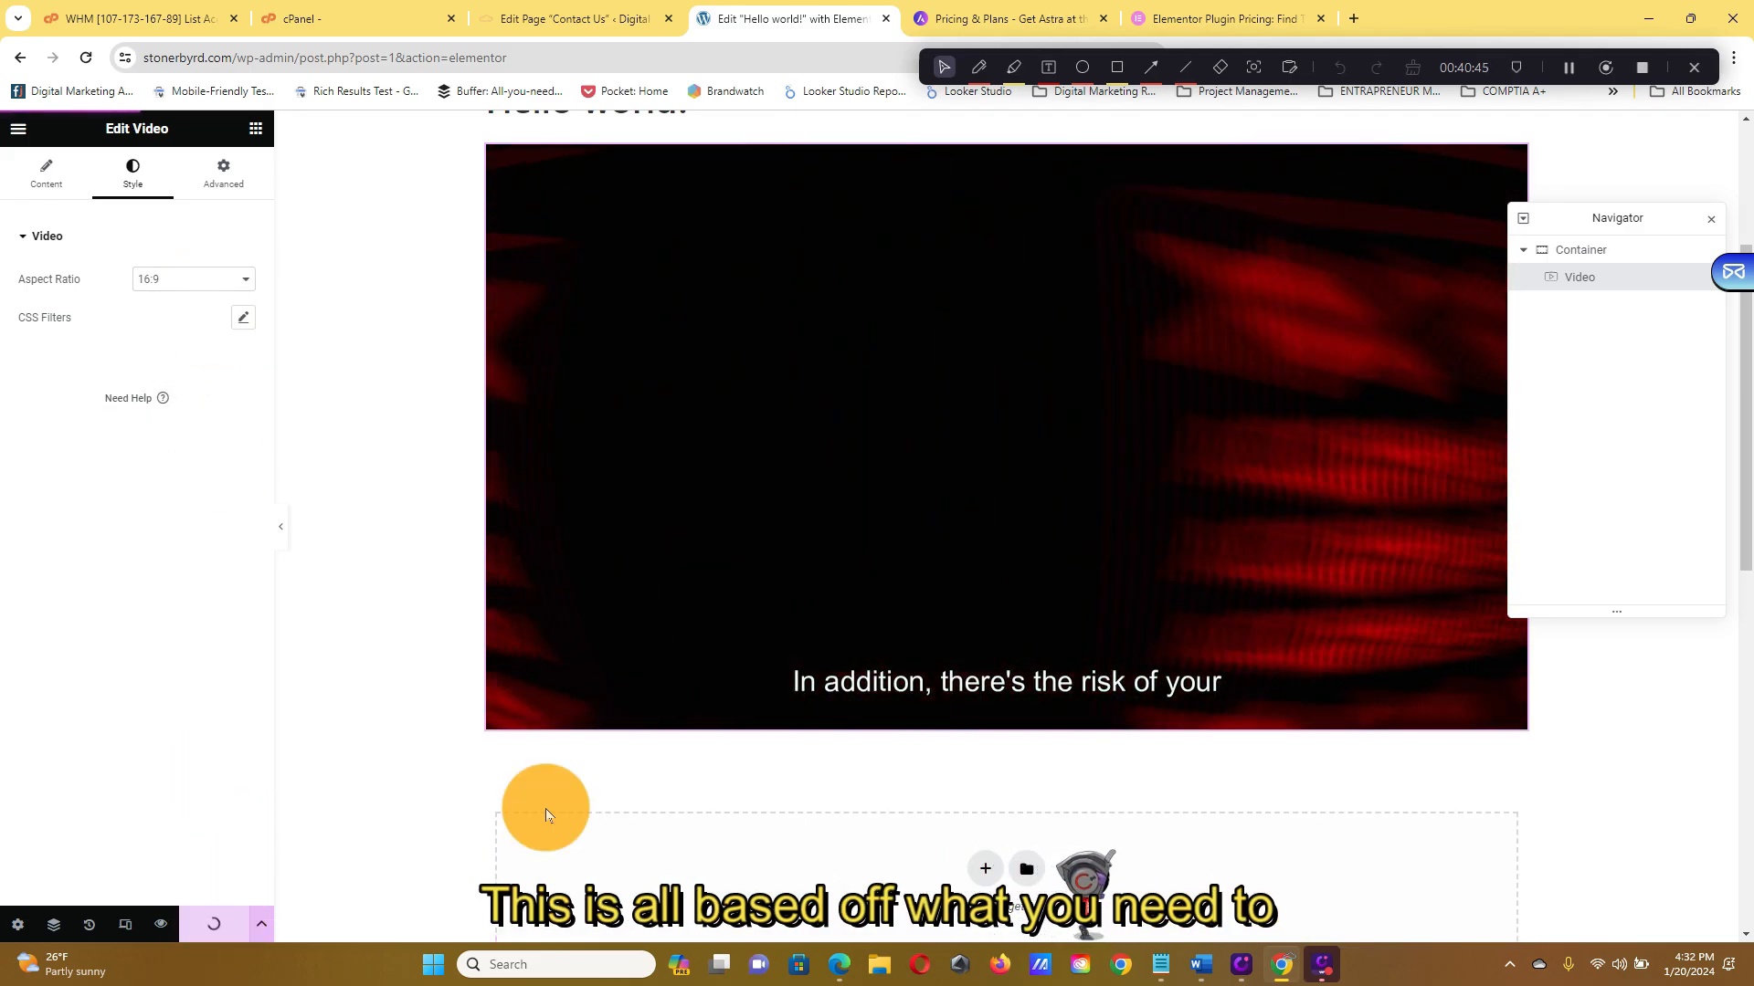
{"action": "scroll", "coordinate": [1449, 574], "scroll_direction": "up", "scroll_amount": 3}
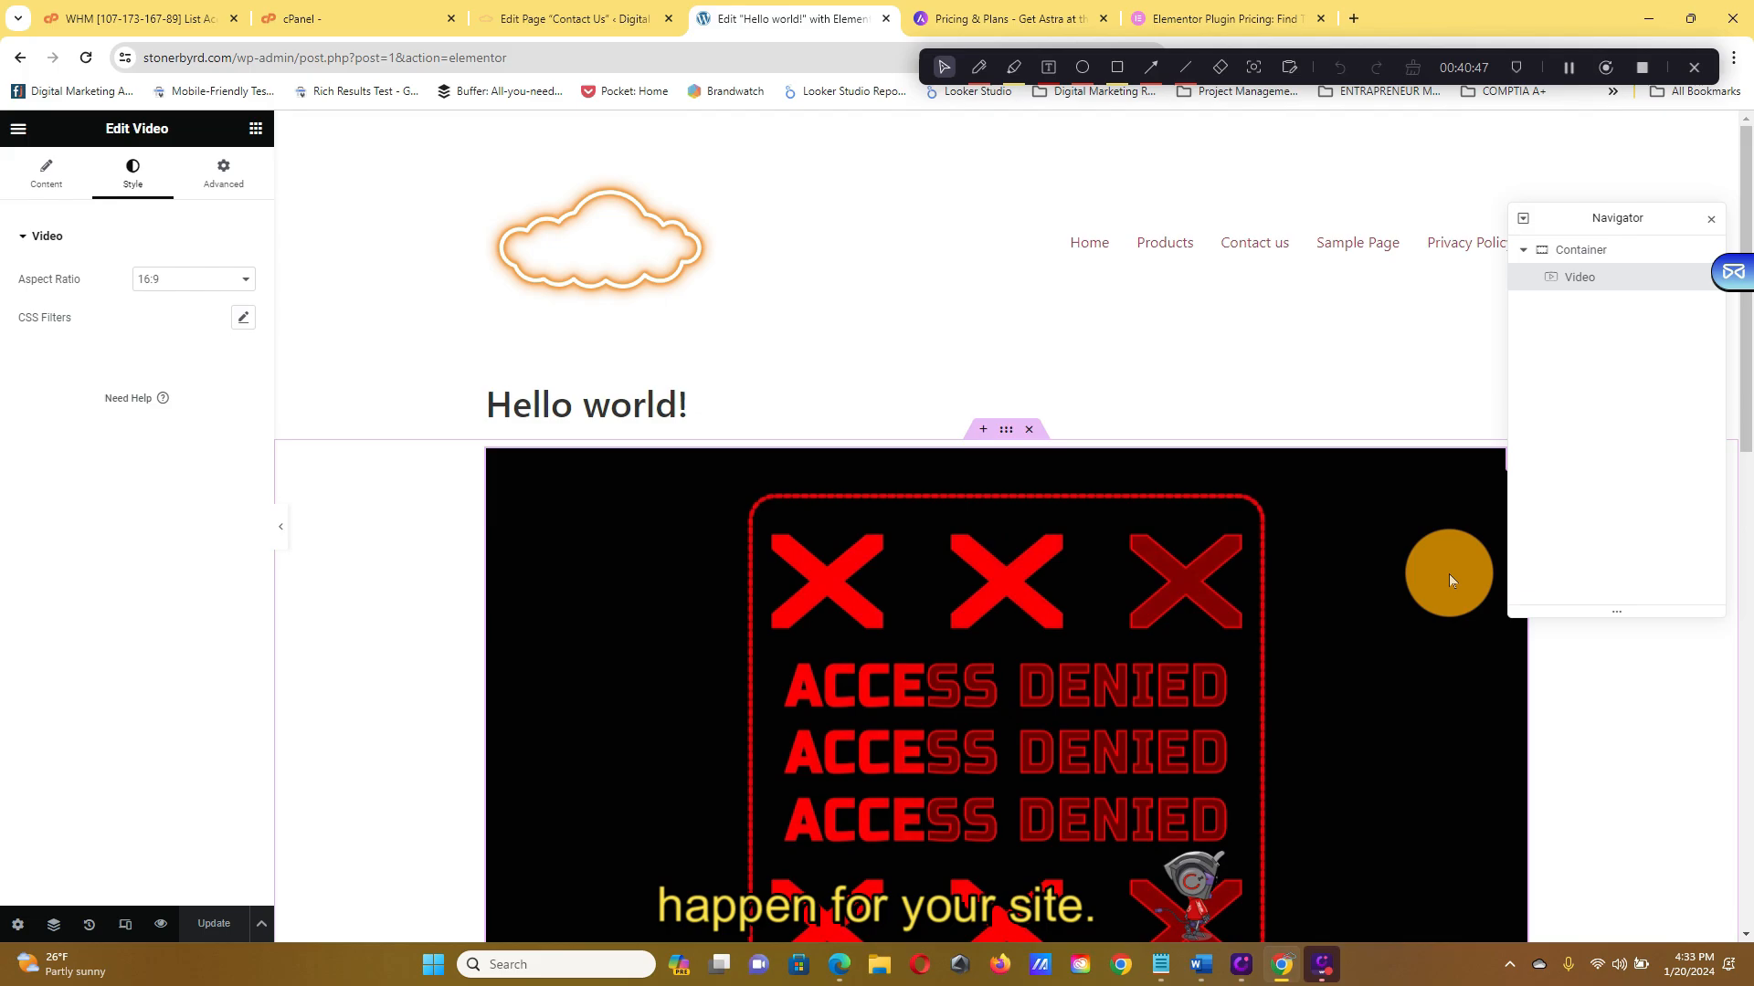
{"action": "scroll", "coordinate": [639, 419], "scroll_direction": "down", "scroll_amount": 8}
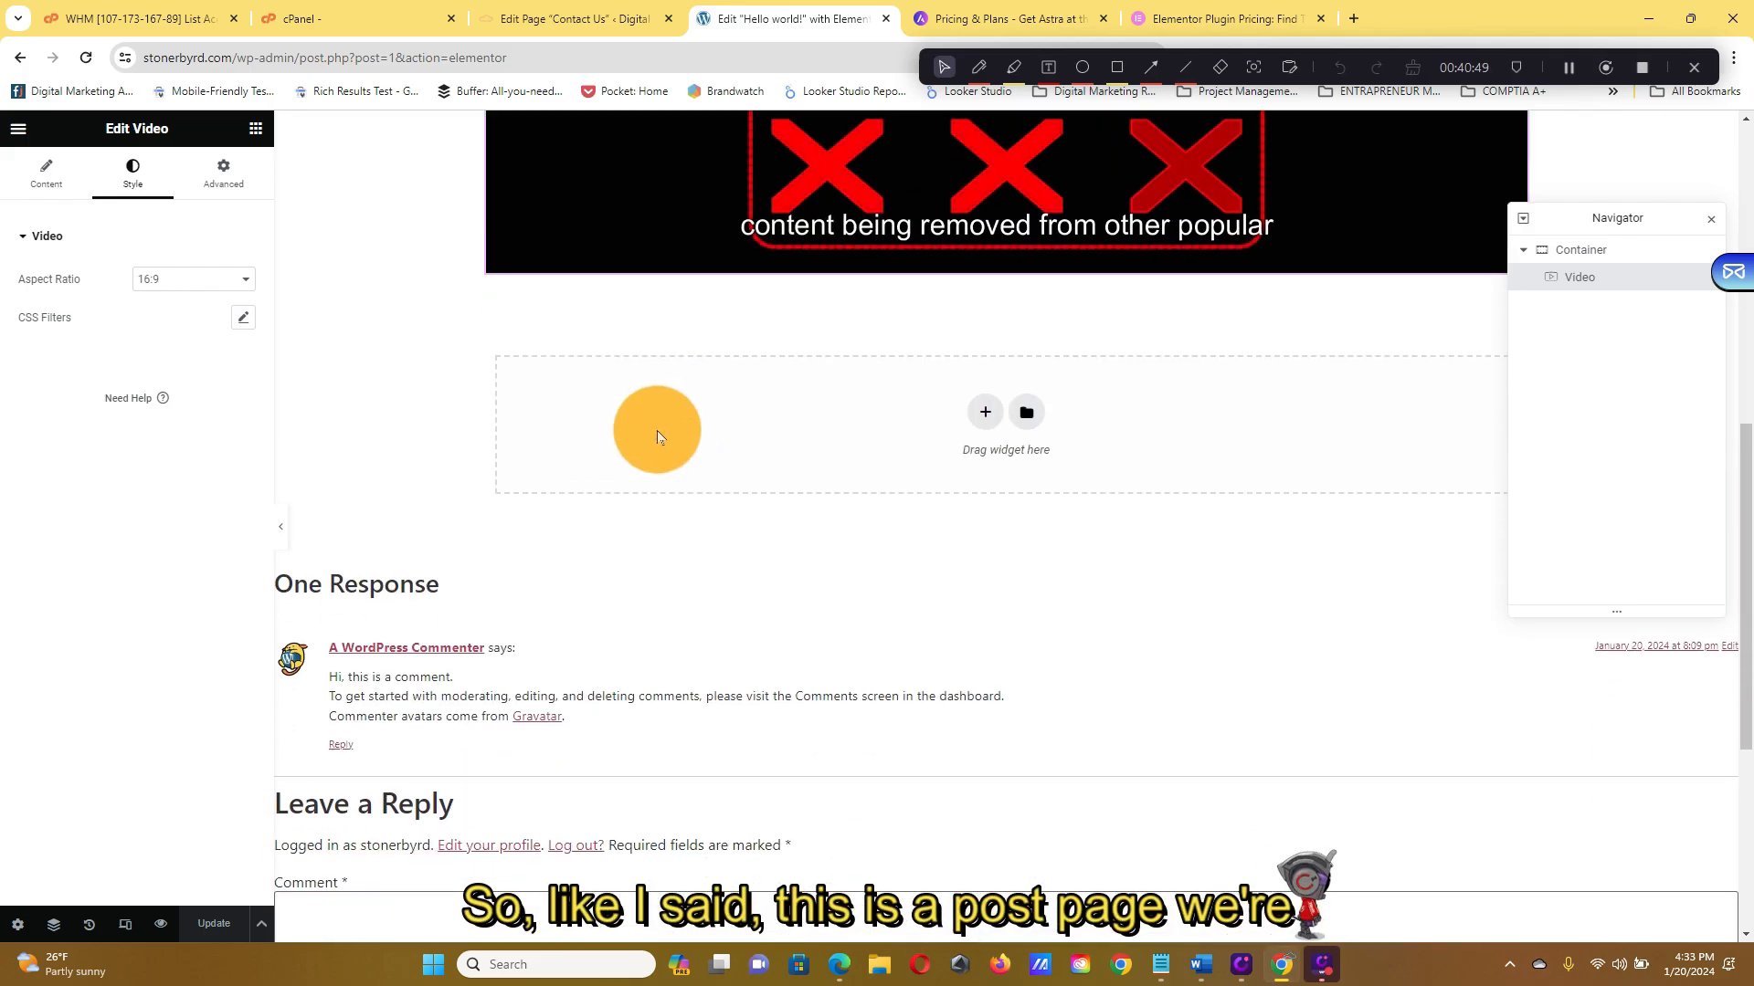
{"action": "scroll", "coordinate": [451, 295], "scroll_direction": "up", "scroll_amount": 3}
{"action": "left_click", "coordinate": [46, 172]}
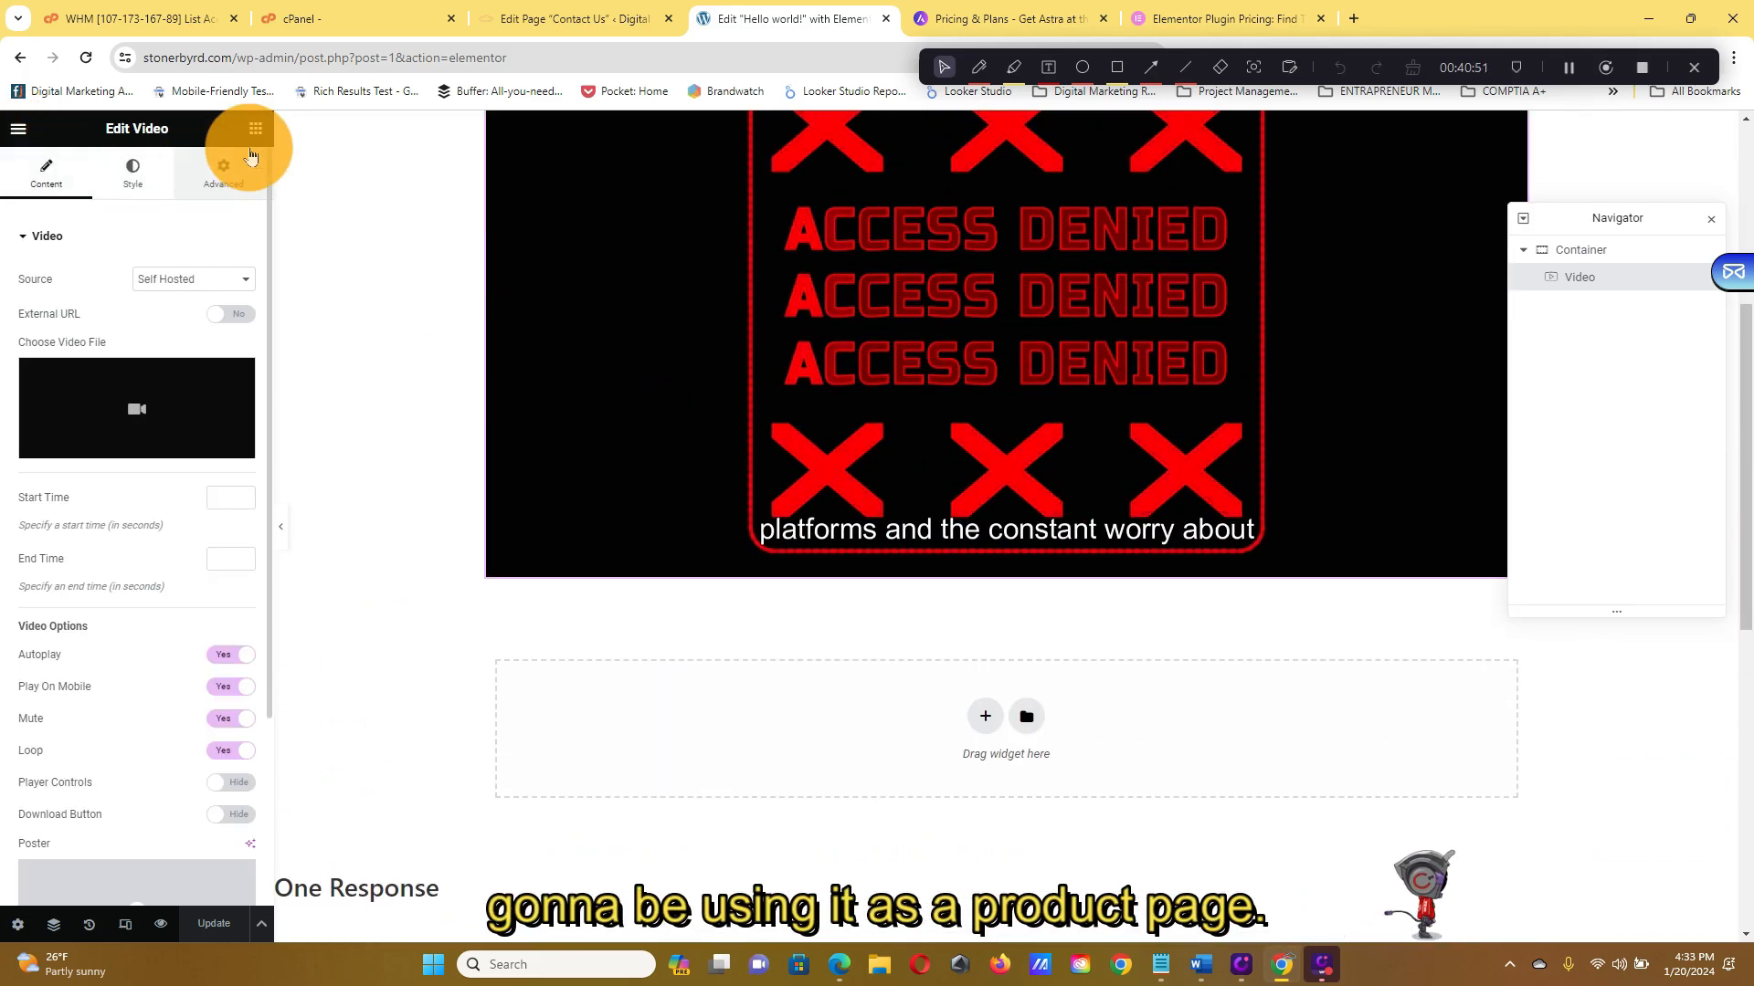
{"action": "scroll", "coordinate": [740, 287], "scroll_direction": "up", "scroll_amount": 3}
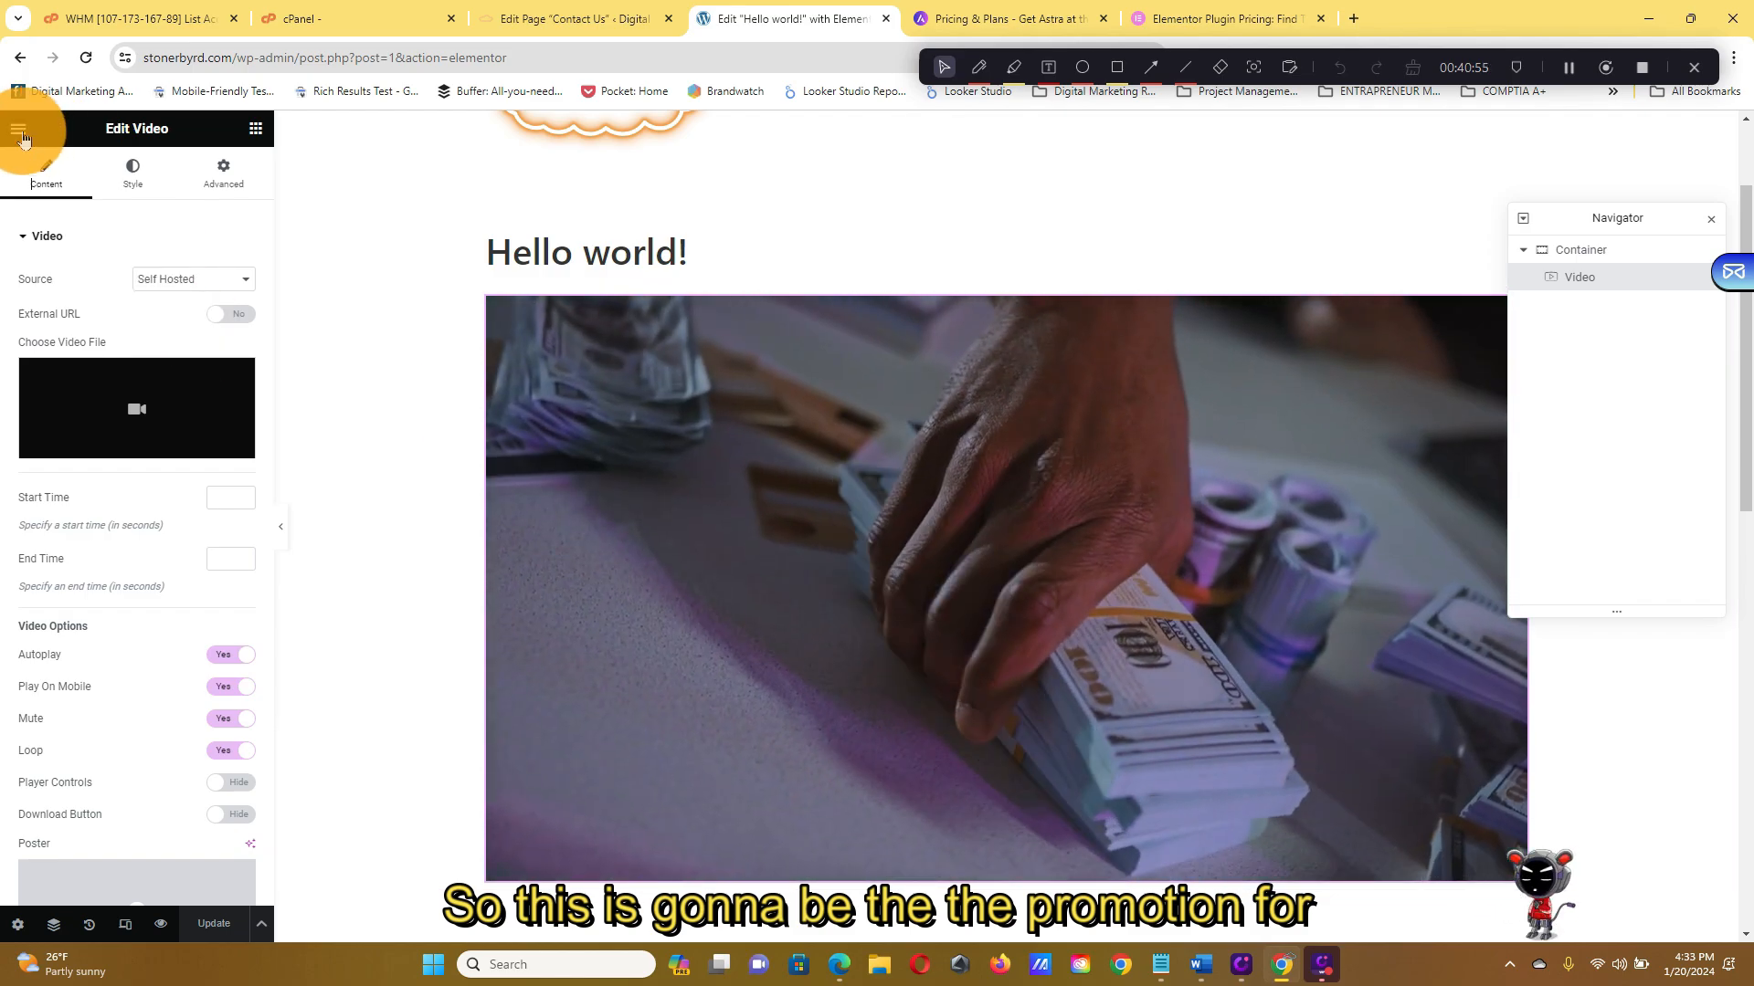
Drag a Button widget from the widget panel to just below the video
{"action": "left_click", "coordinate": [18, 127]}
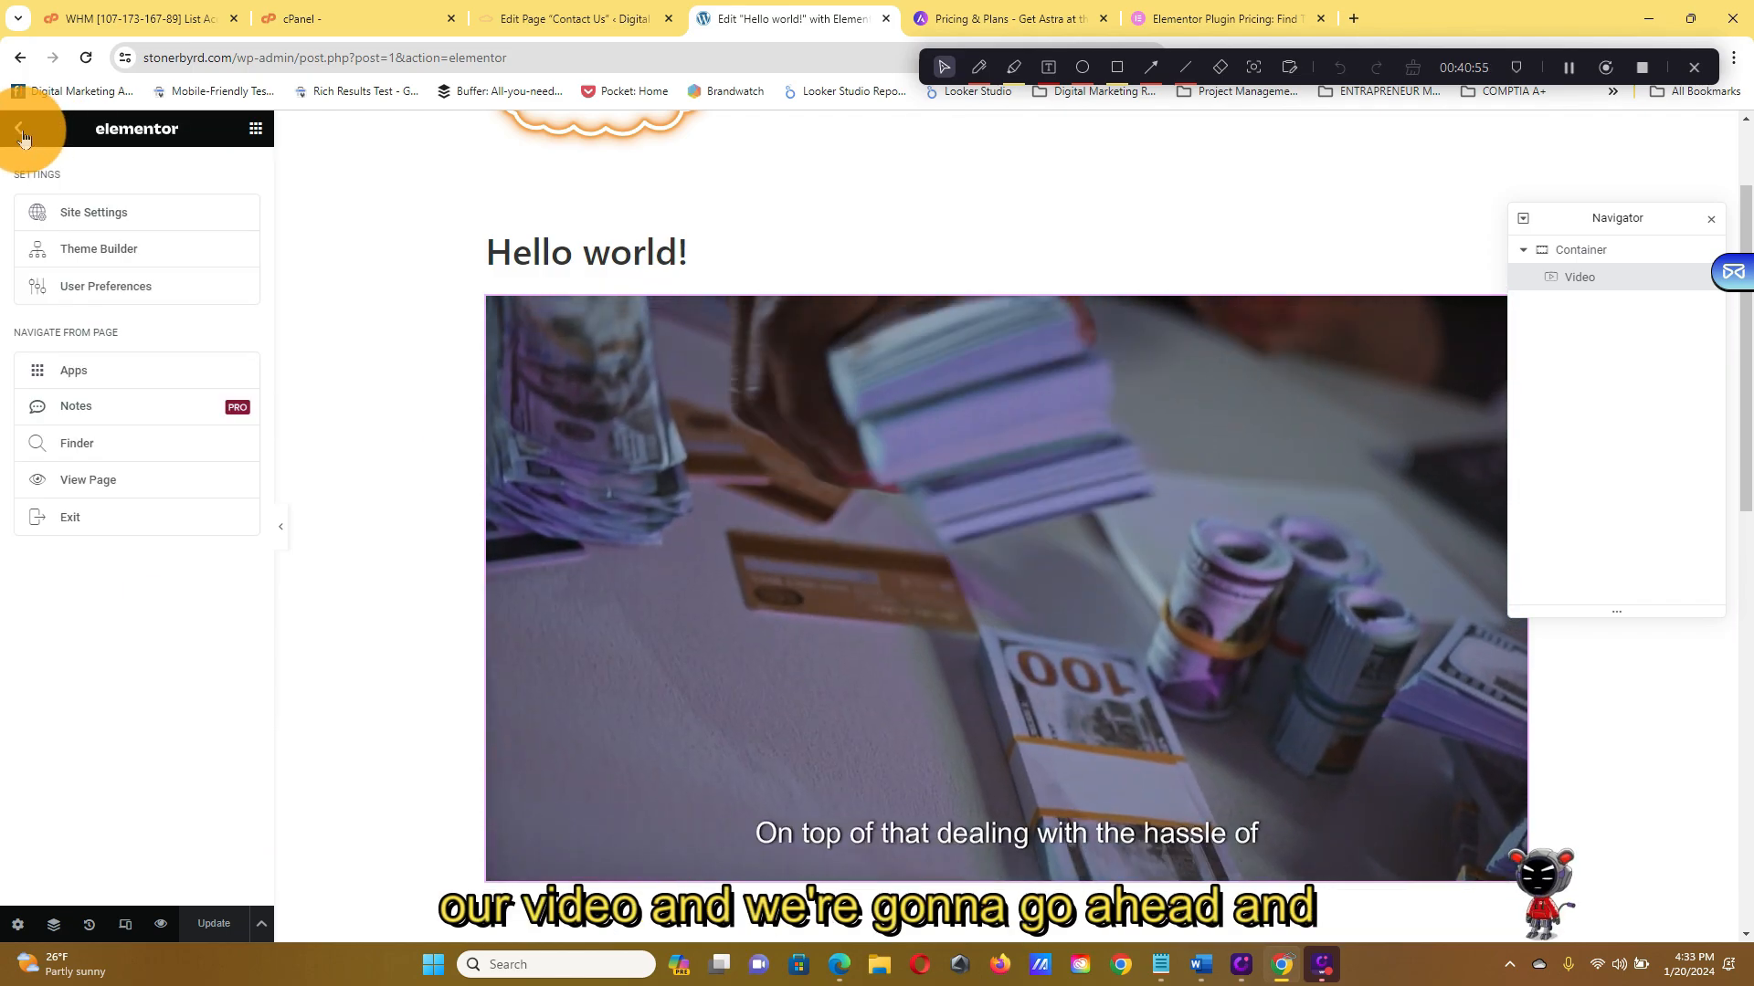
{"action": "left_click", "coordinate": [255, 129]}
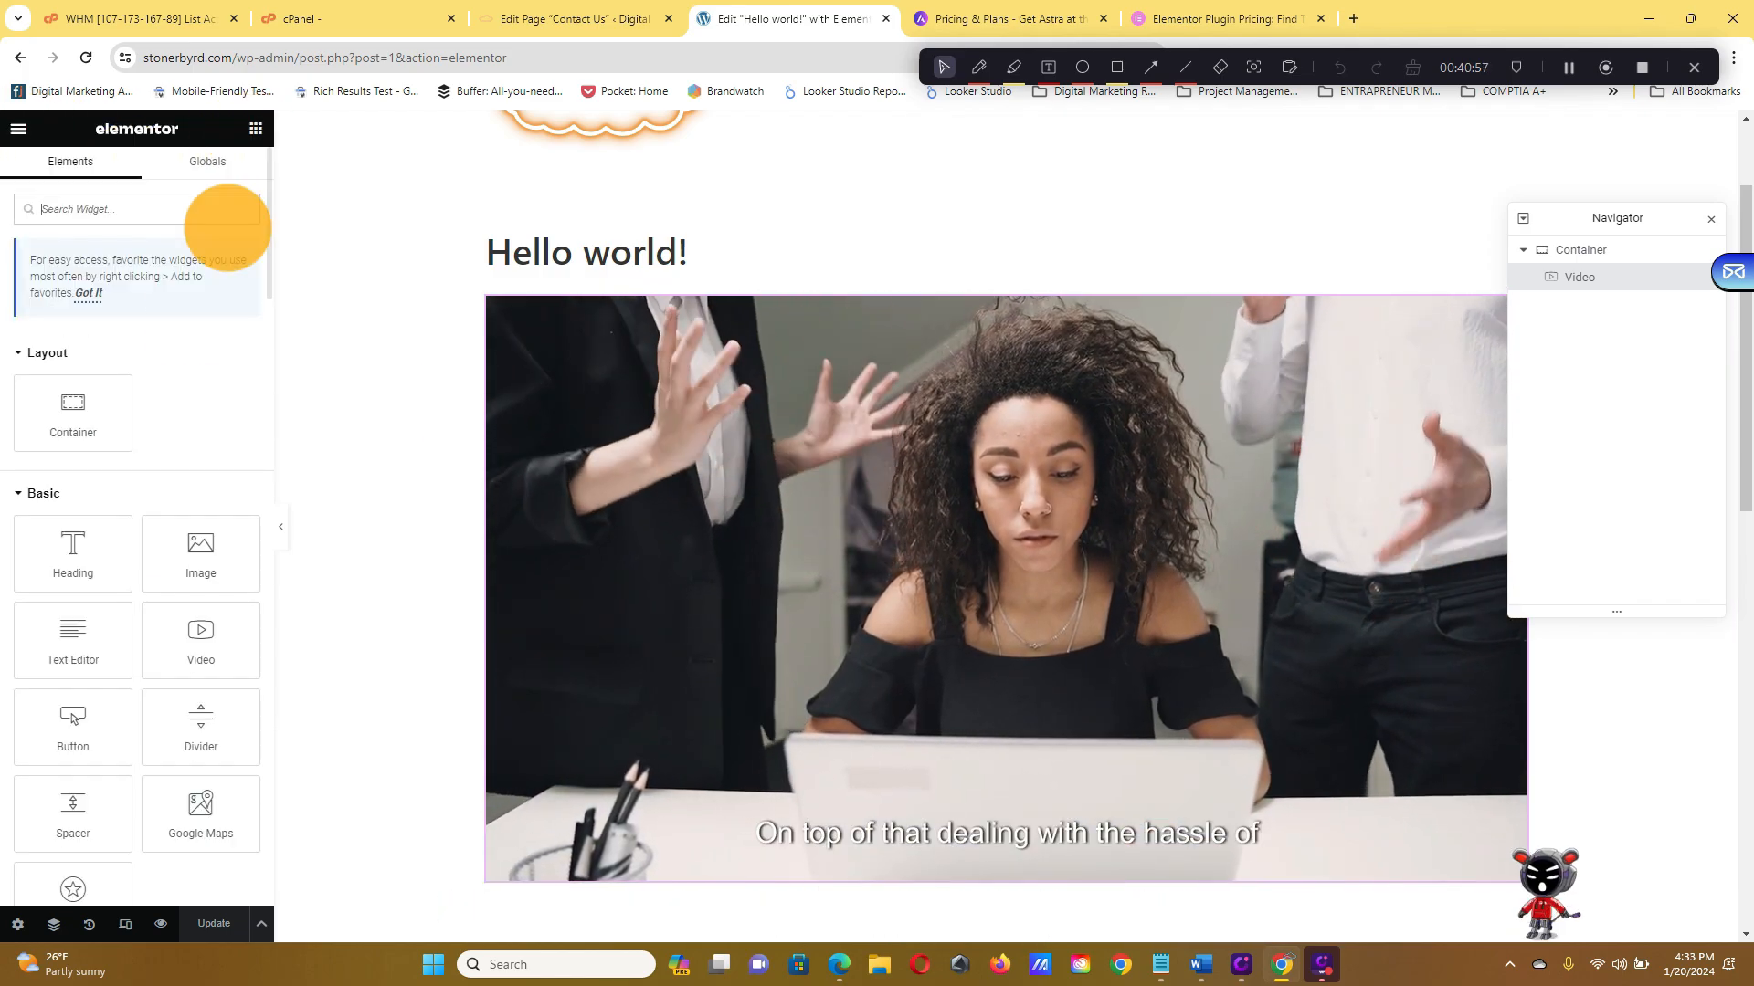
{"action": "scroll", "coordinate": [189, 517], "scroll_direction": "down", "scroll_amount": 6}
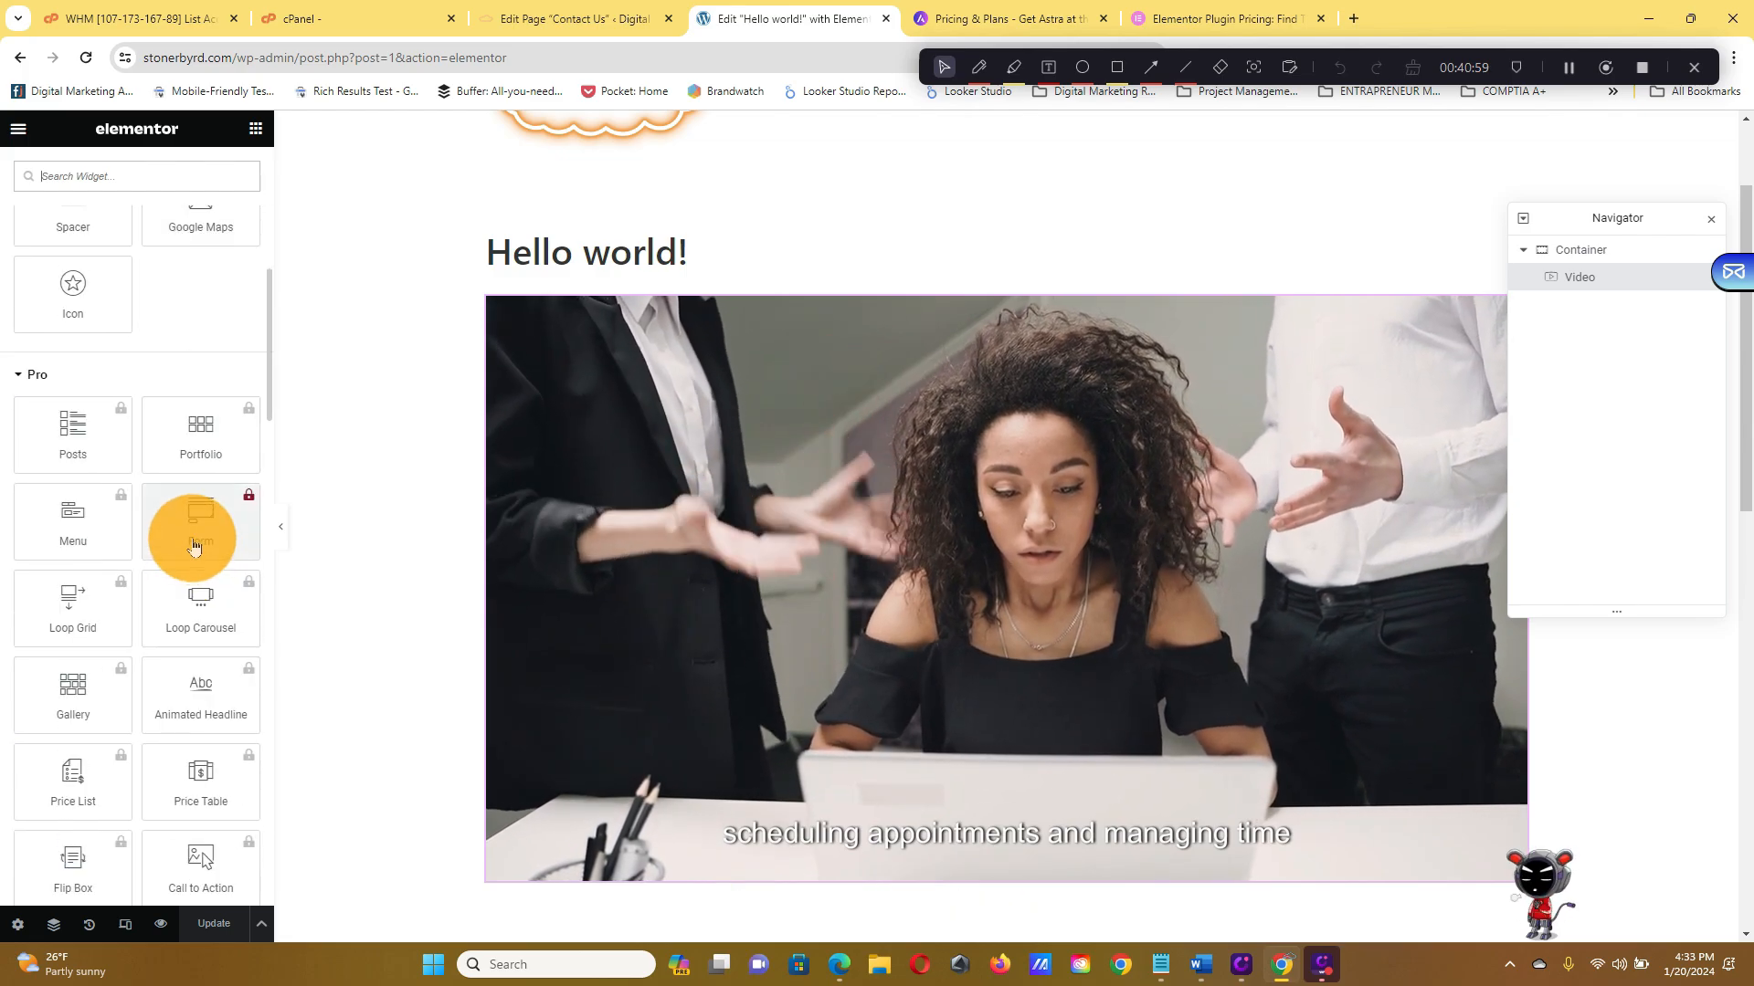
{"action": "scroll", "coordinate": [162, 389], "scroll_direction": "up", "scroll_amount": 2}
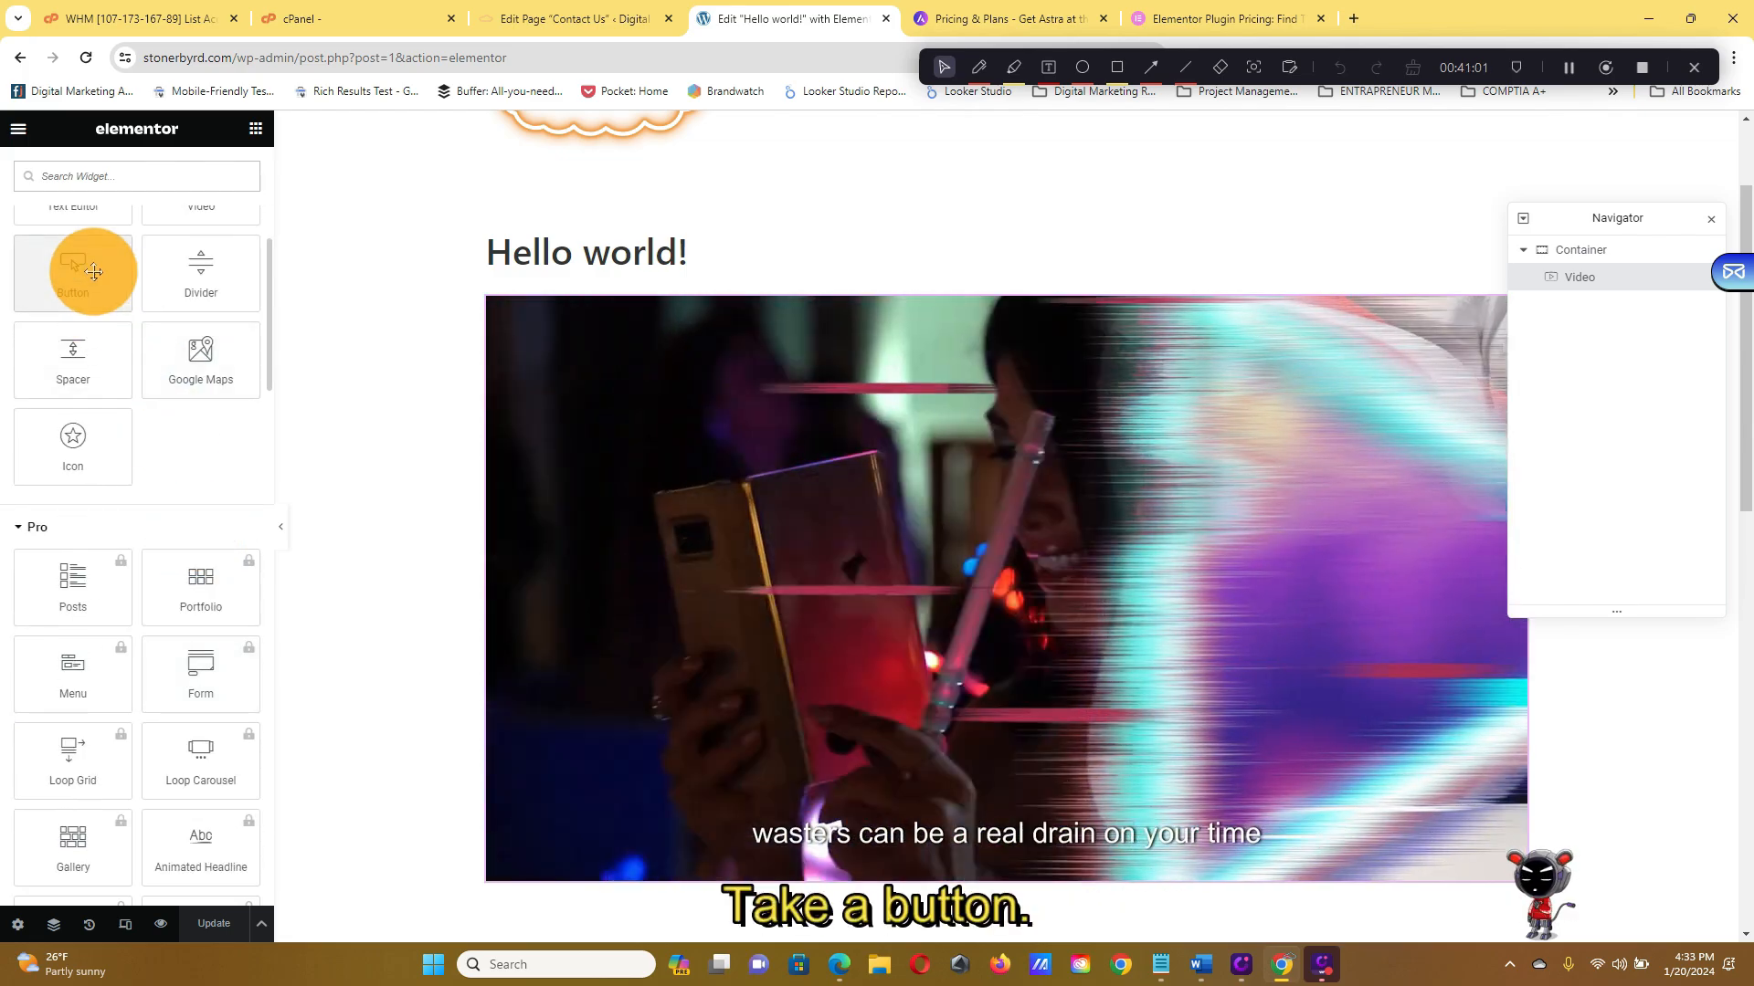
{"action": "left_click_drag", "start_coordinate": [94, 266], "coordinate": [1089, 864]}
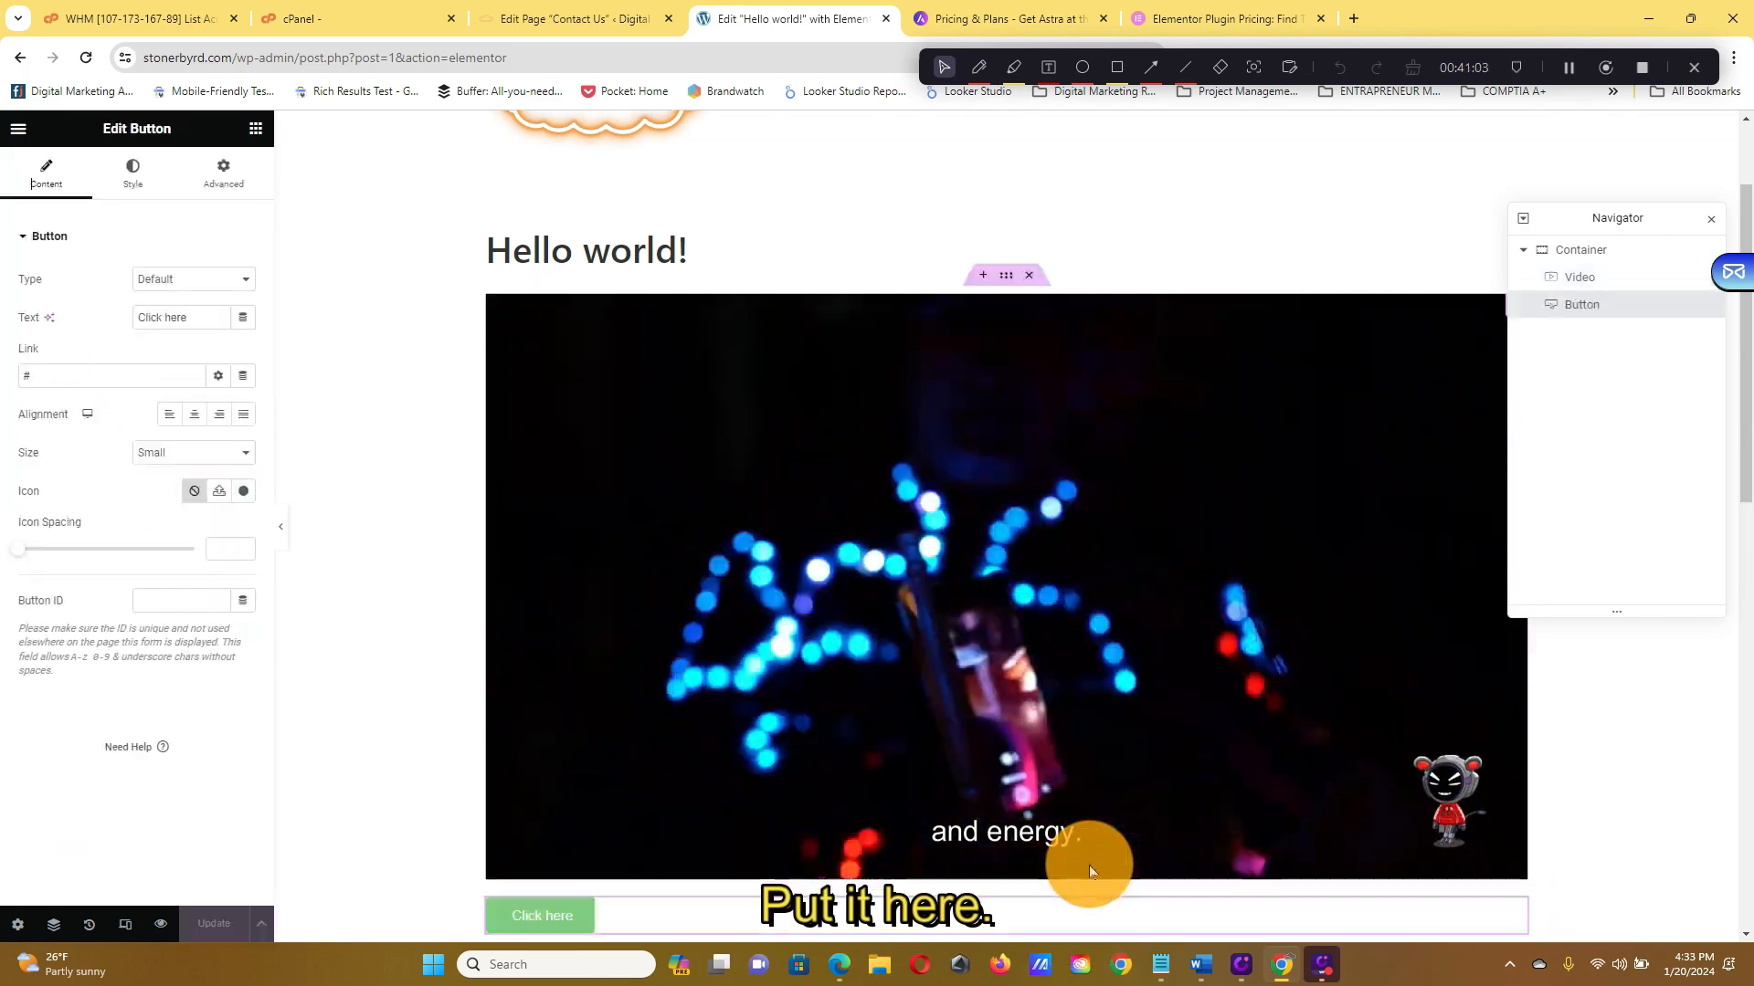
Leave the button's Link field empty and switch the browser to full screen with F11
{"action": "scroll", "coordinate": [1089, 864], "scroll_direction": "down", "scroll_amount": 3}
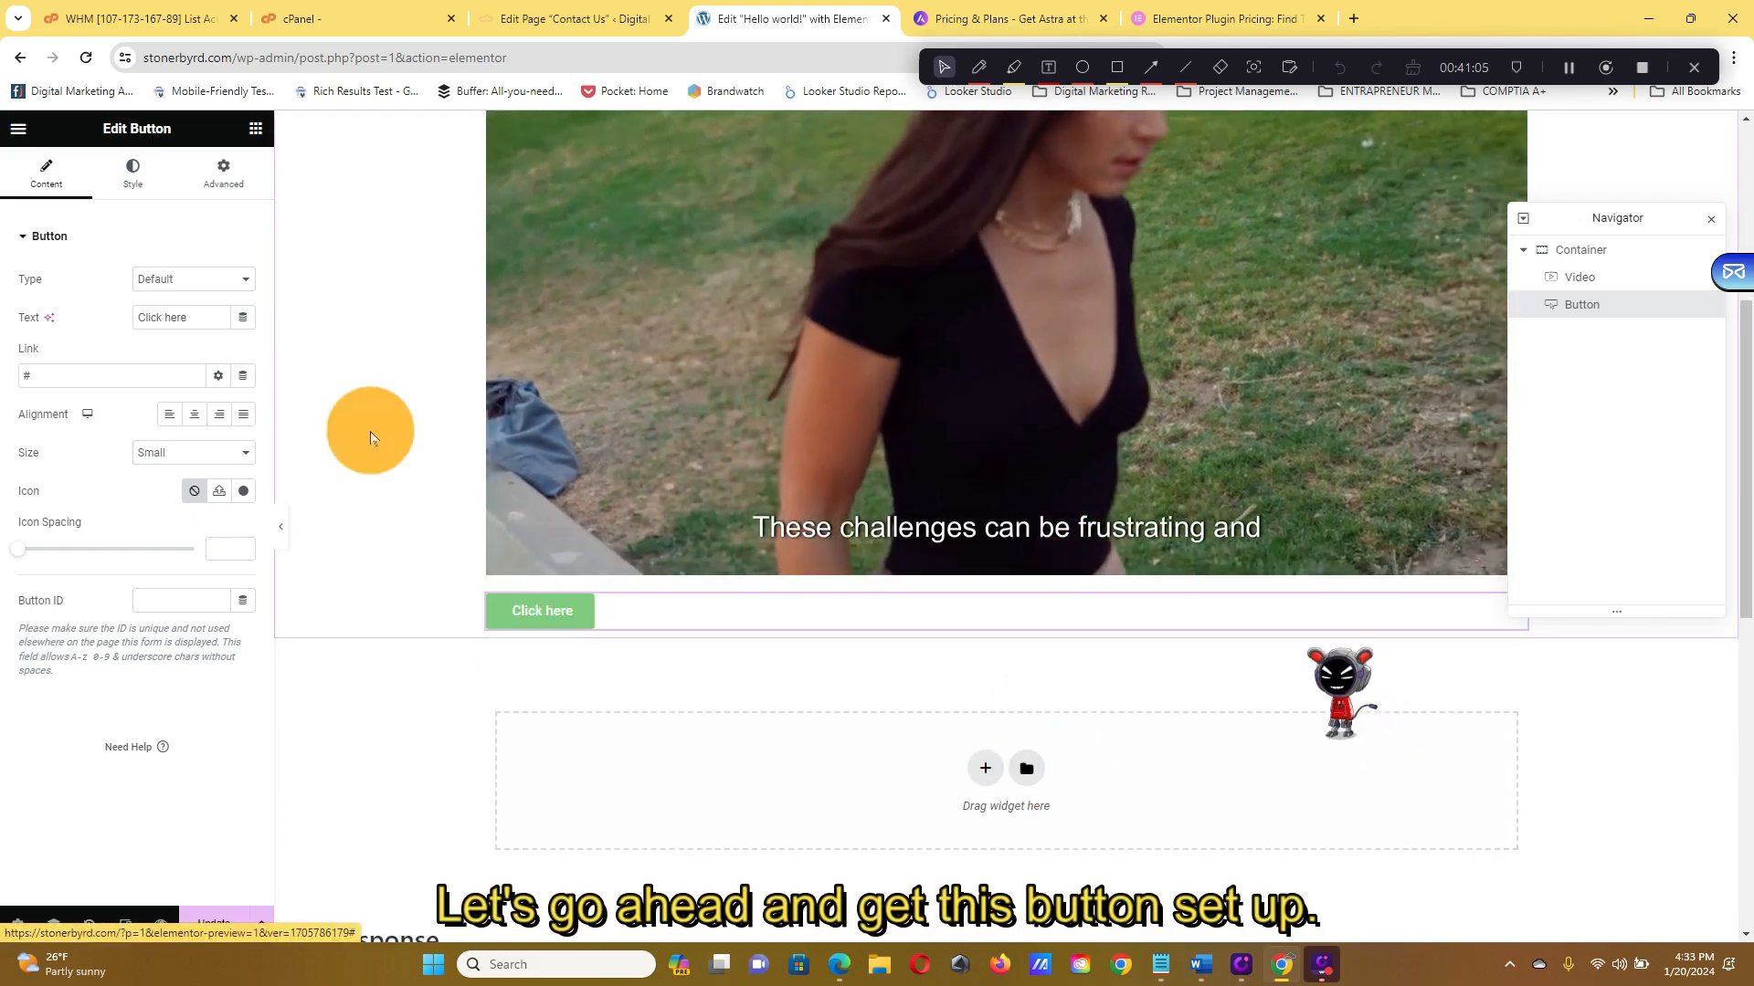
{"action": "double_click", "coordinate": [95, 356]}
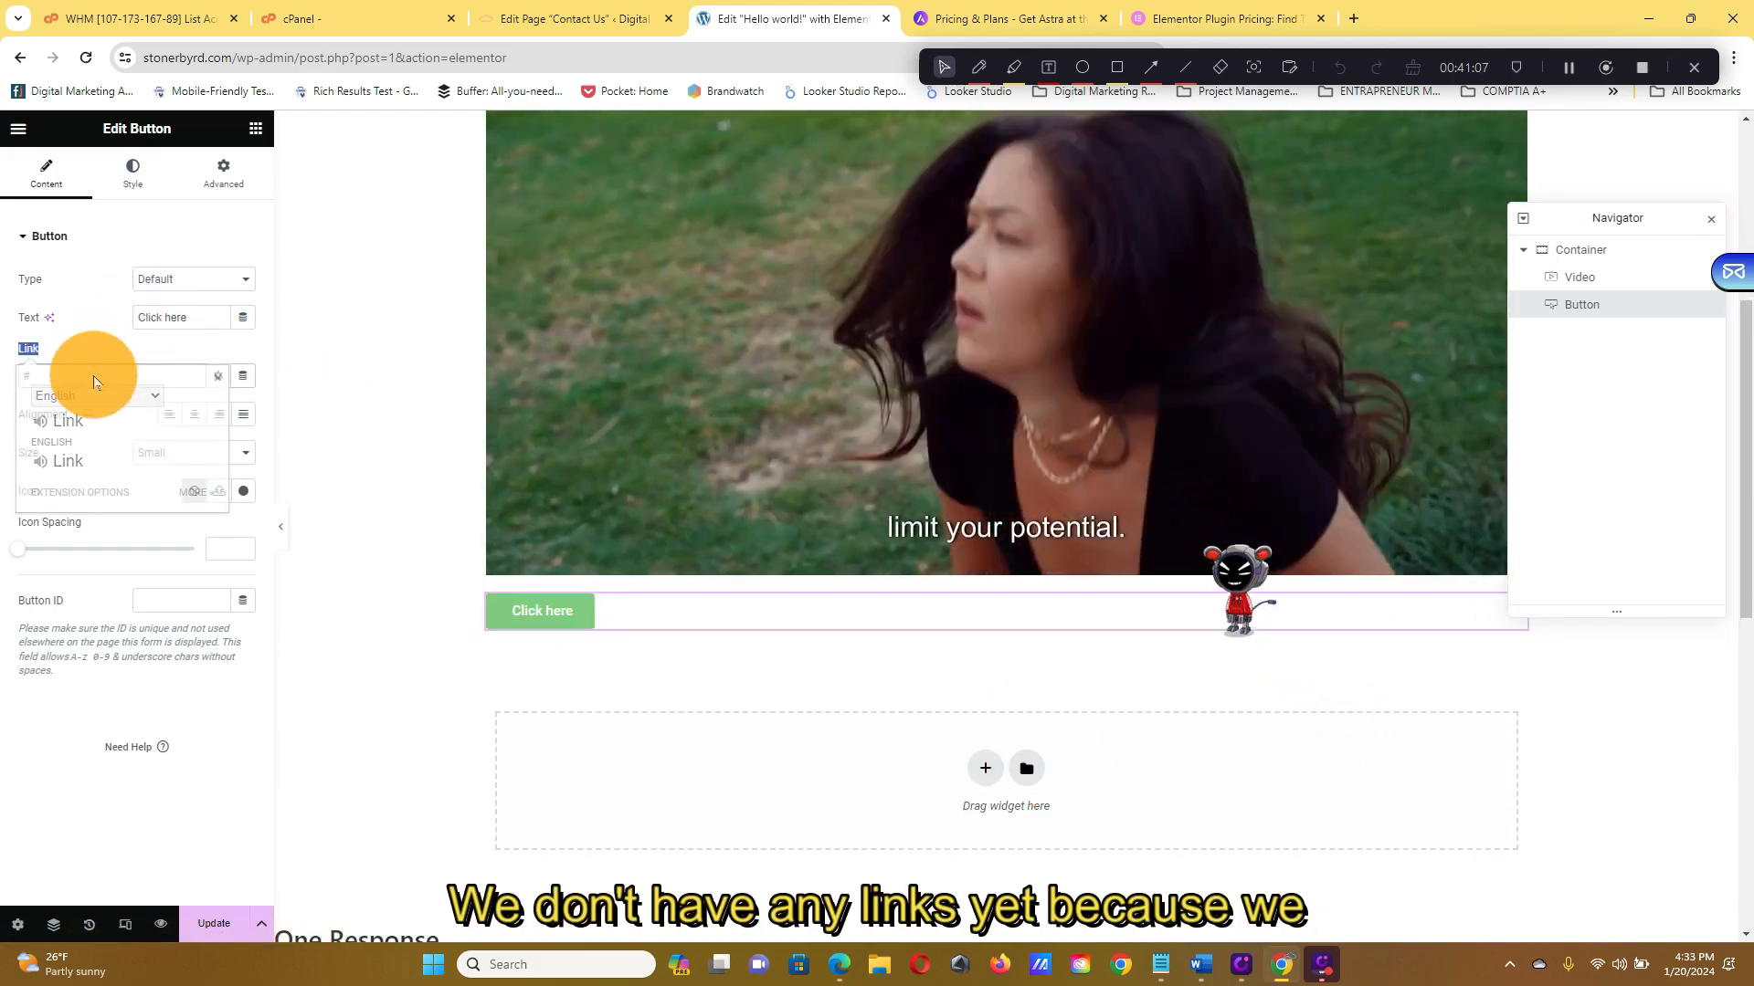
{"action": "left_click", "coordinate": [167, 352]}
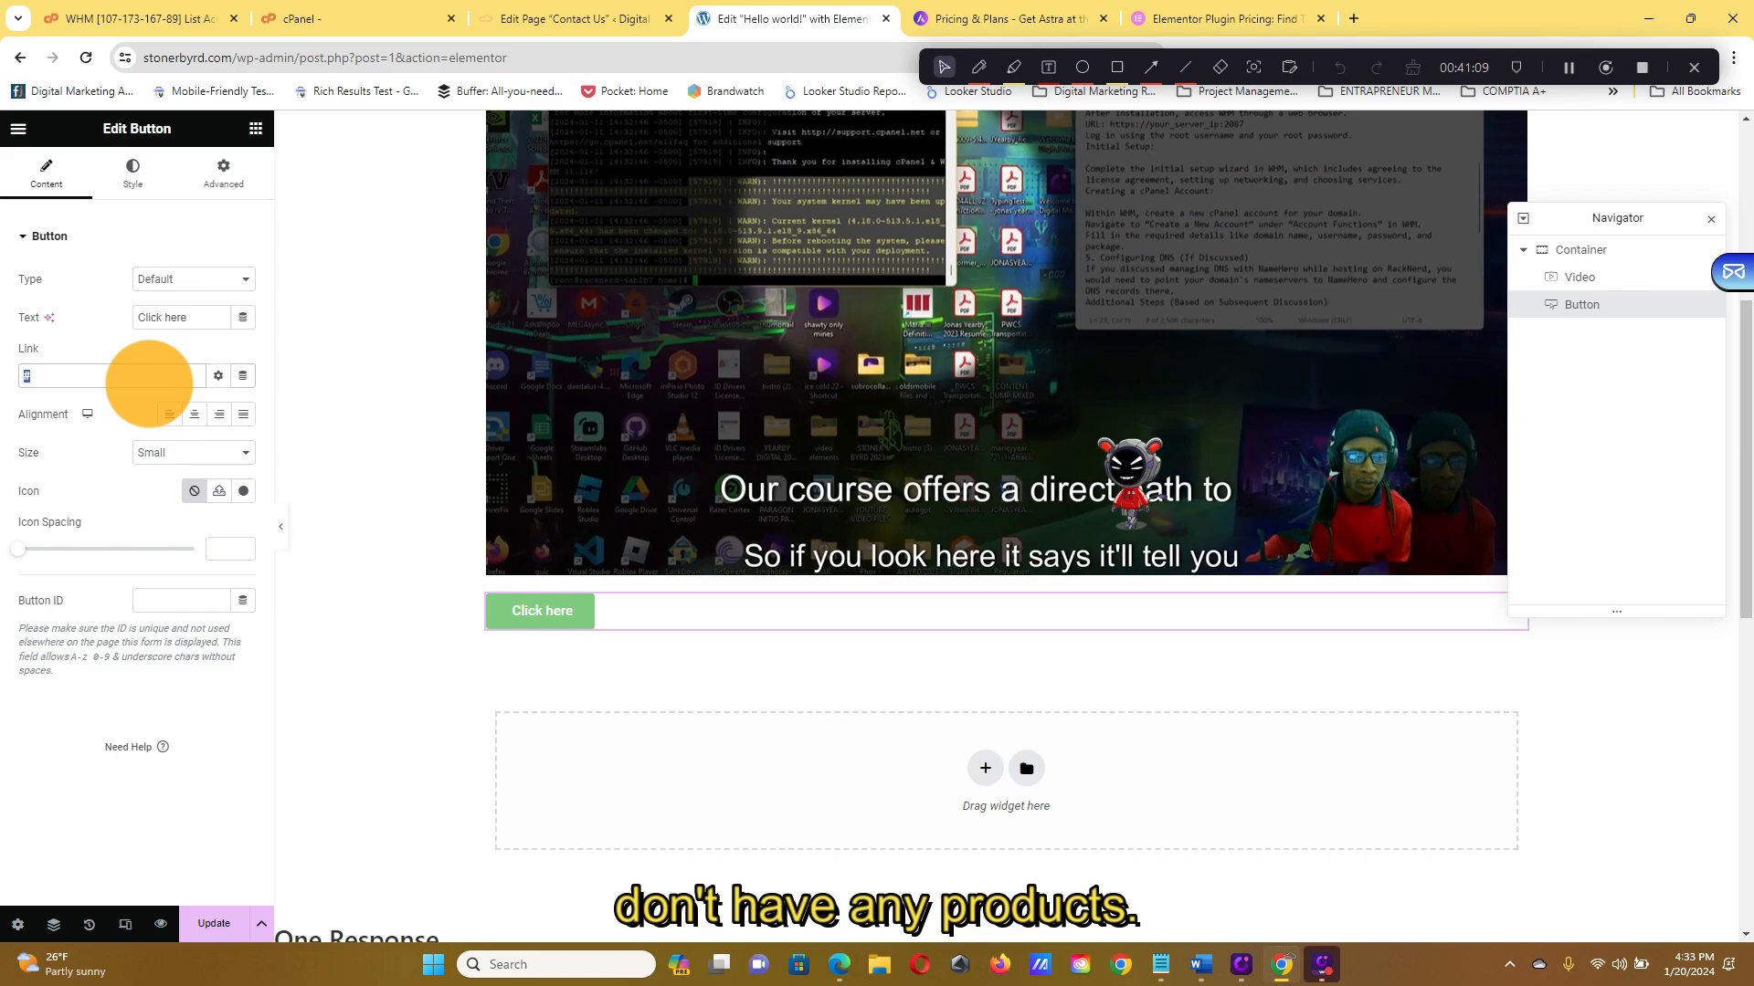
{"action": "key", "text": "F11"}
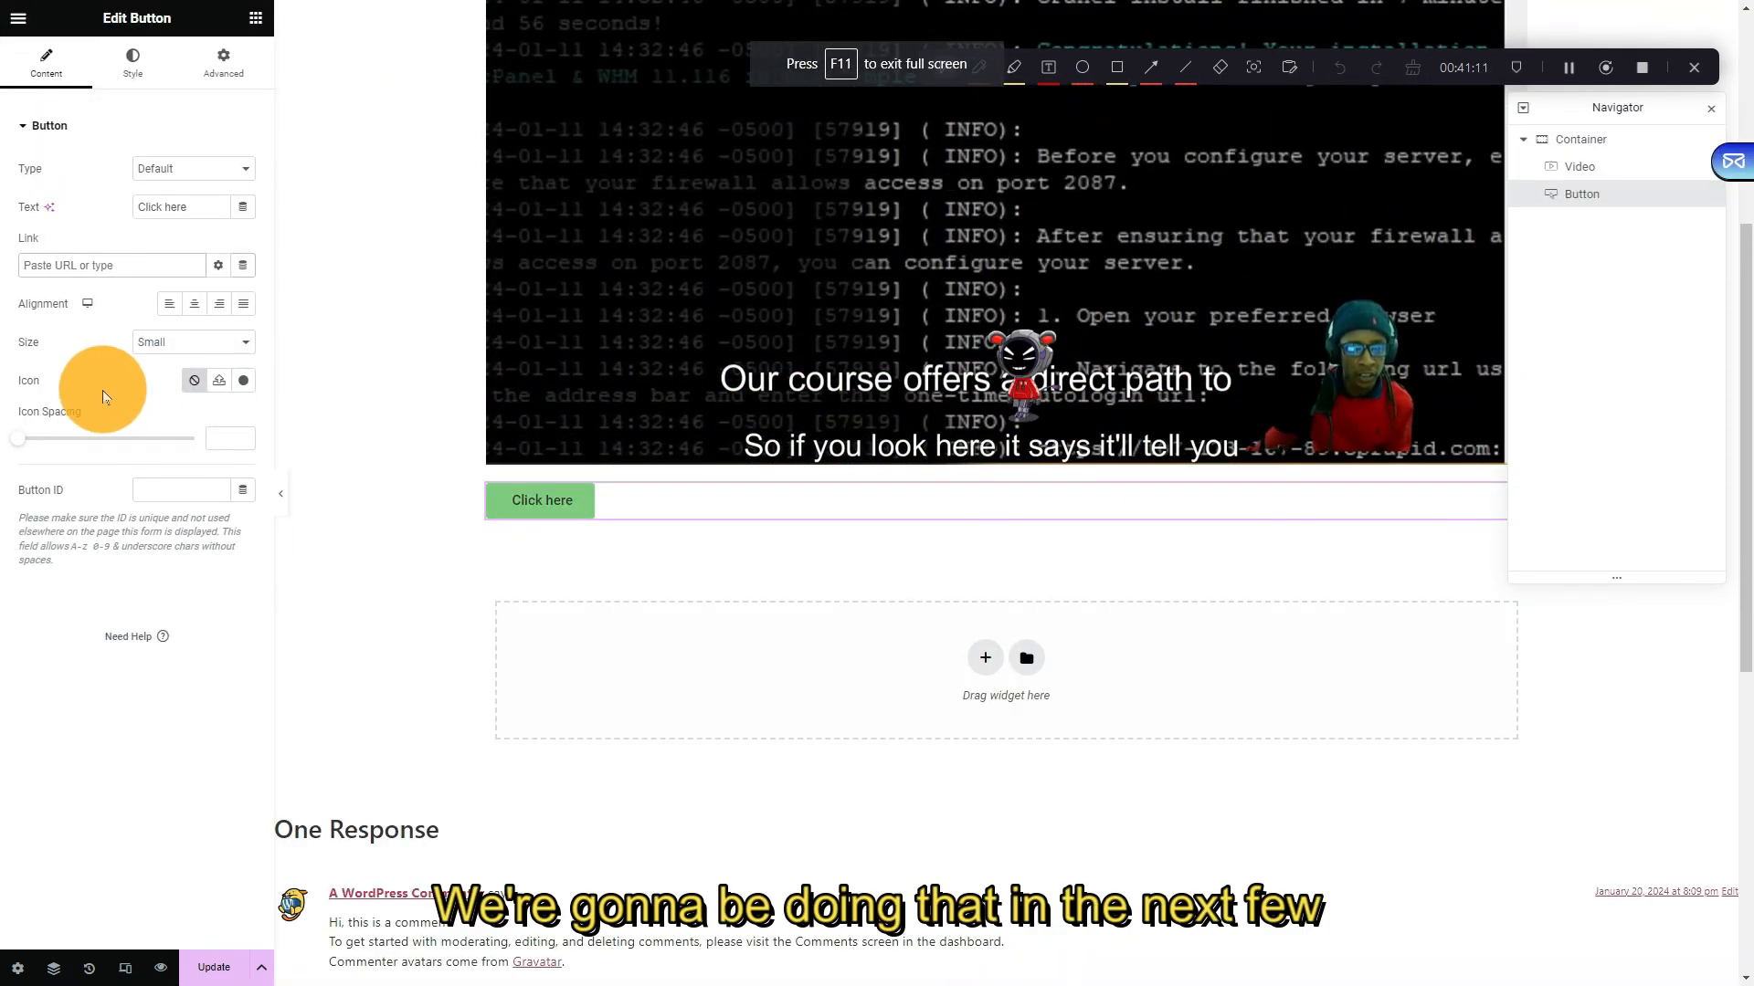
Change the button background from green to orange and centre the button
{"action": "left_click", "coordinate": [135, 64]}
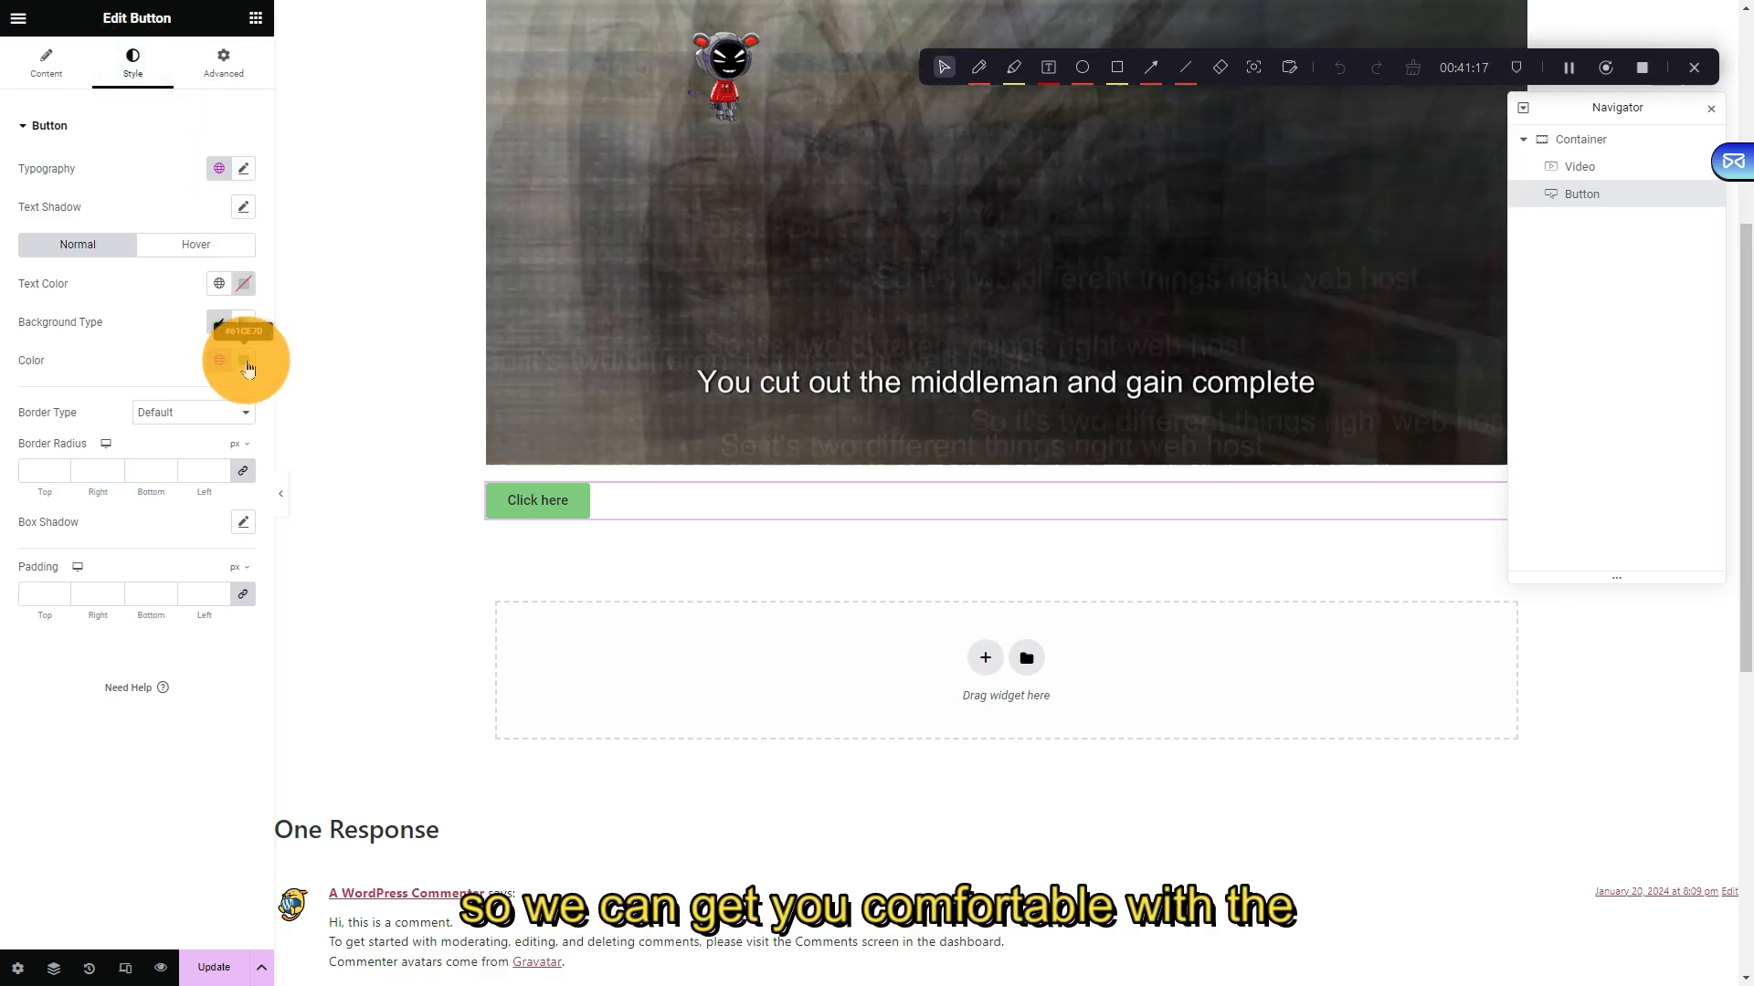
{"action": "left_click", "coordinate": [245, 362]}
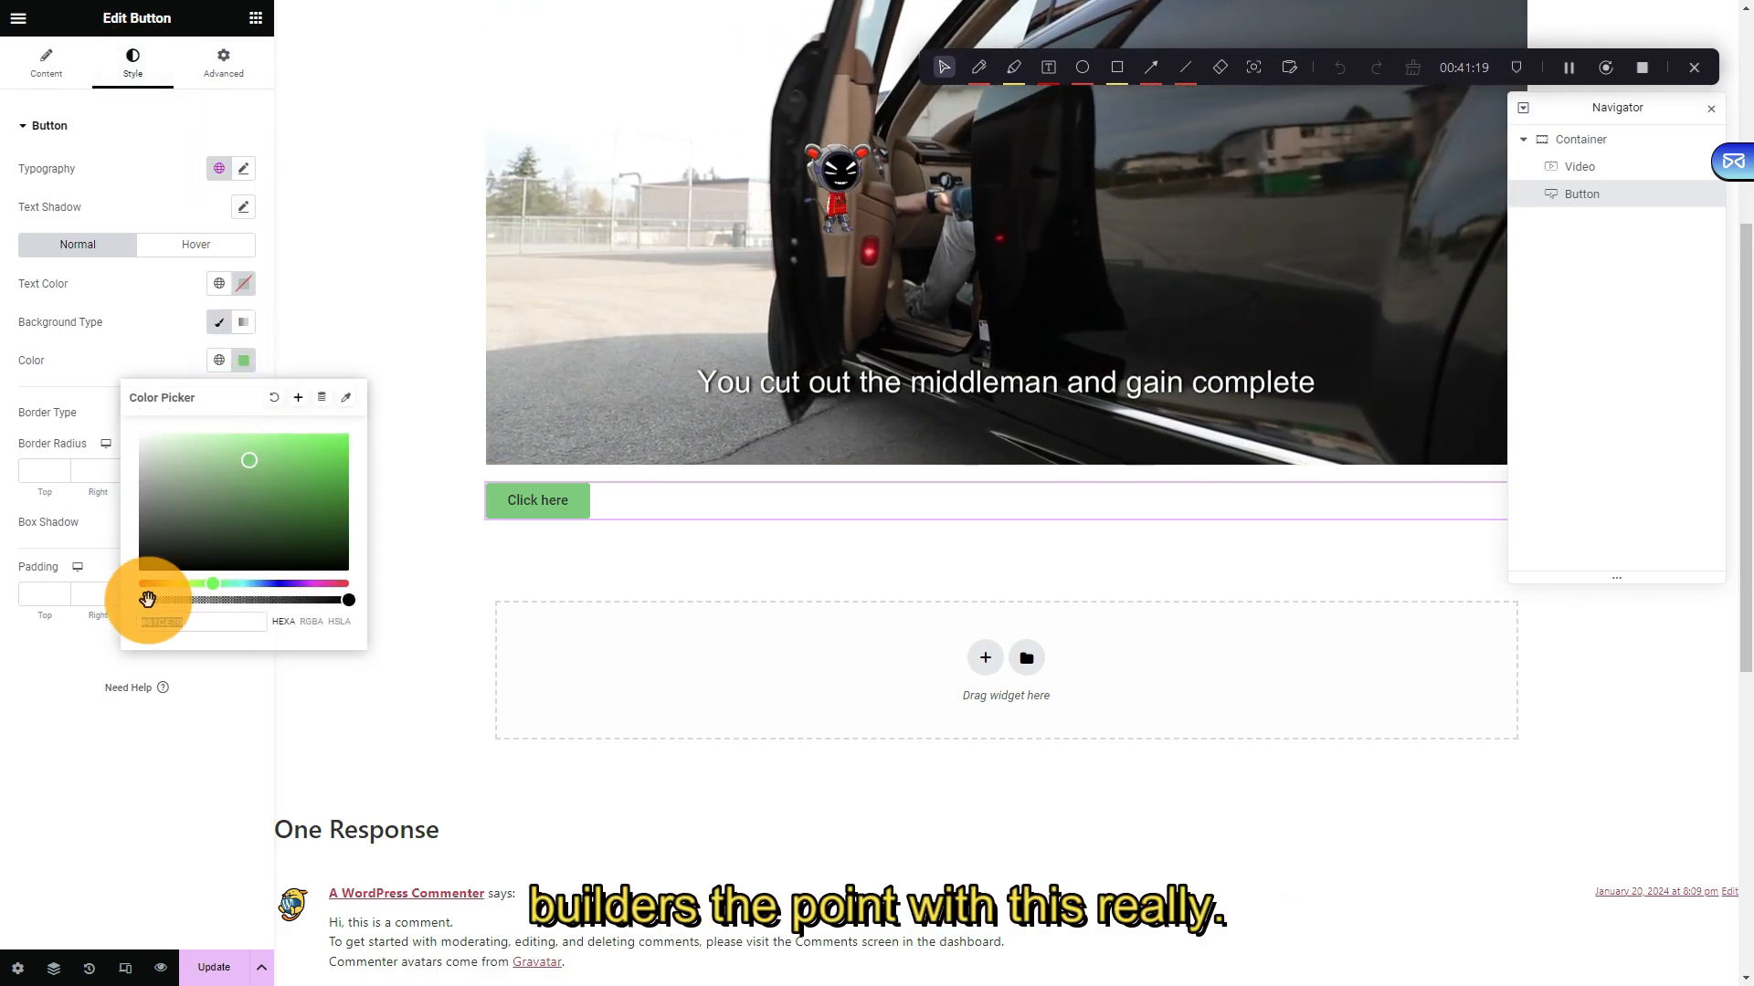
{"action": "left_click_drag", "start_coordinate": [178, 592], "coordinate": [166, 602]}
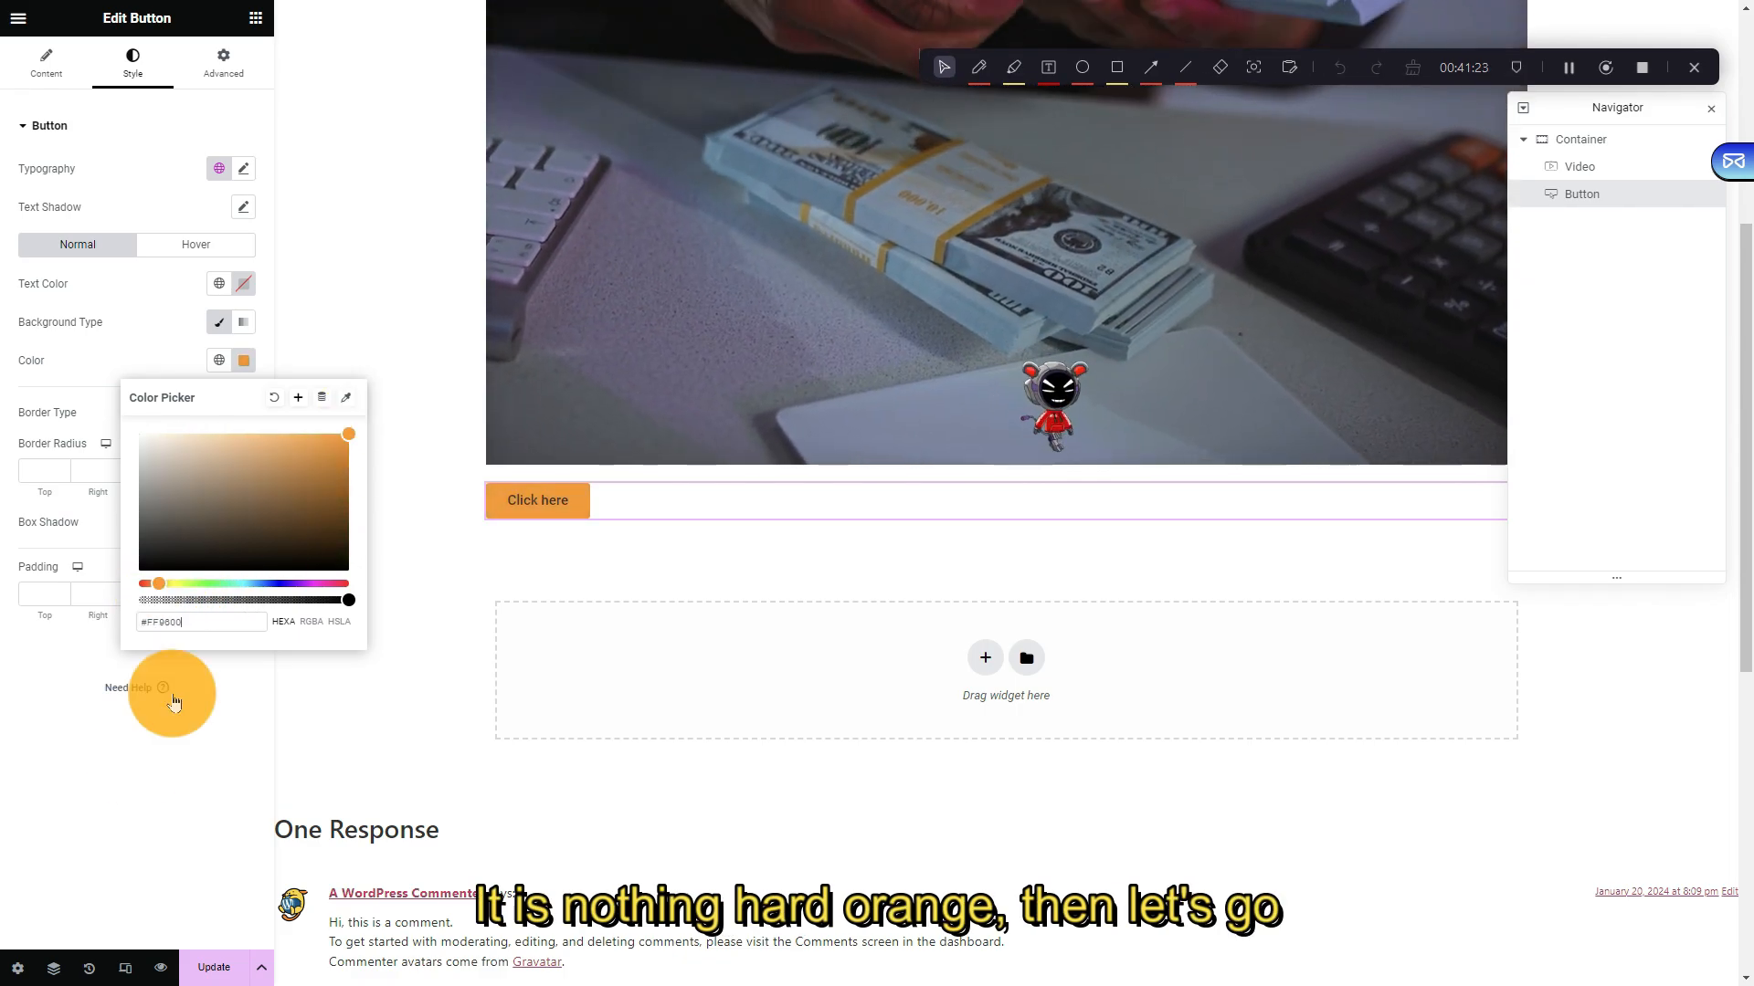
{"action": "left_click", "coordinate": [173, 701]}
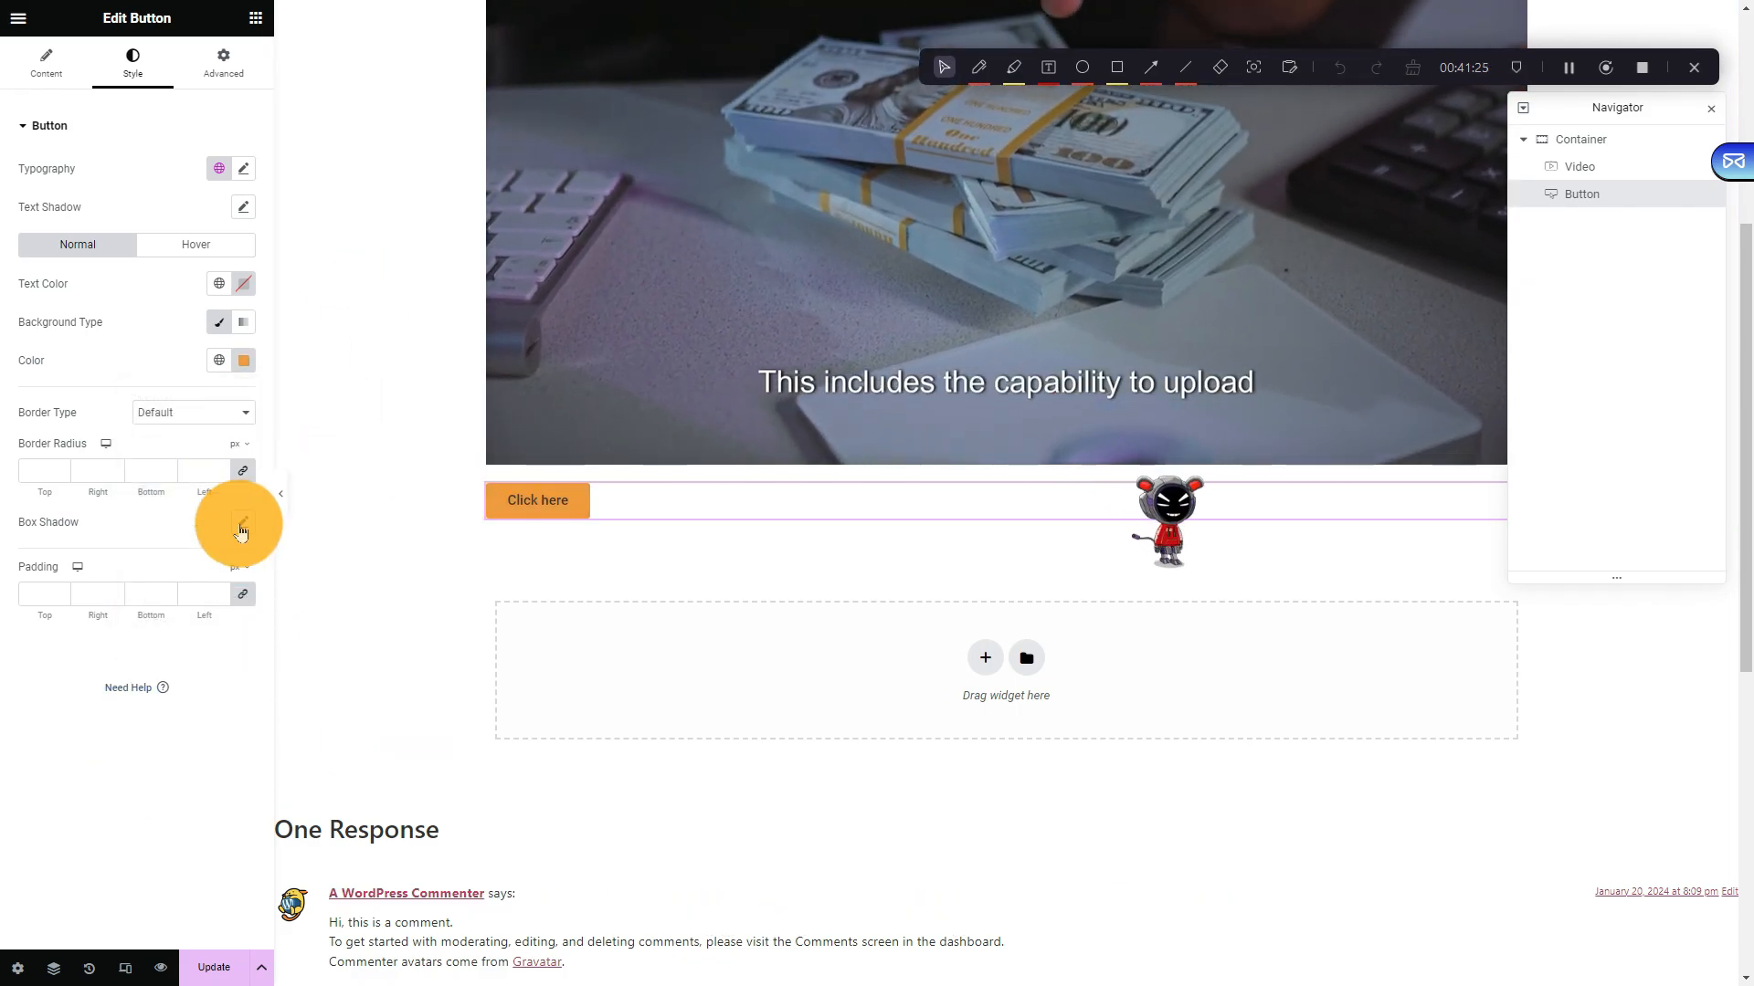
{"action": "left_click", "coordinate": [48, 66]}
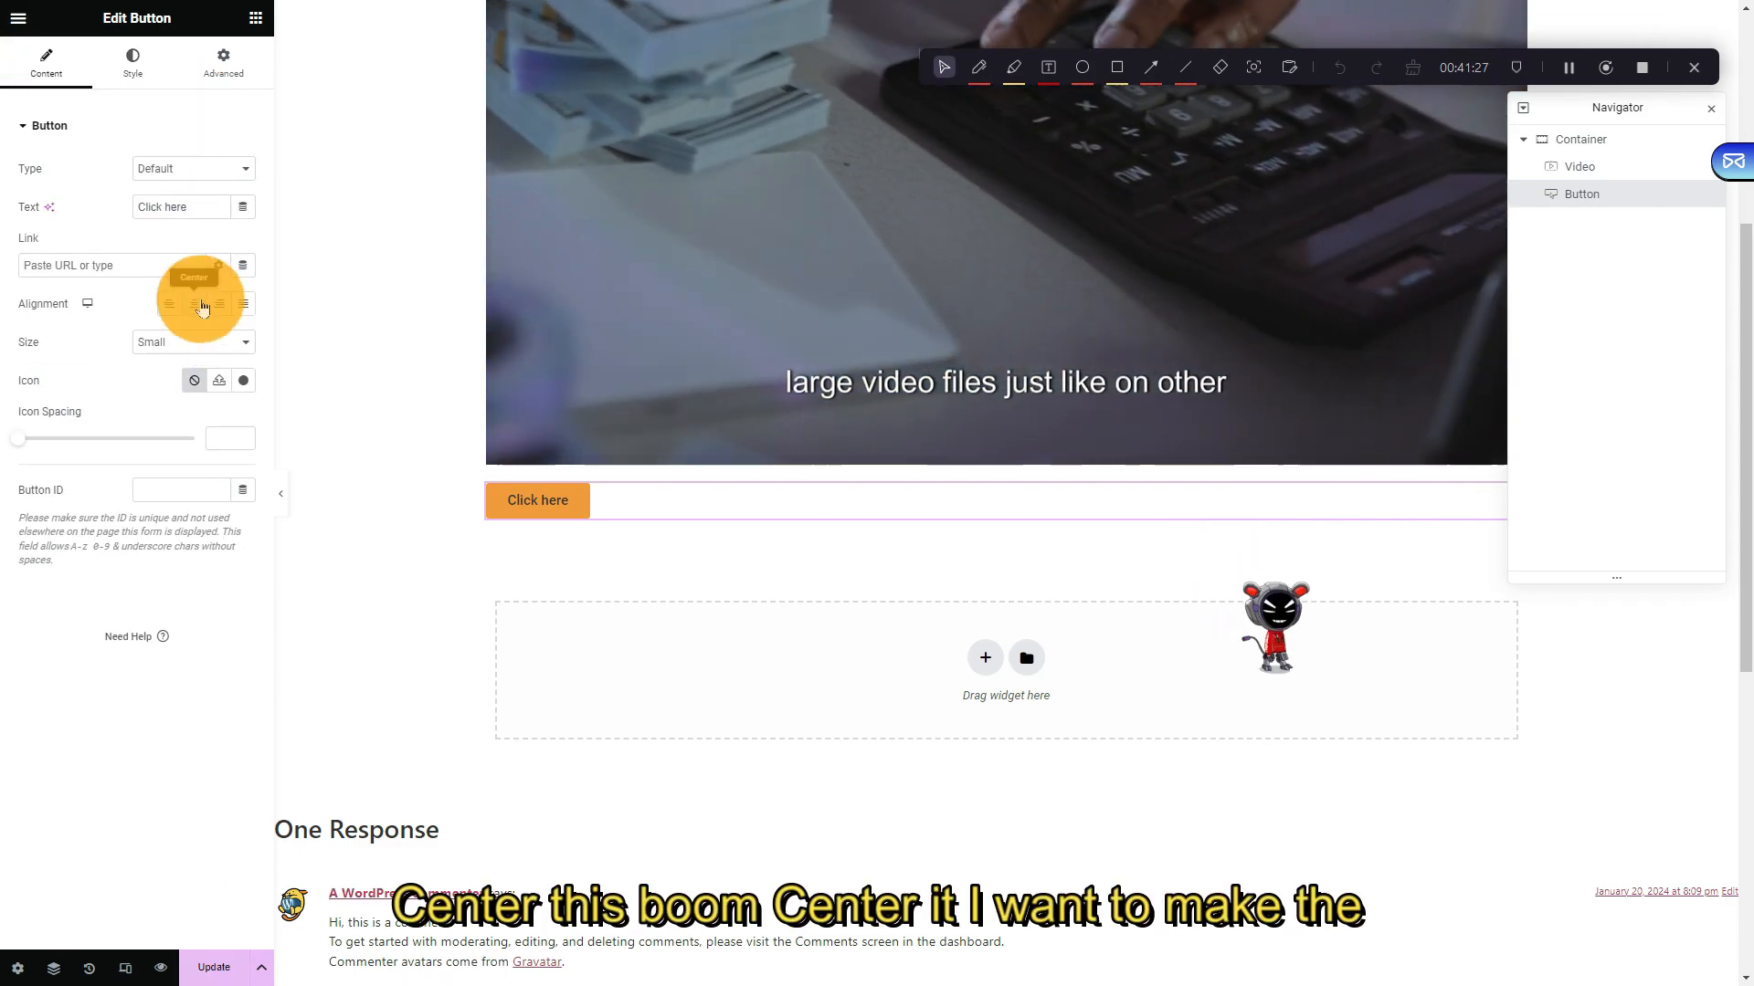
{"action": "left_click", "coordinate": [200, 304]}
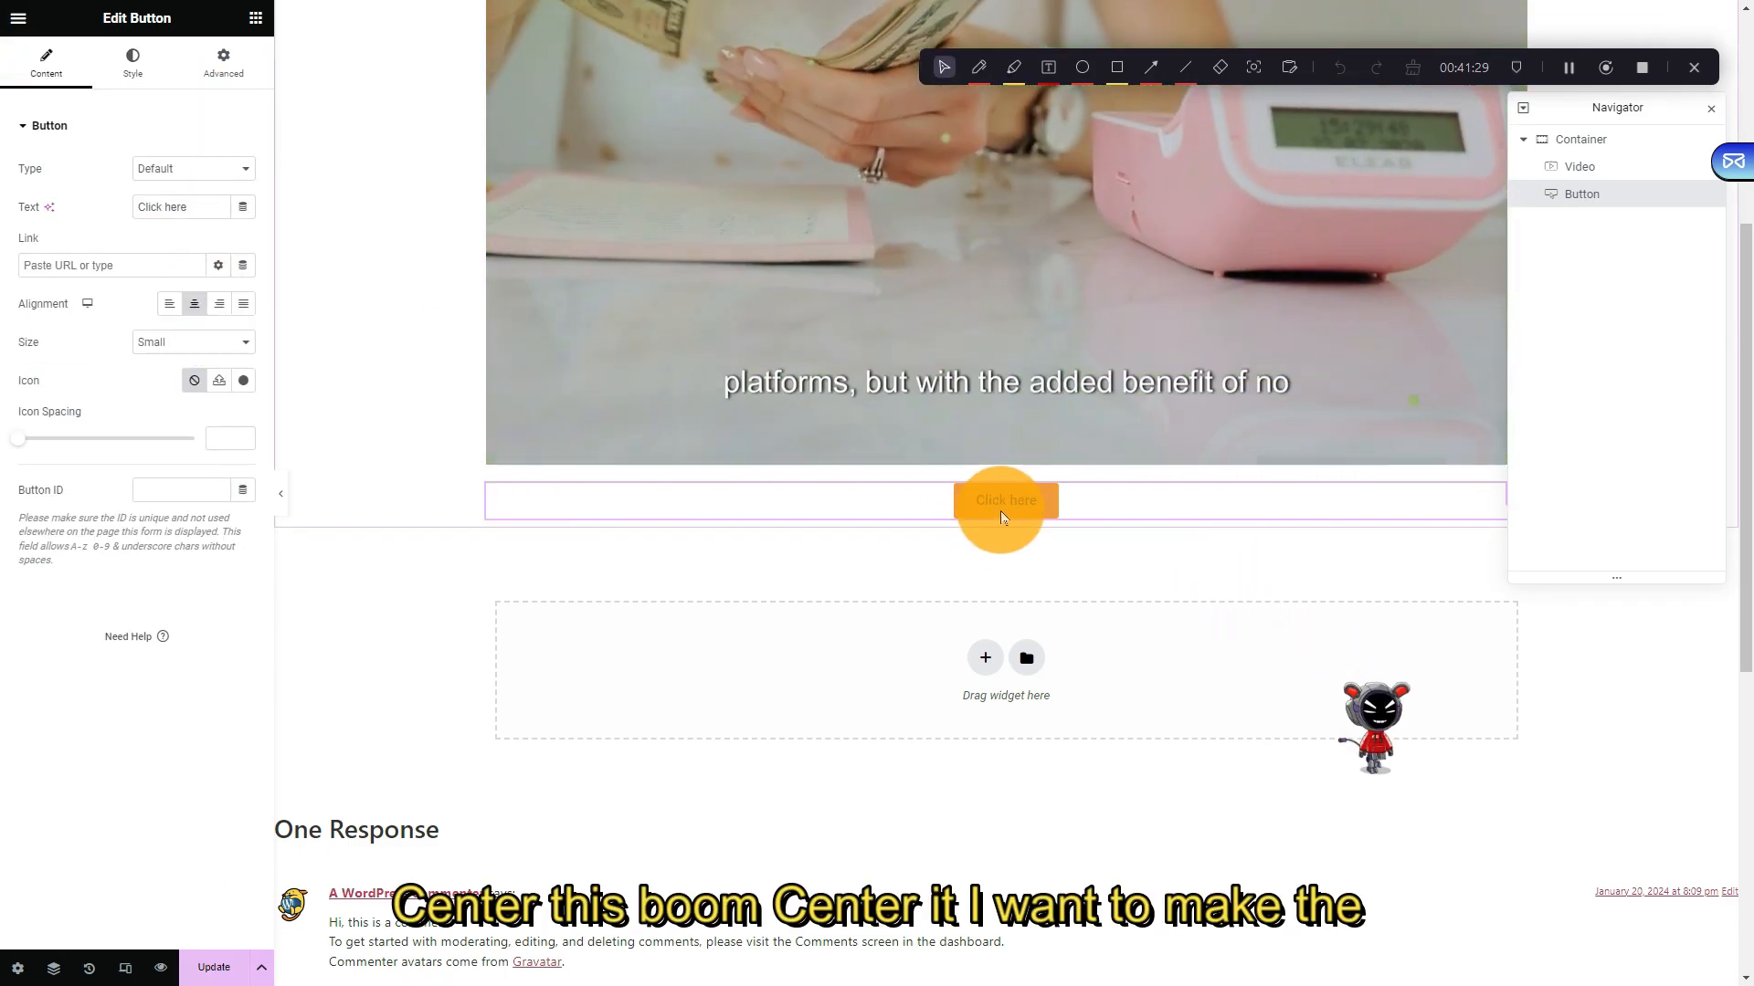
Make the button text white, then open the Need Help article for the Button widget
{"action": "left_click", "coordinate": [132, 64]}
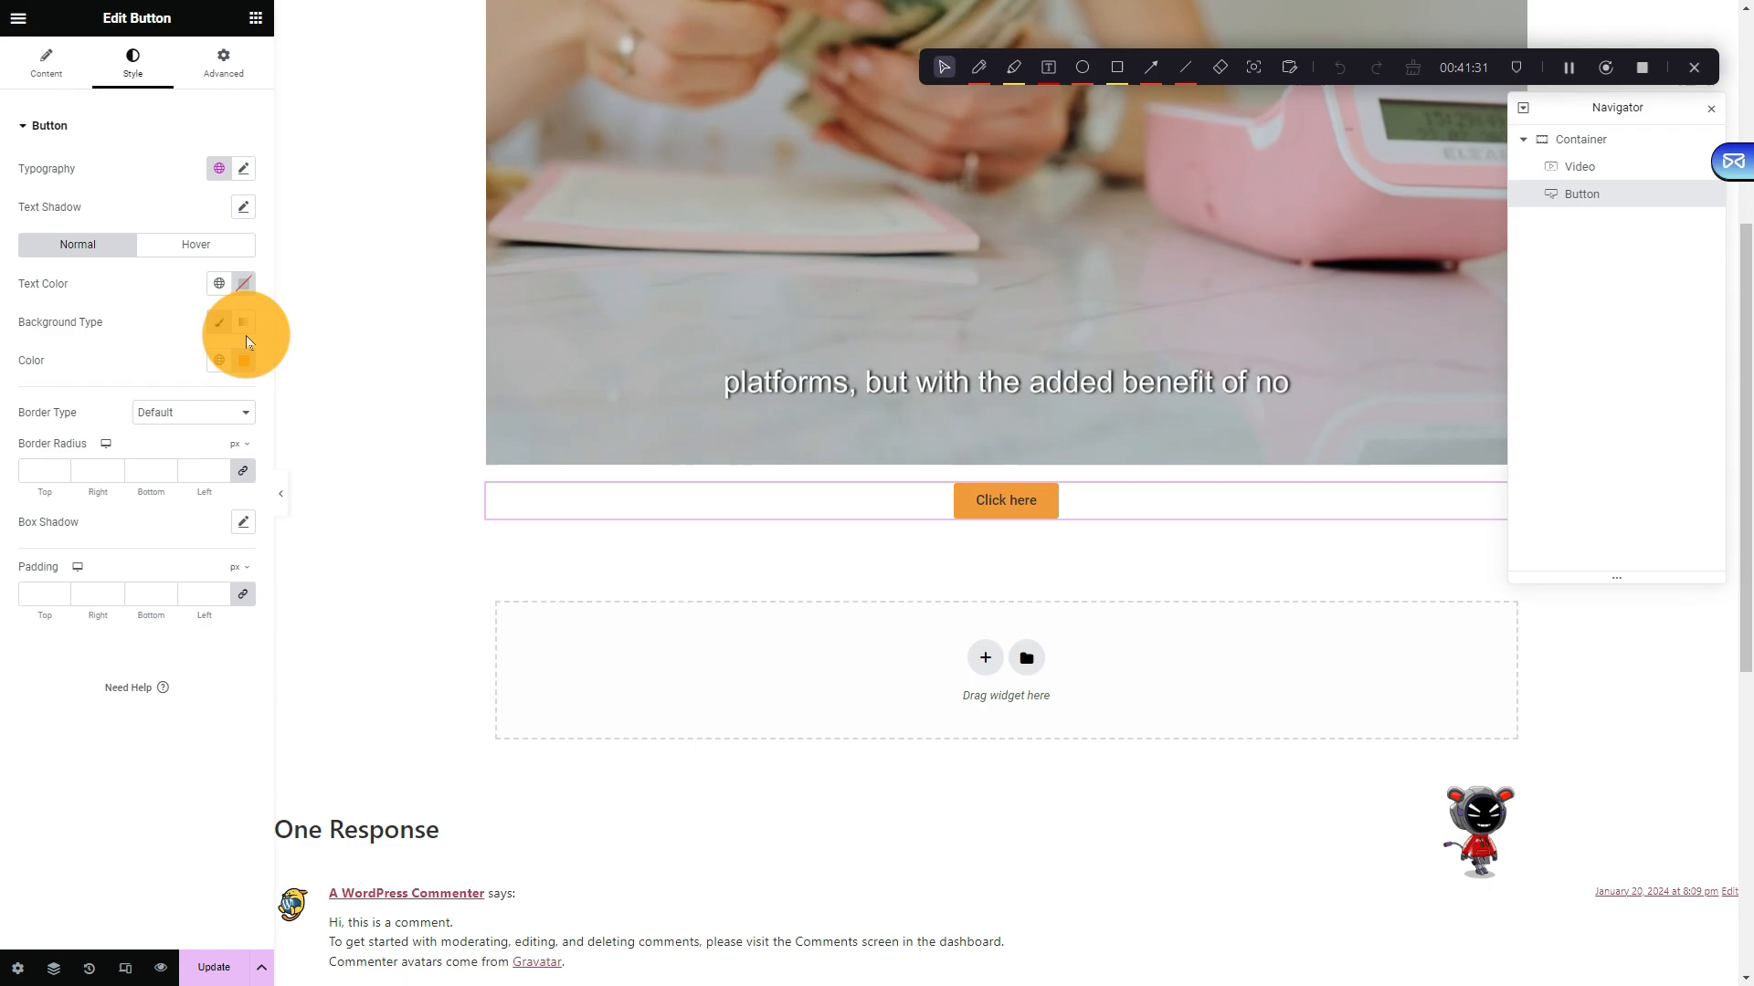
{"action": "left_click", "coordinate": [243, 284]}
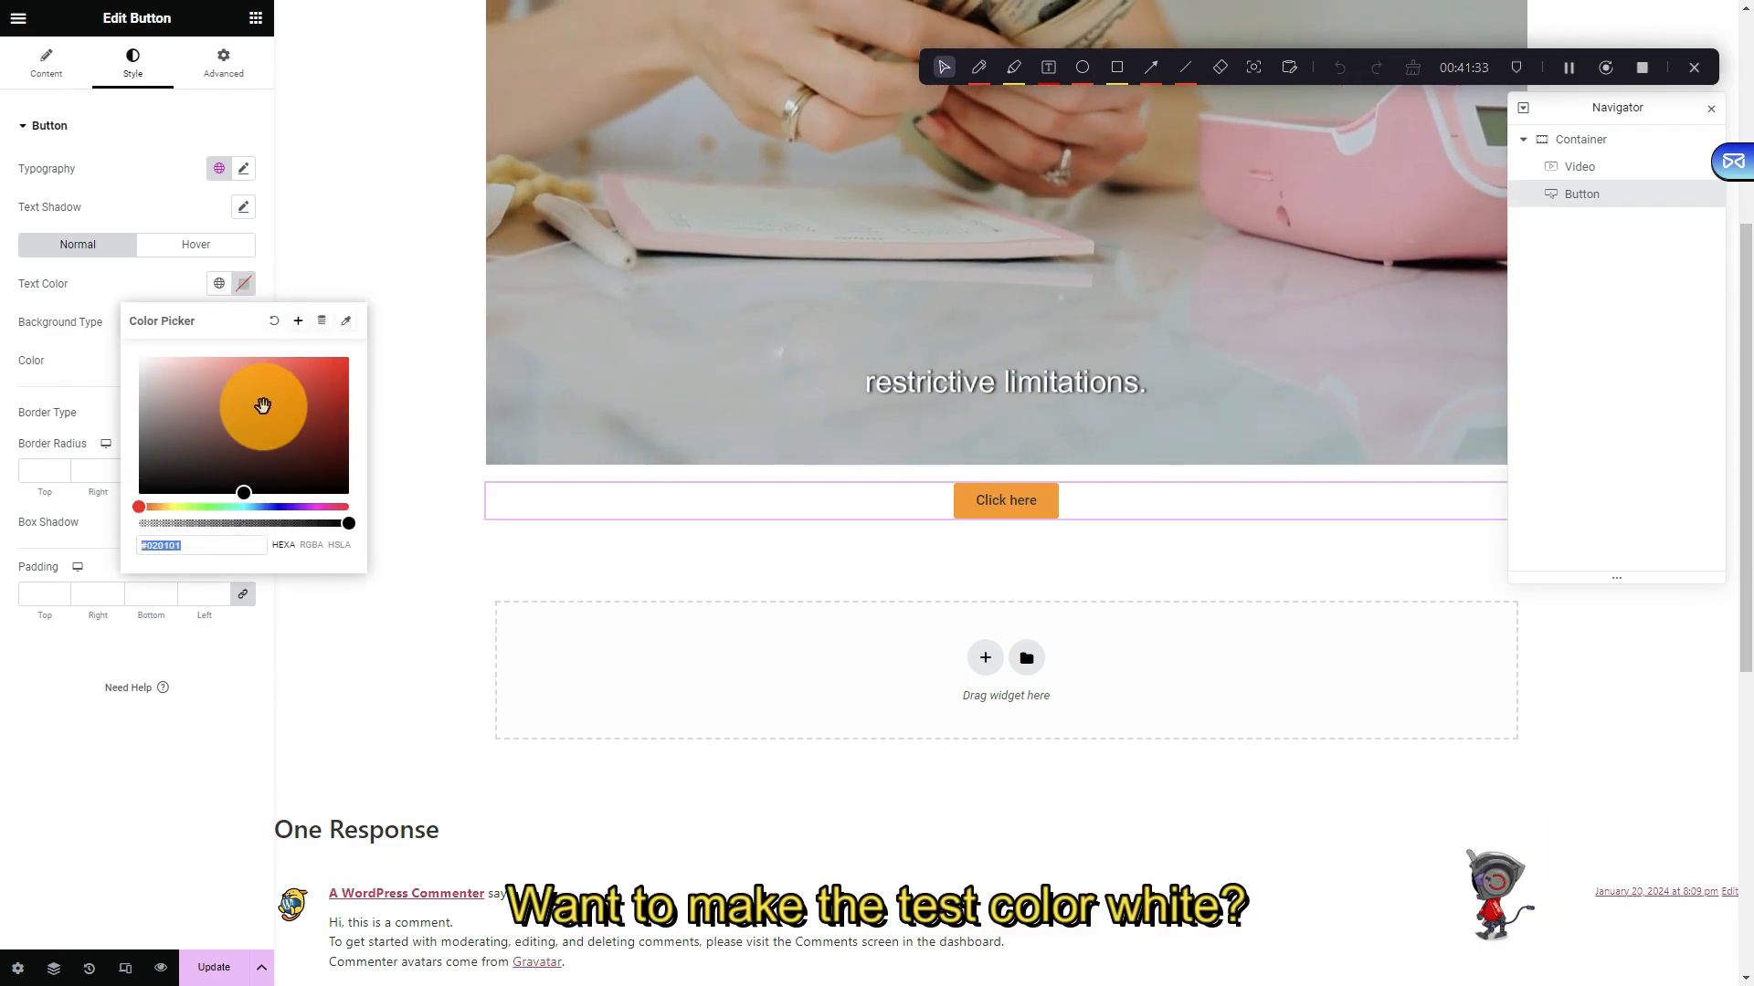
{"action": "left_click_drag", "start_coordinate": [263, 407], "coordinate": [83, 307]}
{"action": "left_click", "coordinate": [135, 689]}
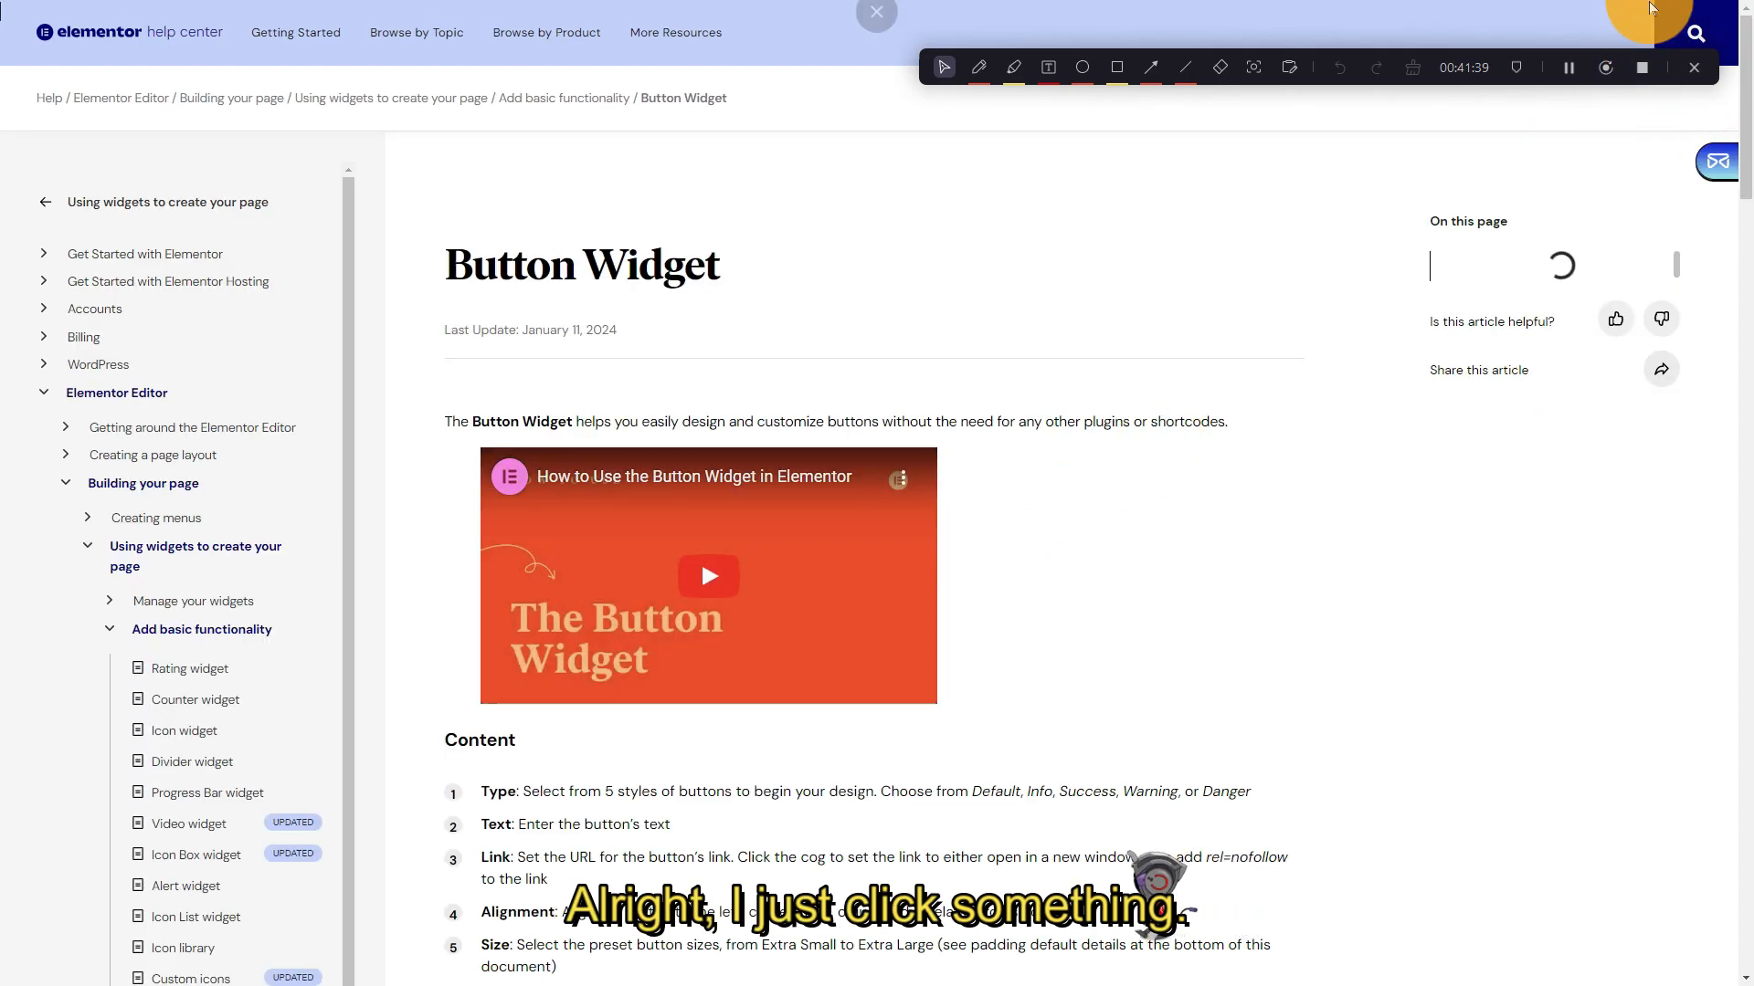
Exit full screen, minimize and restore Chrome, and return to the Edit Hello world! with Elementor tab
{"action": "left_click", "coordinate": [877, 64]}
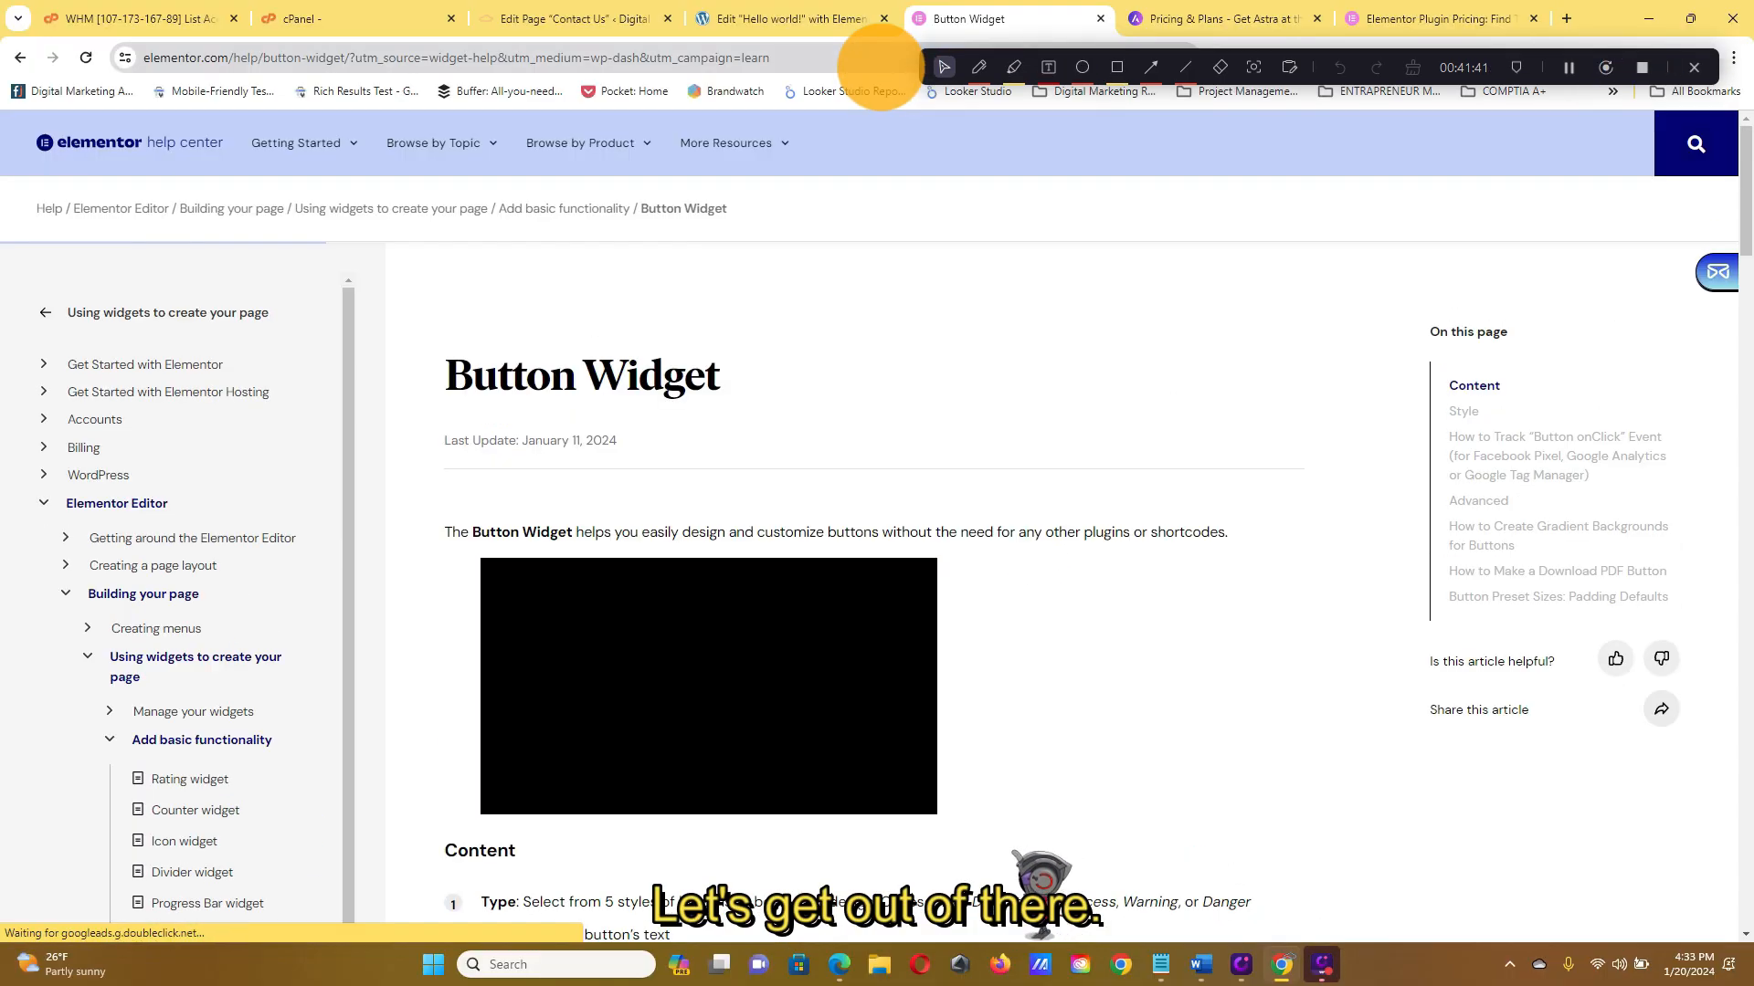
{"action": "left_click", "coordinate": [1283, 965]}
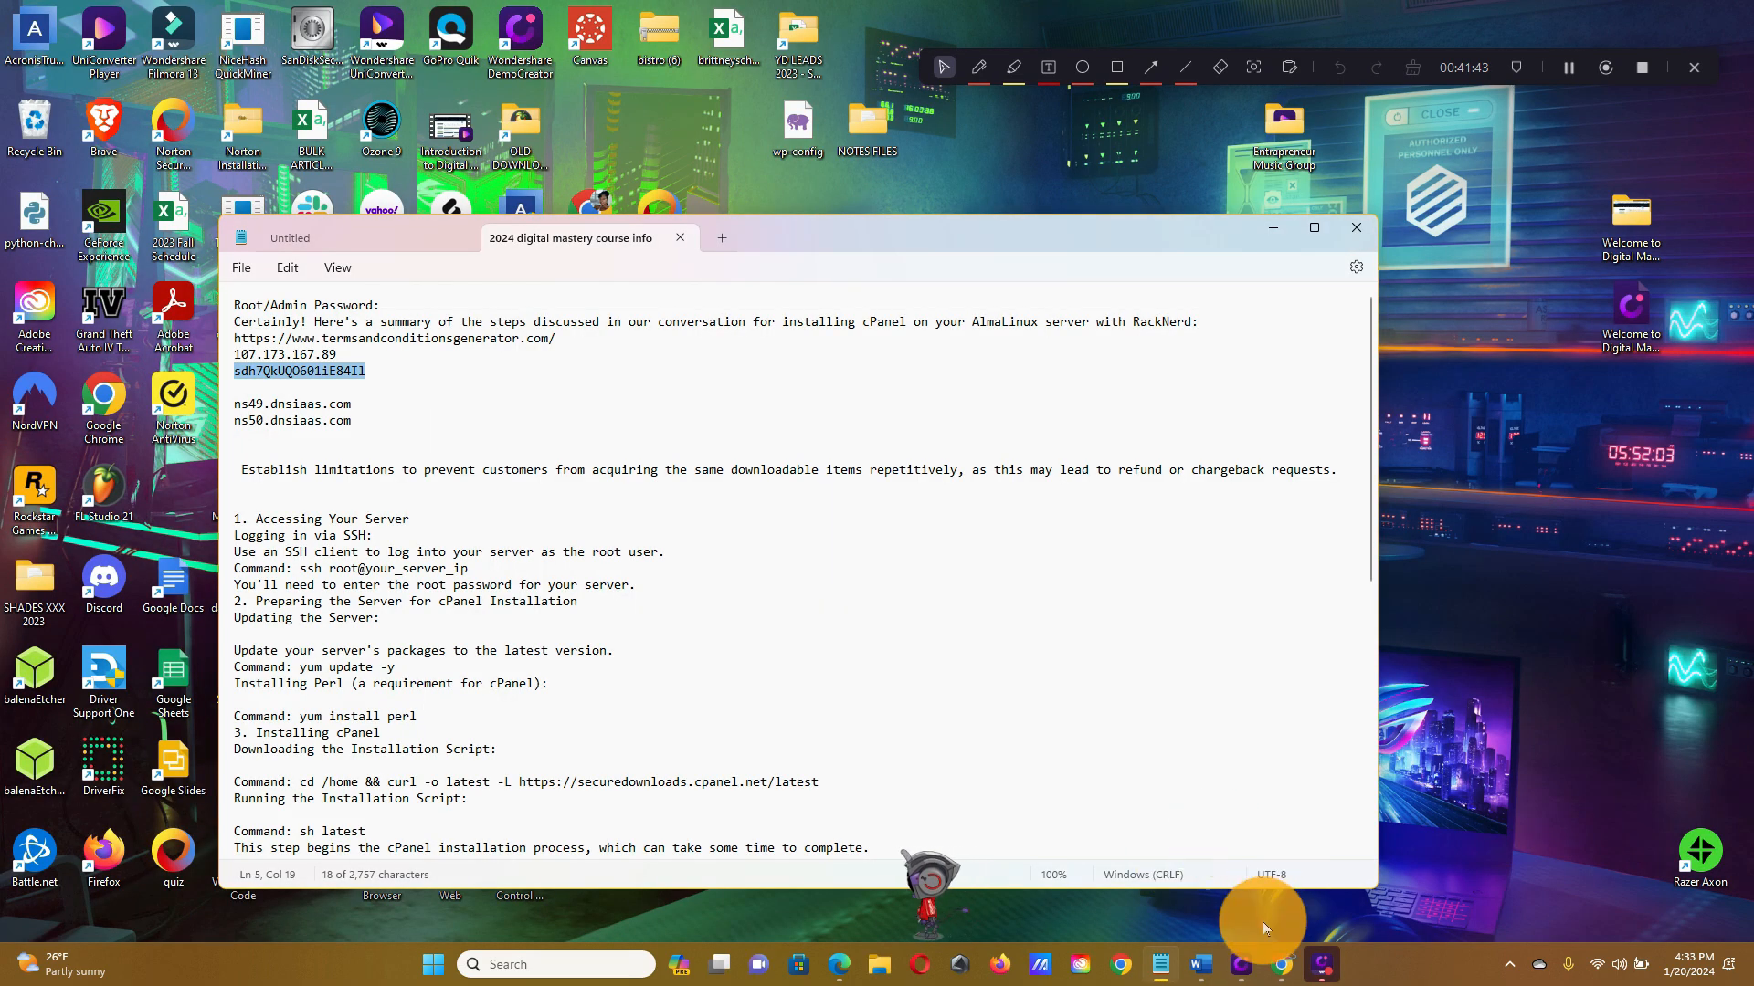
{"action": "left_click", "coordinate": [1283, 965]}
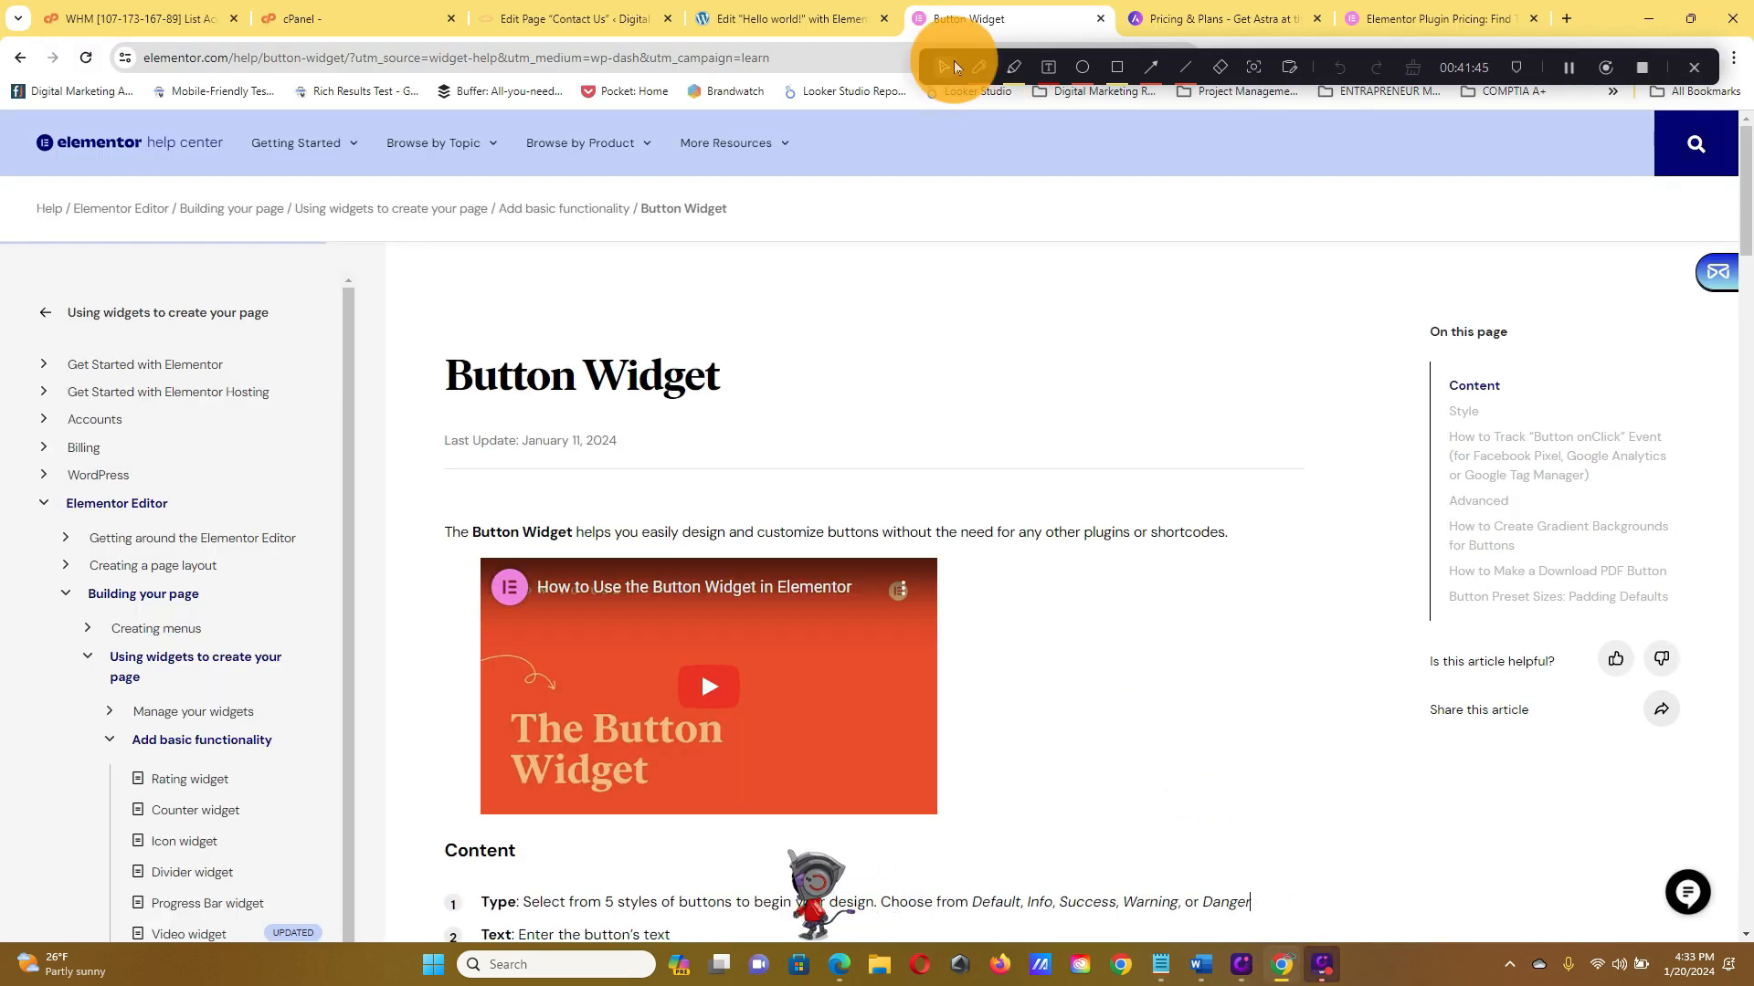
{"action": "left_click", "coordinate": [791, 18]}
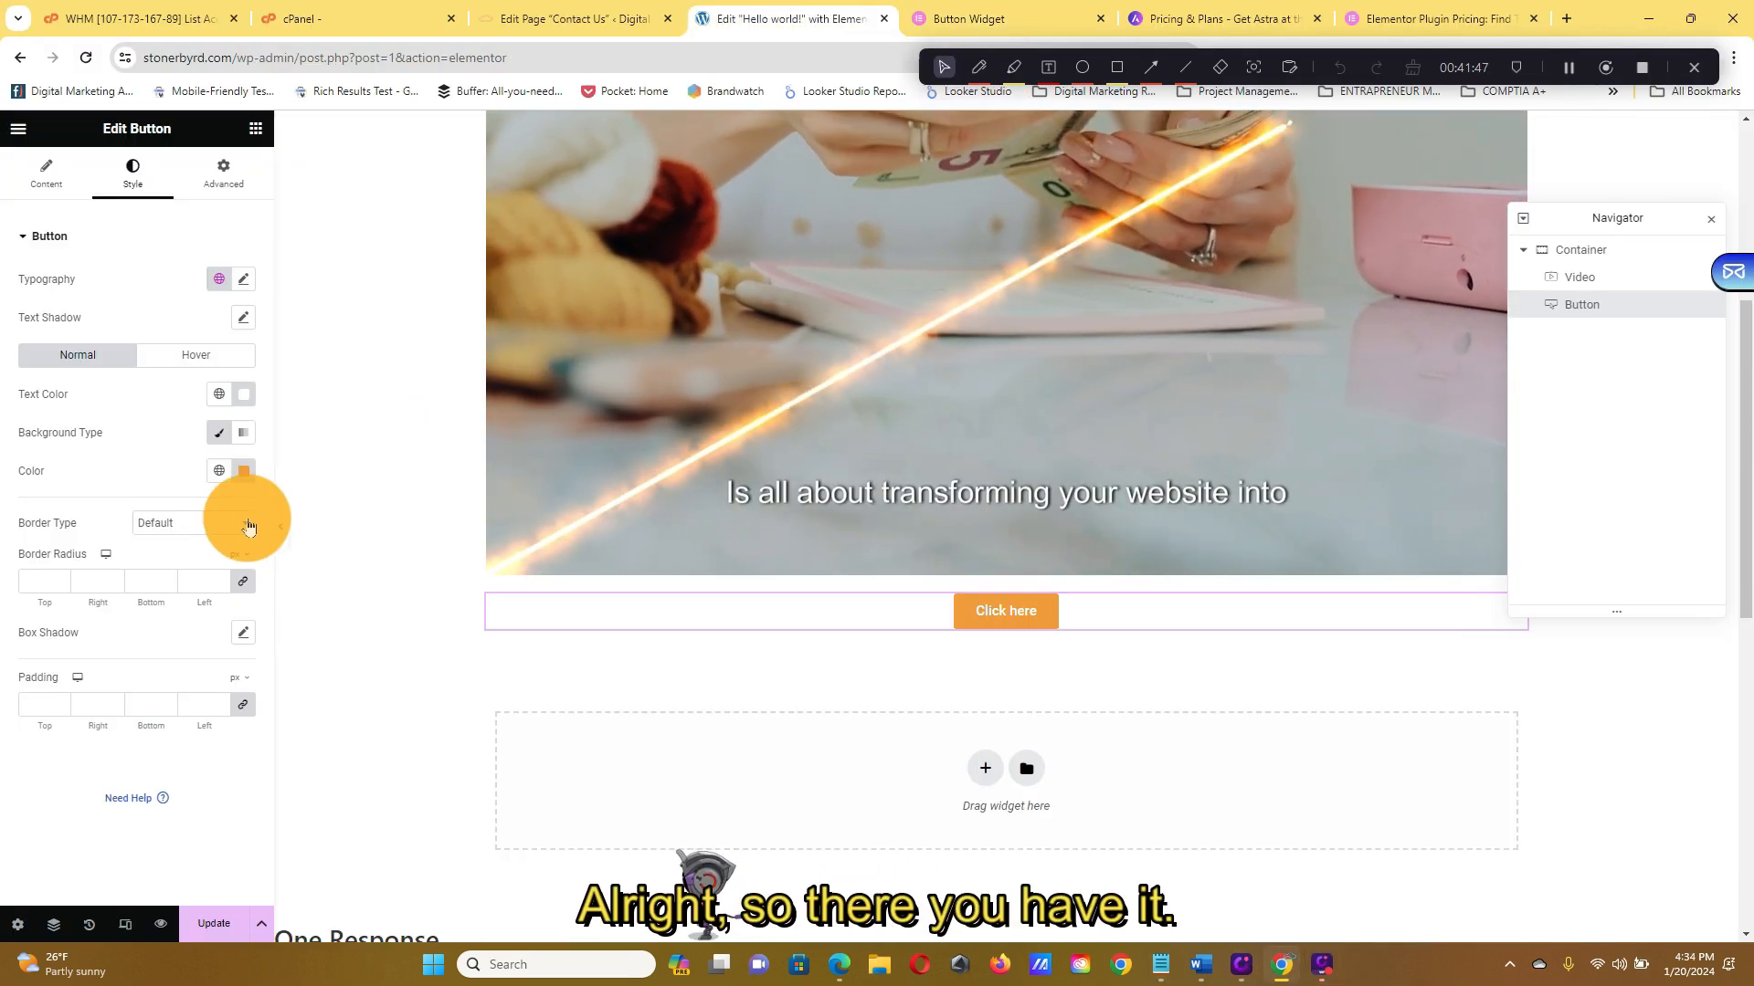
Update the post to store the video and orange Click here button, then review the page
{"action": "scroll", "coordinate": [919, 428], "scroll_direction": "up", "scroll_amount": 5}
{"action": "scroll", "coordinate": [919, 427], "scroll_direction": "down", "scroll_amount": 1}
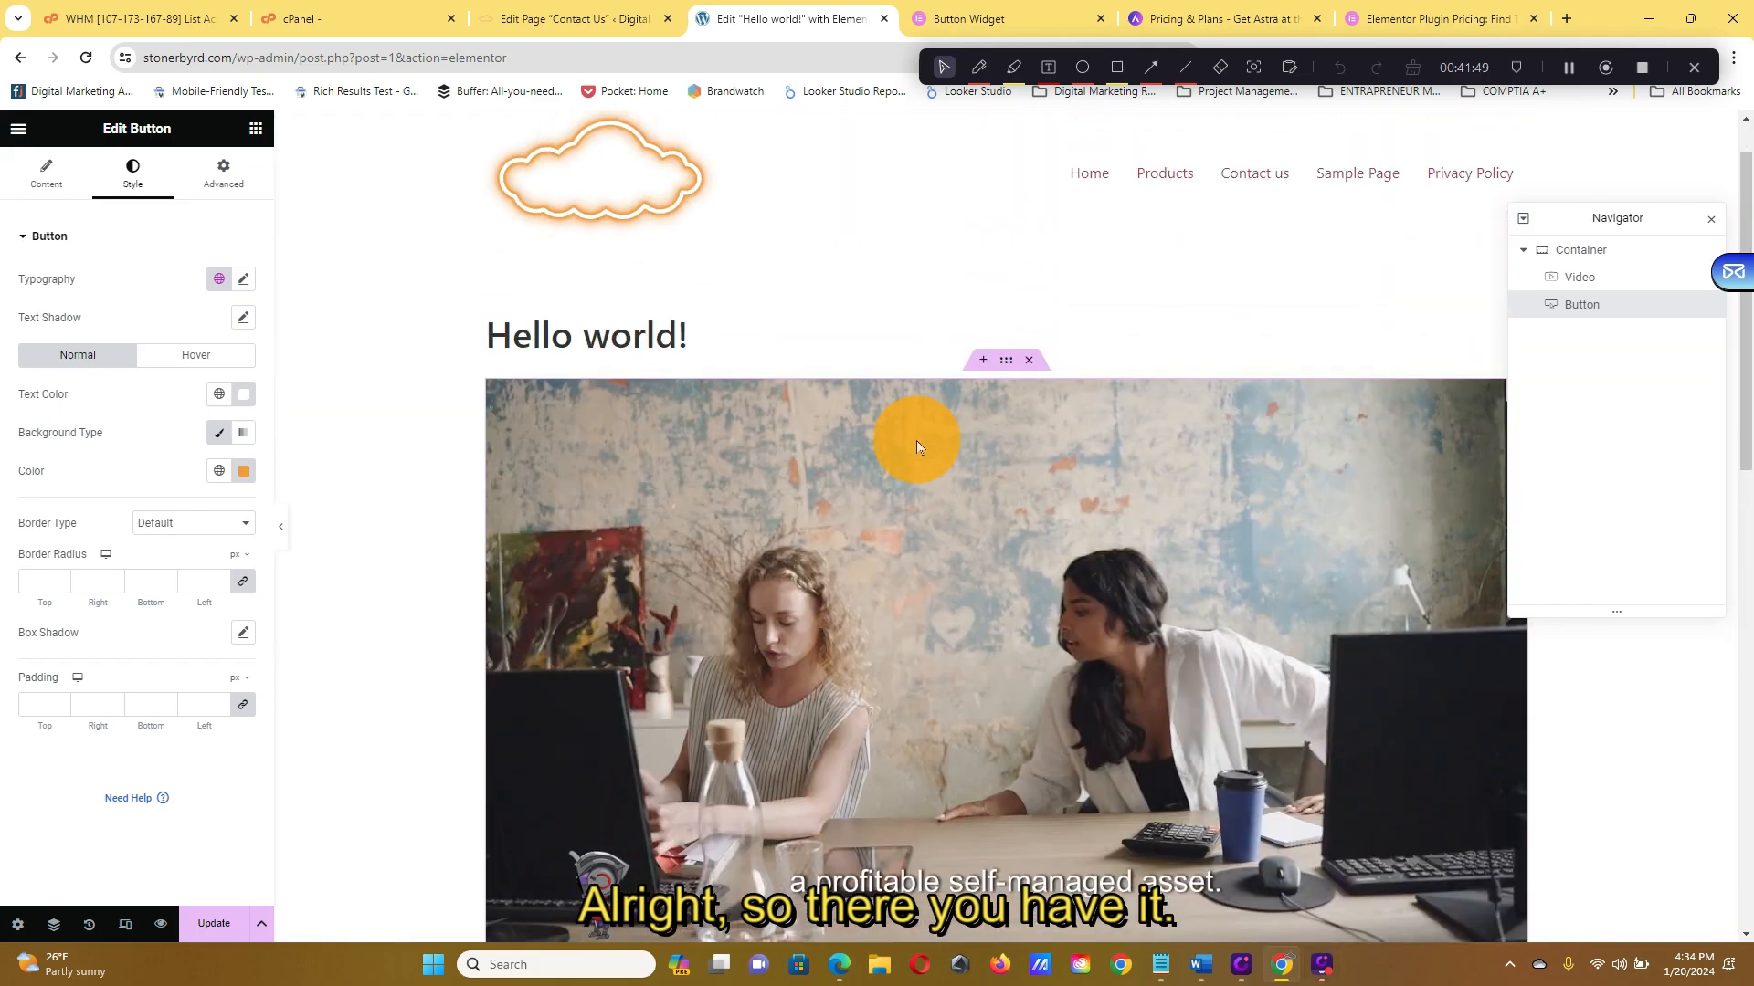
{"action": "scroll", "coordinate": [917, 441], "scroll_direction": "down", "scroll_amount": 6}
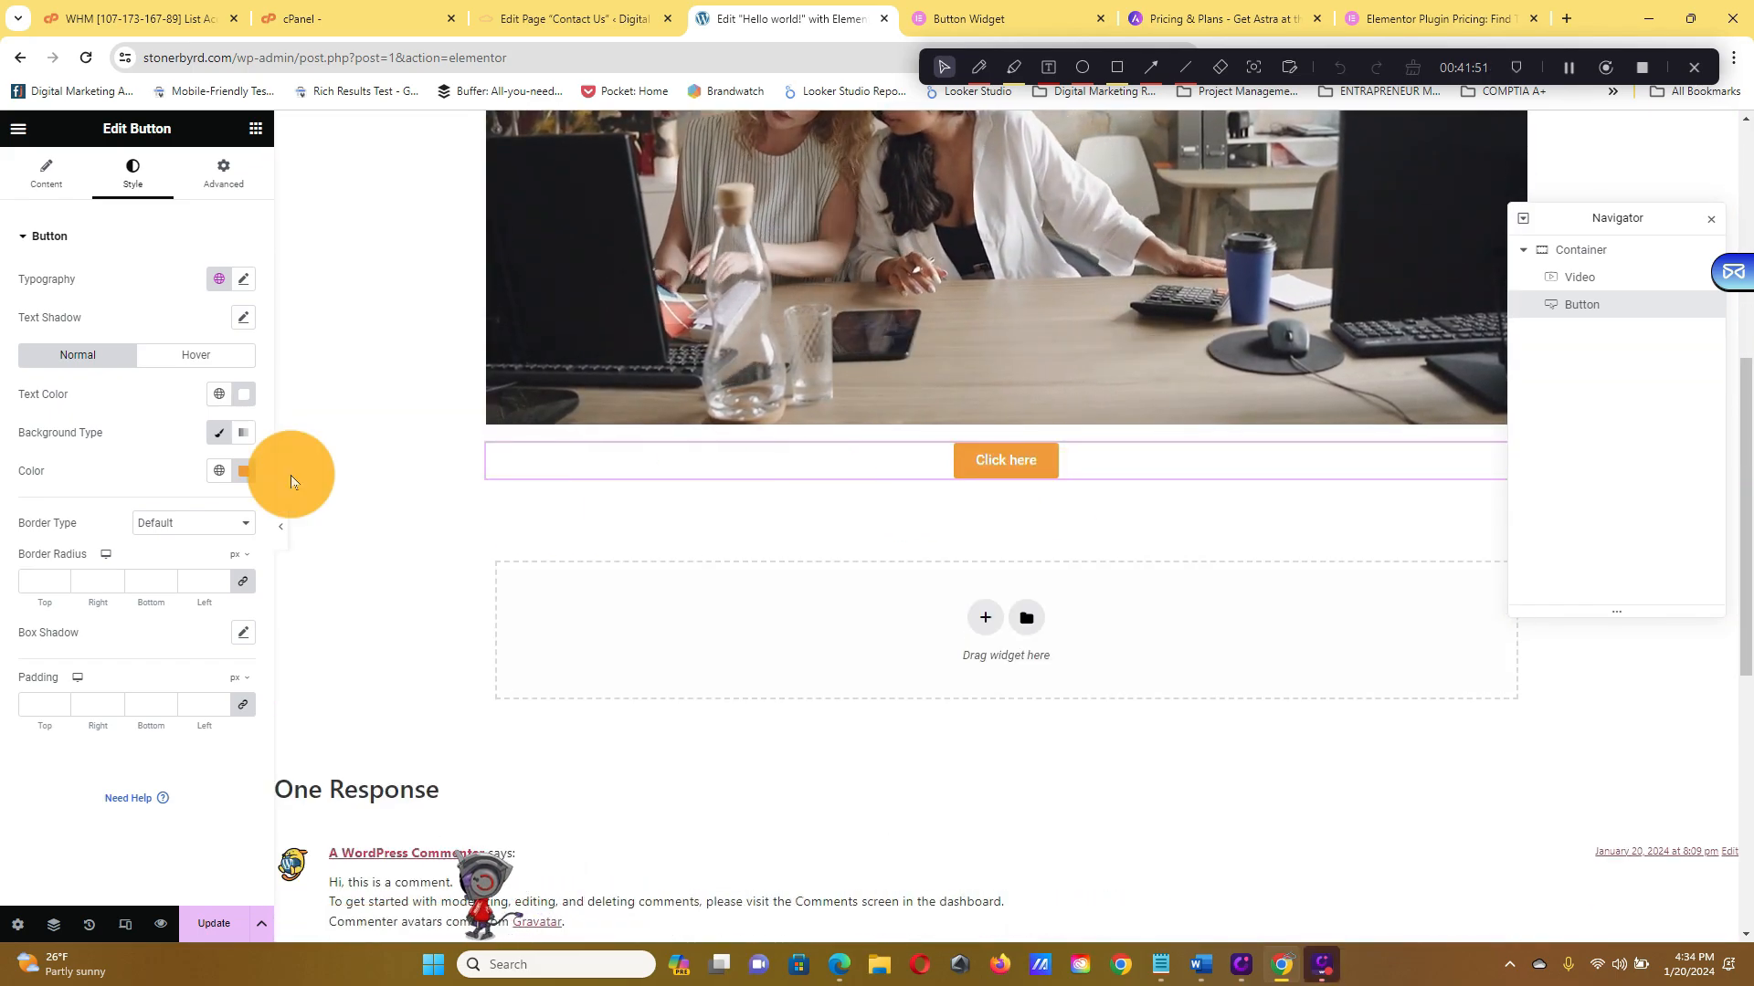
{"action": "left_click", "coordinate": [230, 922]}
{"action": "scroll", "coordinate": [851, 653], "scroll_direction": "down", "scroll_amount": 2}
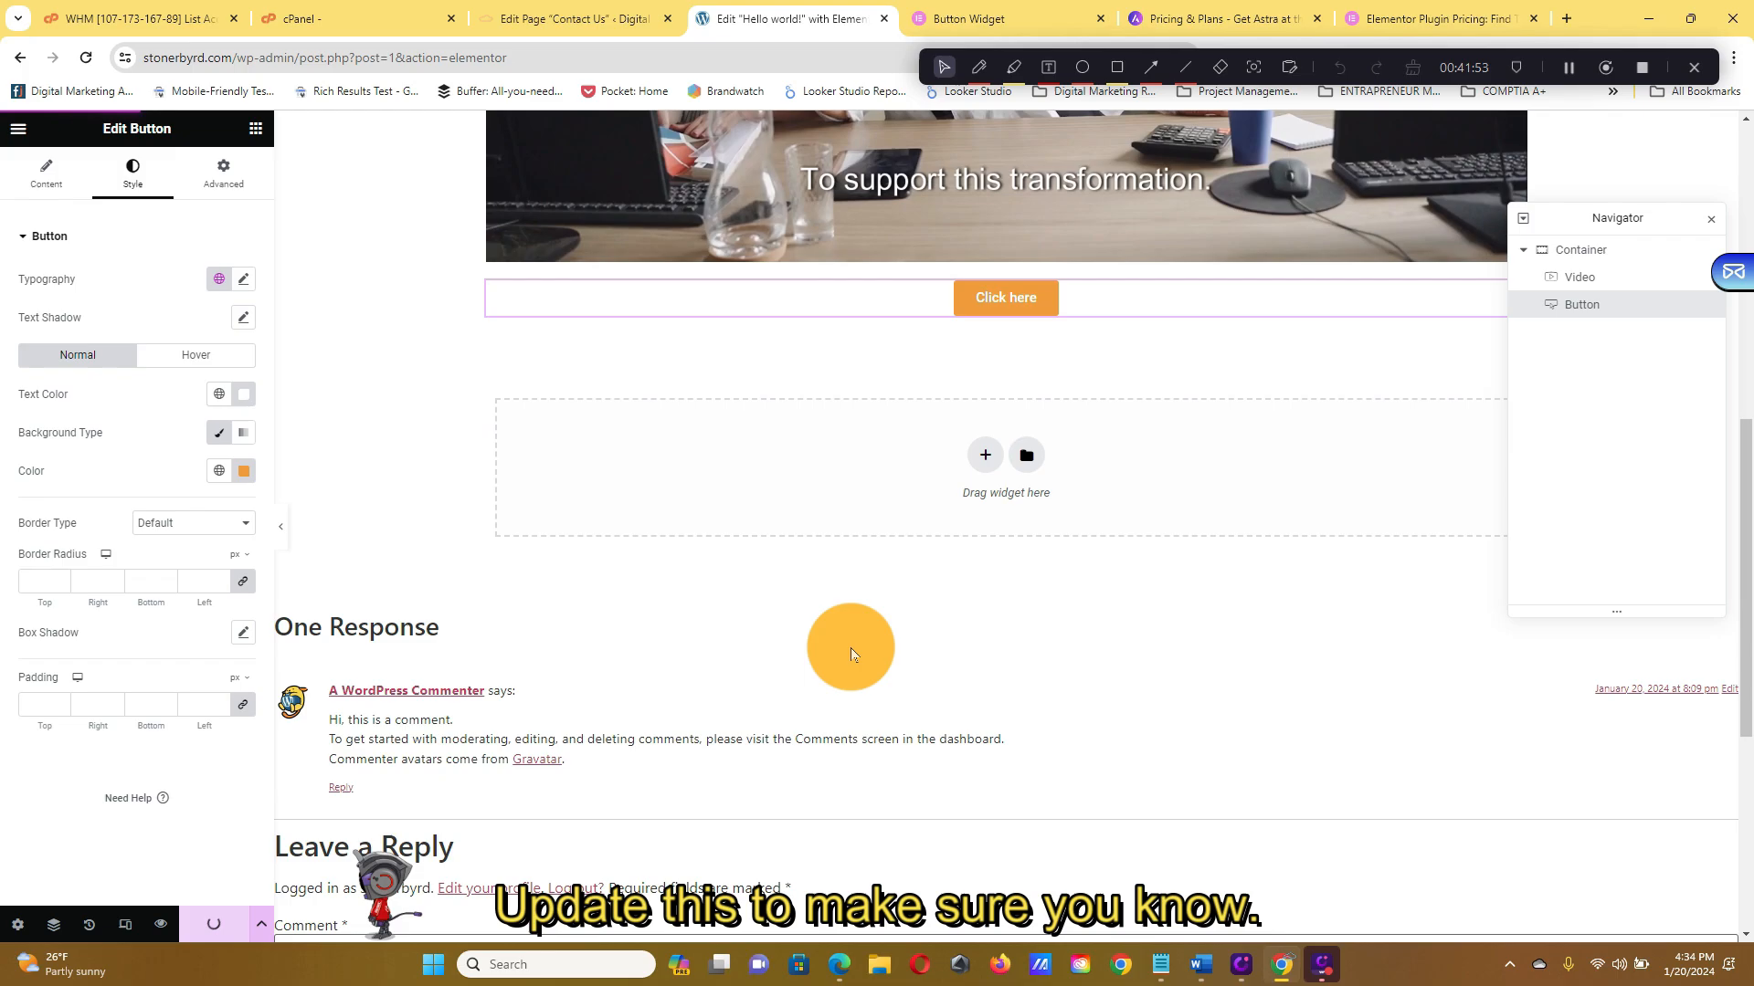
{"action": "scroll", "coordinate": [895, 659], "scroll_direction": "down", "scroll_amount": 2}
{"action": "scroll", "coordinate": [1124, 540], "scroll_direction": "down", "scroll_amount": 4}
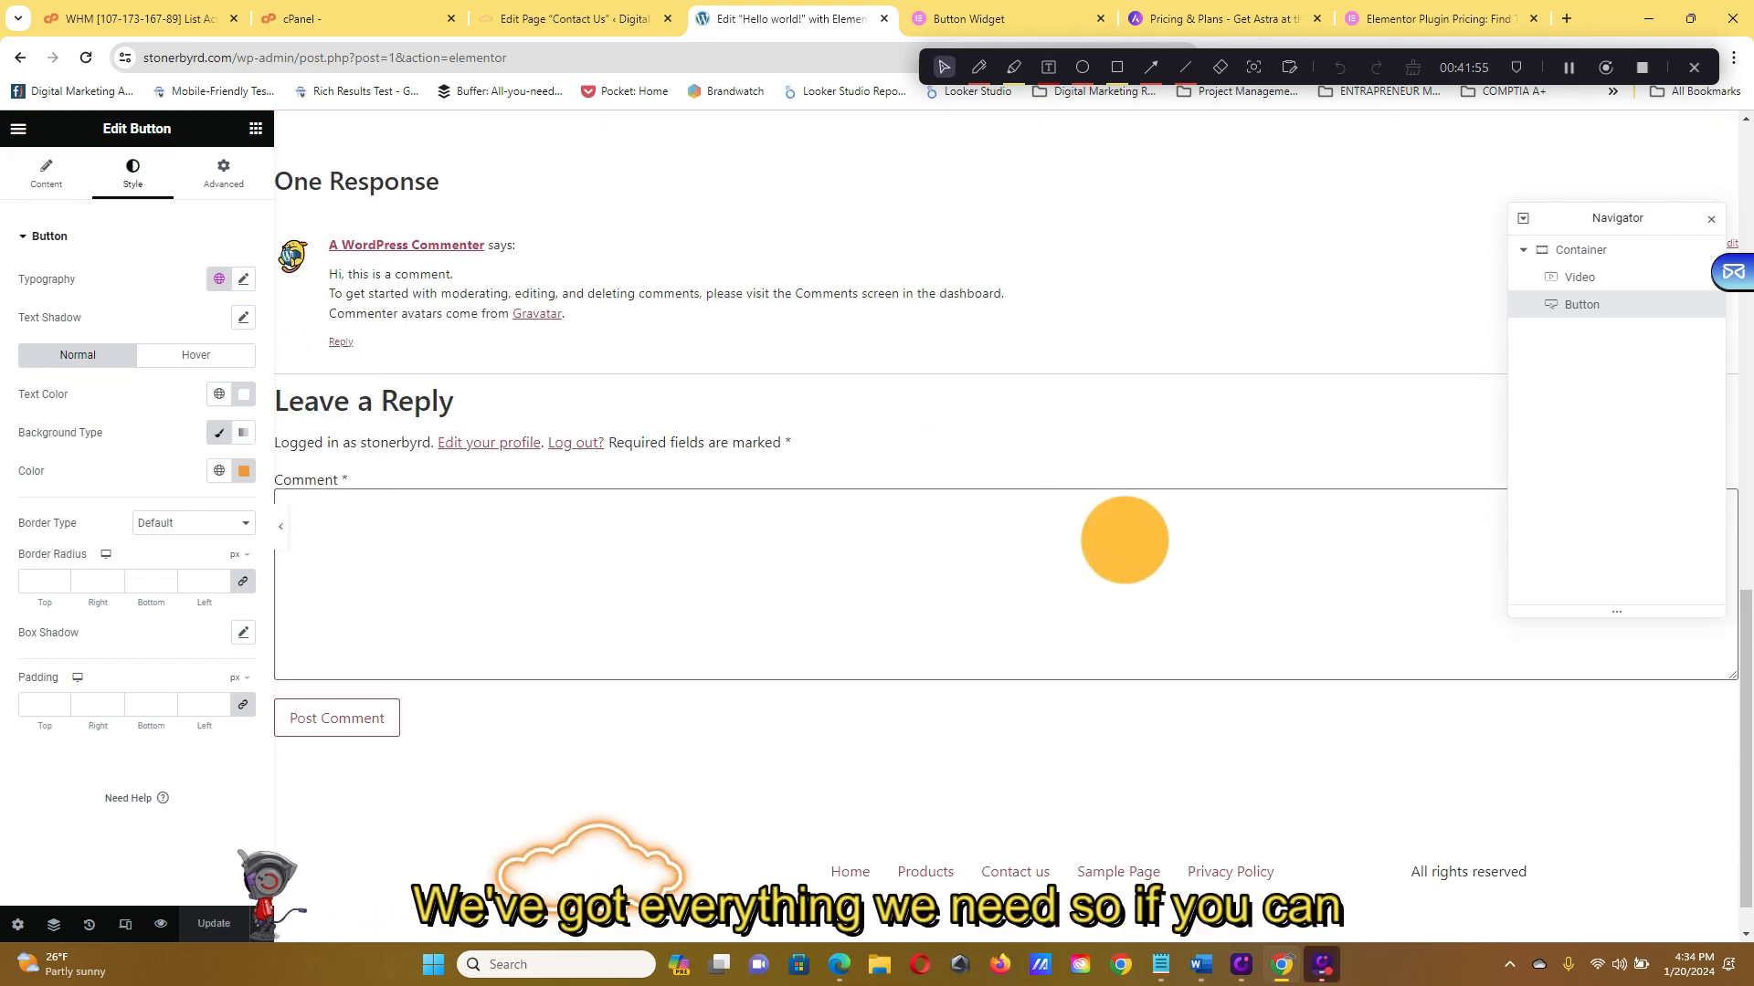
{"action": "scroll", "coordinate": [1124, 539], "scroll_direction": "up", "scroll_amount": 8}
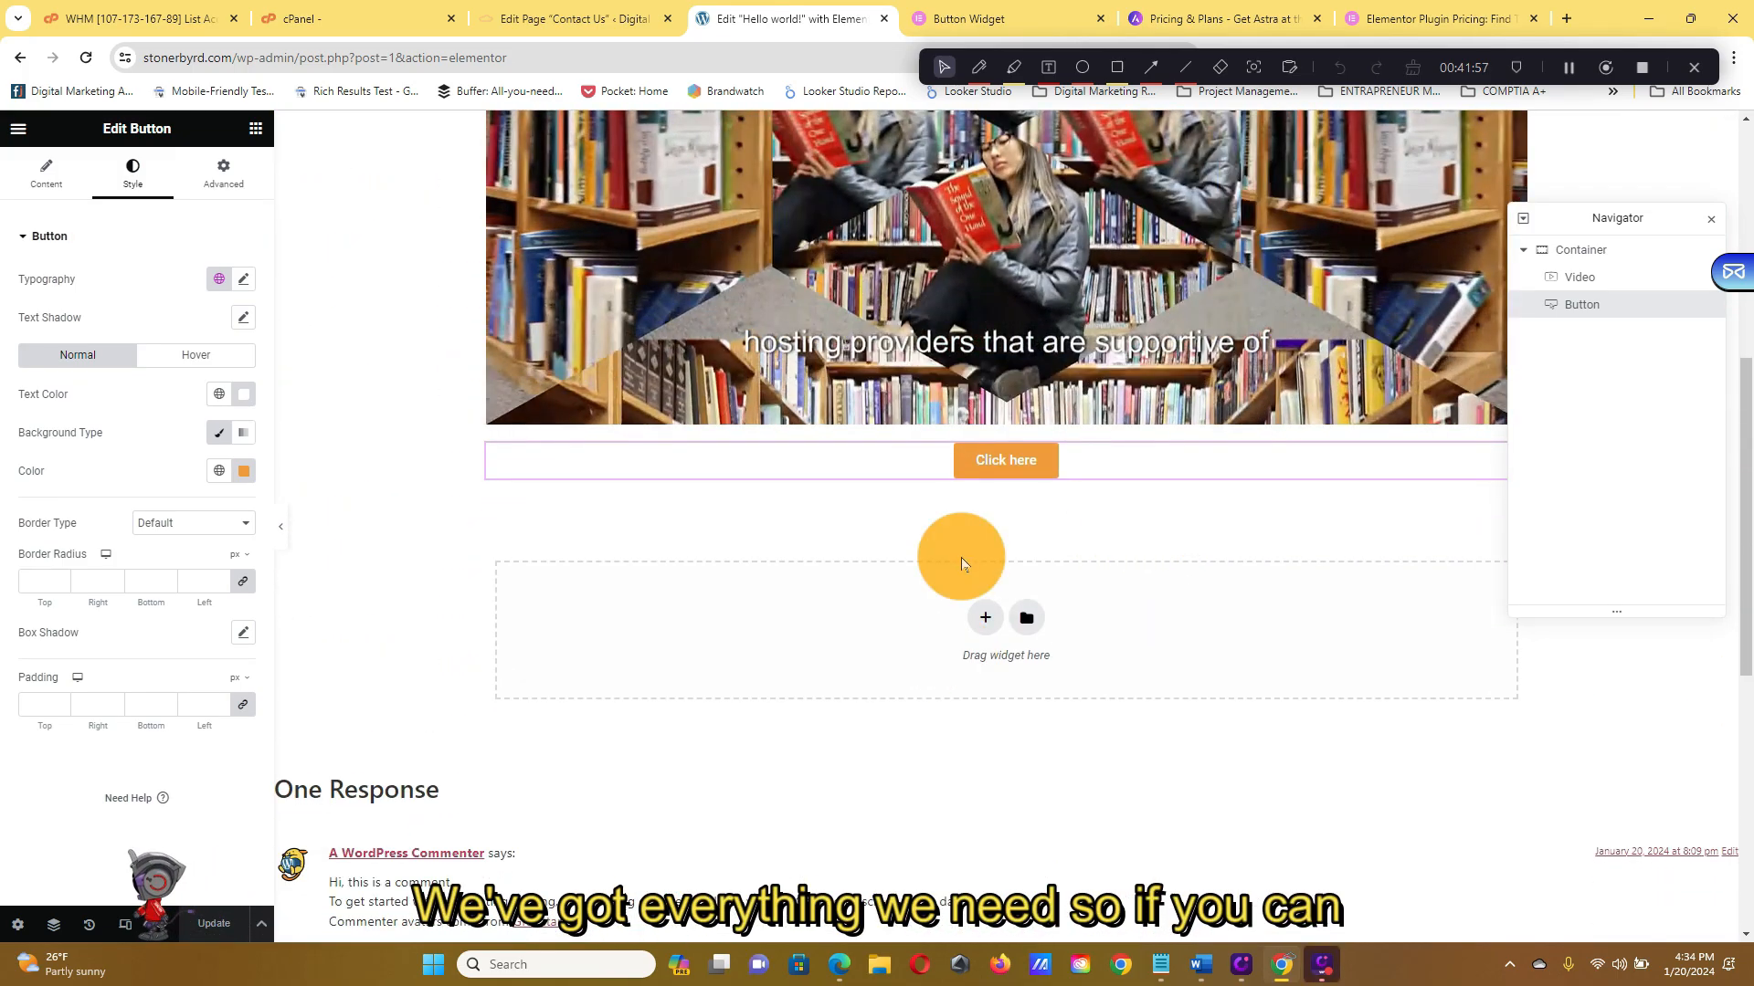
{"action": "scroll", "coordinate": [961, 563], "scroll_direction": "down", "scroll_amount": 3}
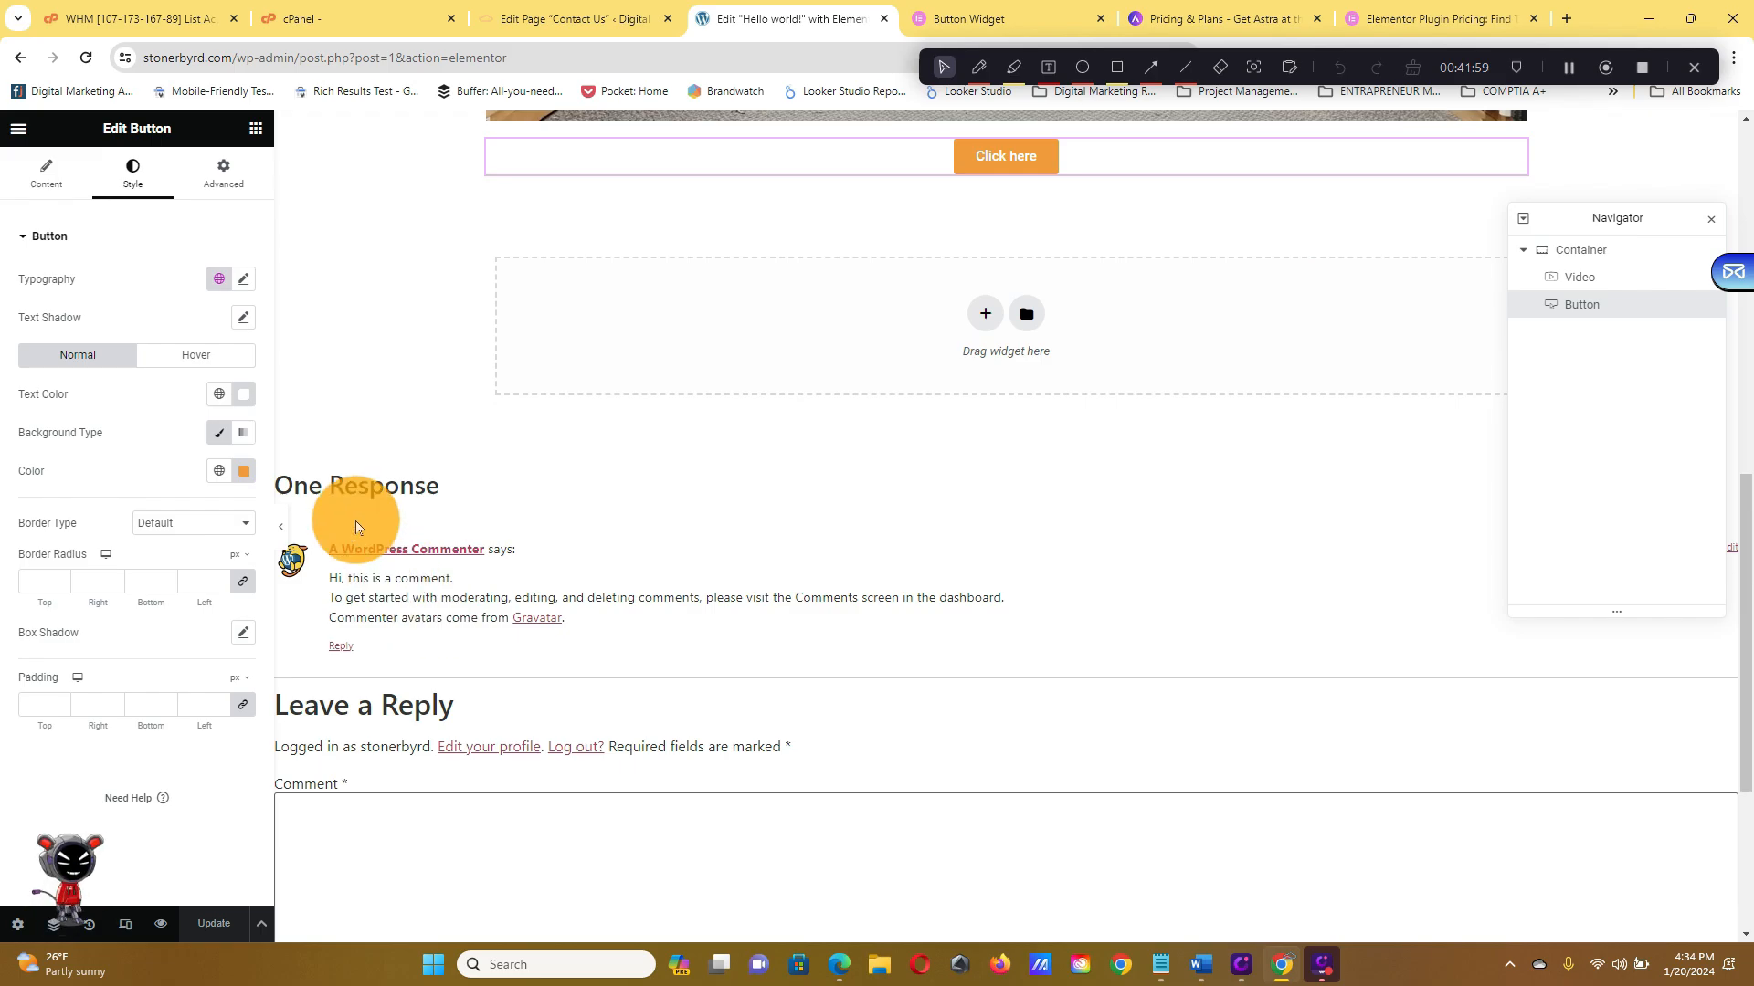
{"action": "scroll", "coordinate": [447, 776], "scroll_direction": "down", "scroll_amount": 3}
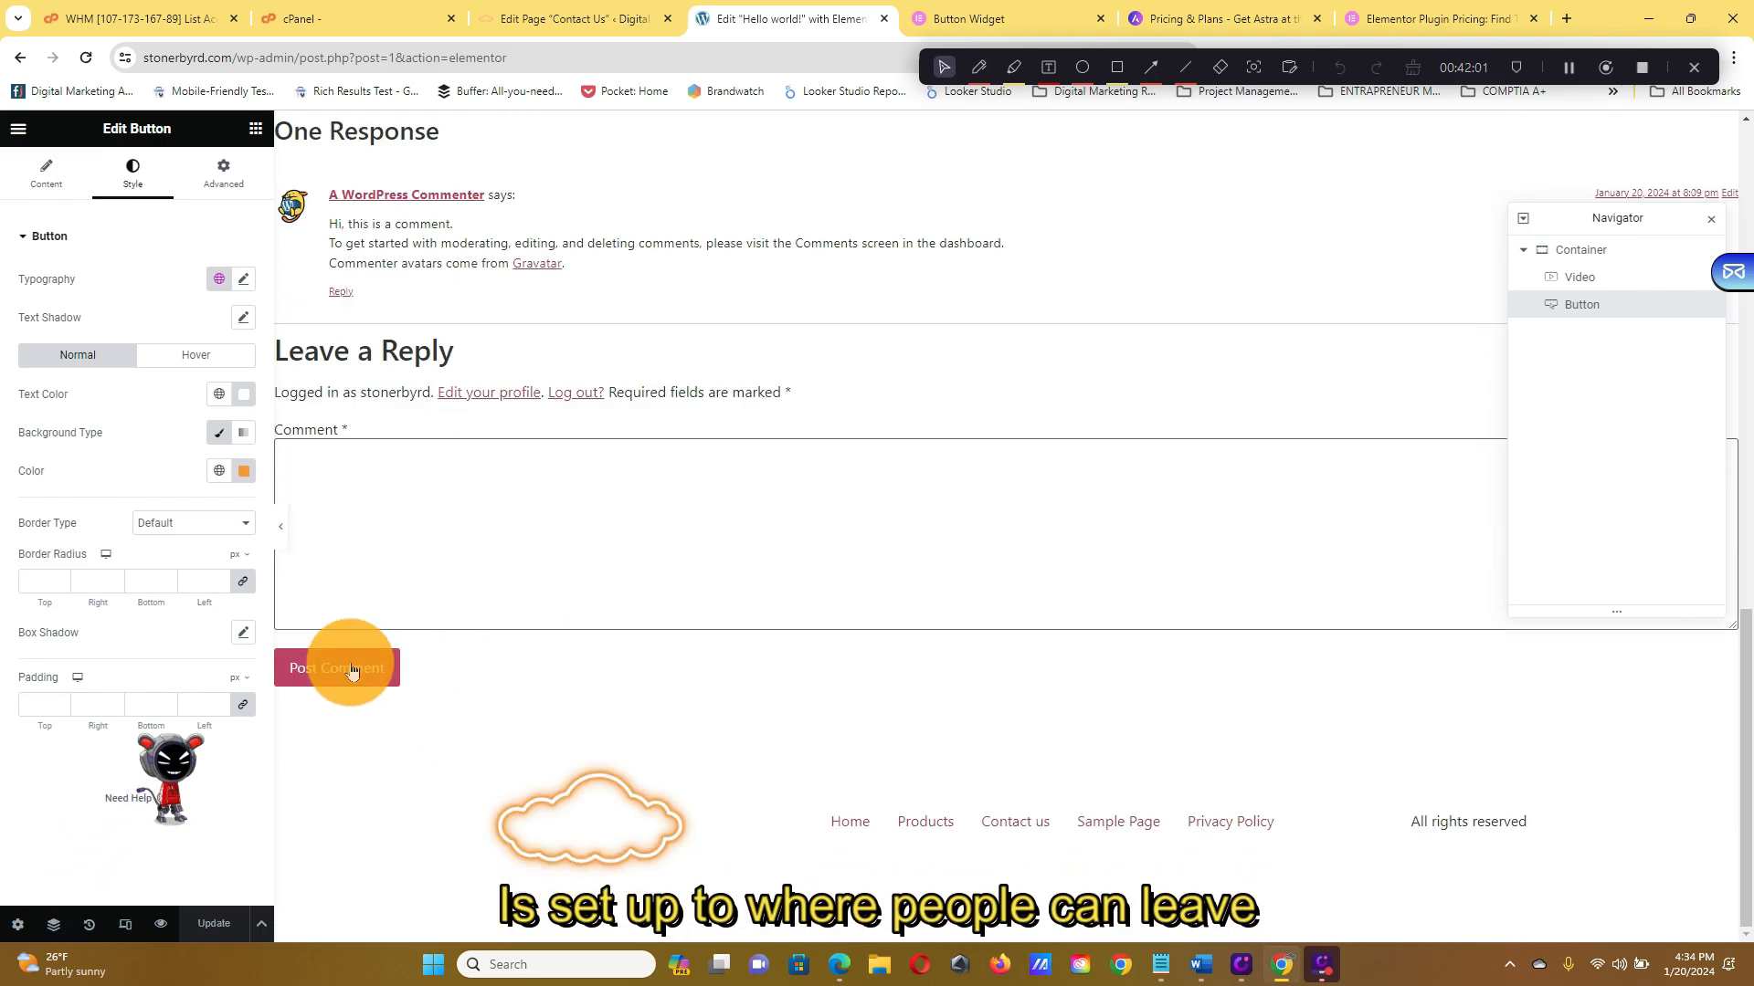
{"action": "scroll", "coordinate": [327, 422], "scroll_direction": "up", "scroll_amount": 5}
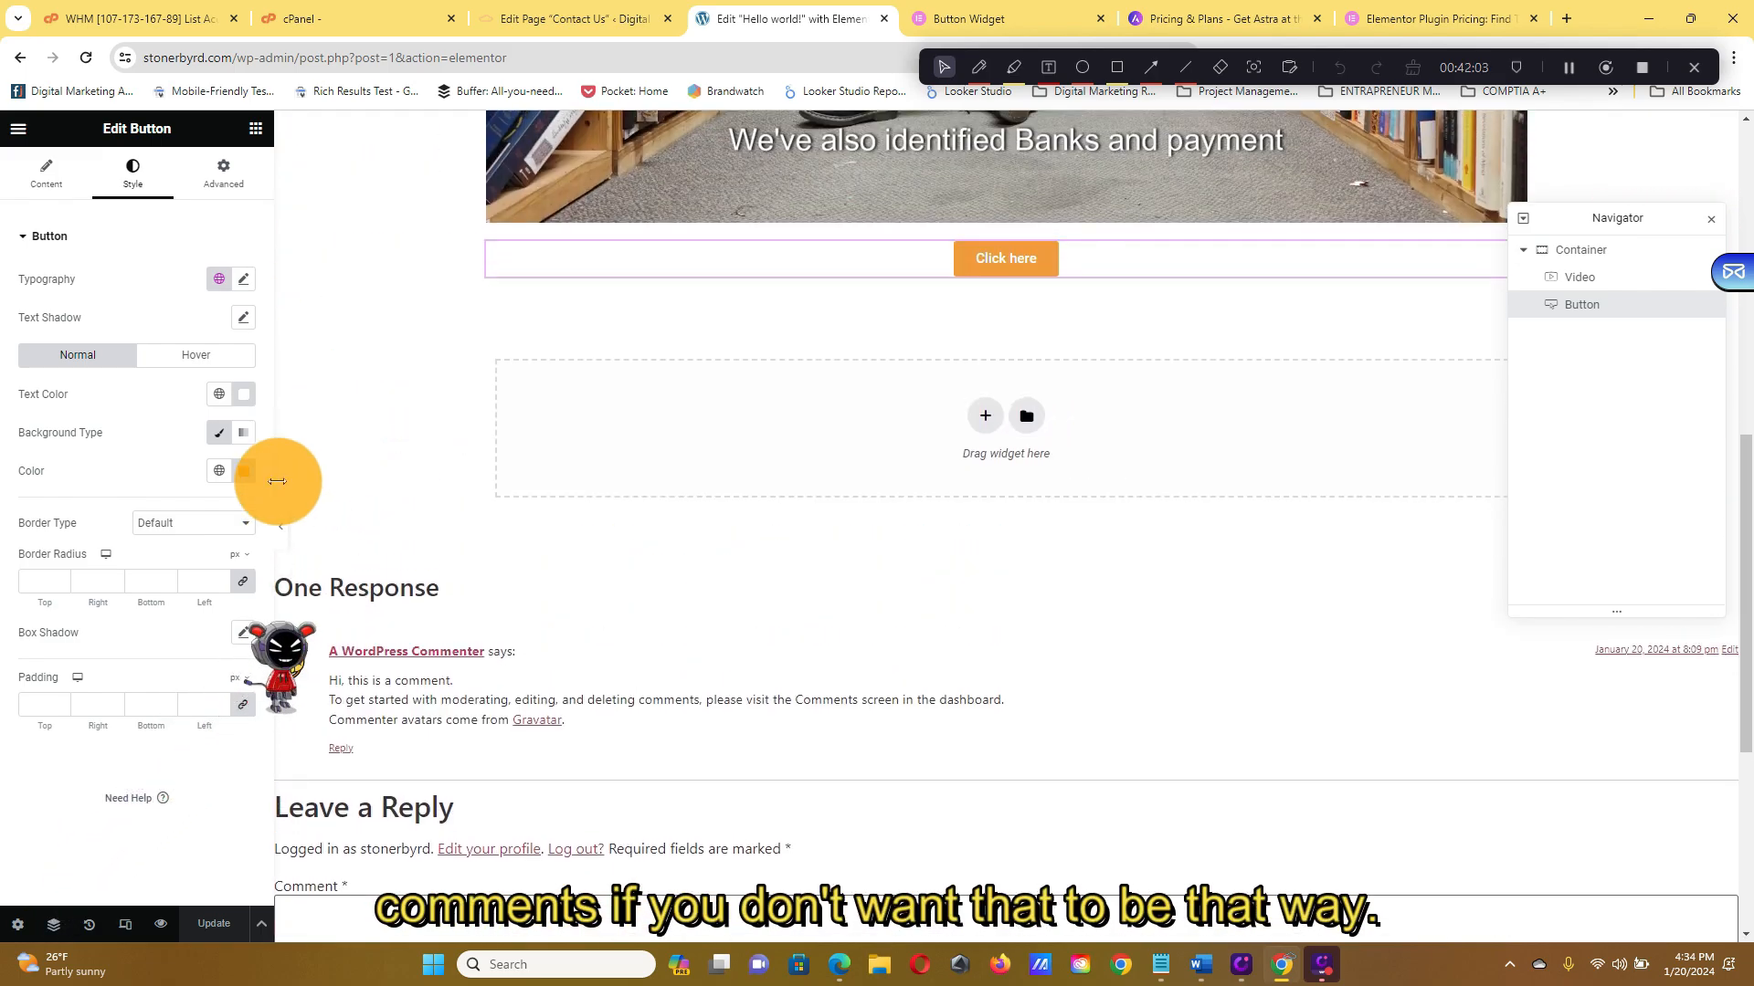
{"action": "scroll", "coordinate": [508, 574], "scroll_direction": "up", "scroll_amount": 9}
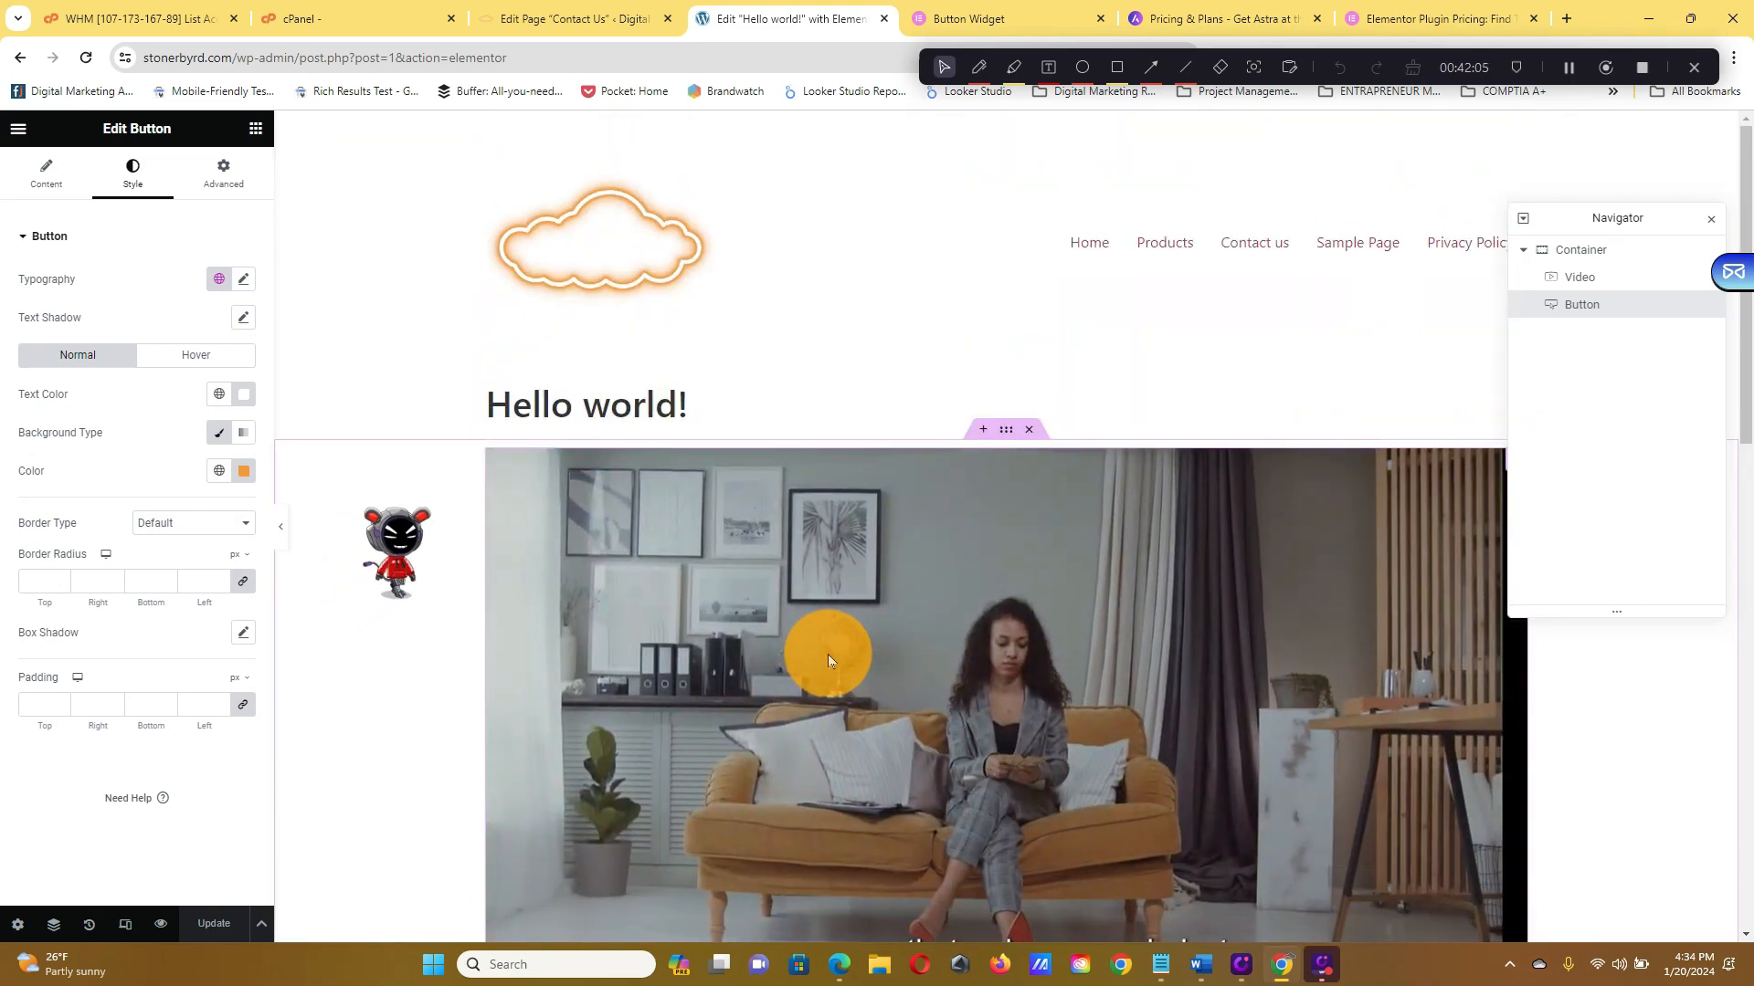
Exit Elementor to the post editor, untick Allow comments under Discussion, and Update
{"action": "left_click", "coordinate": [18, 128]}
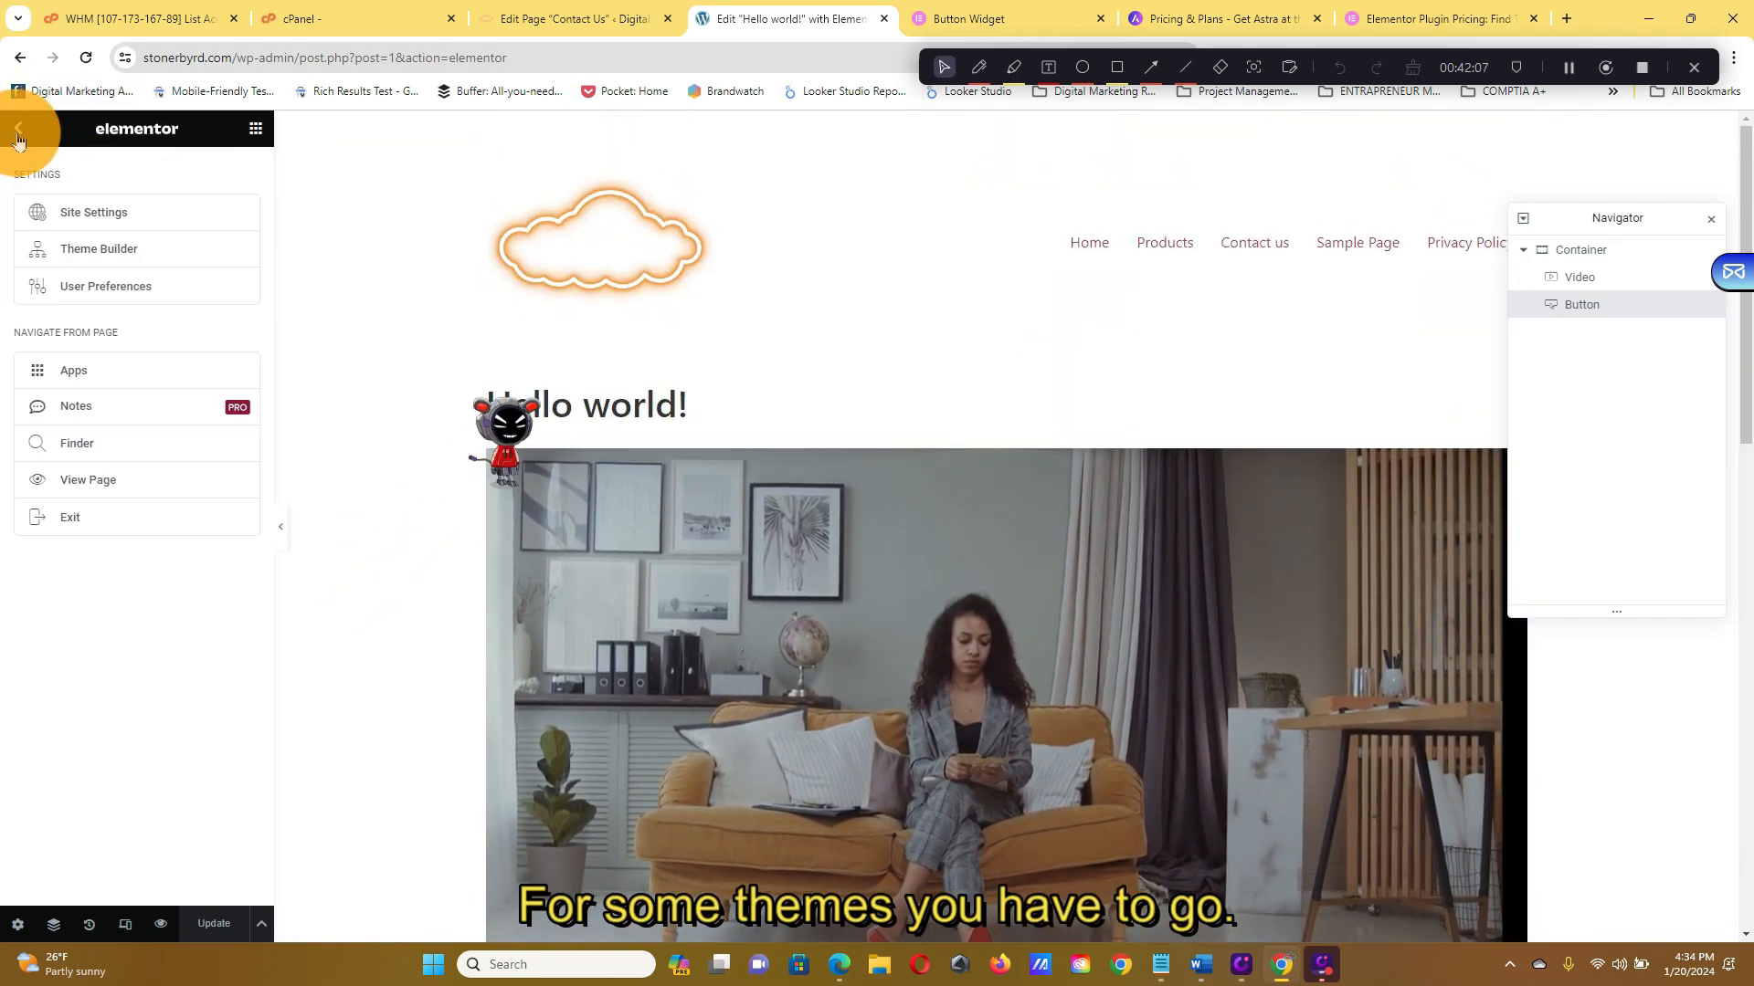
{"action": "left_click", "coordinate": [180, 517]}
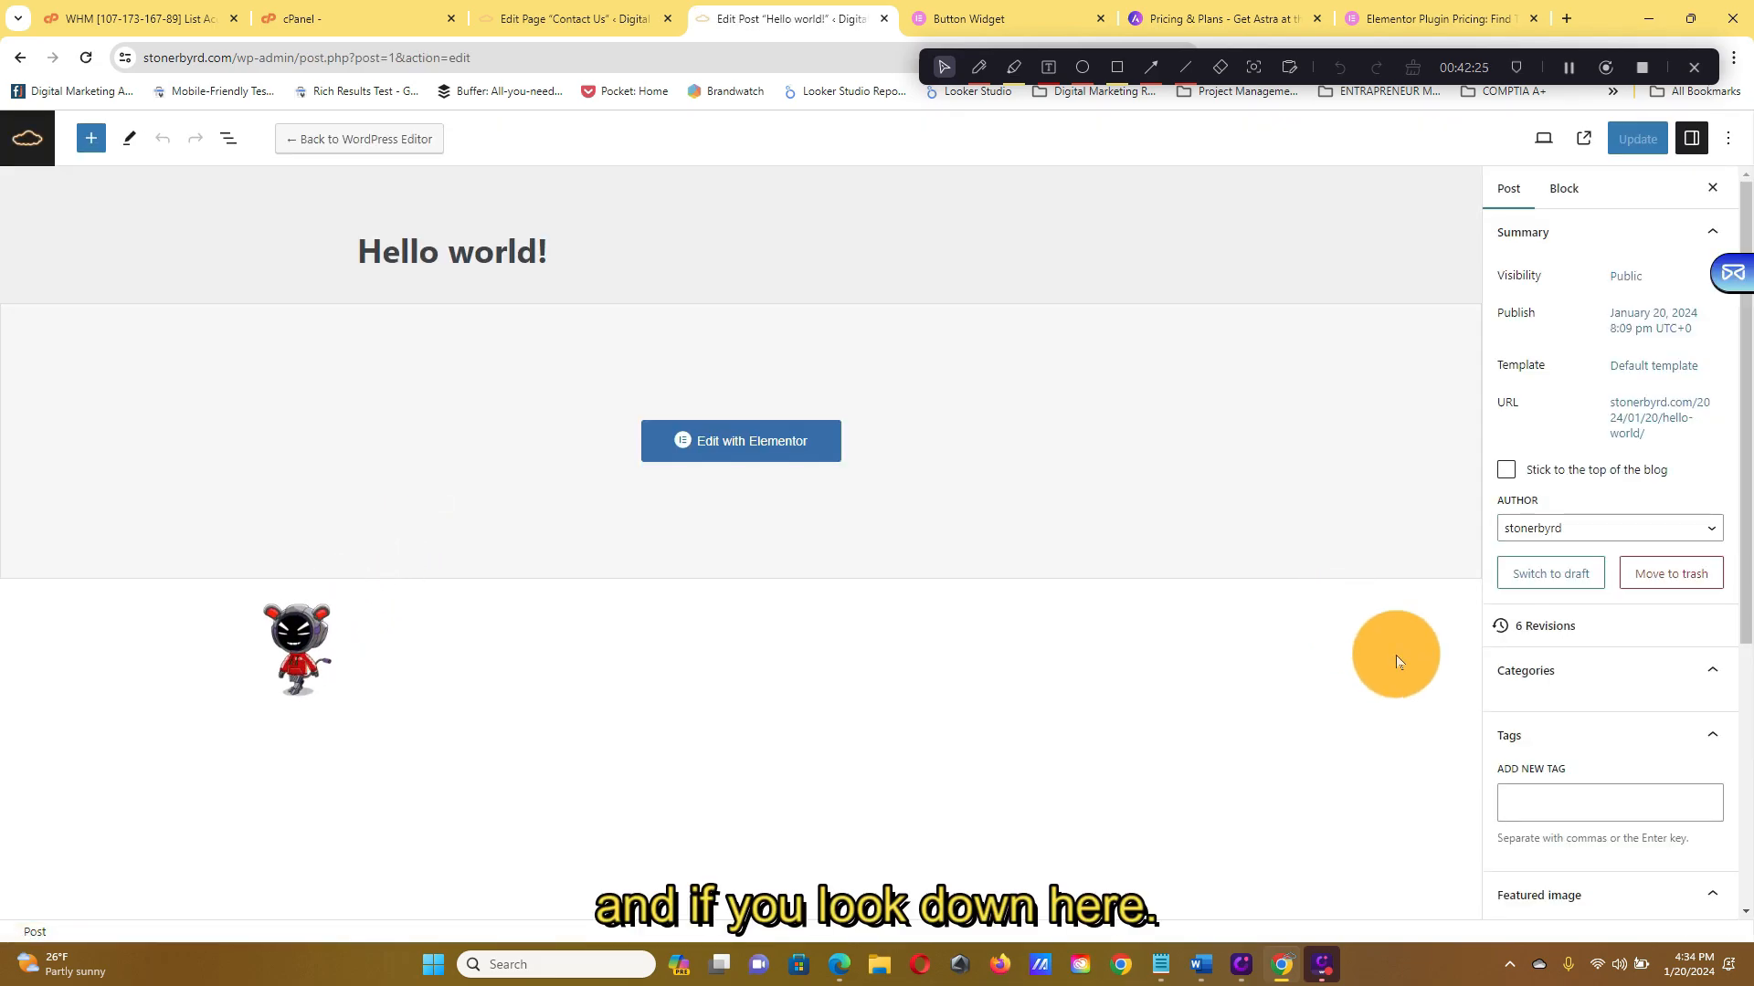
{"action": "scroll", "coordinate": [1683, 588], "scroll_direction": "down", "scroll_amount": 5}
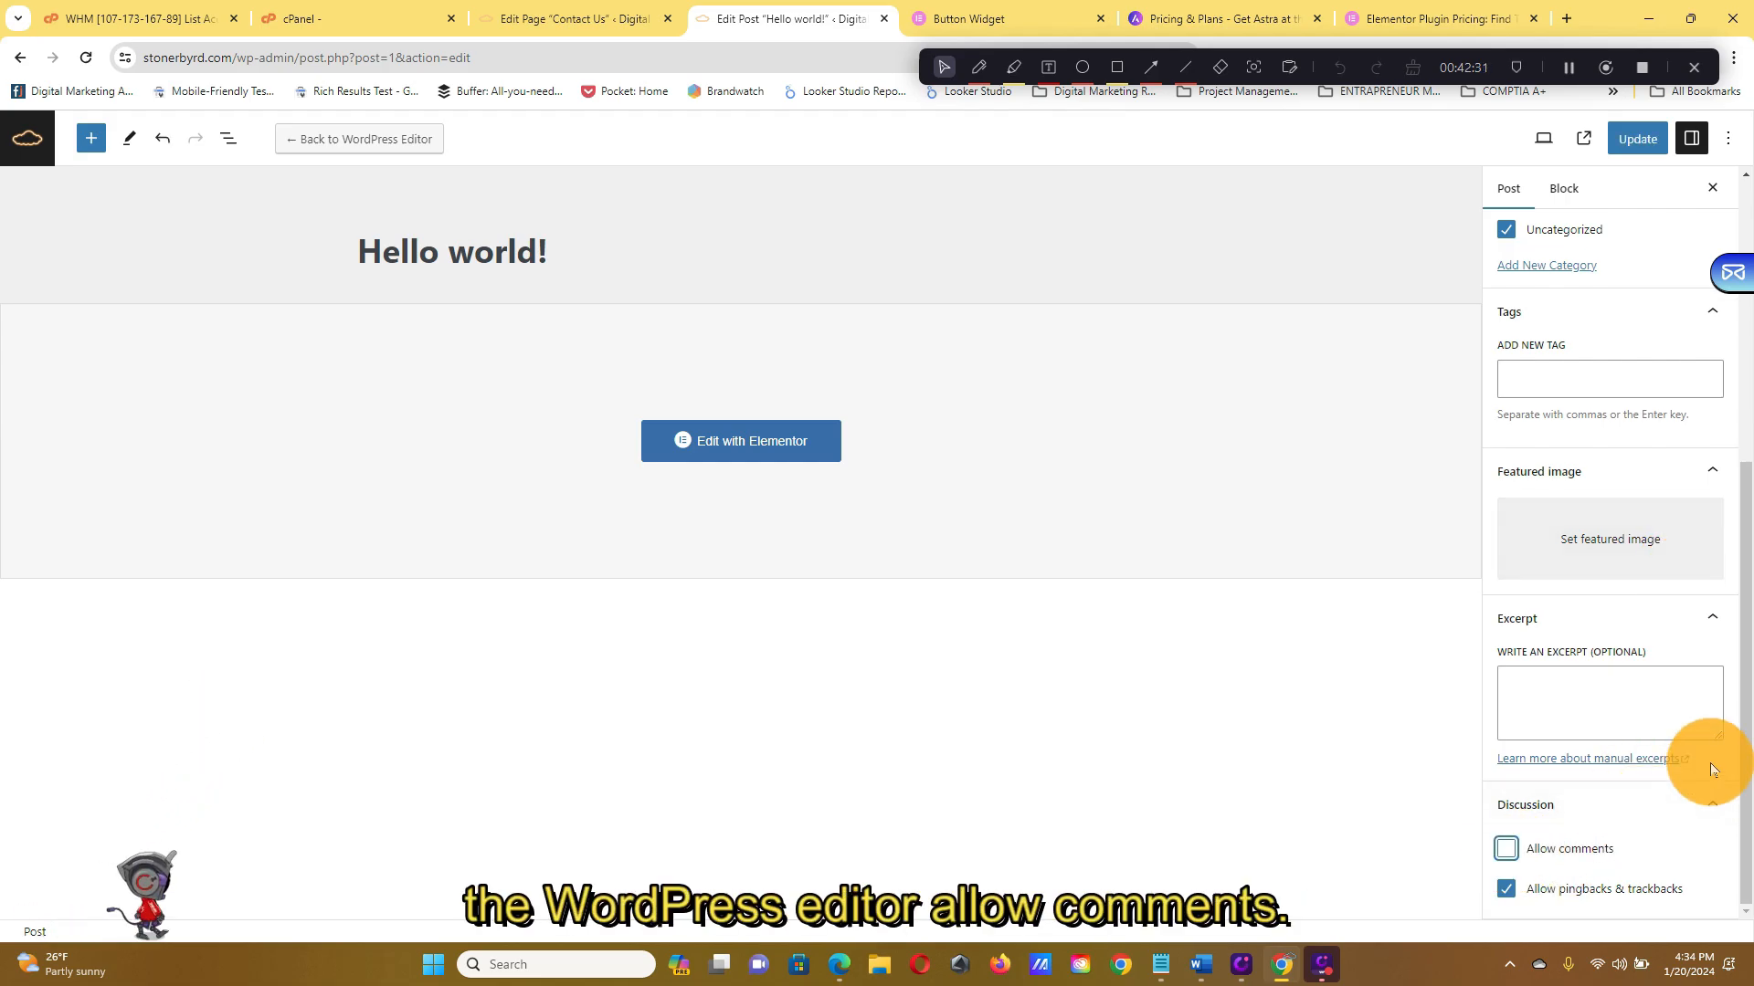
{"action": "left_click", "coordinate": [1658, 153]}
{"action": "scroll", "coordinate": [1676, 251], "scroll_direction": "up", "scroll_amount": 2}
{"action": "scroll", "coordinate": [1695, 404], "scroll_direction": "up", "scroll_amount": 4}
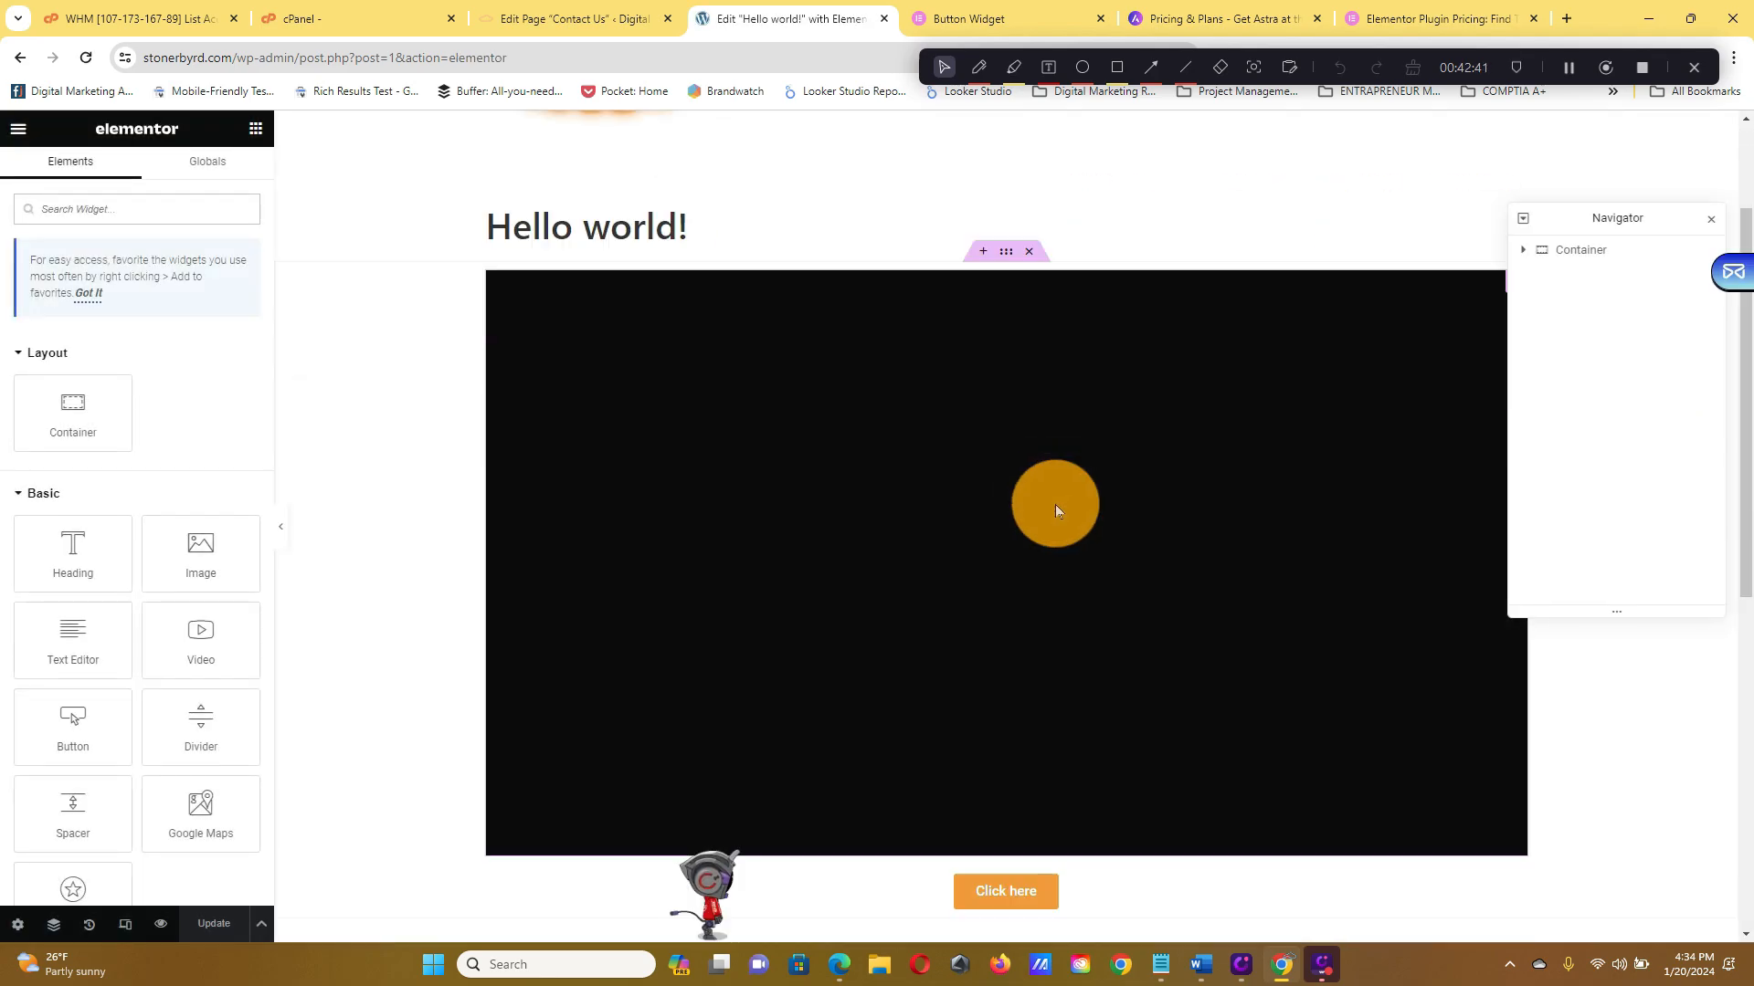
{"action": "scroll", "coordinate": [1055, 504], "scroll_direction": "down", "scroll_amount": 8}
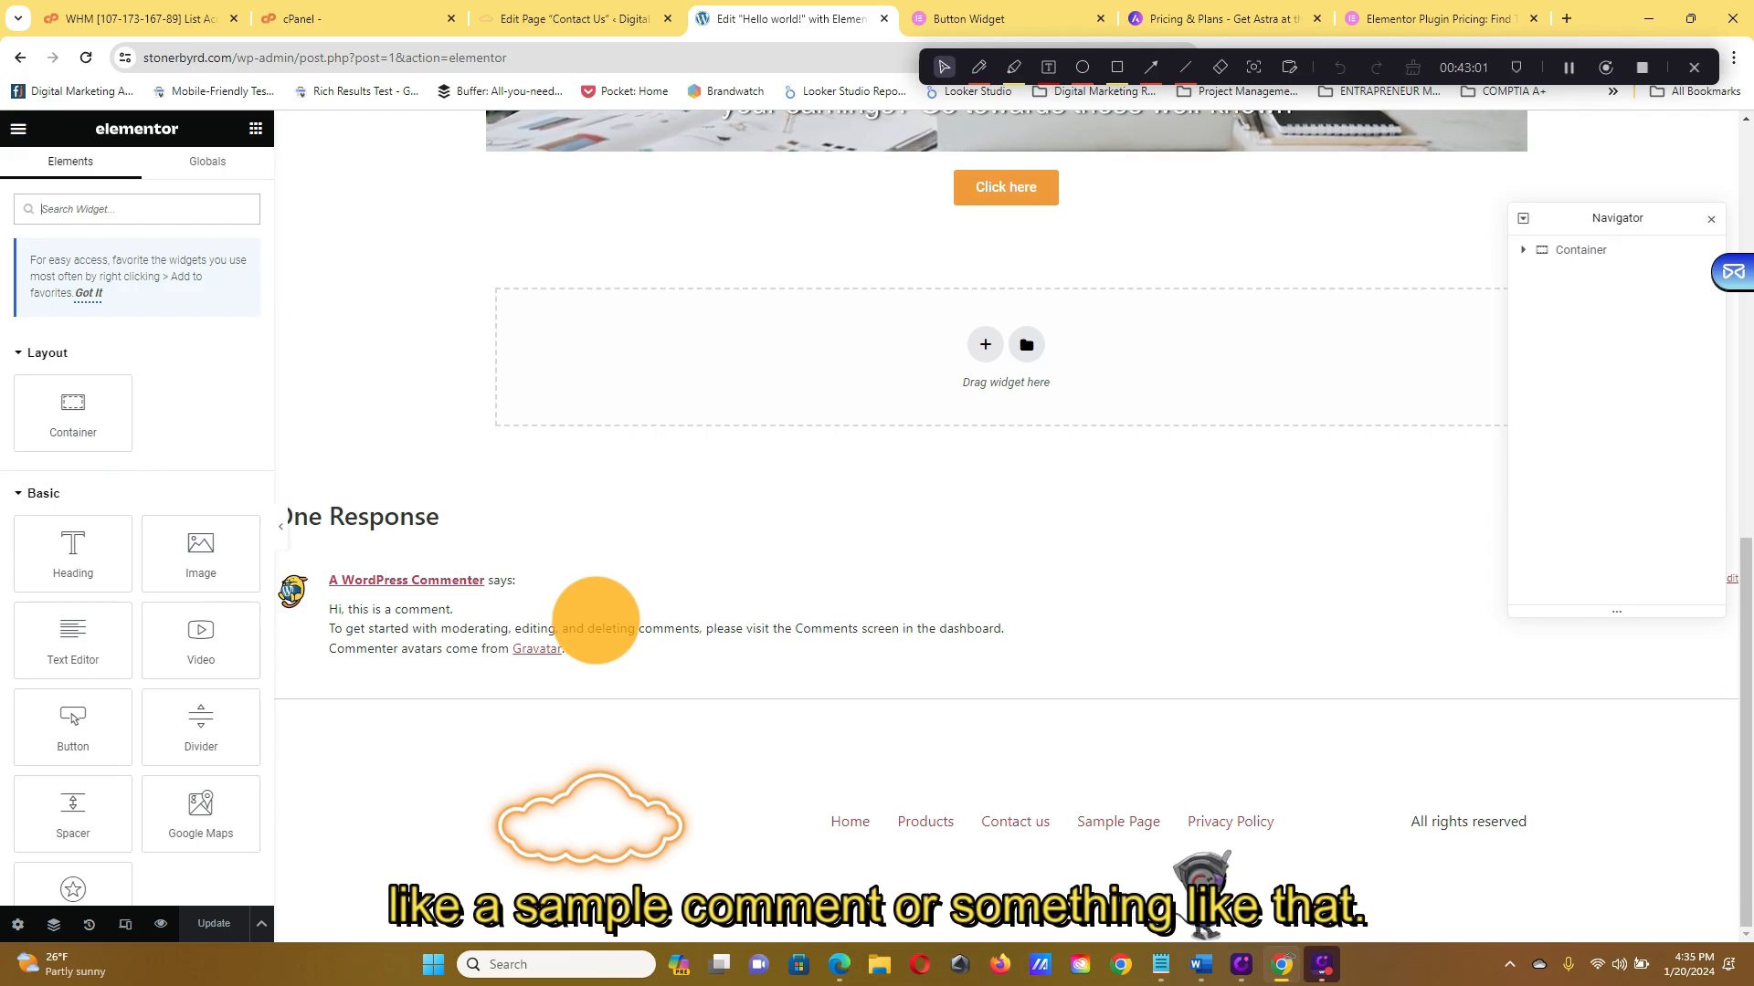
{"action": "scroll", "coordinate": [593, 621], "scroll_direction": "up", "scroll_amount": 10}
{"action": "scroll", "coordinate": [639, 630], "scroll_direction": "down", "scroll_amount": 10}
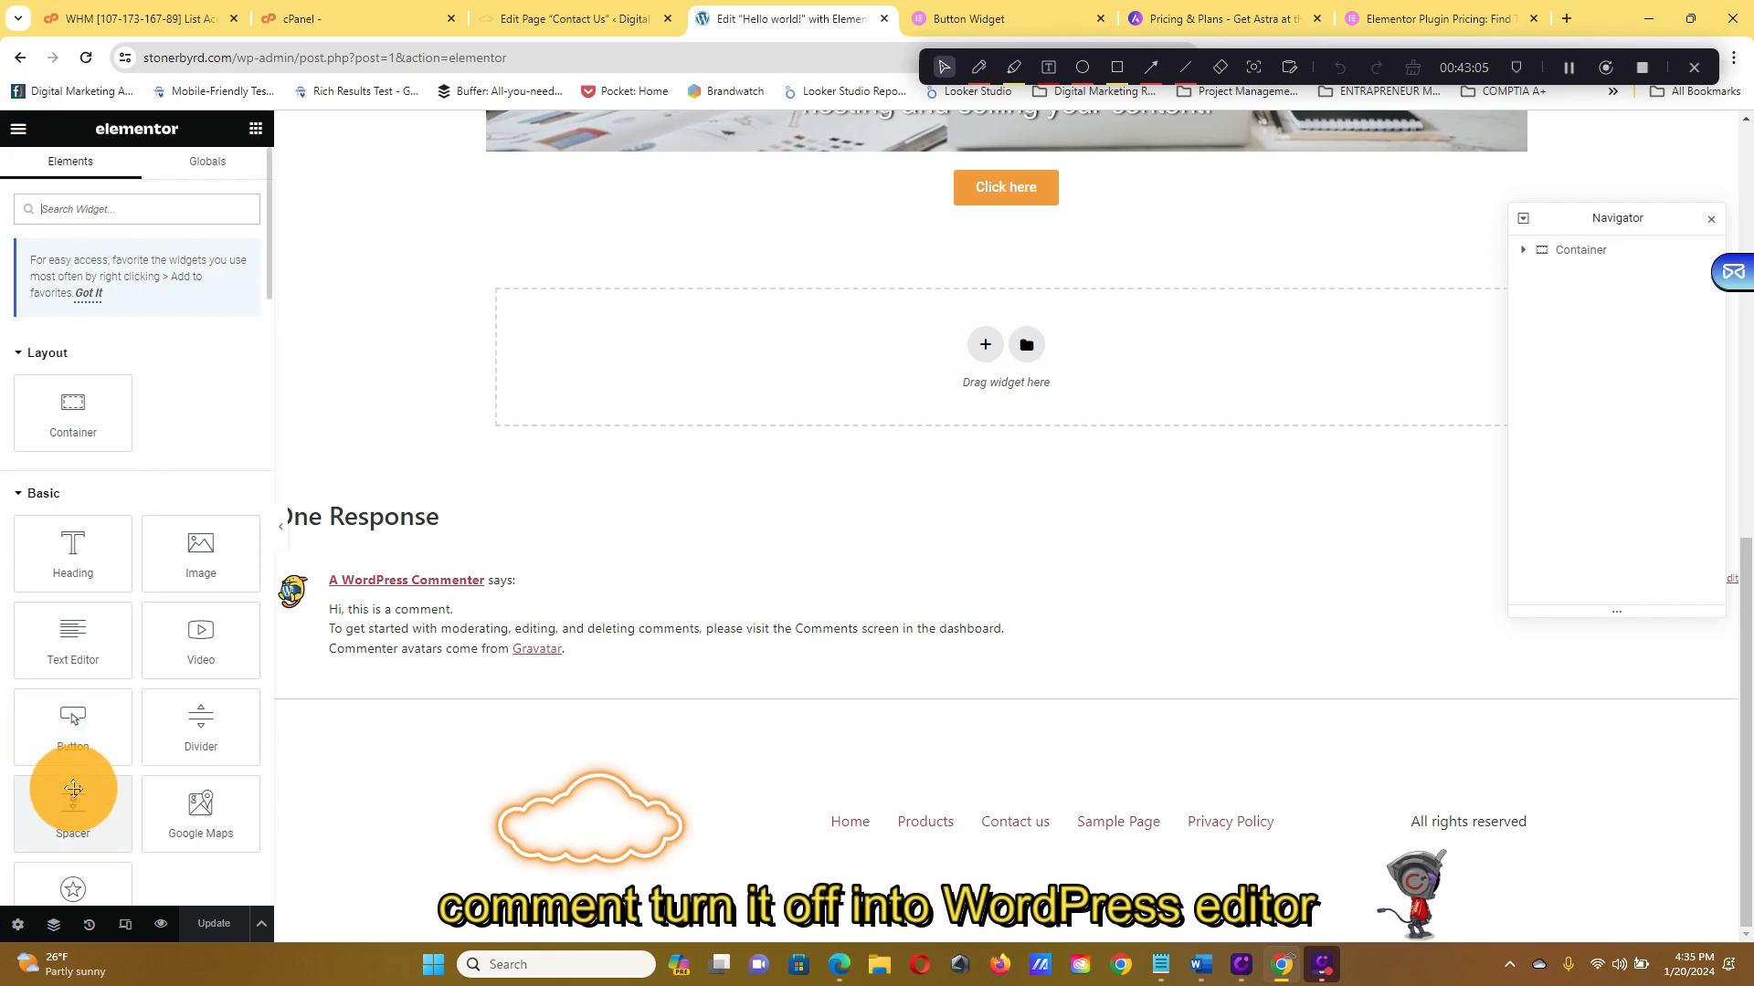
{"action": "scroll", "coordinate": [979, 594], "scroll_direction": "up", "scroll_amount": 10}
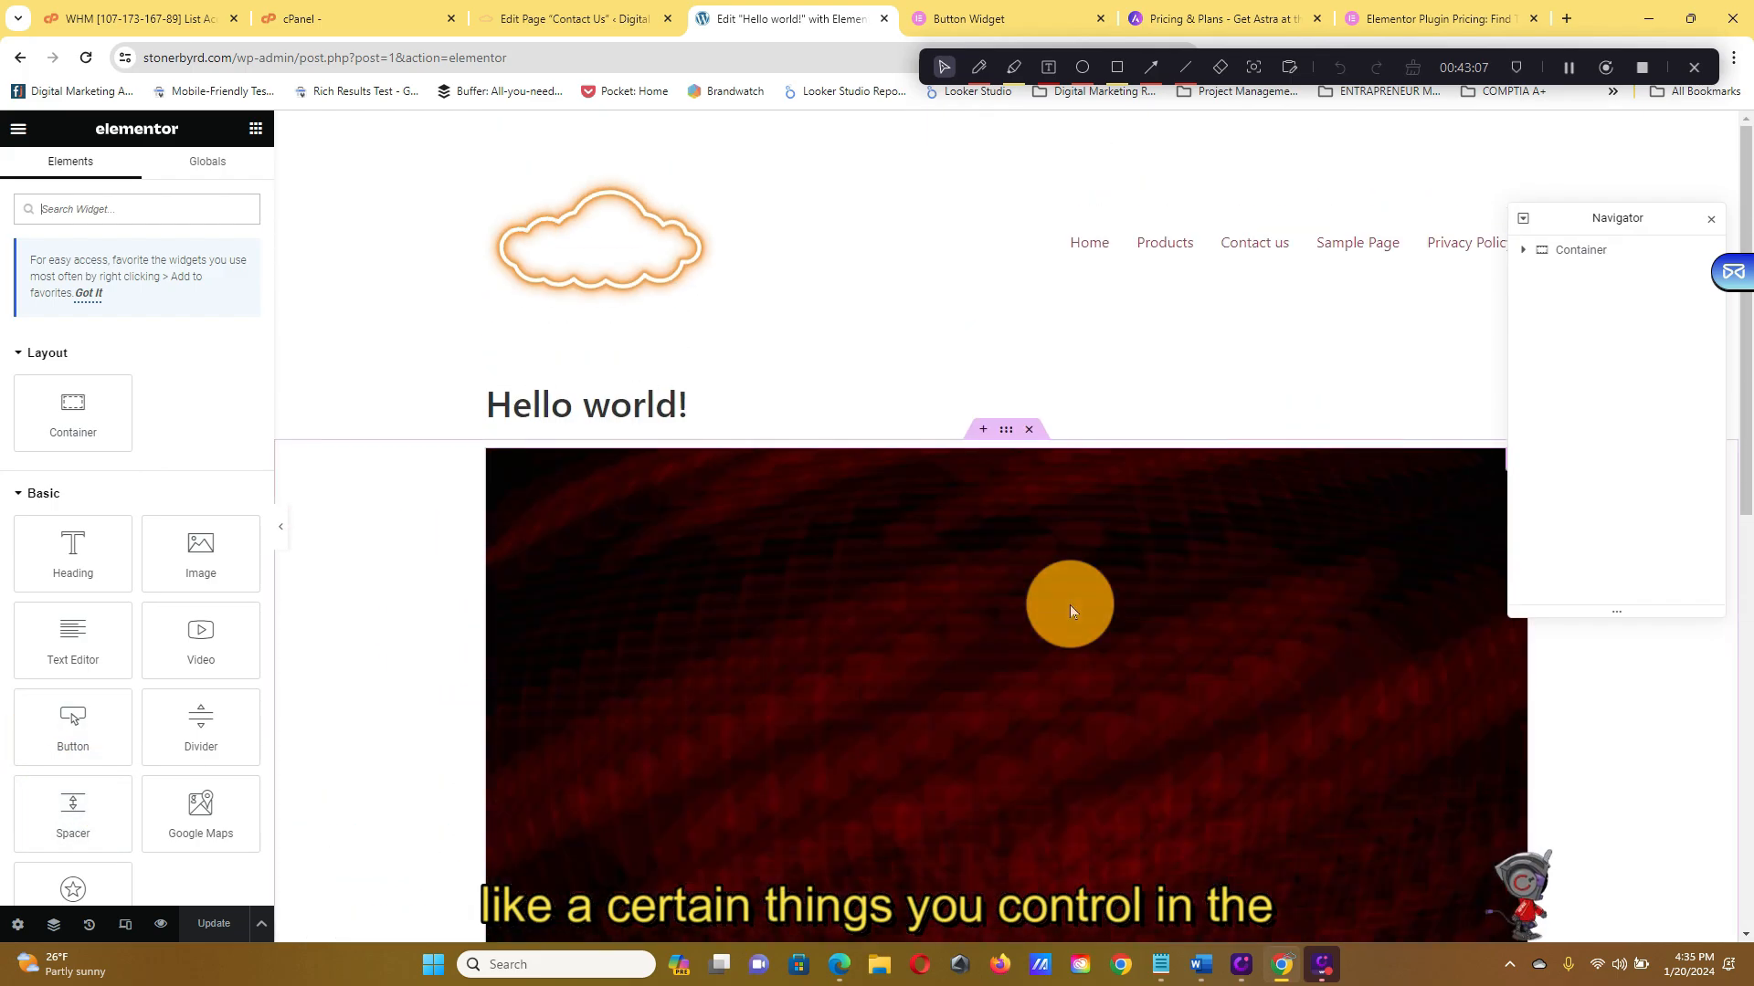
{"action": "scroll", "coordinate": [1045, 570], "scroll_direction": "down", "scroll_amount": 6}
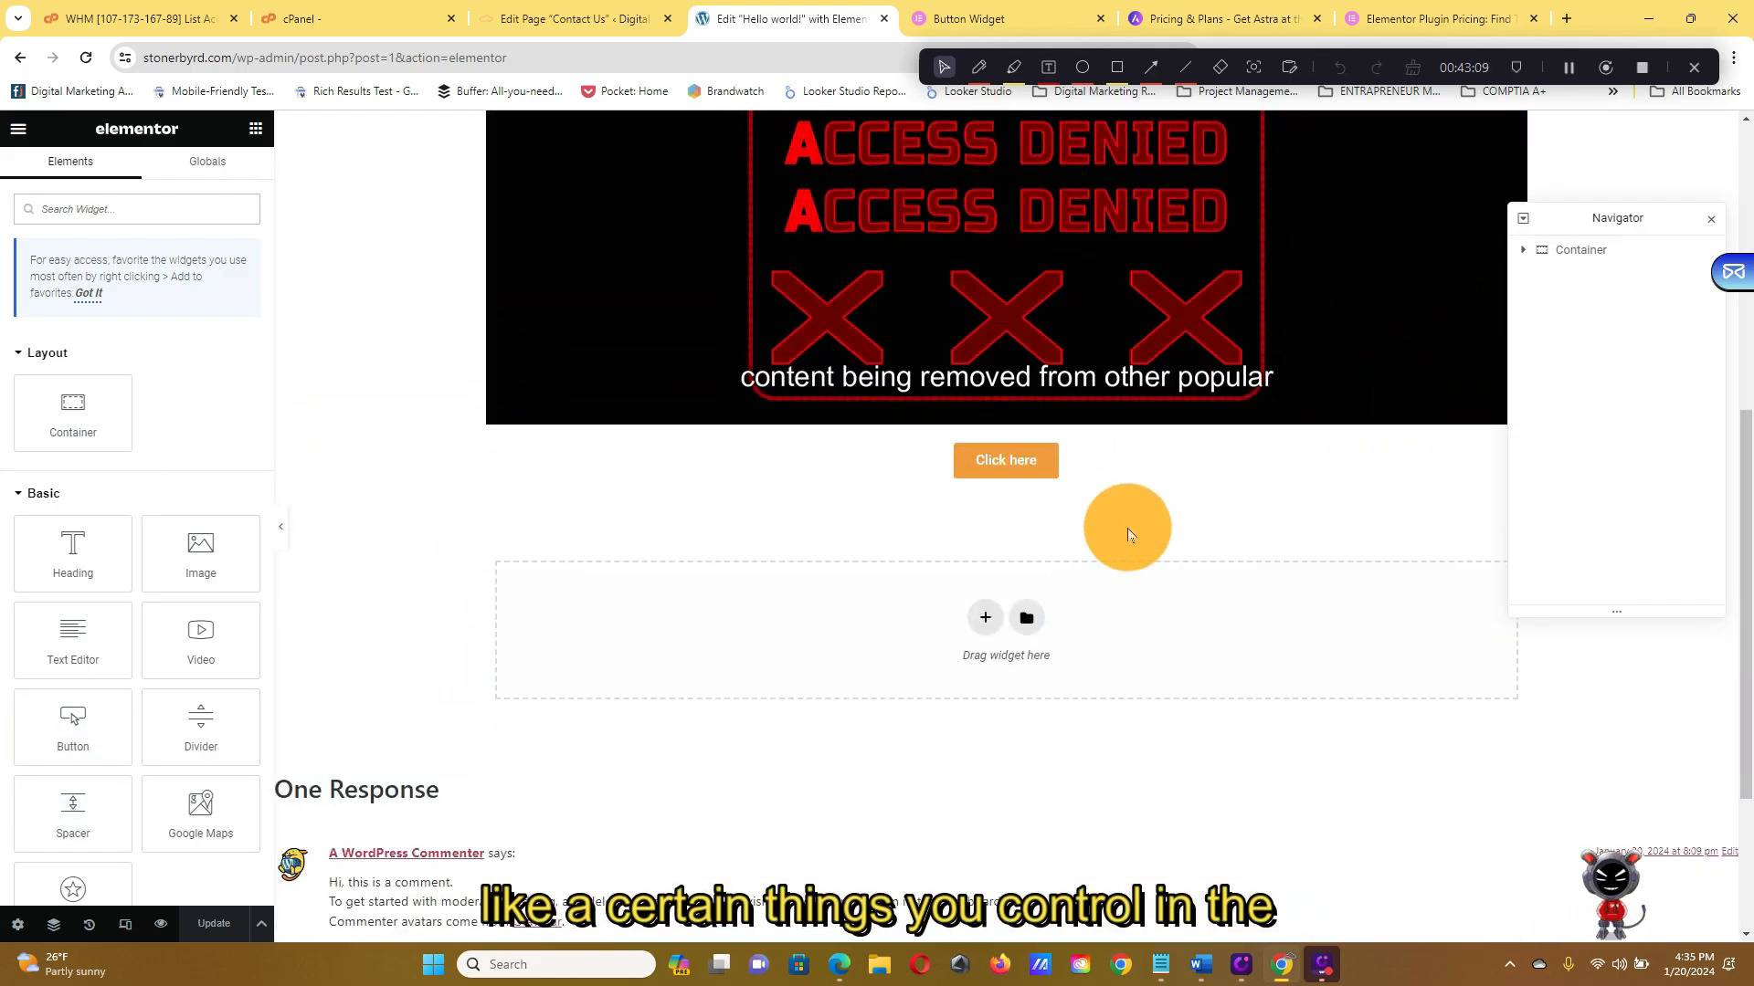
{"action": "scroll", "coordinate": [1175, 514], "scroll_direction": "up", "scroll_amount": 6}
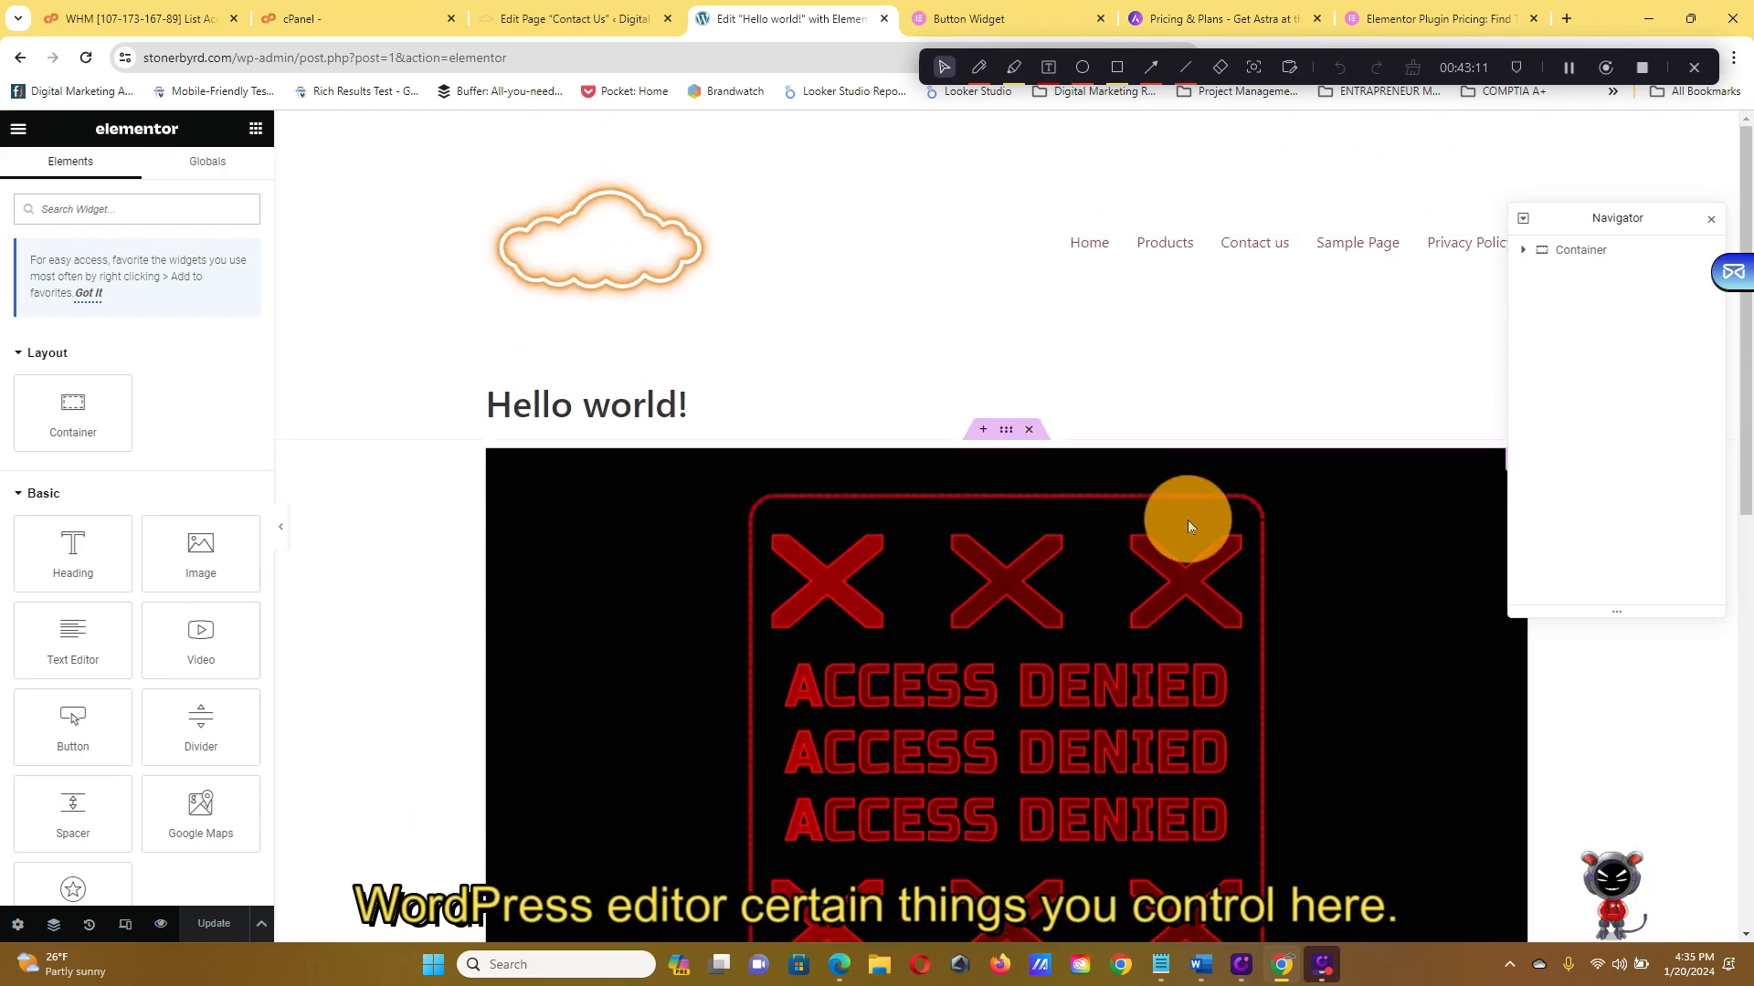
{"action": "scroll", "coordinate": [1188, 519], "scroll_direction": "down", "scroll_amount": 5}
{"action": "scroll", "coordinate": [1102, 639], "scroll_direction": "down", "scroll_amount": 3}
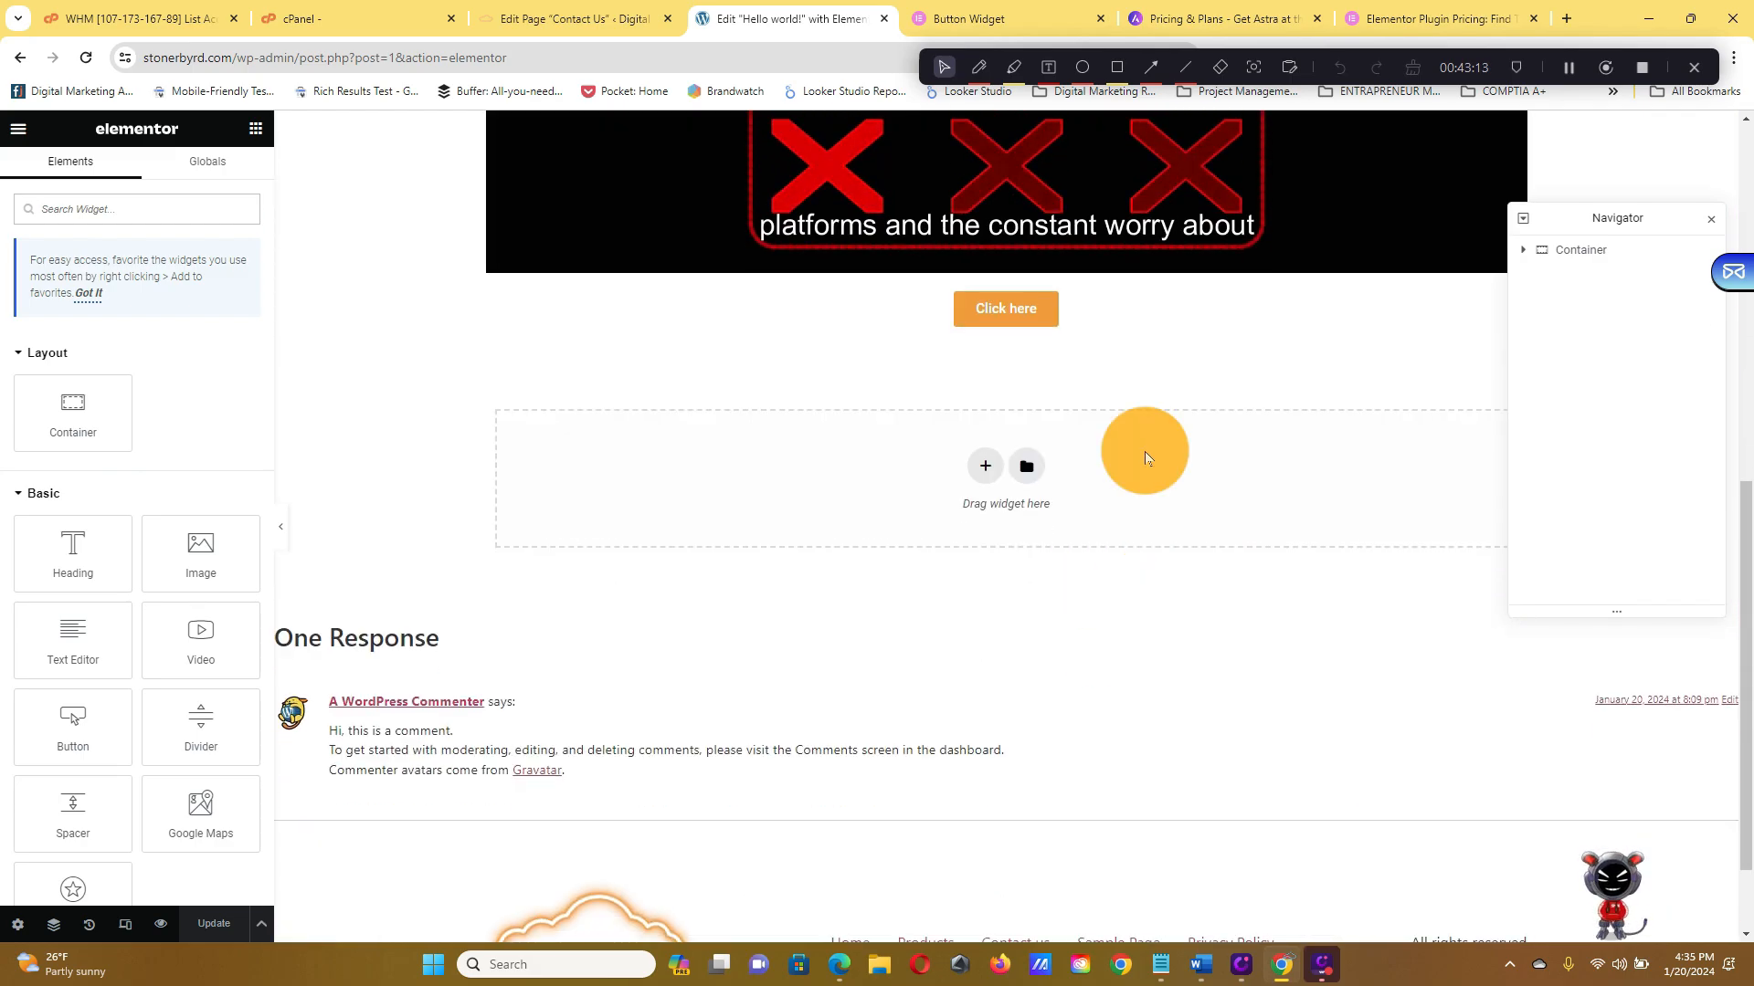
{"action": "scroll", "coordinate": [1147, 438], "scroll_direction": "up", "scroll_amount": 3}
{"action": "scroll", "coordinate": [1149, 441], "scroll_direction": "down", "scroll_amount": 4}
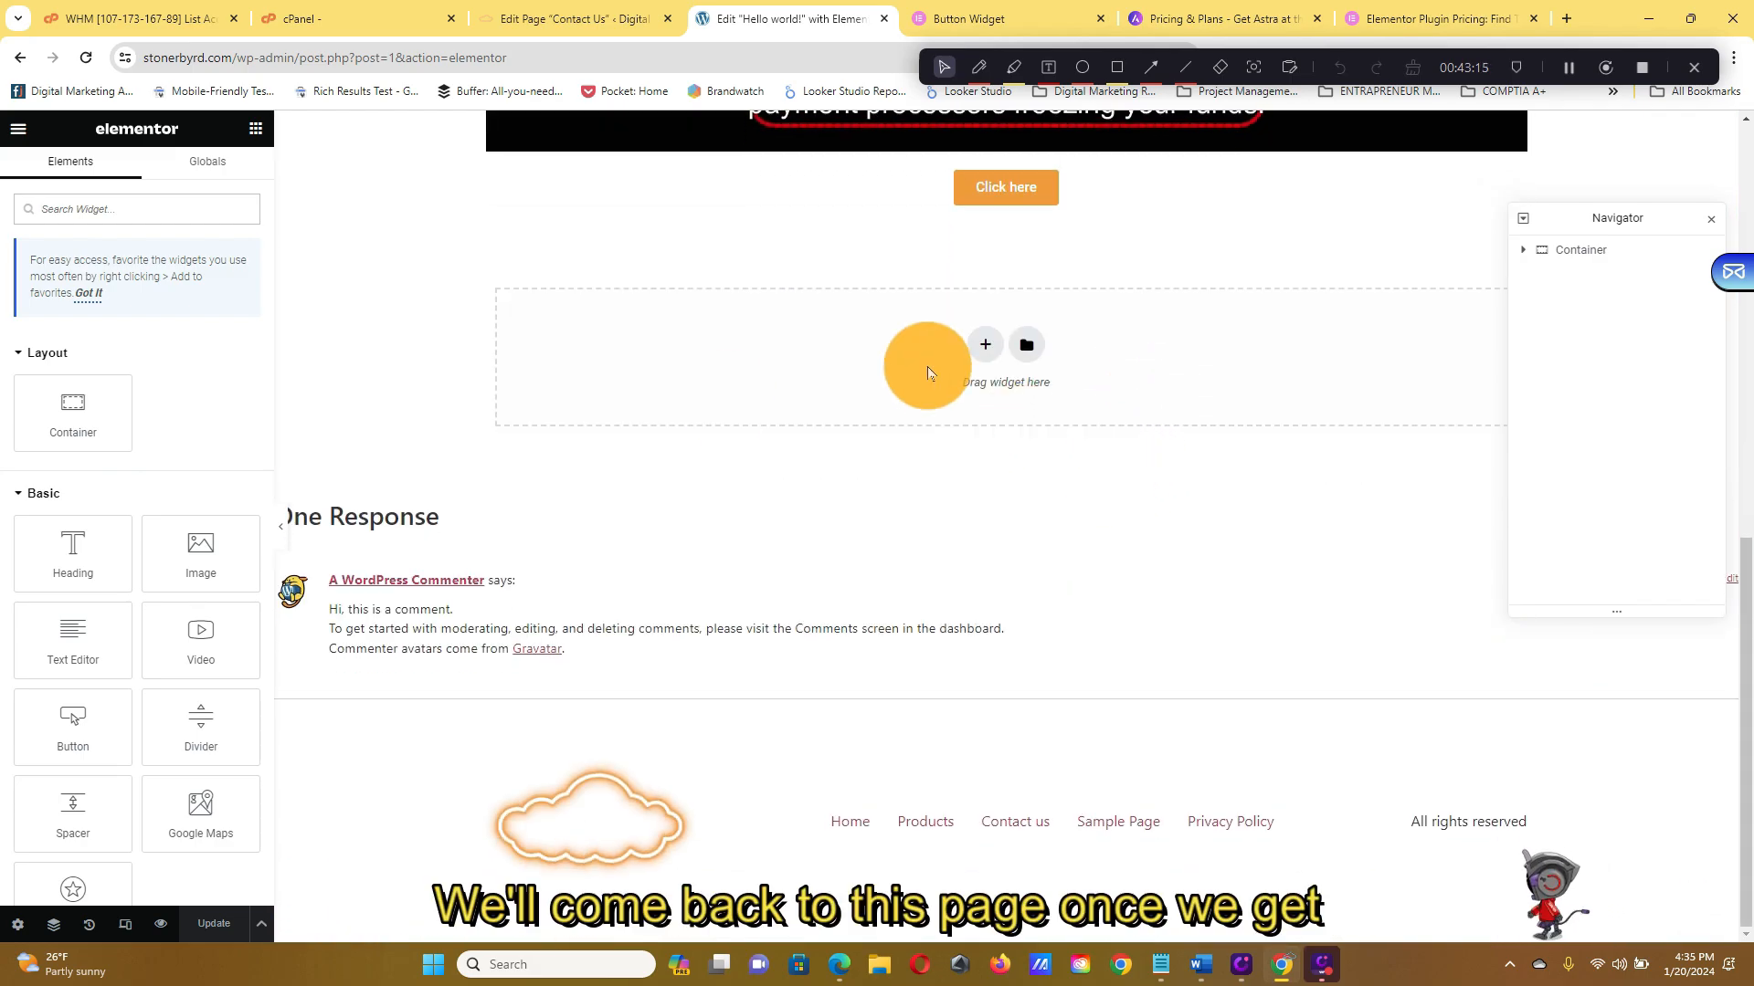
{"action": "scroll", "coordinate": [767, 493], "scroll_direction": "up", "scroll_amount": 6}
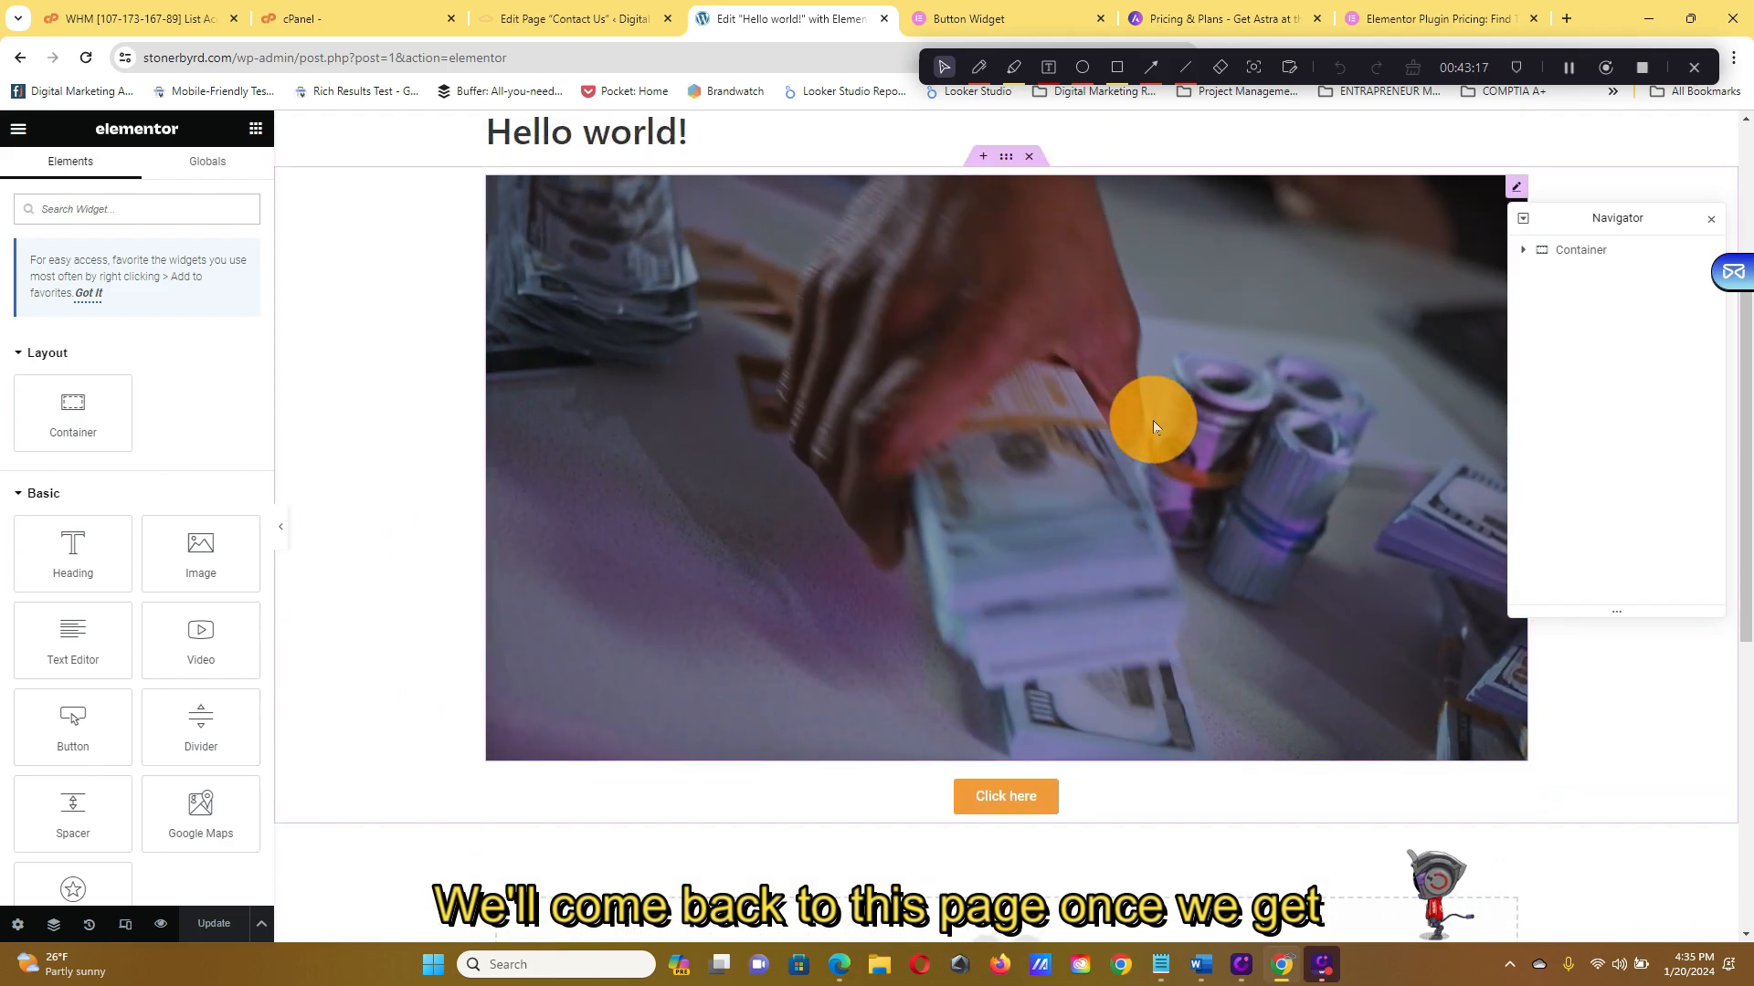
{"action": "scroll", "coordinate": [1154, 422], "scroll_direction": "up", "scroll_amount": 2}
{"action": "scroll", "coordinate": [1154, 422], "scroll_direction": "down", "scroll_amount": 6}
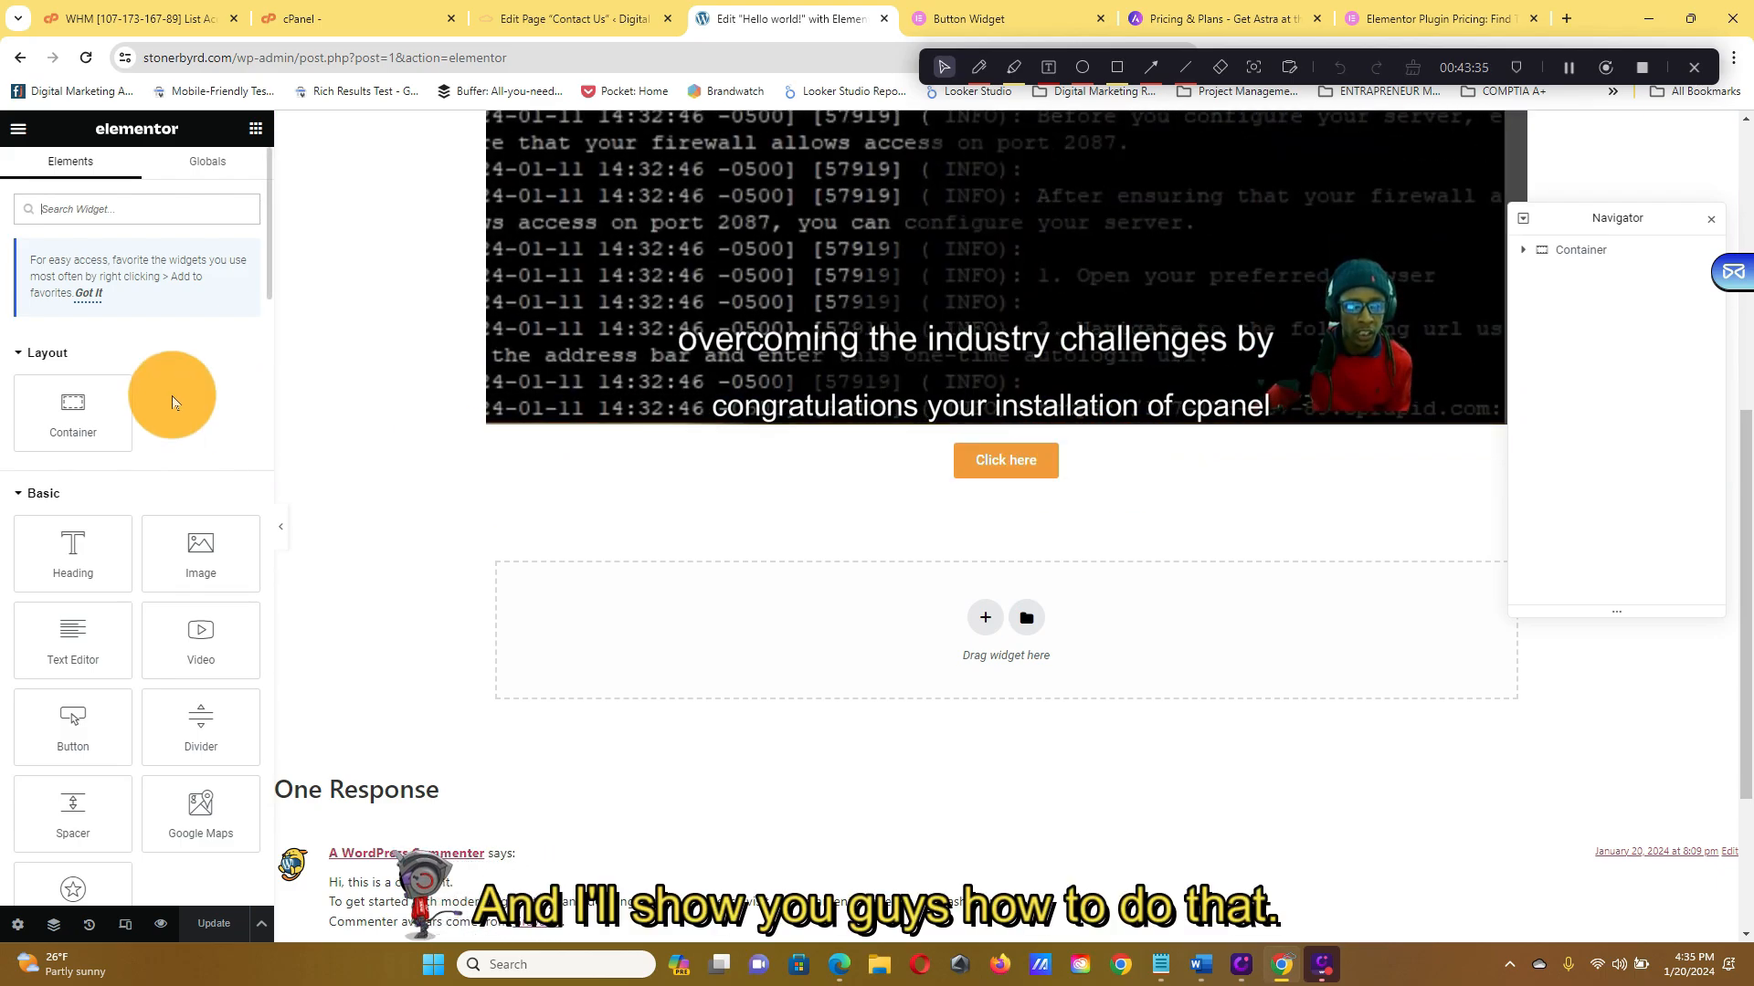
{"action": "scroll", "coordinate": [168, 428], "scroll_direction": "down", "scroll_amount": 5}
{"action": "scroll", "coordinate": [168, 427], "scroll_direction": "up", "scroll_amount": 5}
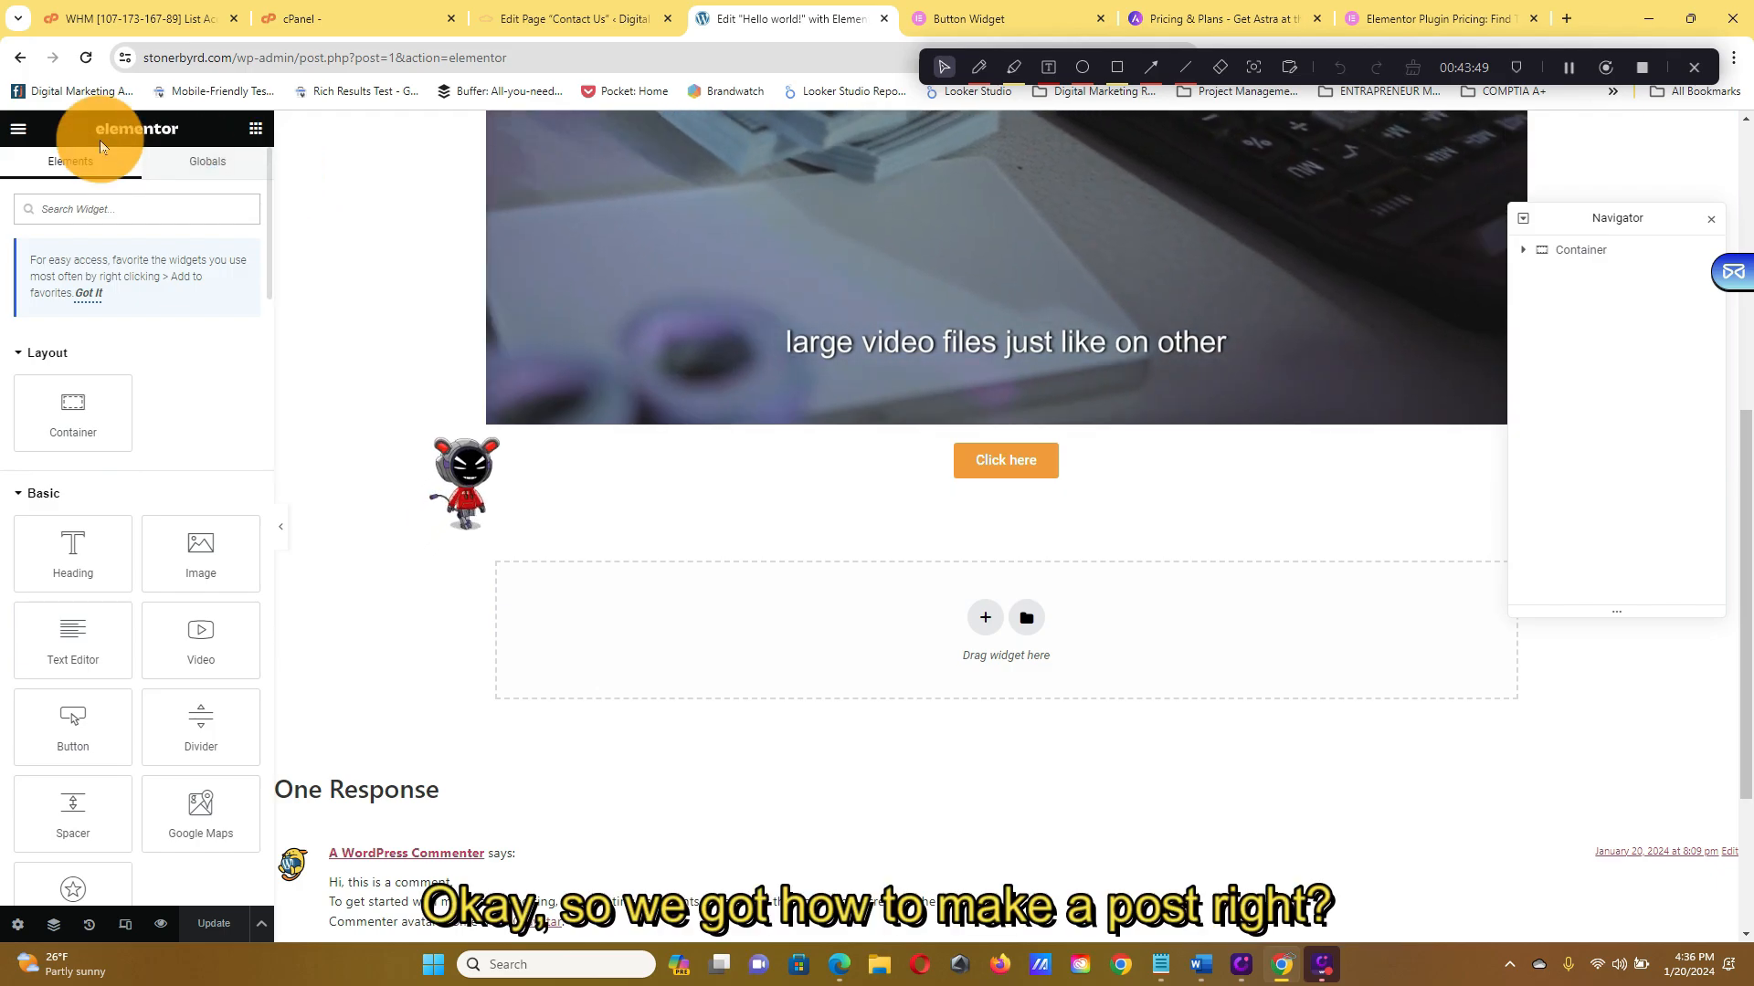
Exit Elementor back to the WordPress block editor for the post
{"action": "left_click", "coordinate": [20, 131]}
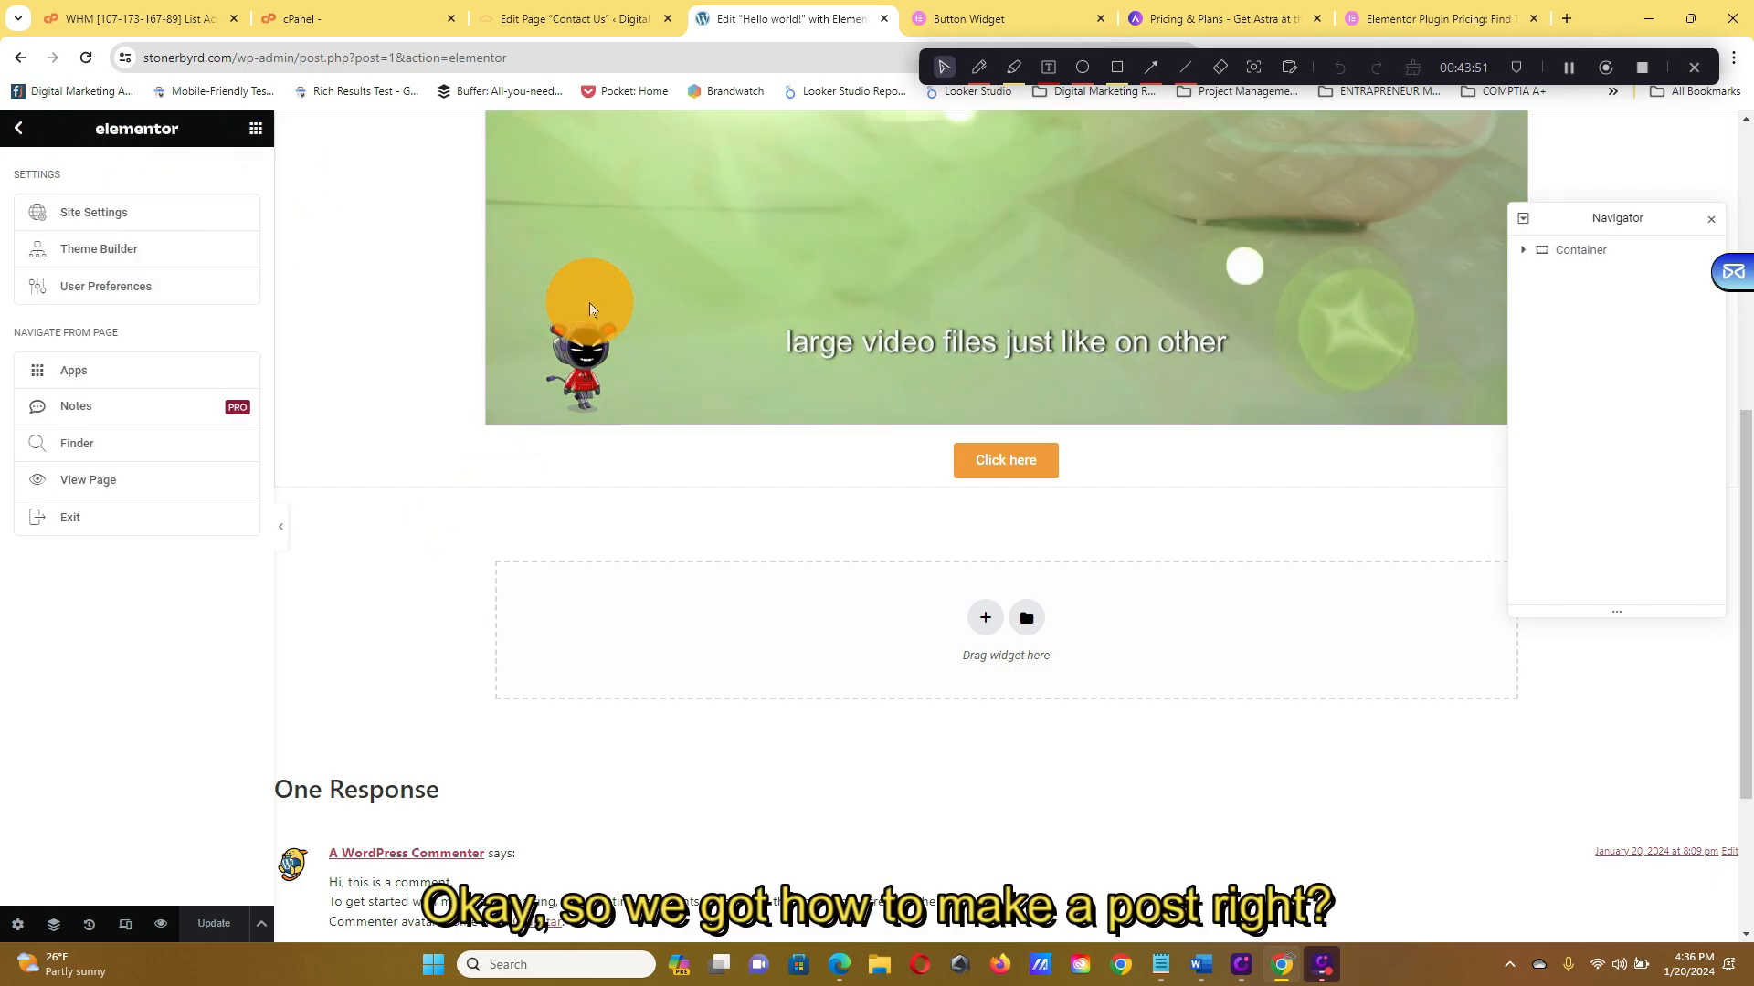
{"action": "scroll", "coordinate": [828, 291], "scroll_direction": "up", "scroll_amount": 7}
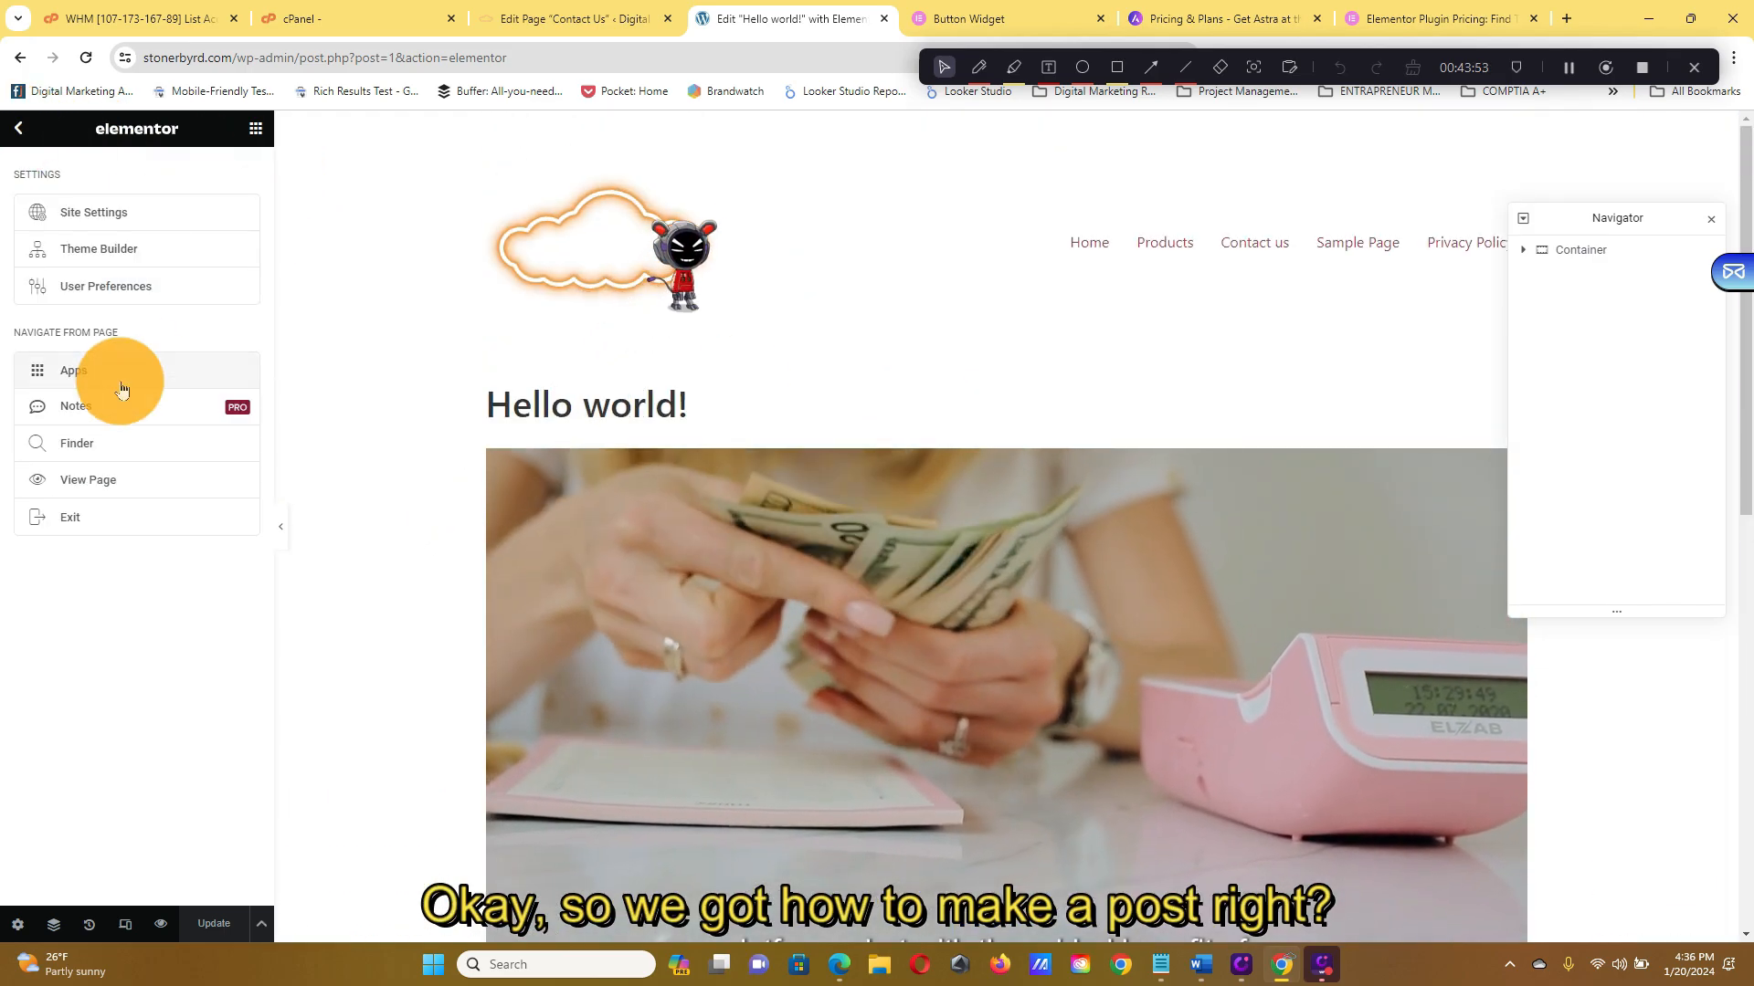
{"action": "left_click", "coordinate": [90, 517]}
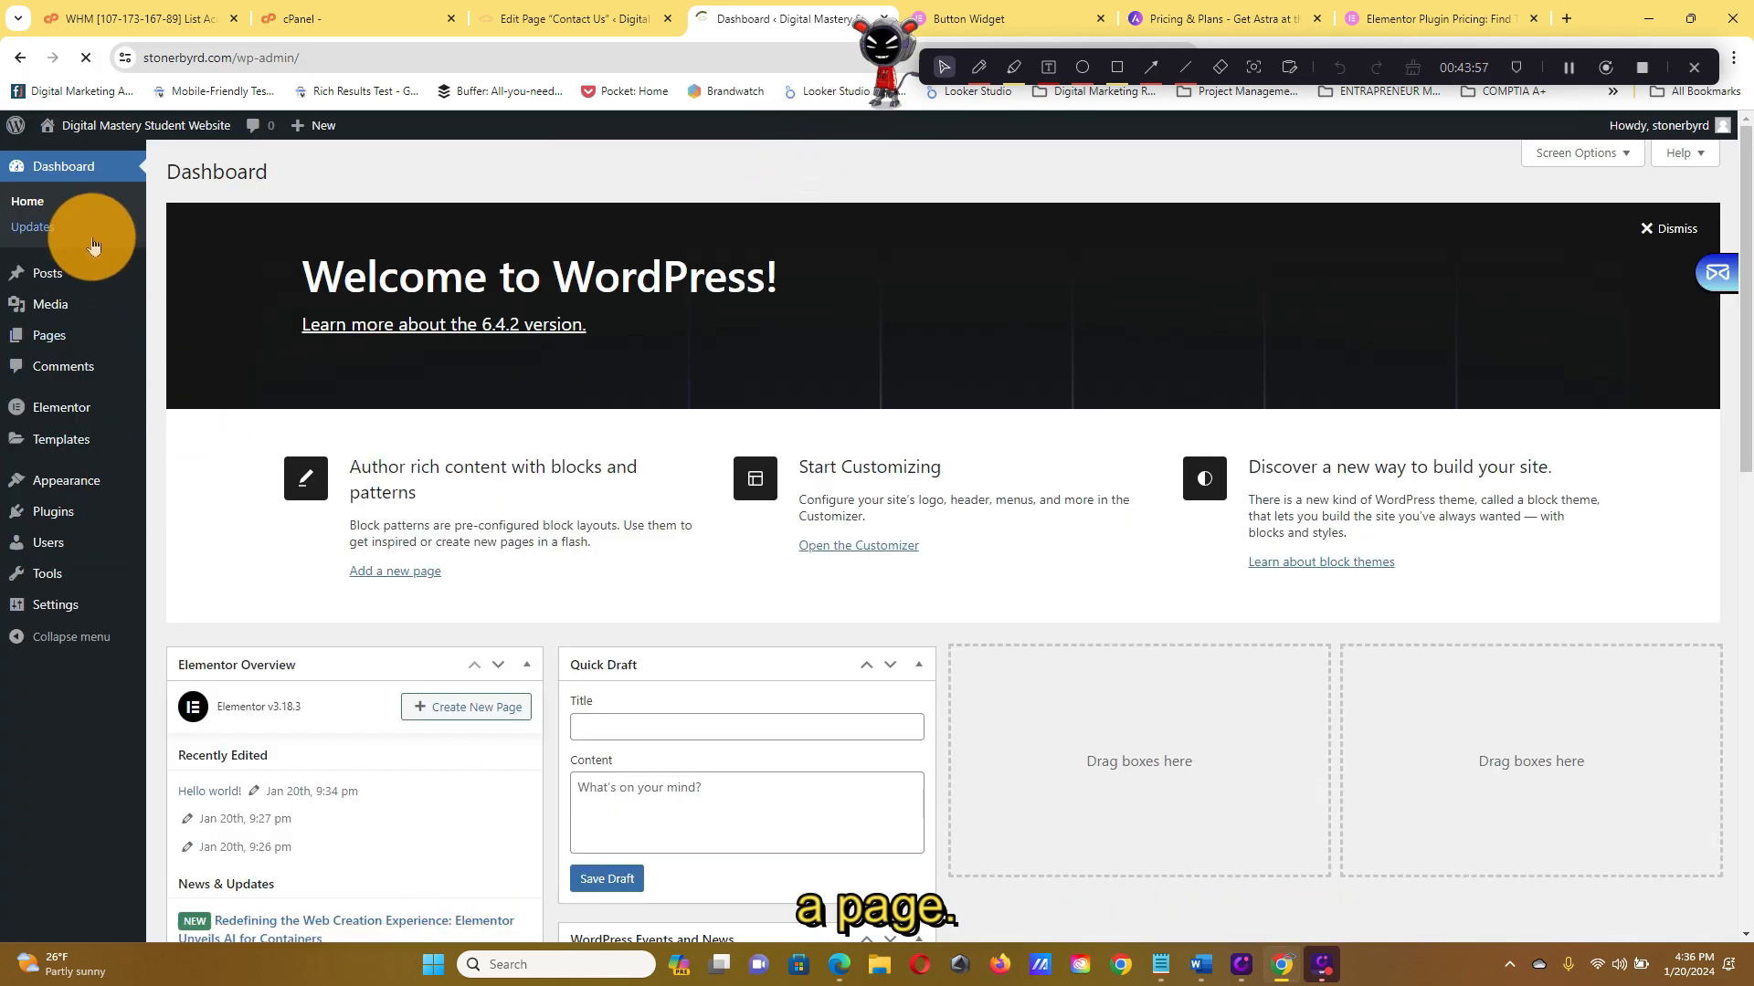
{"action": "mouse_move", "coordinate": [82, 273]}
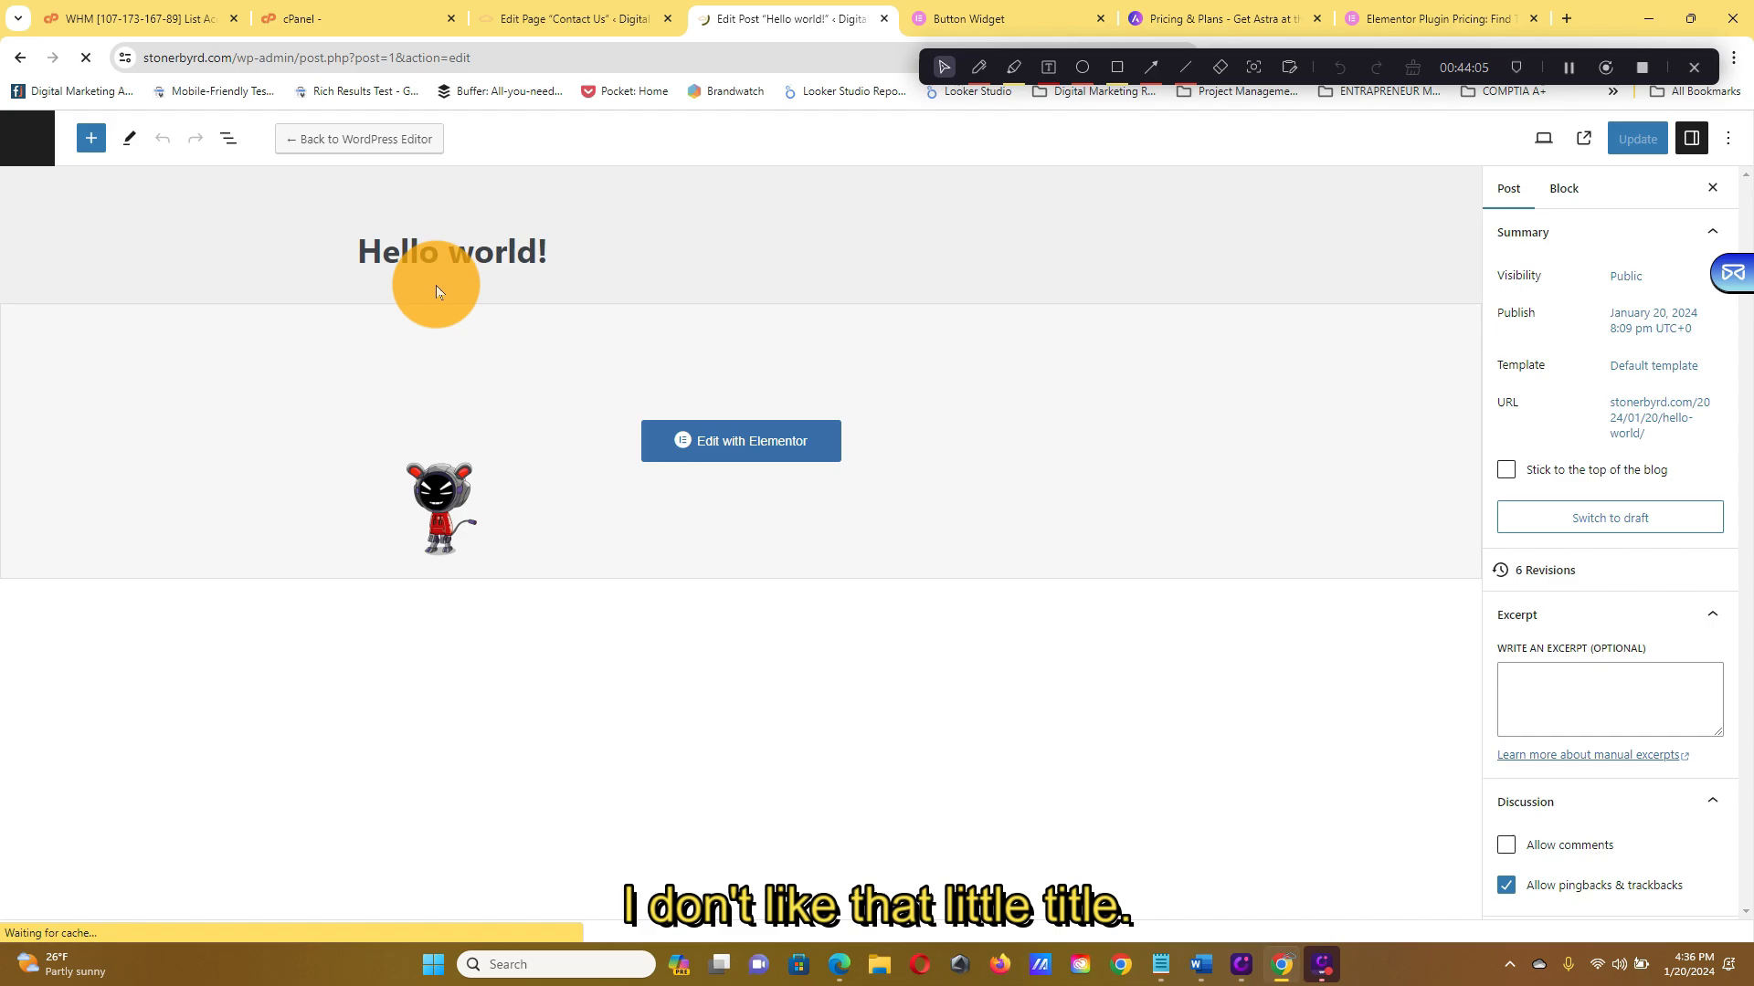
Delete the Hello world! title, update the post, and go to the Posts list
{"action": "triple_click", "coordinate": [457, 256]}
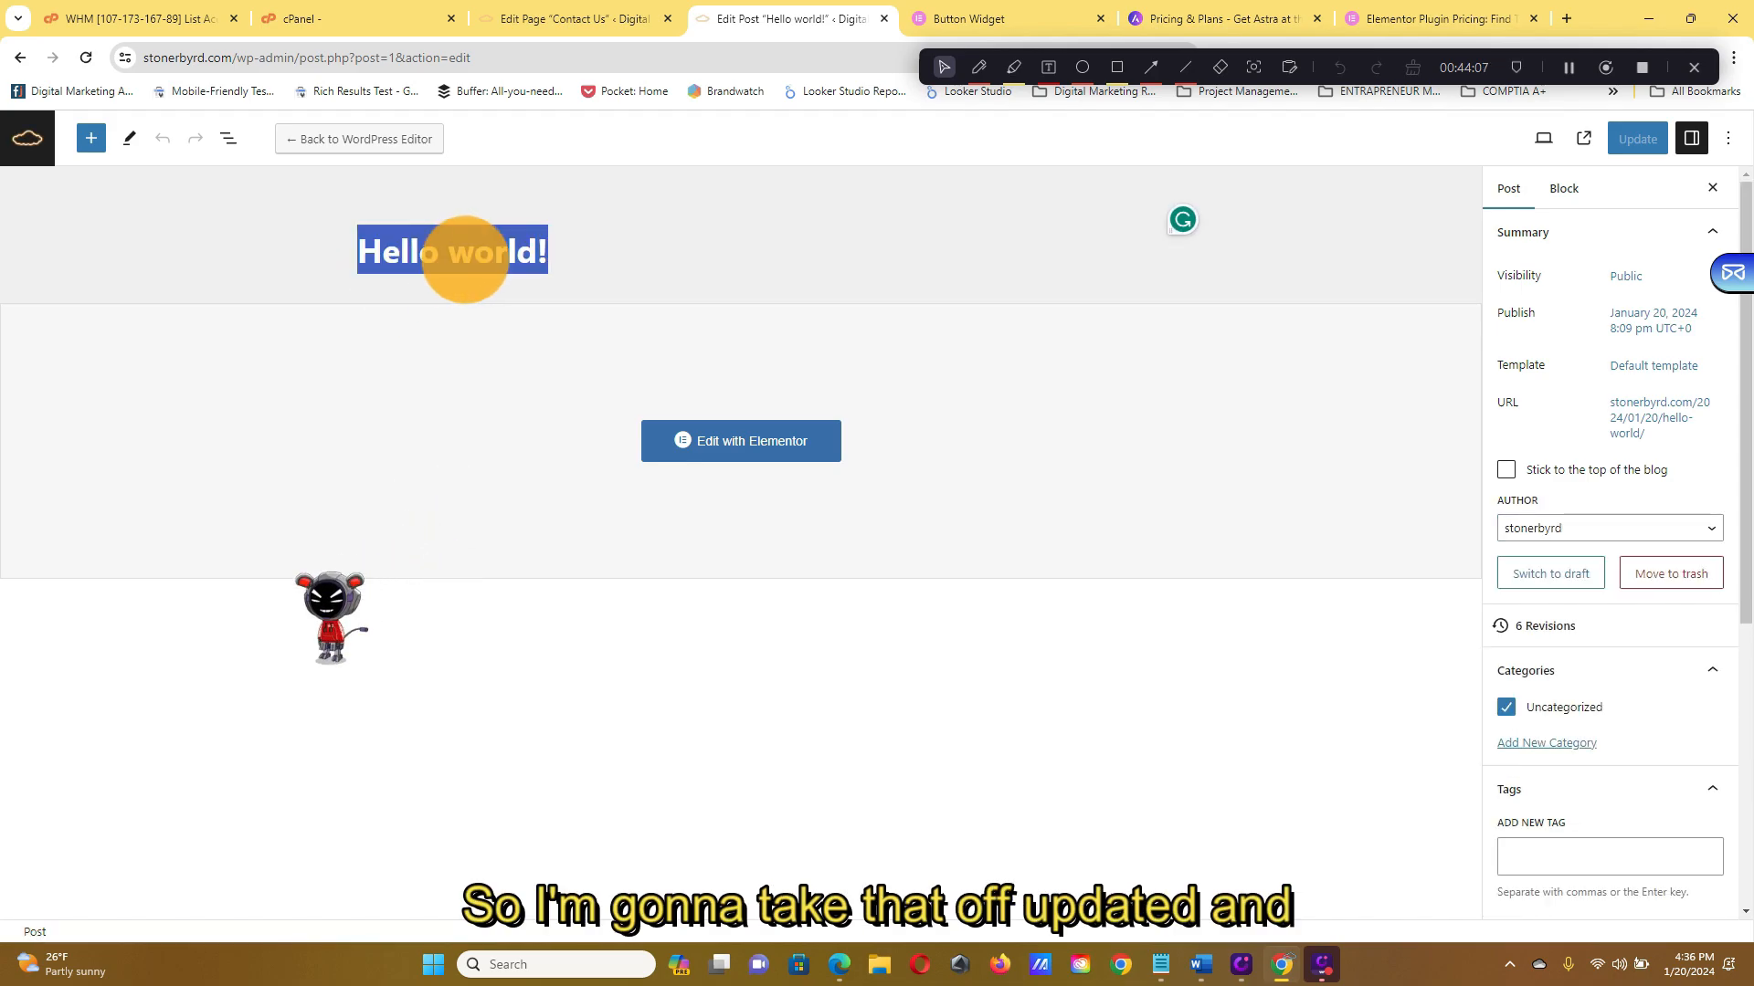
{"action": "key", "text": "BackSpace"}
{"action": "left_click", "coordinate": [1636, 141]}
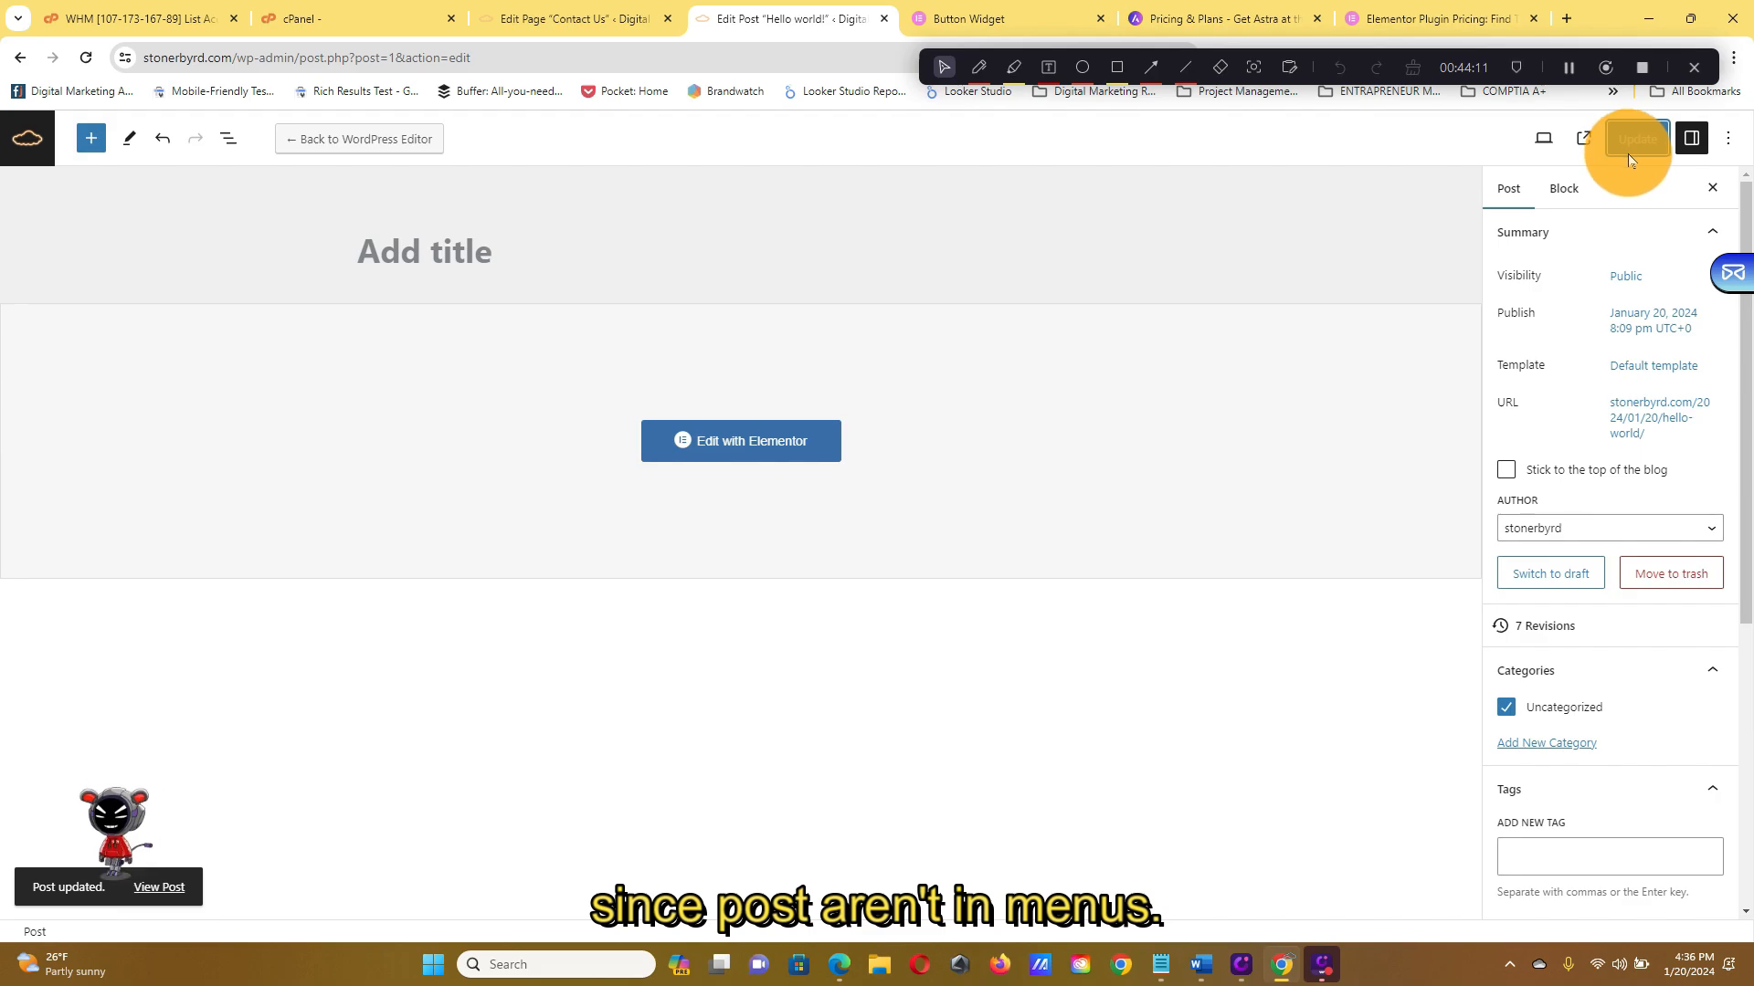
{"action": "left_click", "coordinate": [43, 148]}
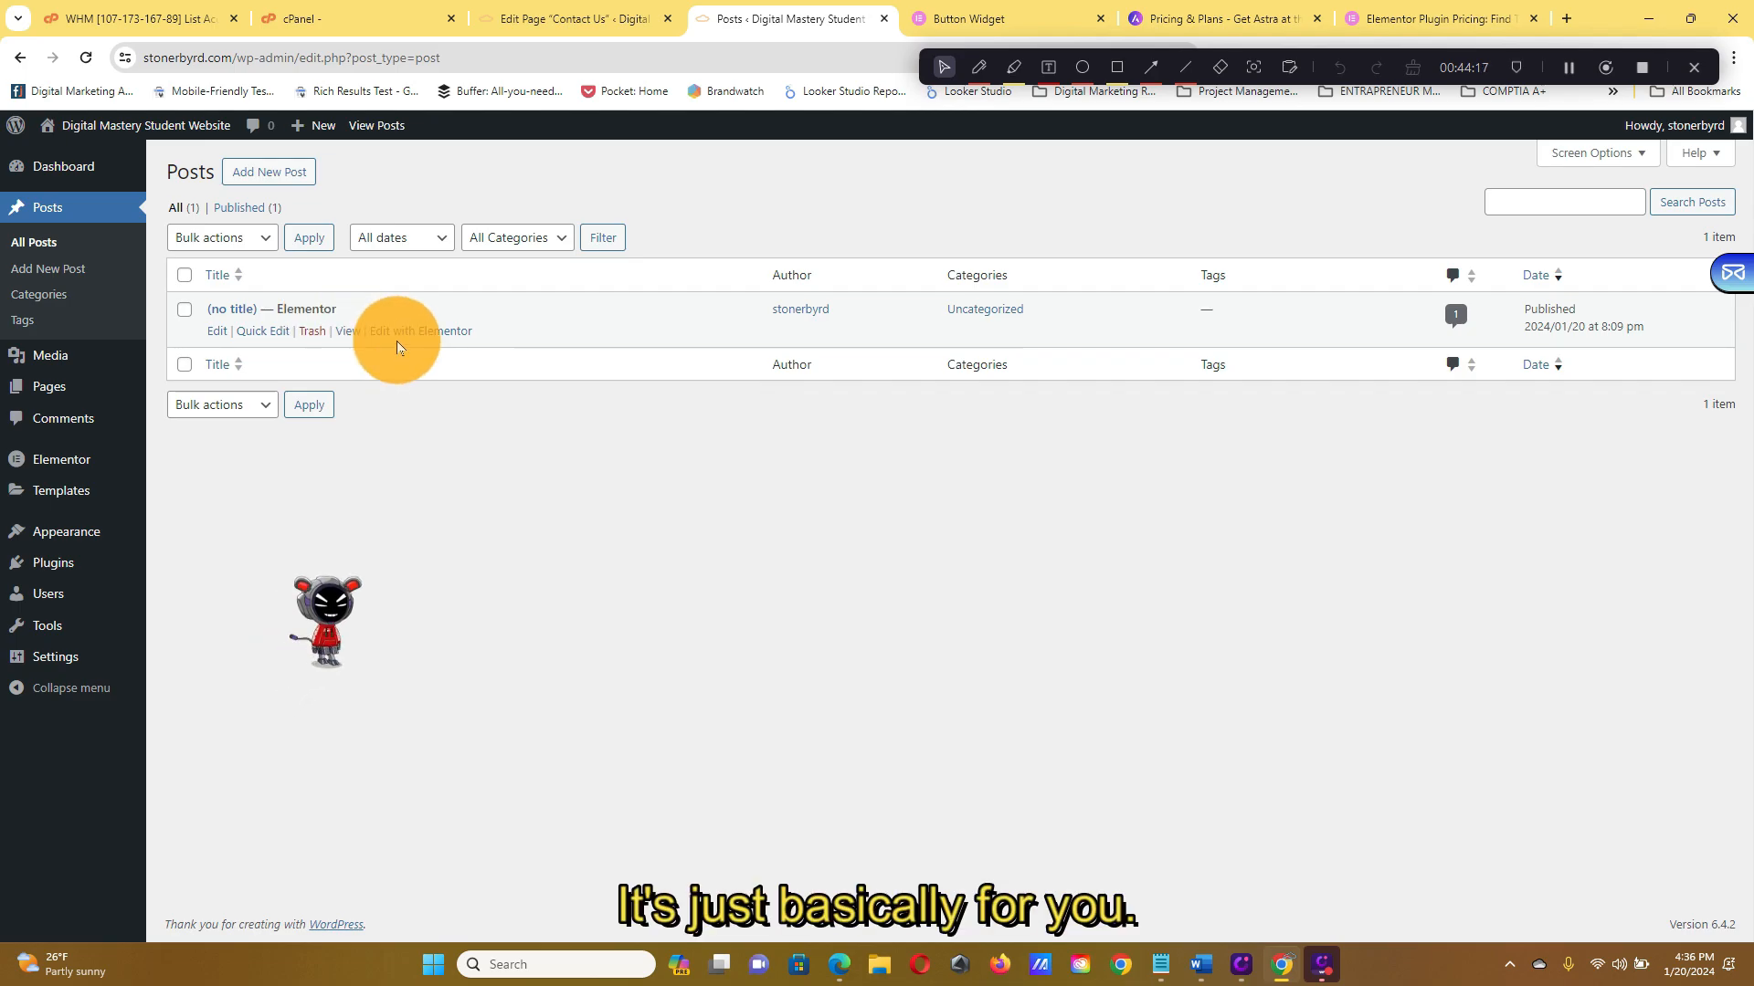
Reopen the untitled post with Edit with Elementor, then exit back to the Dashboard
{"action": "left_click", "coordinate": [405, 334]}
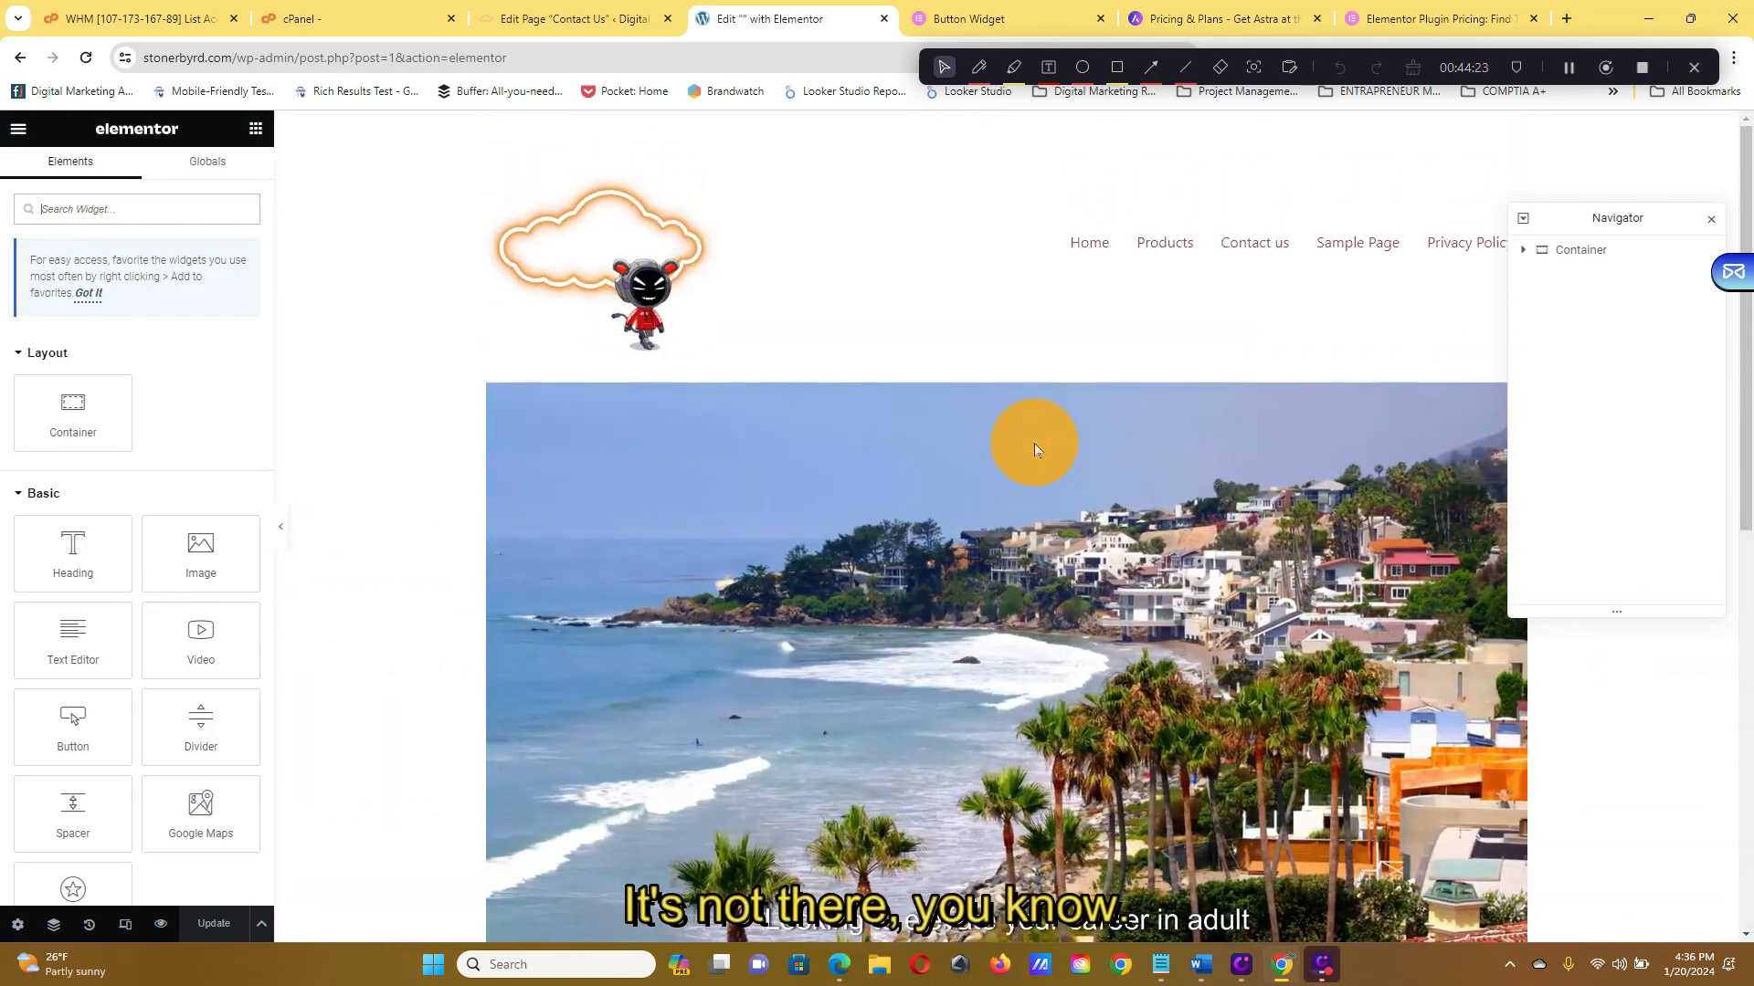
{"action": "scroll", "coordinate": [1034, 442], "scroll_direction": "down", "scroll_amount": 6}
{"action": "scroll", "coordinate": [1054, 393], "scroll_direction": "up", "scroll_amount": 6}
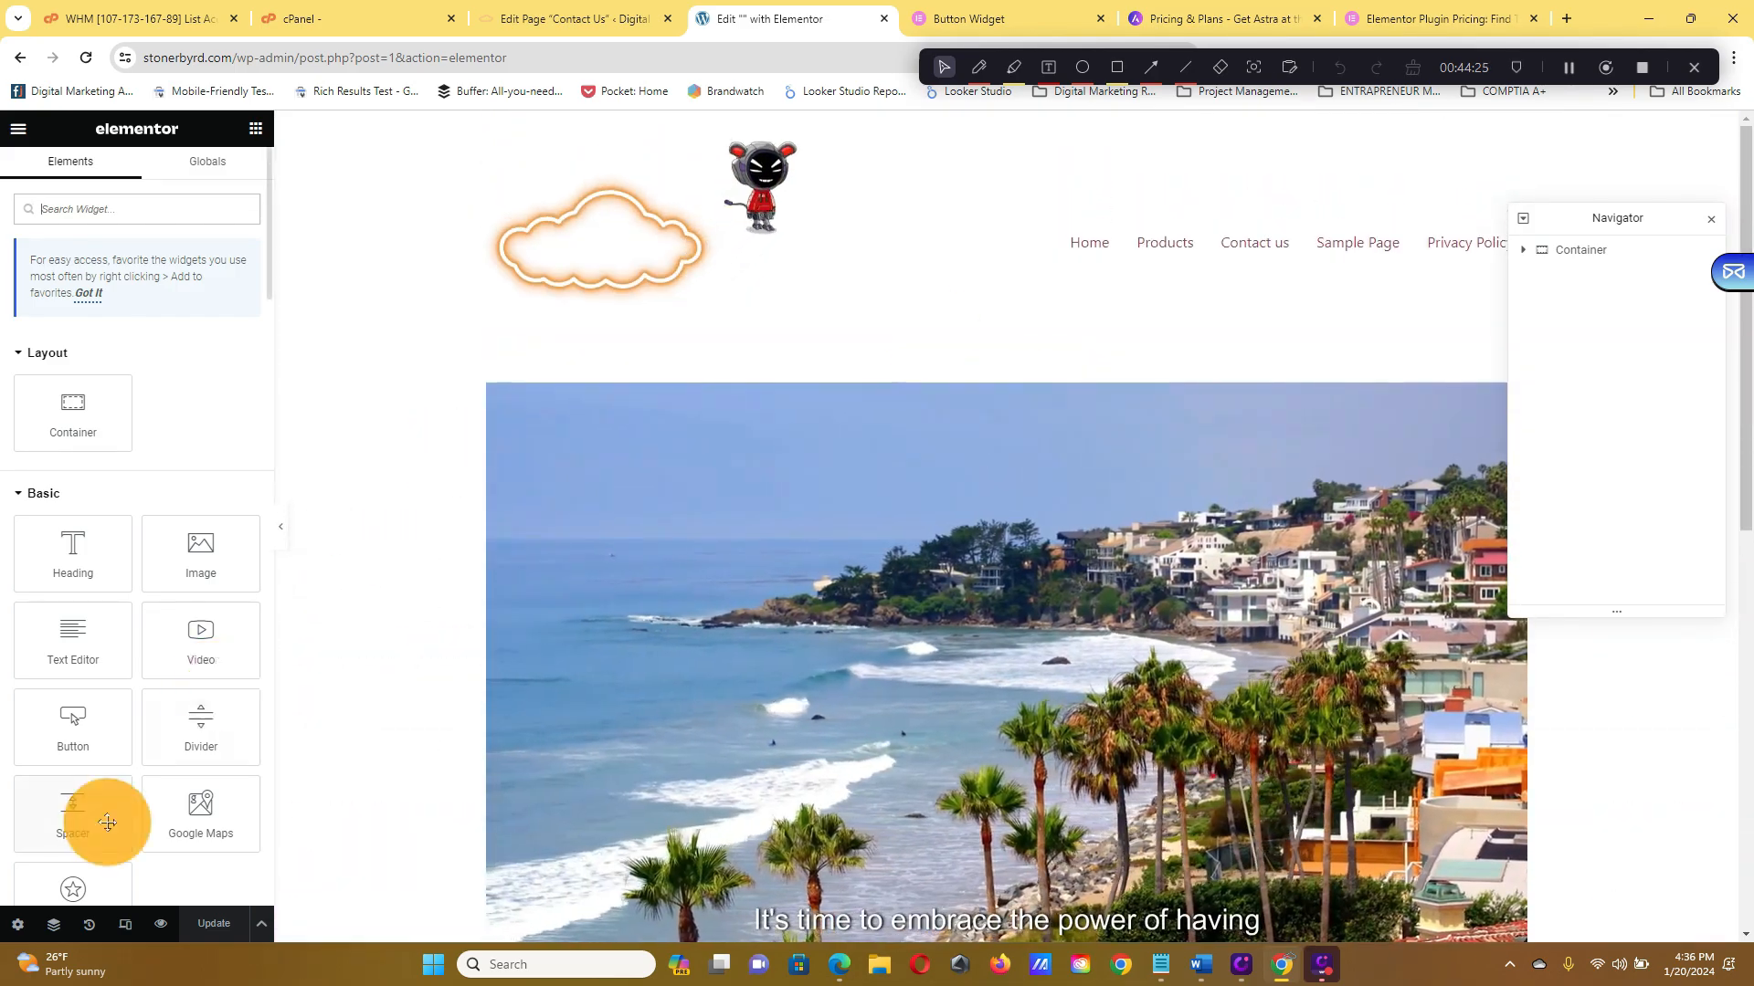
{"action": "left_click", "coordinate": [18, 127]}
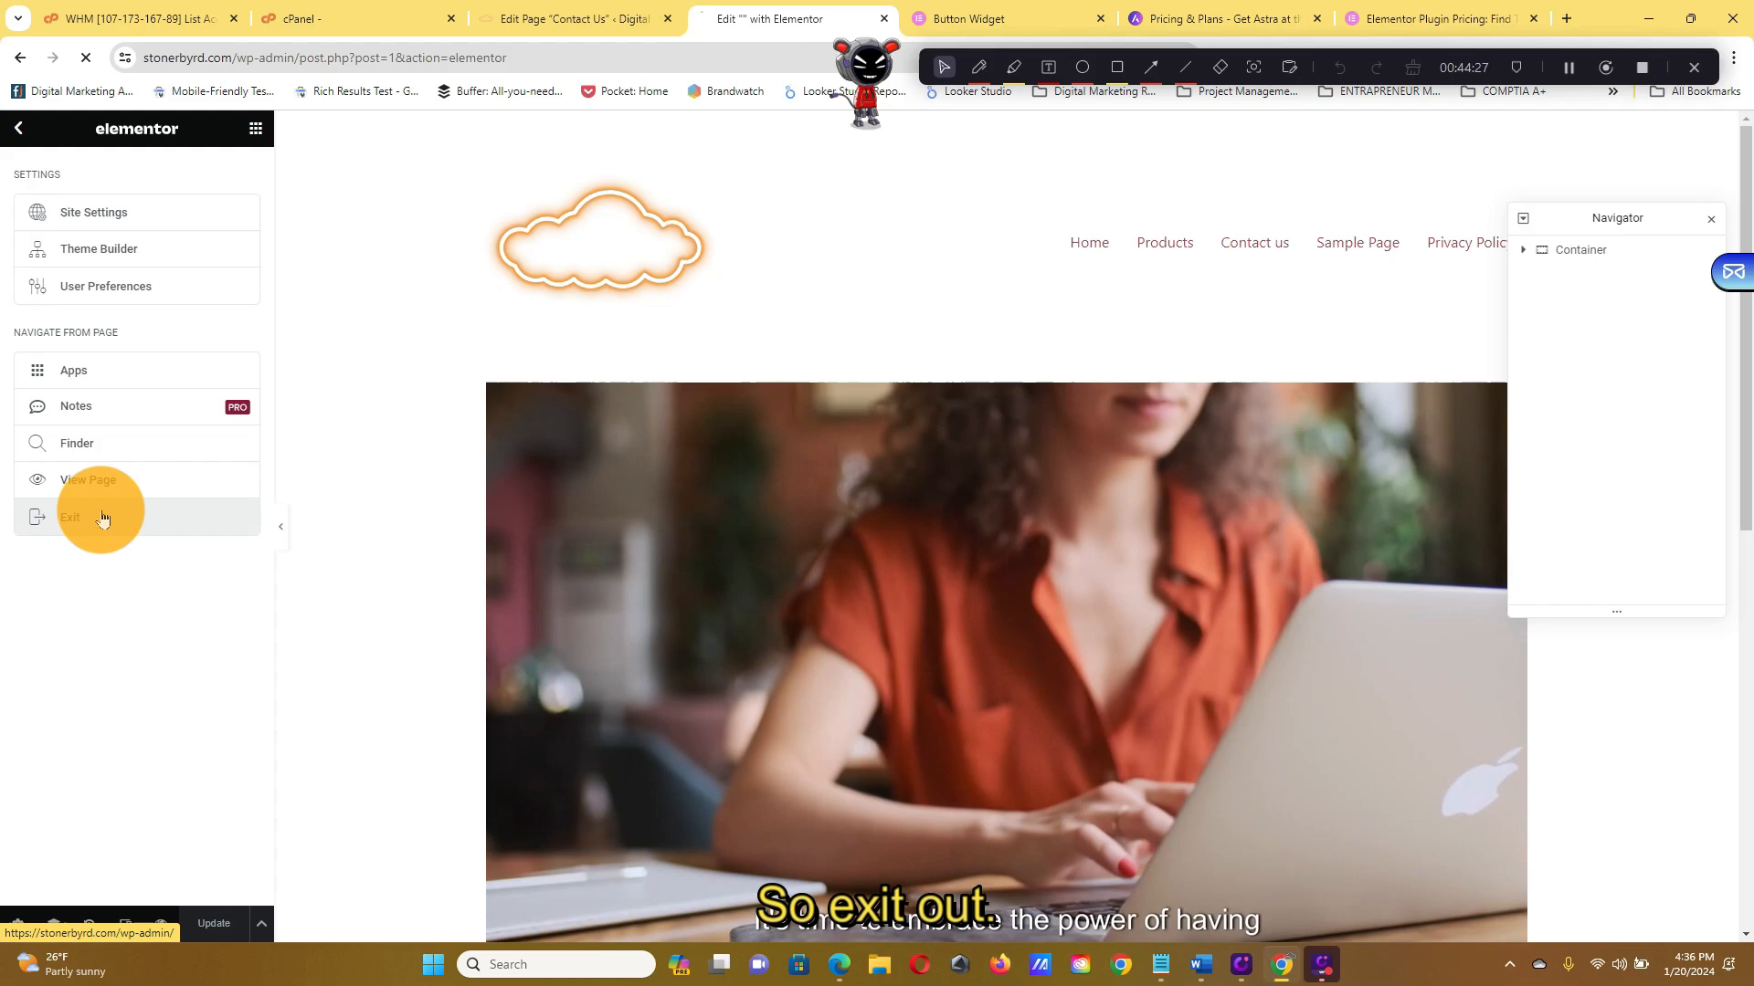
{"action": "left_click", "coordinate": [97, 517]}
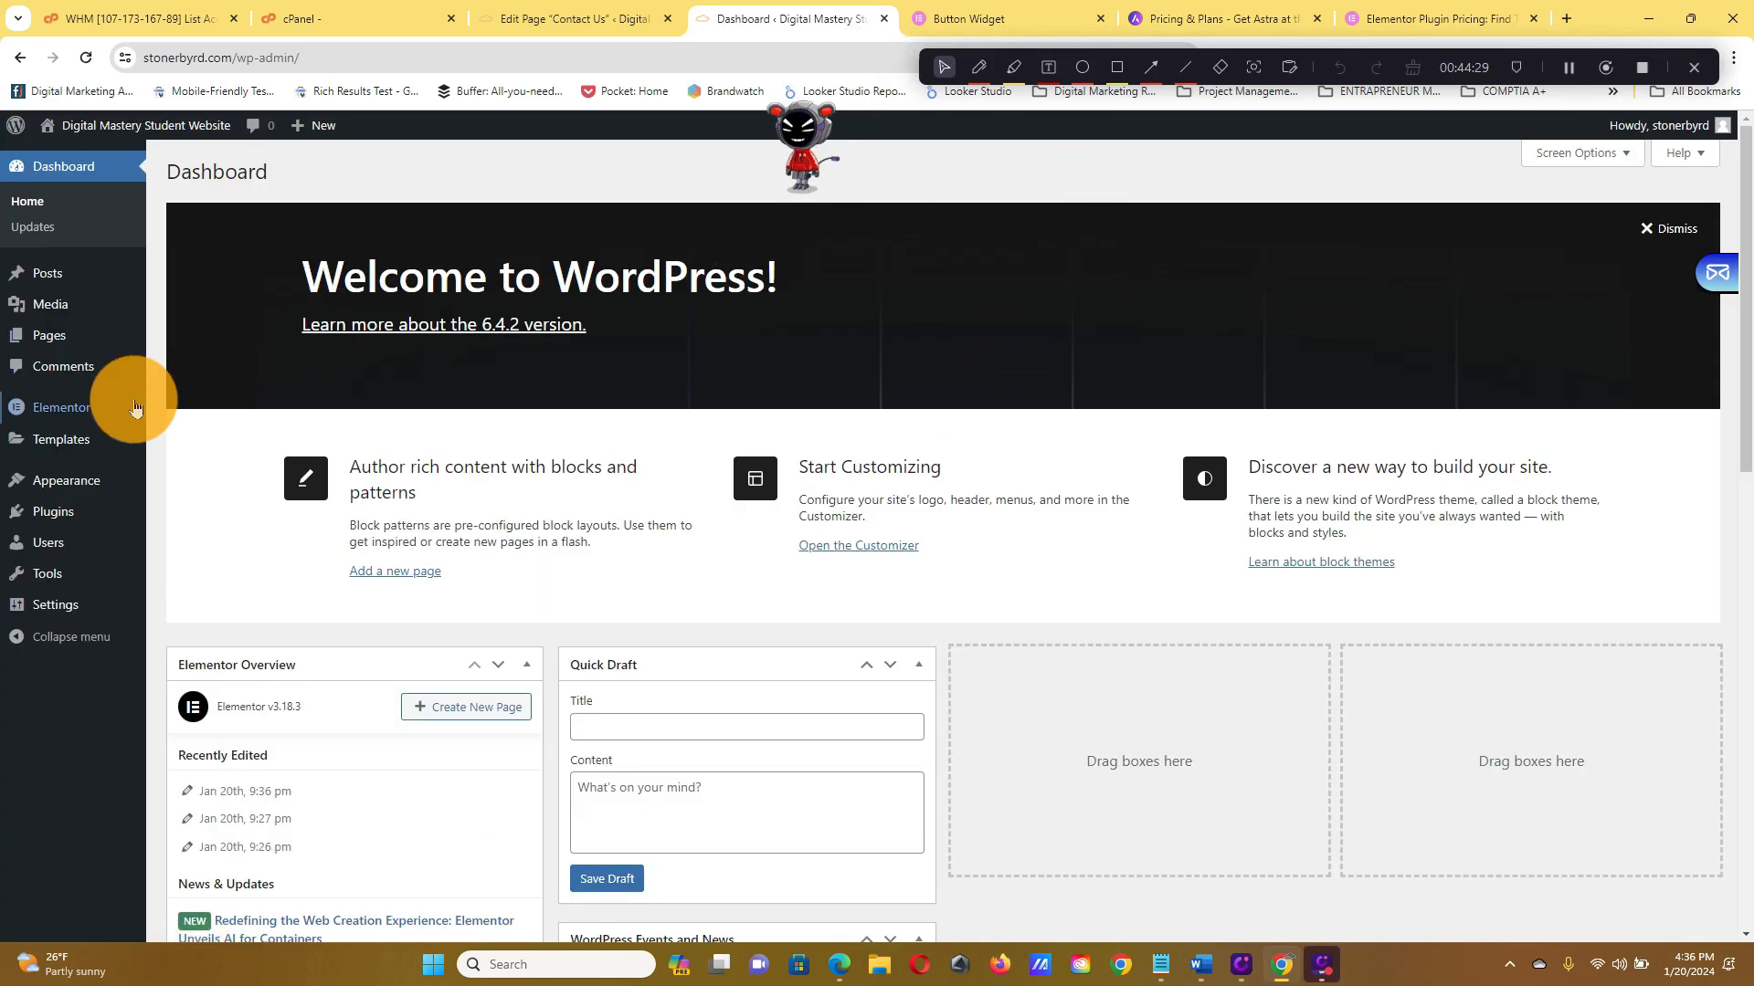
Visit the live site and scroll over the welcome heading, hero video and Purchase Custom Clips gallery
{"action": "mouse_move", "coordinate": [135, 407]}
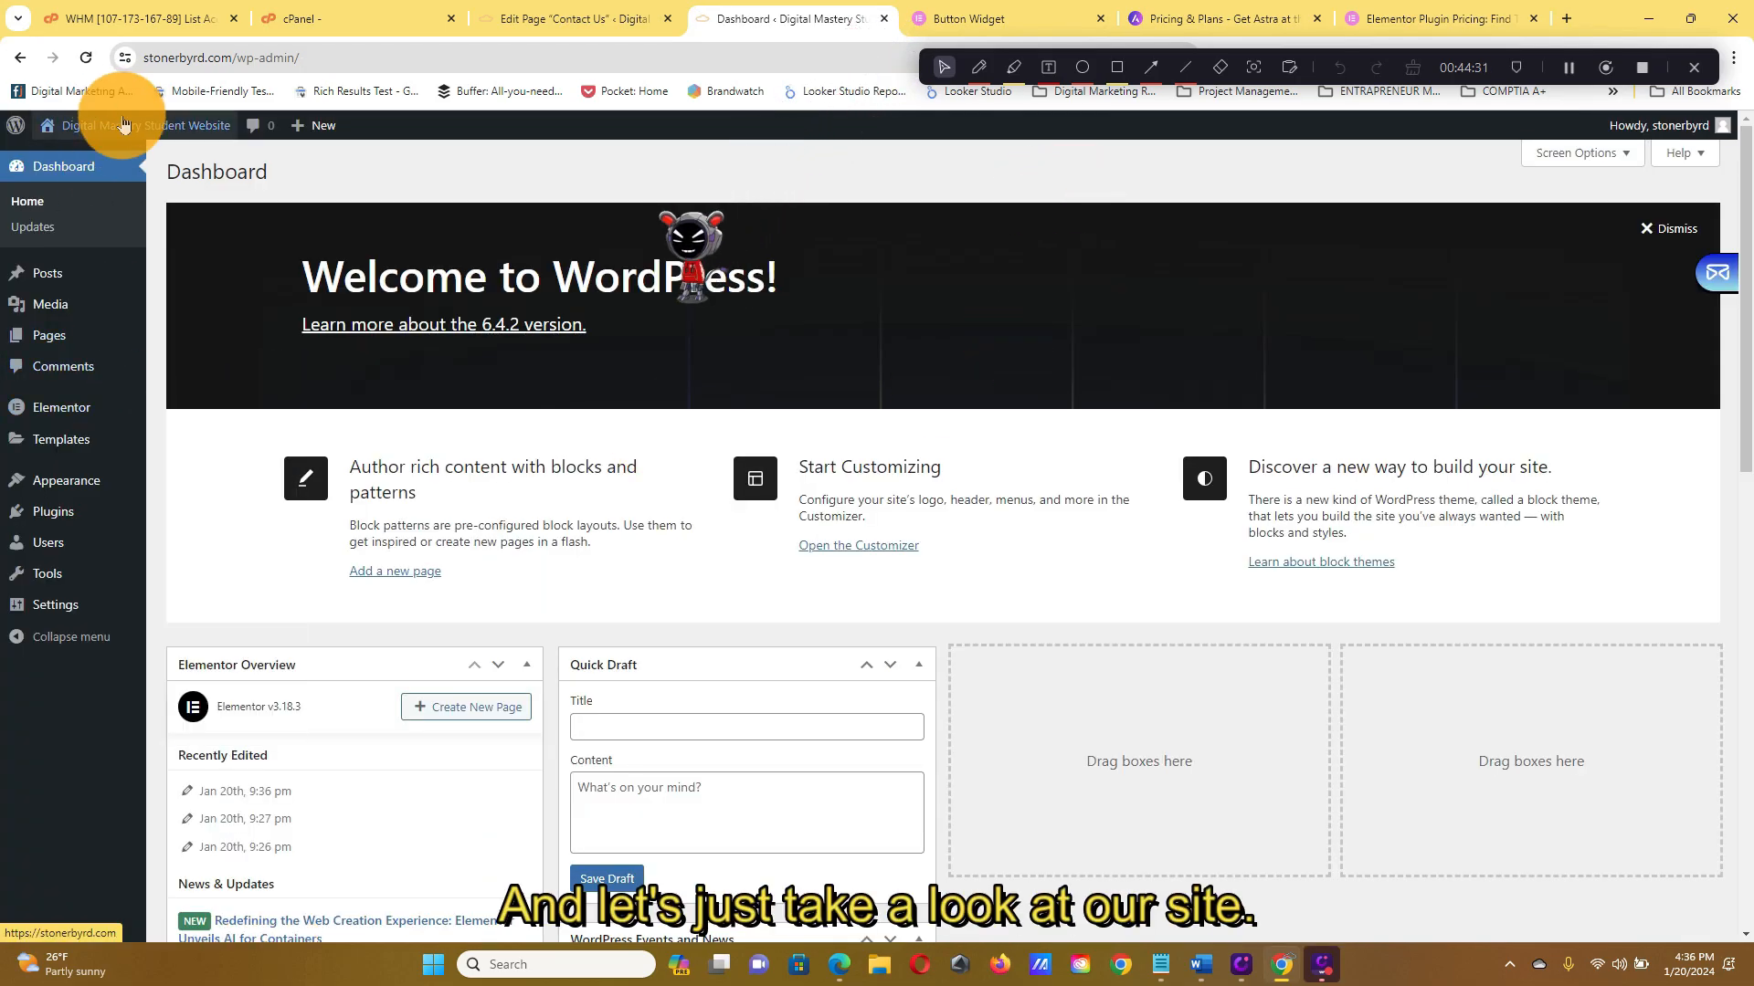
{"action": "mouse_move", "coordinate": [129, 143]}
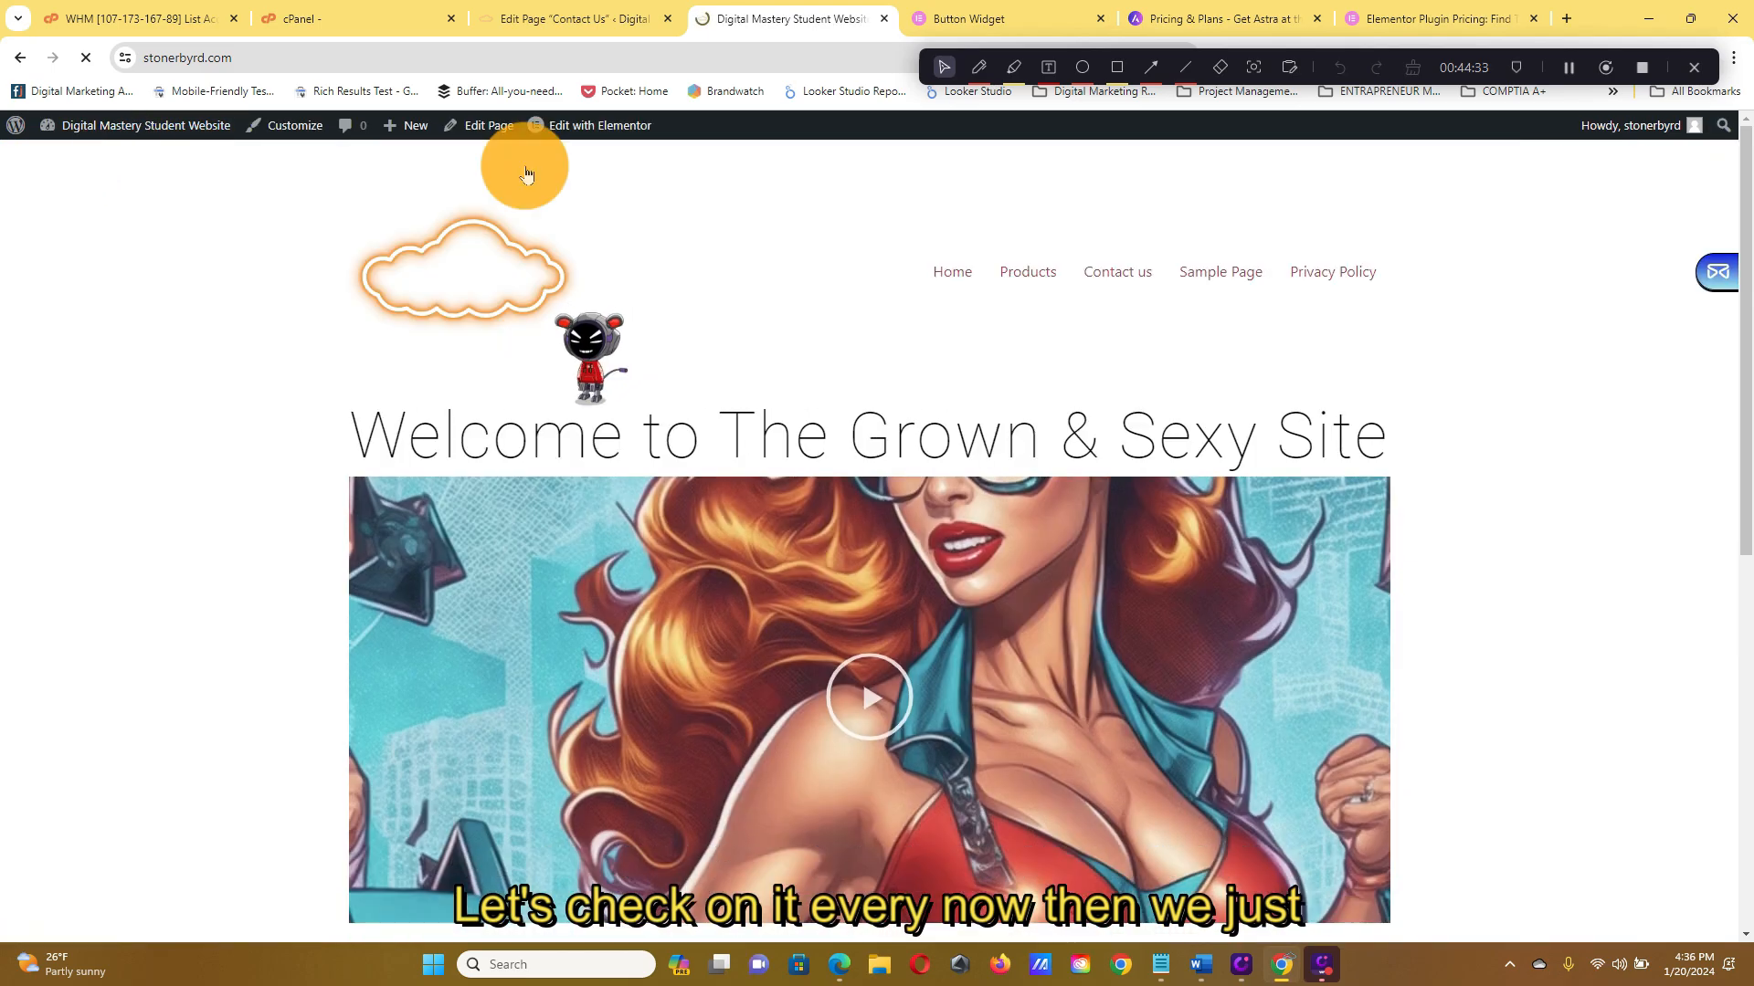
{"action": "scroll", "coordinate": [1613, 437], "scroll_direction": "down", "scroll_amount": 8}
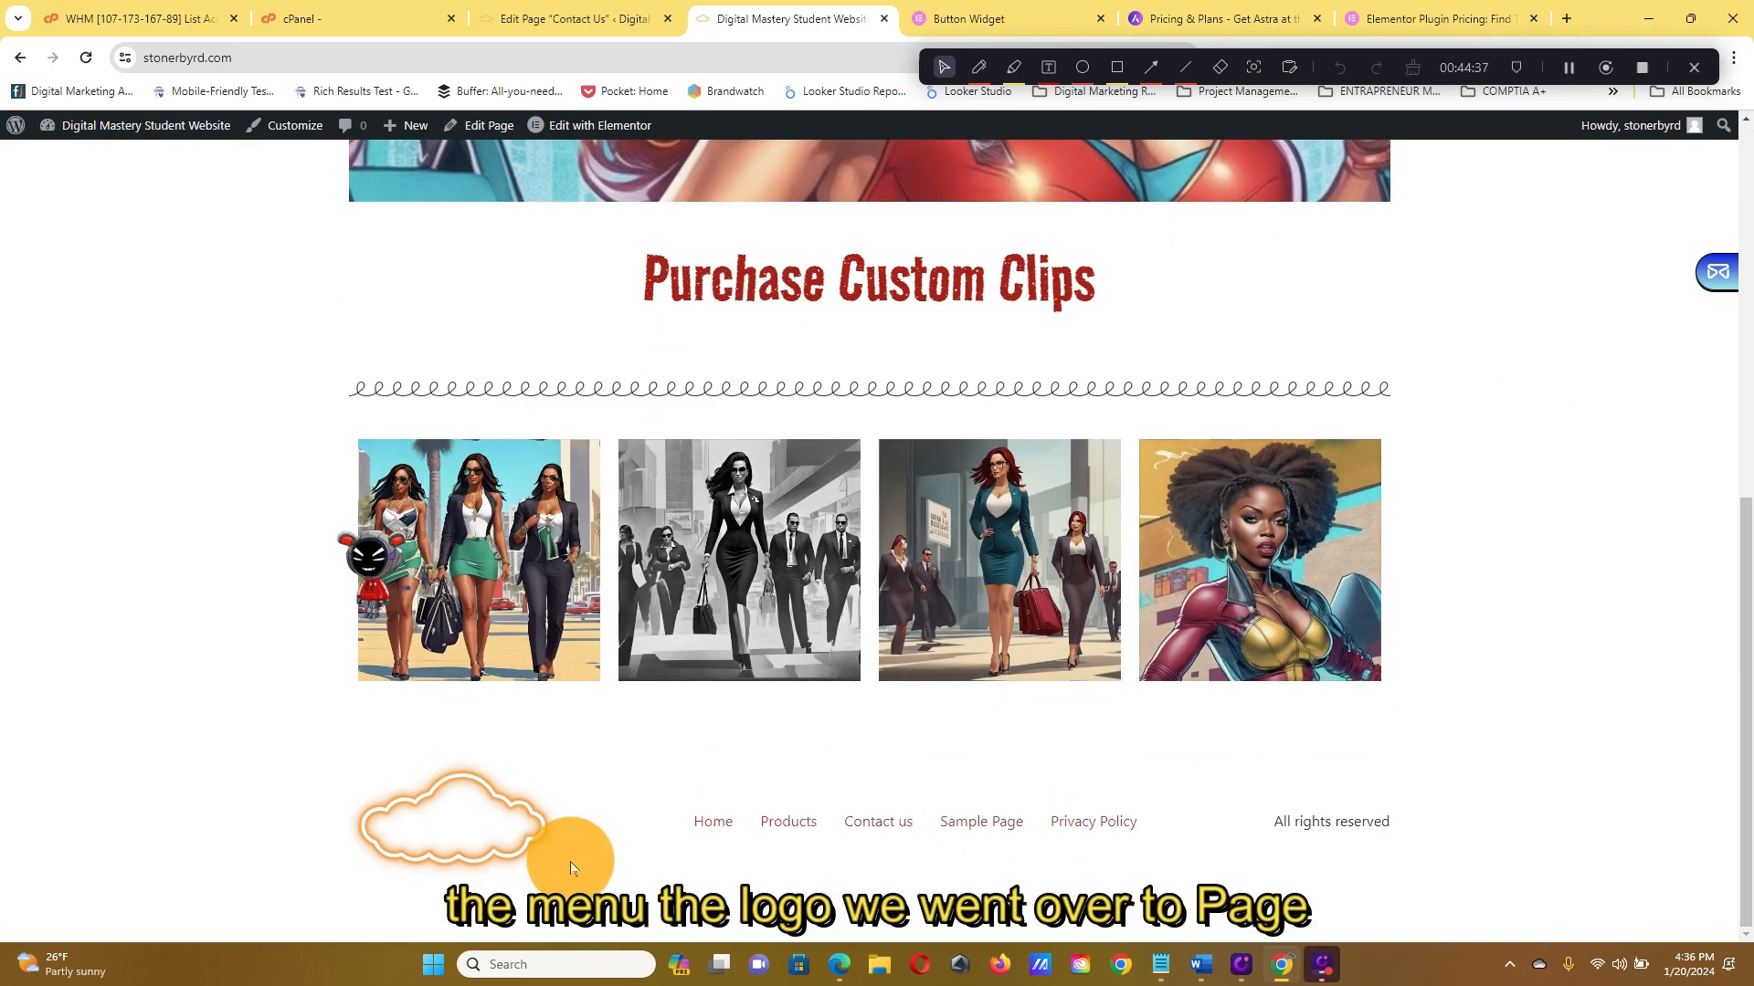
{"action": "scroll", "coordinate": [1461, 713], "scroll_direction": "up", "scroll_amount": 2}
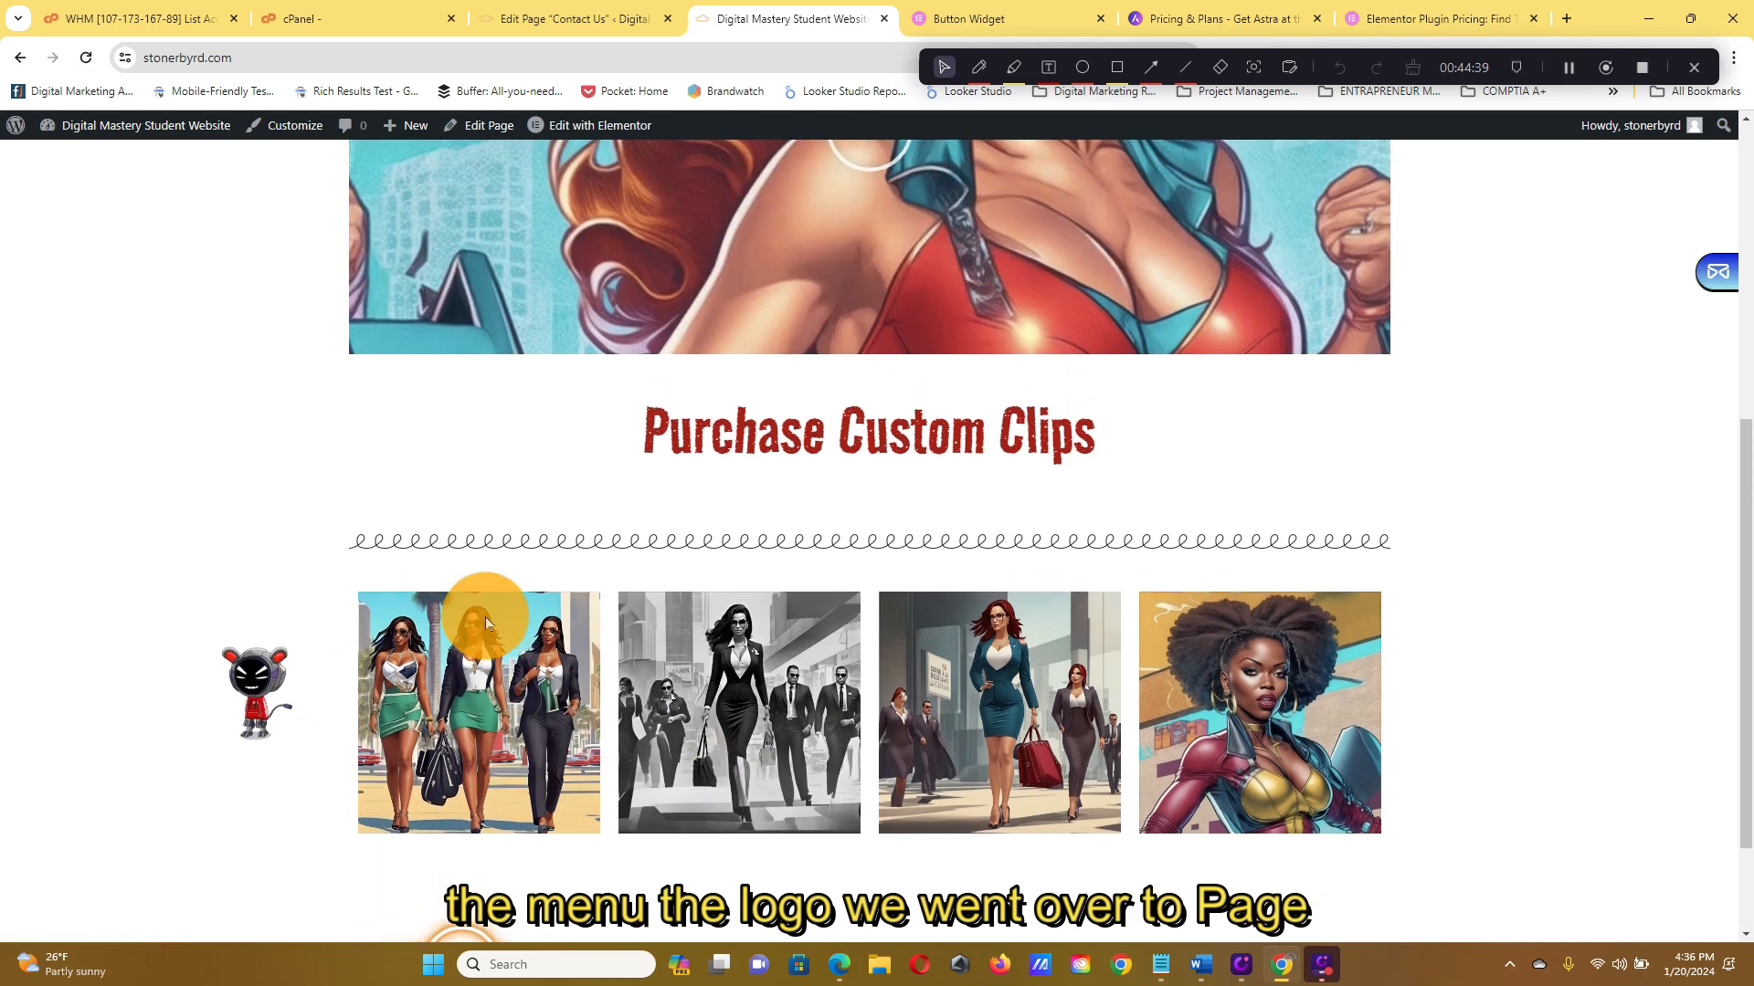
{"action": "scroll", "coordinate": [485, 617], "scroll_direction": "up", "scroll_amount": 5}
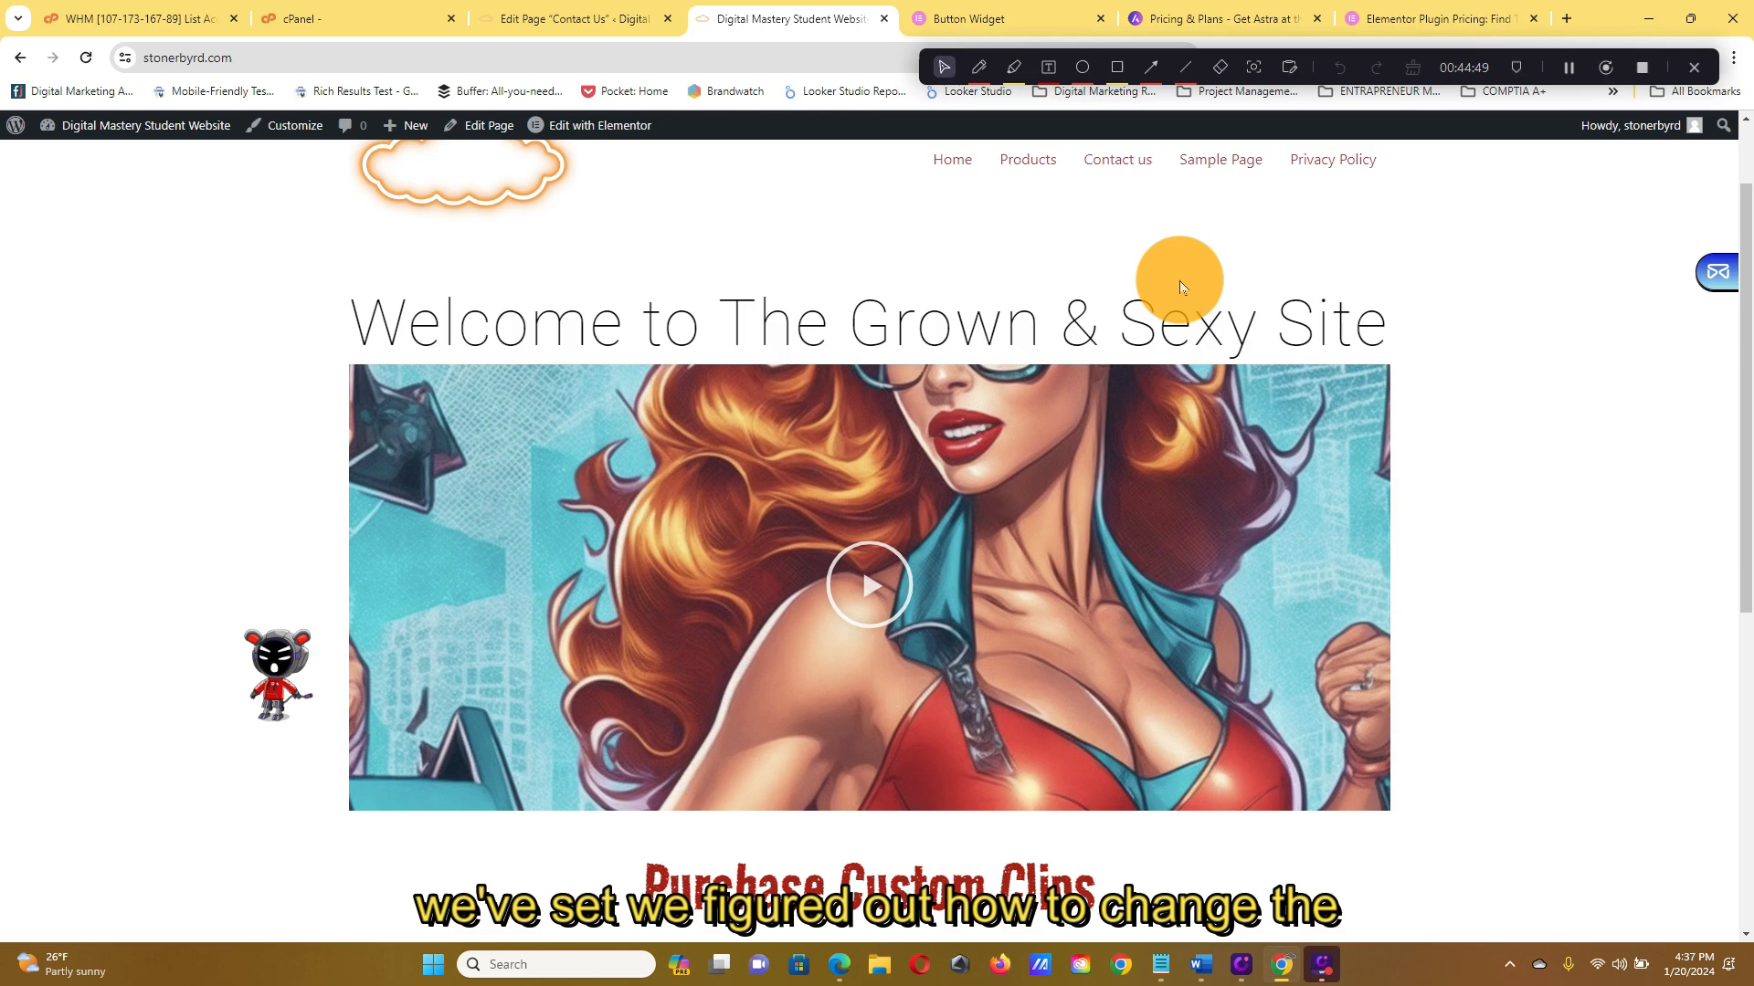
{"action": "scroll", "coordinate": [1076, 239], "scroll_direction": "up", "scroll_amount": 2}
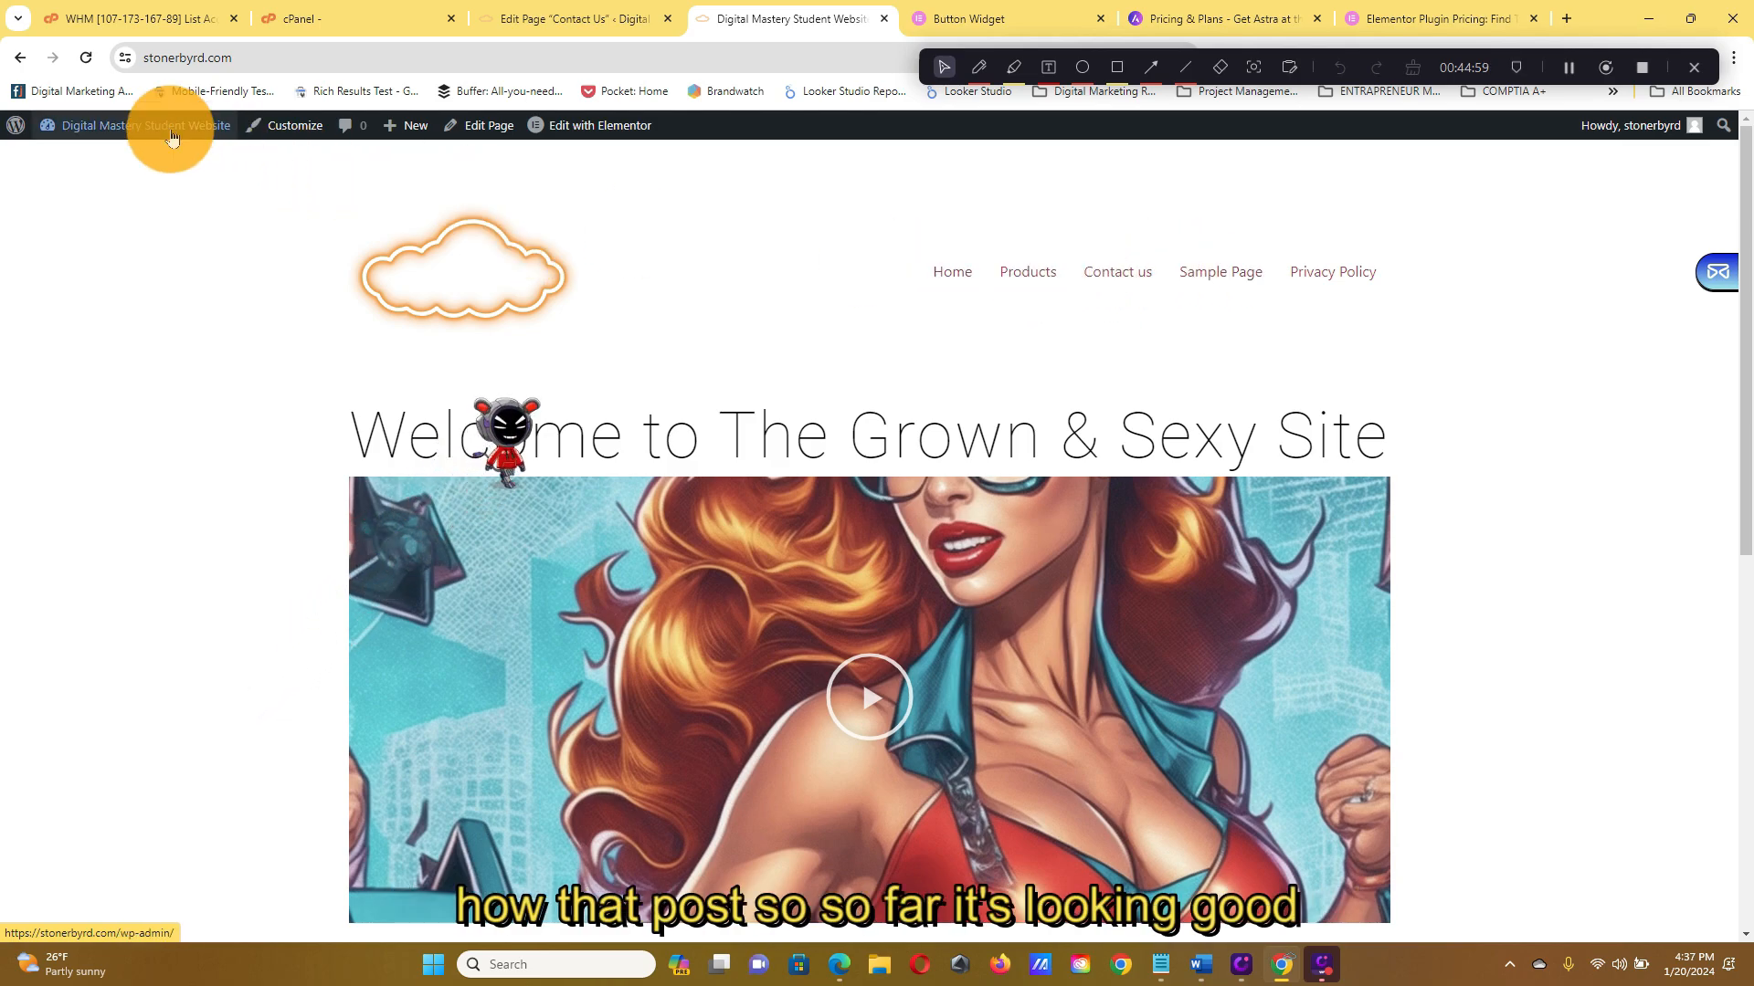
{"action": "scroll", "coordinate": [484, 293], "scroll_direction": "down", "scroll_amount": 2}
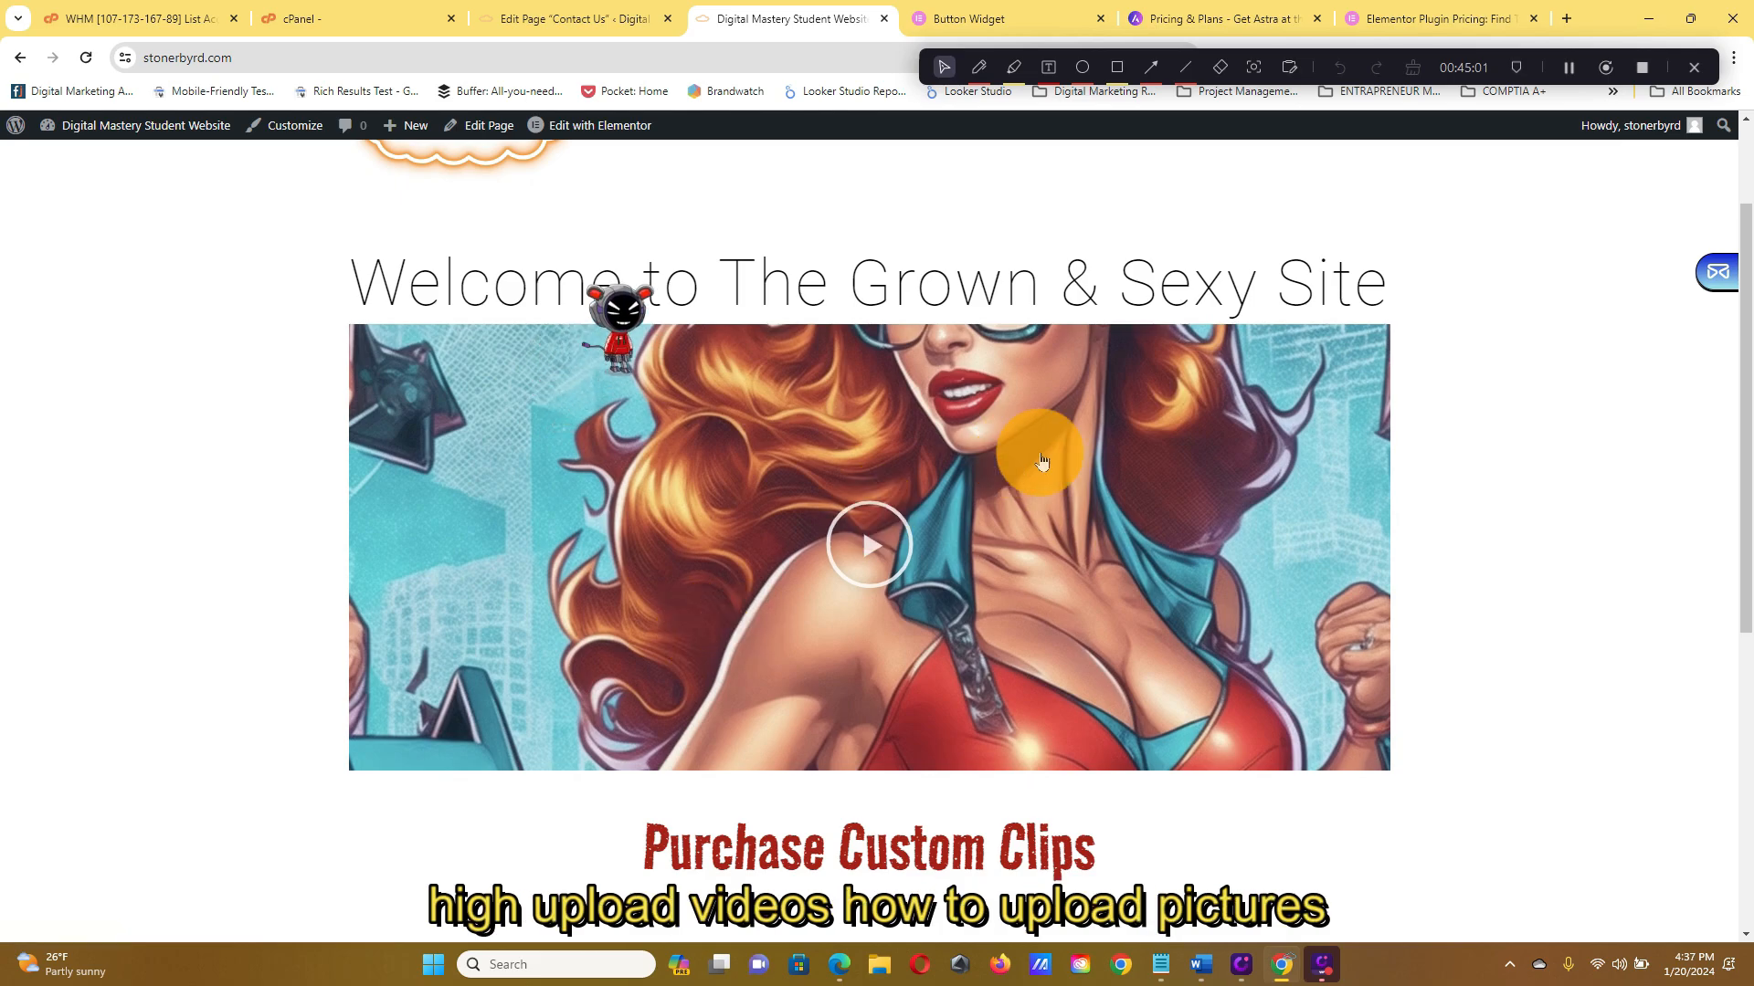
{"action": "scroll", "coordinate": [1031, 444], "scroll_direction": "down", "scroll_amount": 6}
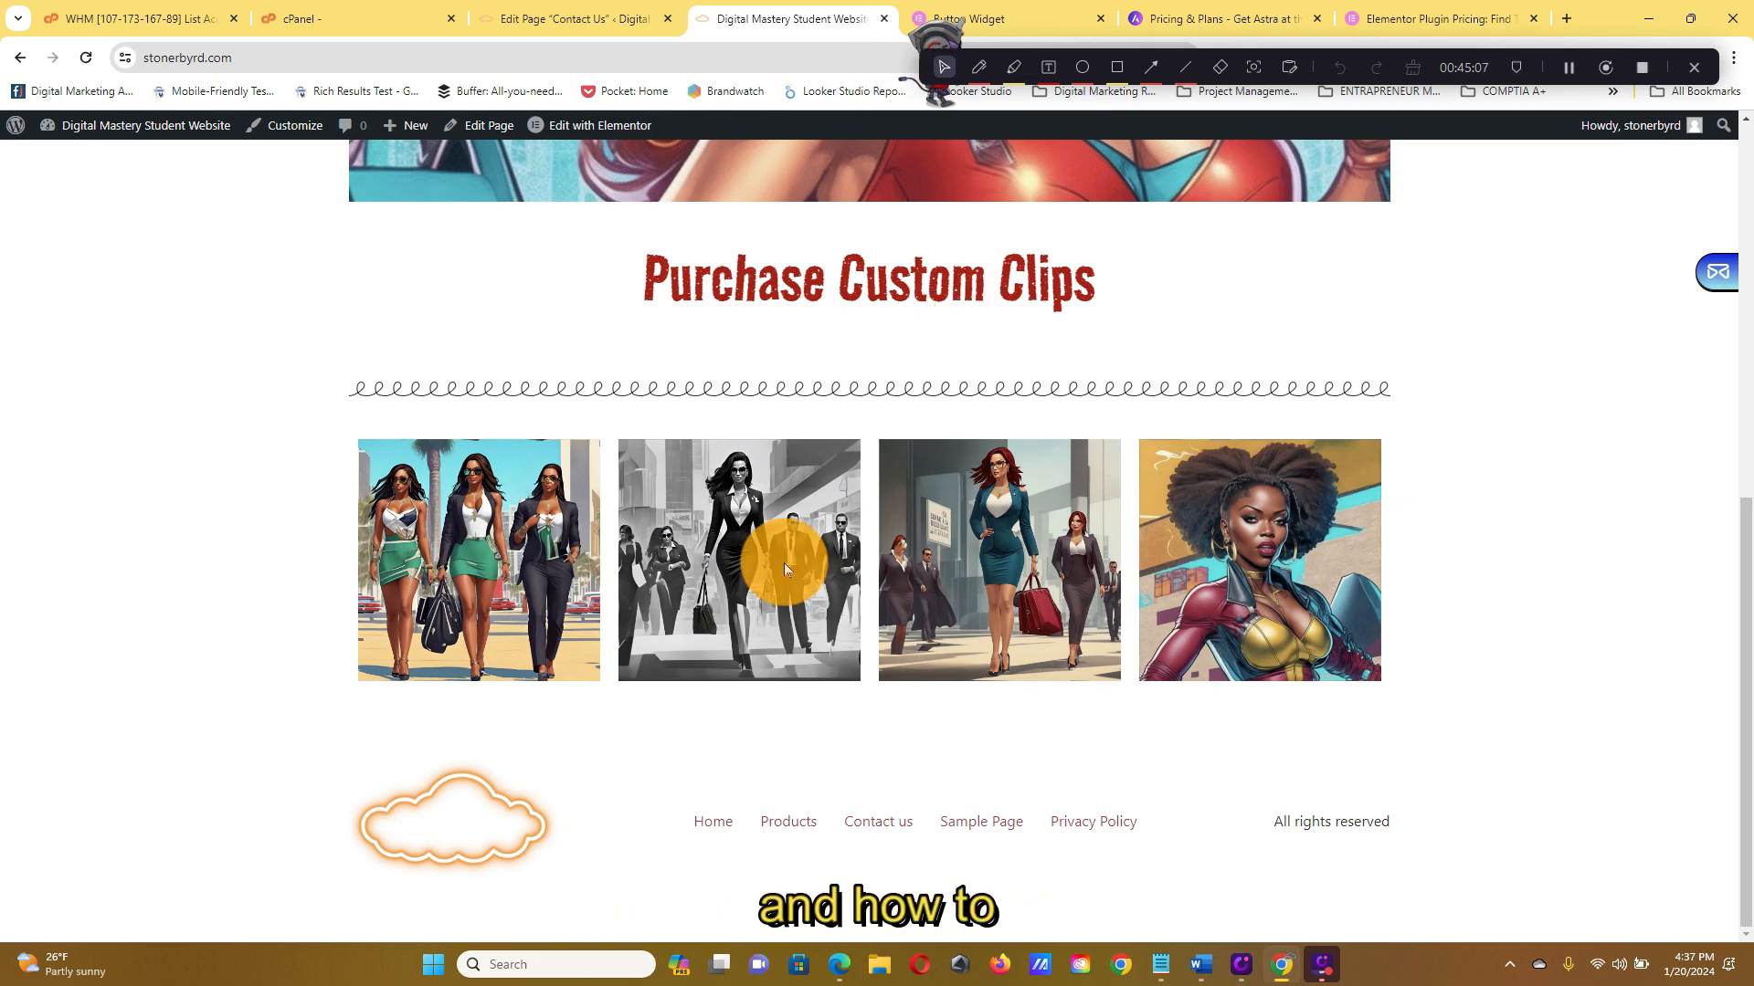
{"action": "scroll", "coordinate": [822, 557], "scroll_direction": "up", "scroll_amount": 6}
{"action": "scroll", "coordinate": [868, 534], "scroll_direction": "down", "scroll_amount": 4}
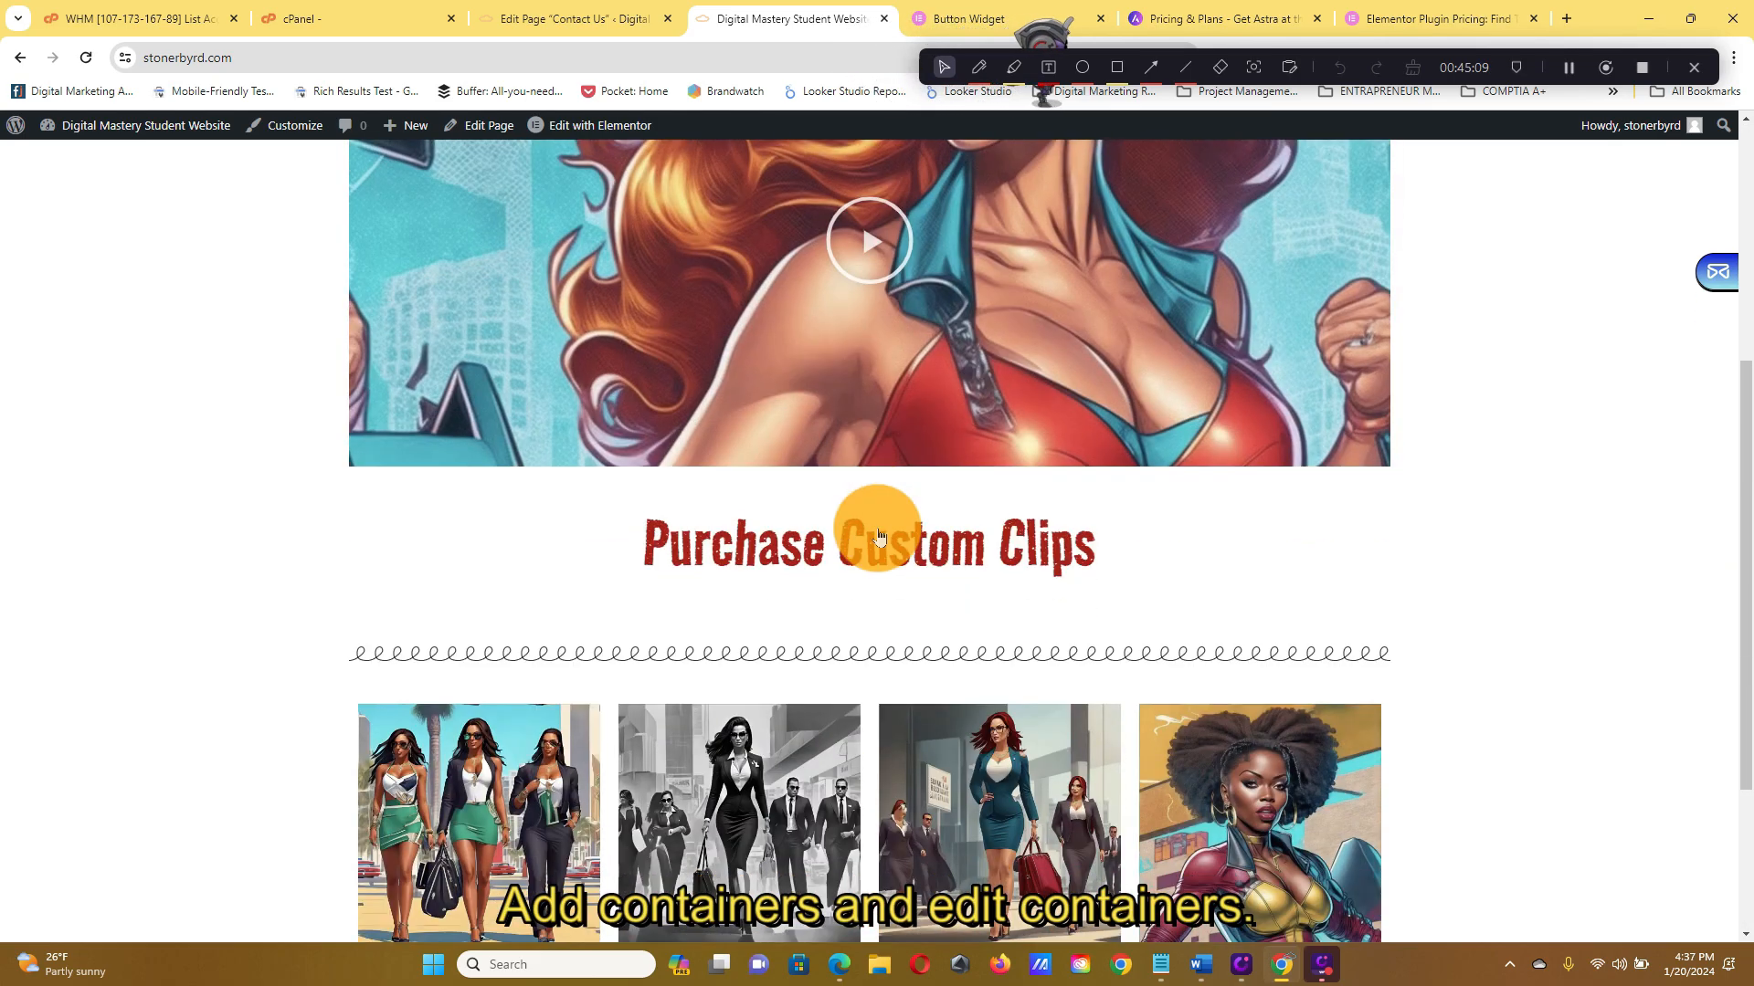
{"action": "scroll", "coordinate": [906, 675], "scroll_direction": "up", "scroll_amount": 5}
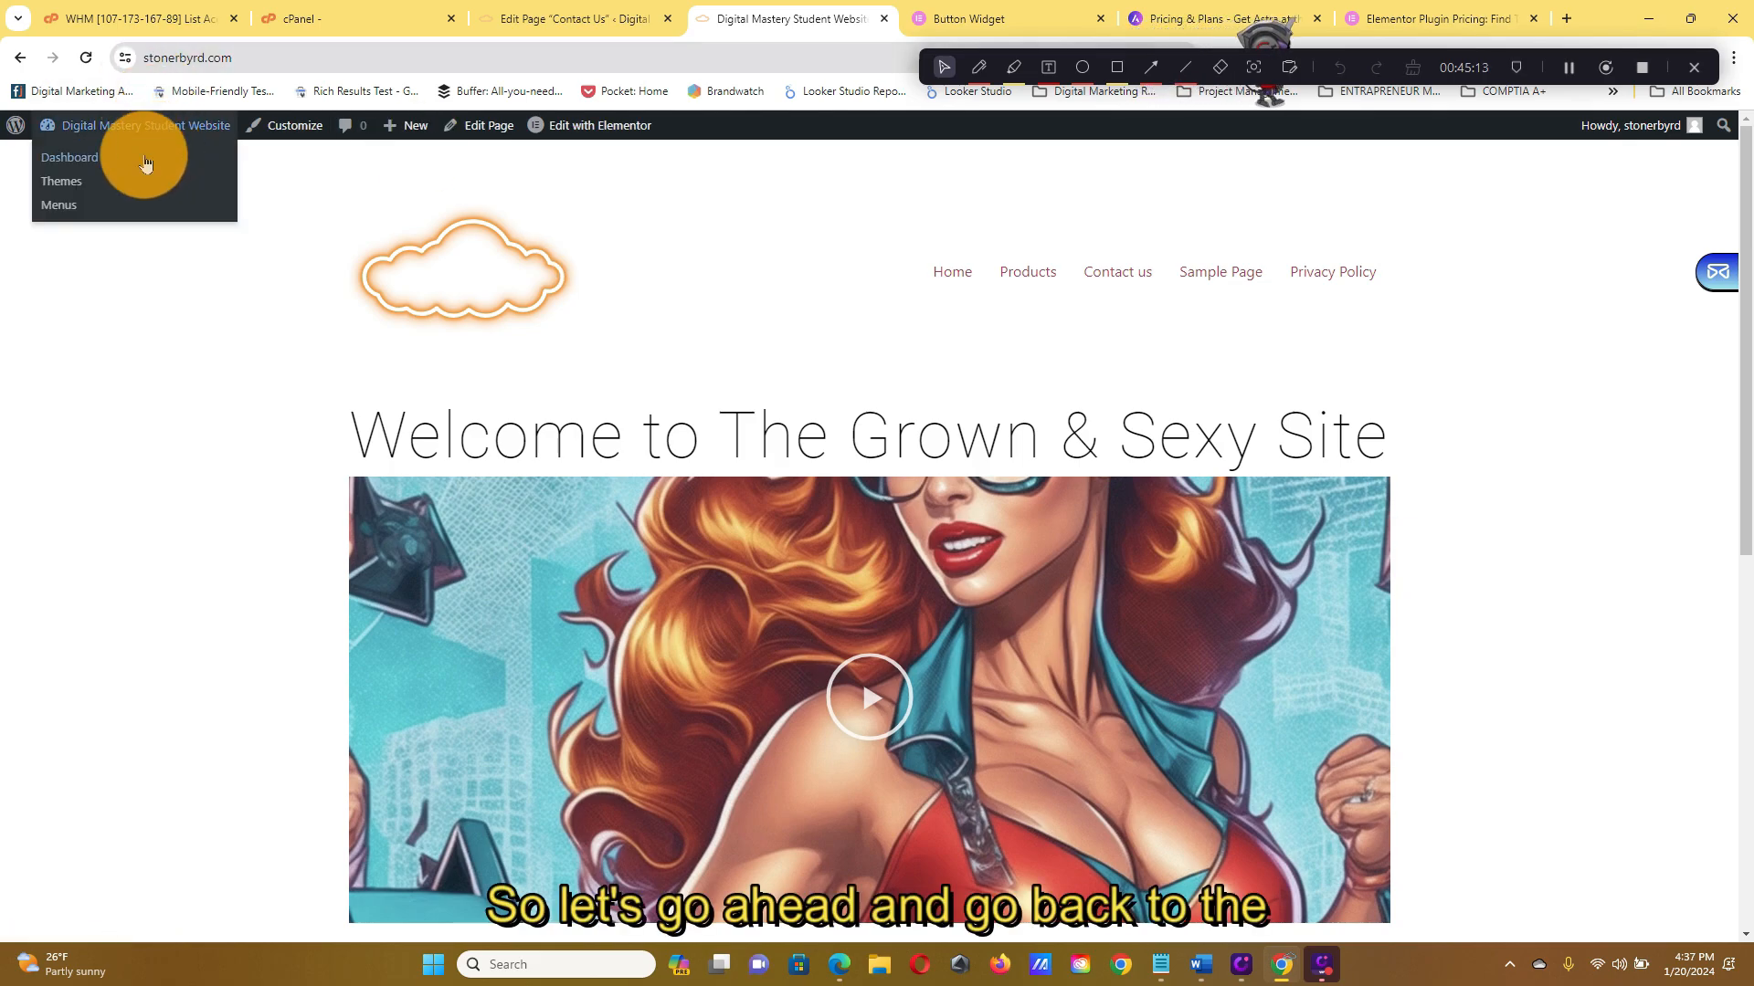
Return to the Dashboard and show Installed Plugins: Akismet, Elementor, Hello Dolly, WP Reset
{"action": "left_click", "coordinate": [144, 158]}
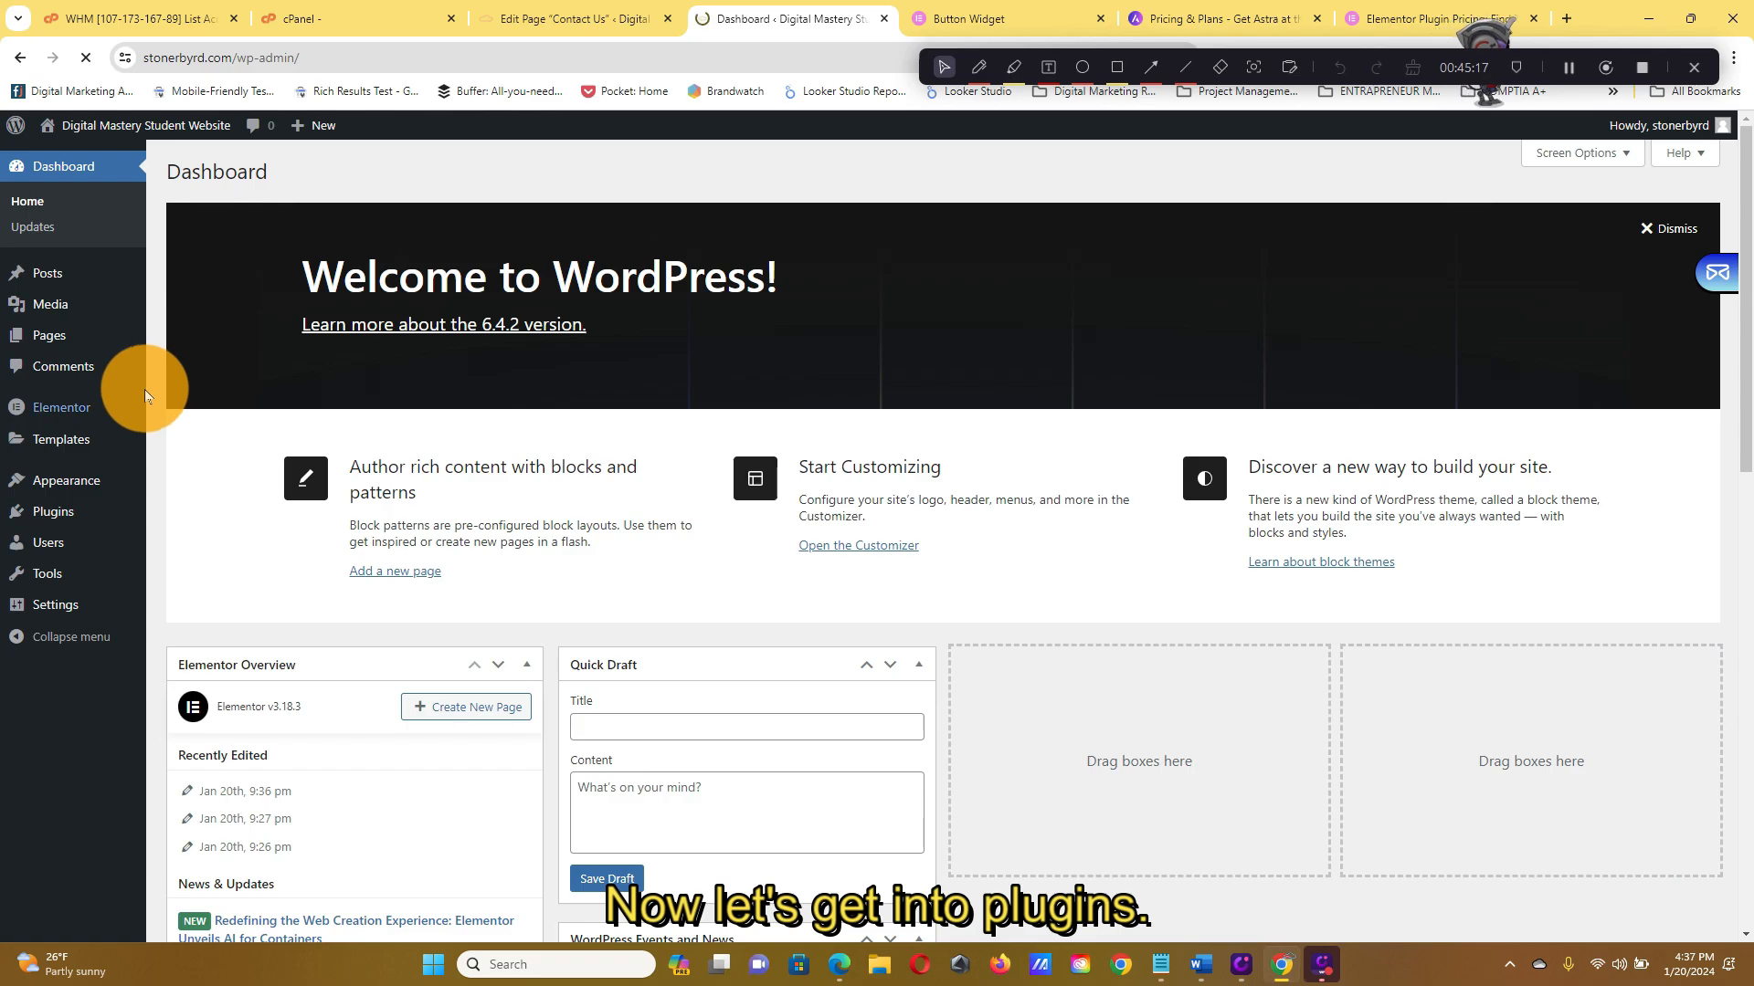
{"action": "scroll", "coordinate": [47, 502], "scroll_direction": "down", "scroll_amount": 2}
{"action": "mouse_move", "coordinate": [49, 519]}
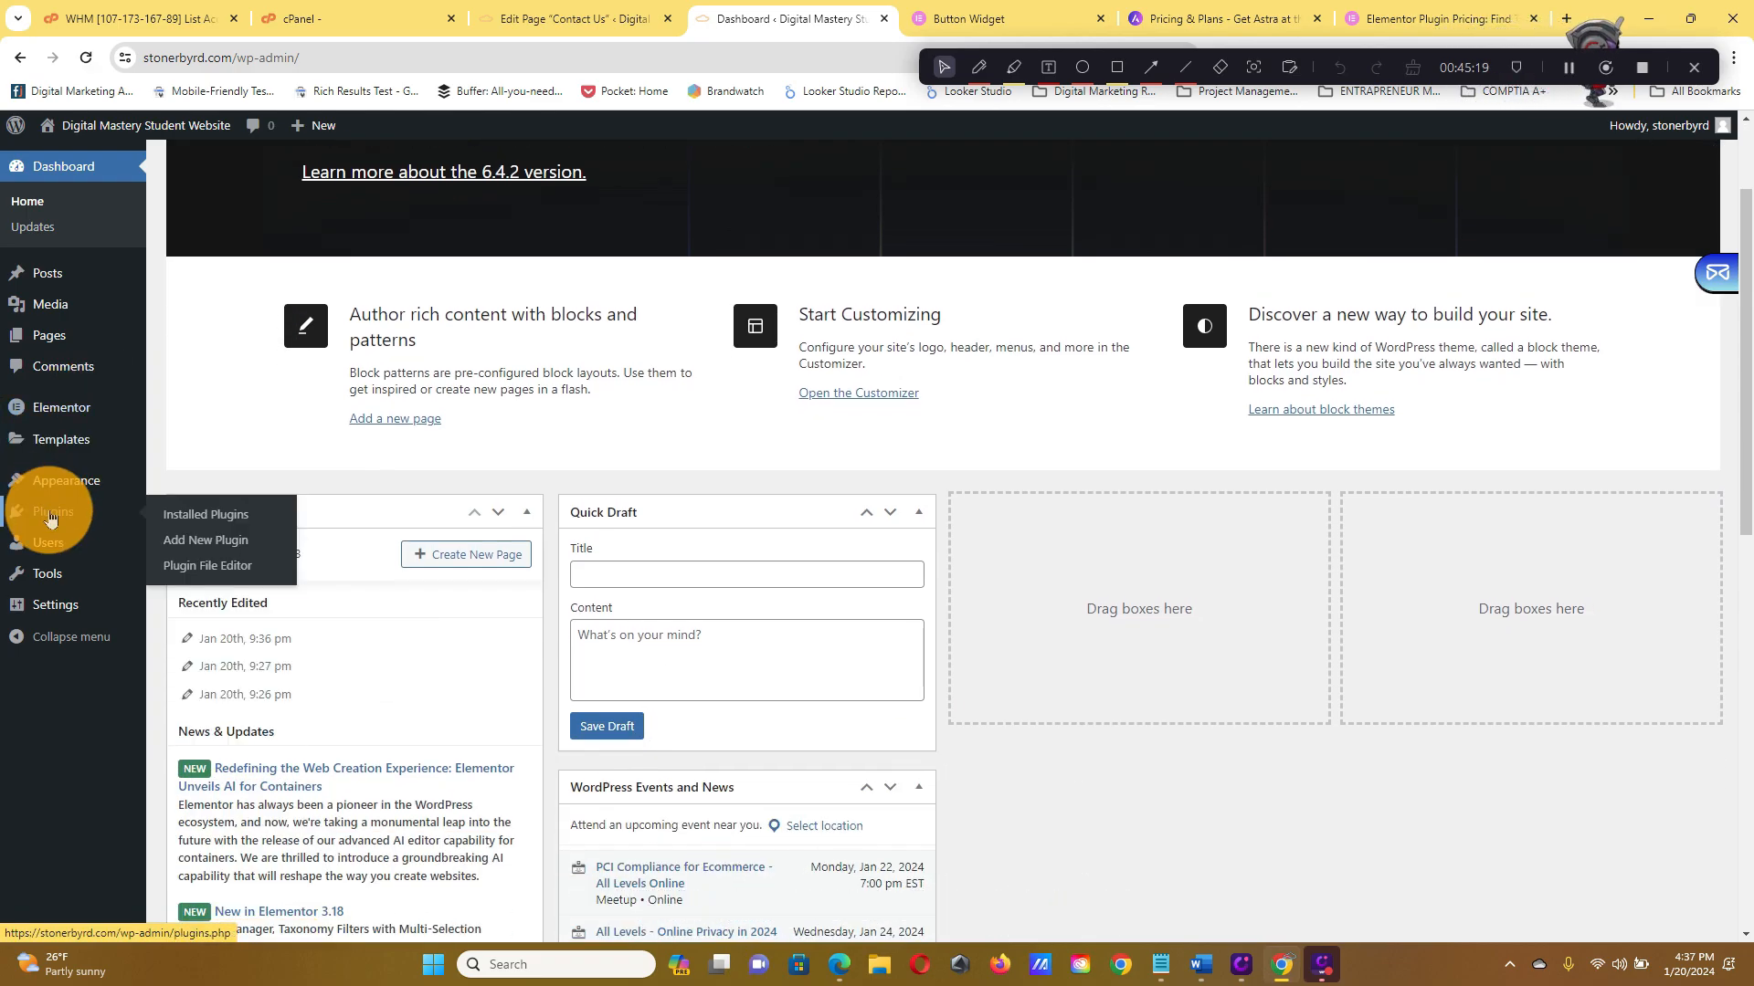
{"action": "left_click", "coordinate": [247, 522]}
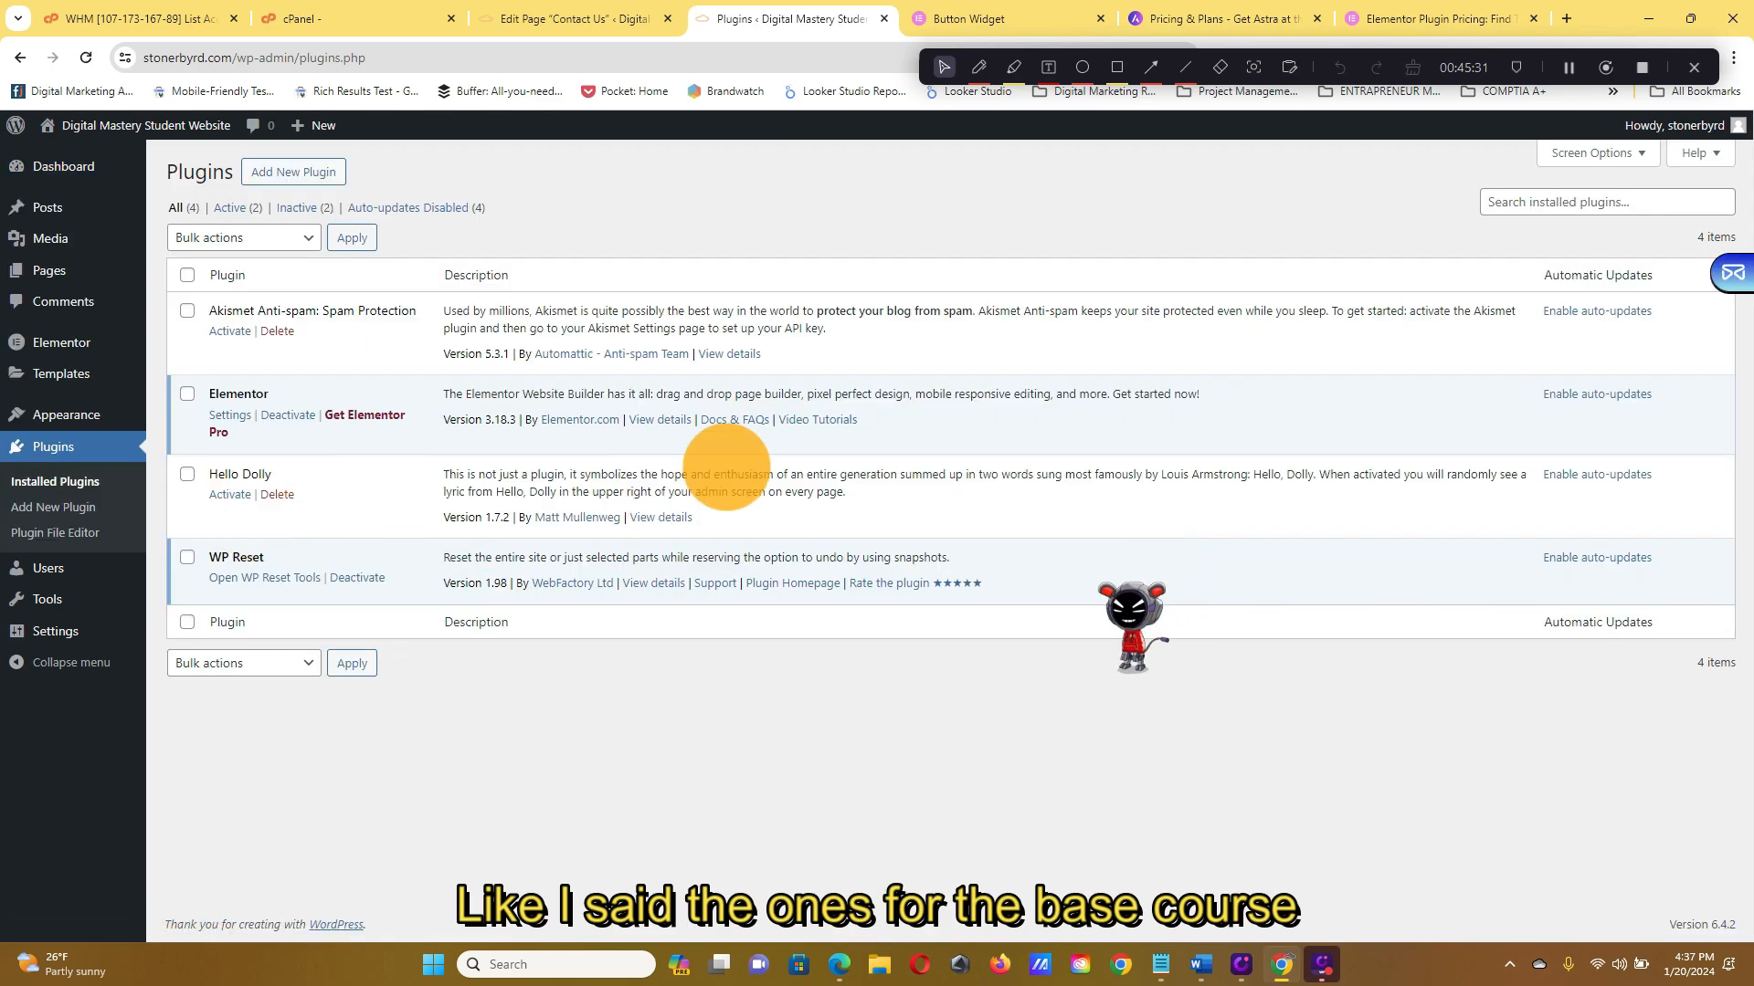